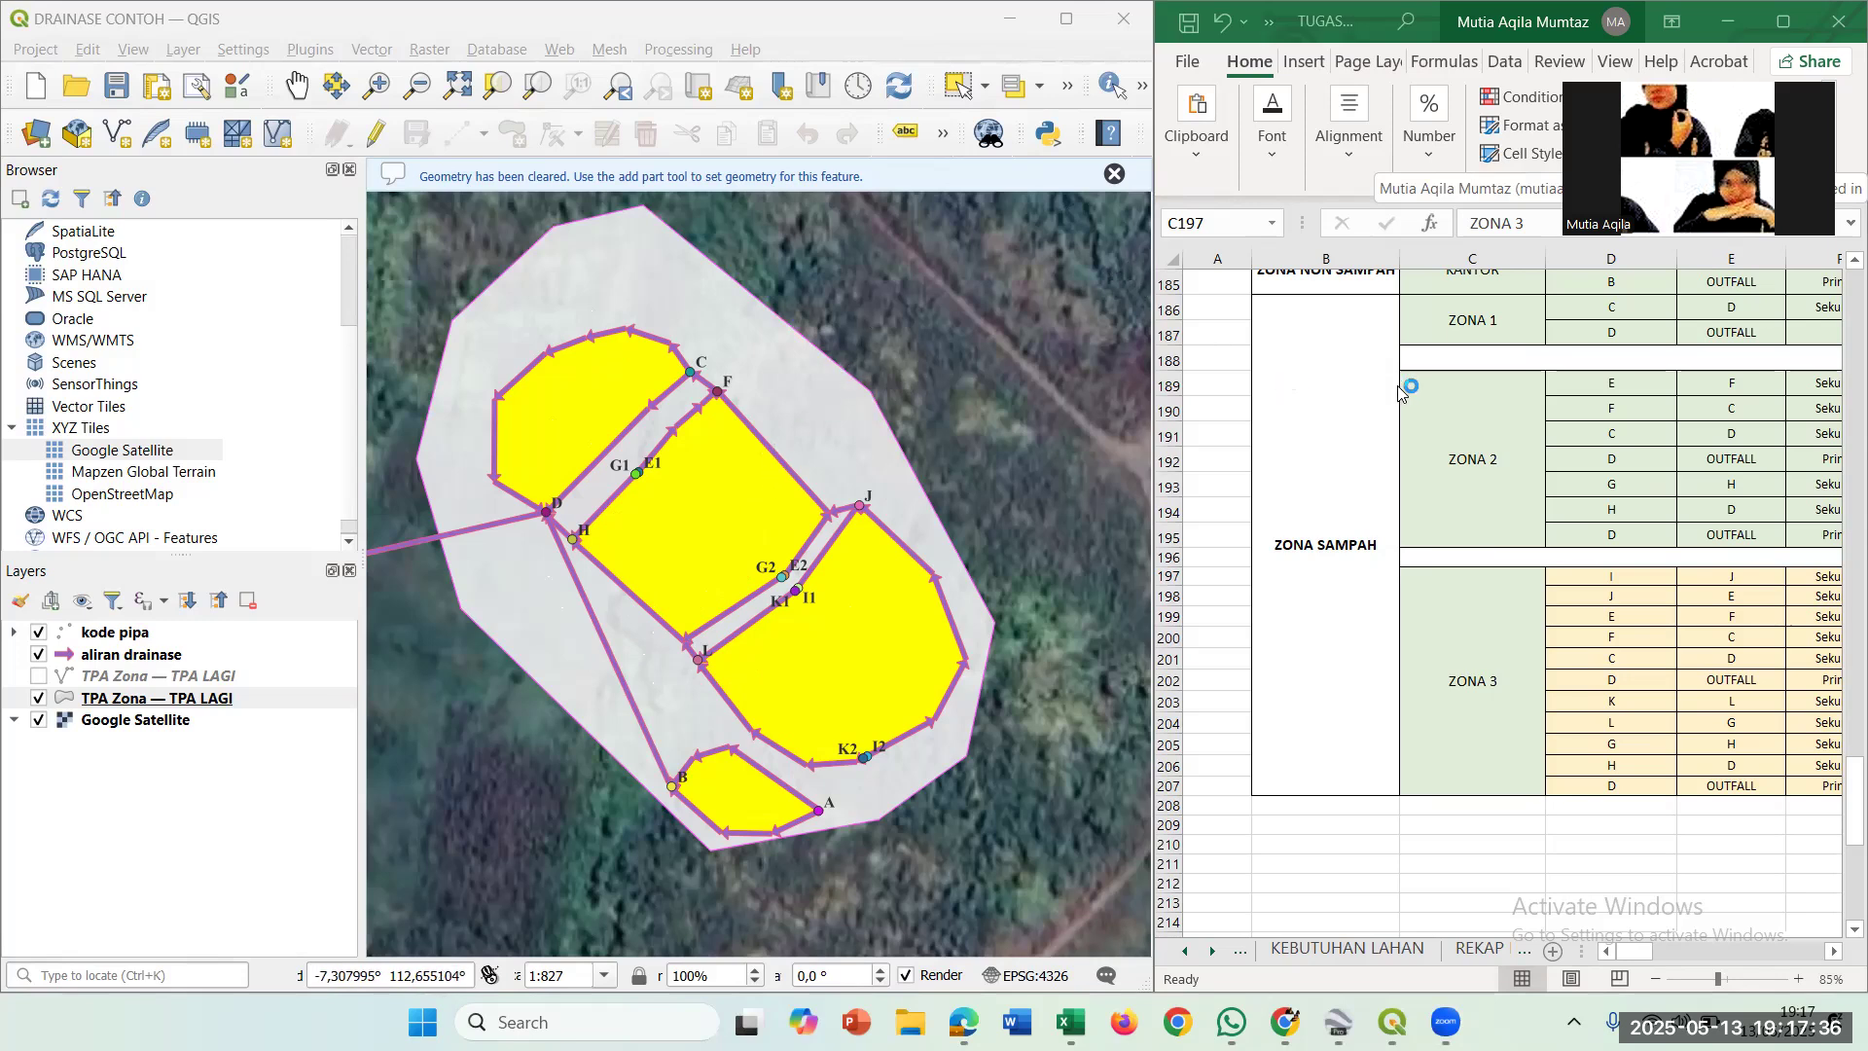
Minimize QGIS, switch to File Explorer, search the Downloads folder for "drain" and open the drainase workbook.
scroll(1406, 389, "up", 1)
scroll(1455, 374, "up", 1)
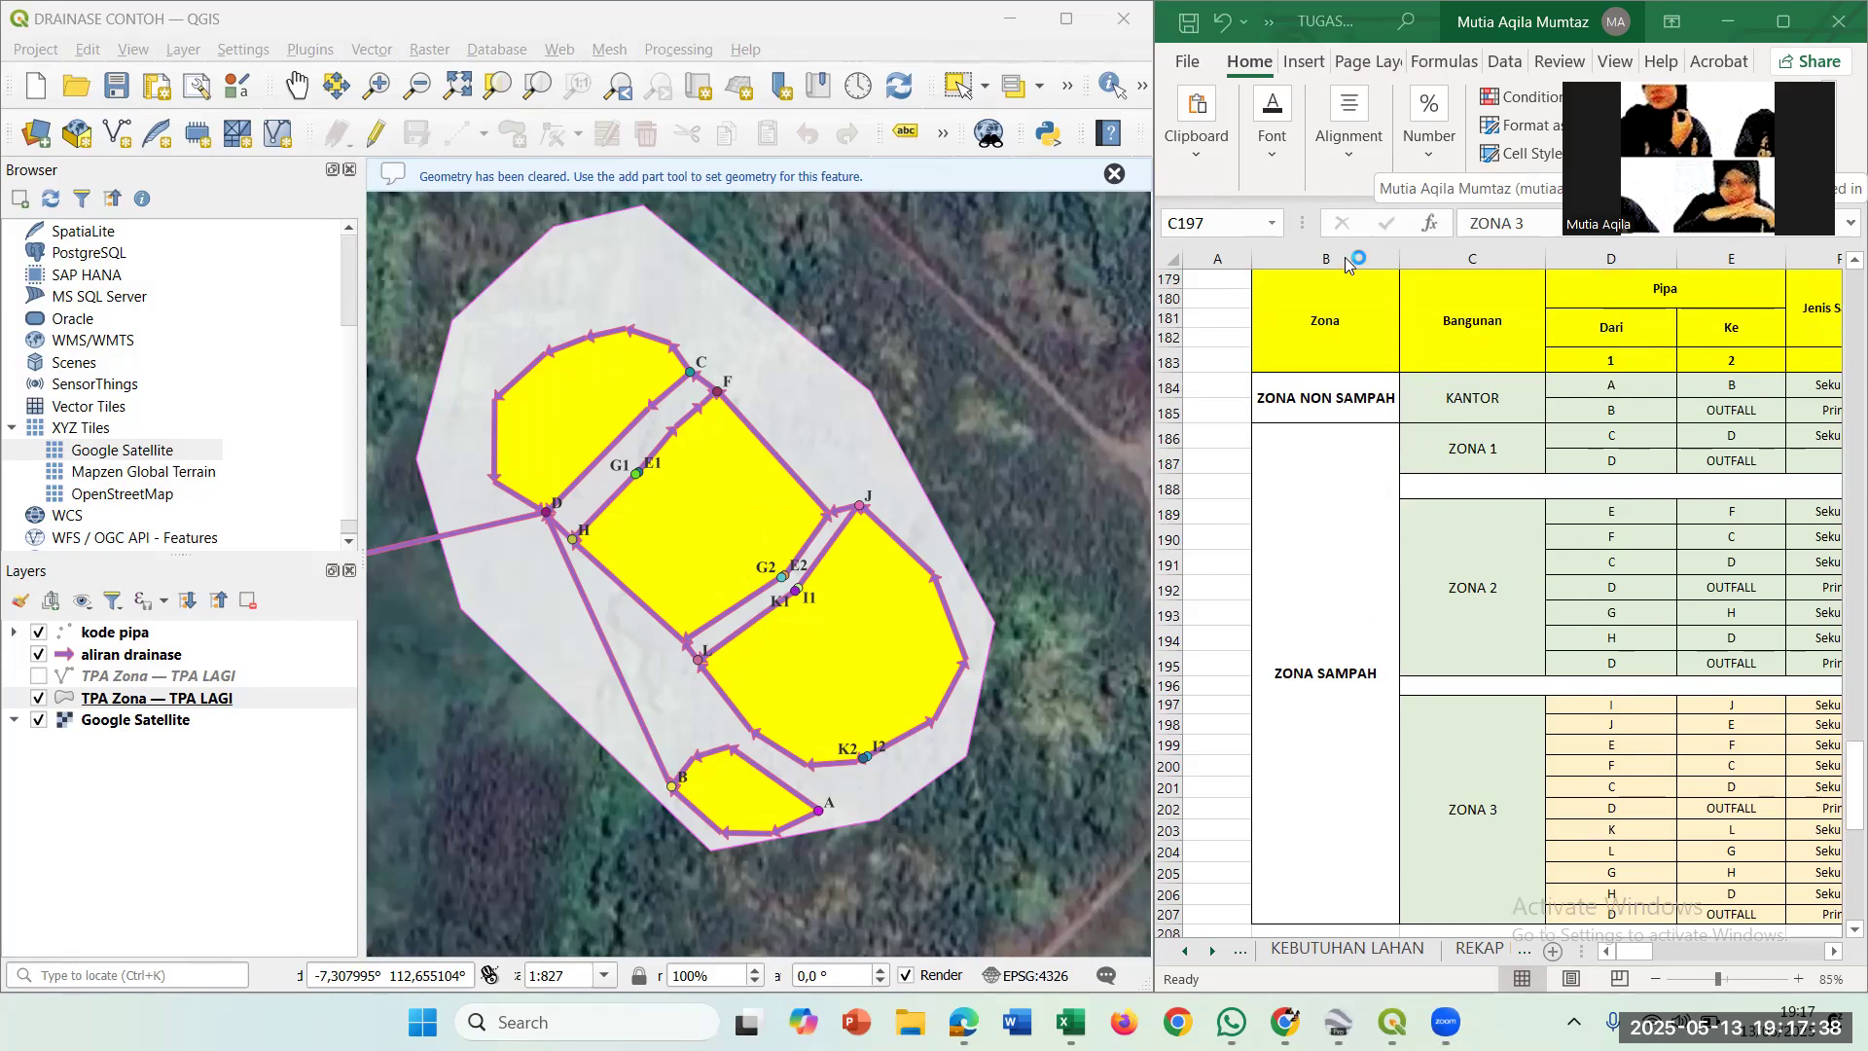
left_click(1010, 18)
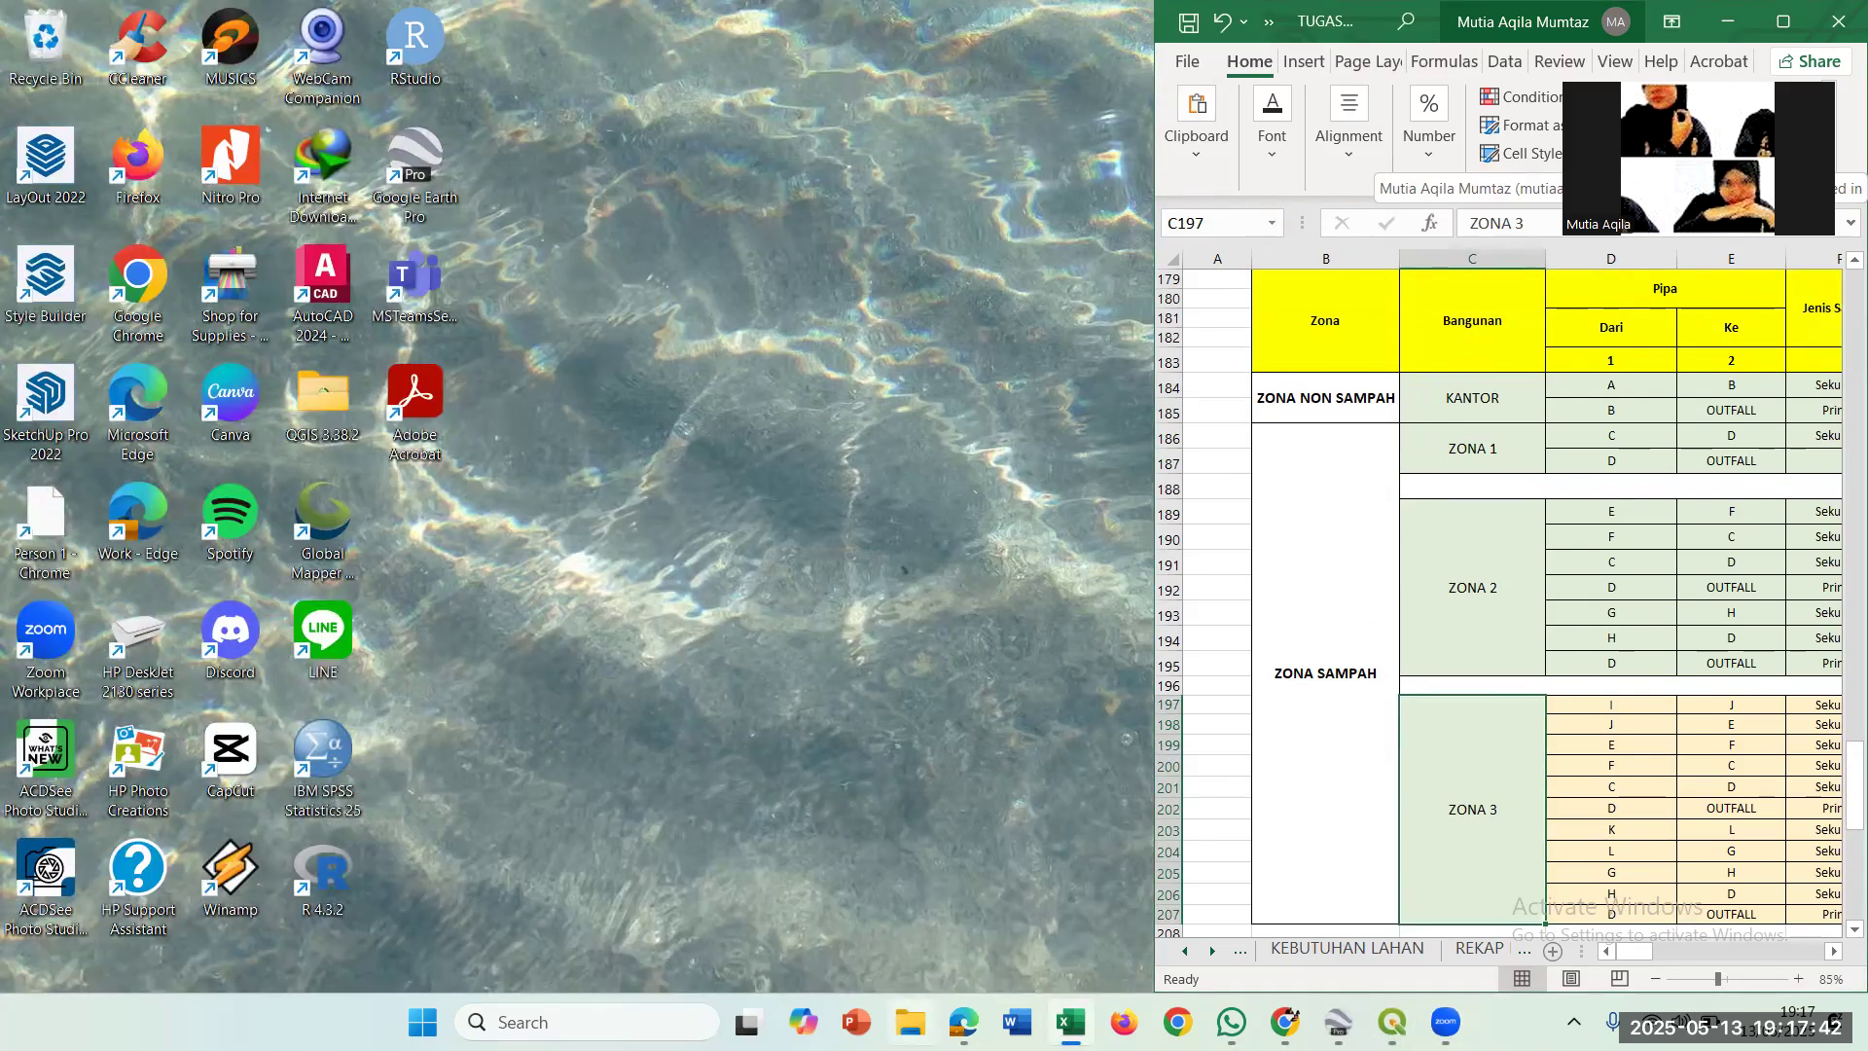
left_click(910, 1017)
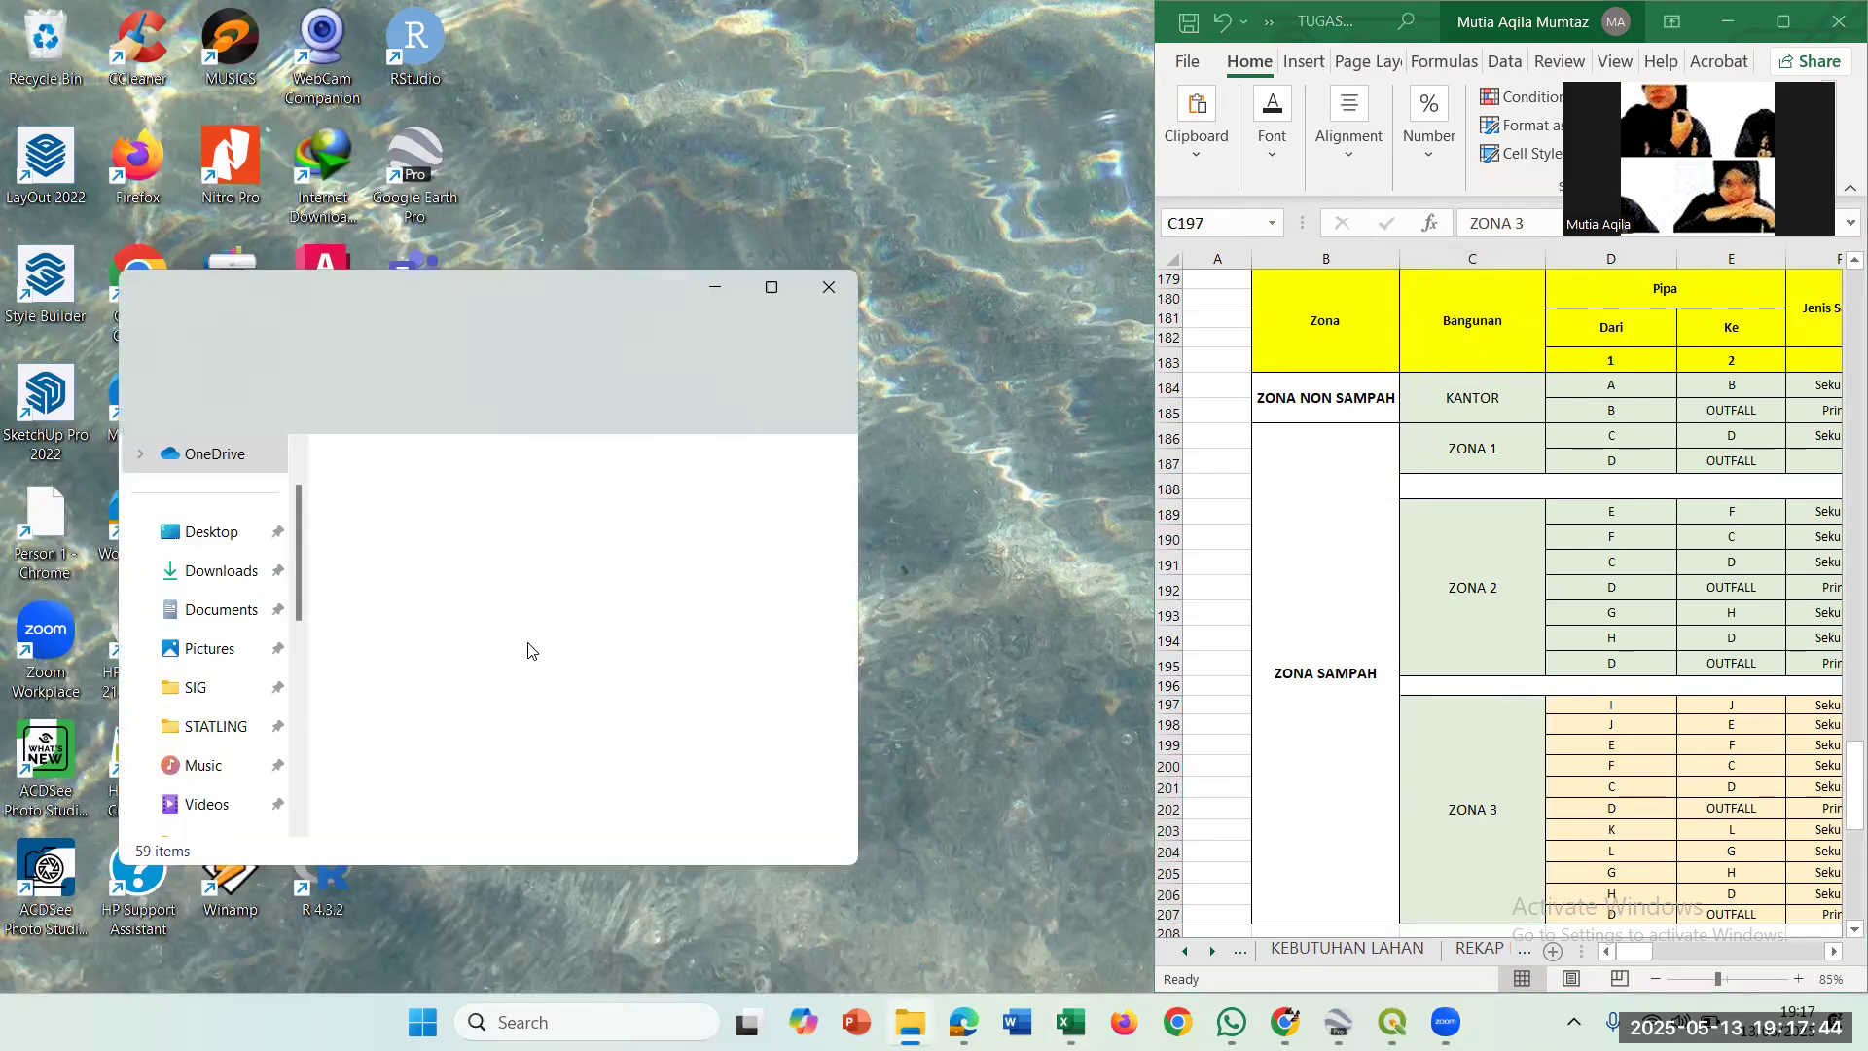
scroll(215, 652, "down", 2)
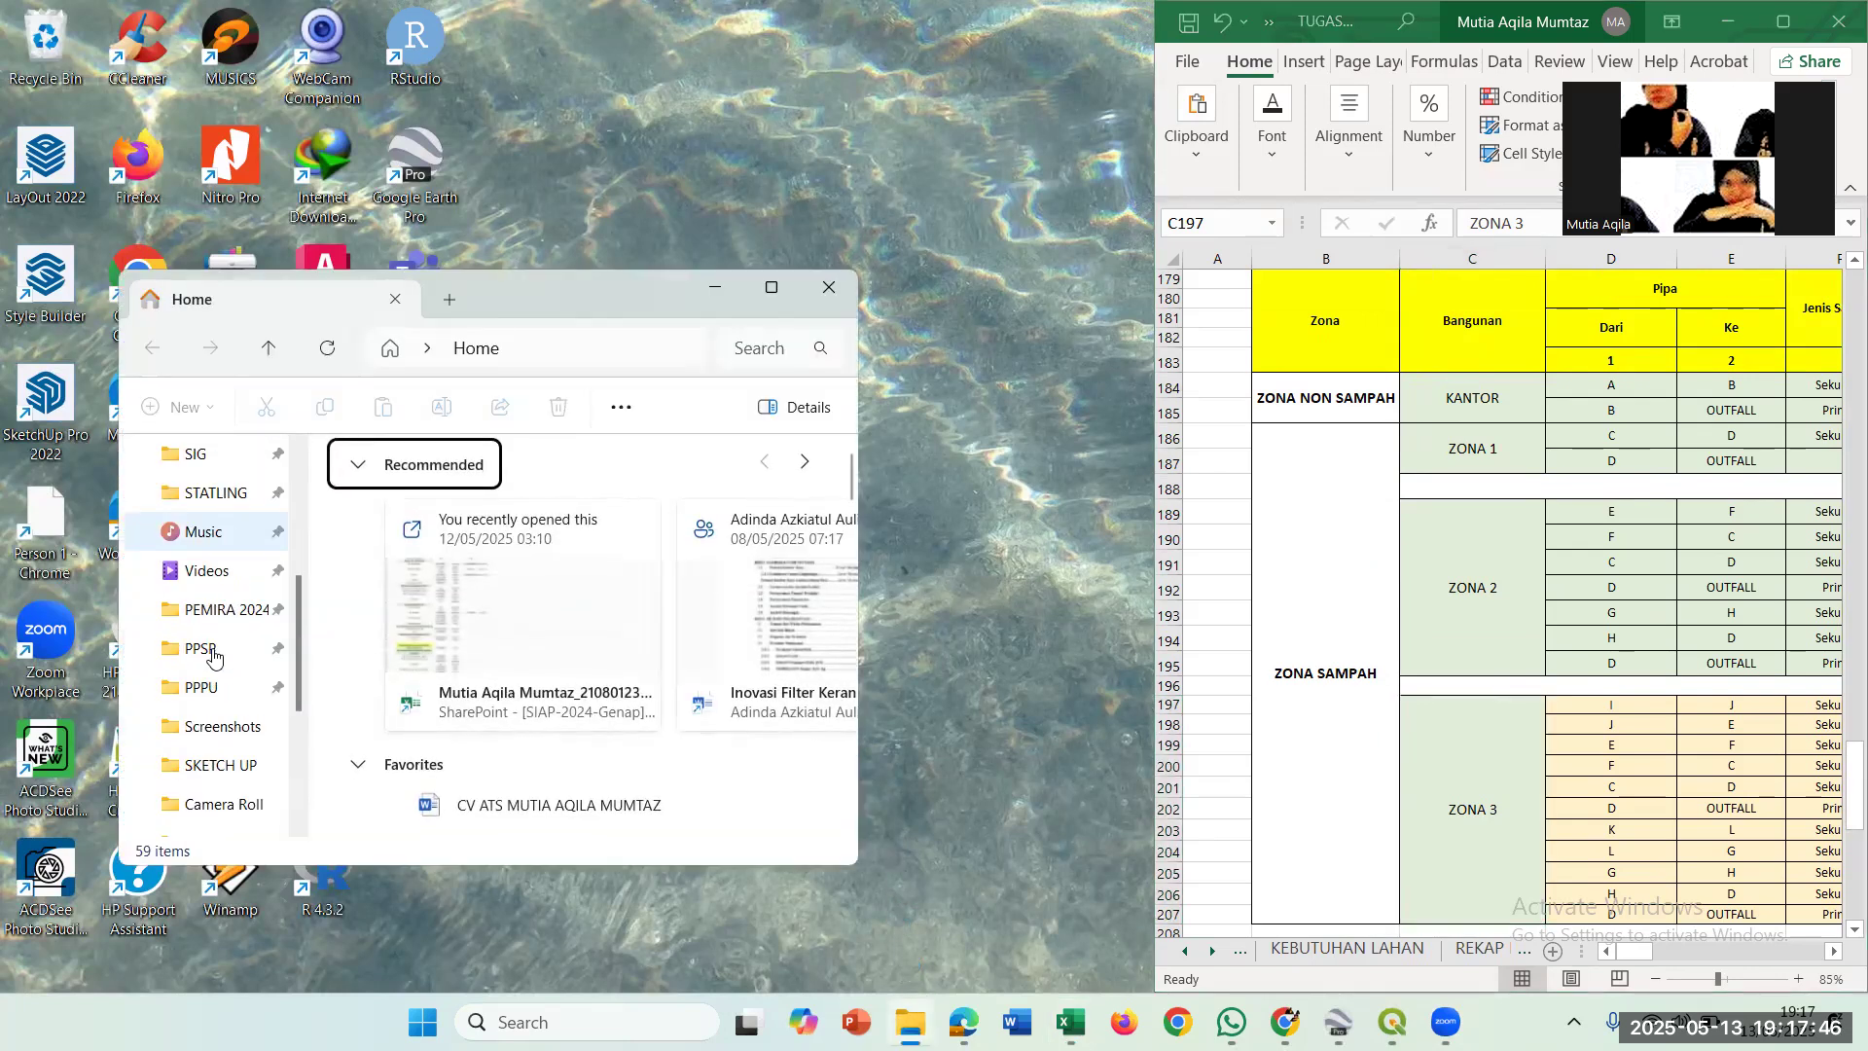
scroll(213, 650, "up", 2)
left_click(219, 571)
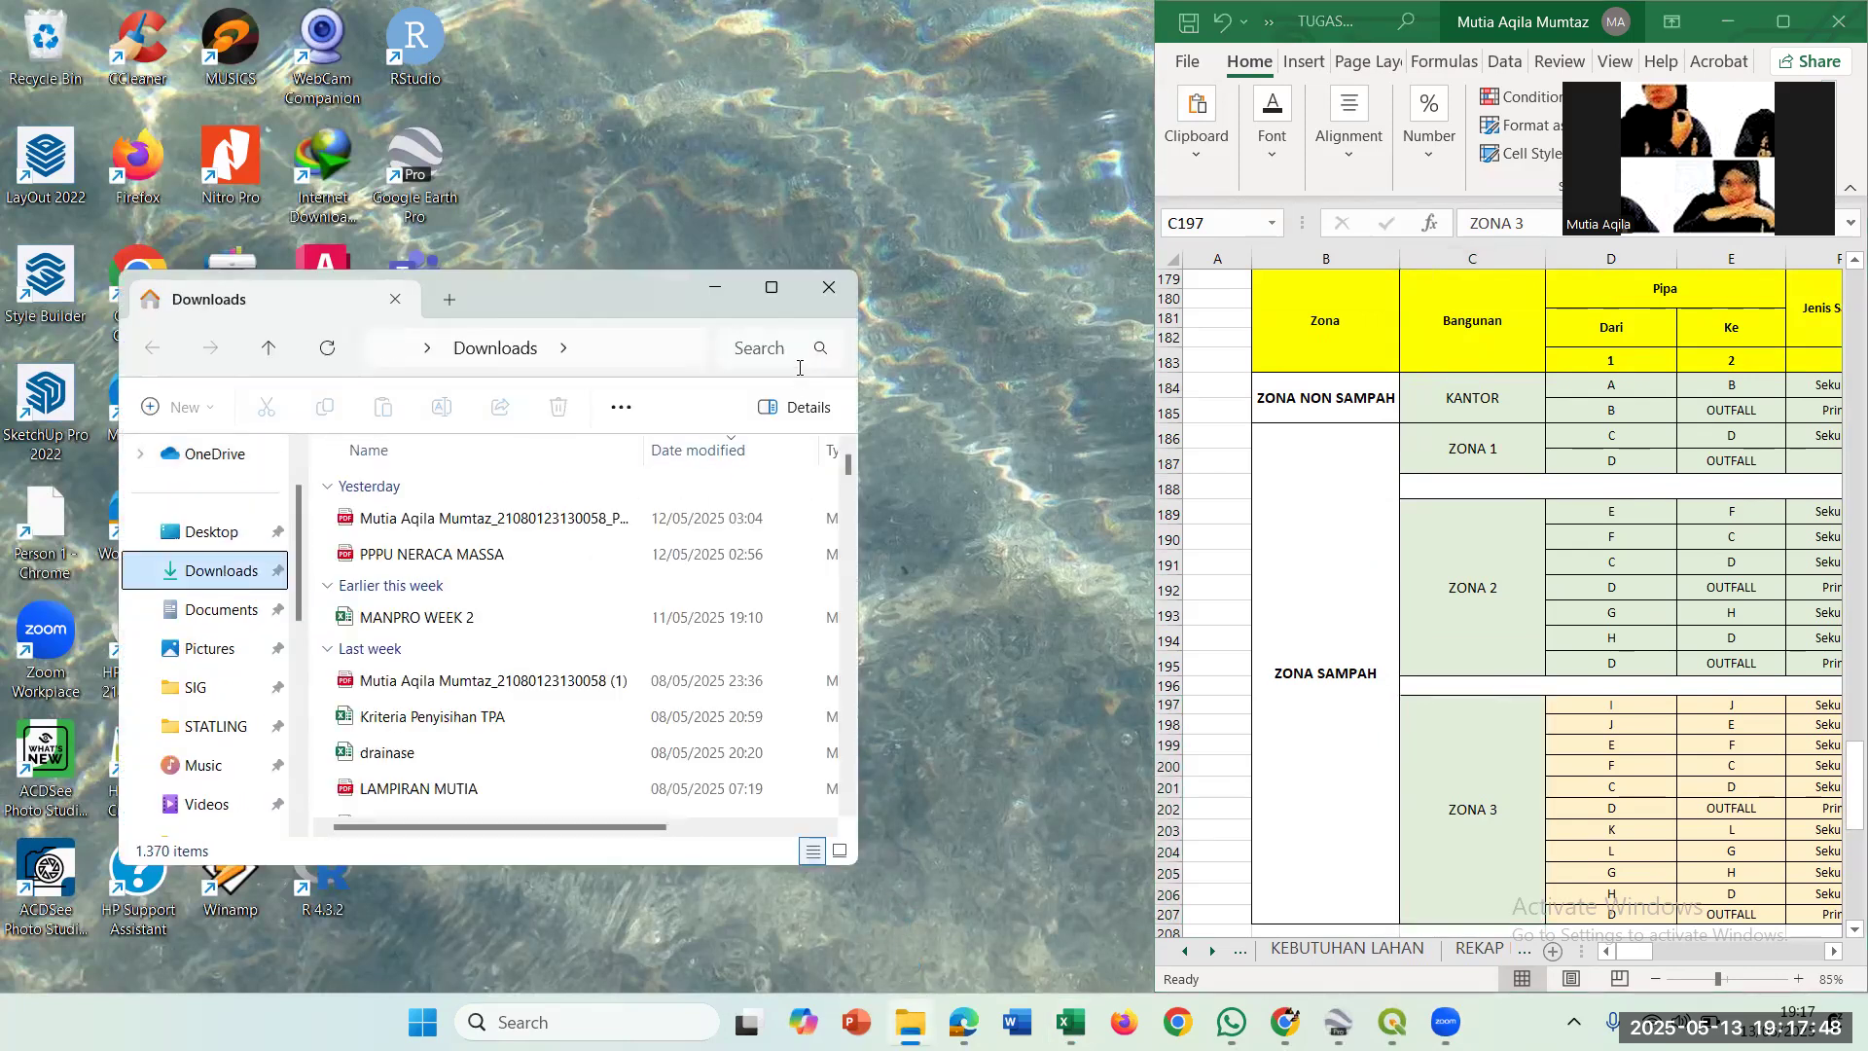
left_click(796, 360)
type("drain")
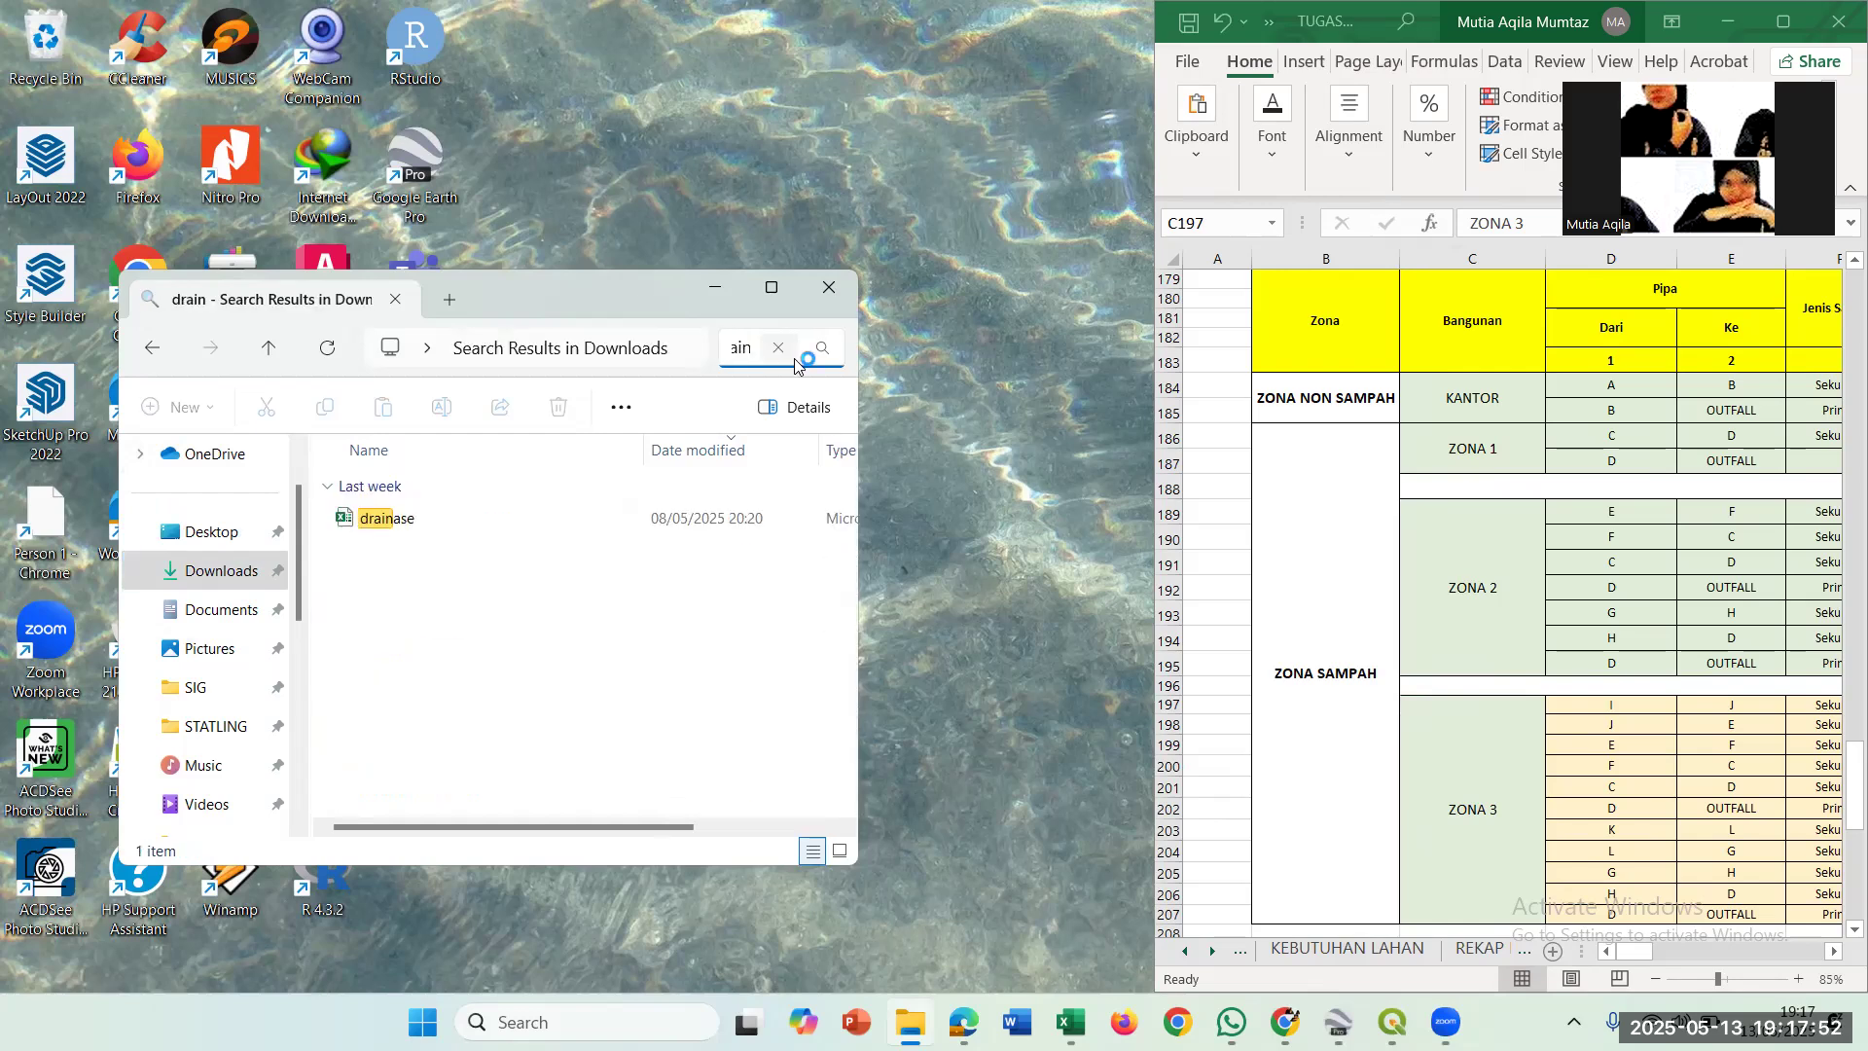
left_click(407, 522)
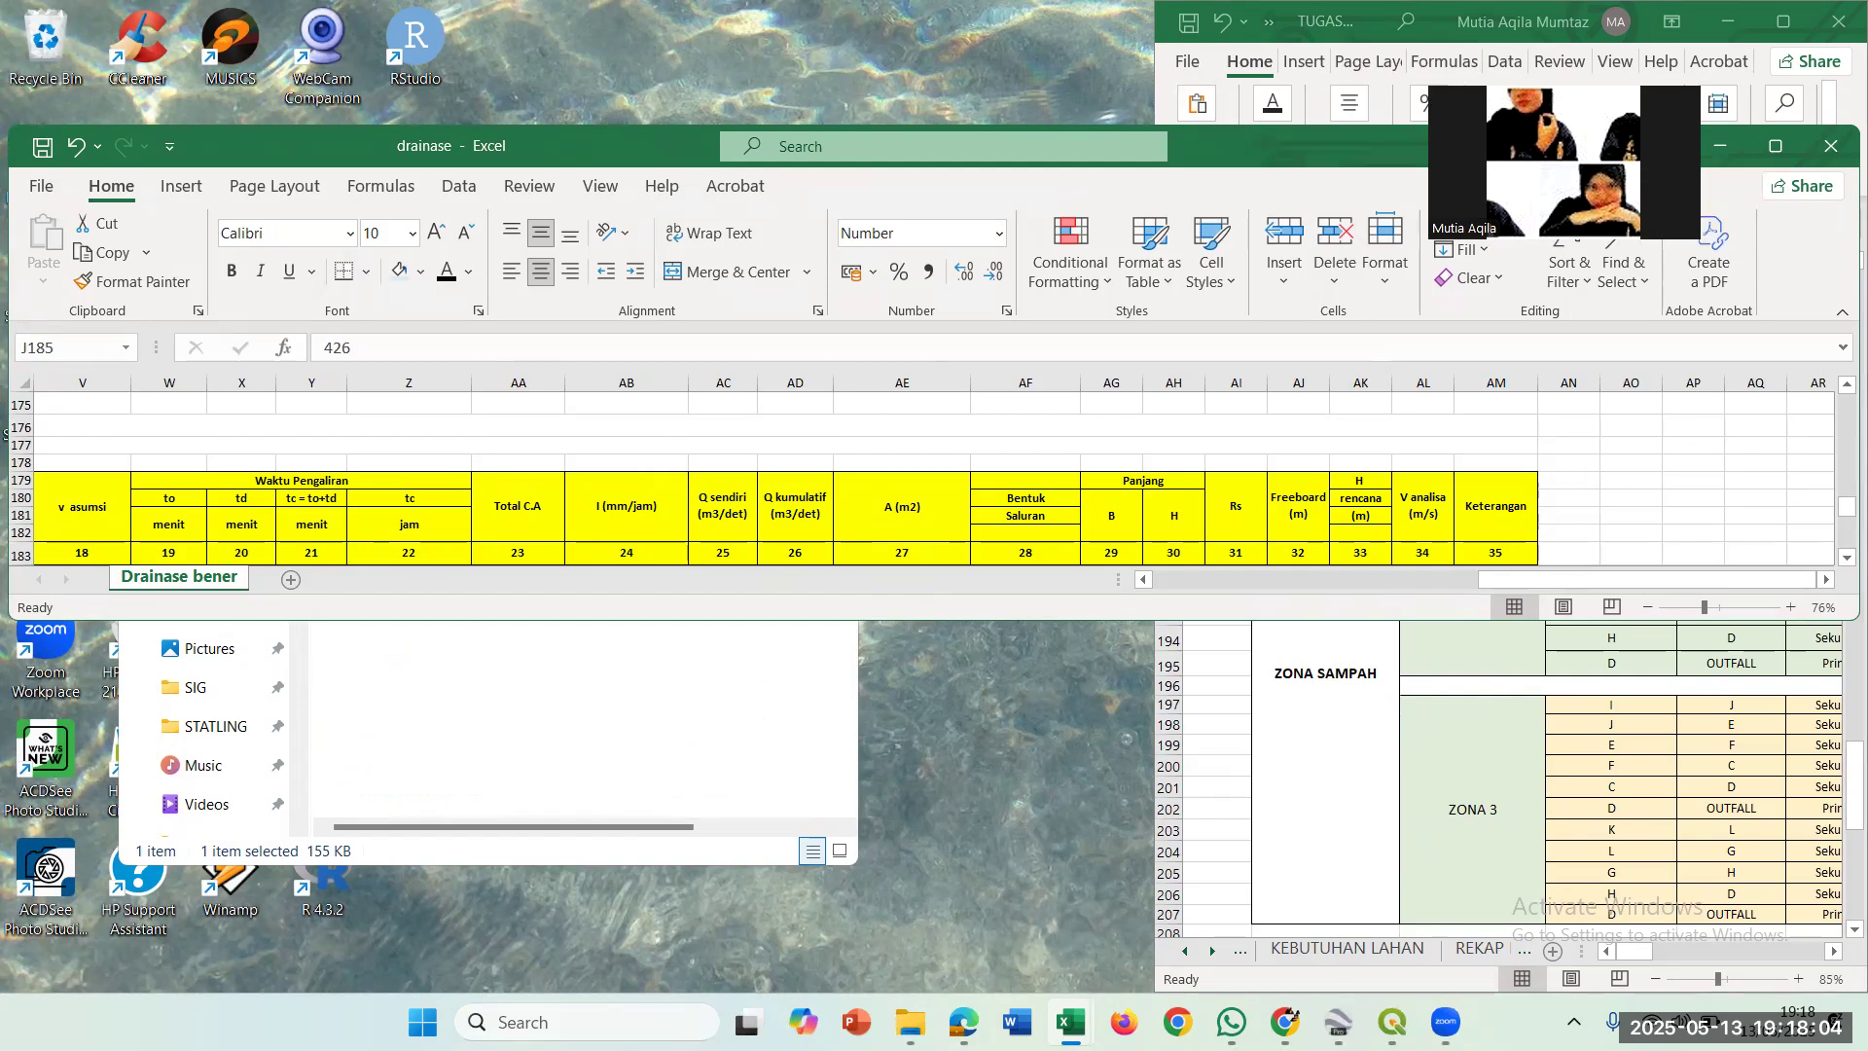
Examine the rainfall analysis tables and the drainage channel planning table on the Drainase bener sheet in the maximized workbook.
left_click(1755, 146)
scroll(487, 696, "left", 1)
scroll(487, 696, "left", 6)
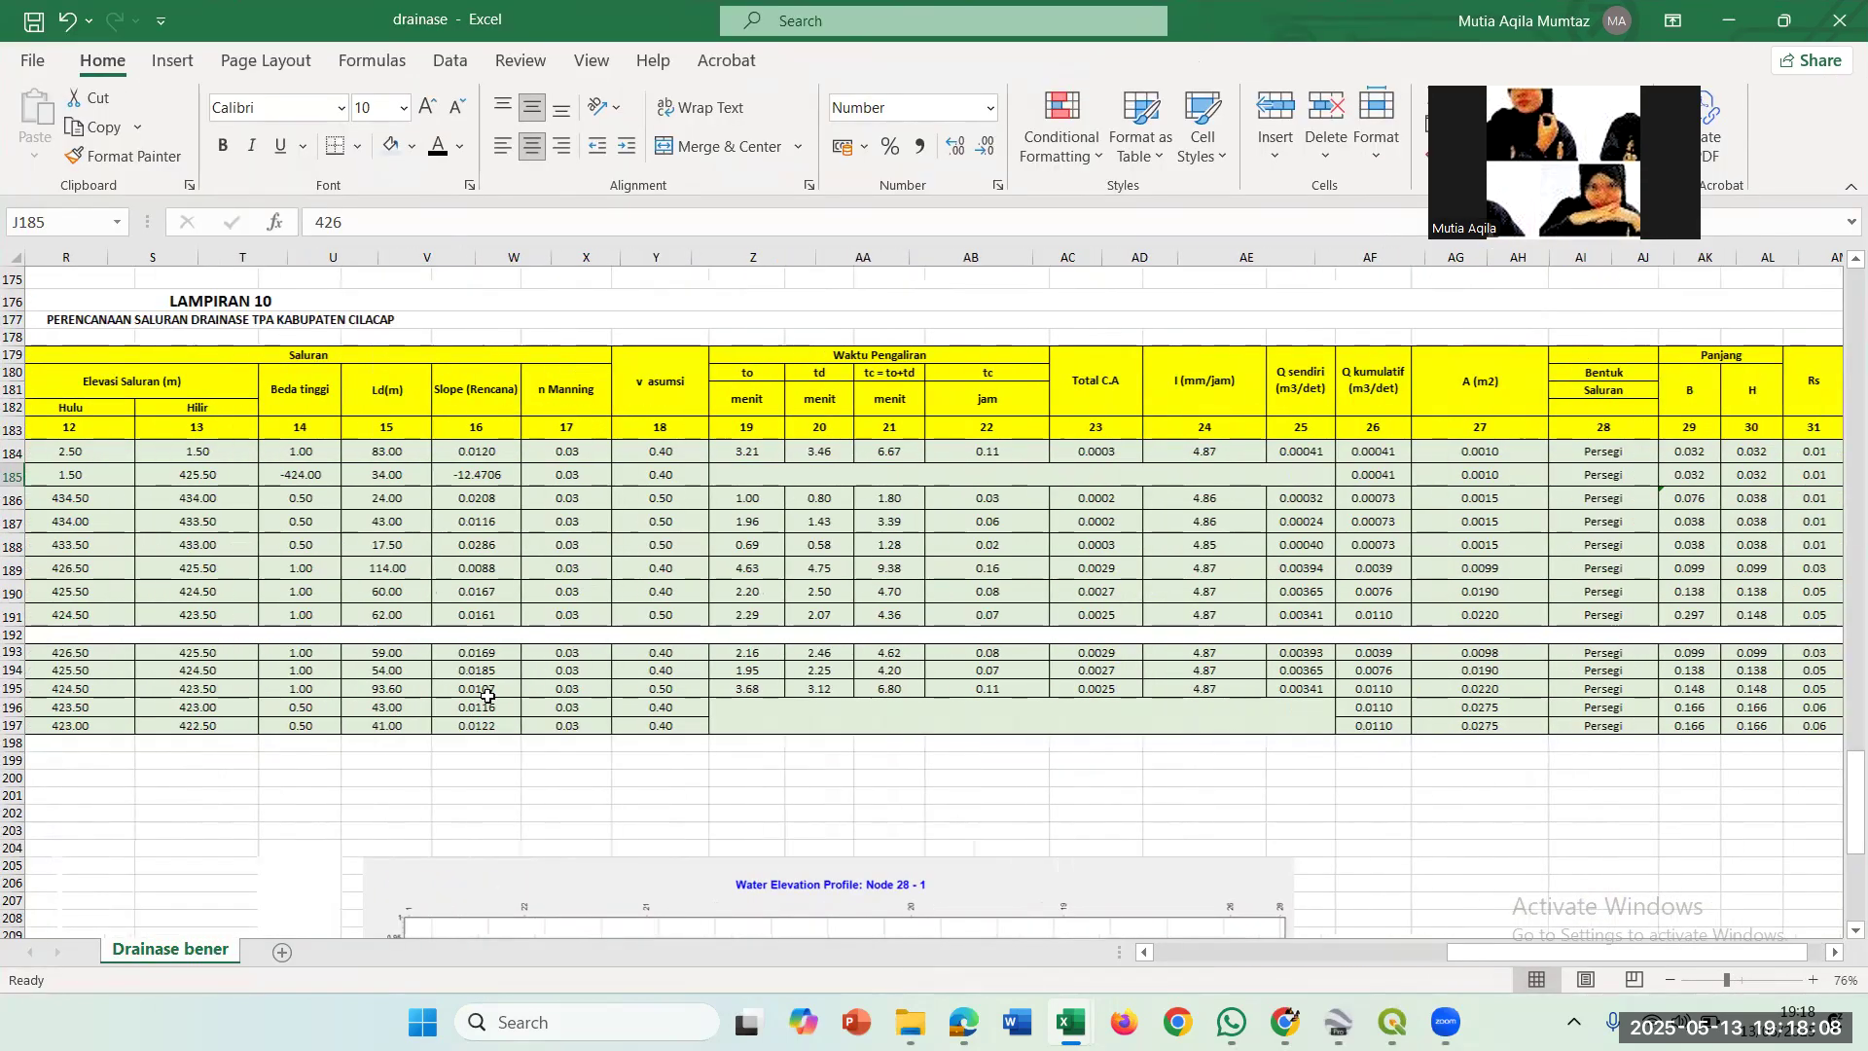
scroll(488, 695, "left", 10)
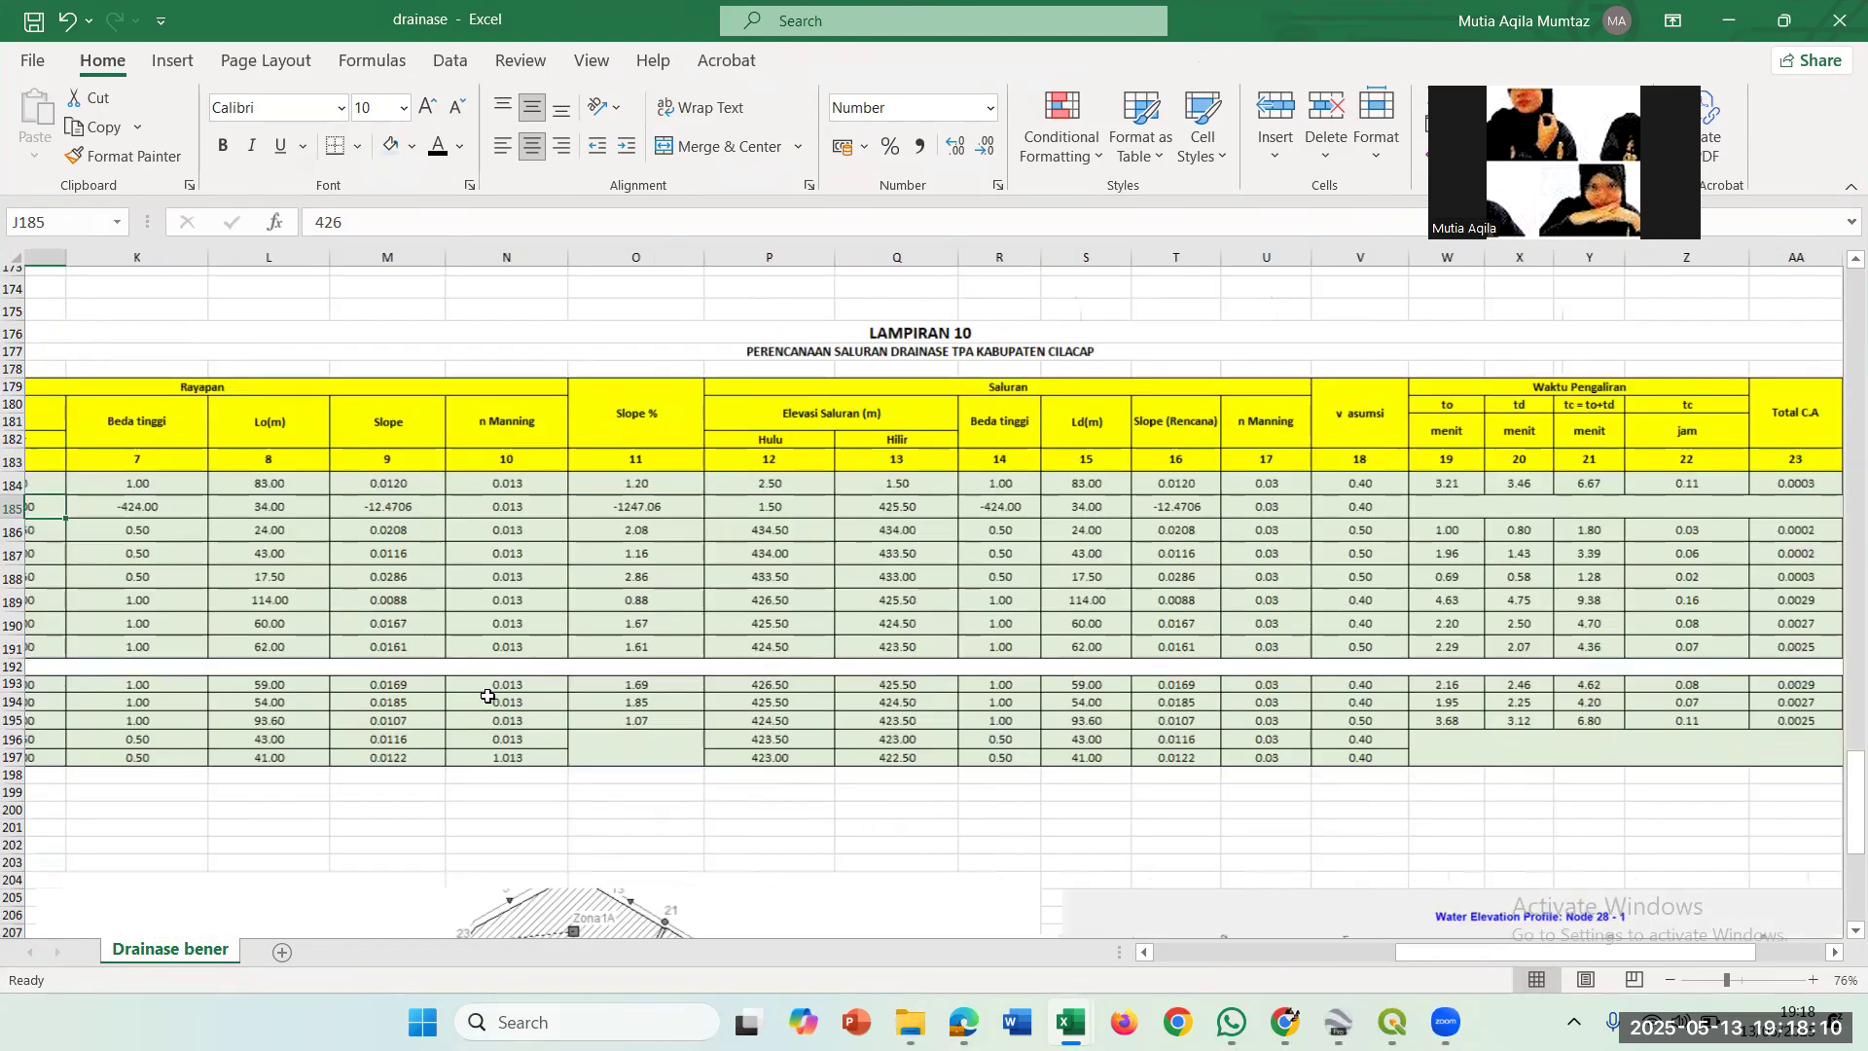
scroll(488, 696, "up", 20)
scroll(488, 696, "up", 20)
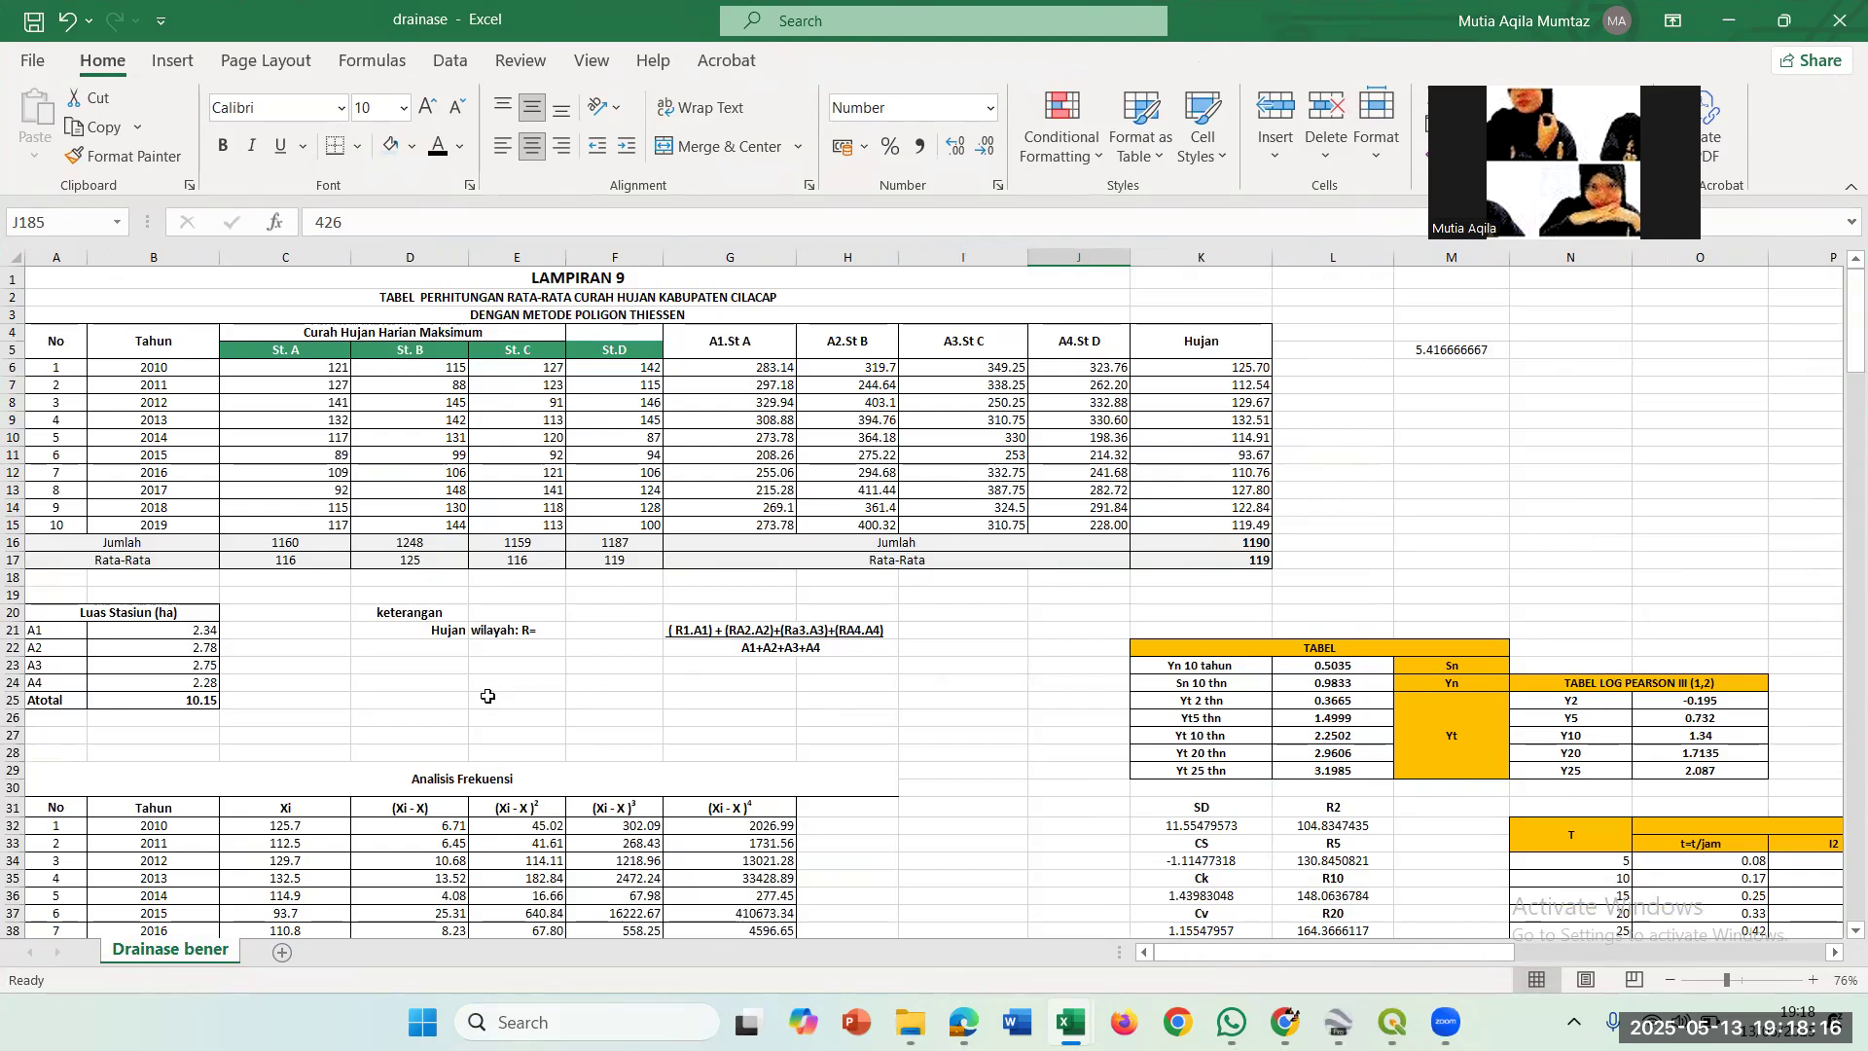
scroll(487, 696, "down", 3)
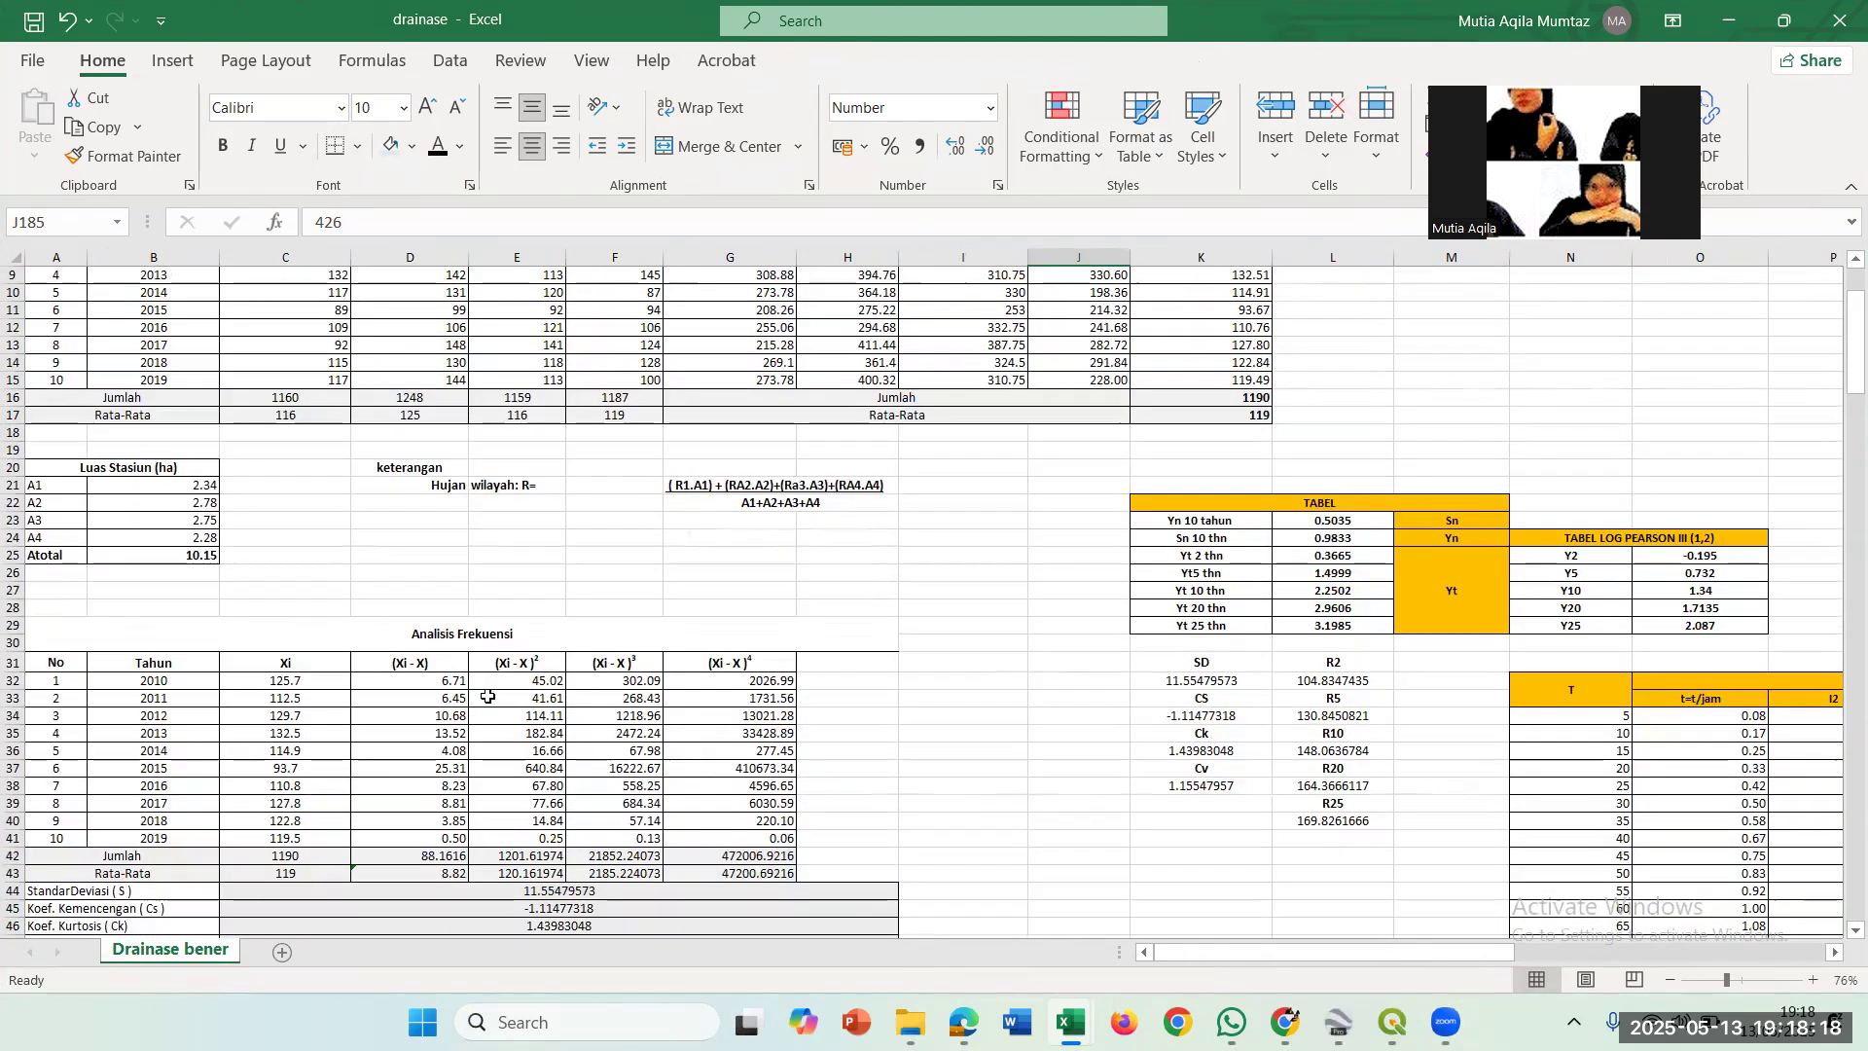
scroll(488, 695, "down", 18)
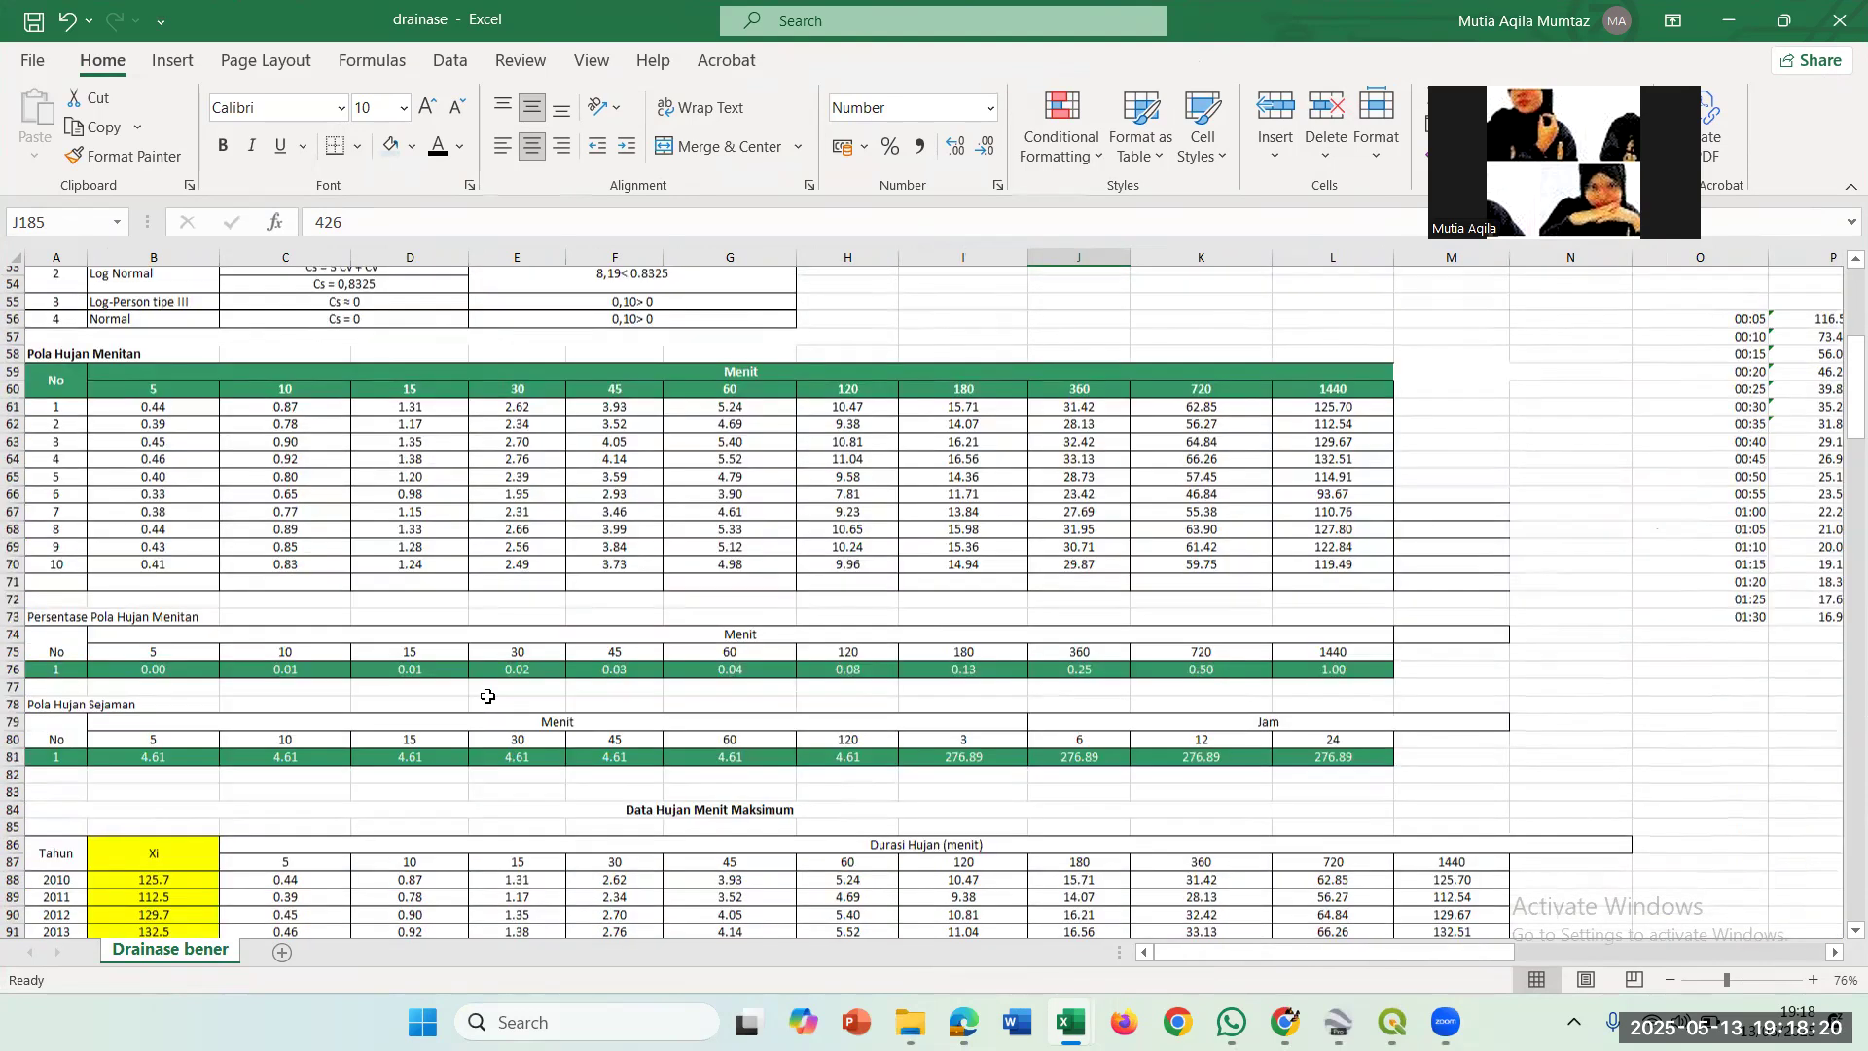
scroll(487, 696, "down", 5)
scroll(488, 696, "down", 13)
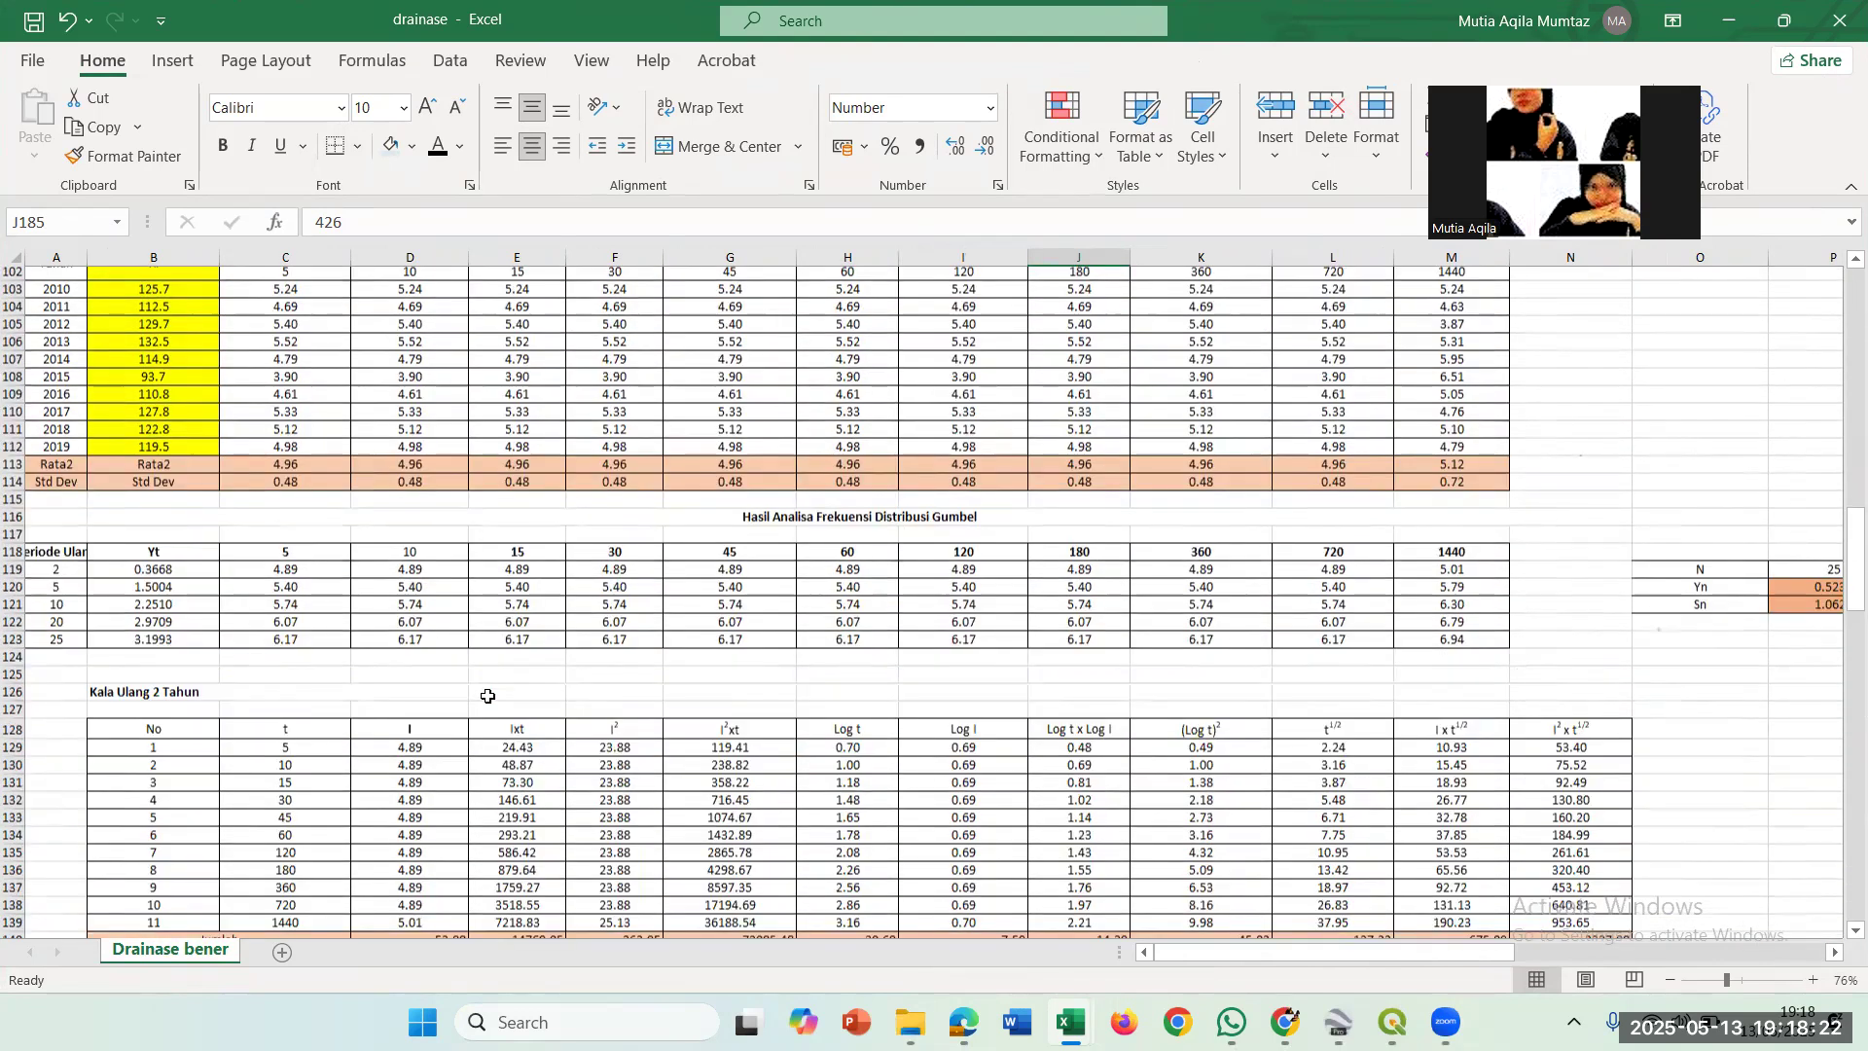
scroll(488, 696, "down", 17)
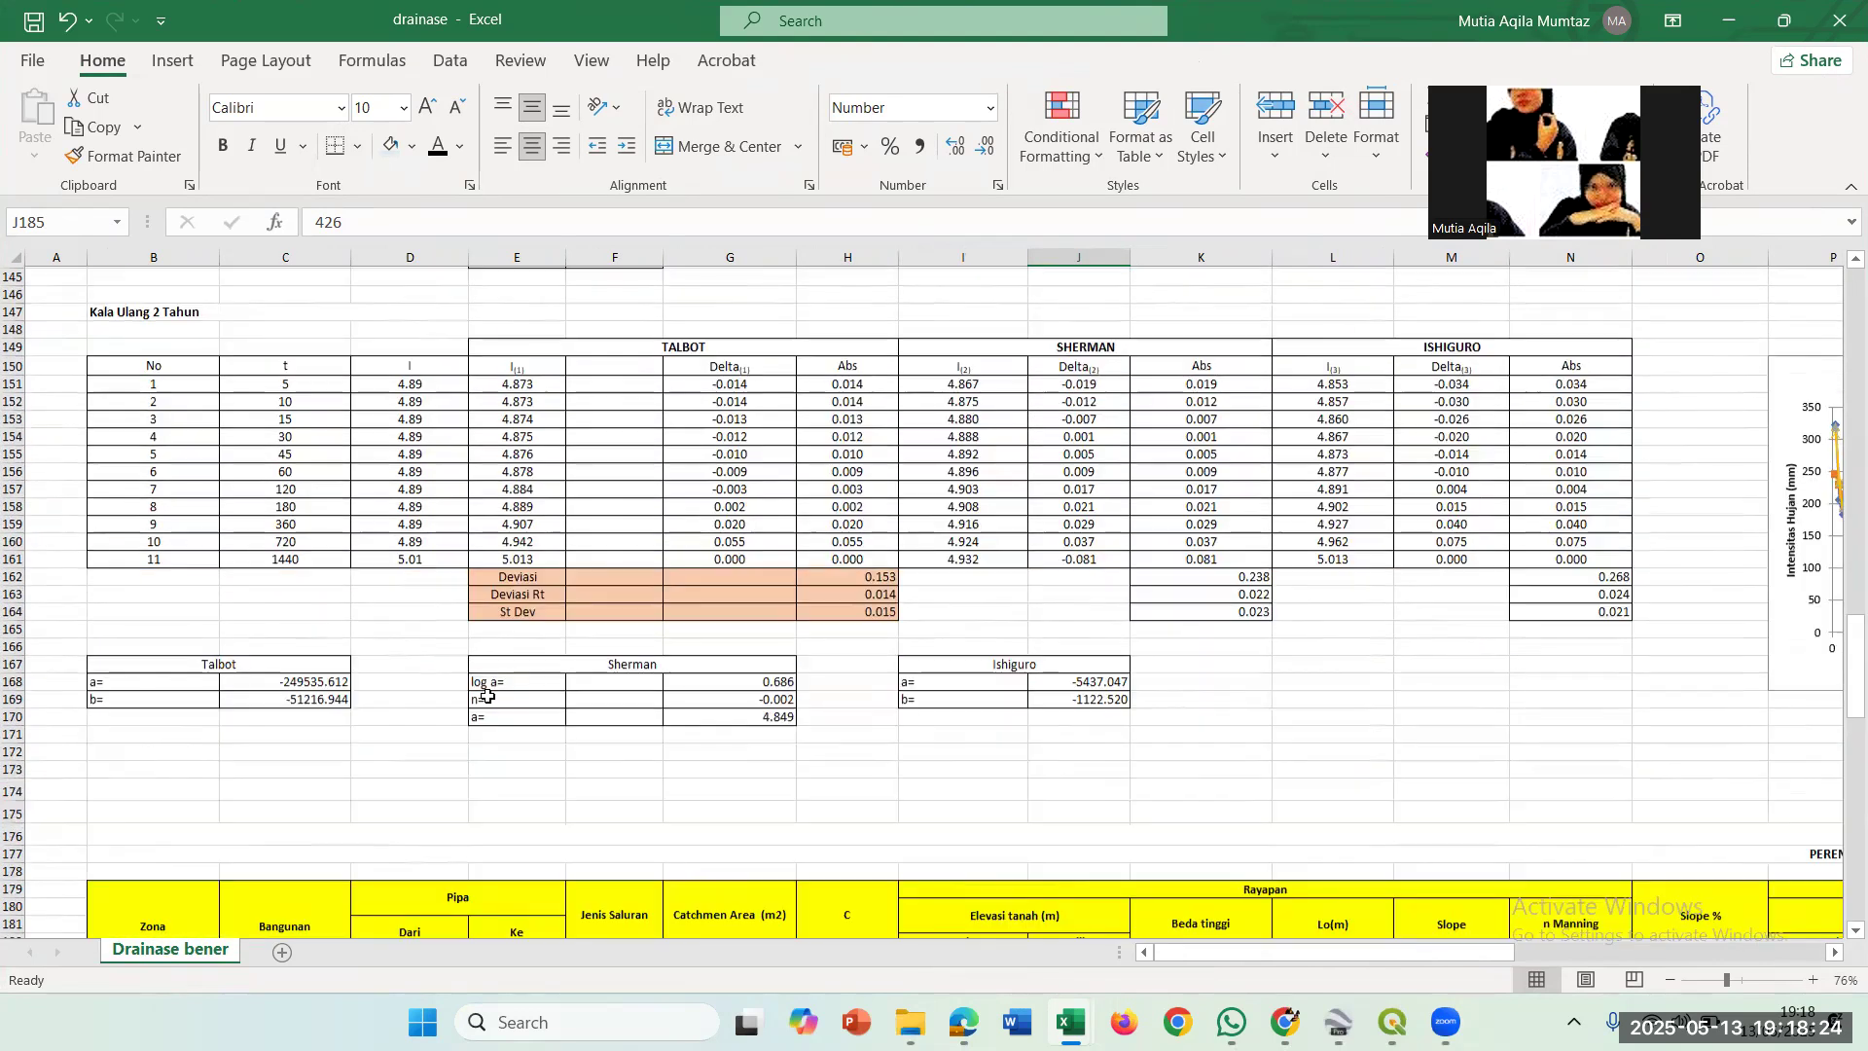
scroll(488, 696, "down", 2)
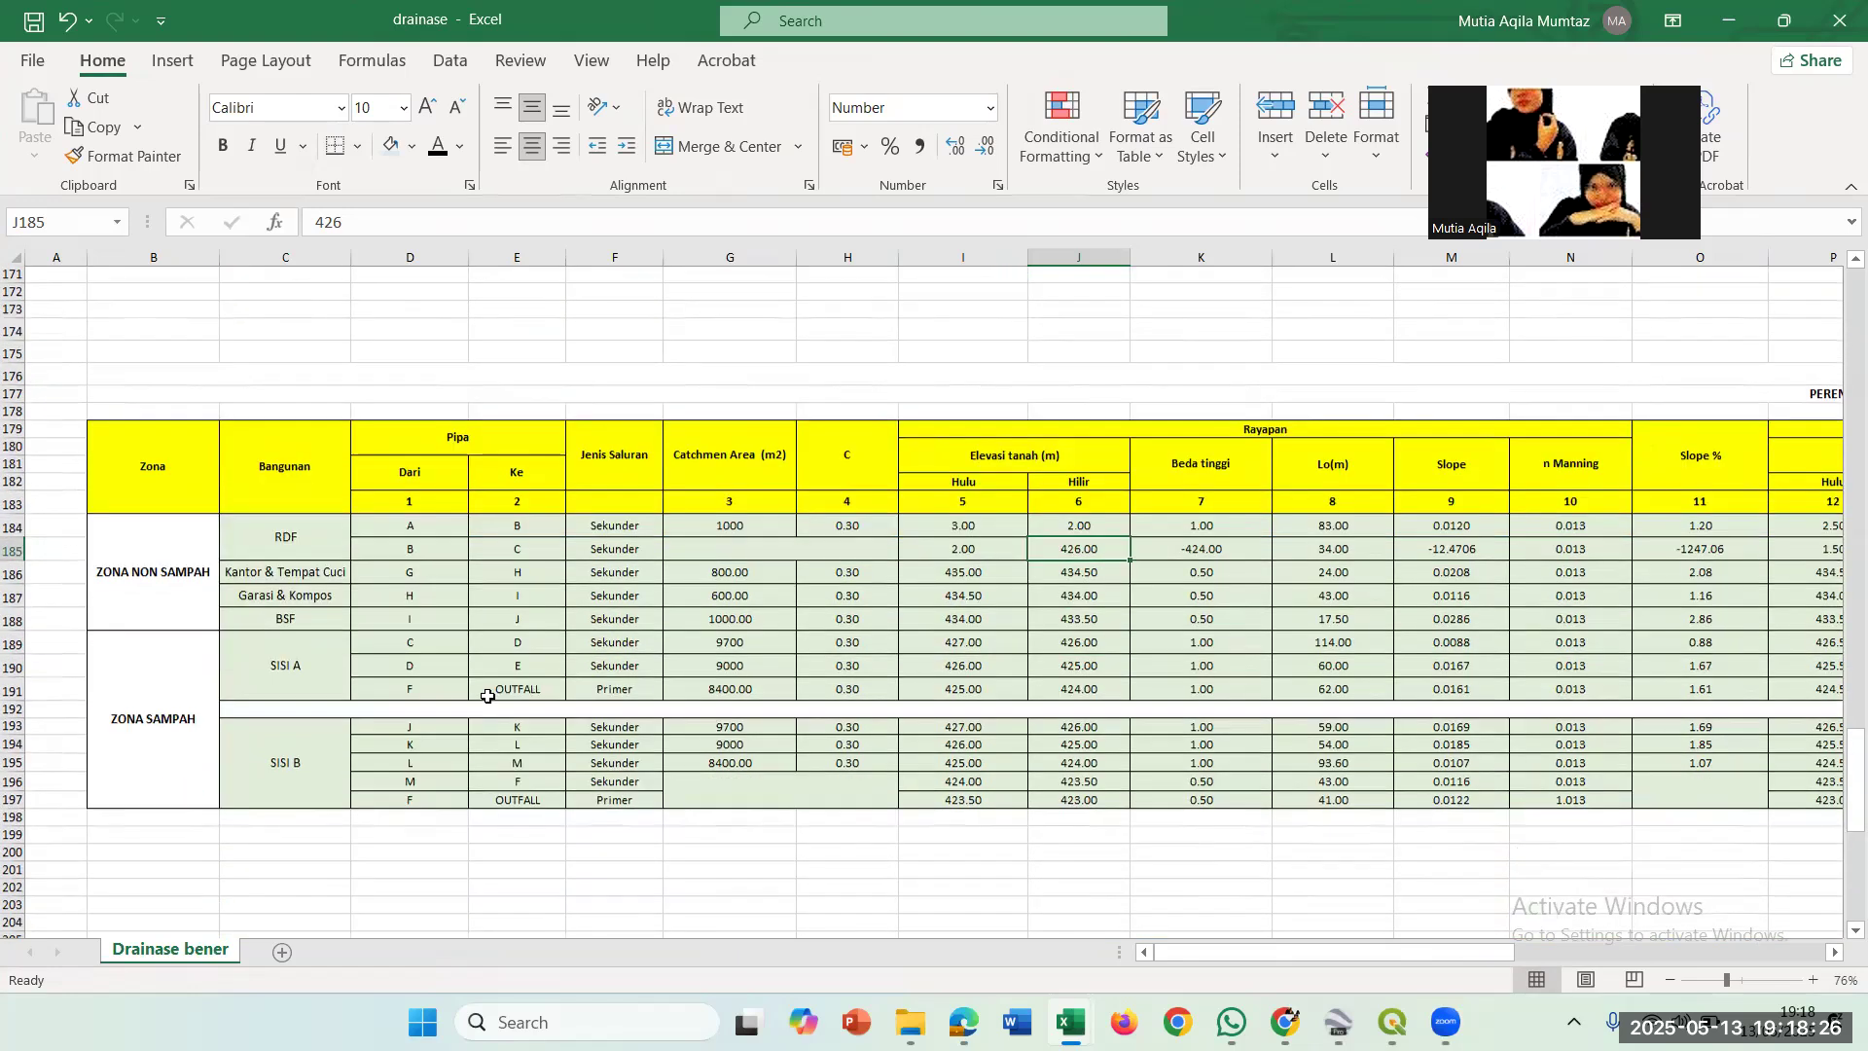
scroll(488, 695, "right", 2)
scroll(487, 696, "right", 3)
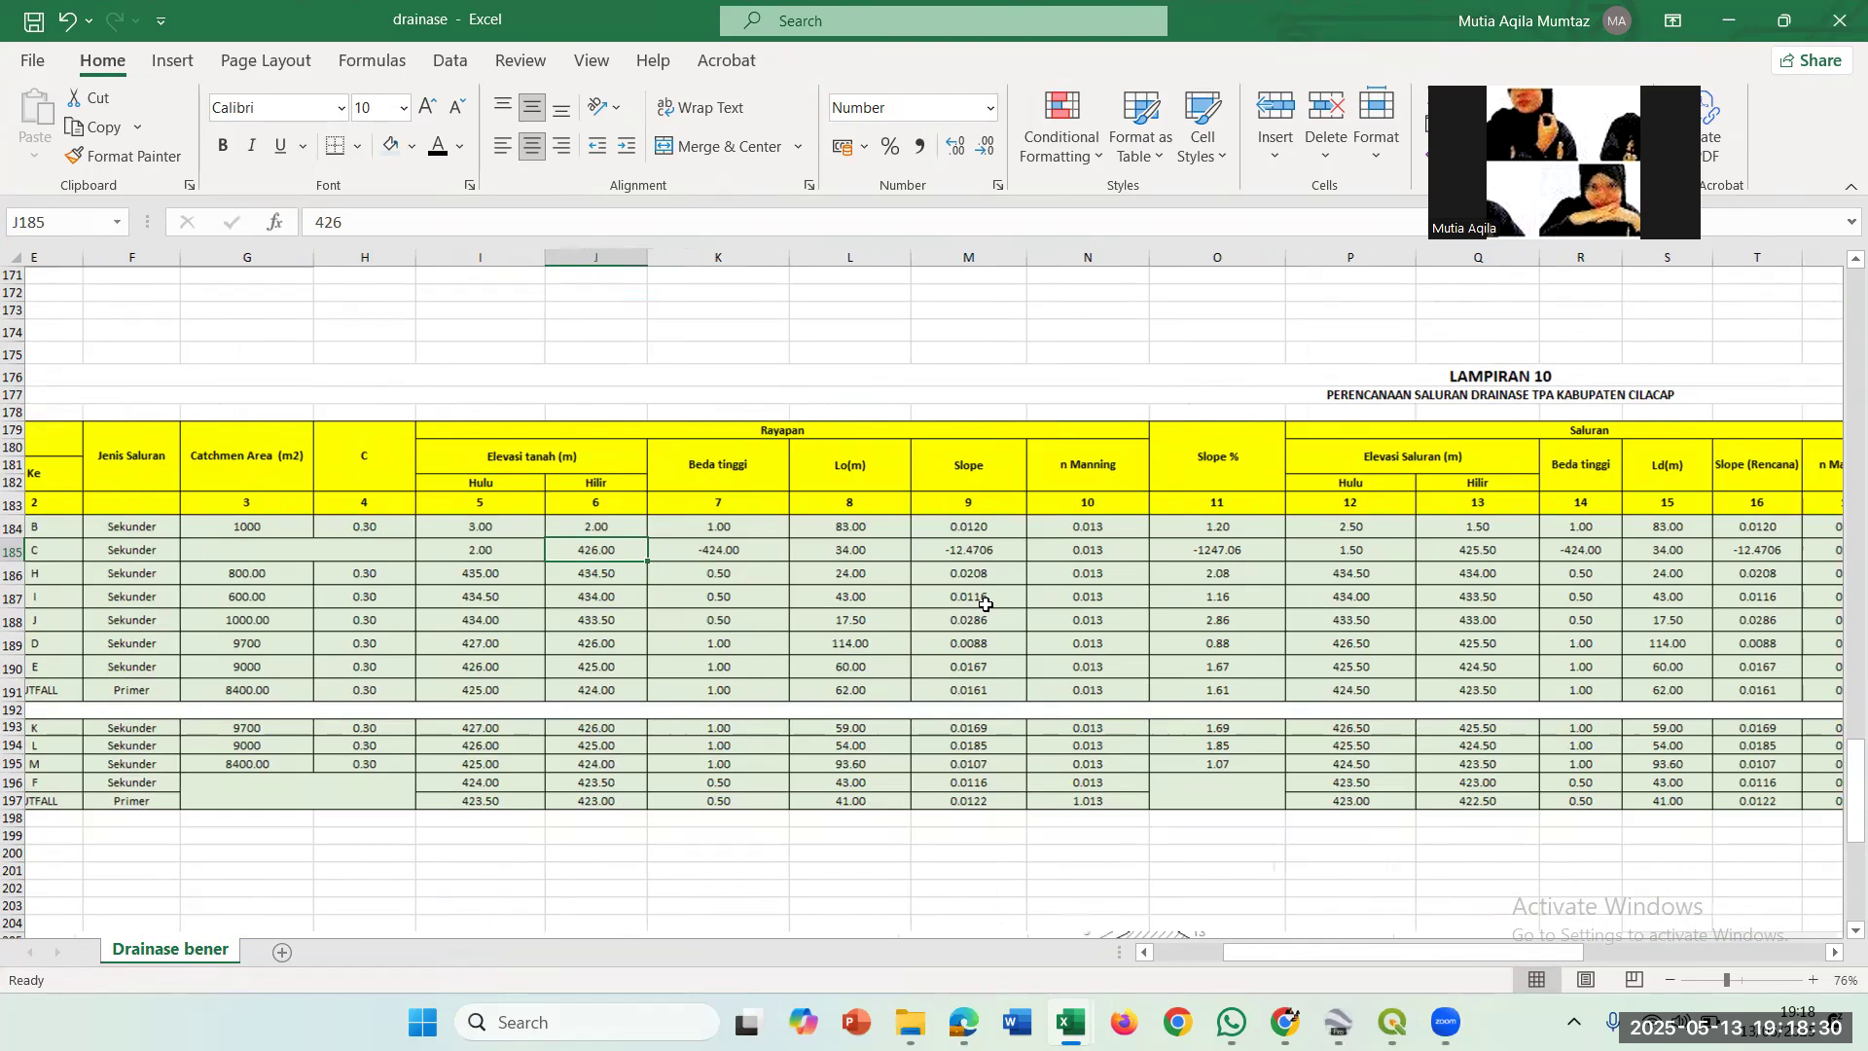
scroll(986, 605, "left", 4)
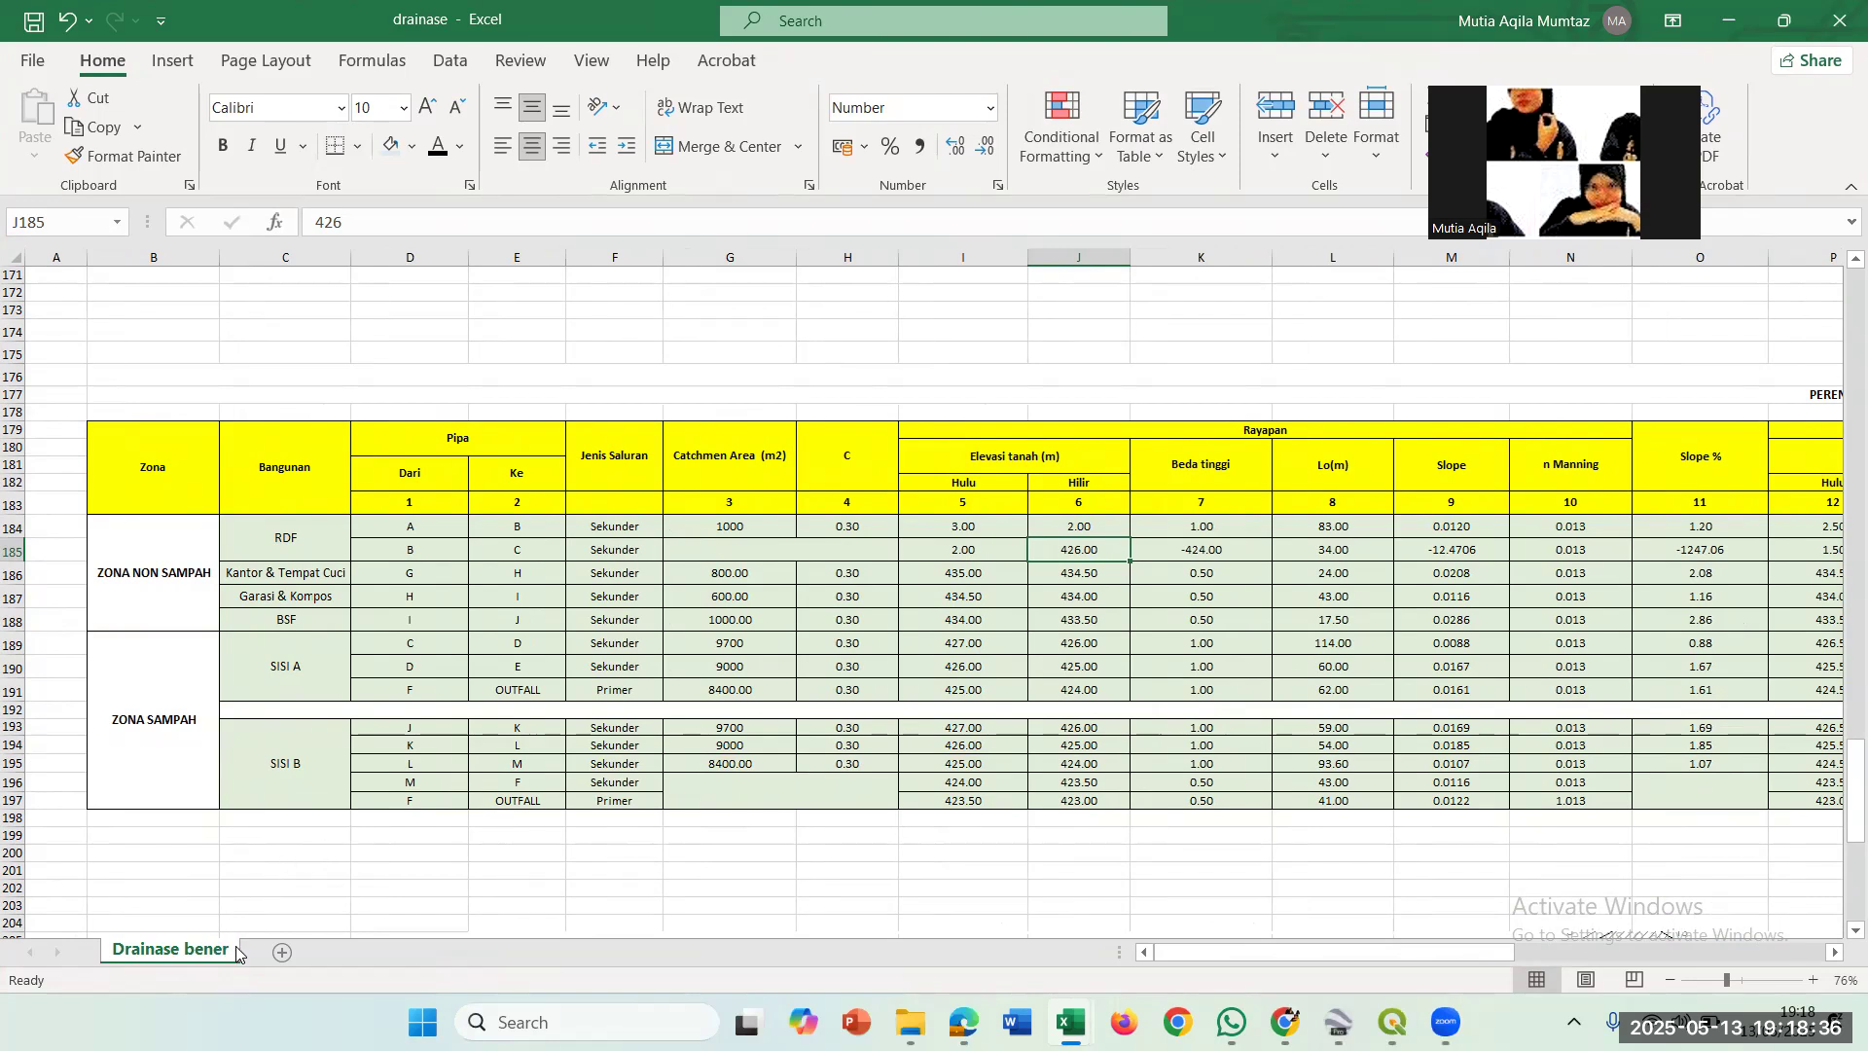
Copy the Drainase bener sheet into the open TUGAS MANDIRI workbook, placing it before the DIAGRAM MATERIAL BALANCE sheet.
right_click(153, 951)
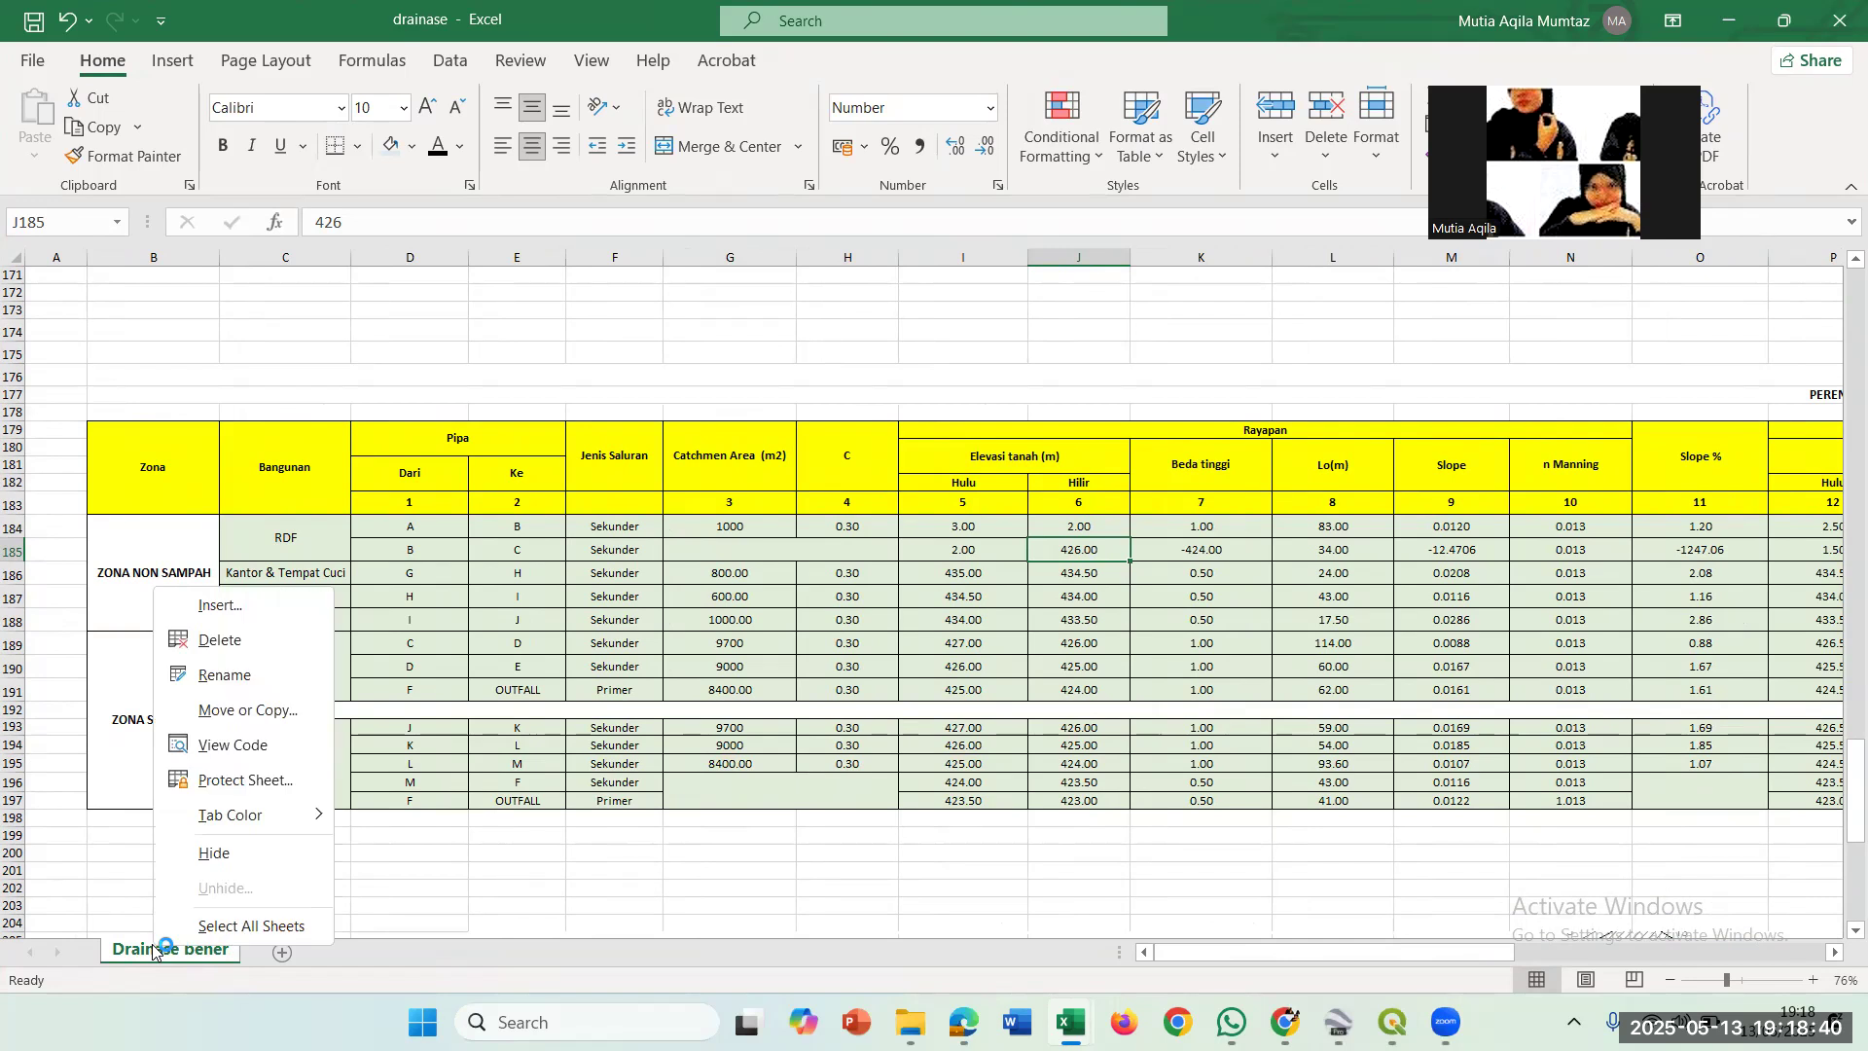
left_click(252, 711)
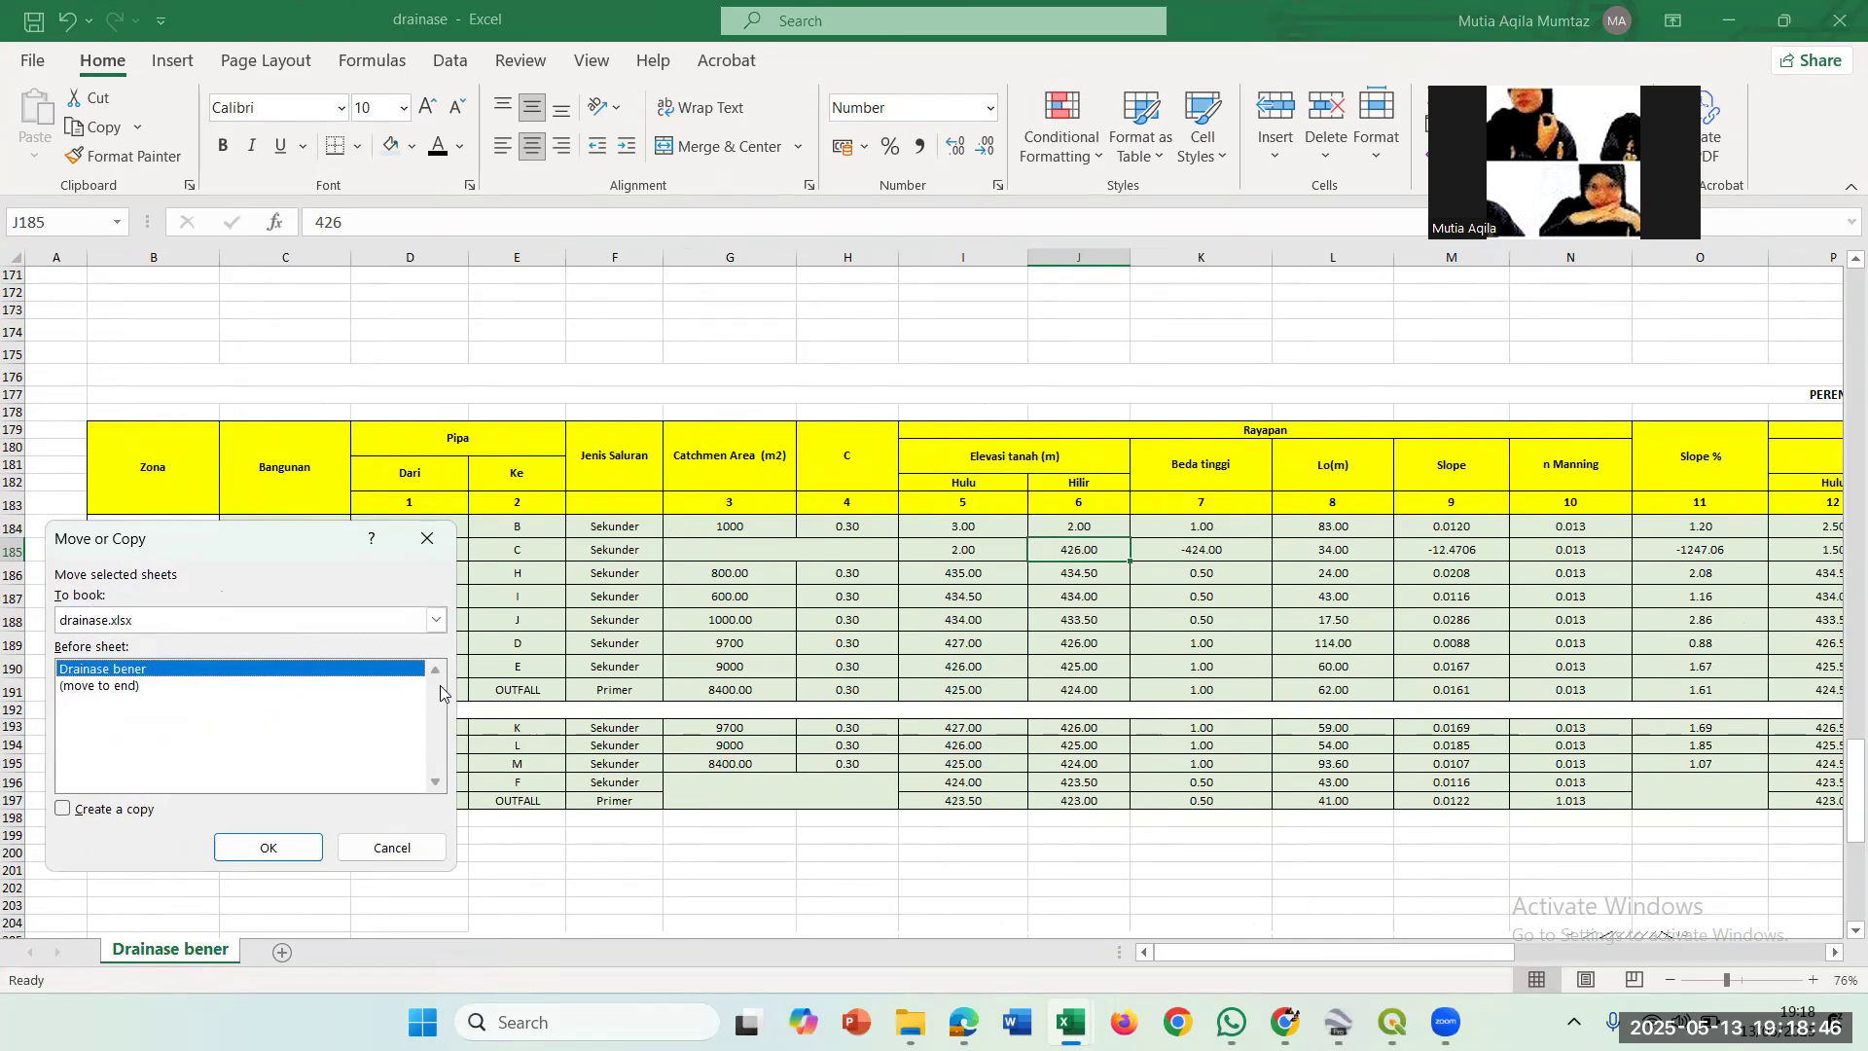
mouse_move(1071, 1022)
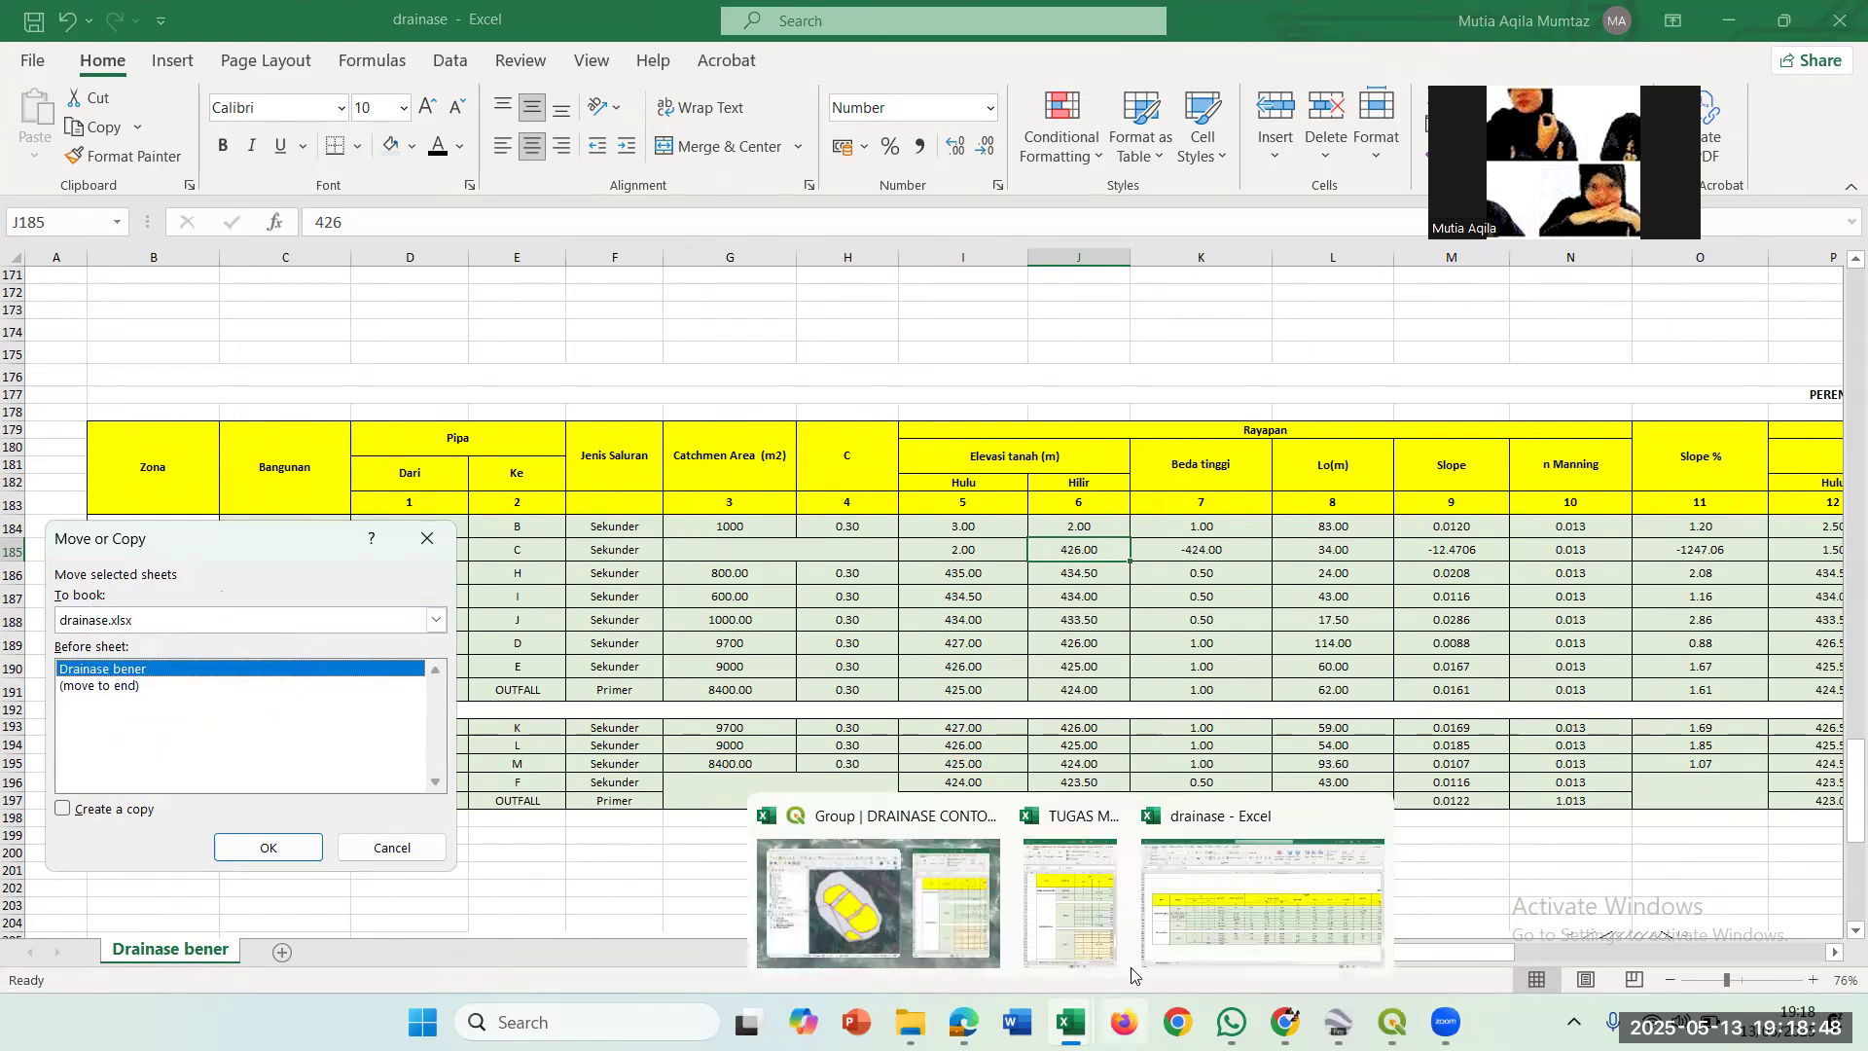
left_click(1064, 894)
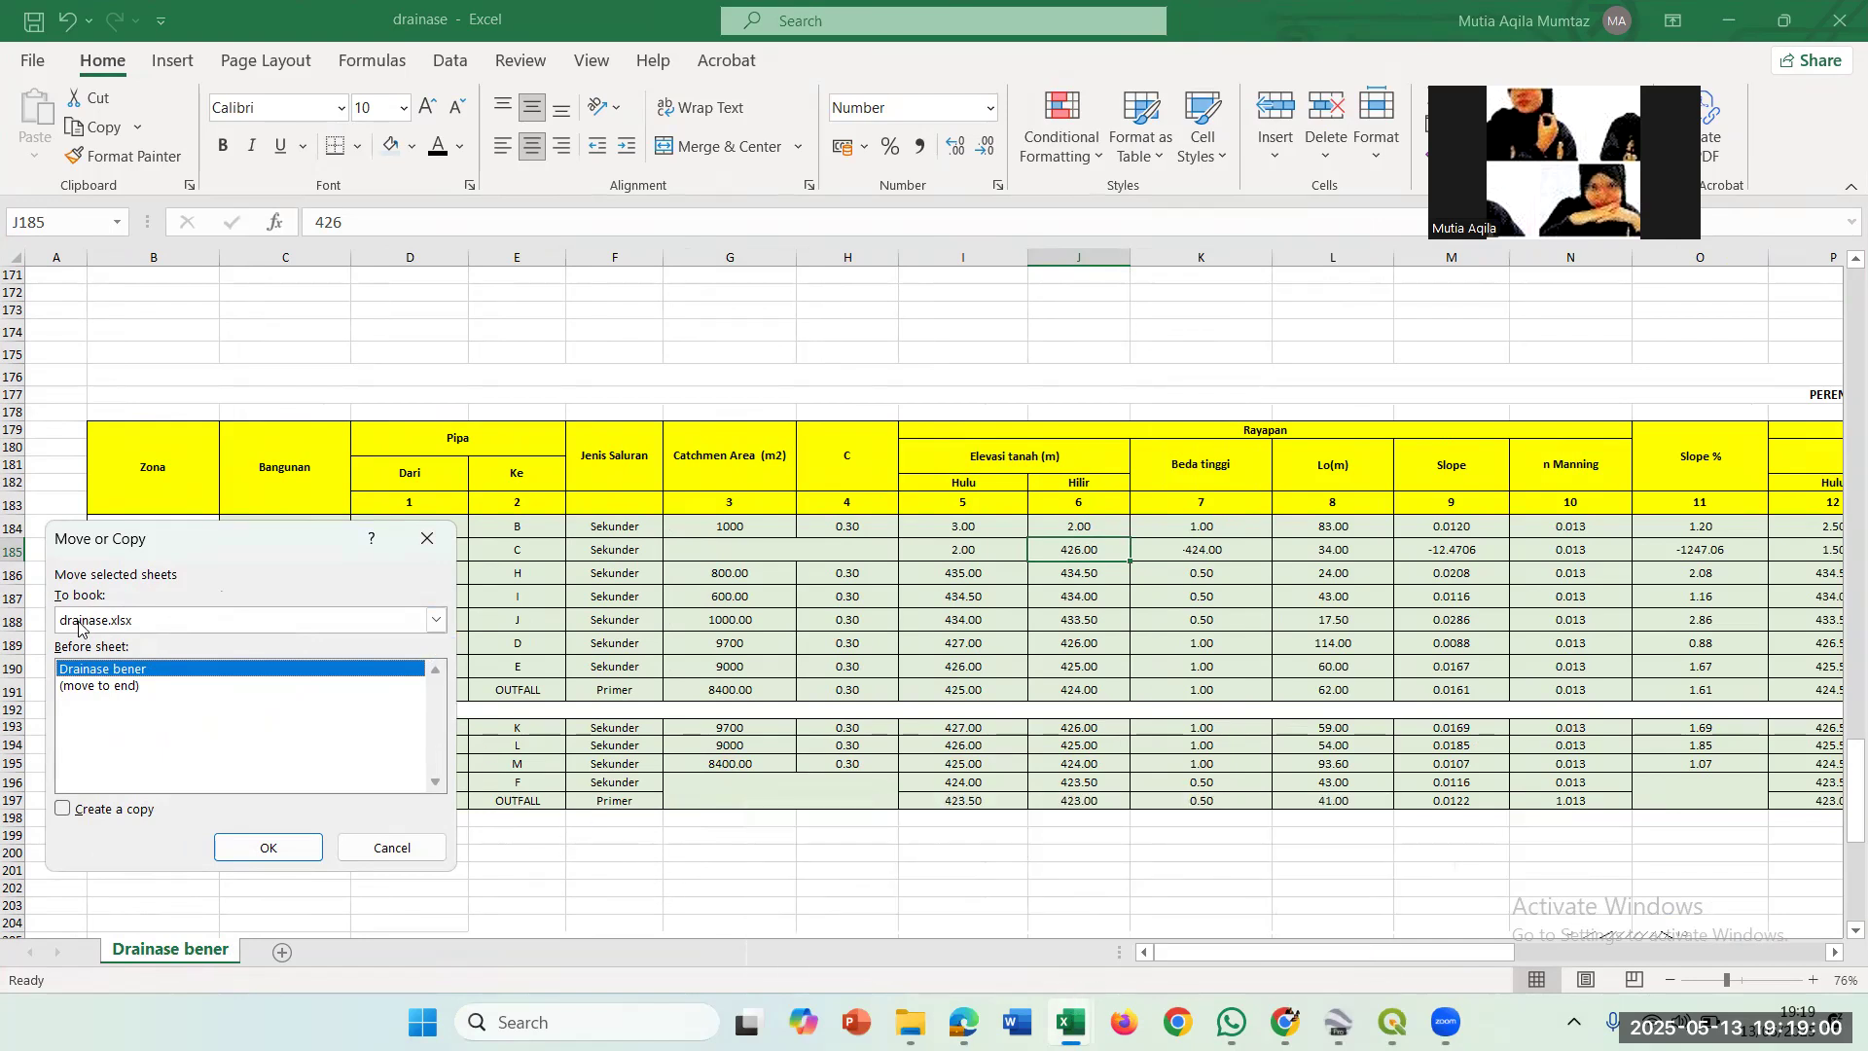
left_click(434, 622)
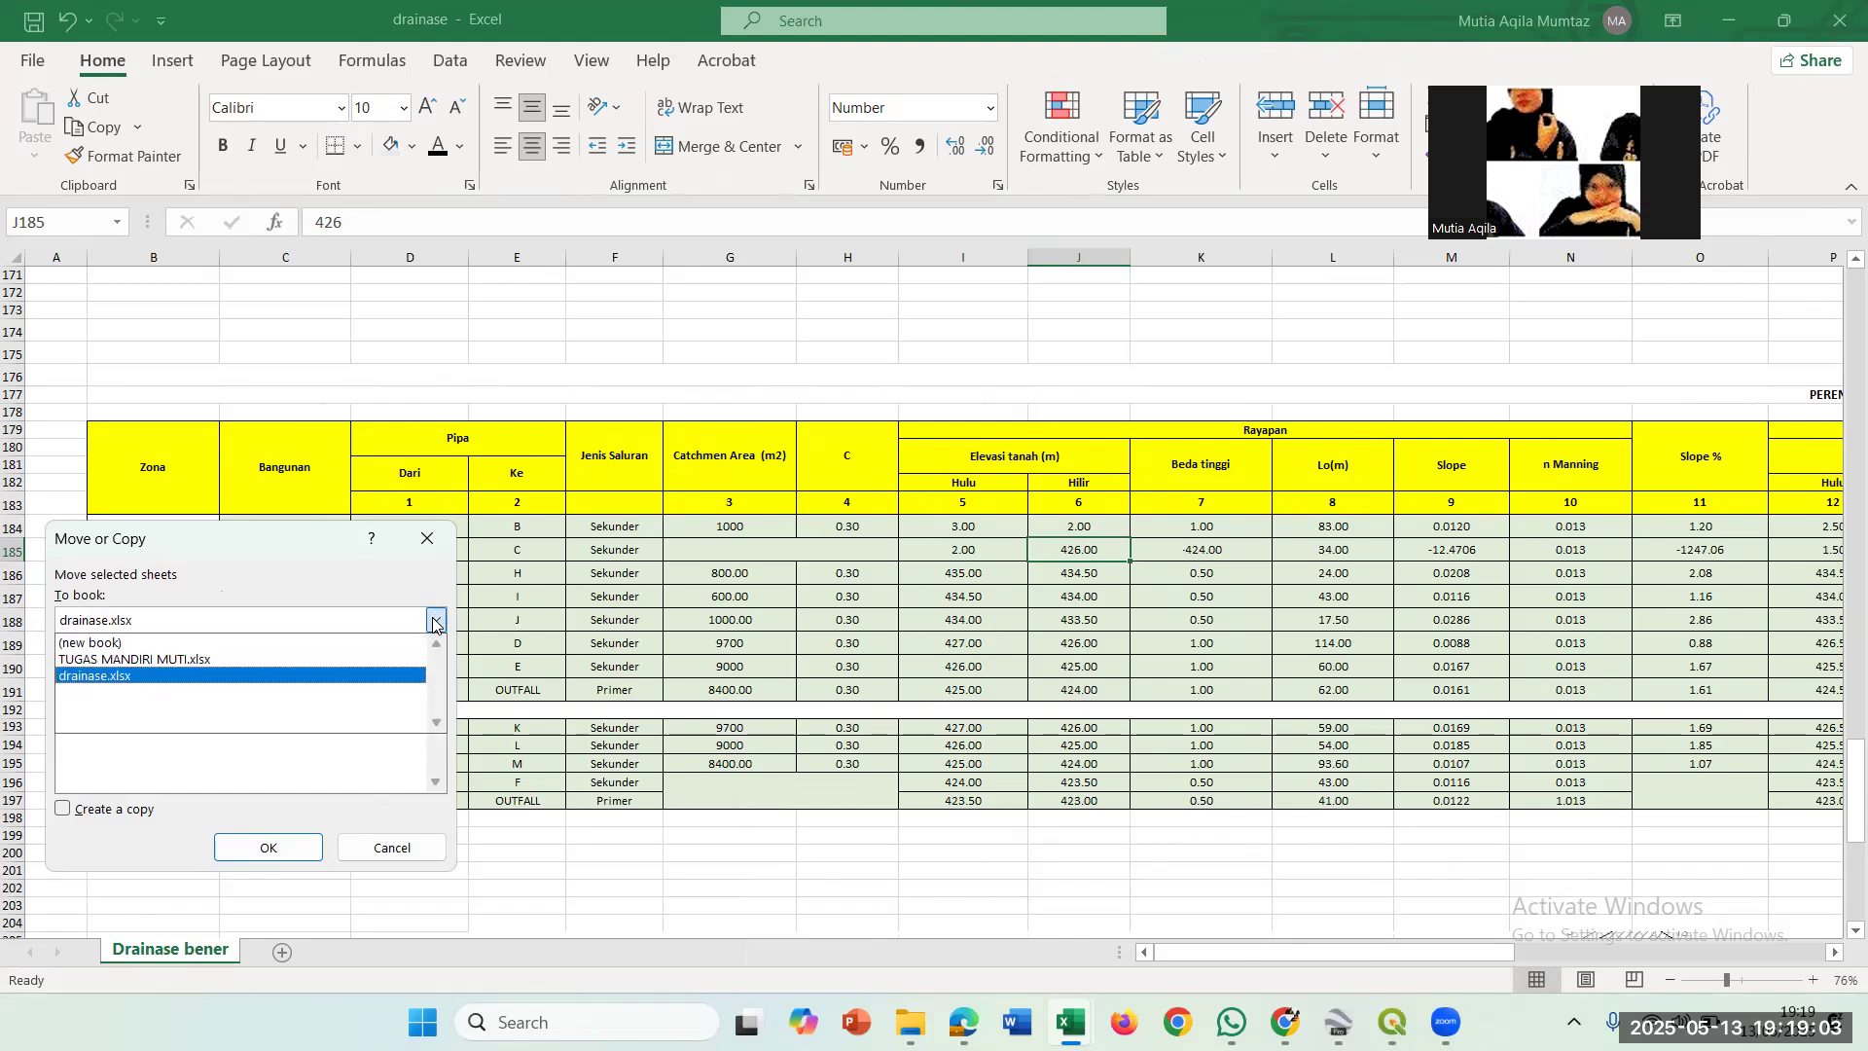
left_click(188, 661)
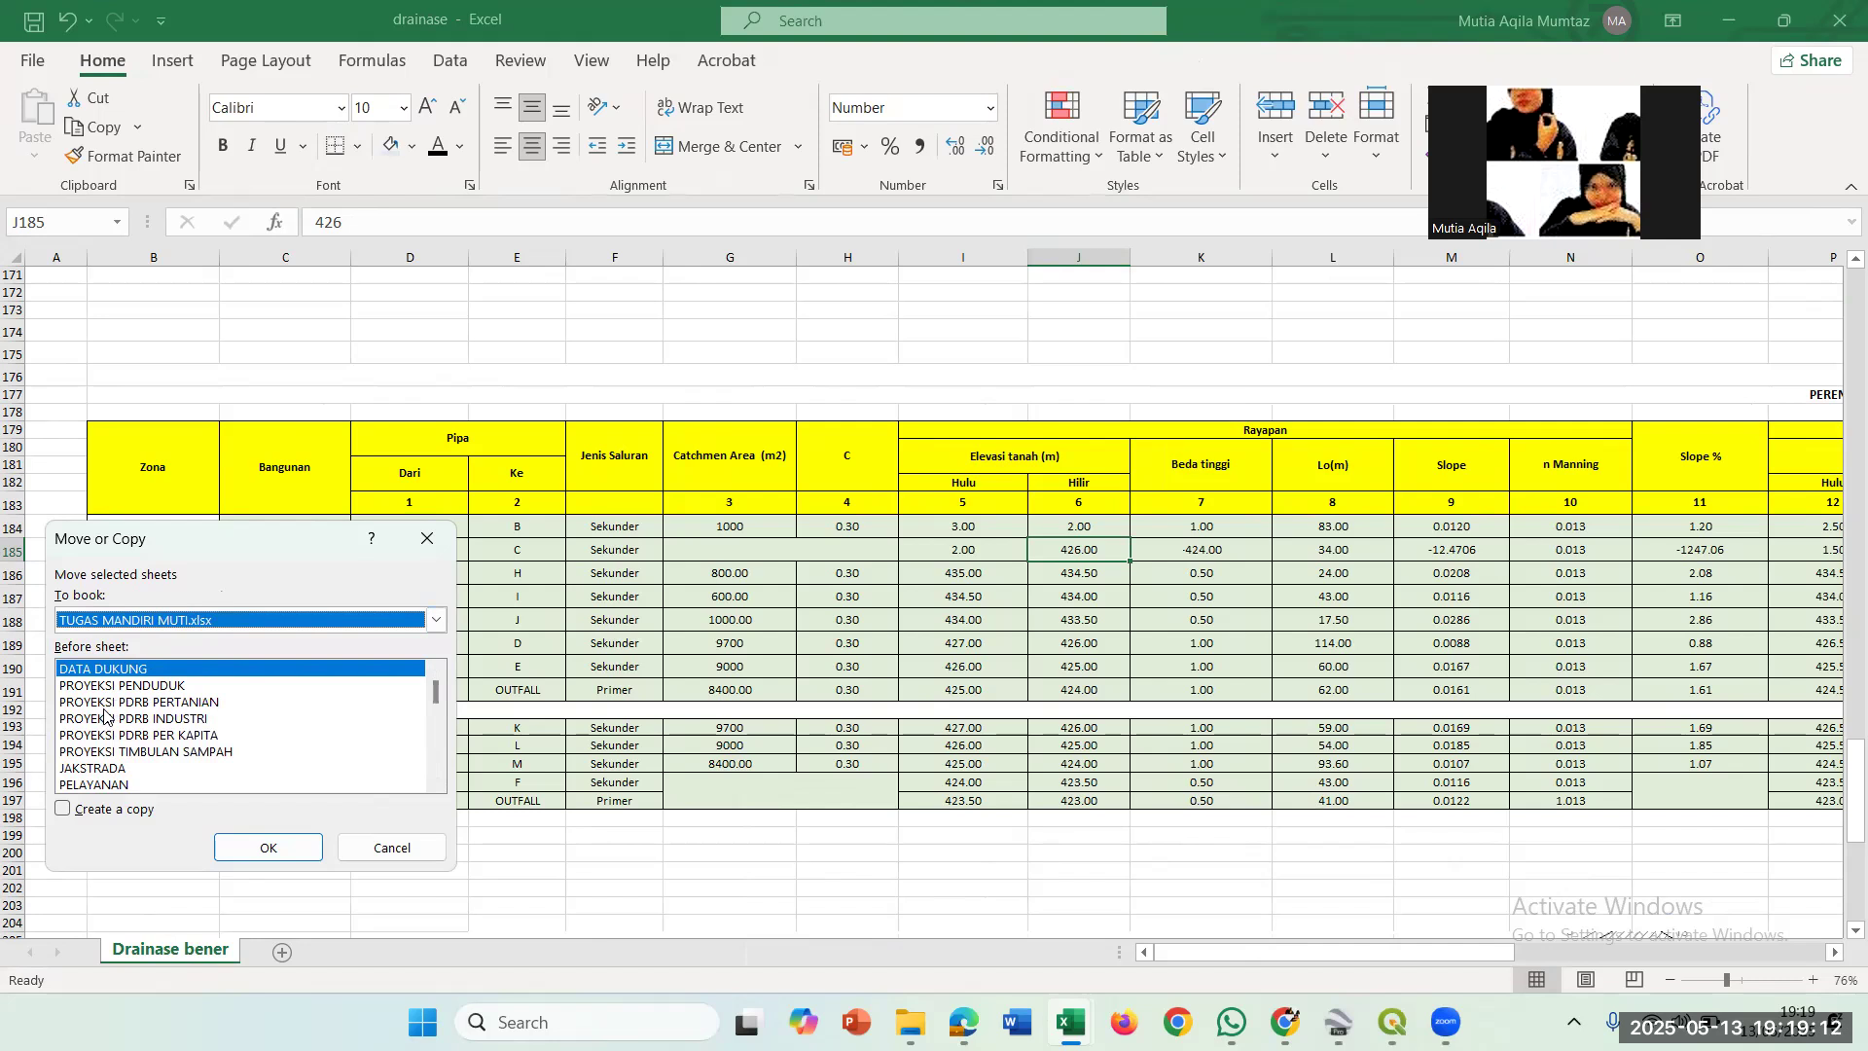
left_click_drag(435, 693, 436, 715)
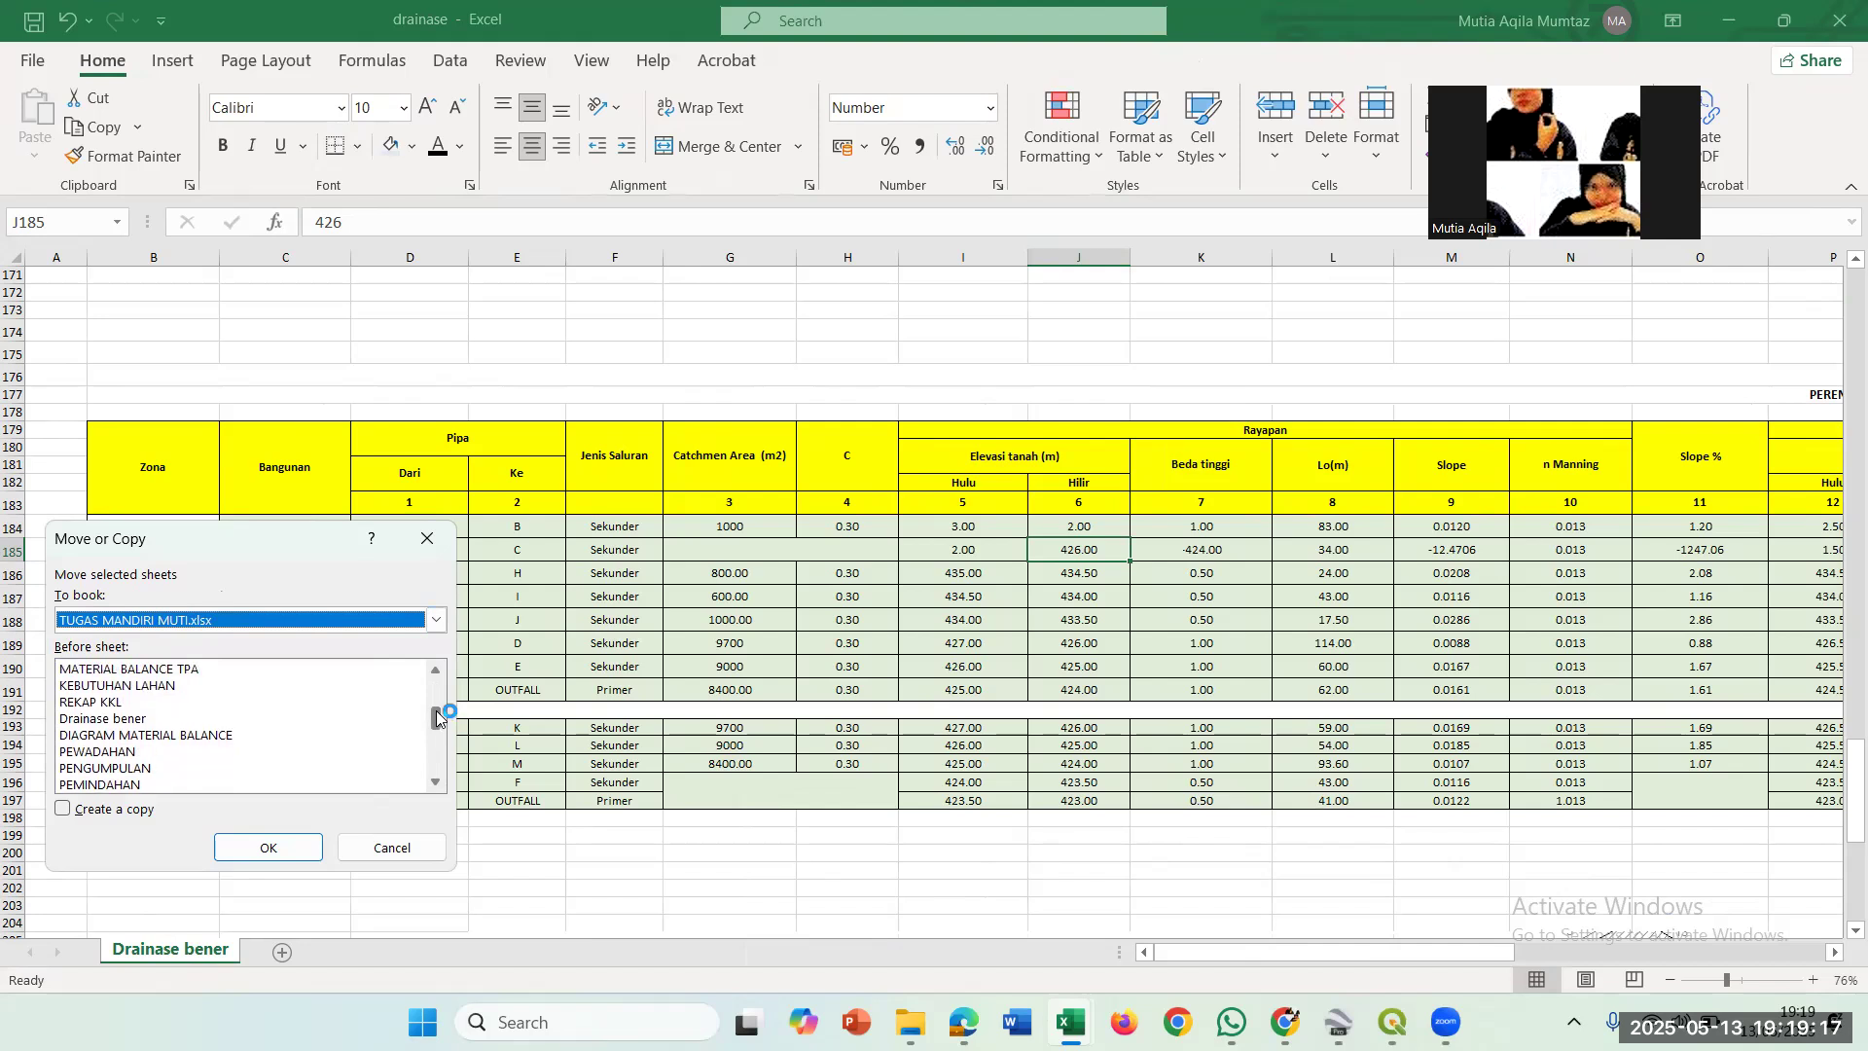
left_click(116, 736)
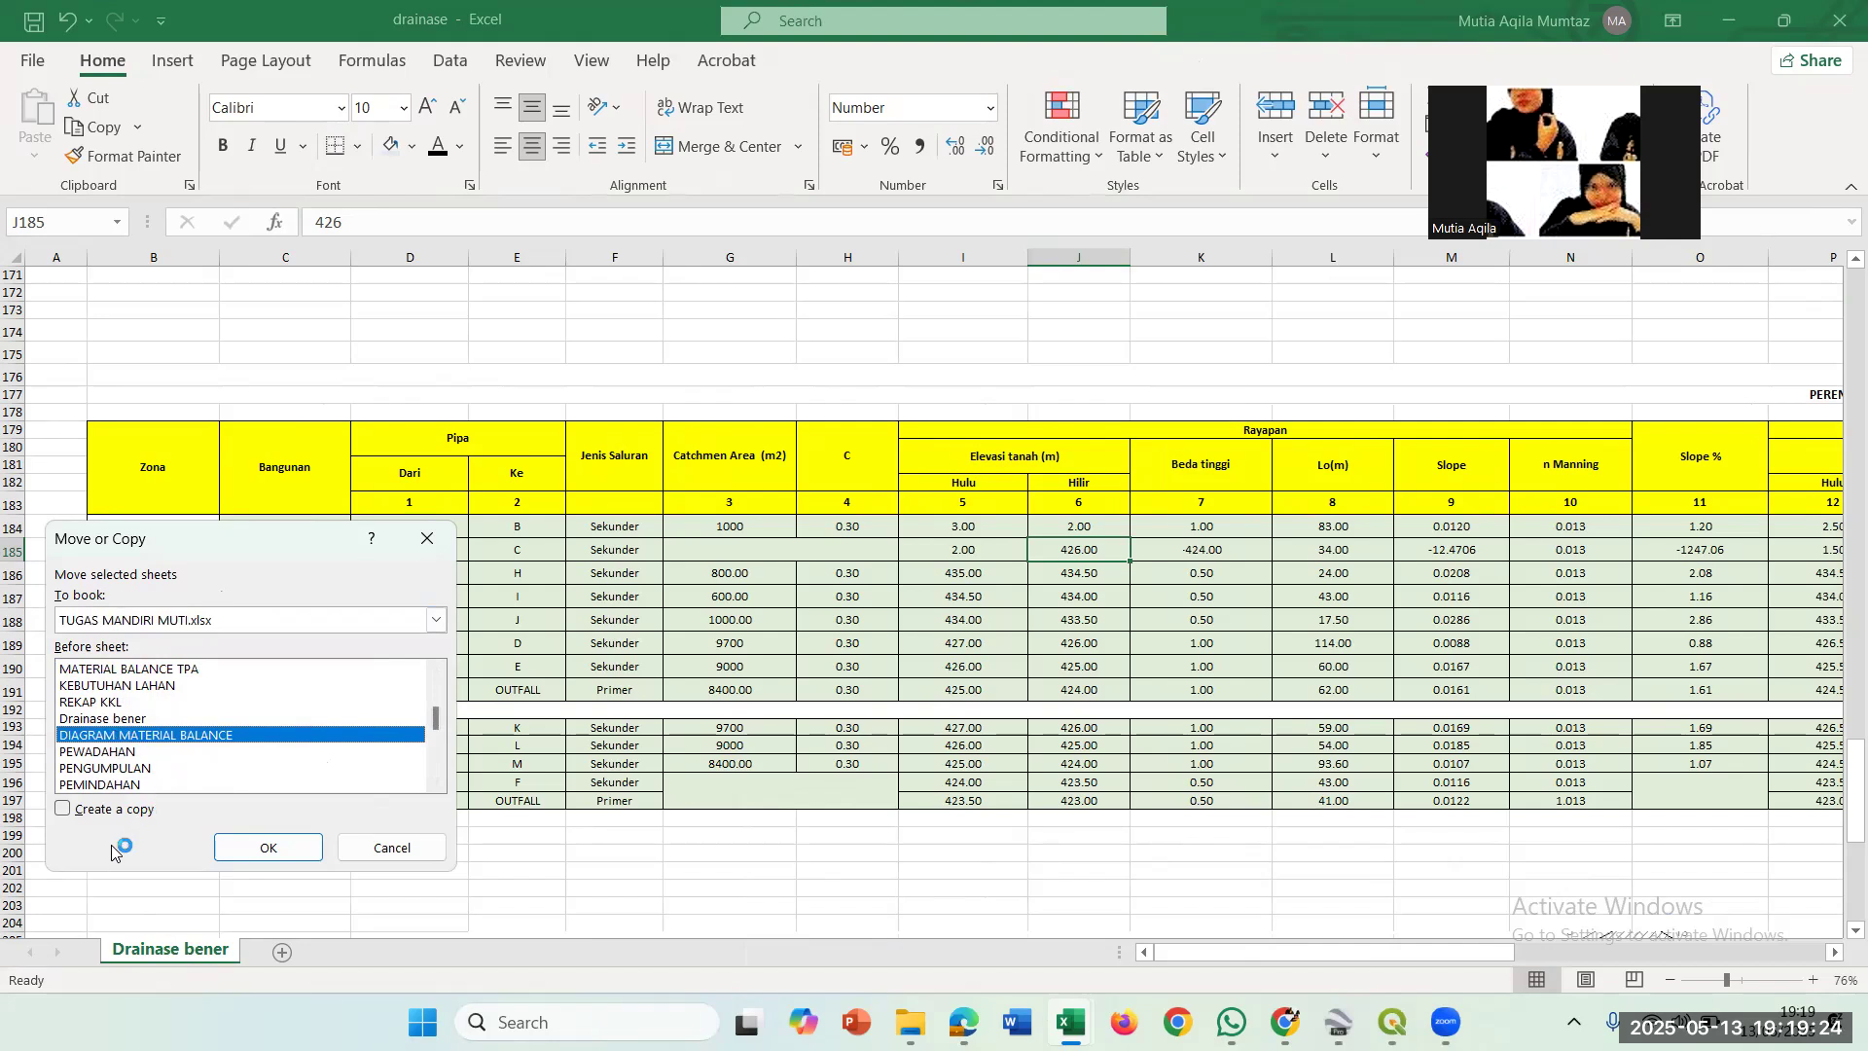
left_click(64, 808)
left_click(258, 848)
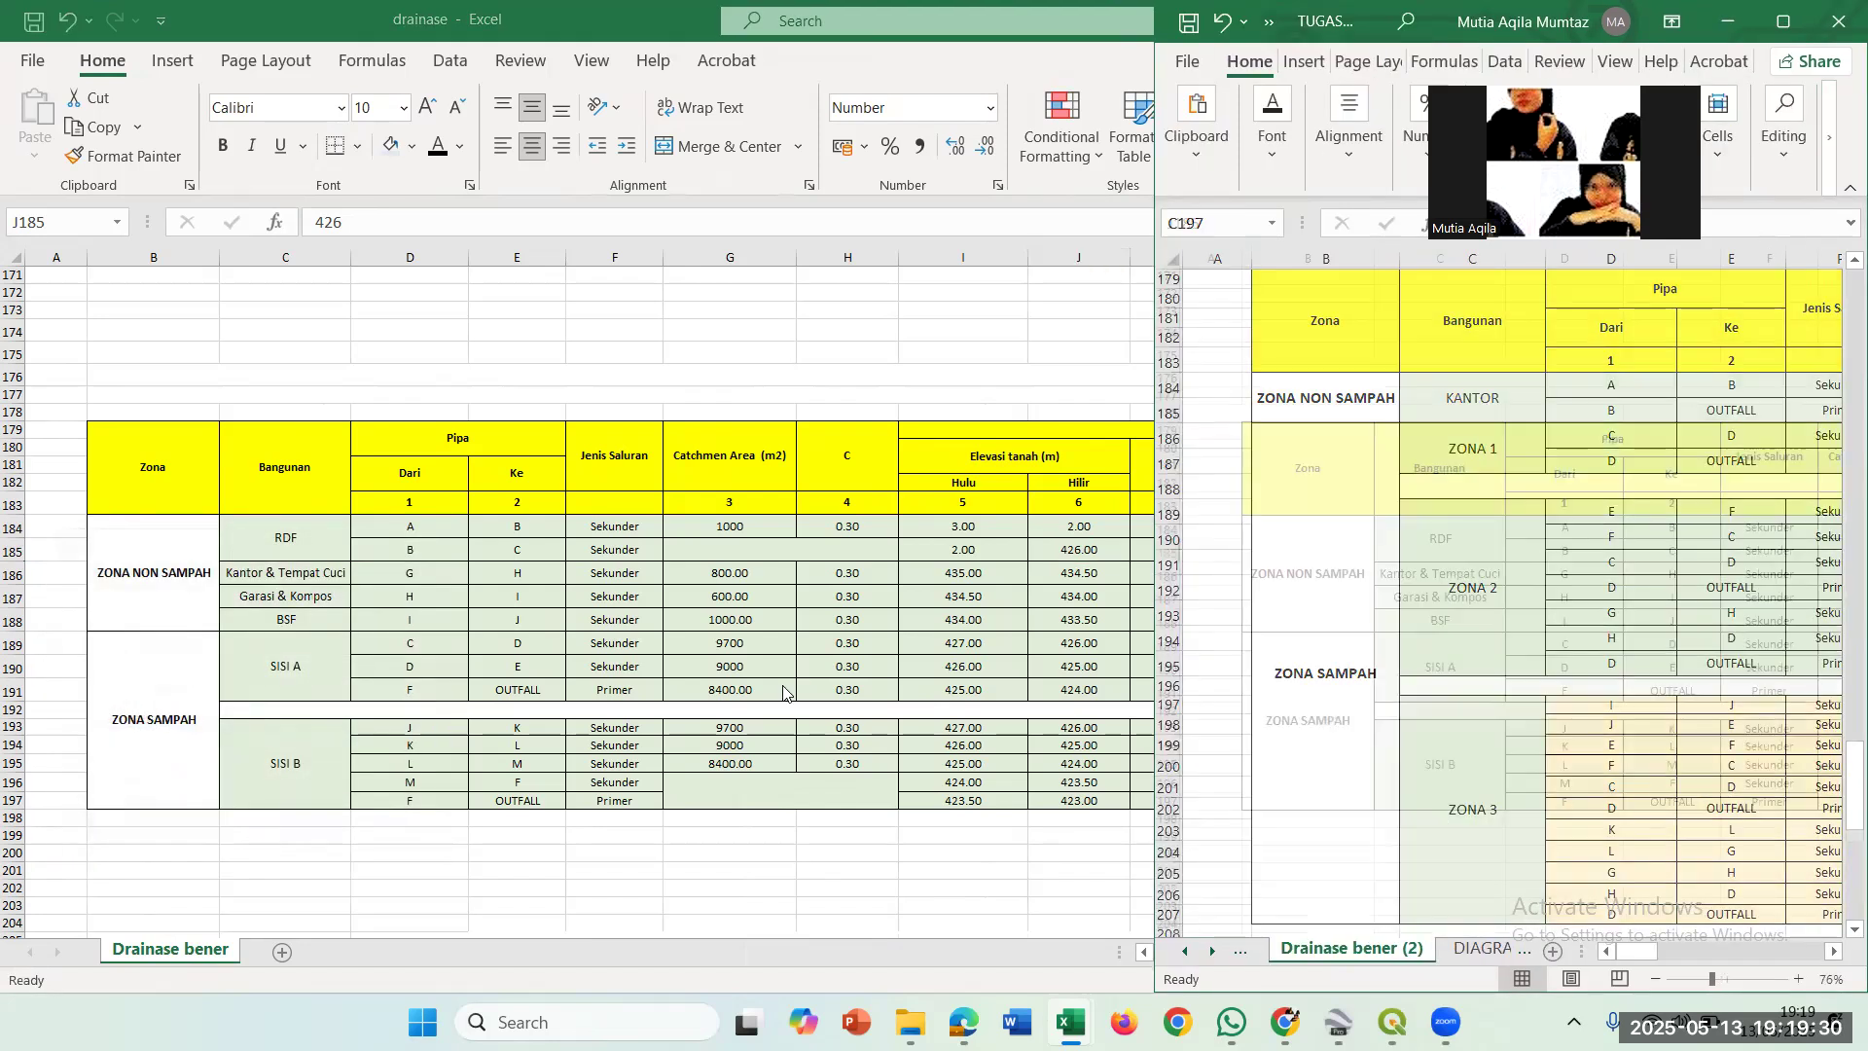
Close the drainase workbook without saving and maximize the TUGAS MANDIRI workbook.
double_click(684, 39)
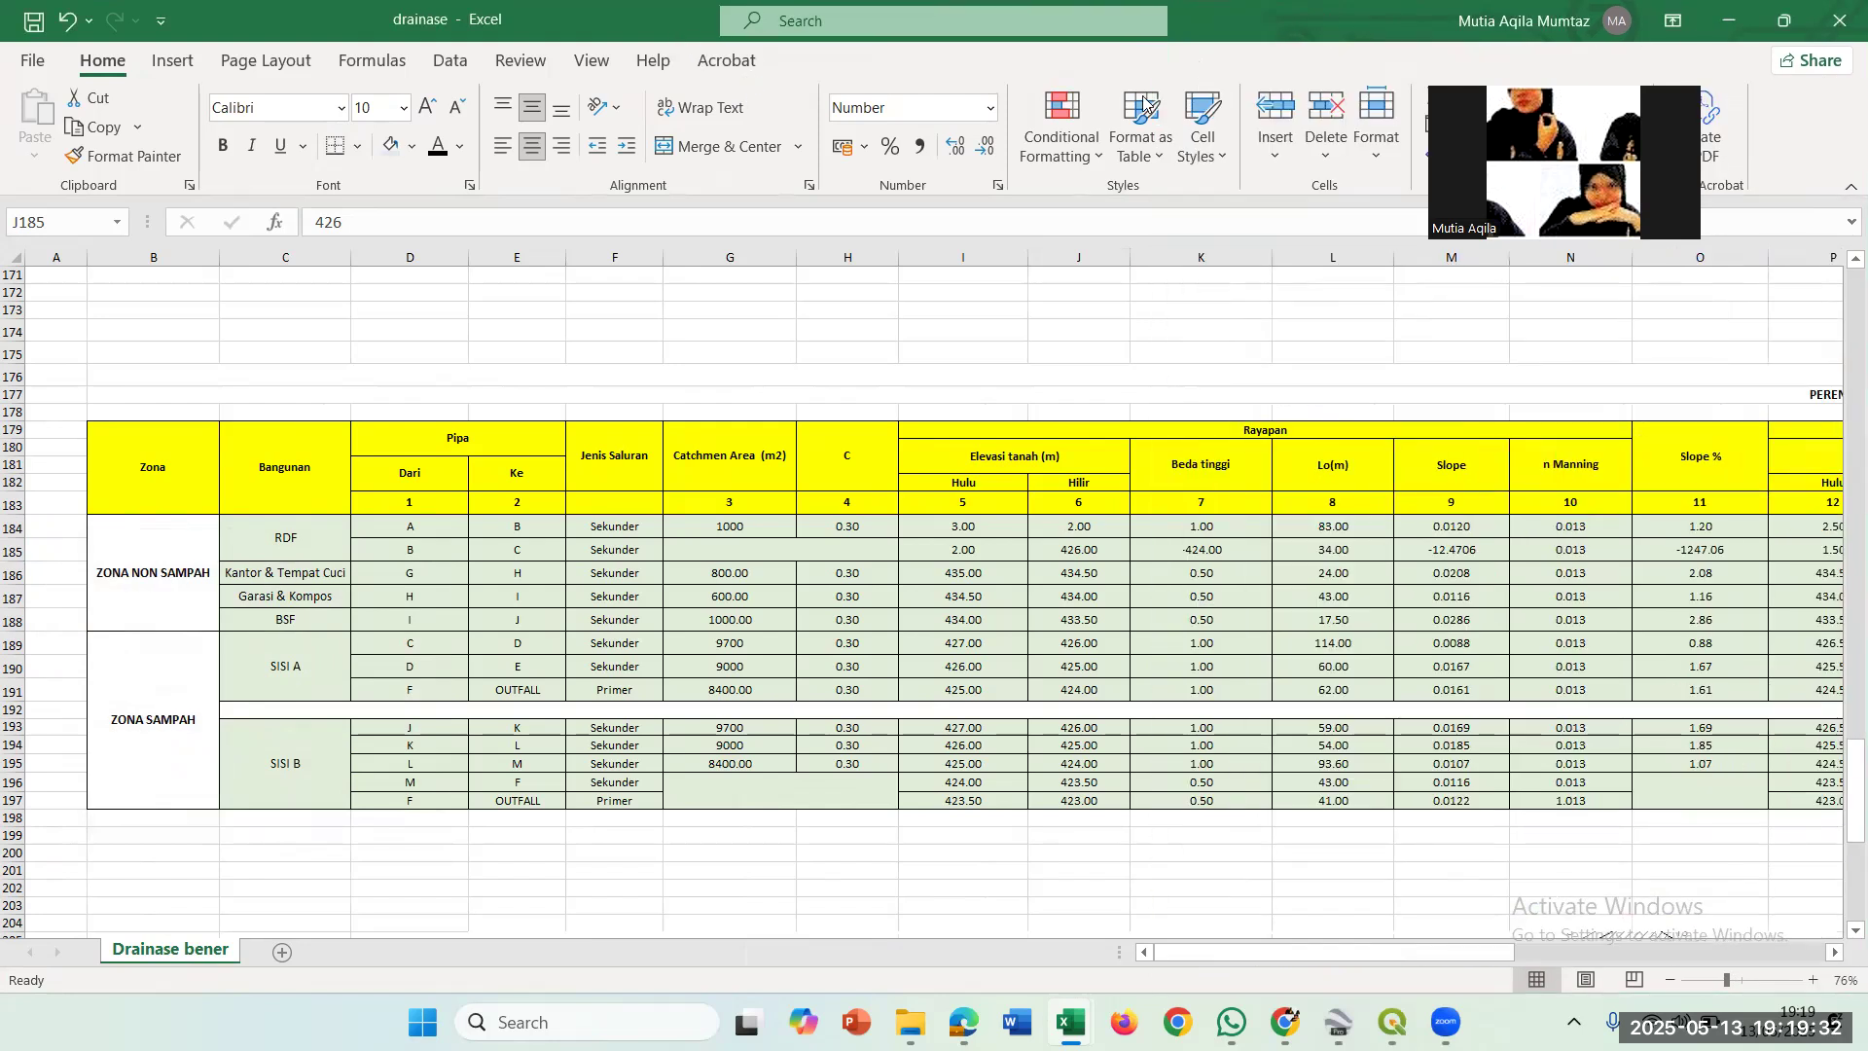
left_click(1839, 19)
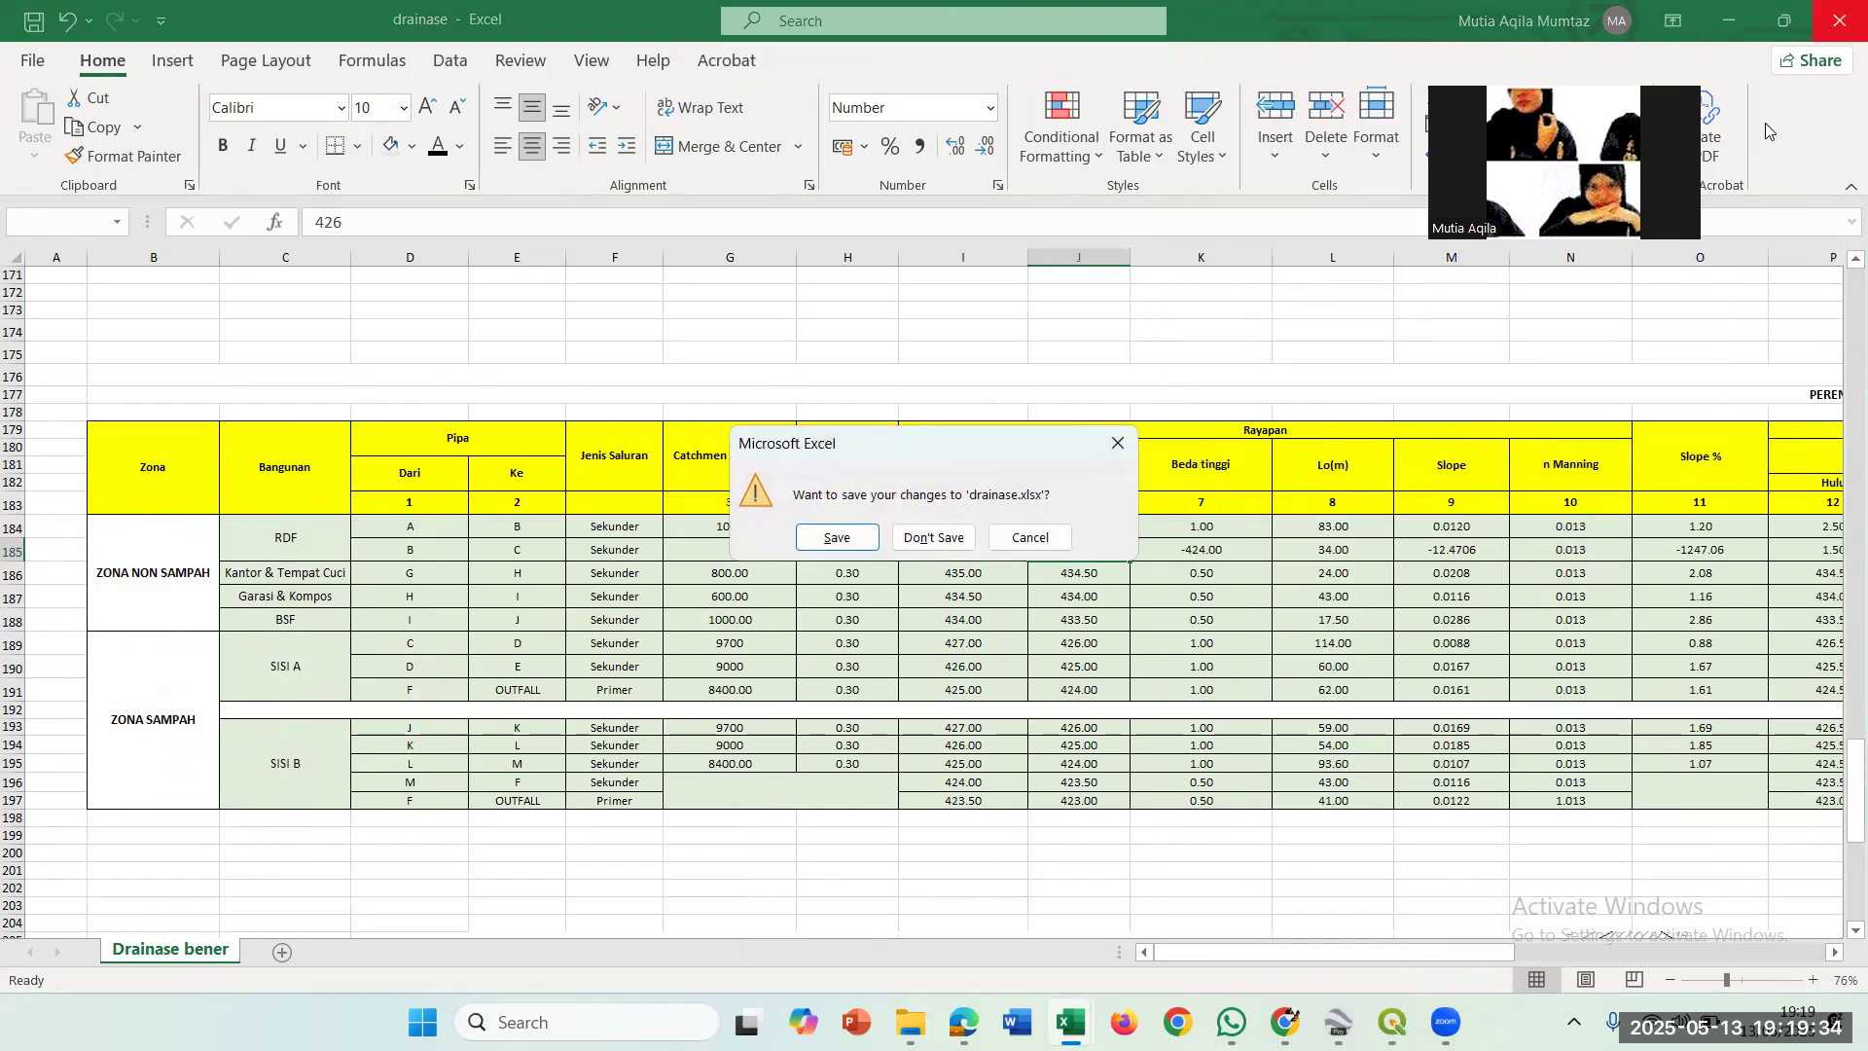
left_click(934, 537)
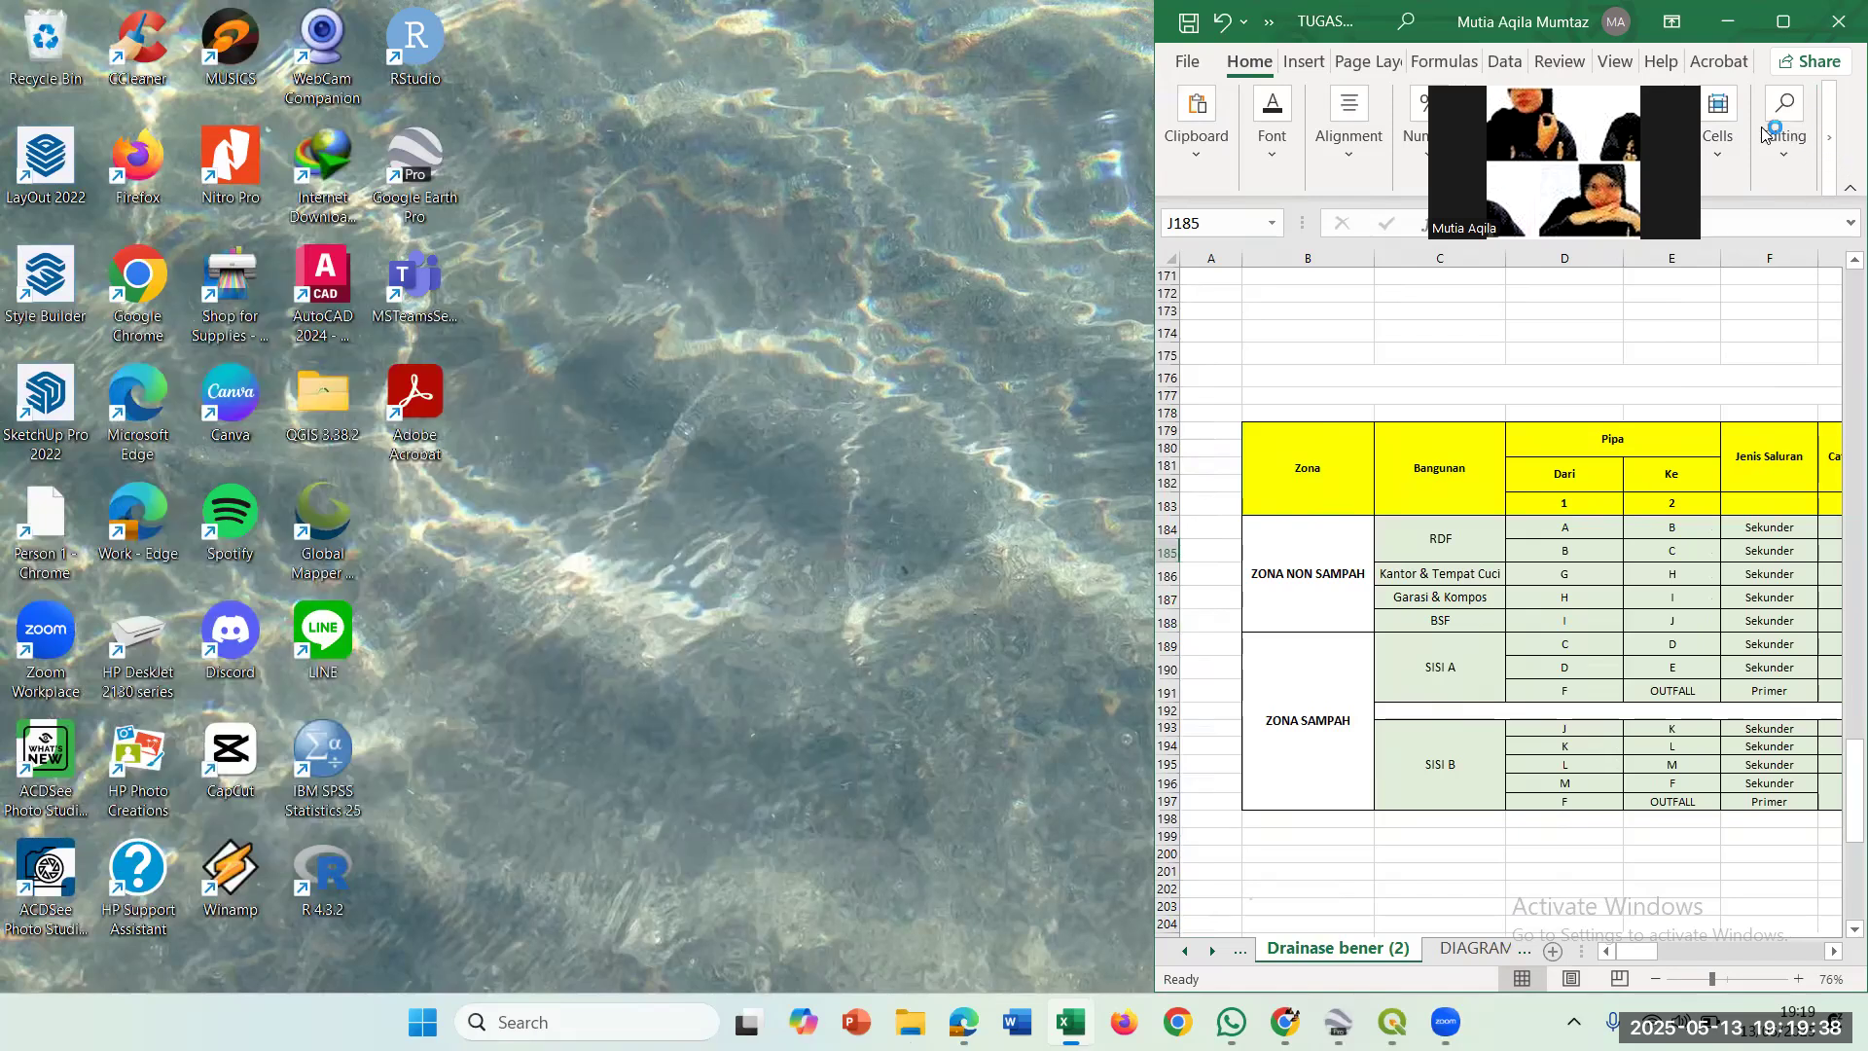
left_click(1779, 35)
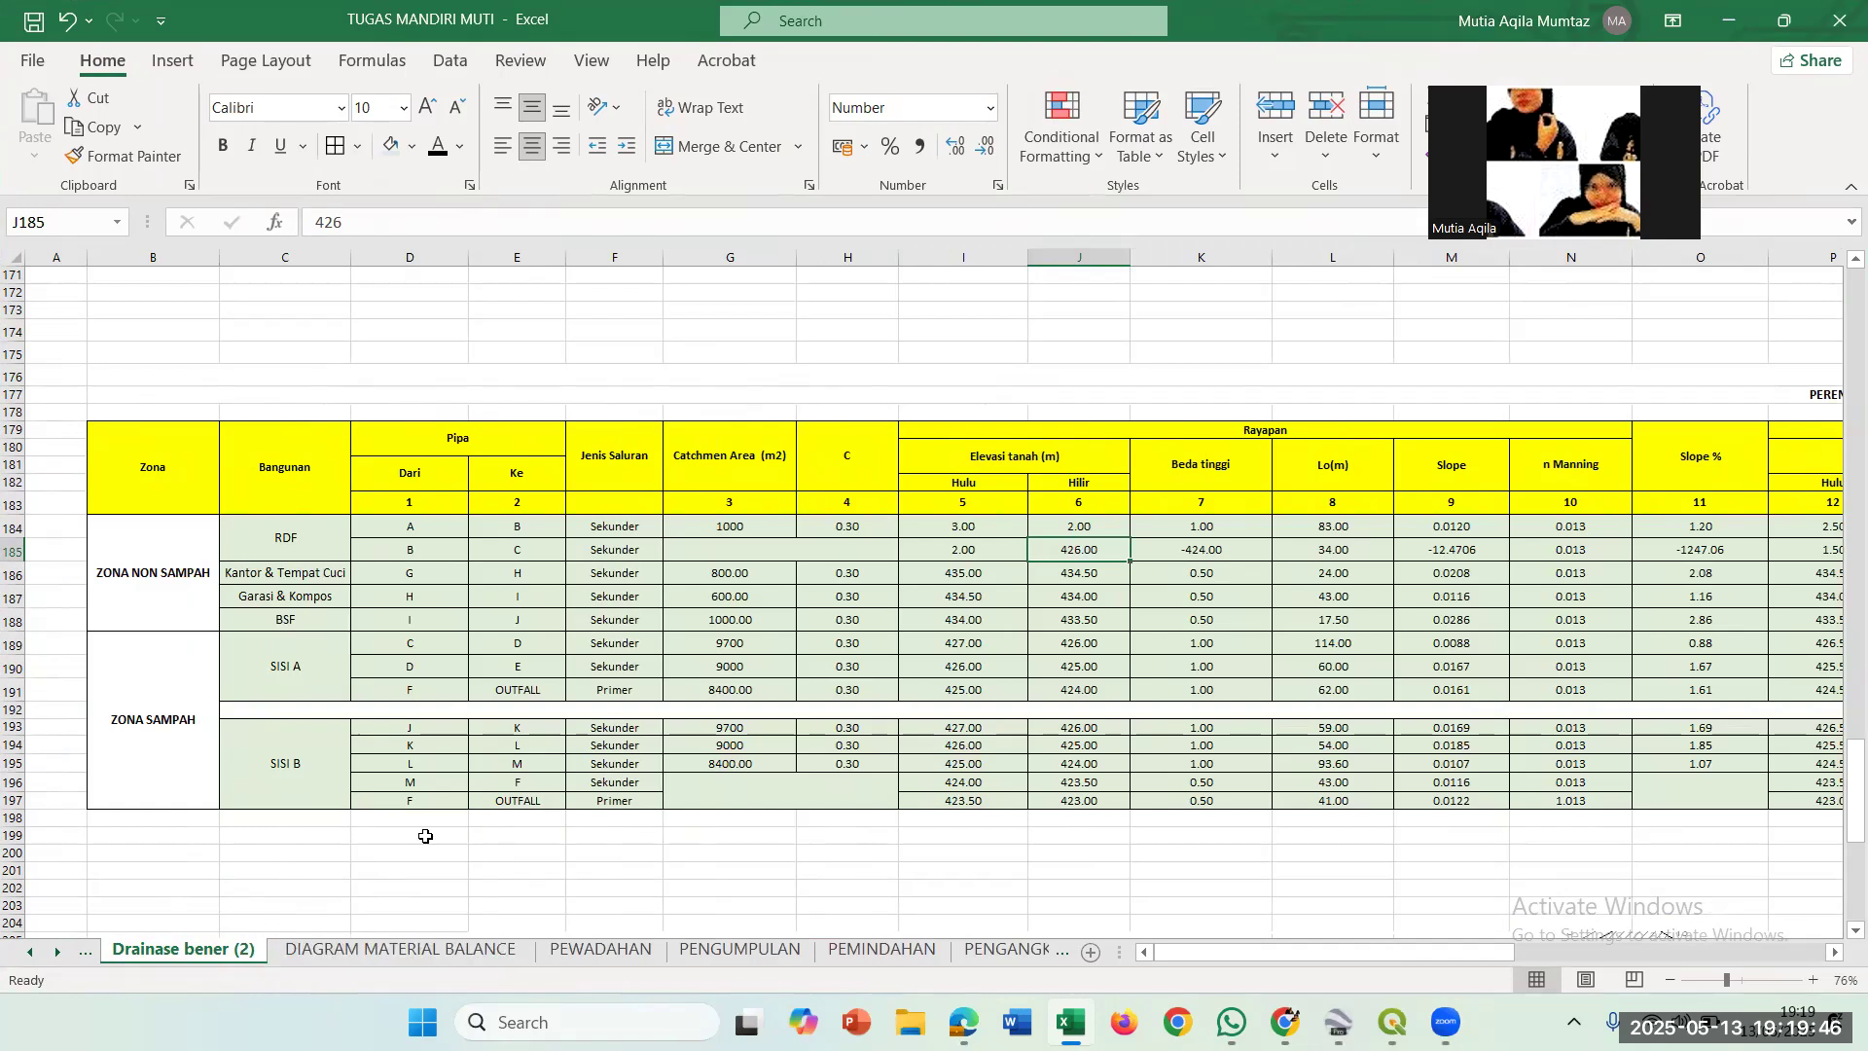
Examine the drainage channel planning table on the Drainase bener (2) sheet, from the zone and pipe columns to the Keterangan column.
scroll(425, 837, "down", 2)
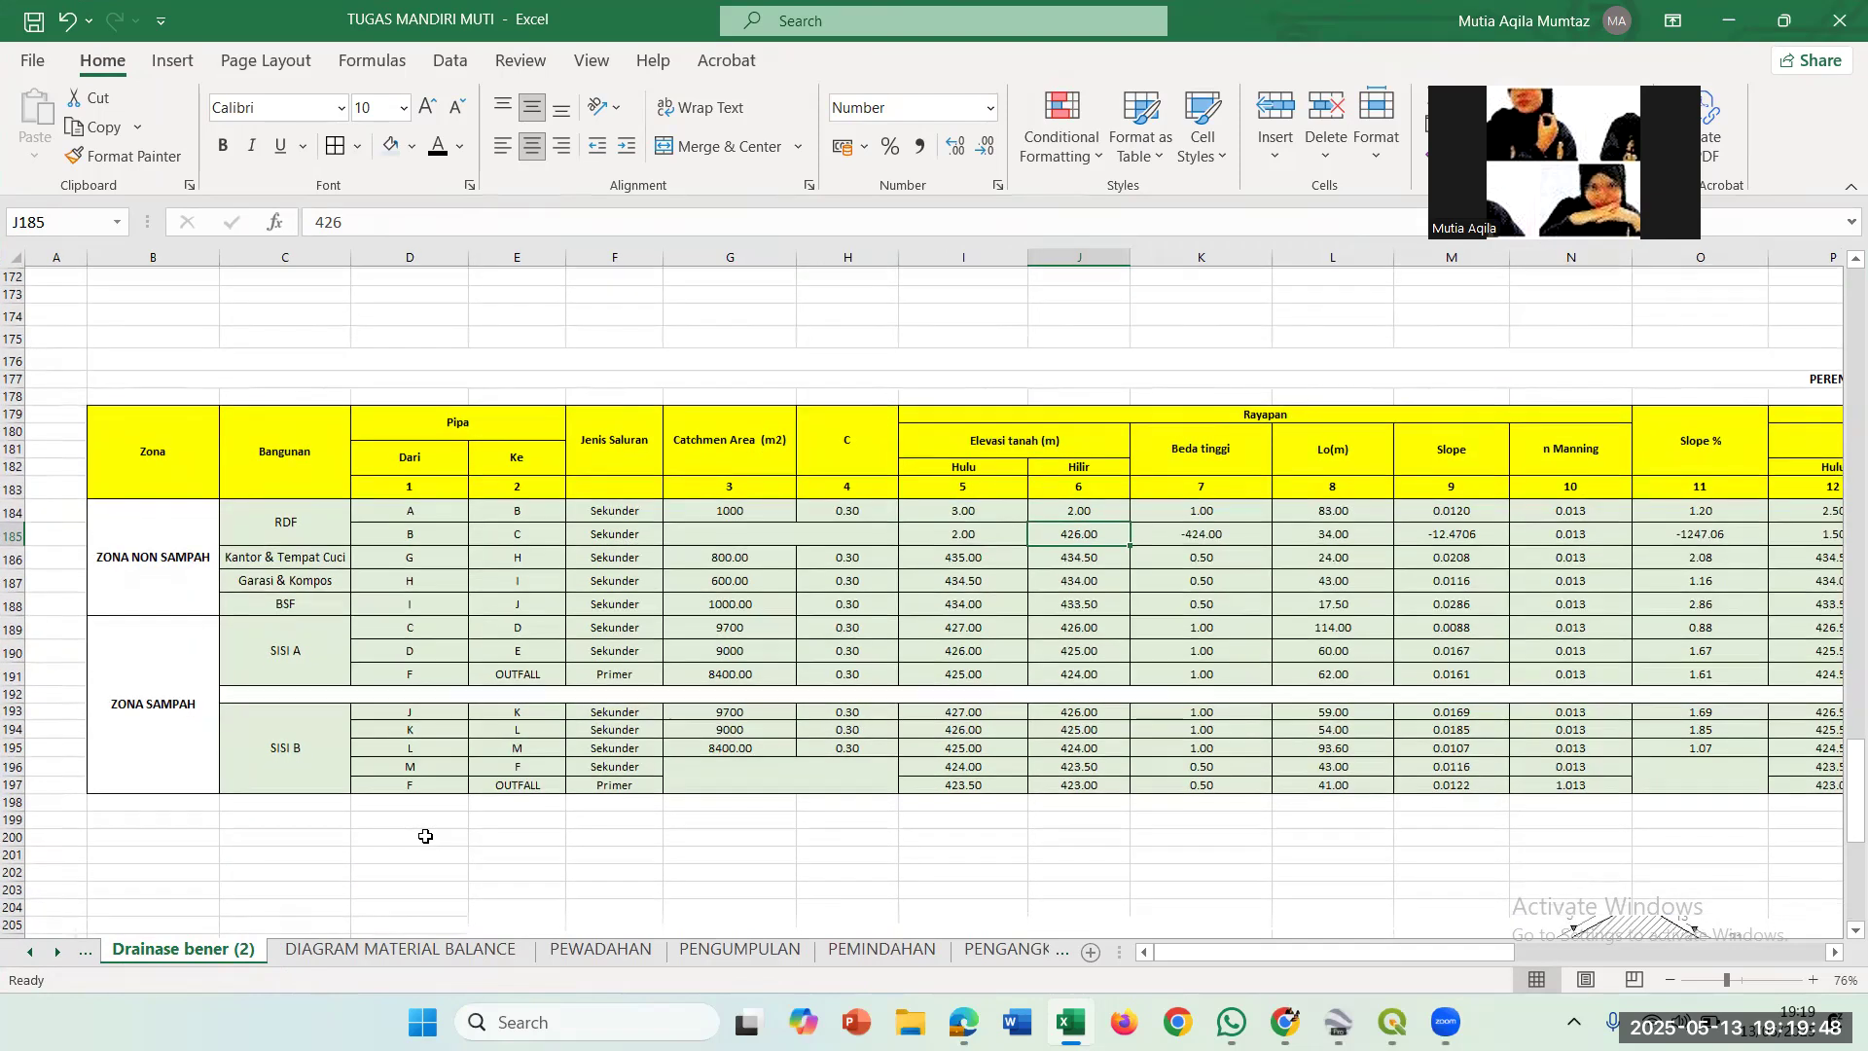
scroll(425, 837, "right", 3)
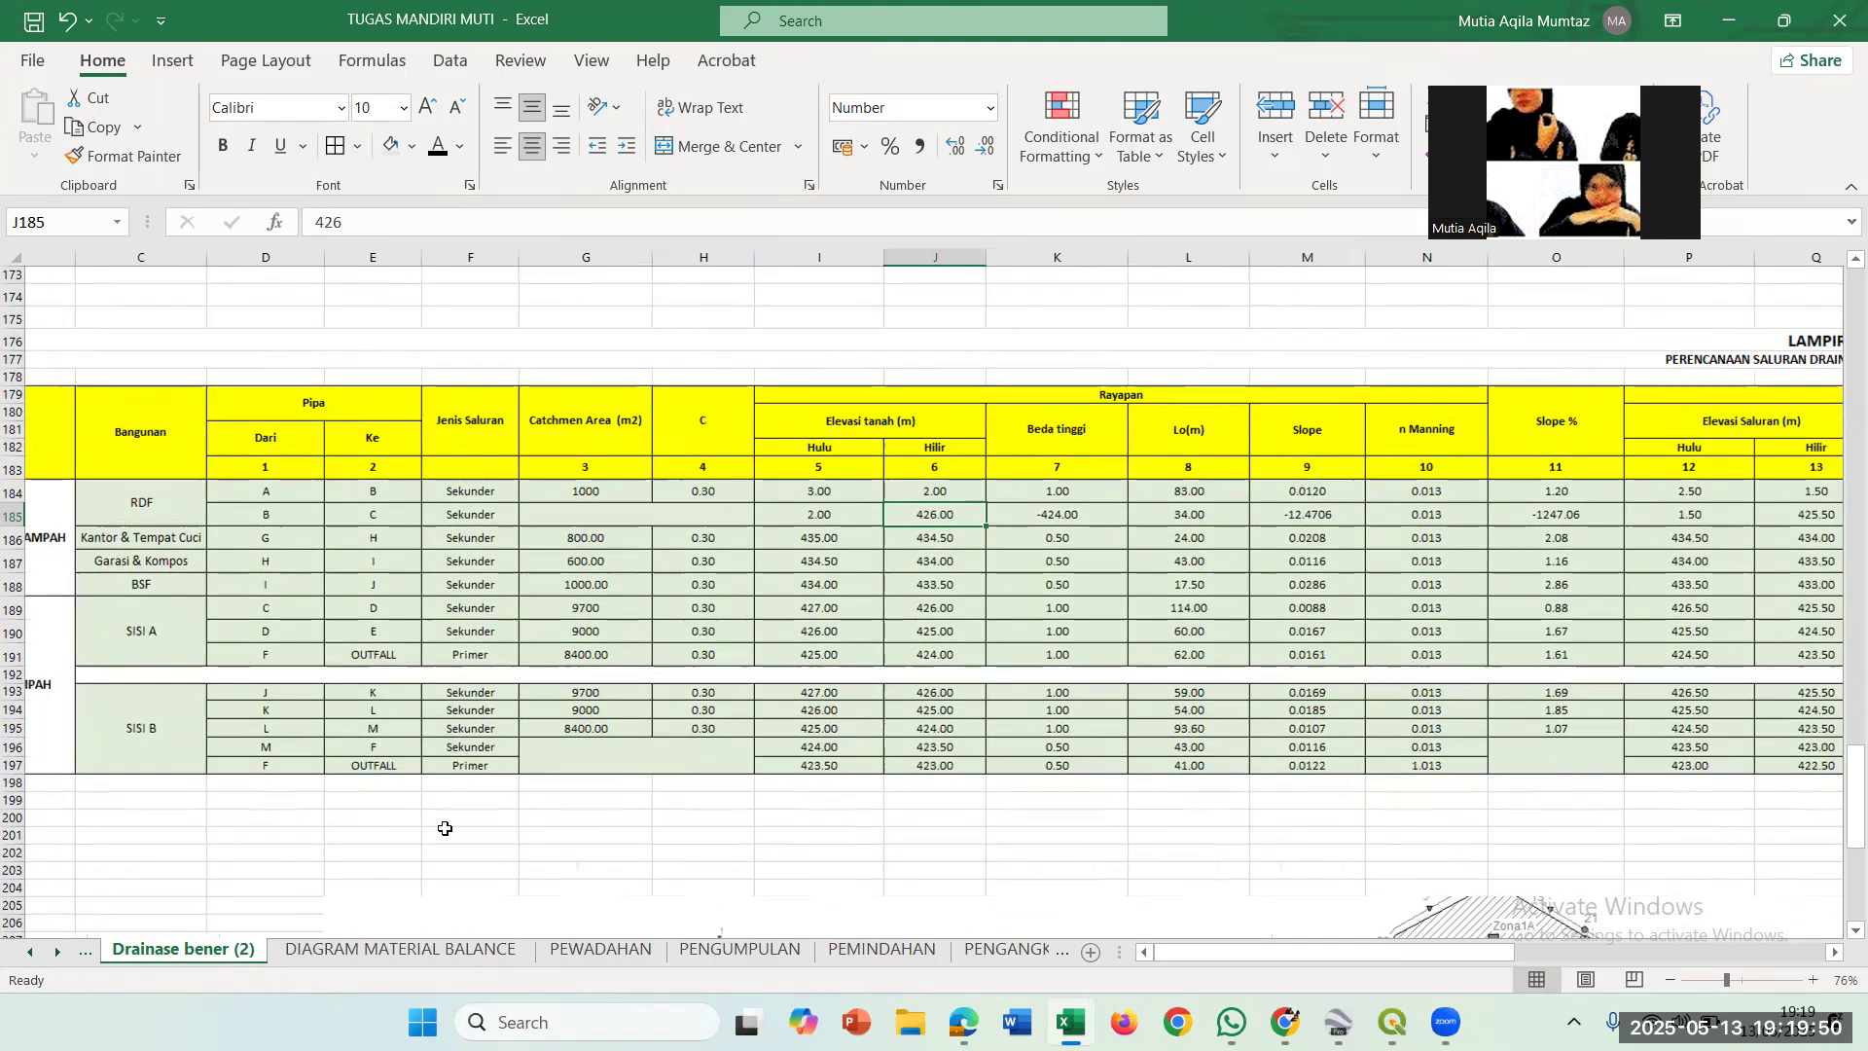
scroll(555, 775, "left", 3)
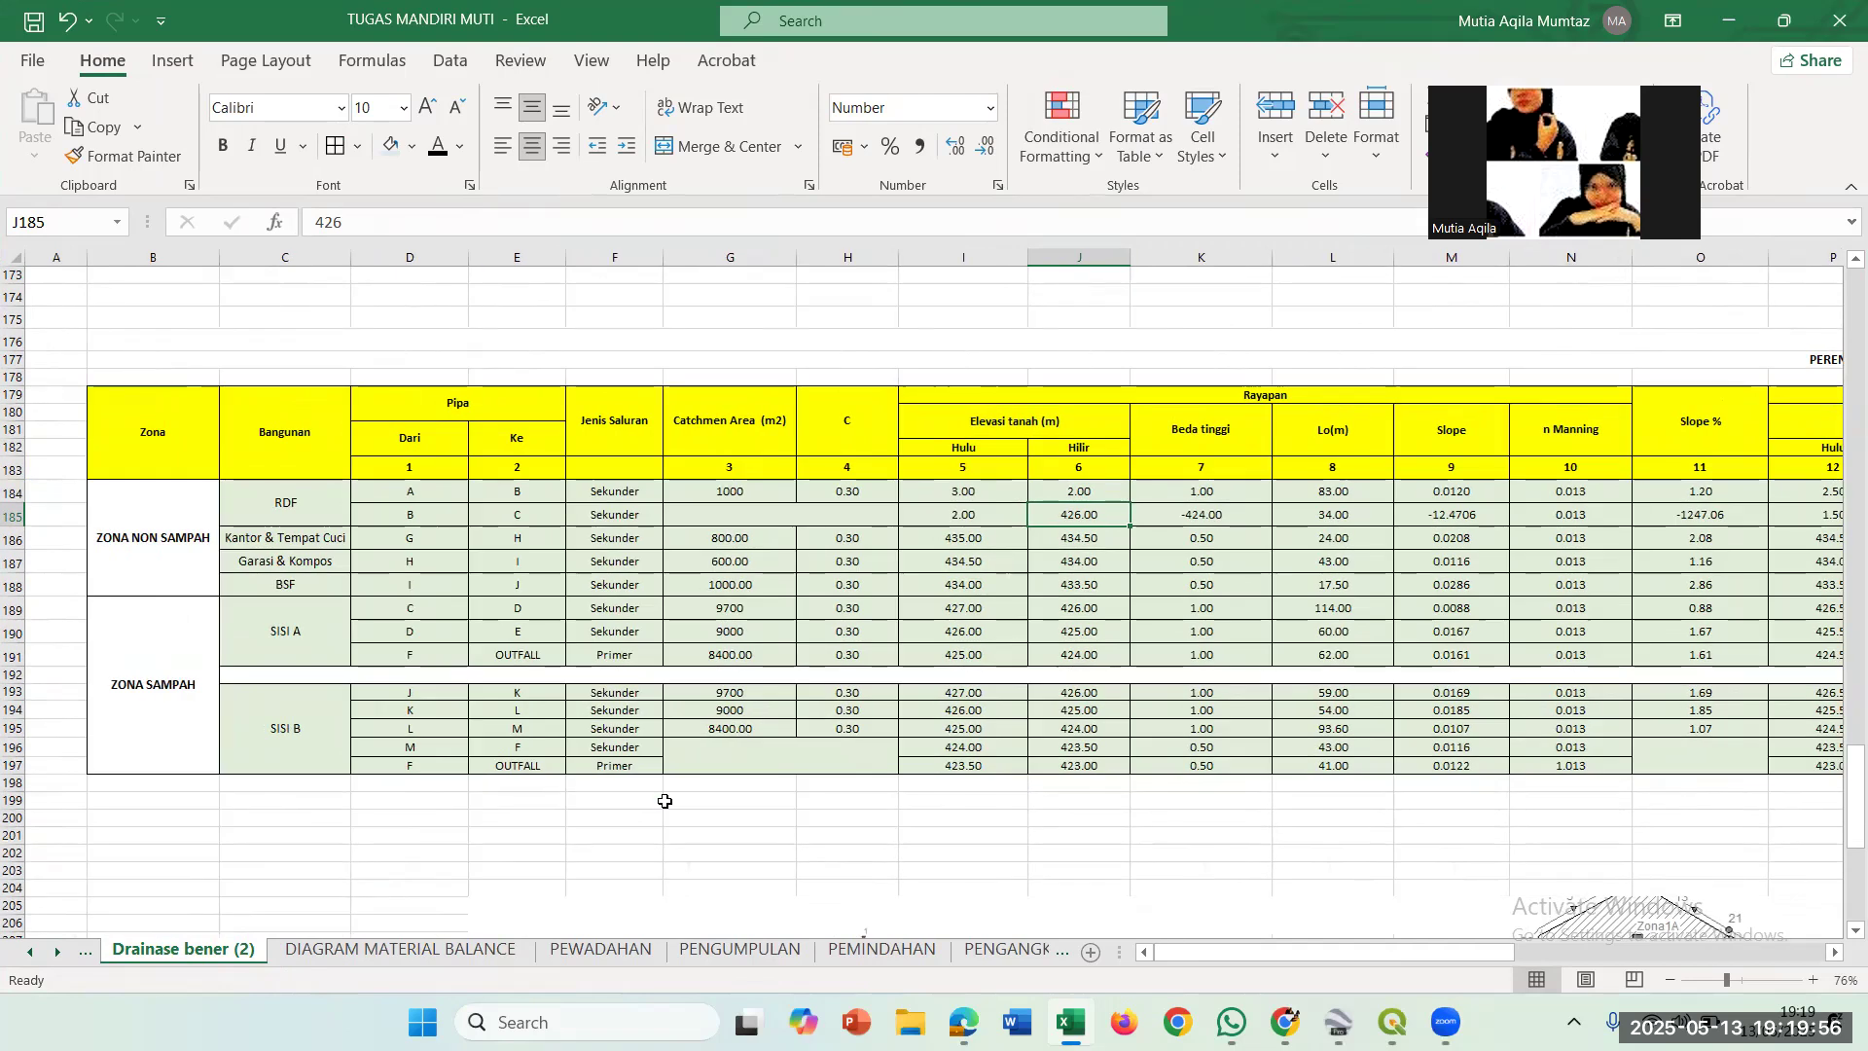
scroll(735, 797, "right", 1)
scroll(735, 797, "right", 8)
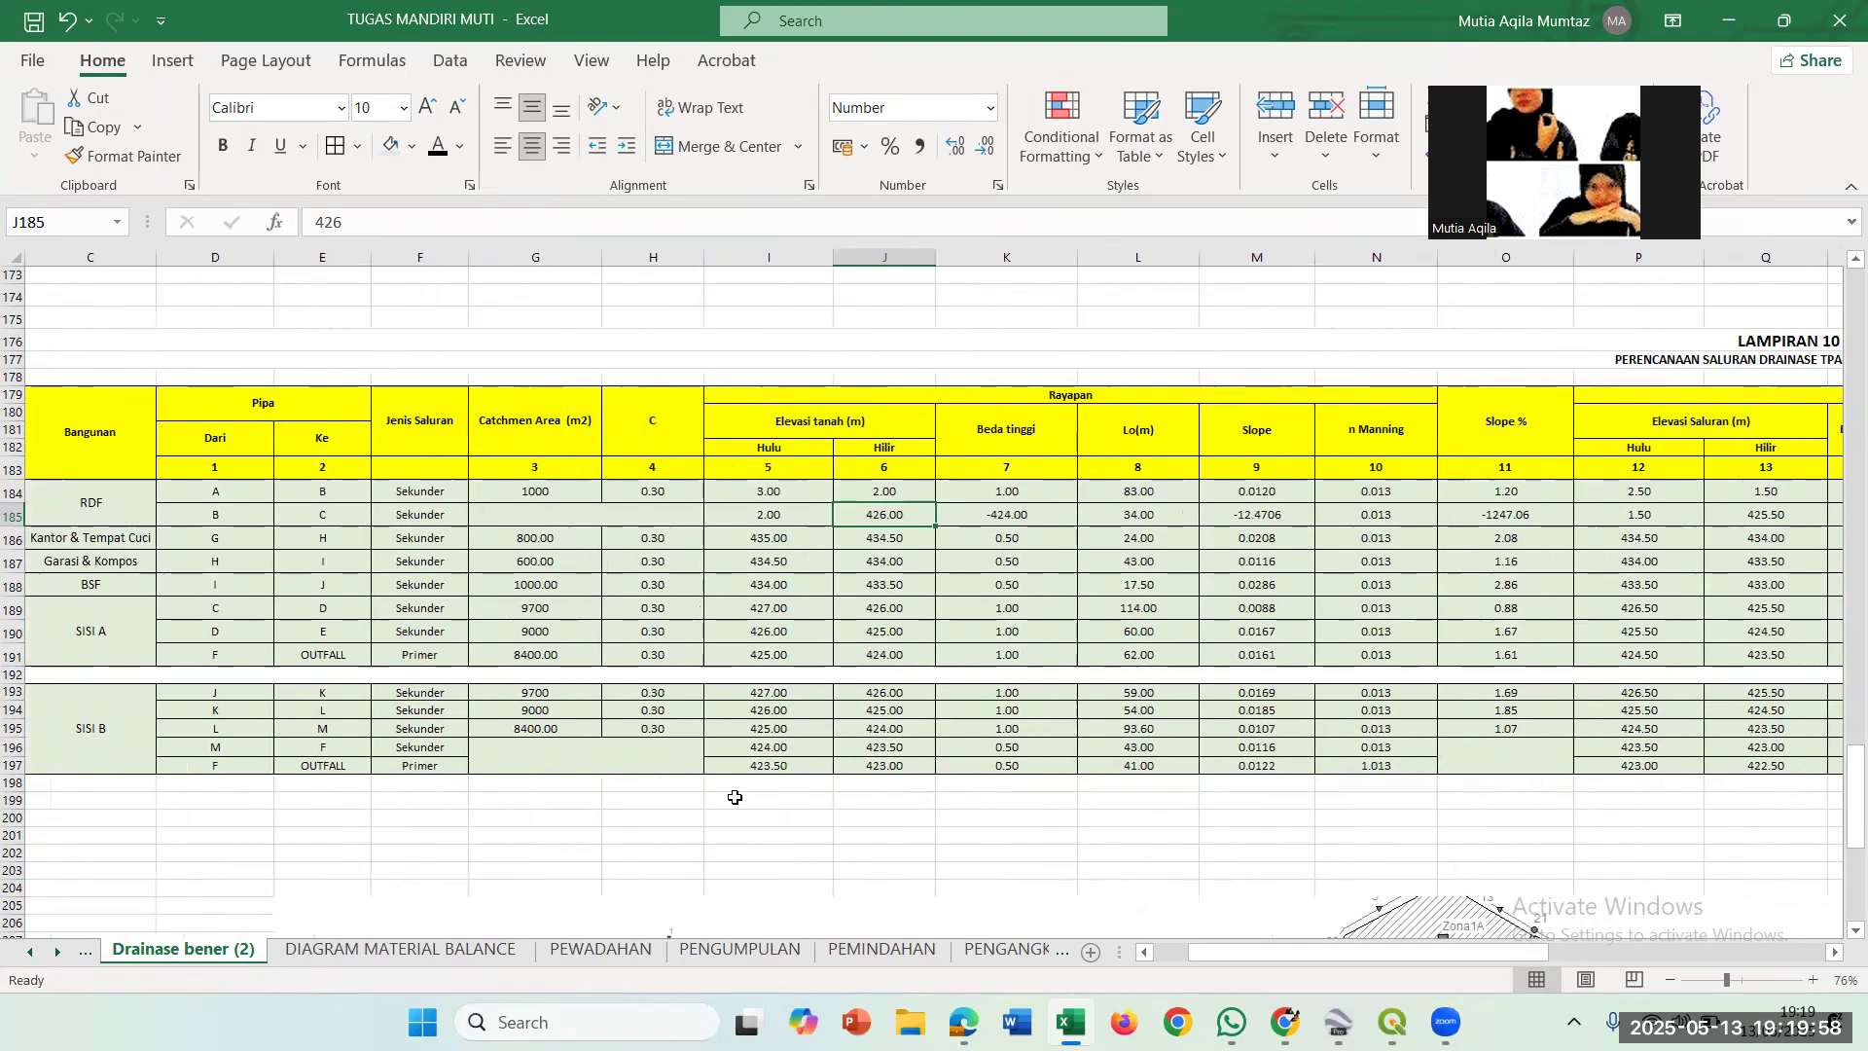
scroll(735, 797, "right", 6)
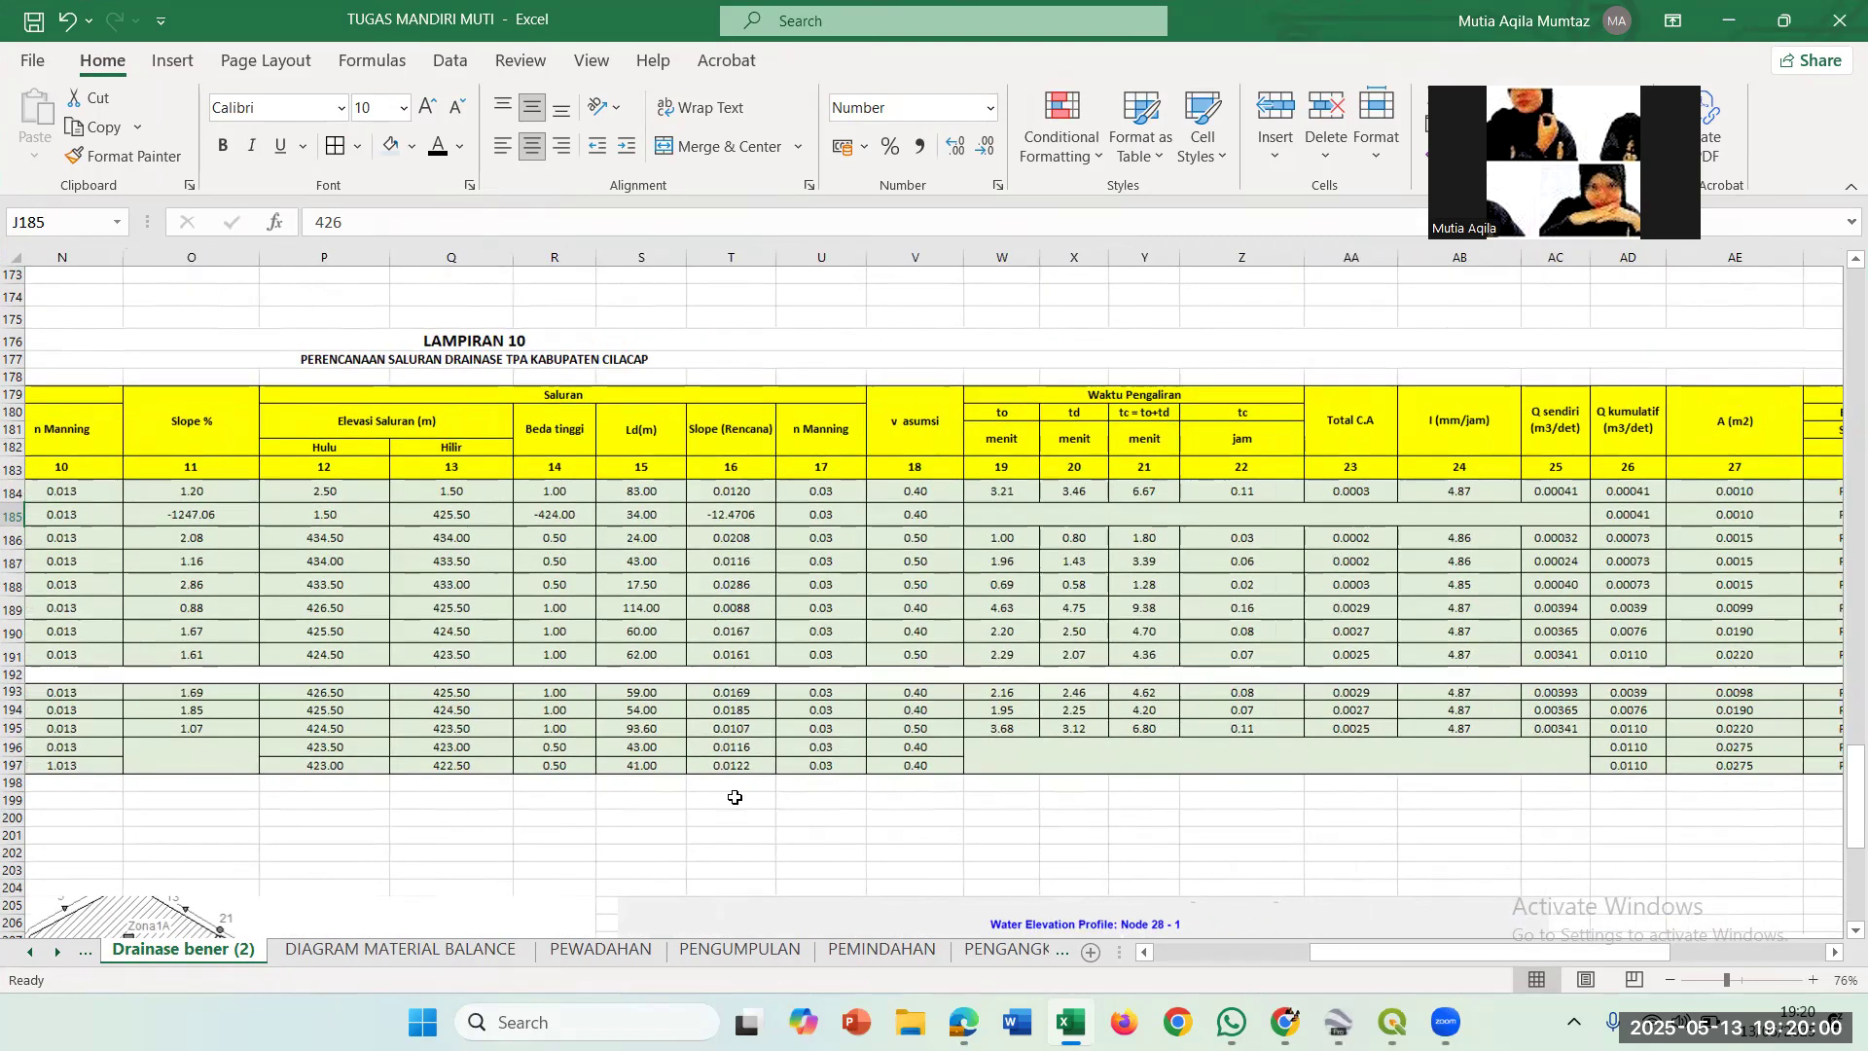
scroll(735, 798, "right", 3)
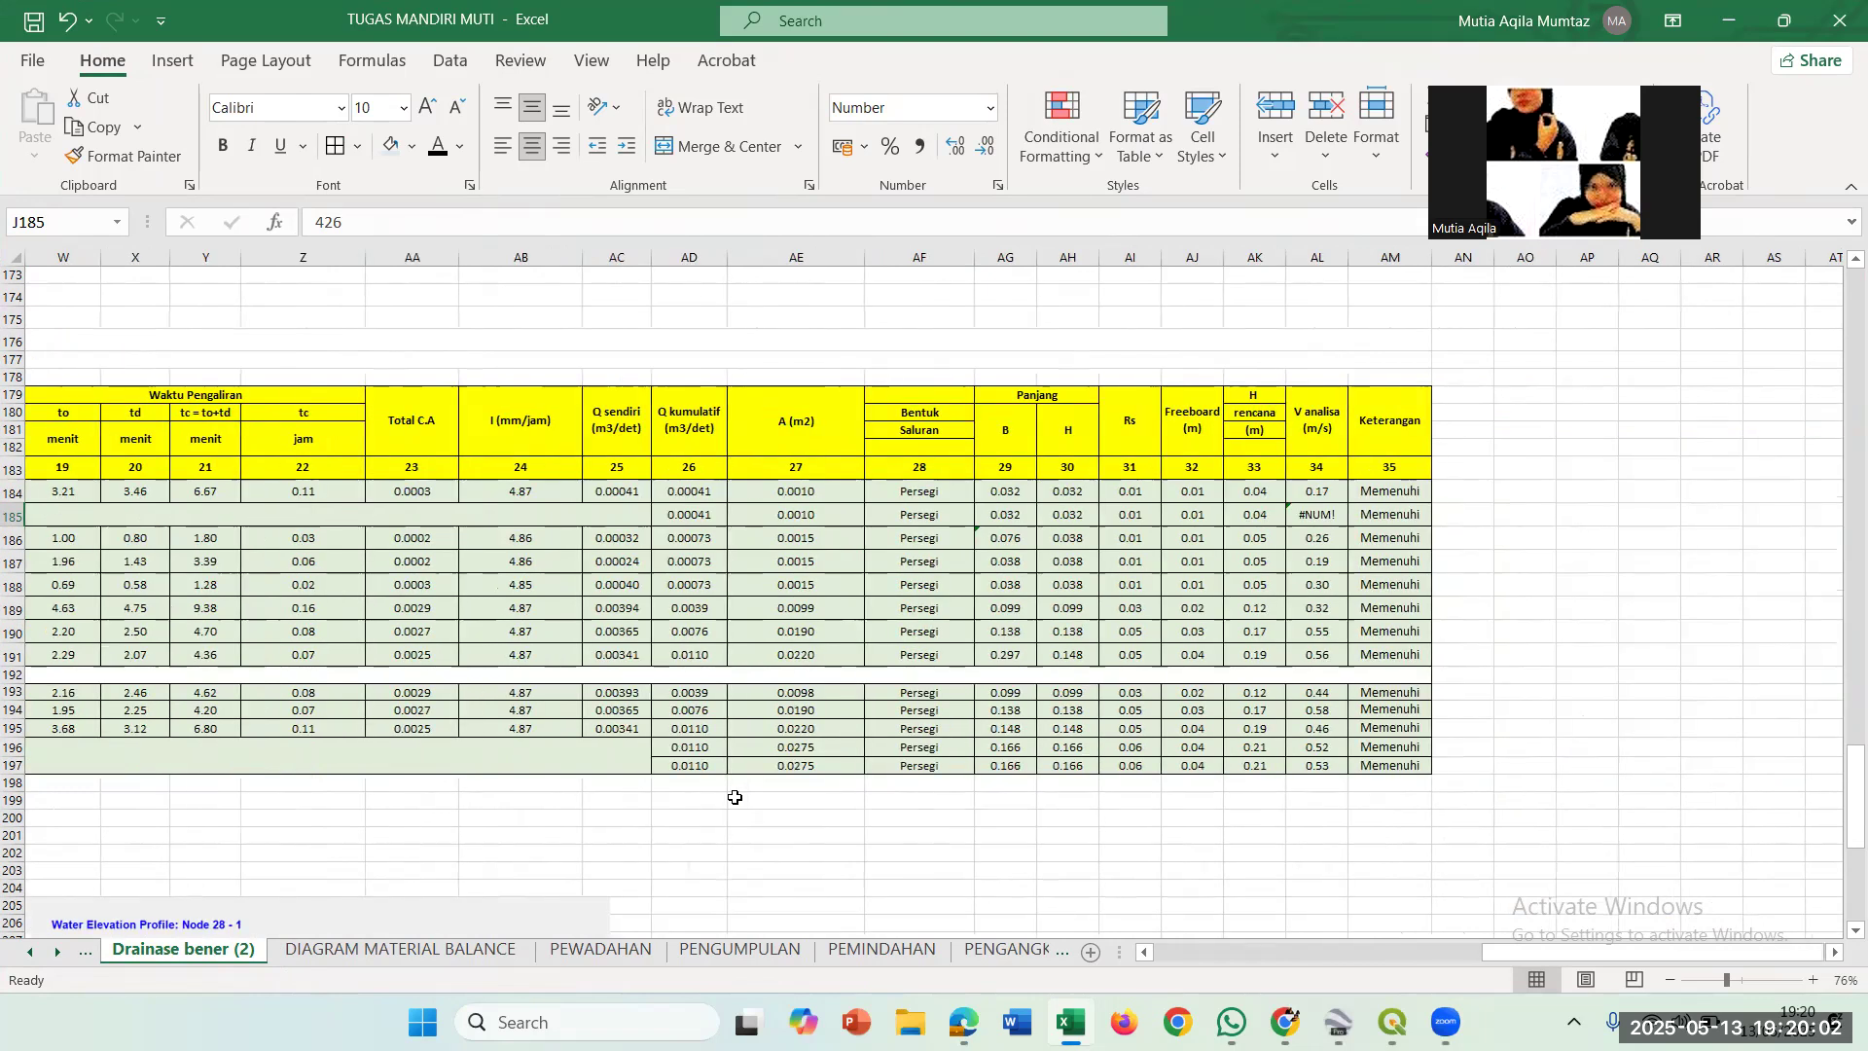
scroll(735, 798, "left", 8)
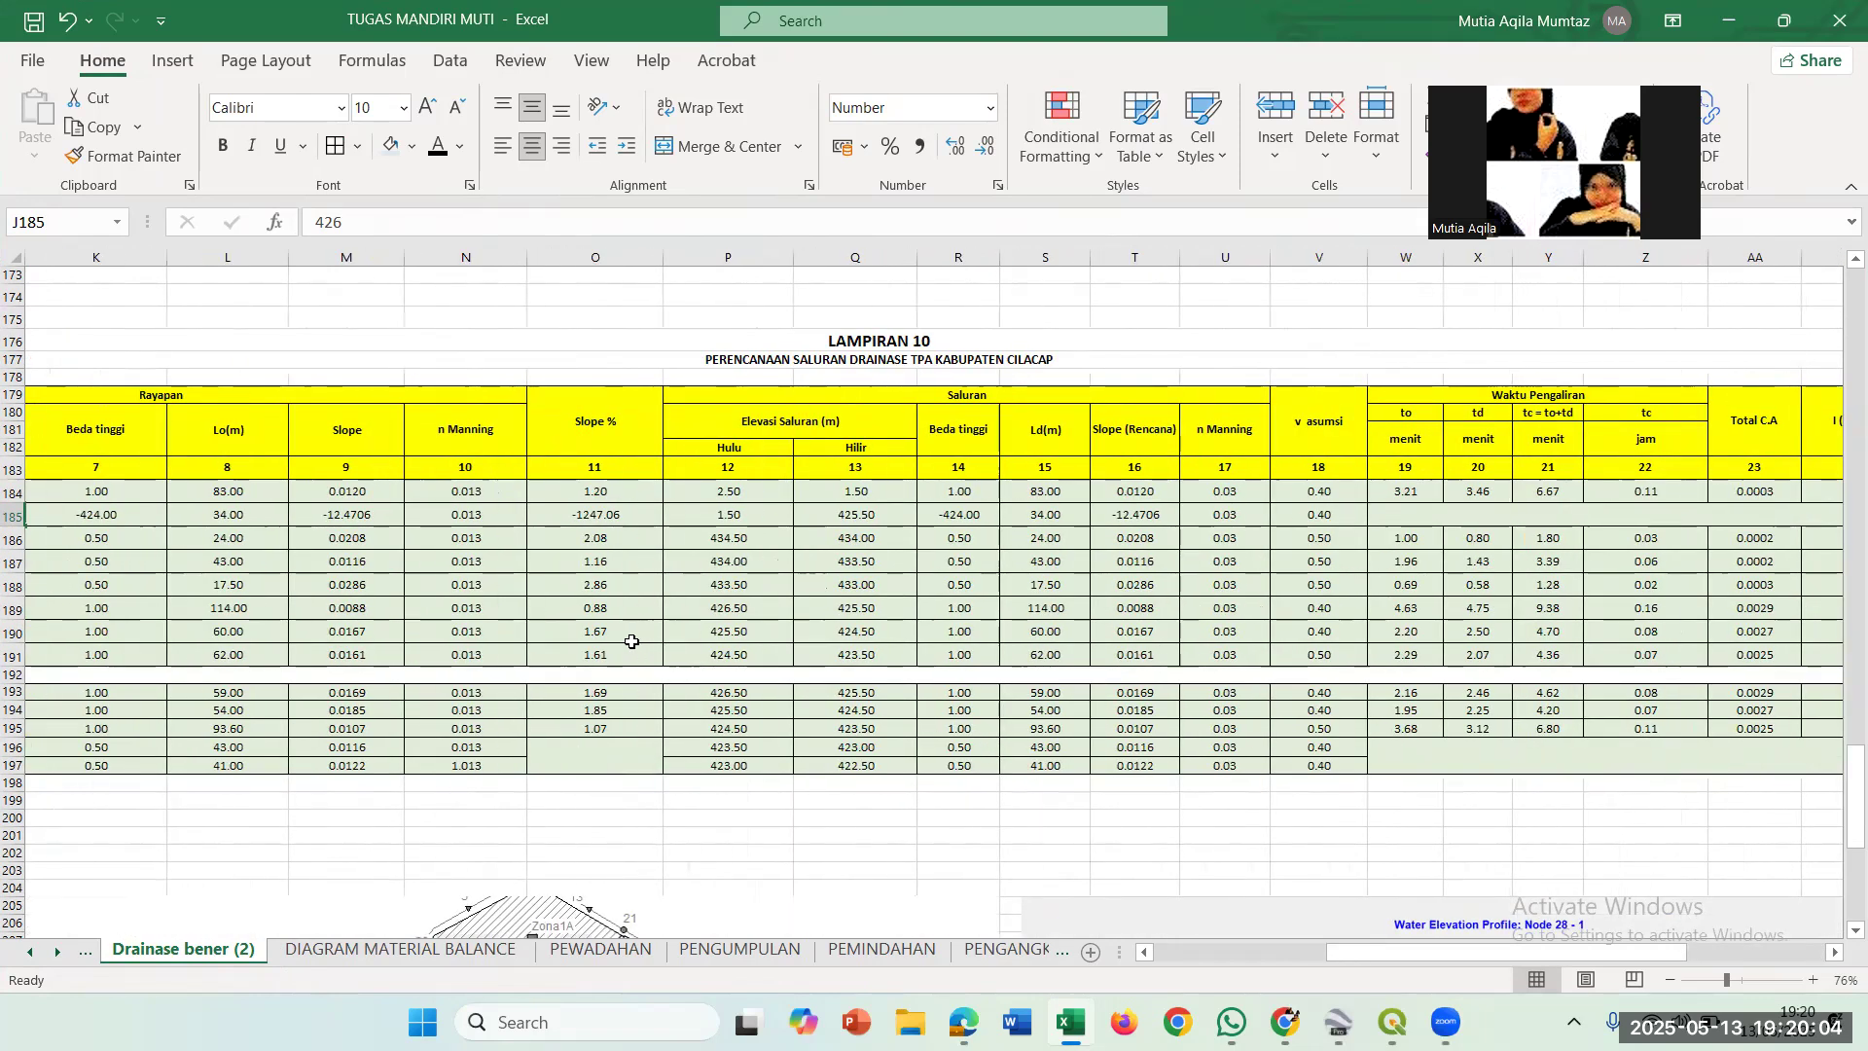
scroll(632, 642, "left", 4)
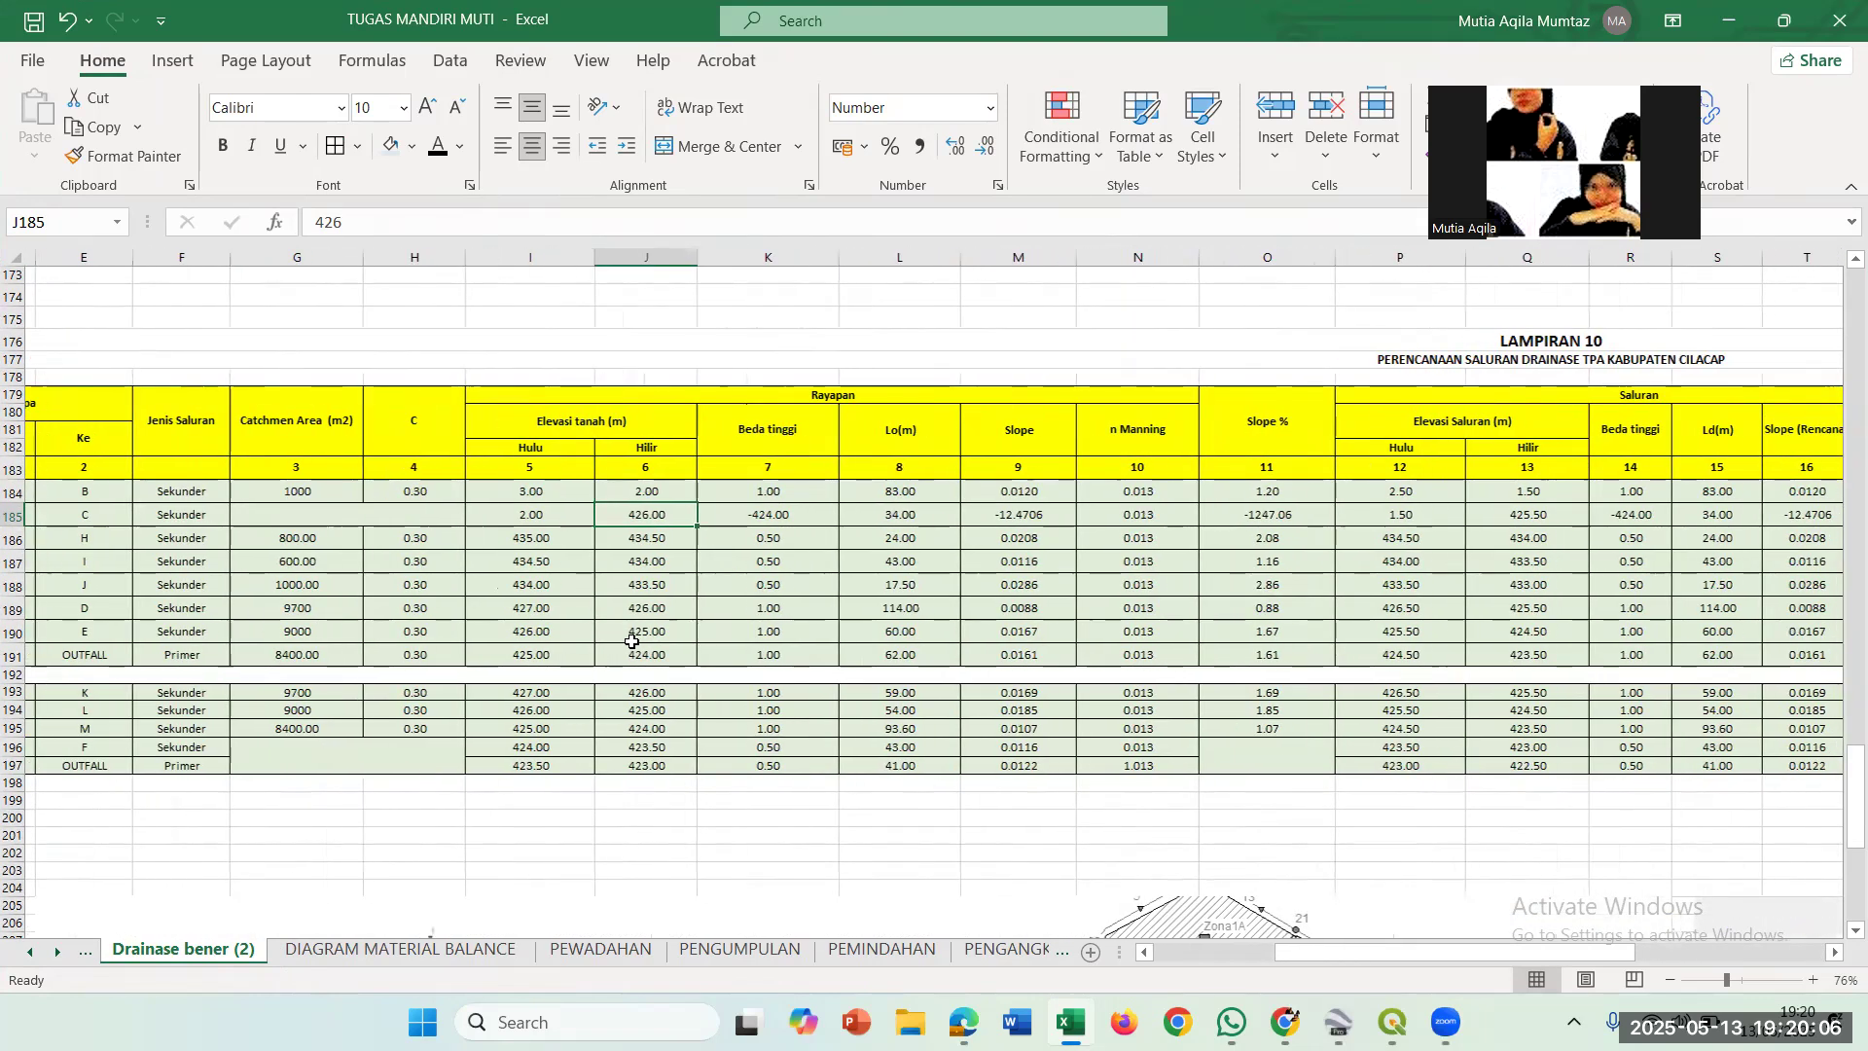
scroll(632, 642, "left", 4)
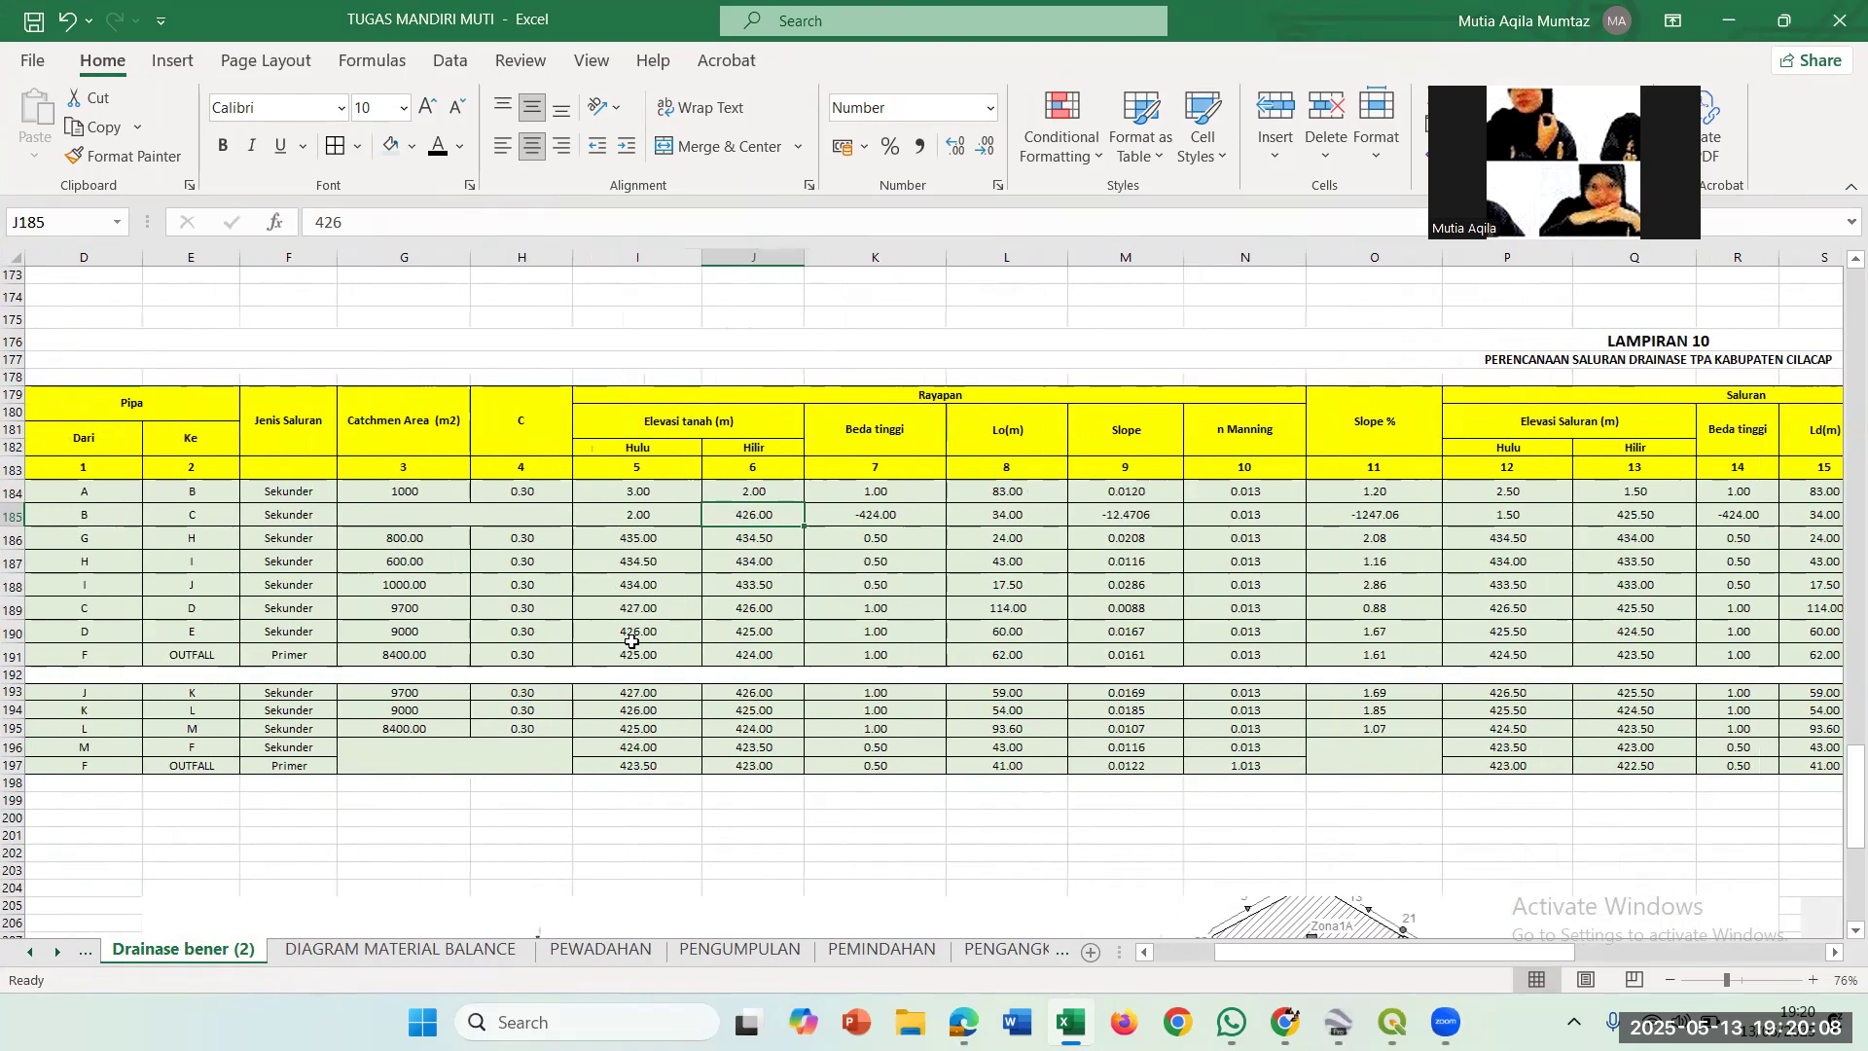
scroll(631, 642, "left", 1)
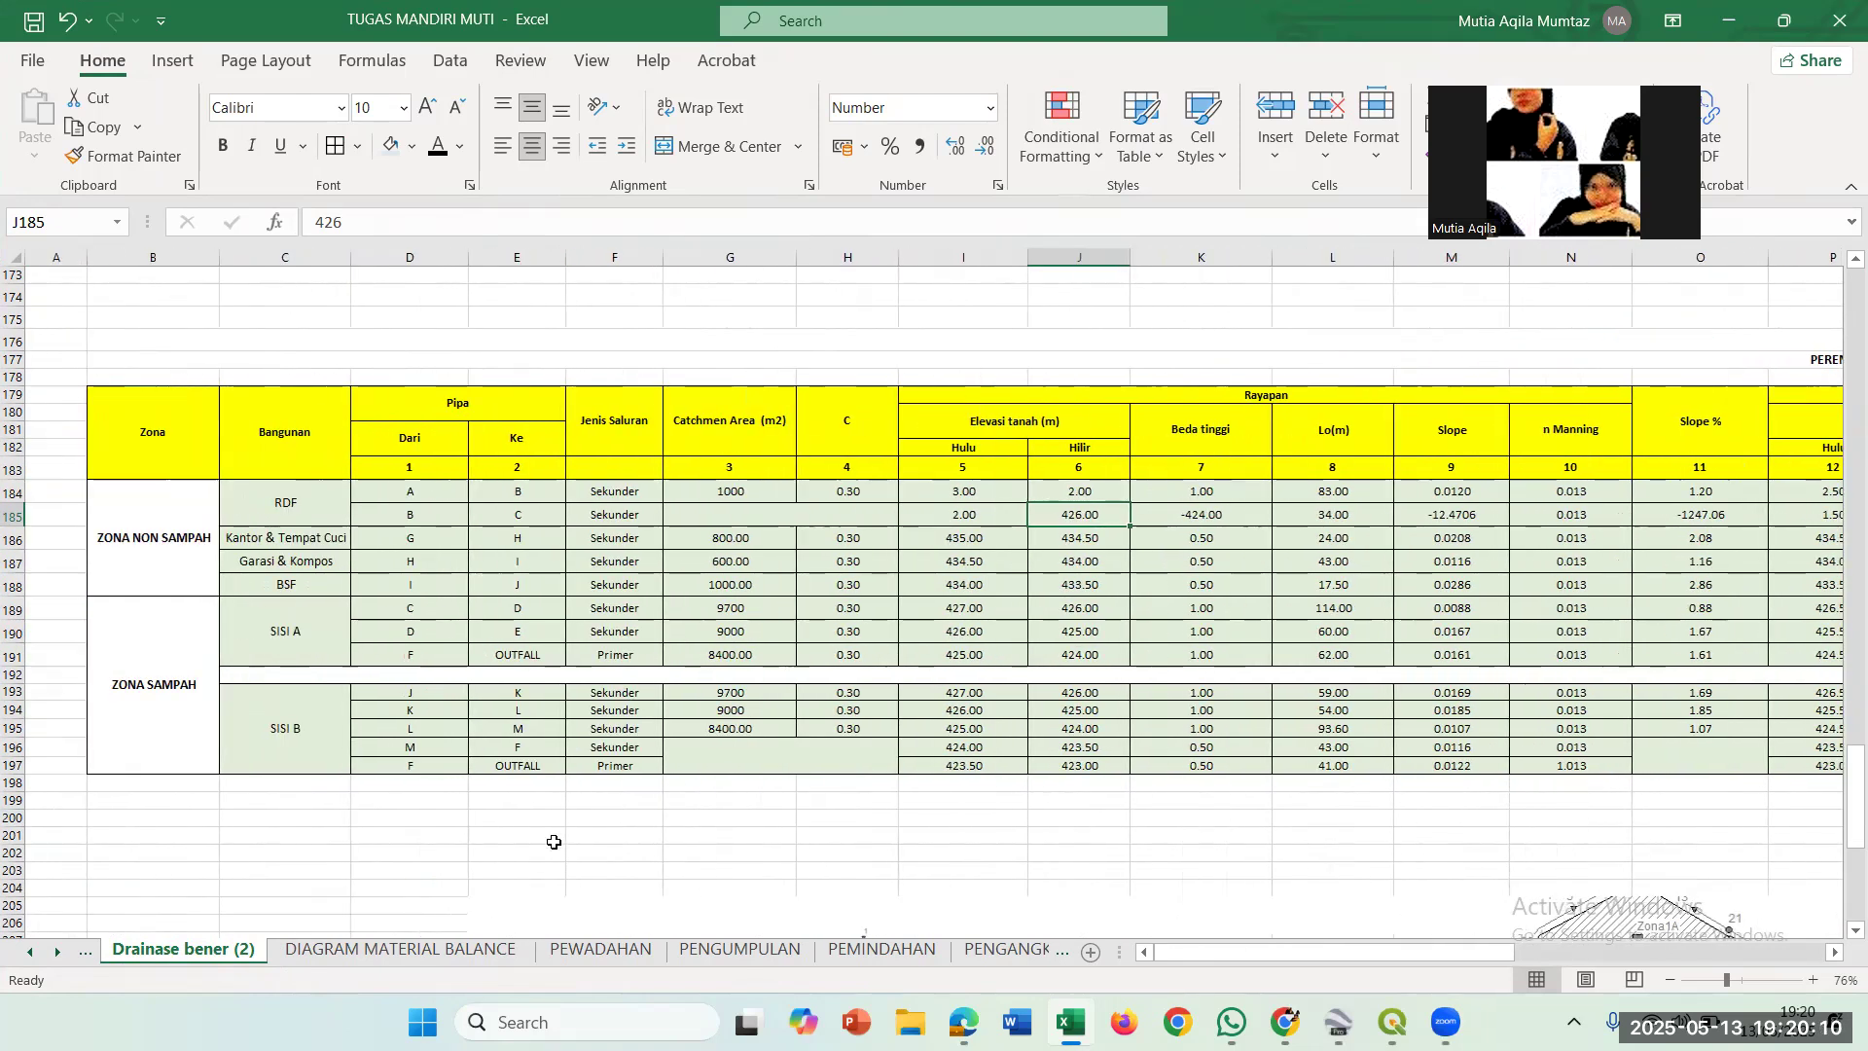
scroll(302, 960, "up", 3)
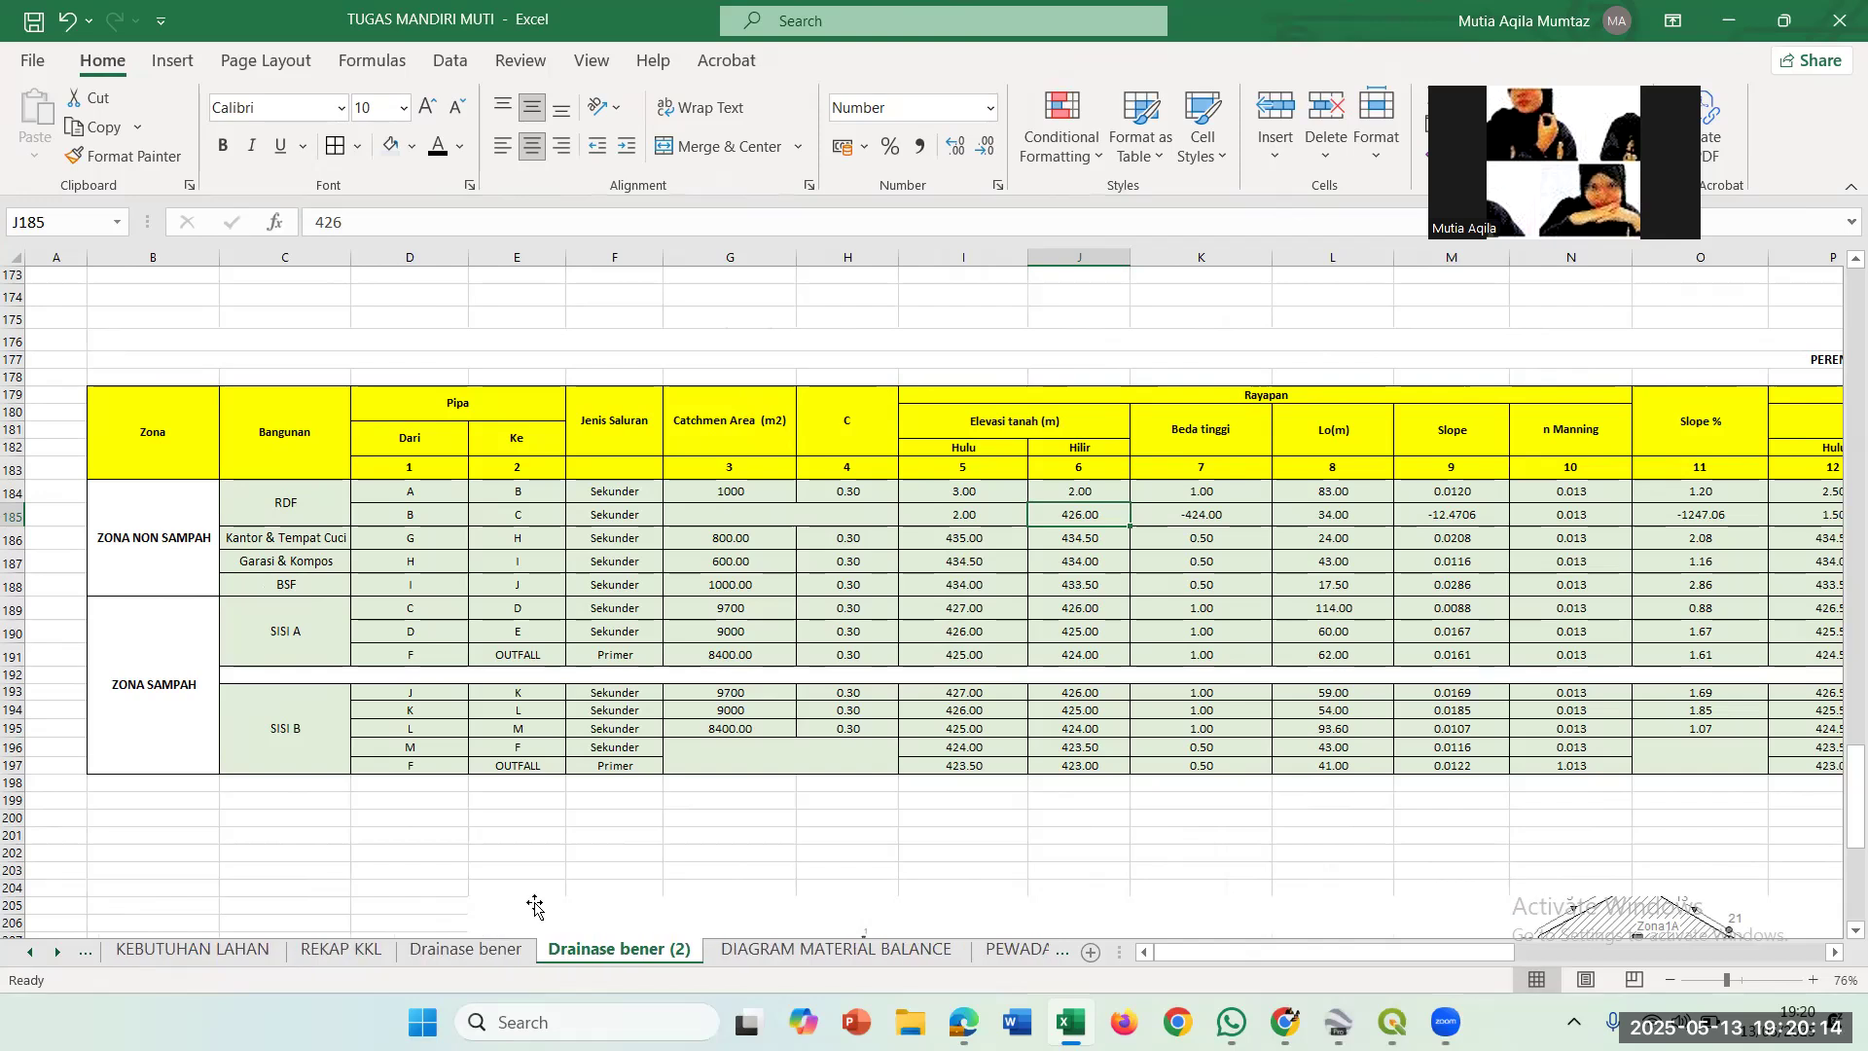
Compare the two Drainase bener sheets and check the ZONA NON SAMPAH, ZONA SAMPAH and RDF entries on the copied one.
left_click(513, 950)
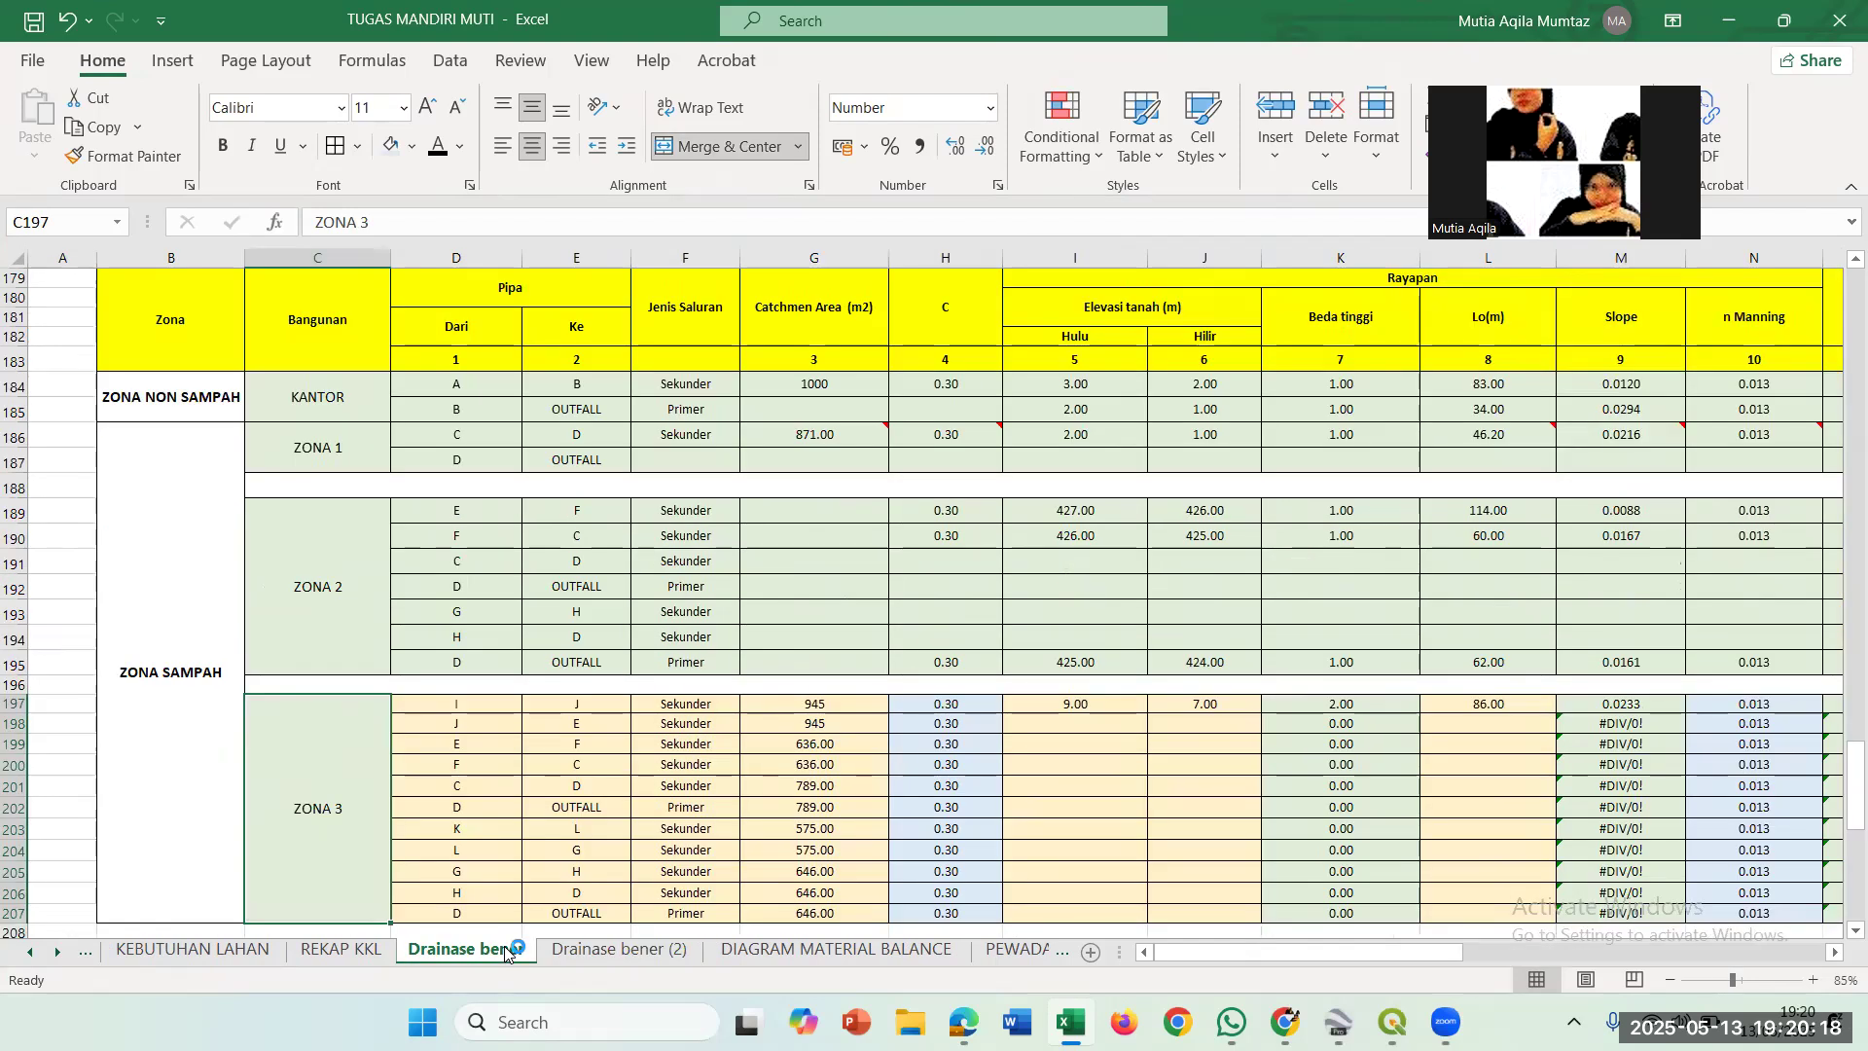
left_click(609, 953)
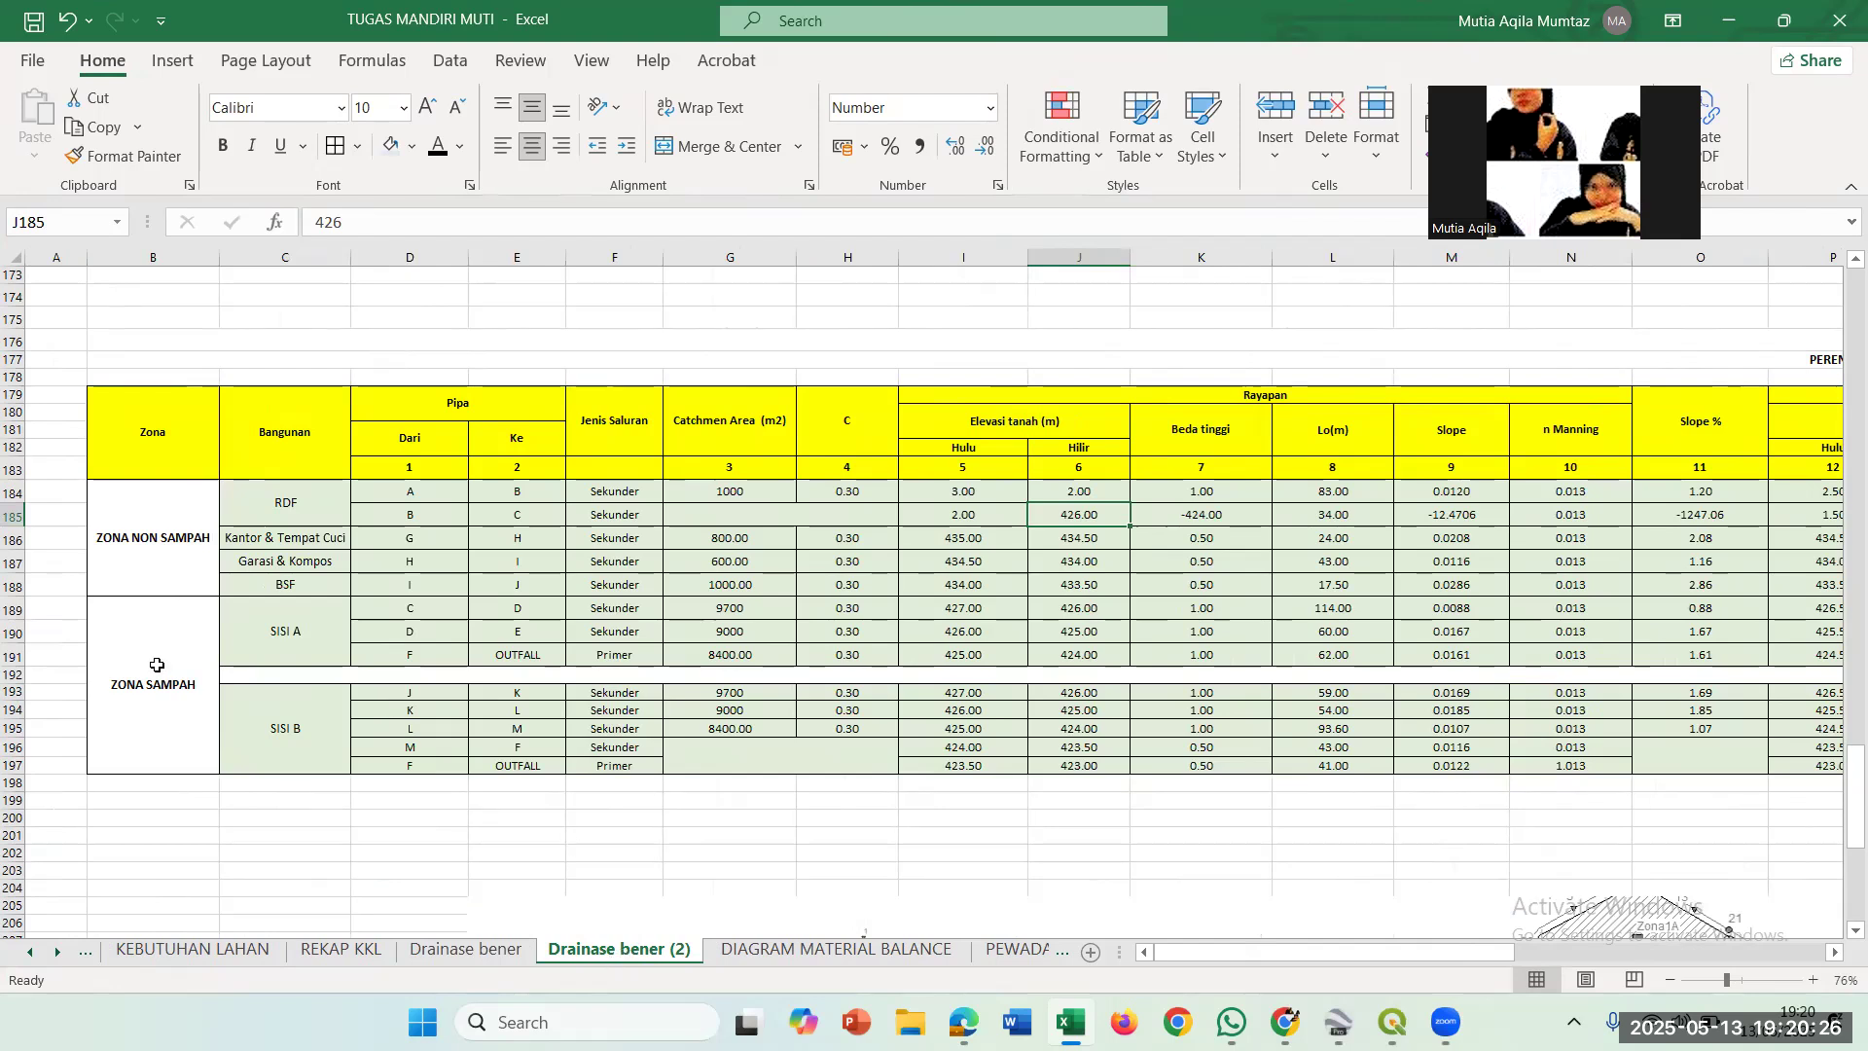
left_click(163, 569)
left_click(170, 720)
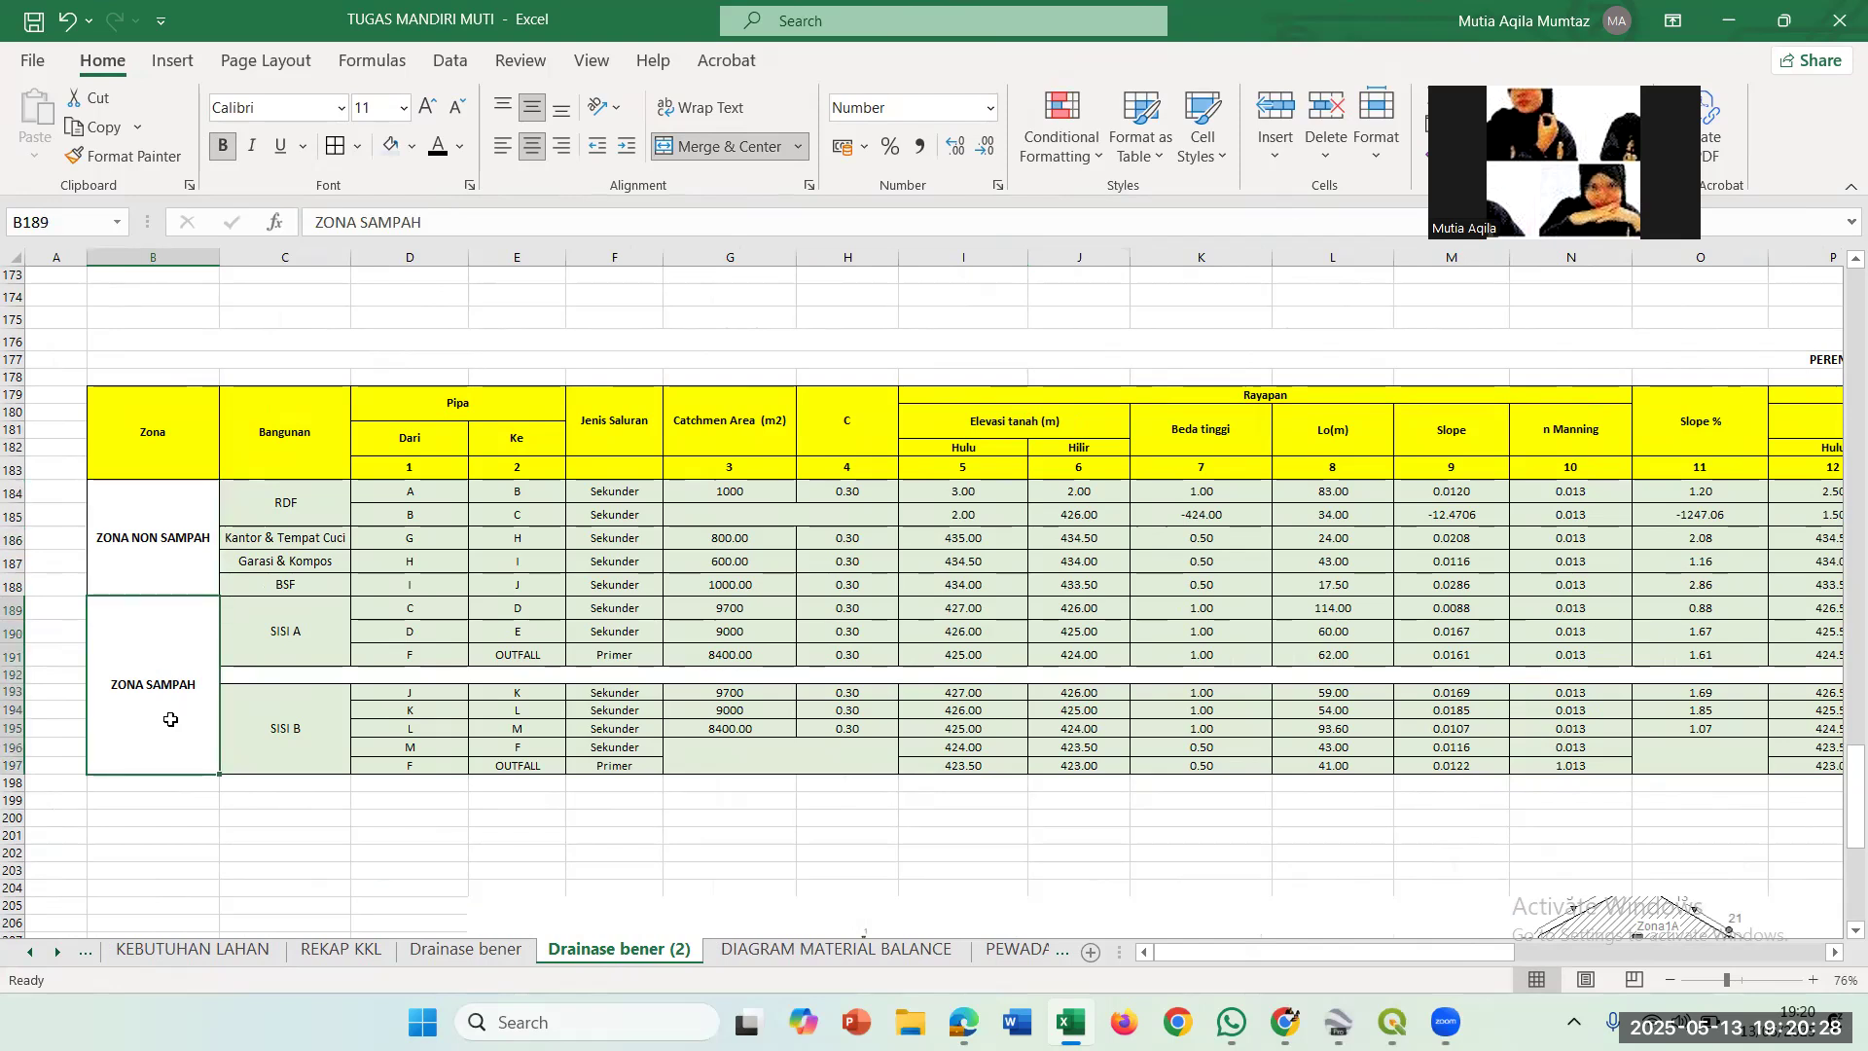
left_click(165, 545)
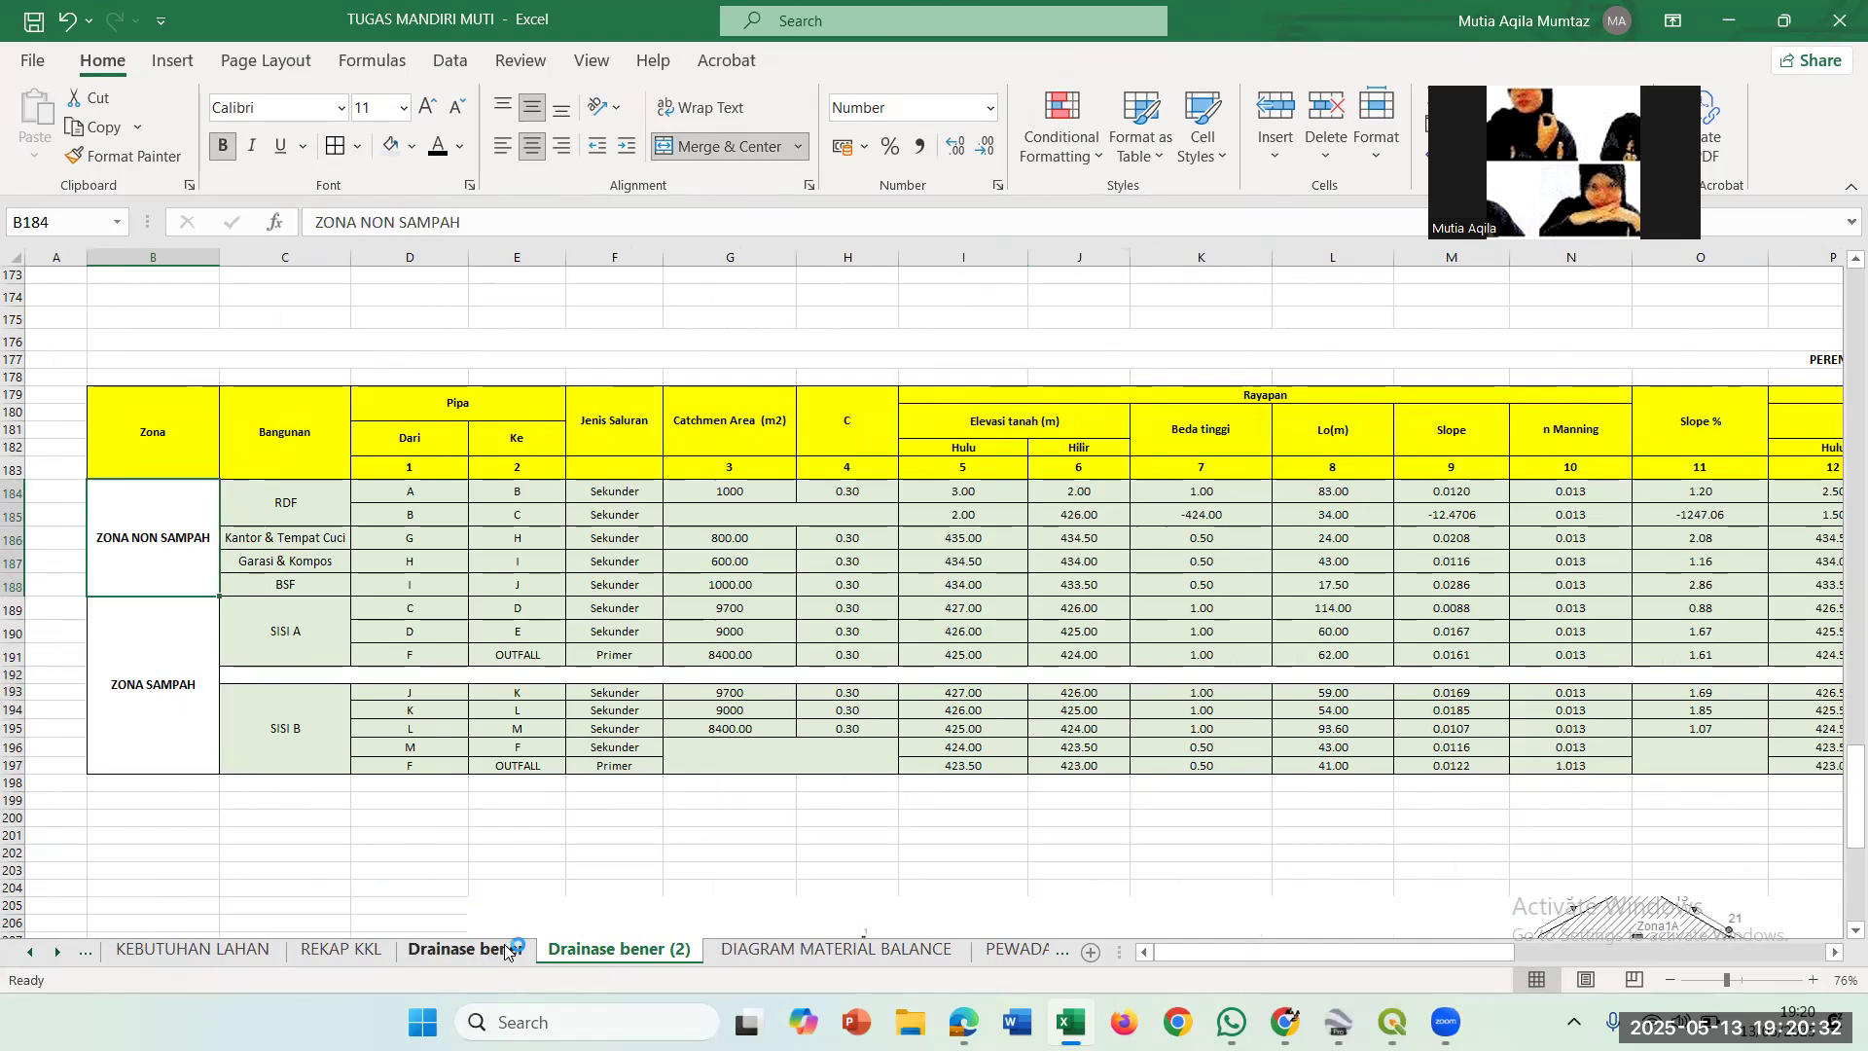
left_click(277, 511)
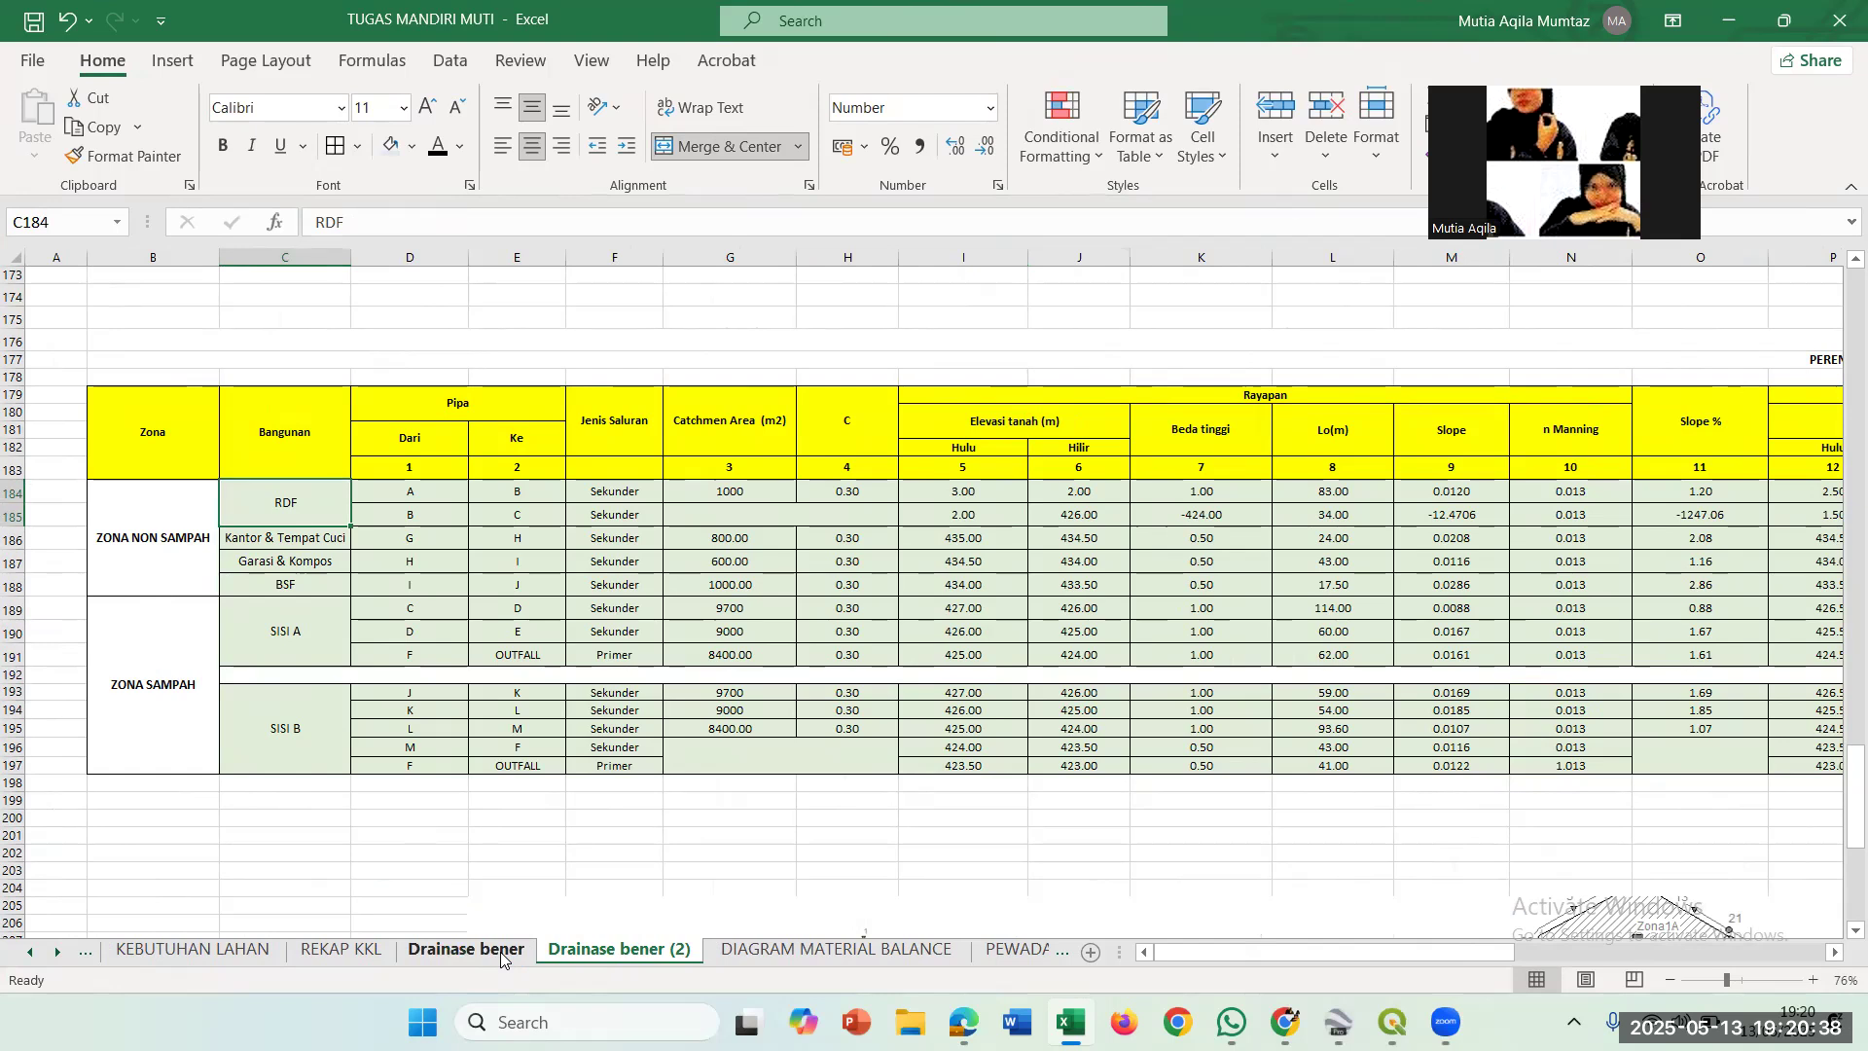
Review the zone and building entries on the Drainase bener sheet: KANTOR under ZONA NON SAMPAH and ZONA 1 to 3 under ZONA SAMPAH.
left_click(501, 961)
left_click(320, 395)
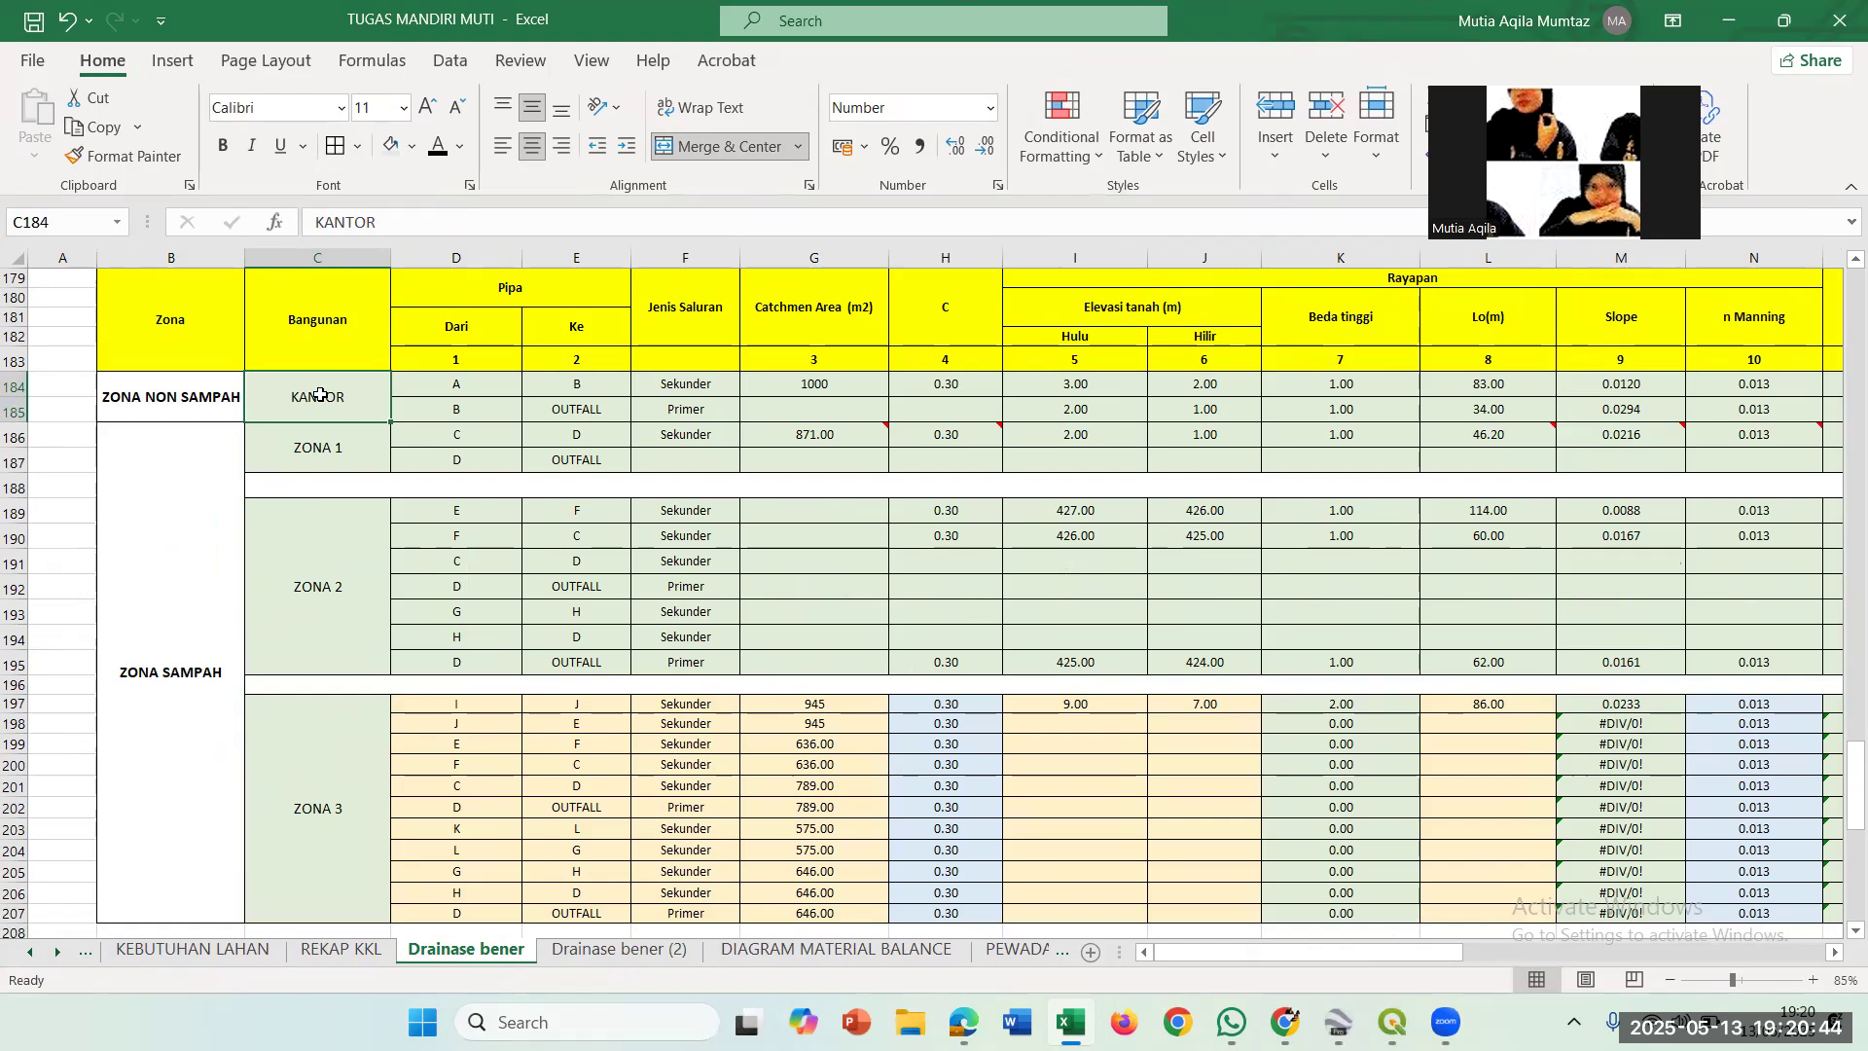
left_click(163, 400)
left_click(306, 396)
left_click(199, 619)
left_click(351, 454)
left_click(330, 614)
left_click(340, 758)
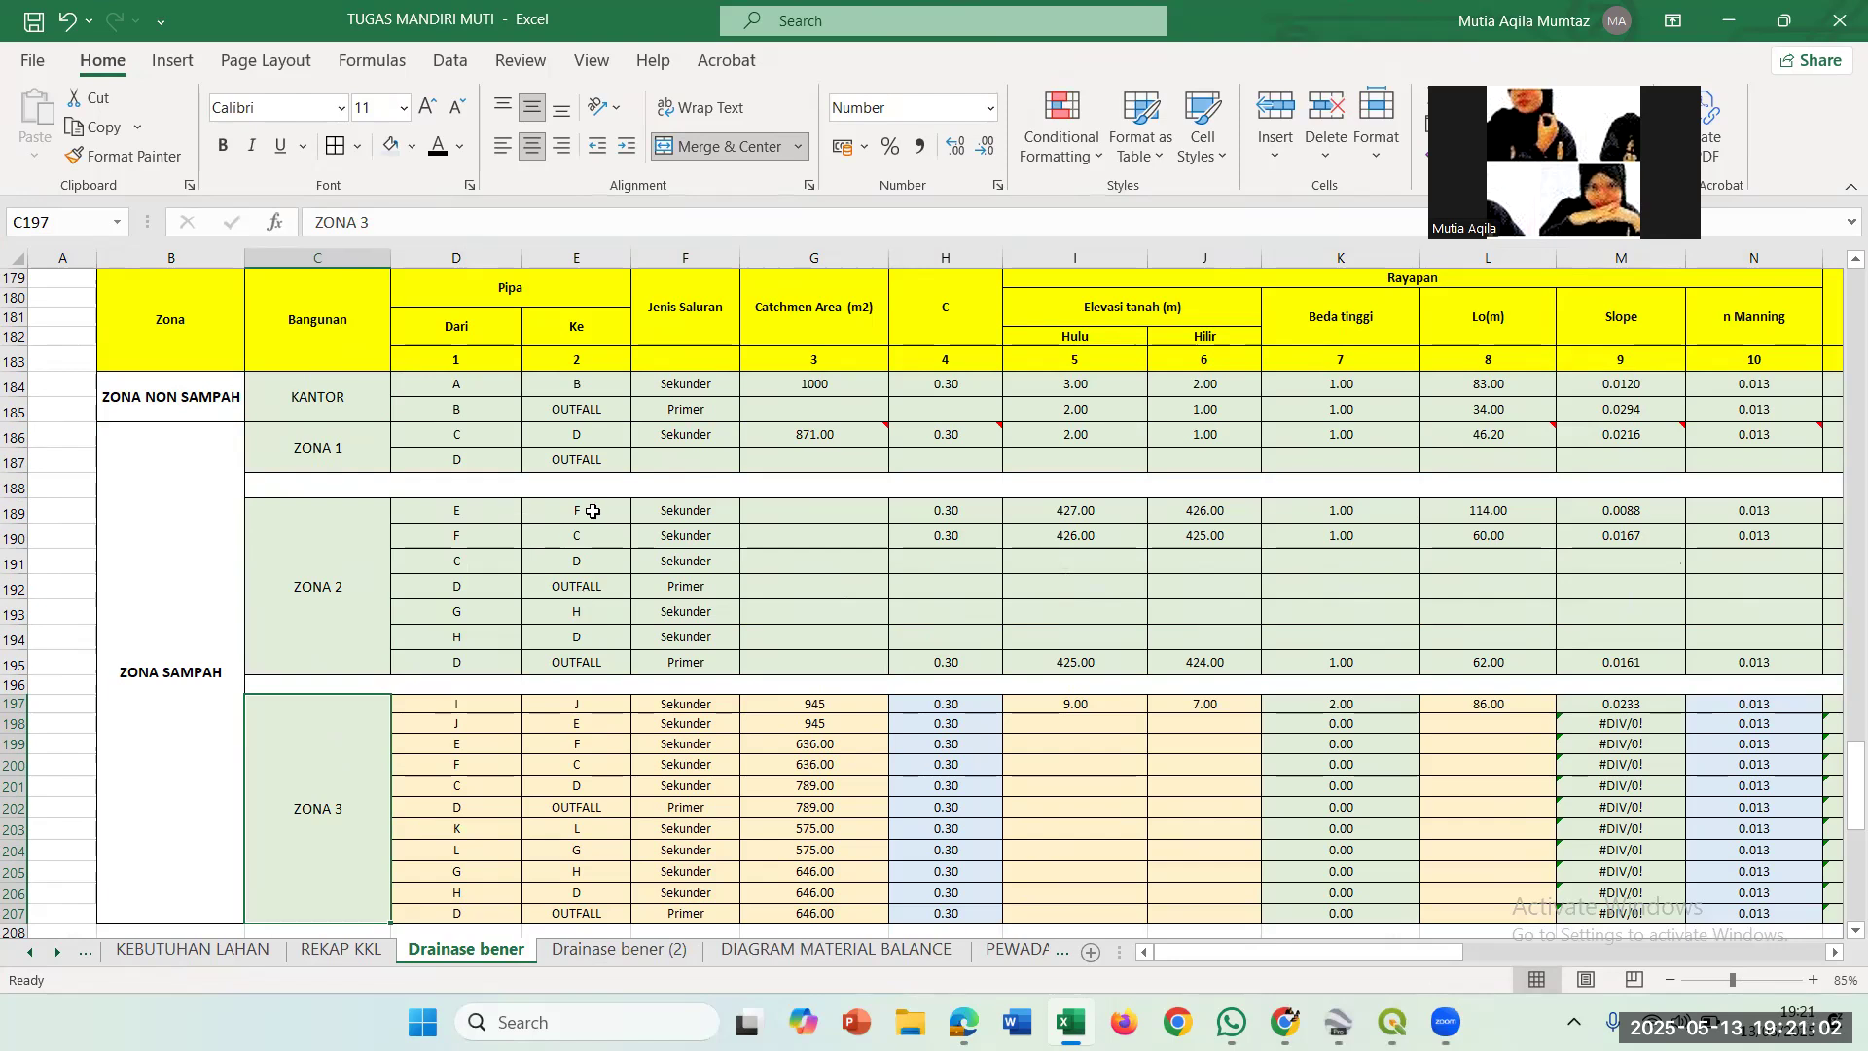
scroll(501, 516, "down", 1)
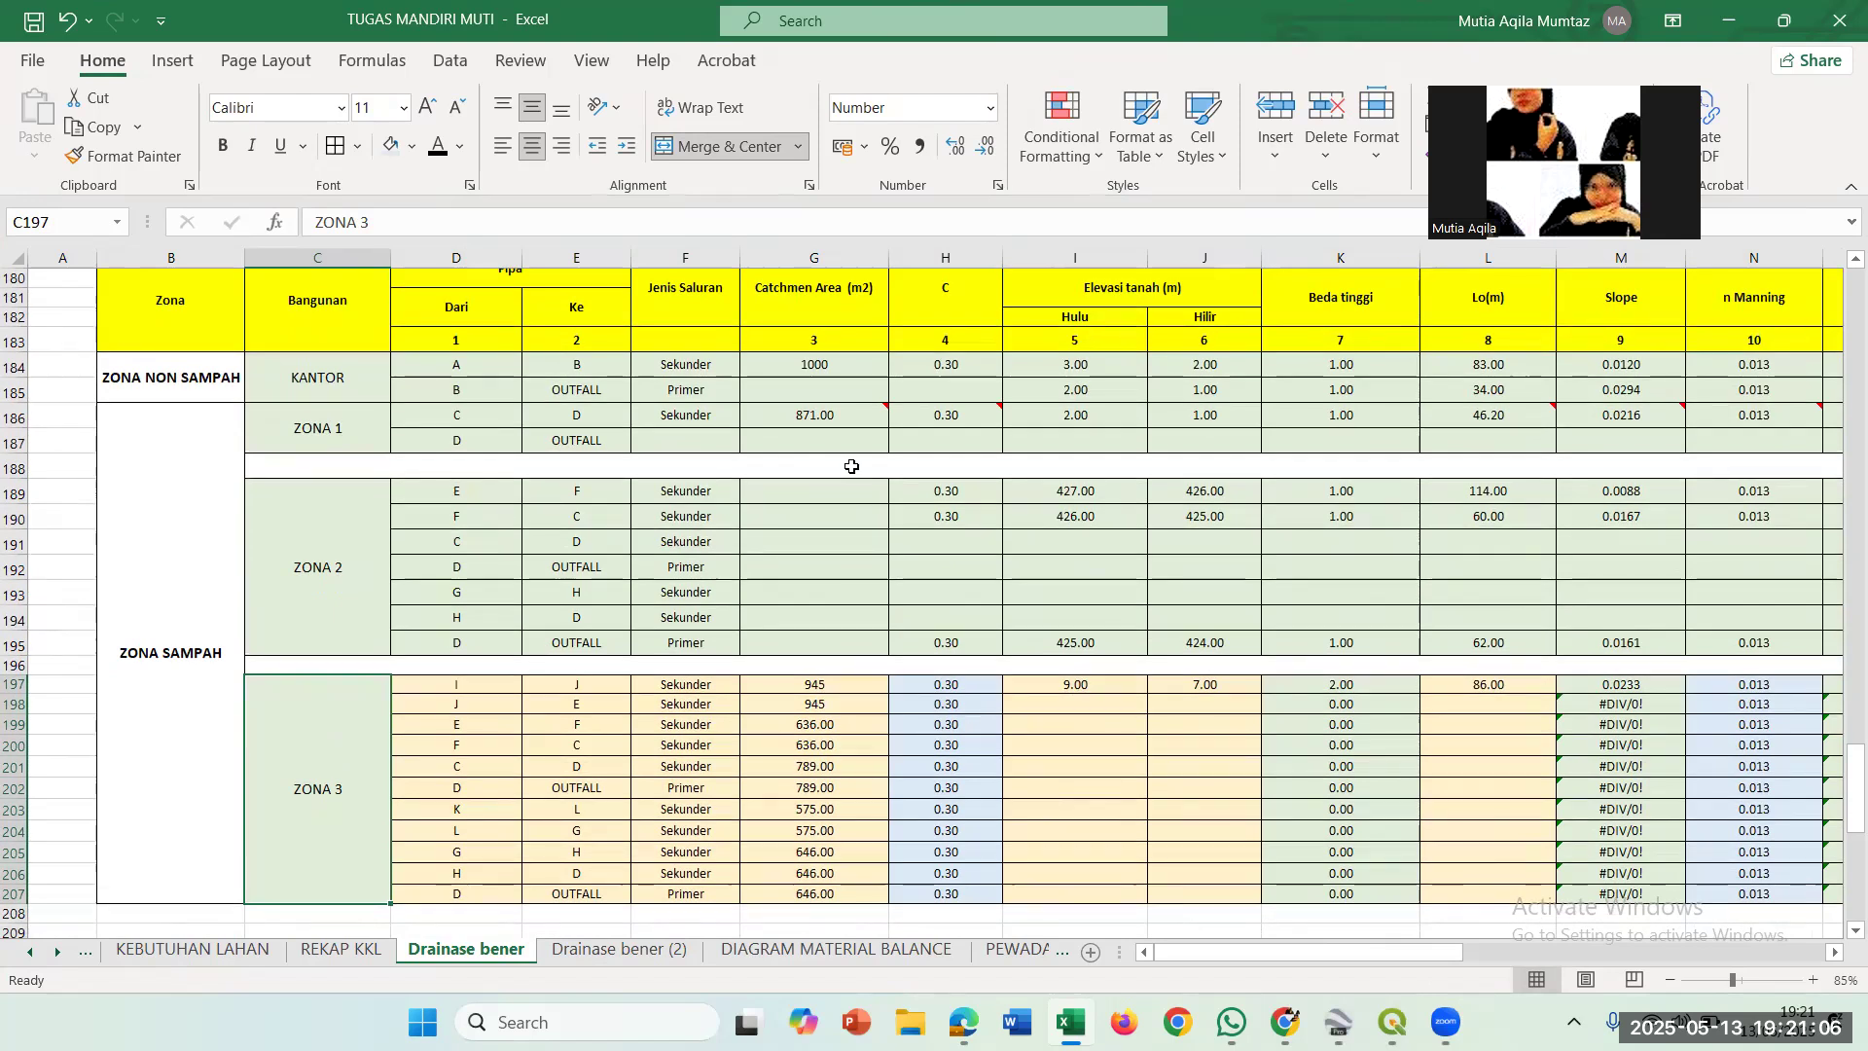
Arrange the workbook and the QGIS DRAINASE CONTOH project side by side, with the pipe table and drainage map both in view.
key("ctrl+super+Left")
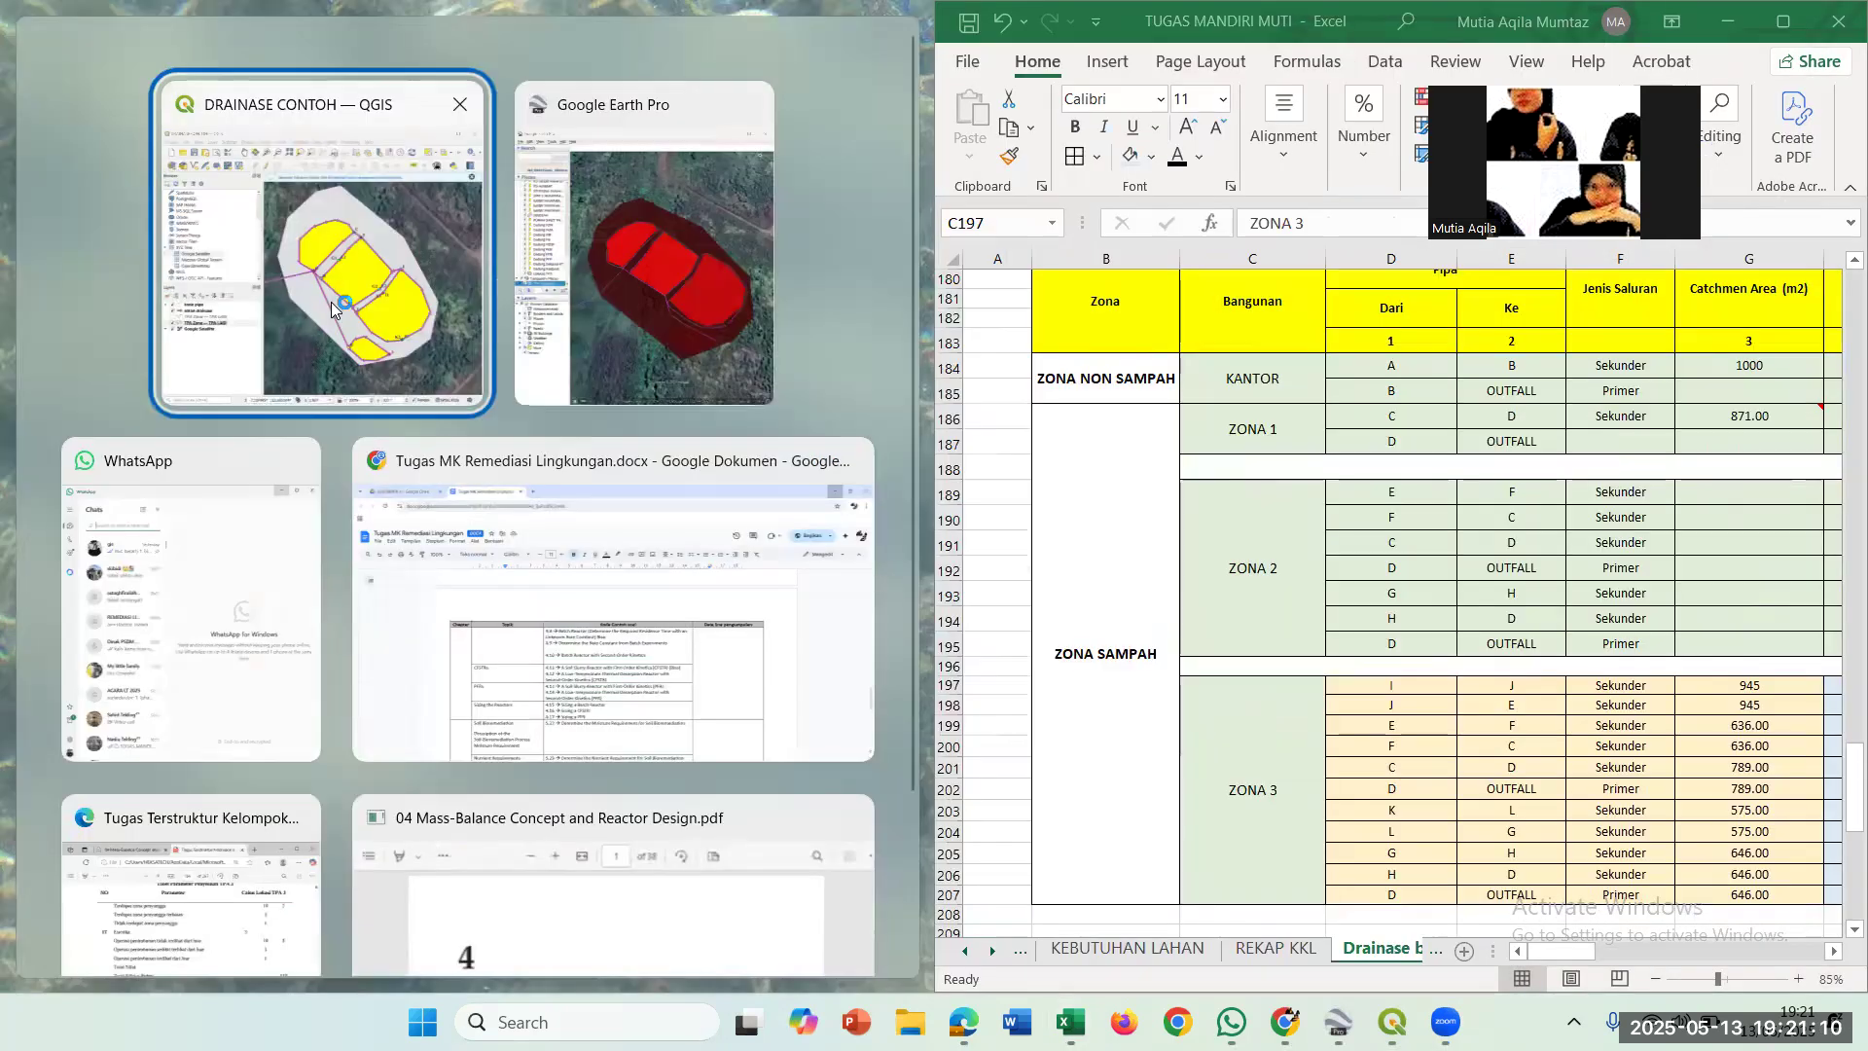
left_click(335, 301)
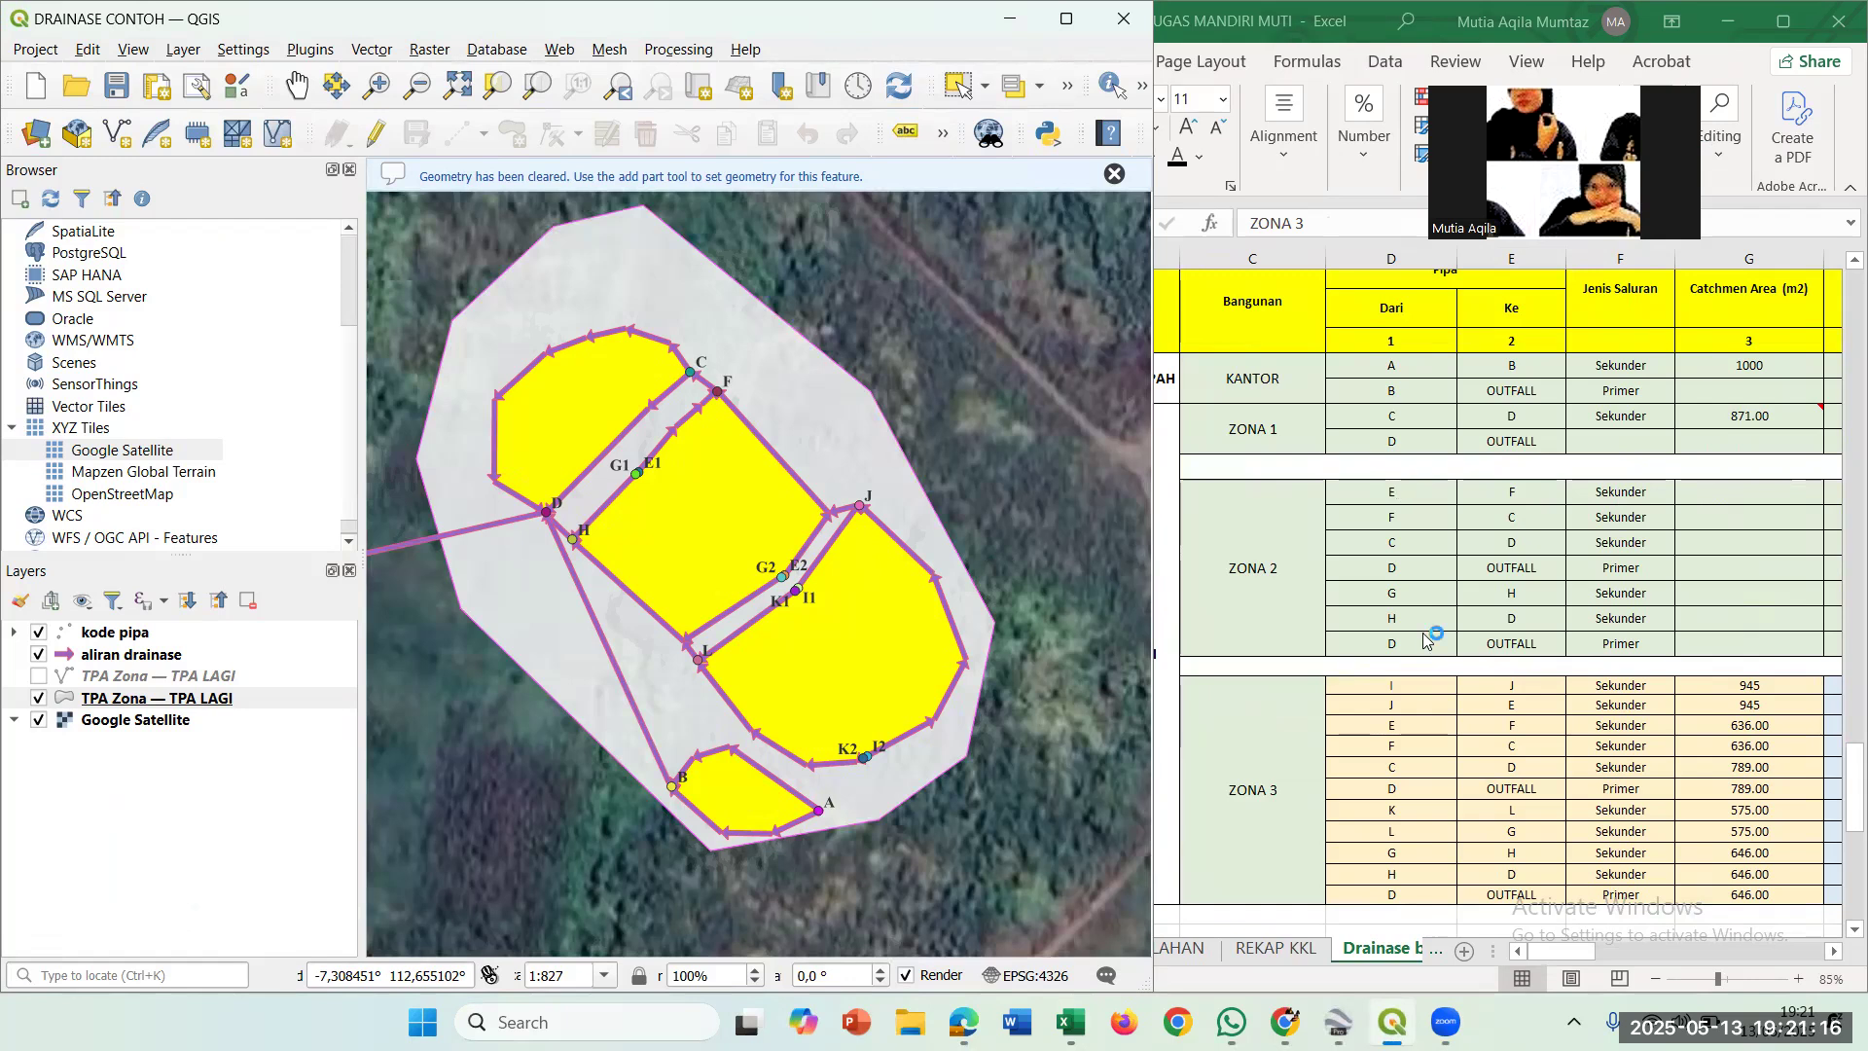
scroll(1410, 680, "down", 2)
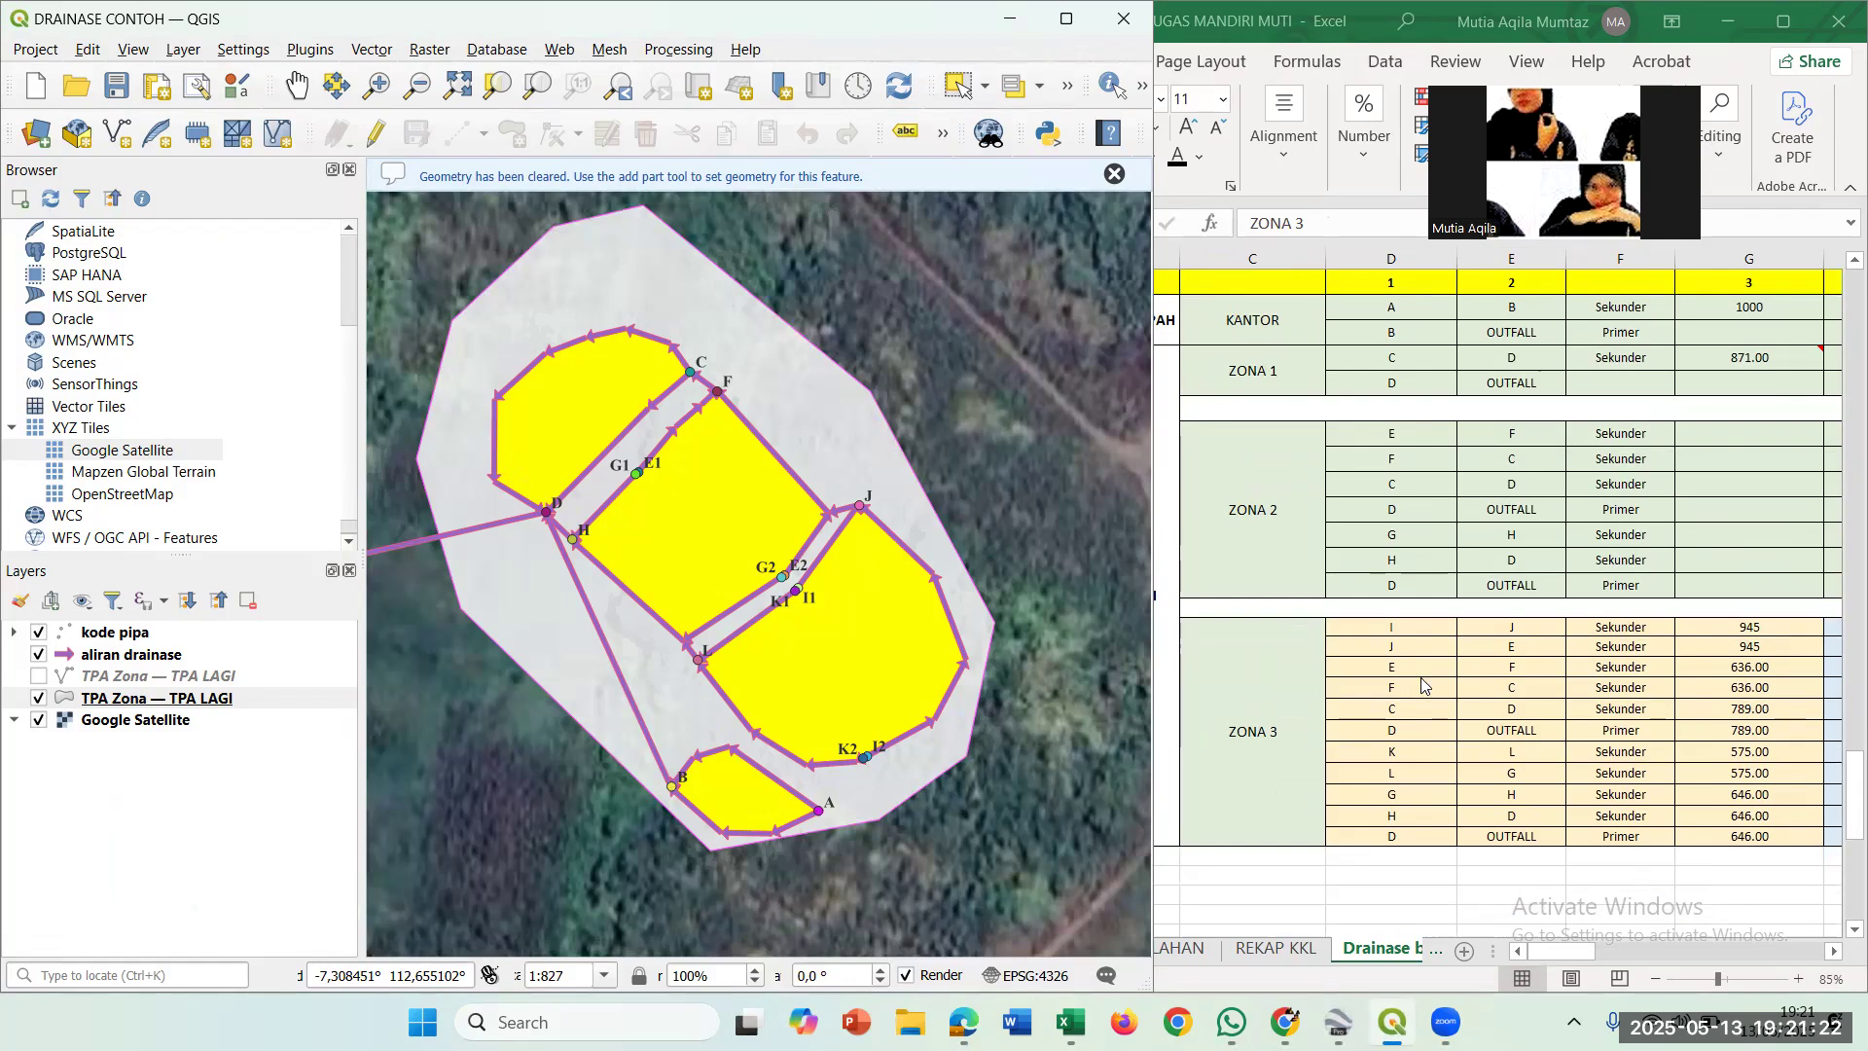
scroll(1422, 679, "up", 2)
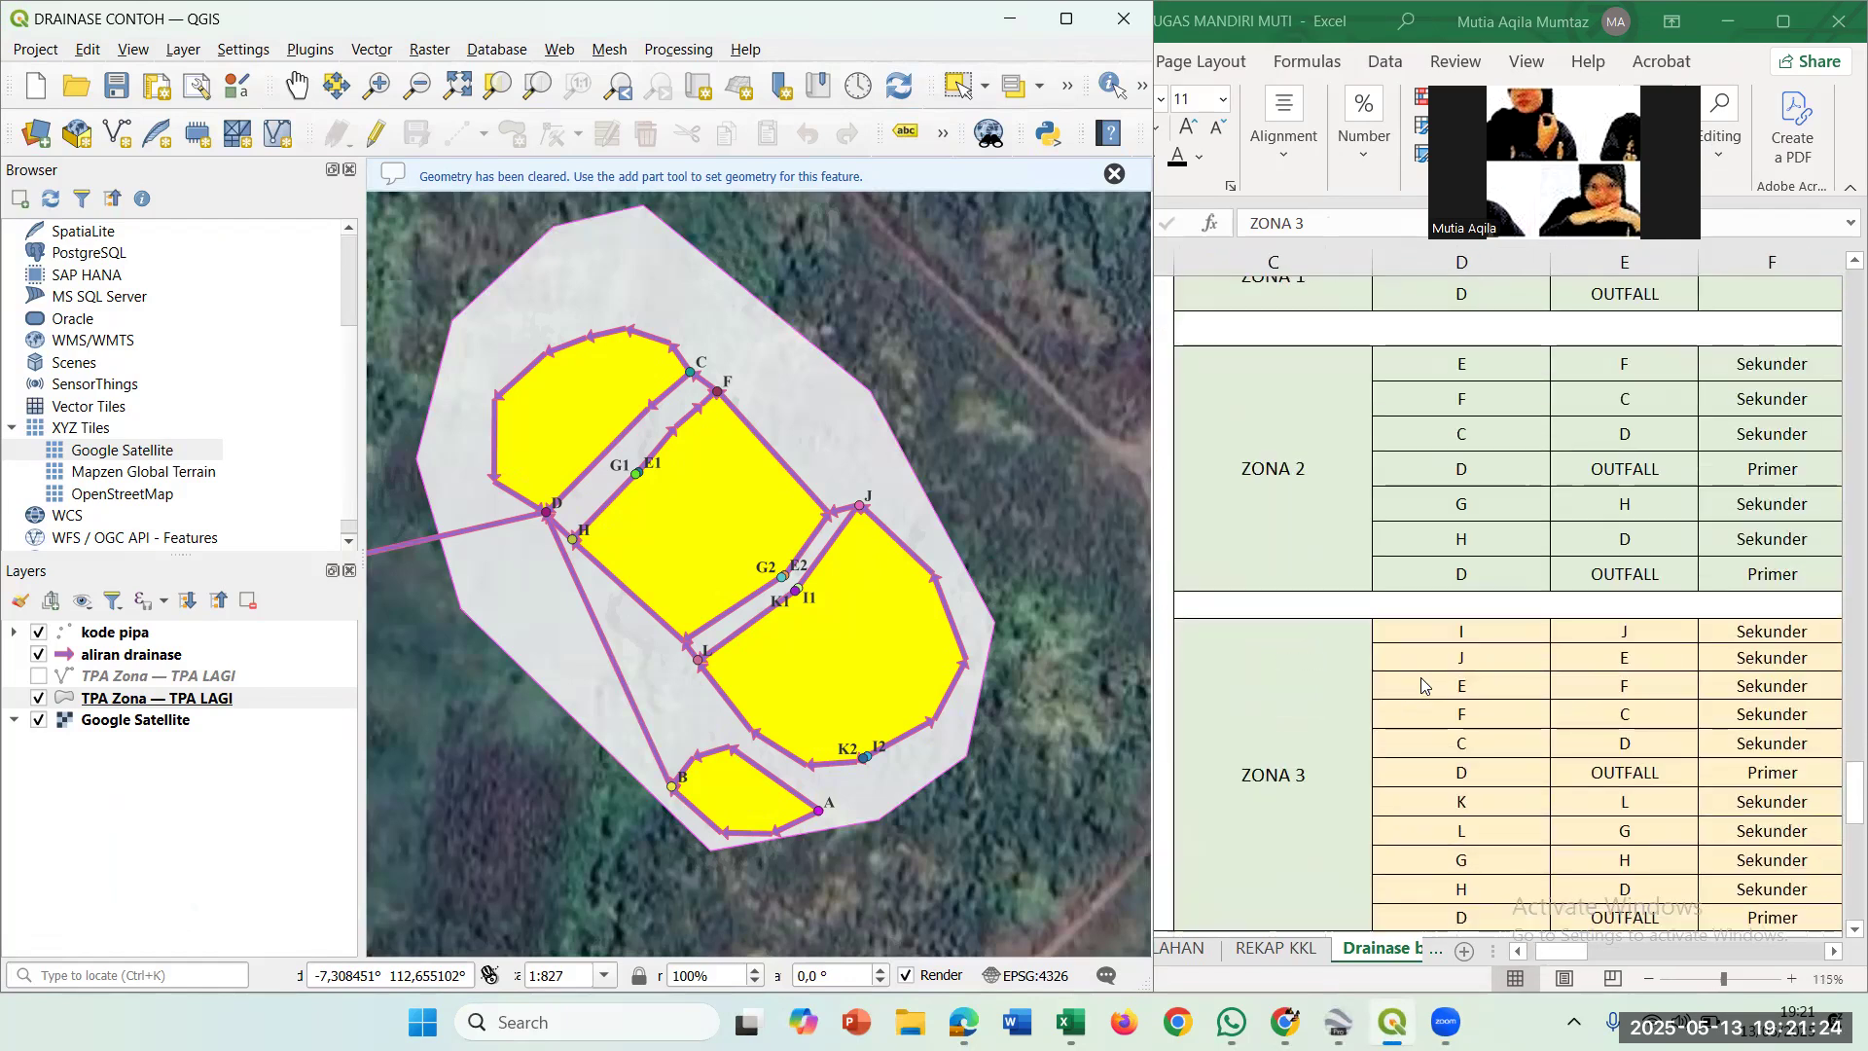
scroll(1421, 677, "down", 3)
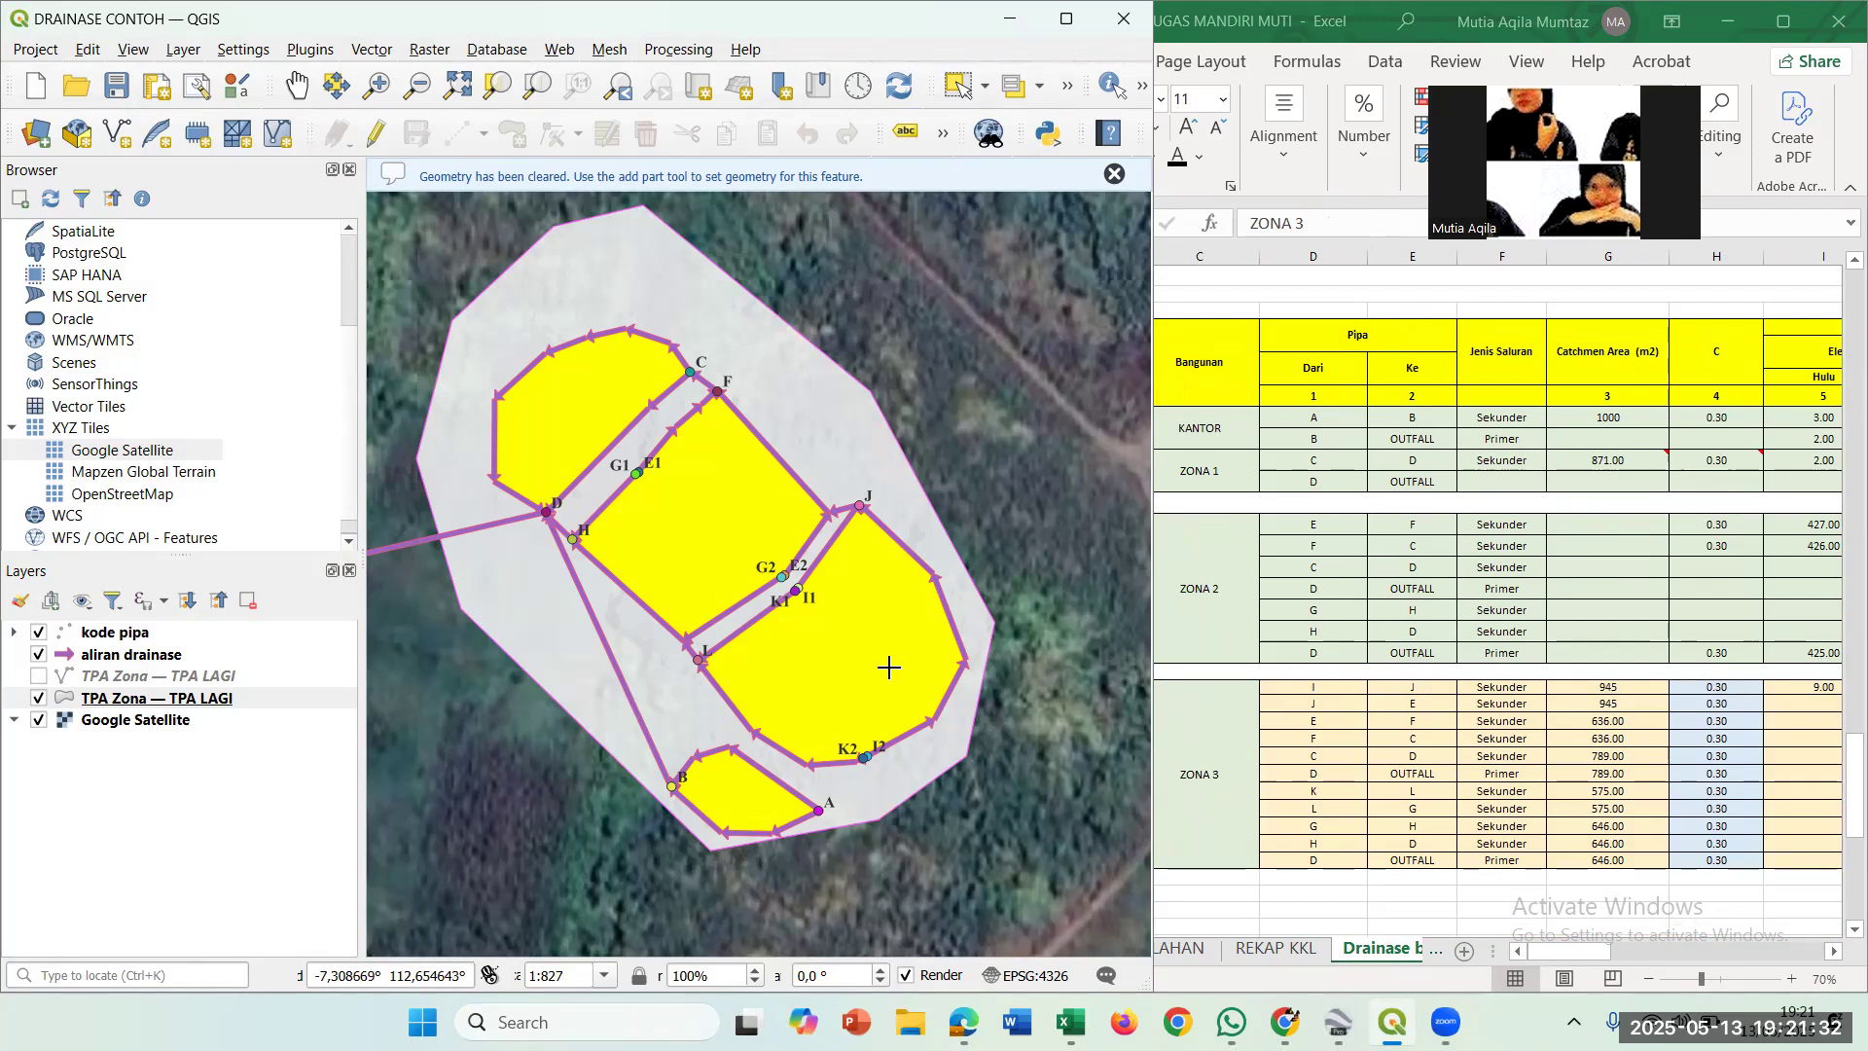
scroll(882, 647, "up", 4)
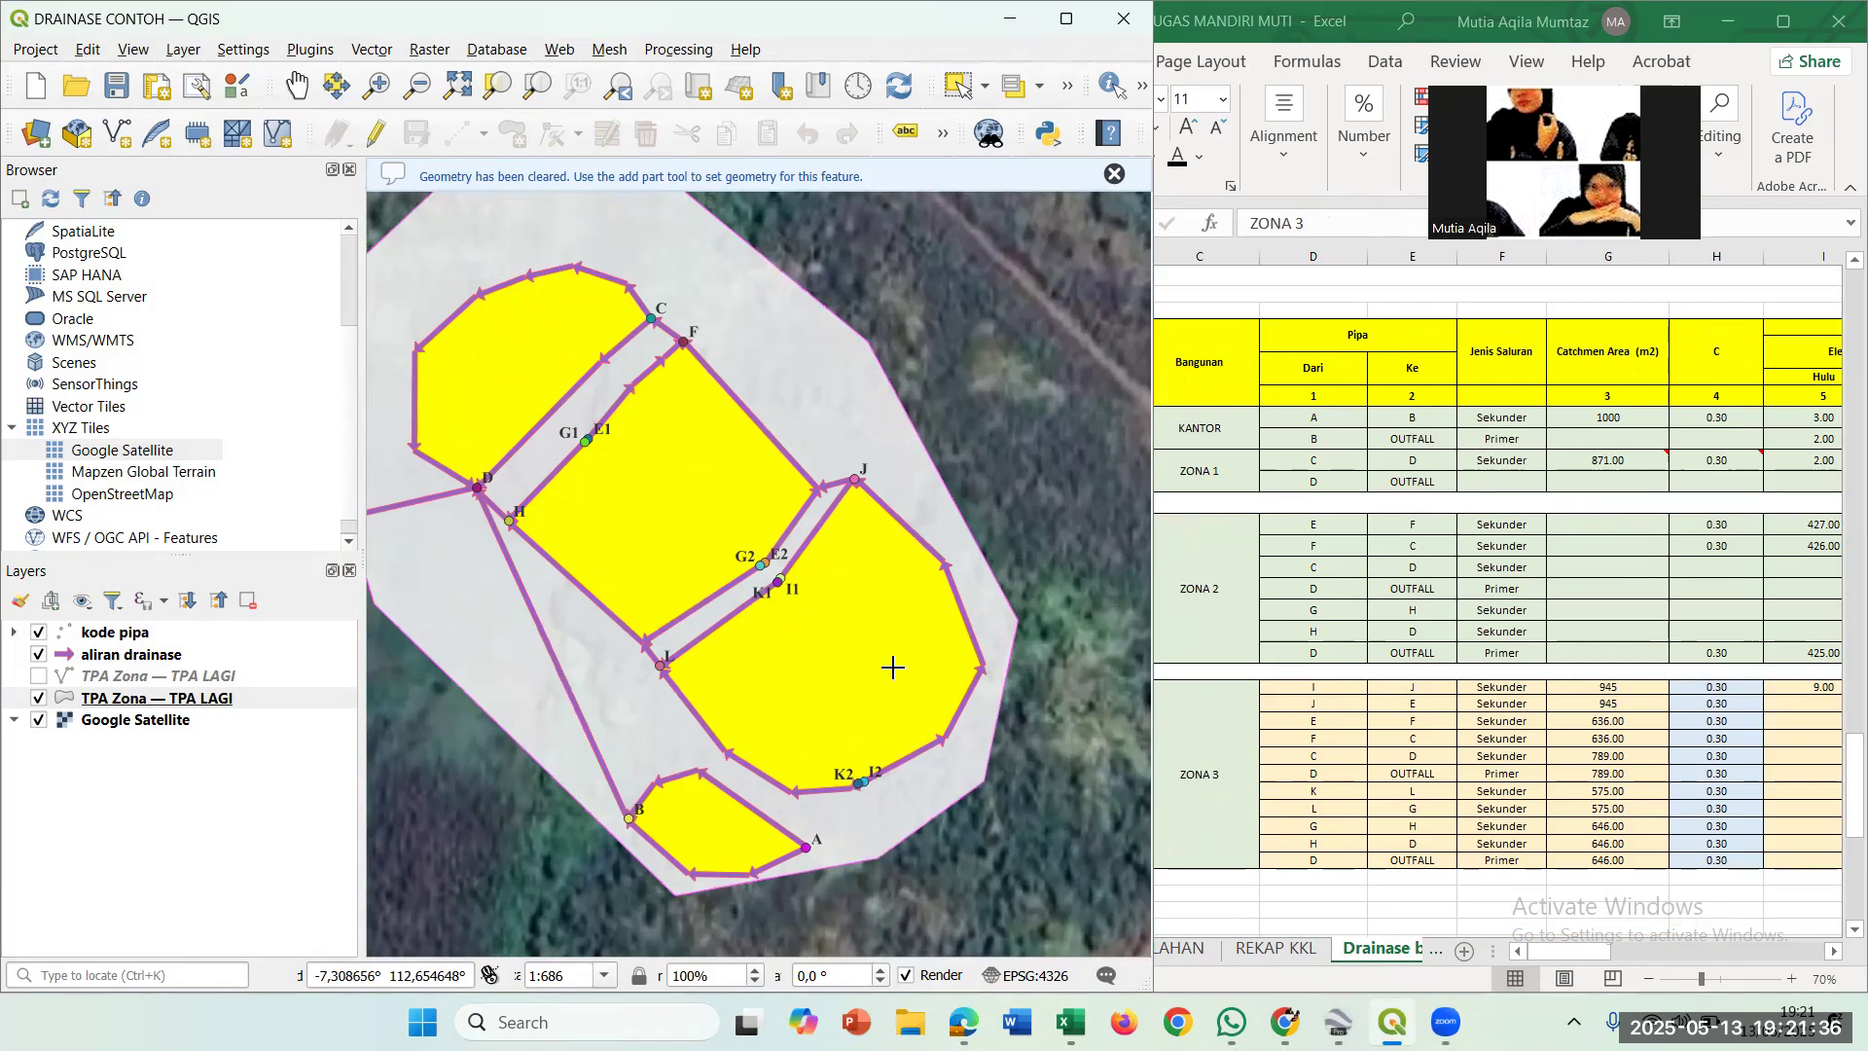
Compare the ZONA 3 pipe from I to J in the table with its nodes on the drainage map, closing any stray measurements.
left_click(838, 654)
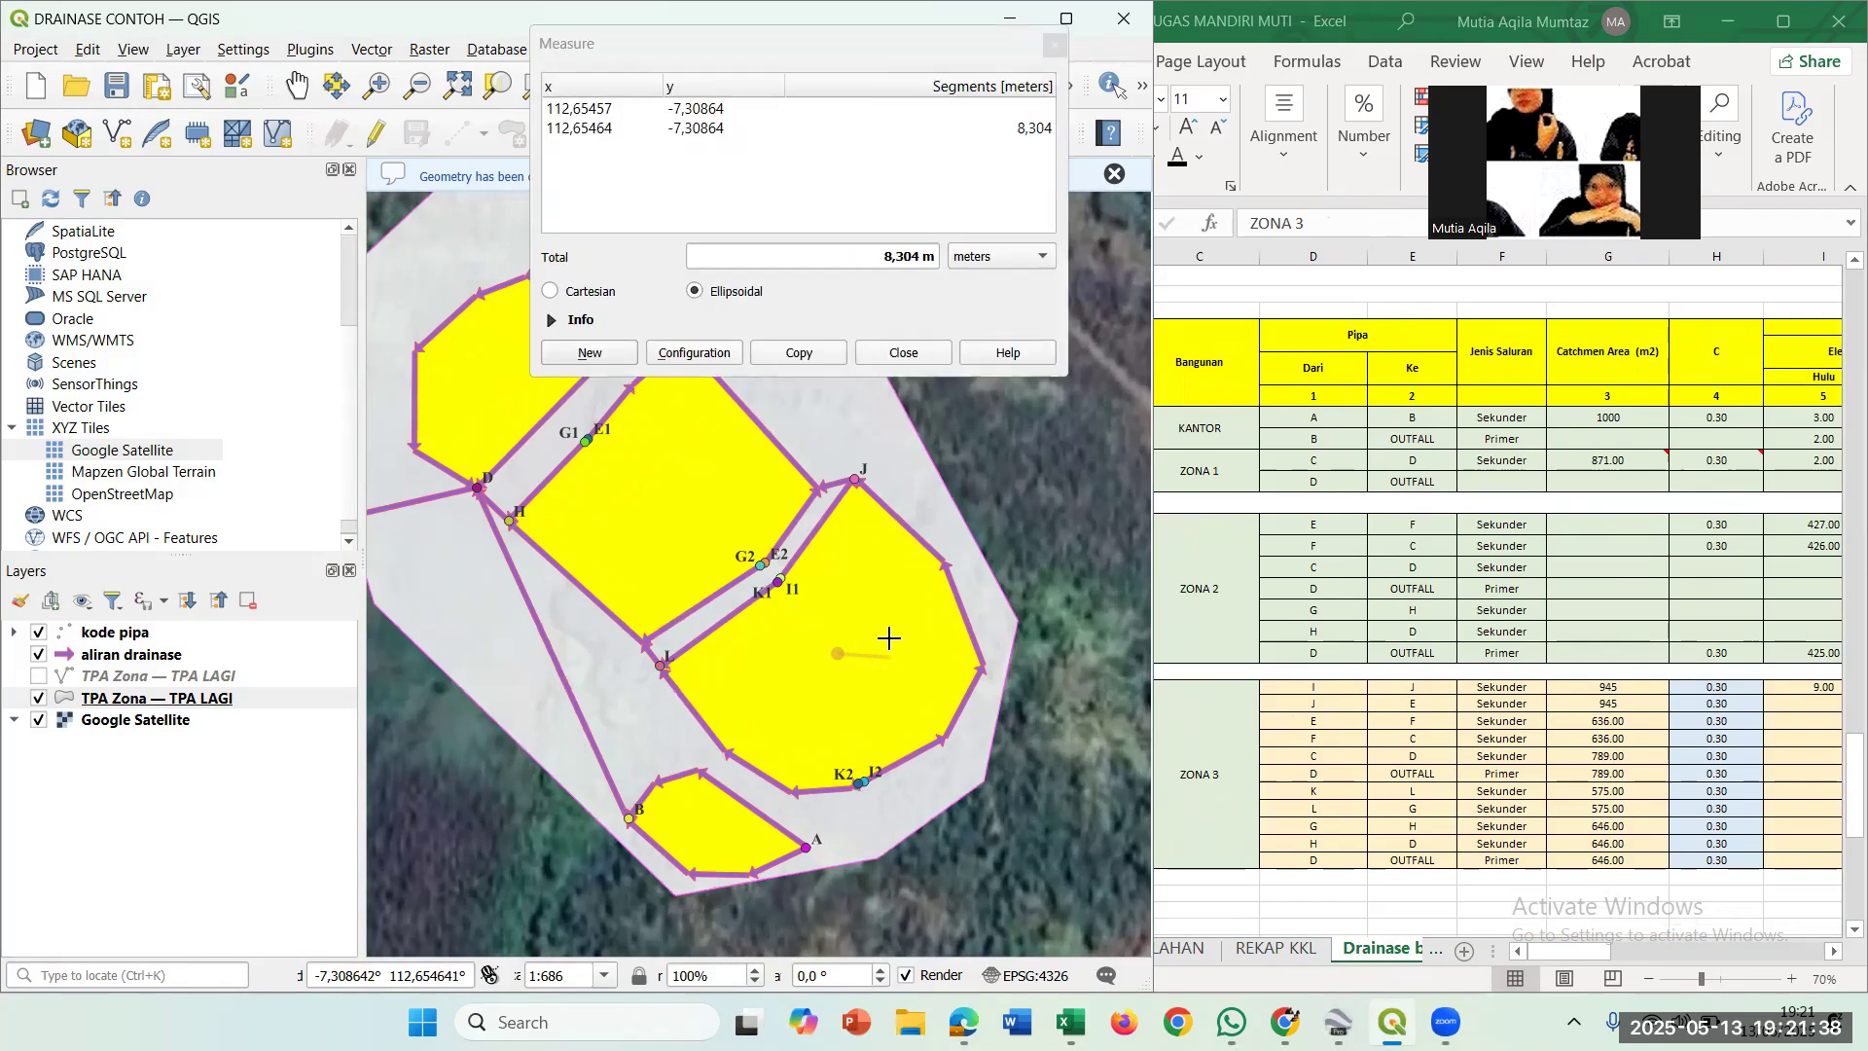
left_click(938, 348)
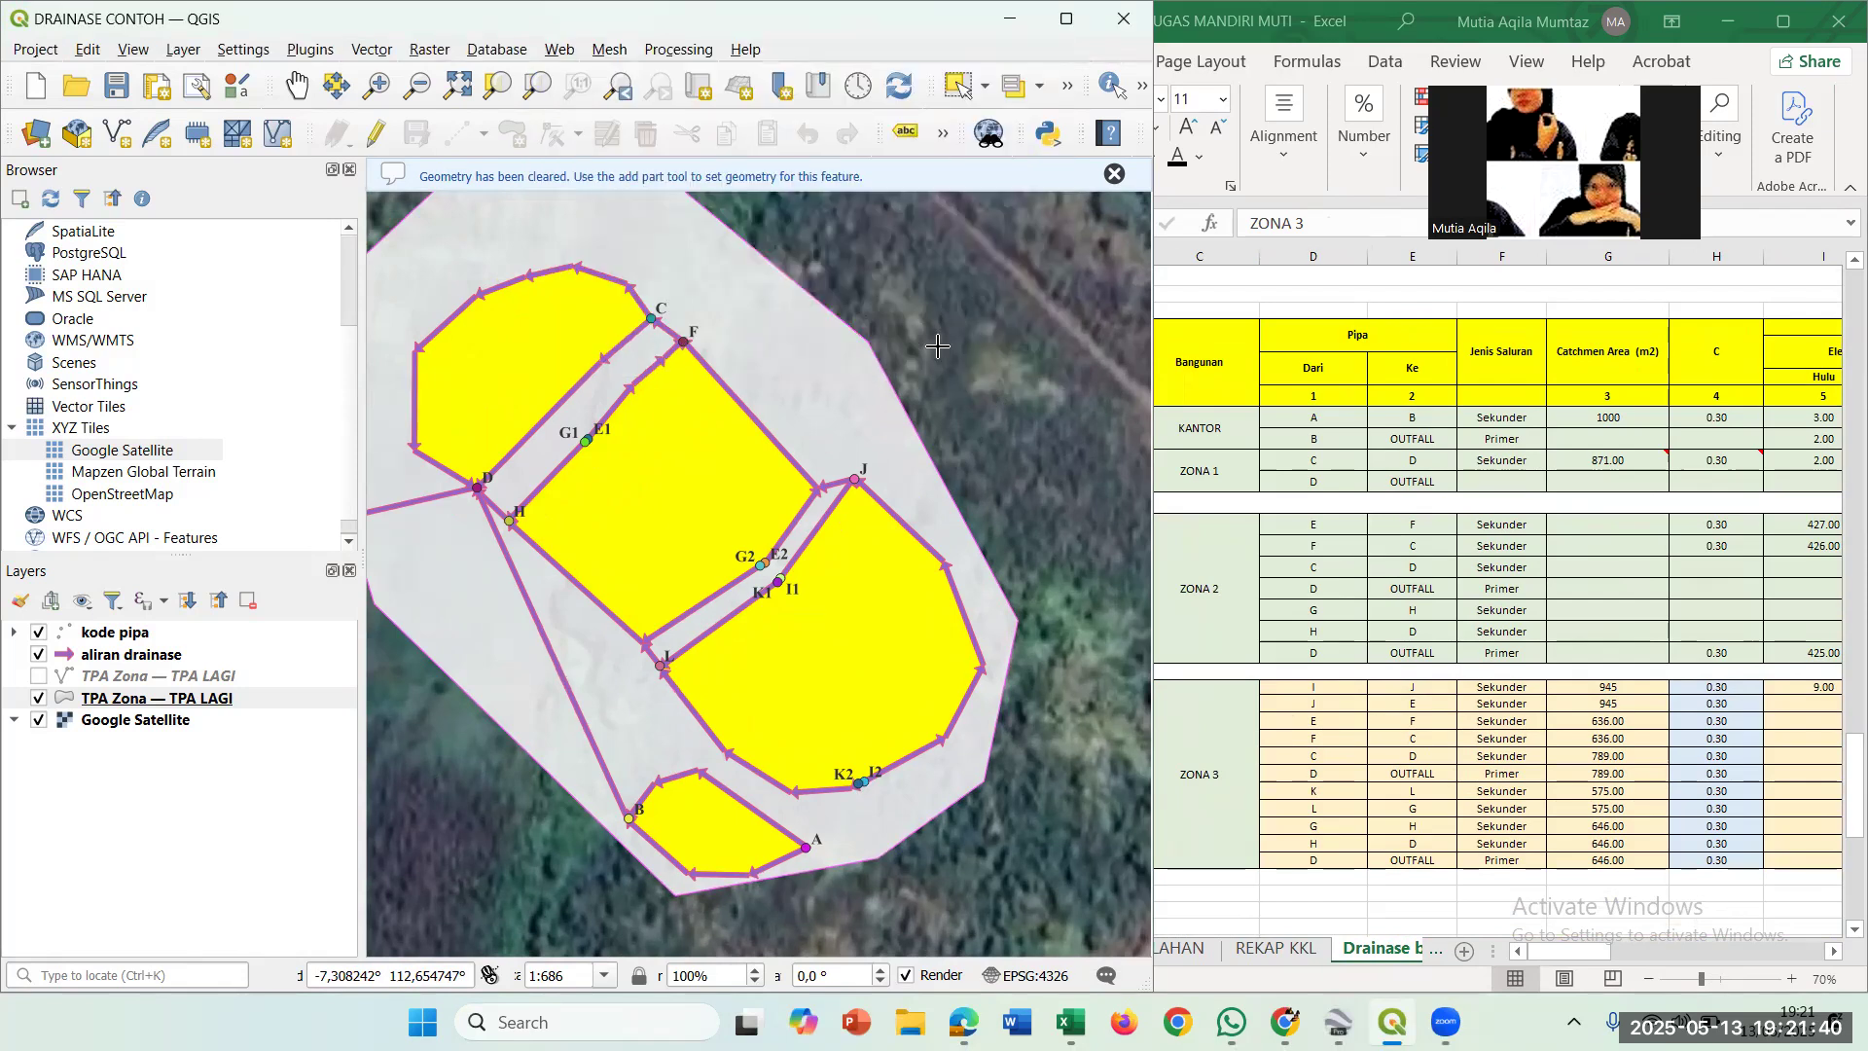
scroll(837, 584, "up", 2)
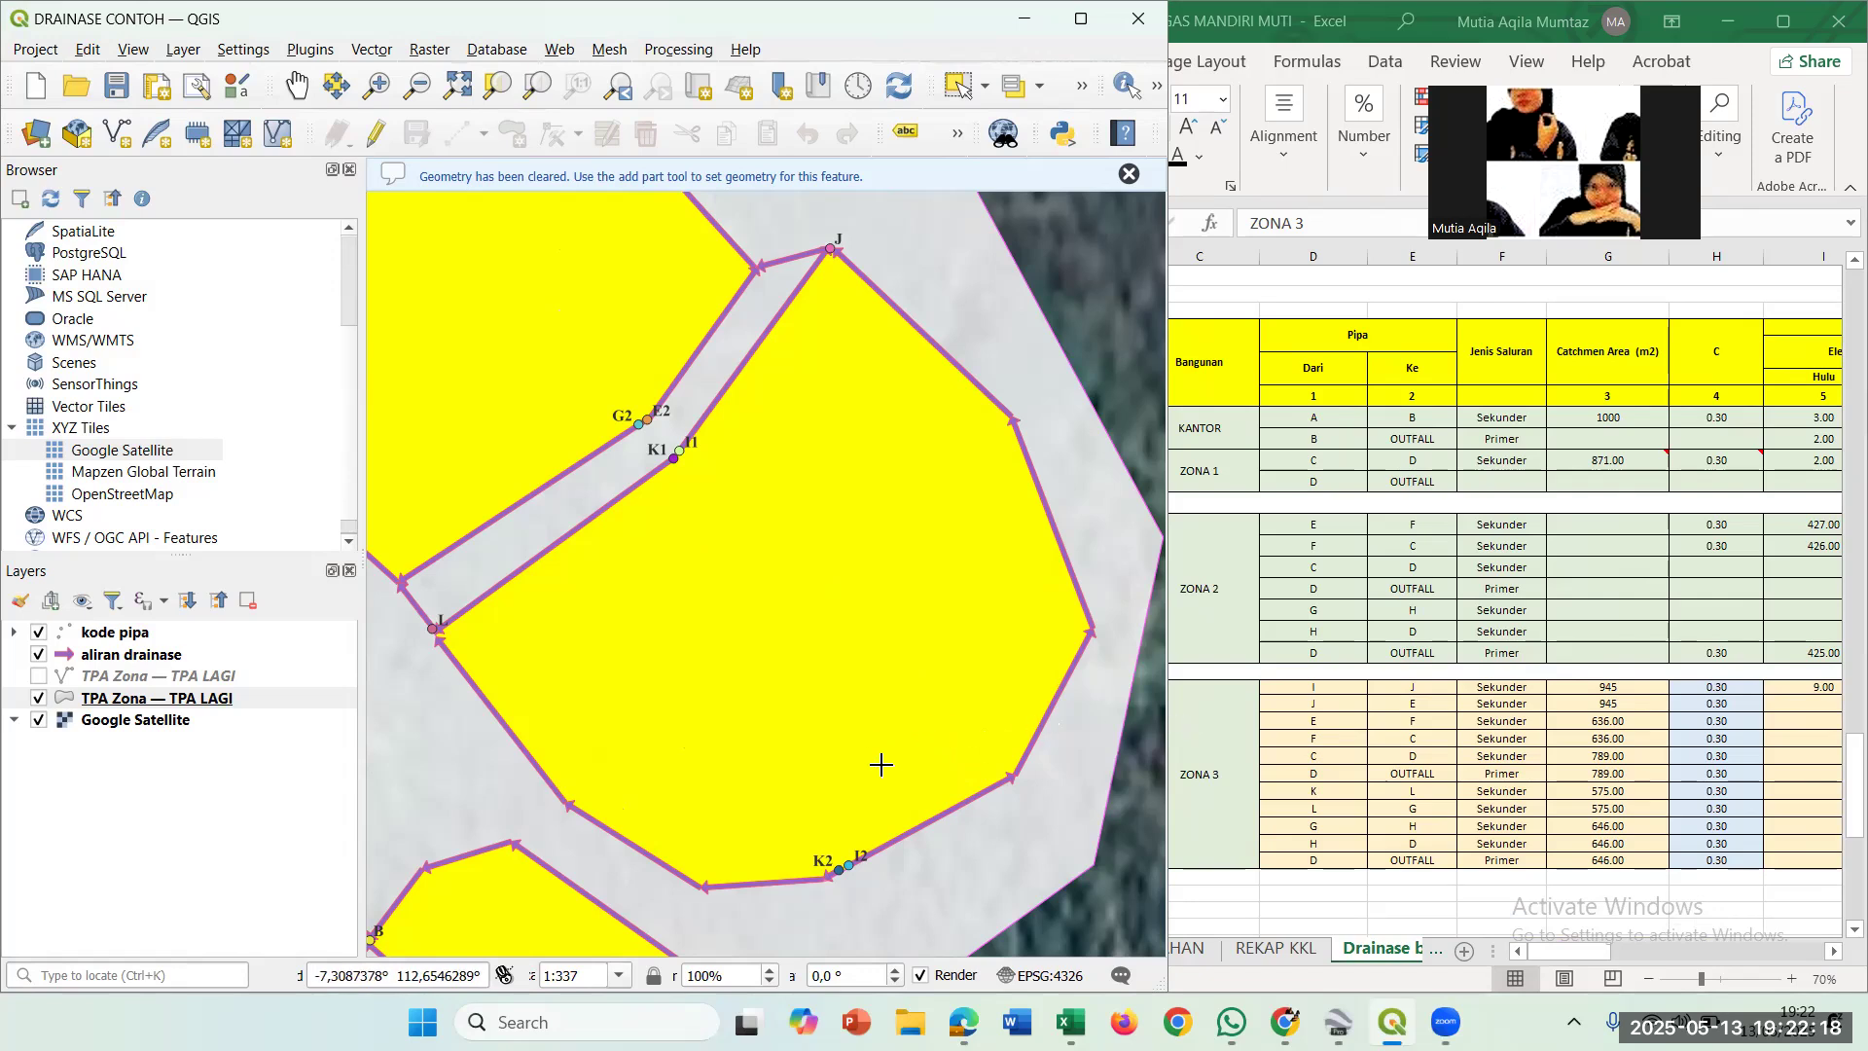
left_click(1311, 685)
left_click(1420, 687)
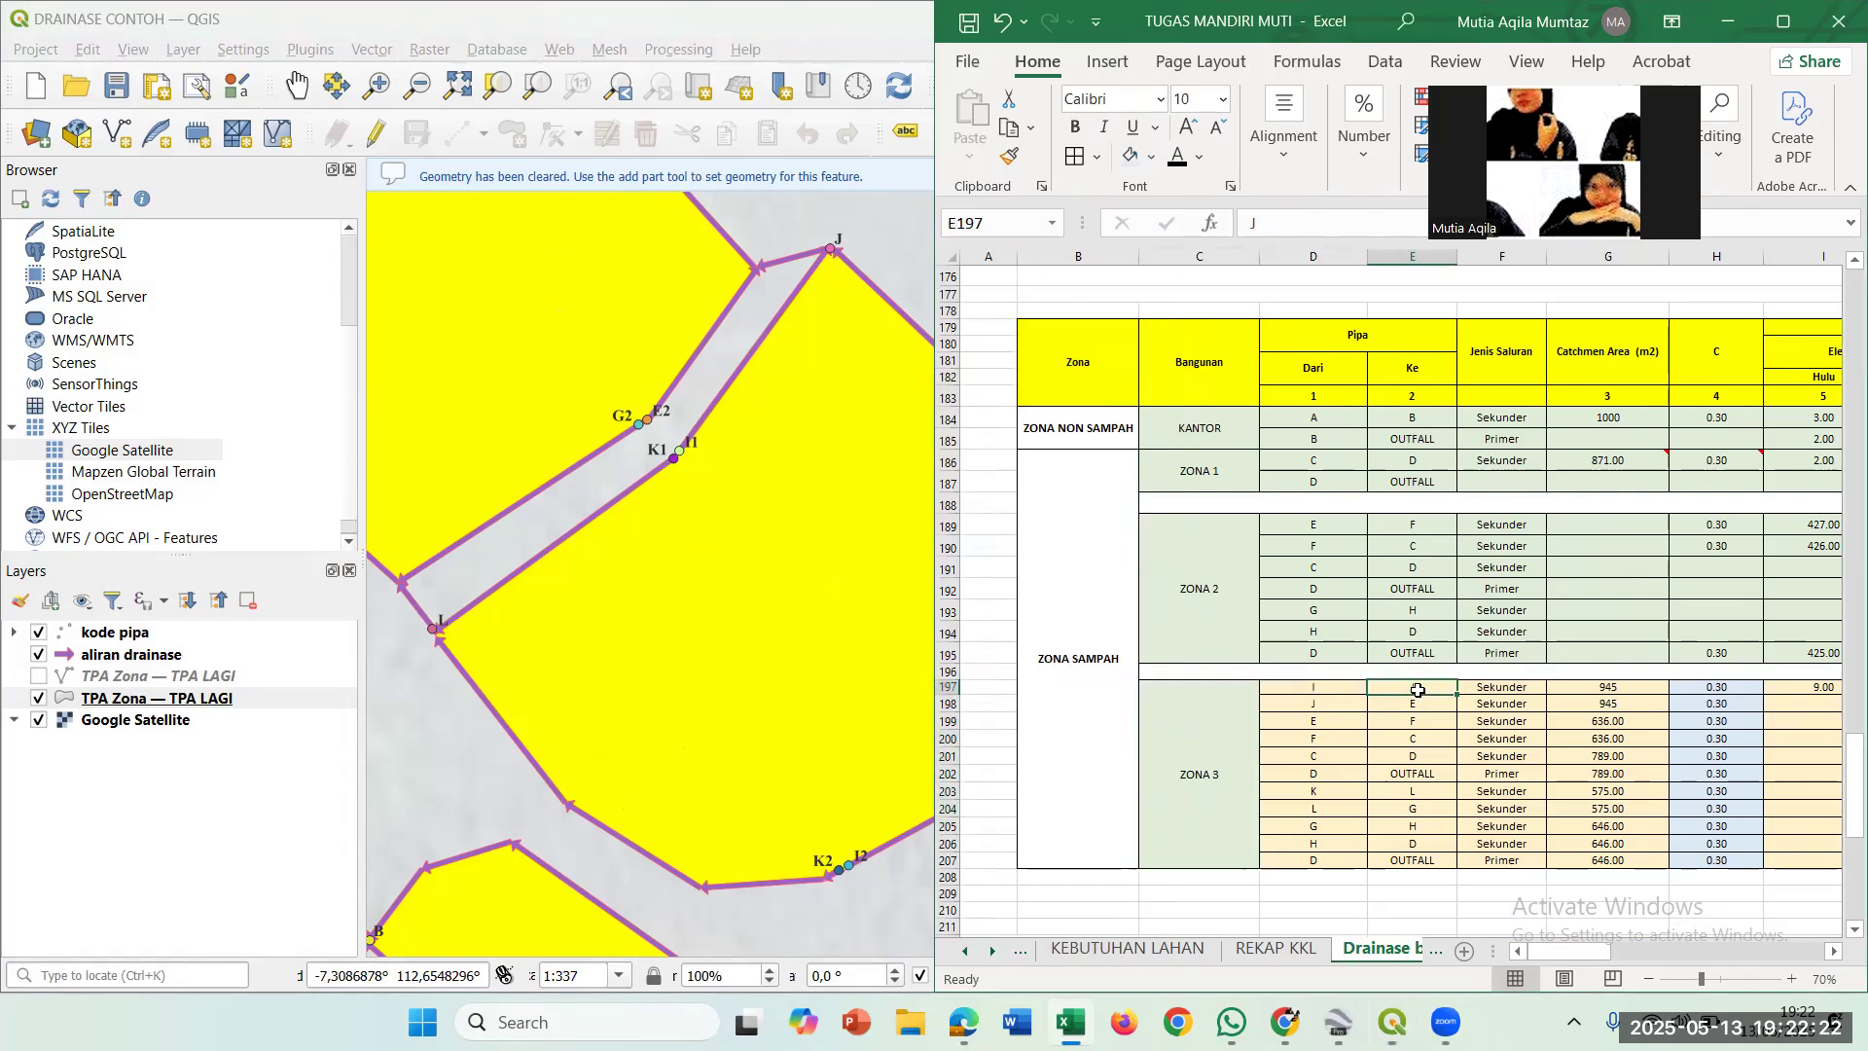
left_click(887, 690)
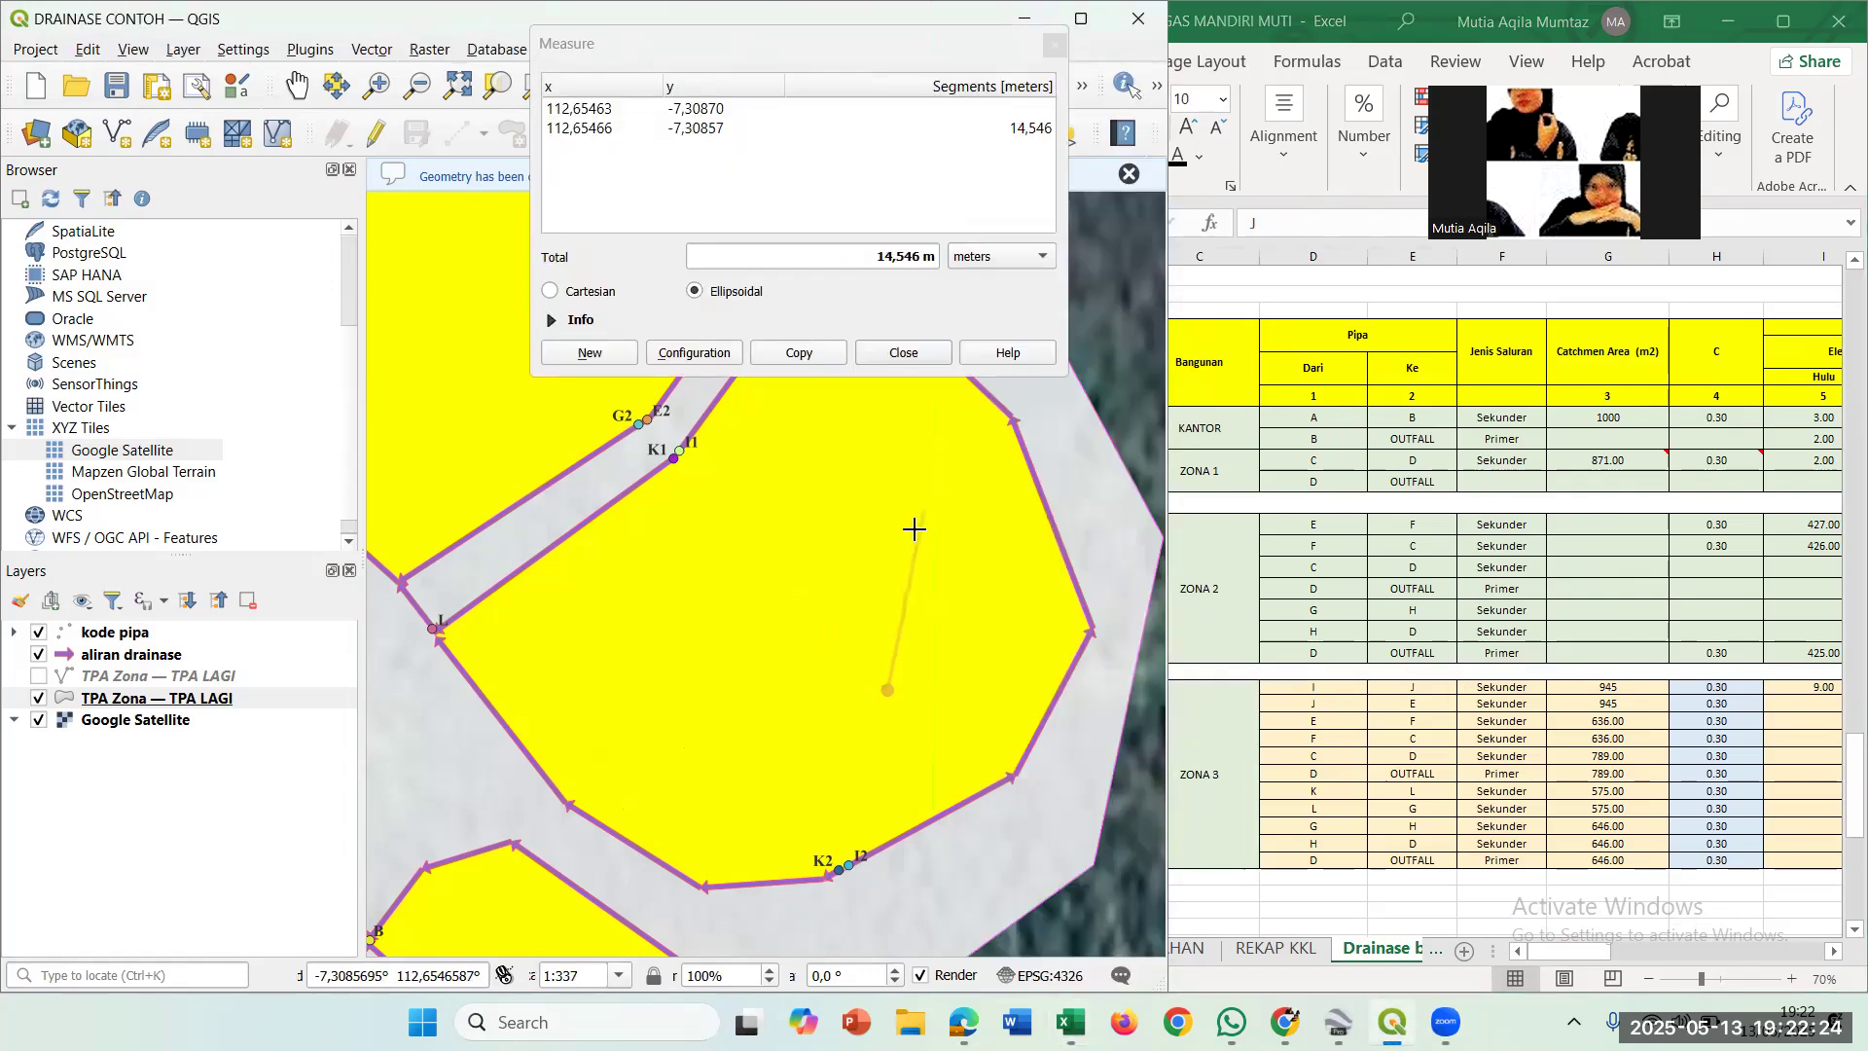
left_click(913, 352)
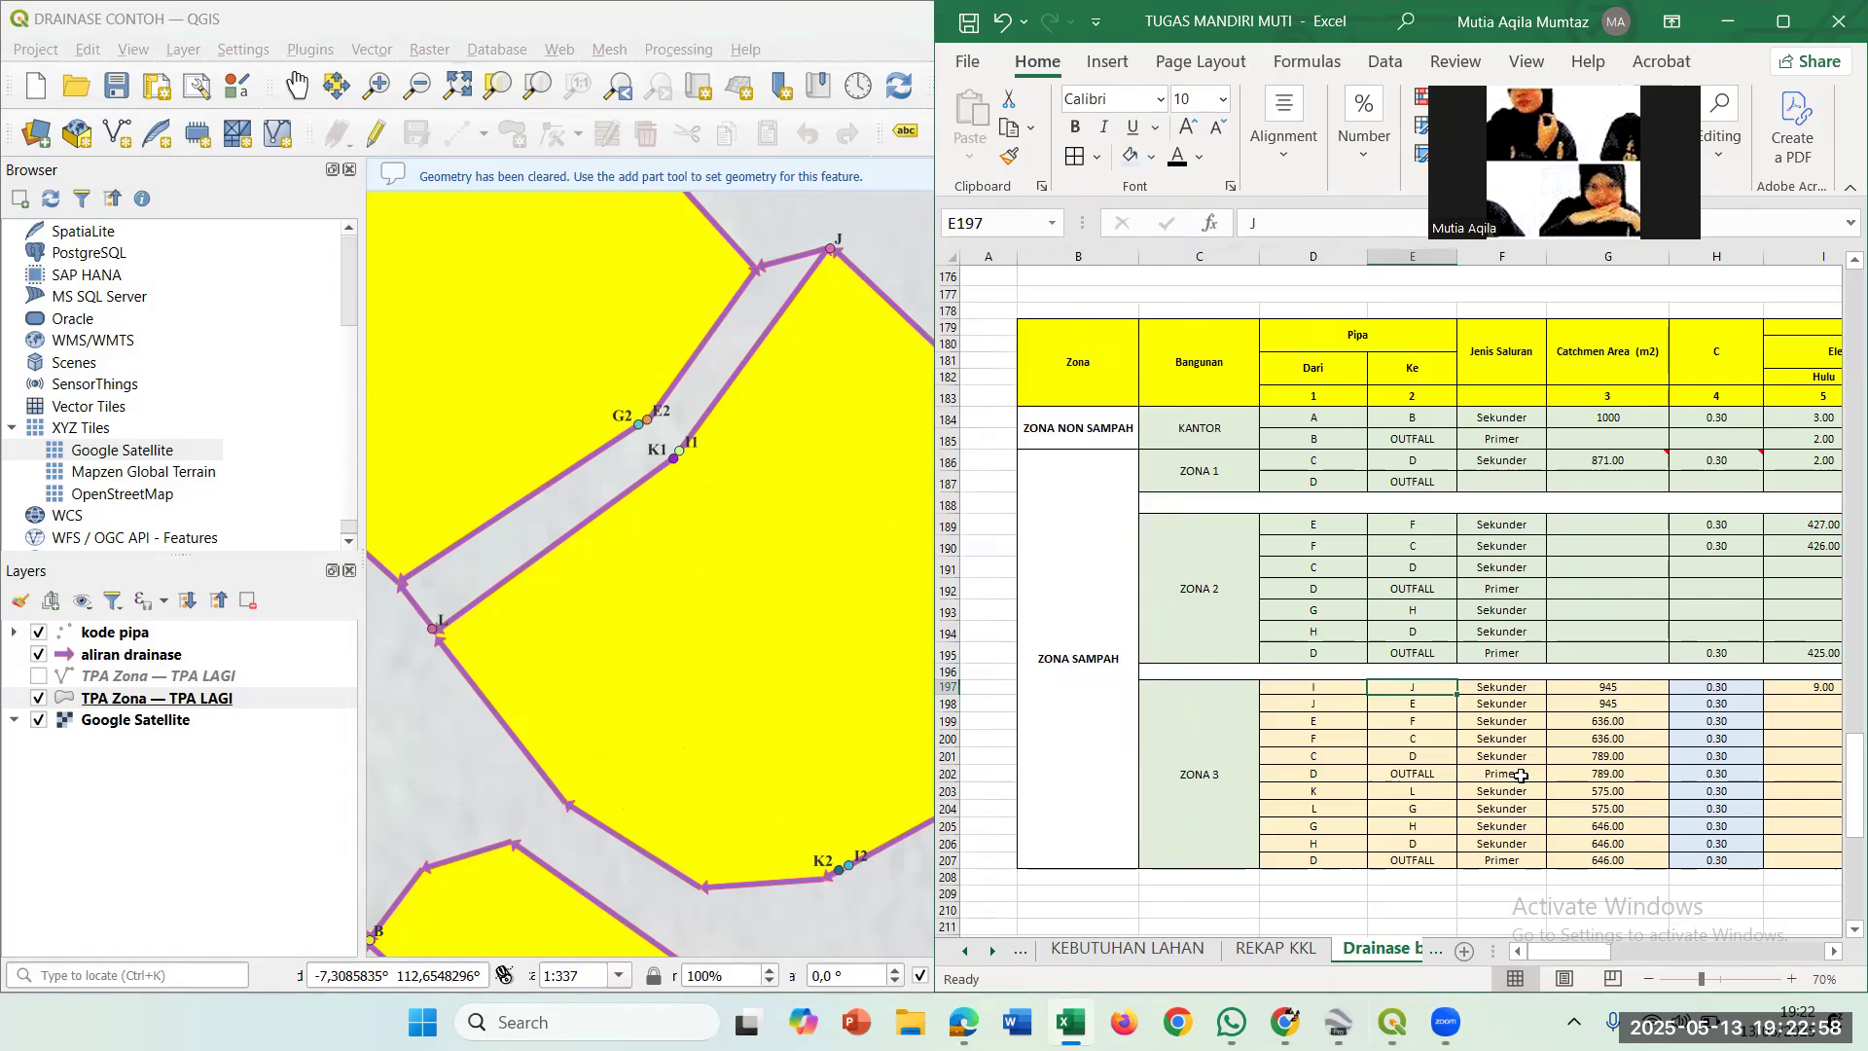
Enlarge the planning table and select the Dari cell of the first ZONA 3 pipe.
scroll(1522, 776, "up", 3, "ctrl")
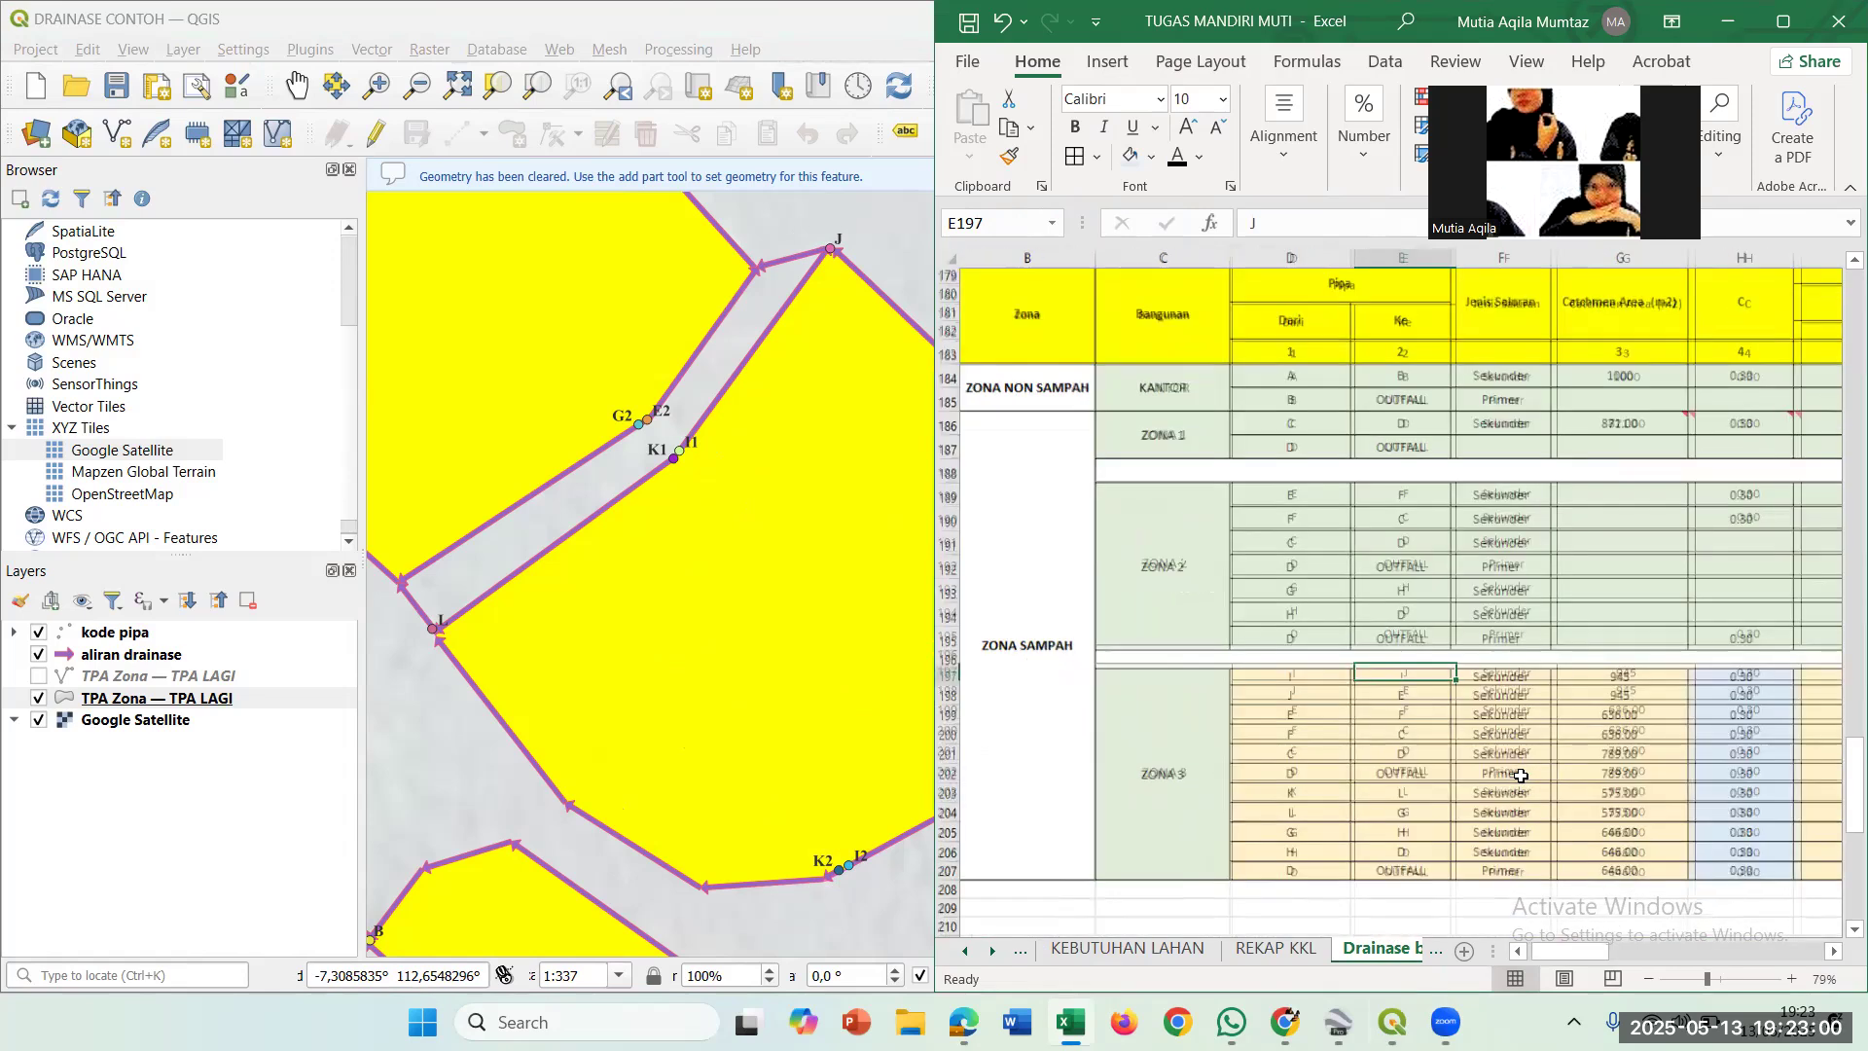
scroll(1337, 772, "up", 1, "ctrl")
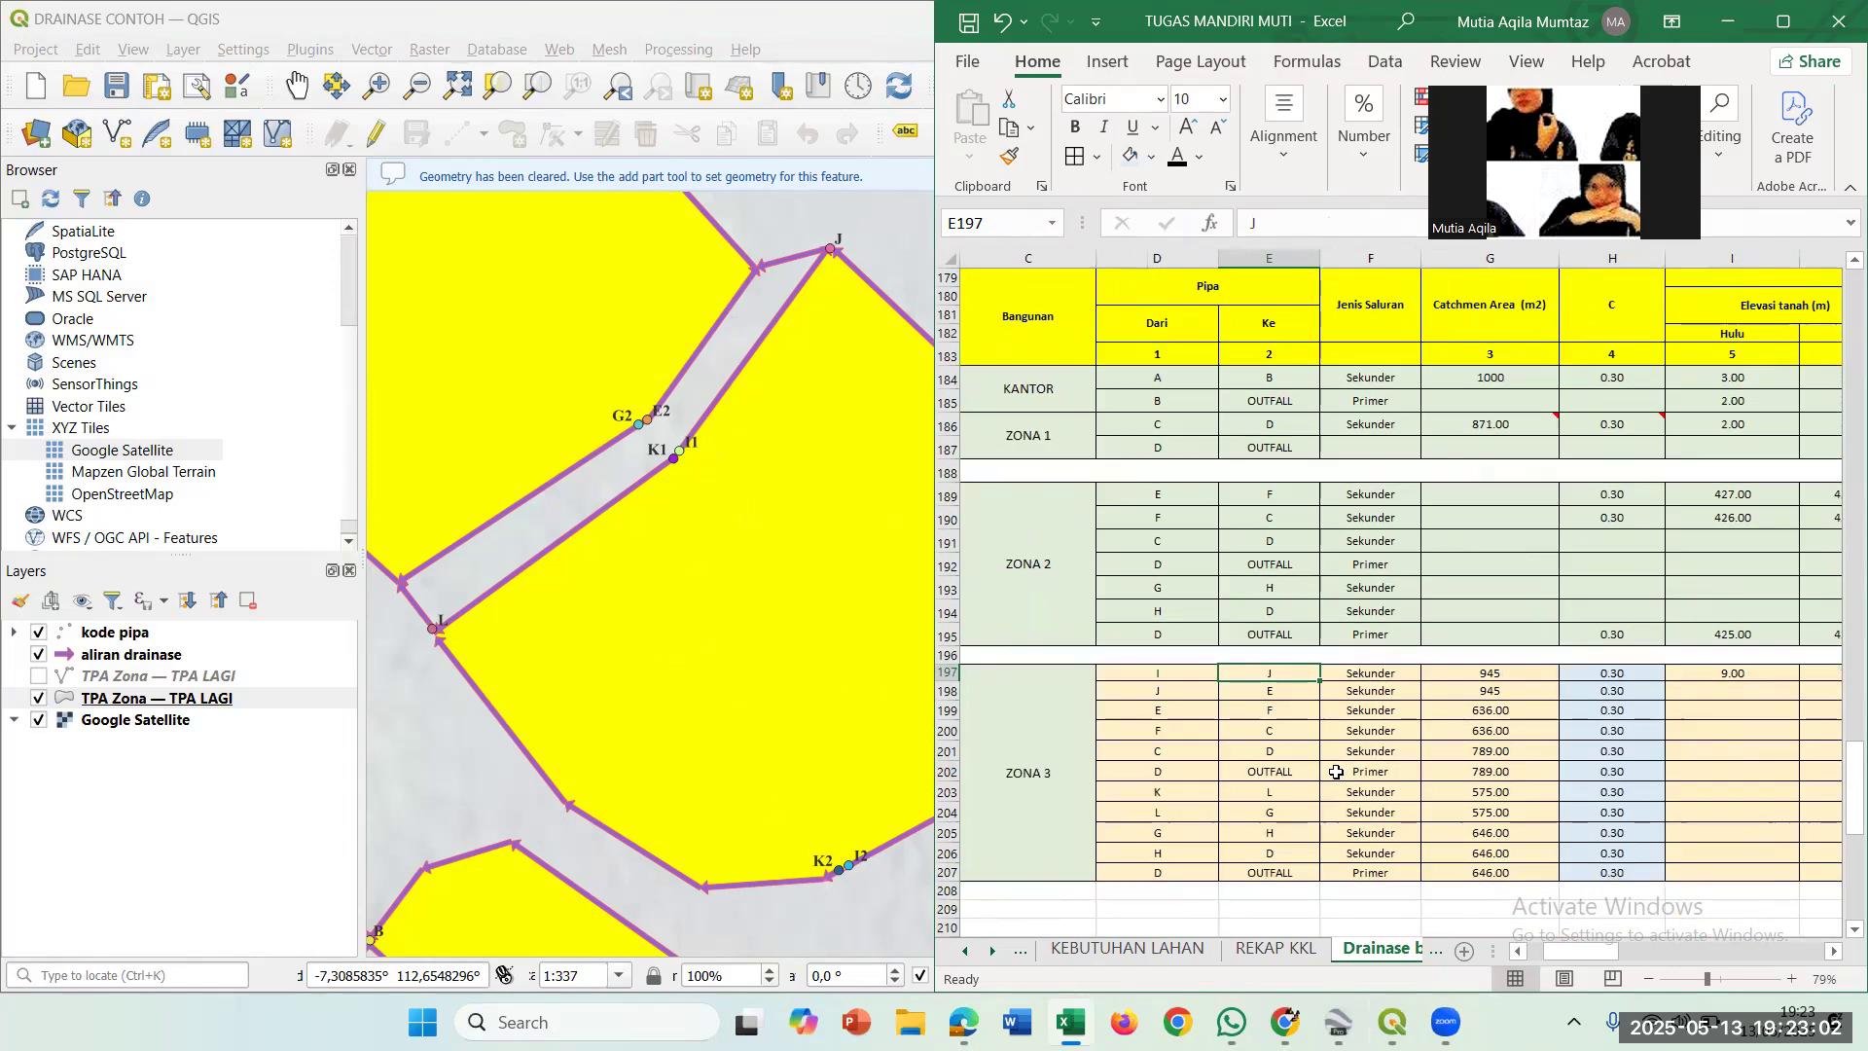
scroll(1337, 771, "up", 4, "ctrl")
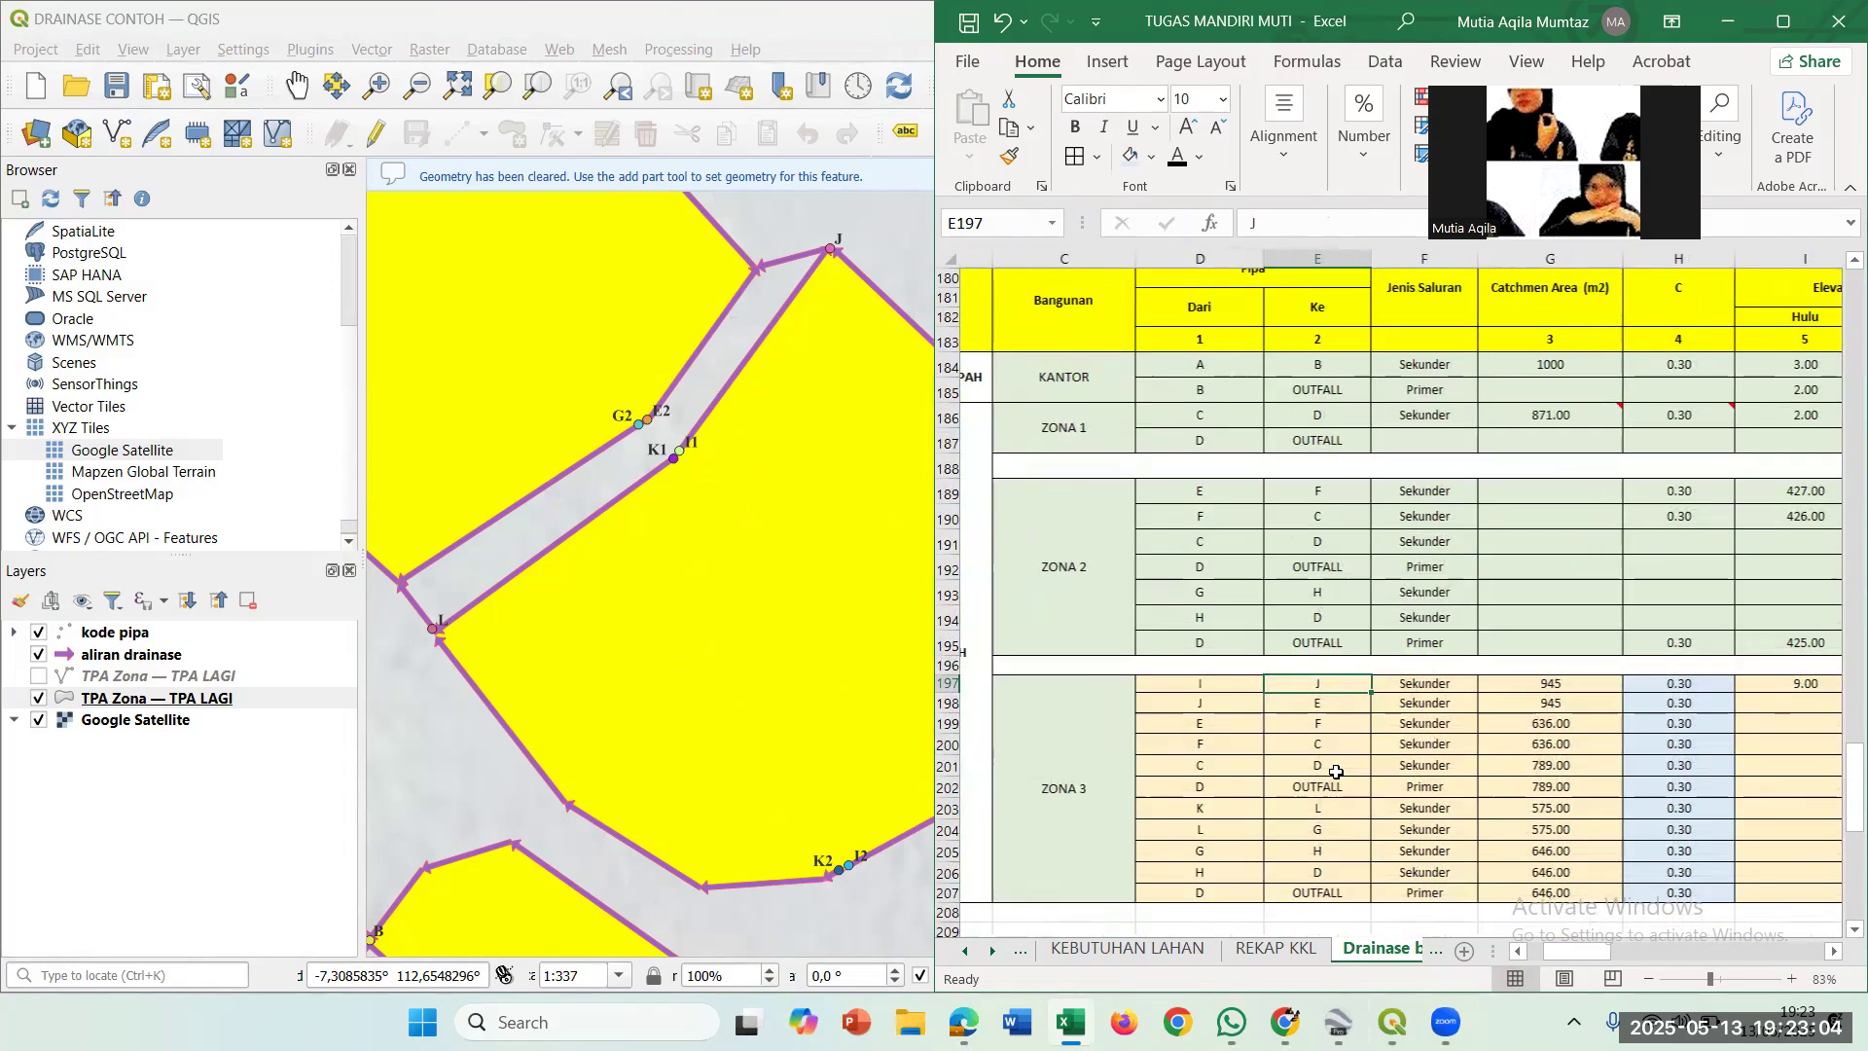
left_click(1197, 683)
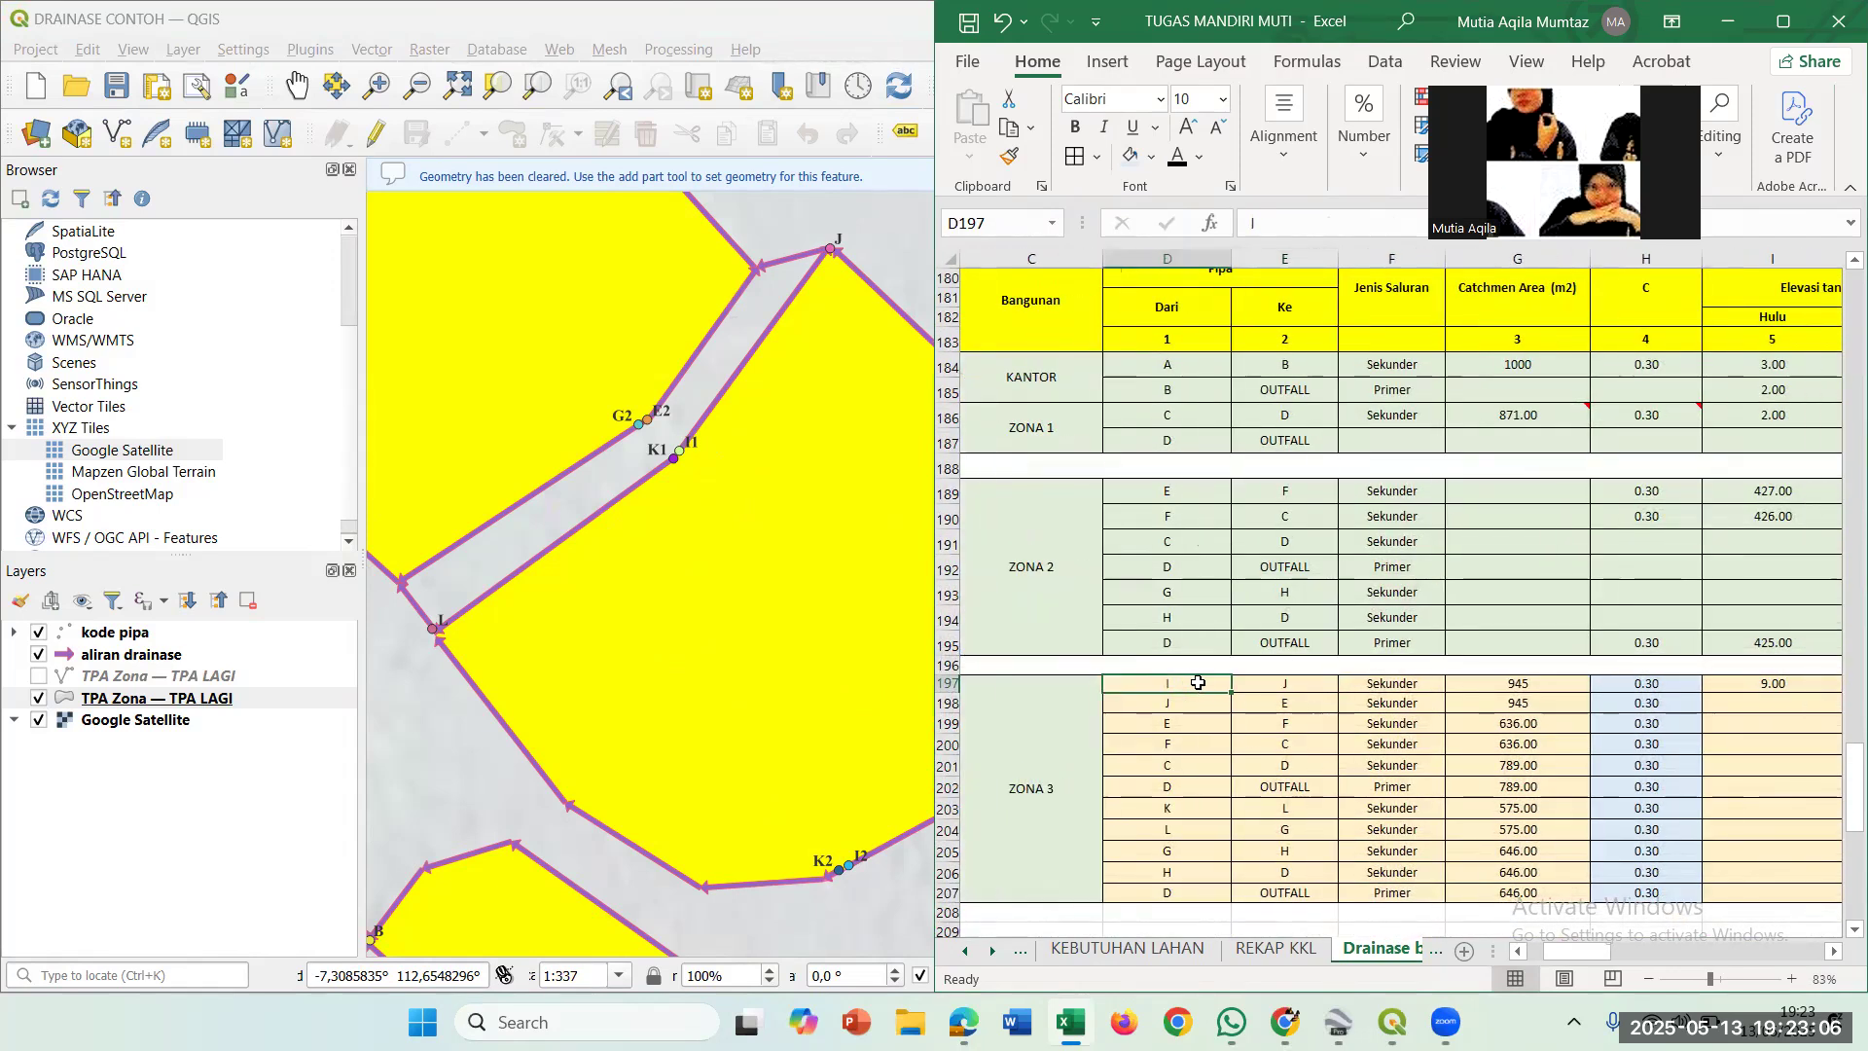
Trace the ZONA 3 pipe sequence from I through J, E, F, C and D to OUTFALL in the table, discarding any stray map measurement.
left_click(1250, 681)
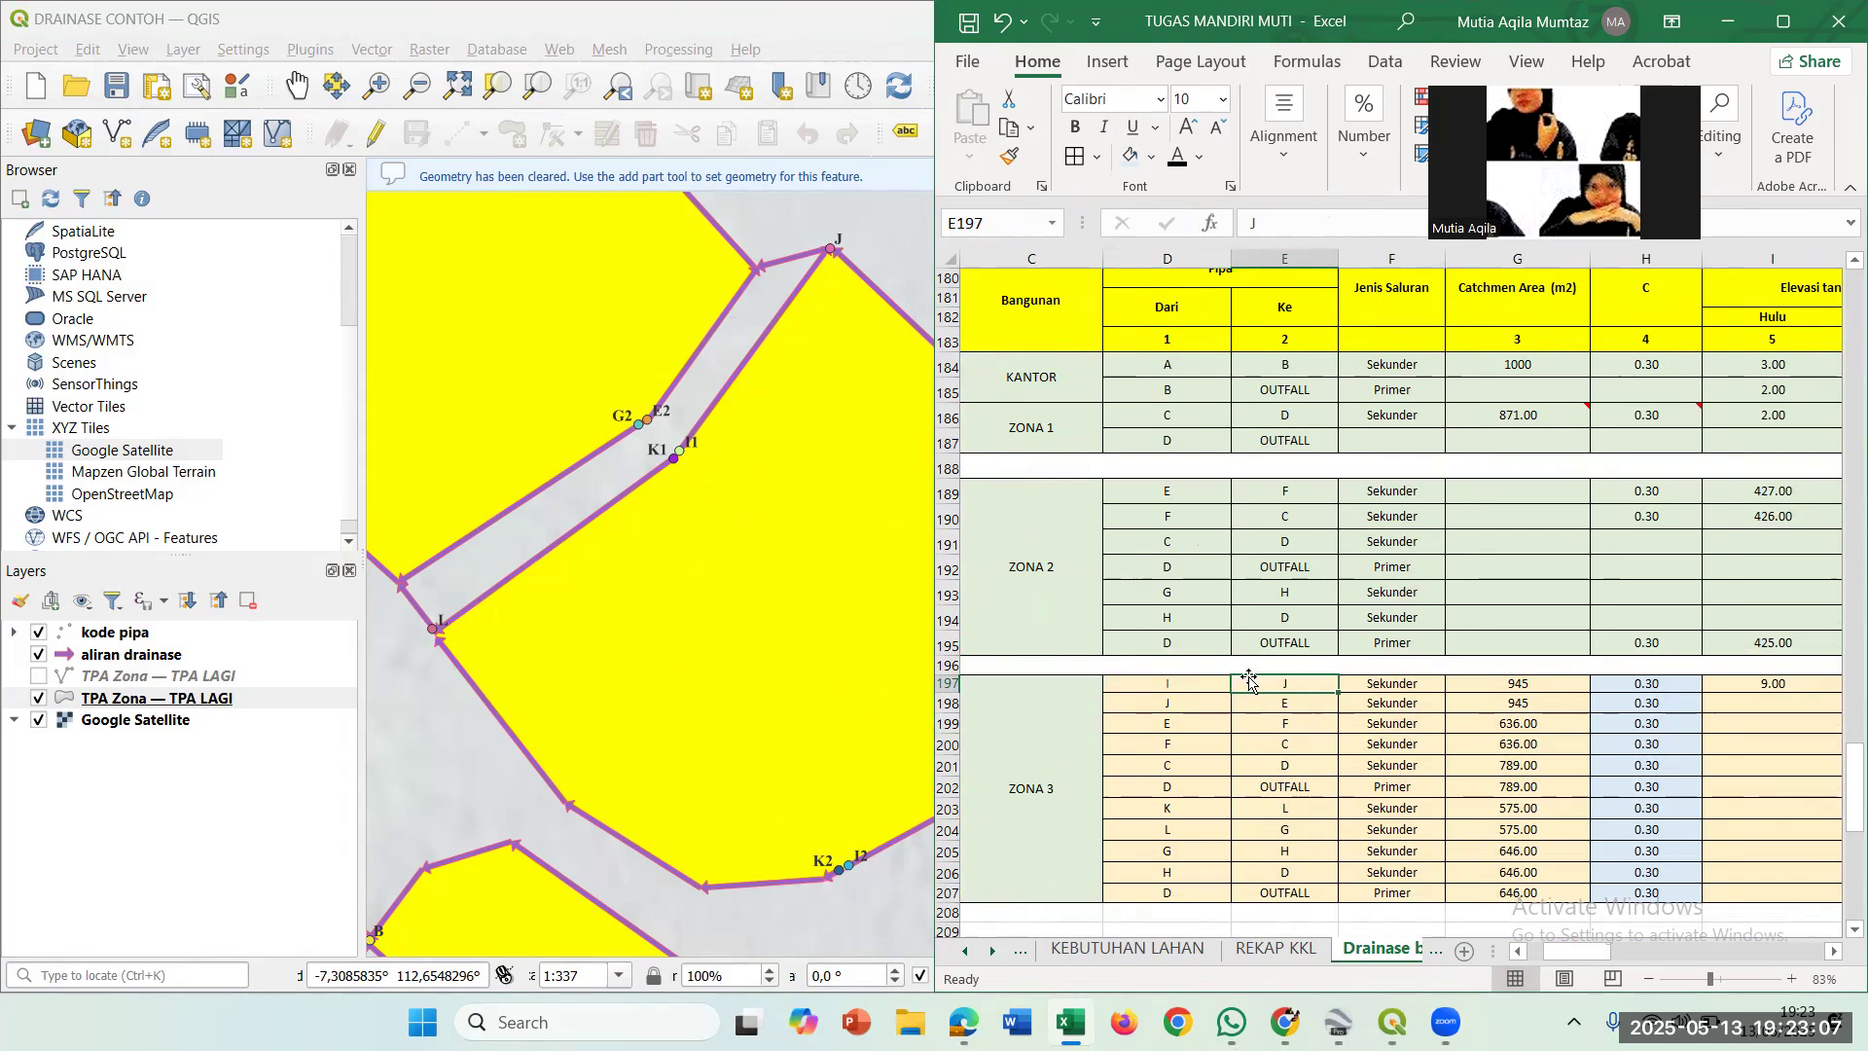
left_click(1188, 711)
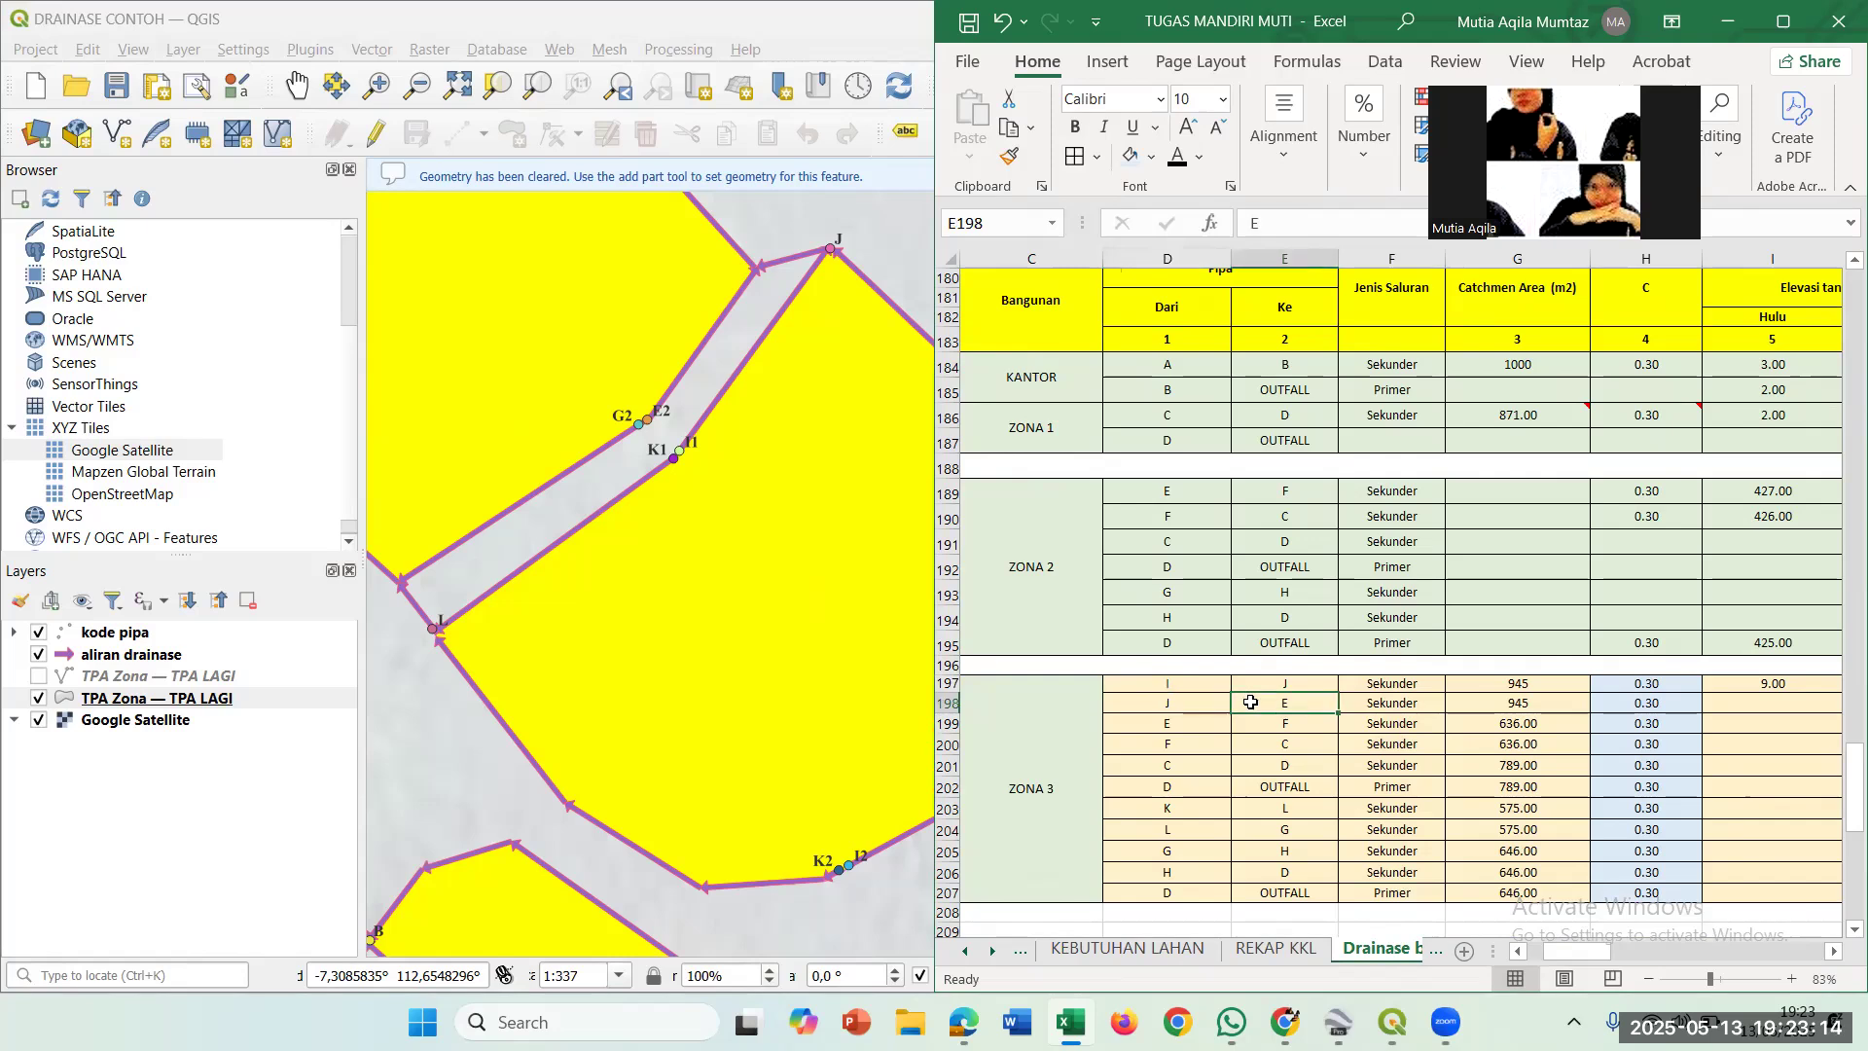
left_click(1199, 730)
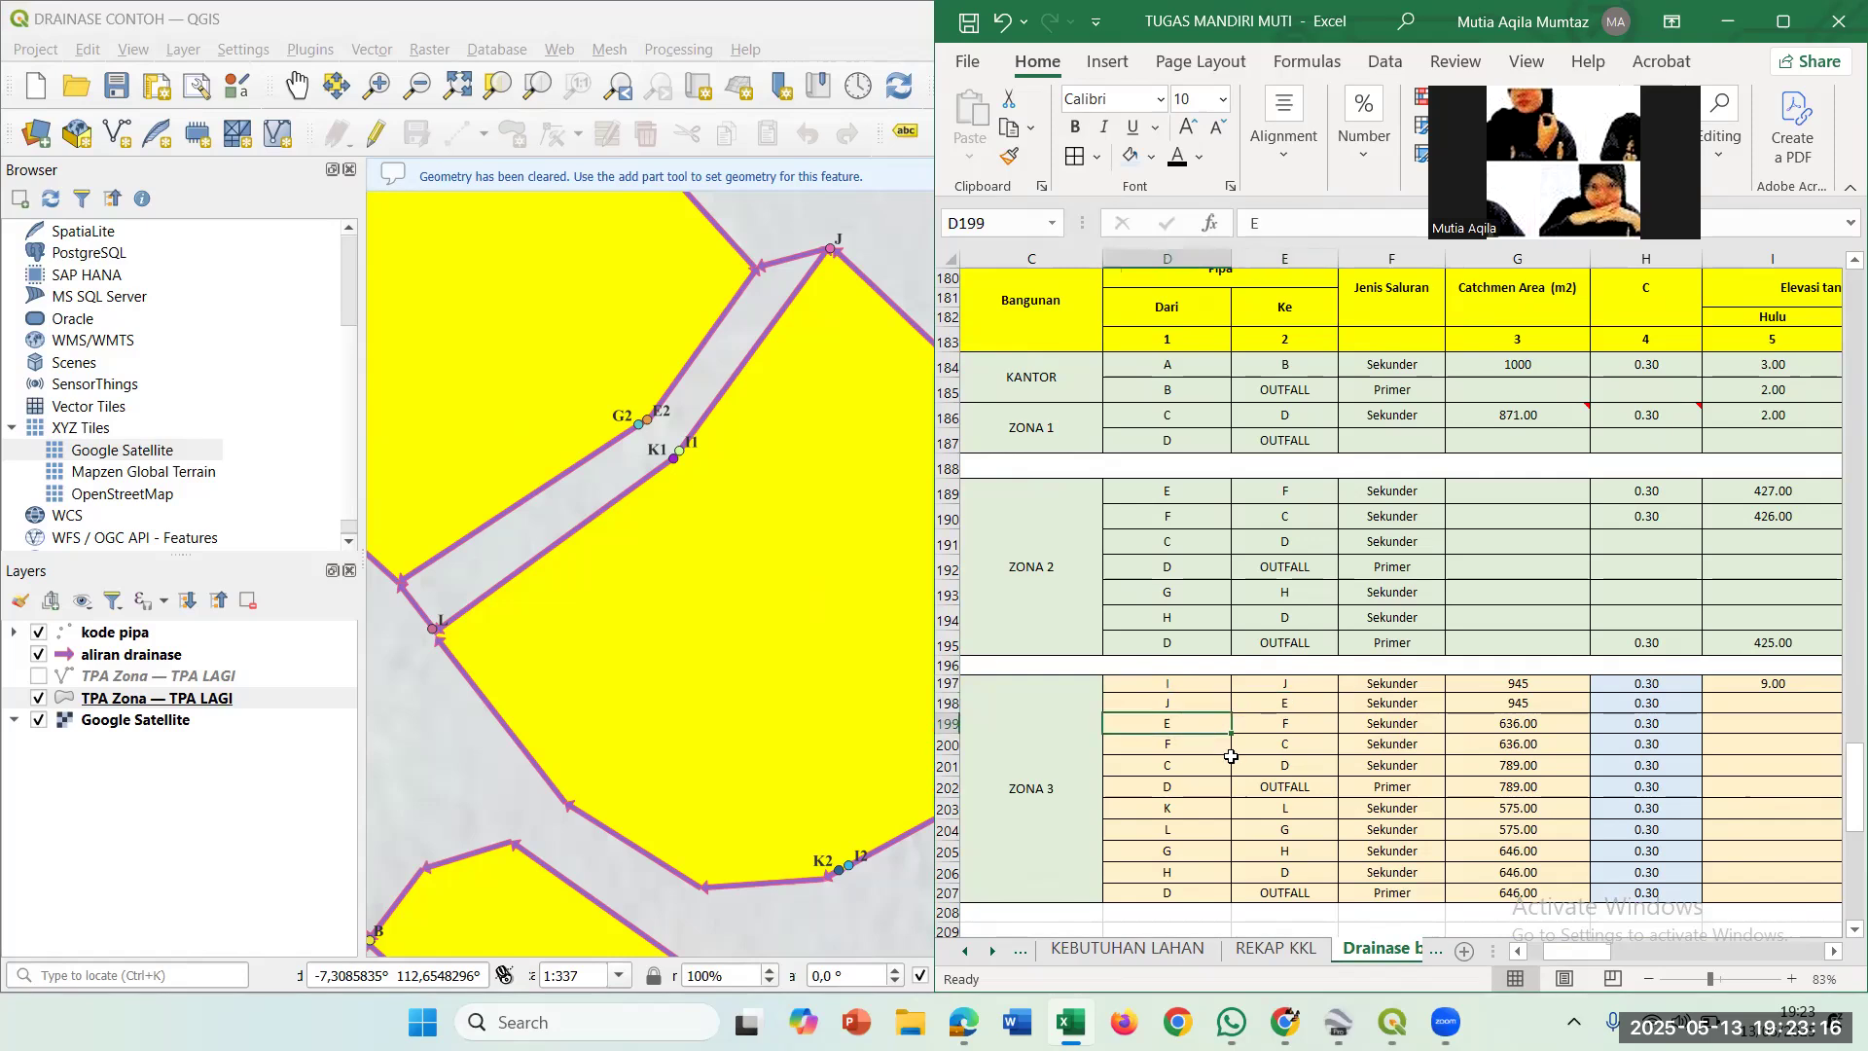
left_click(1221, 768)
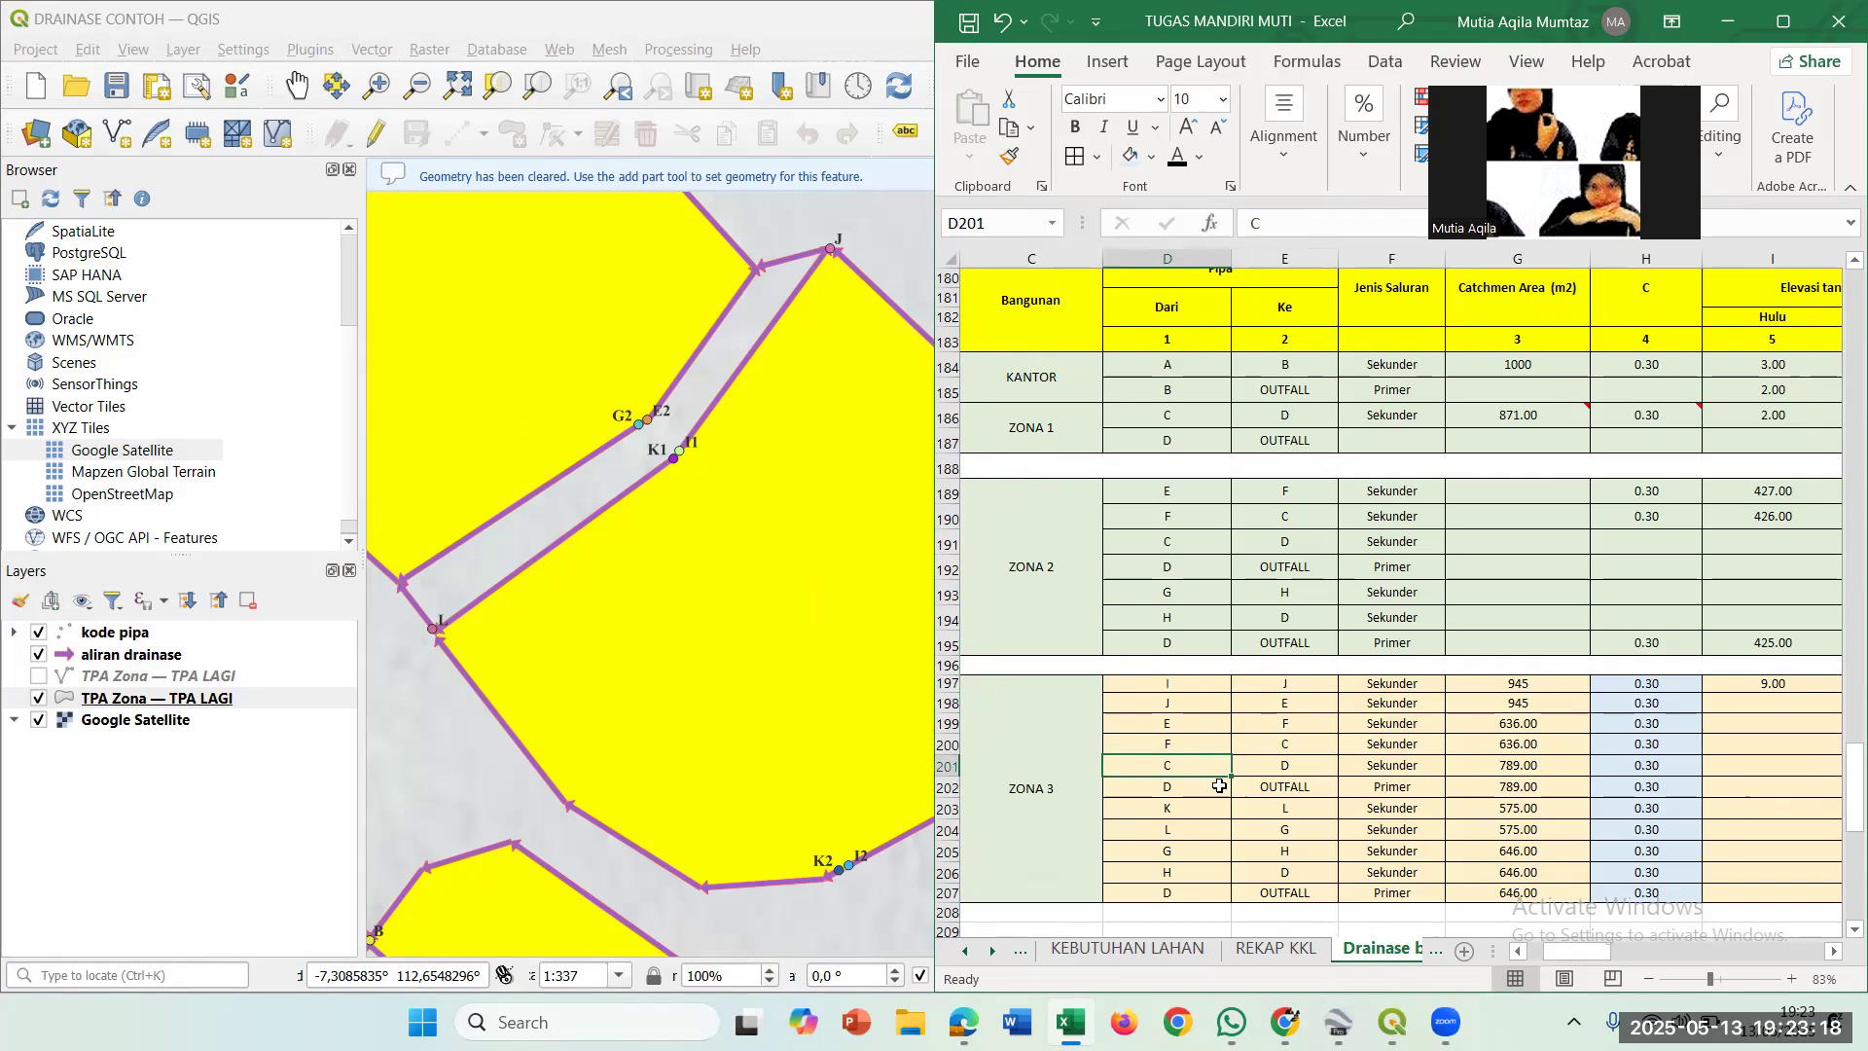
left_click(1259, 786)
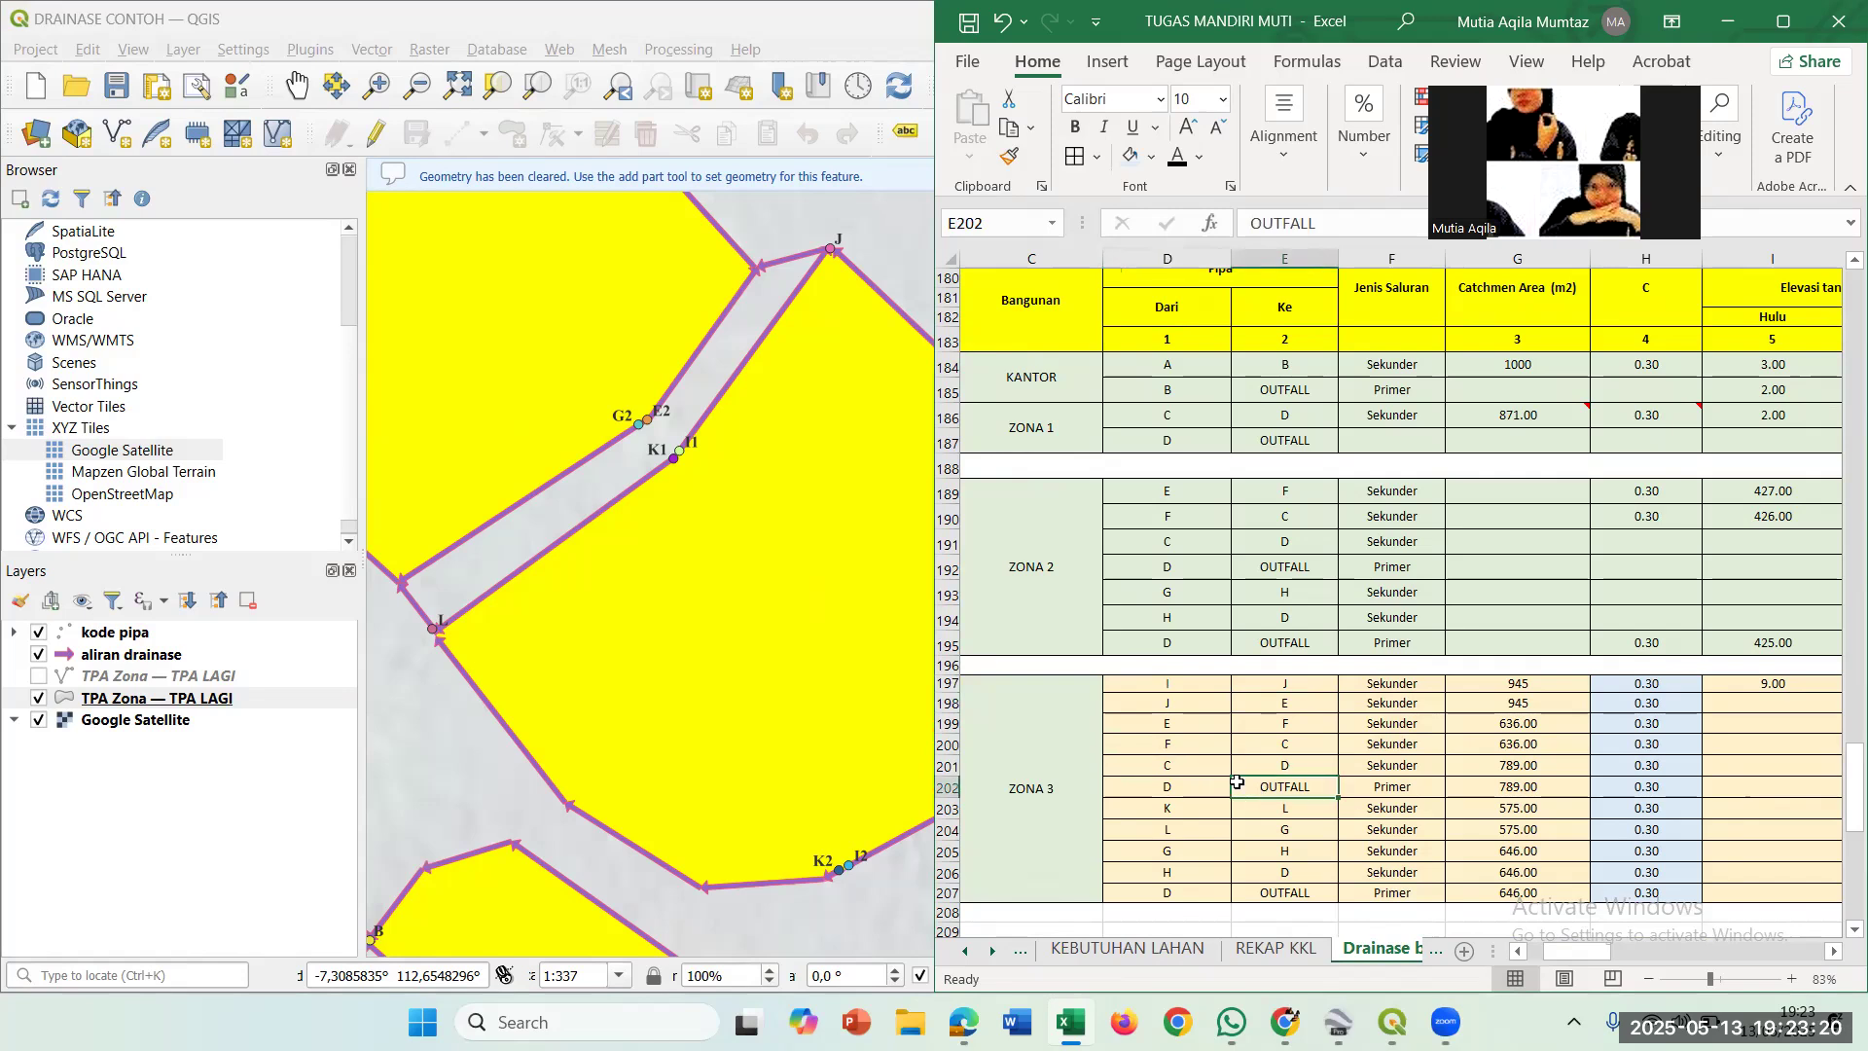
left_click(770, 434)
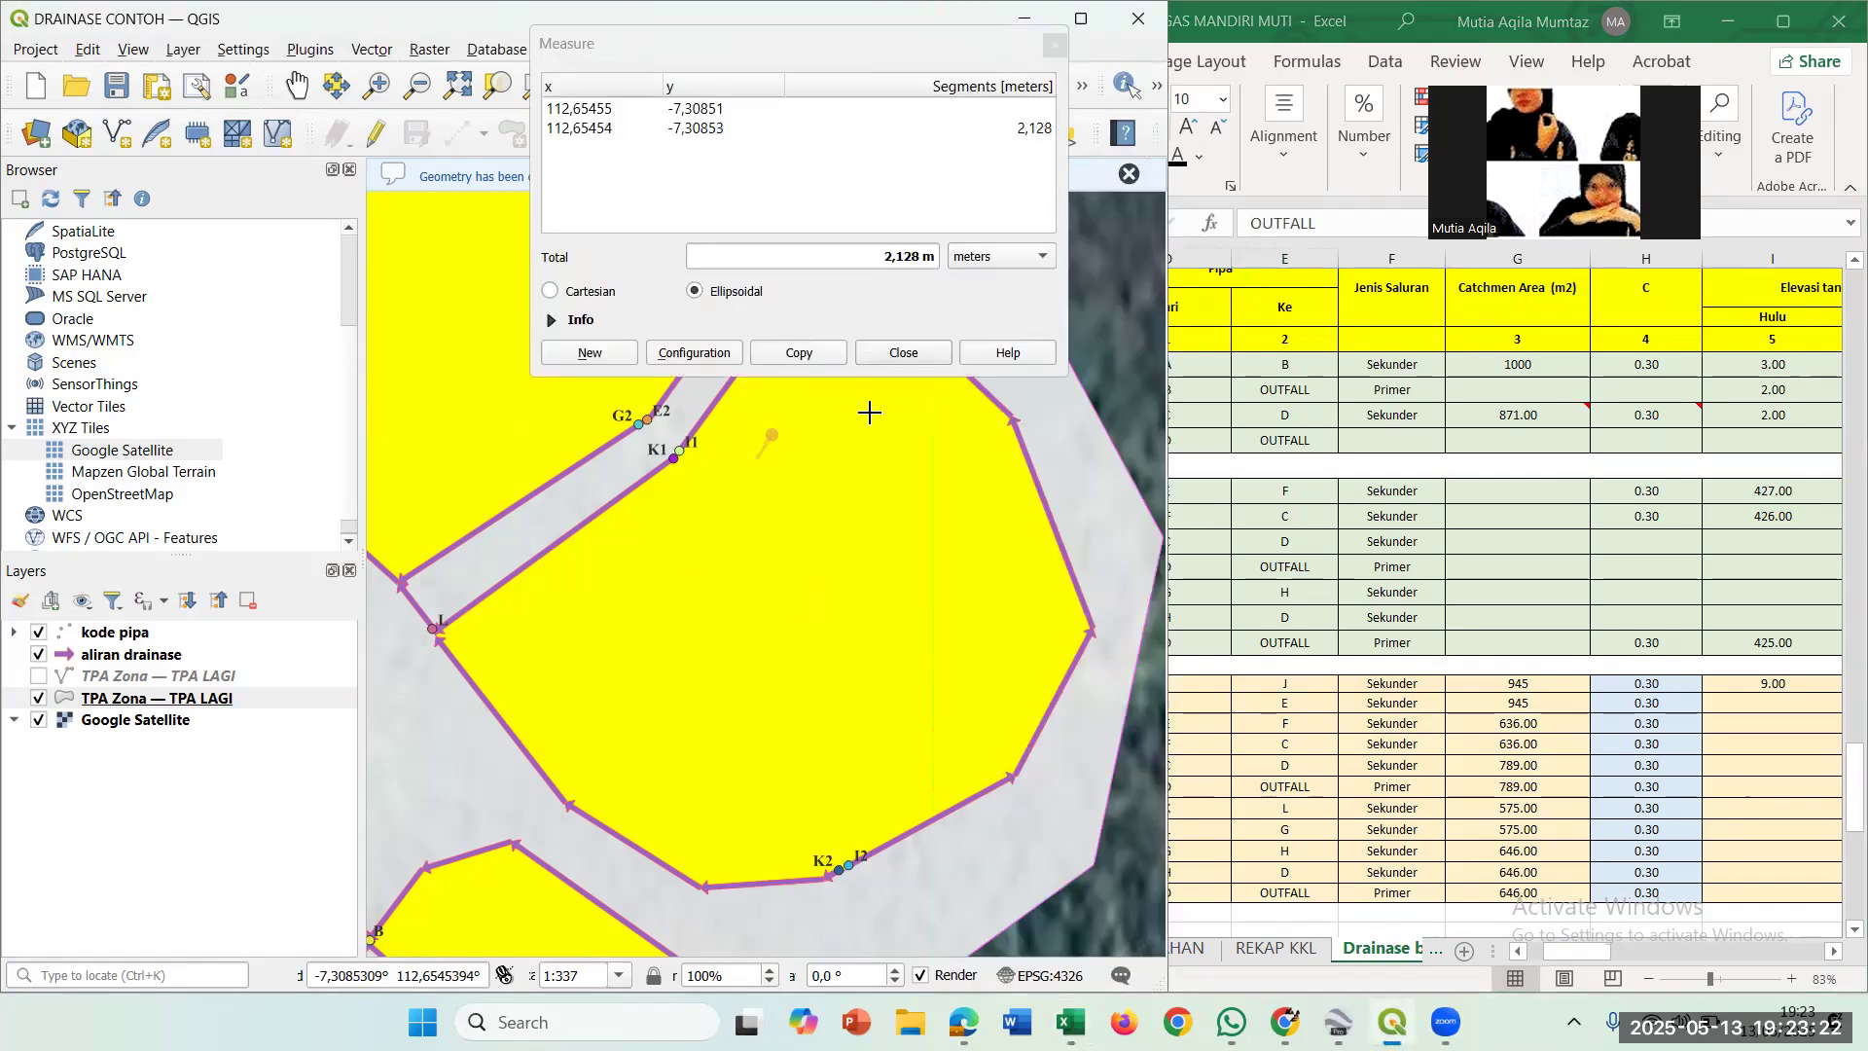
left_click(948, 349)
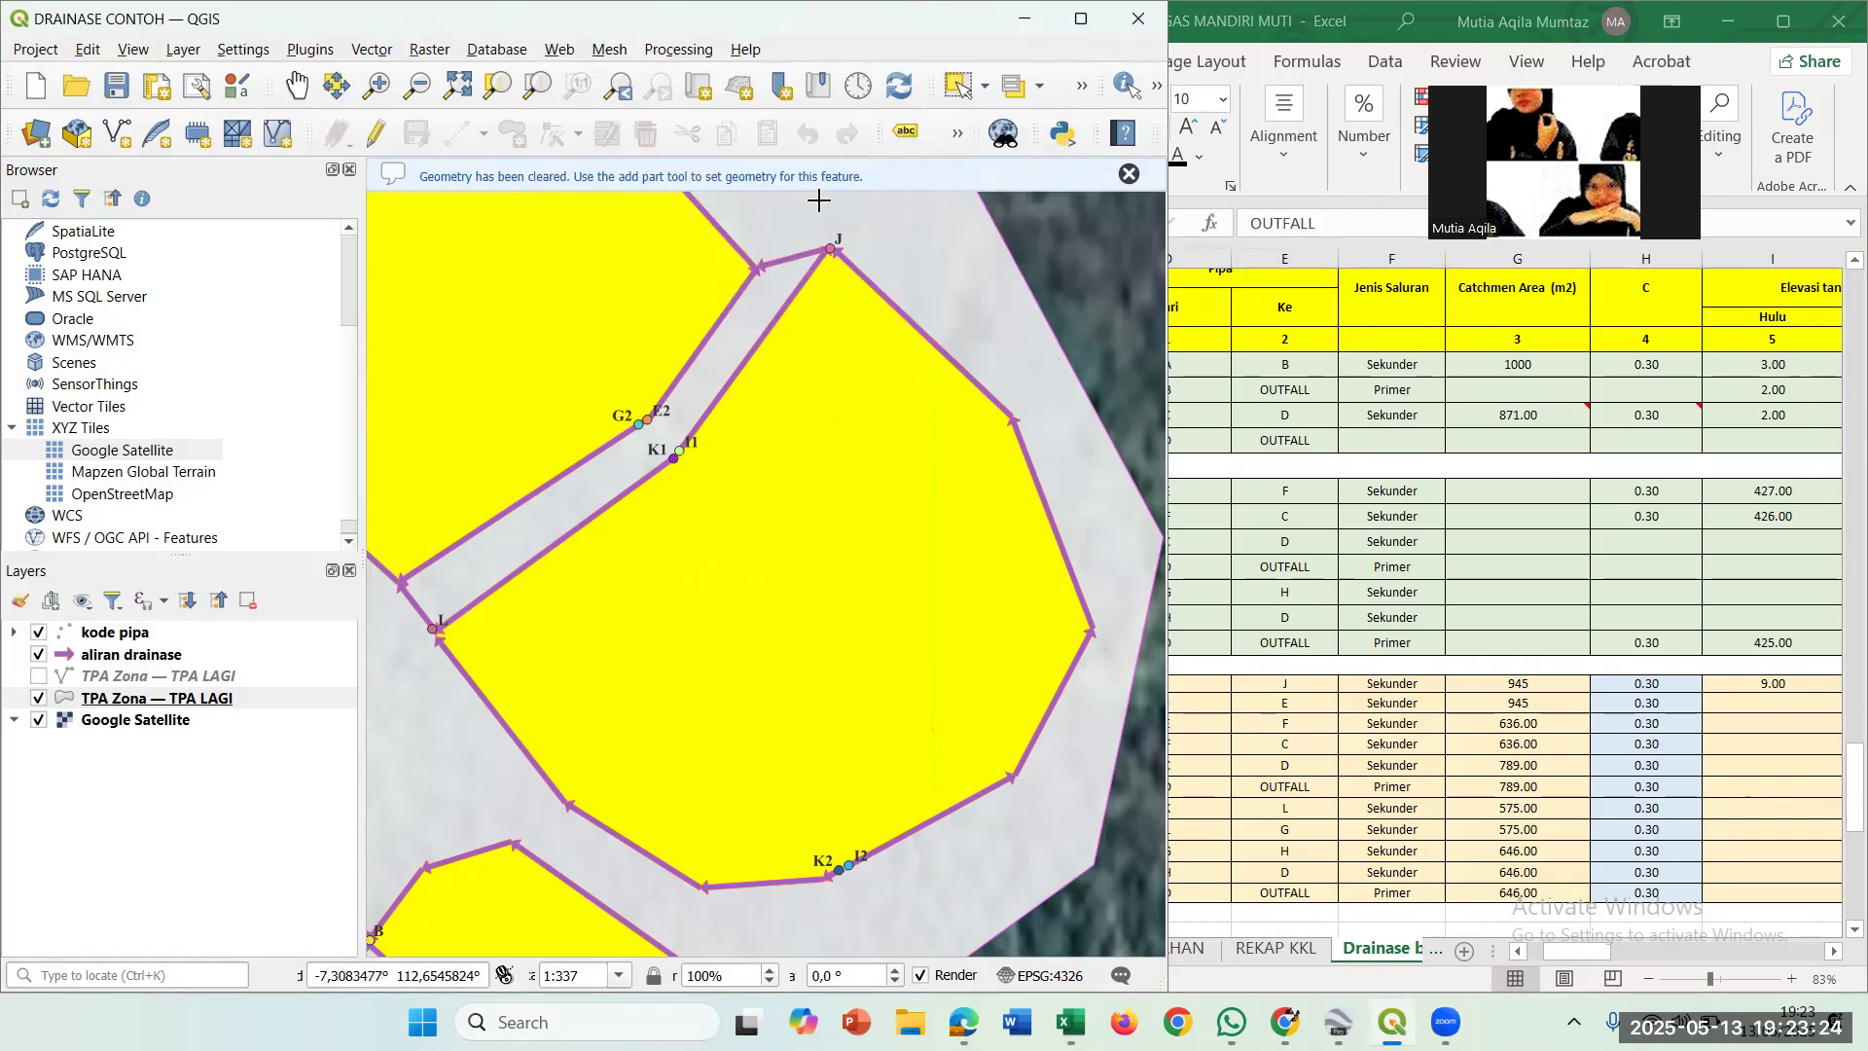
left_click(1333, 687)
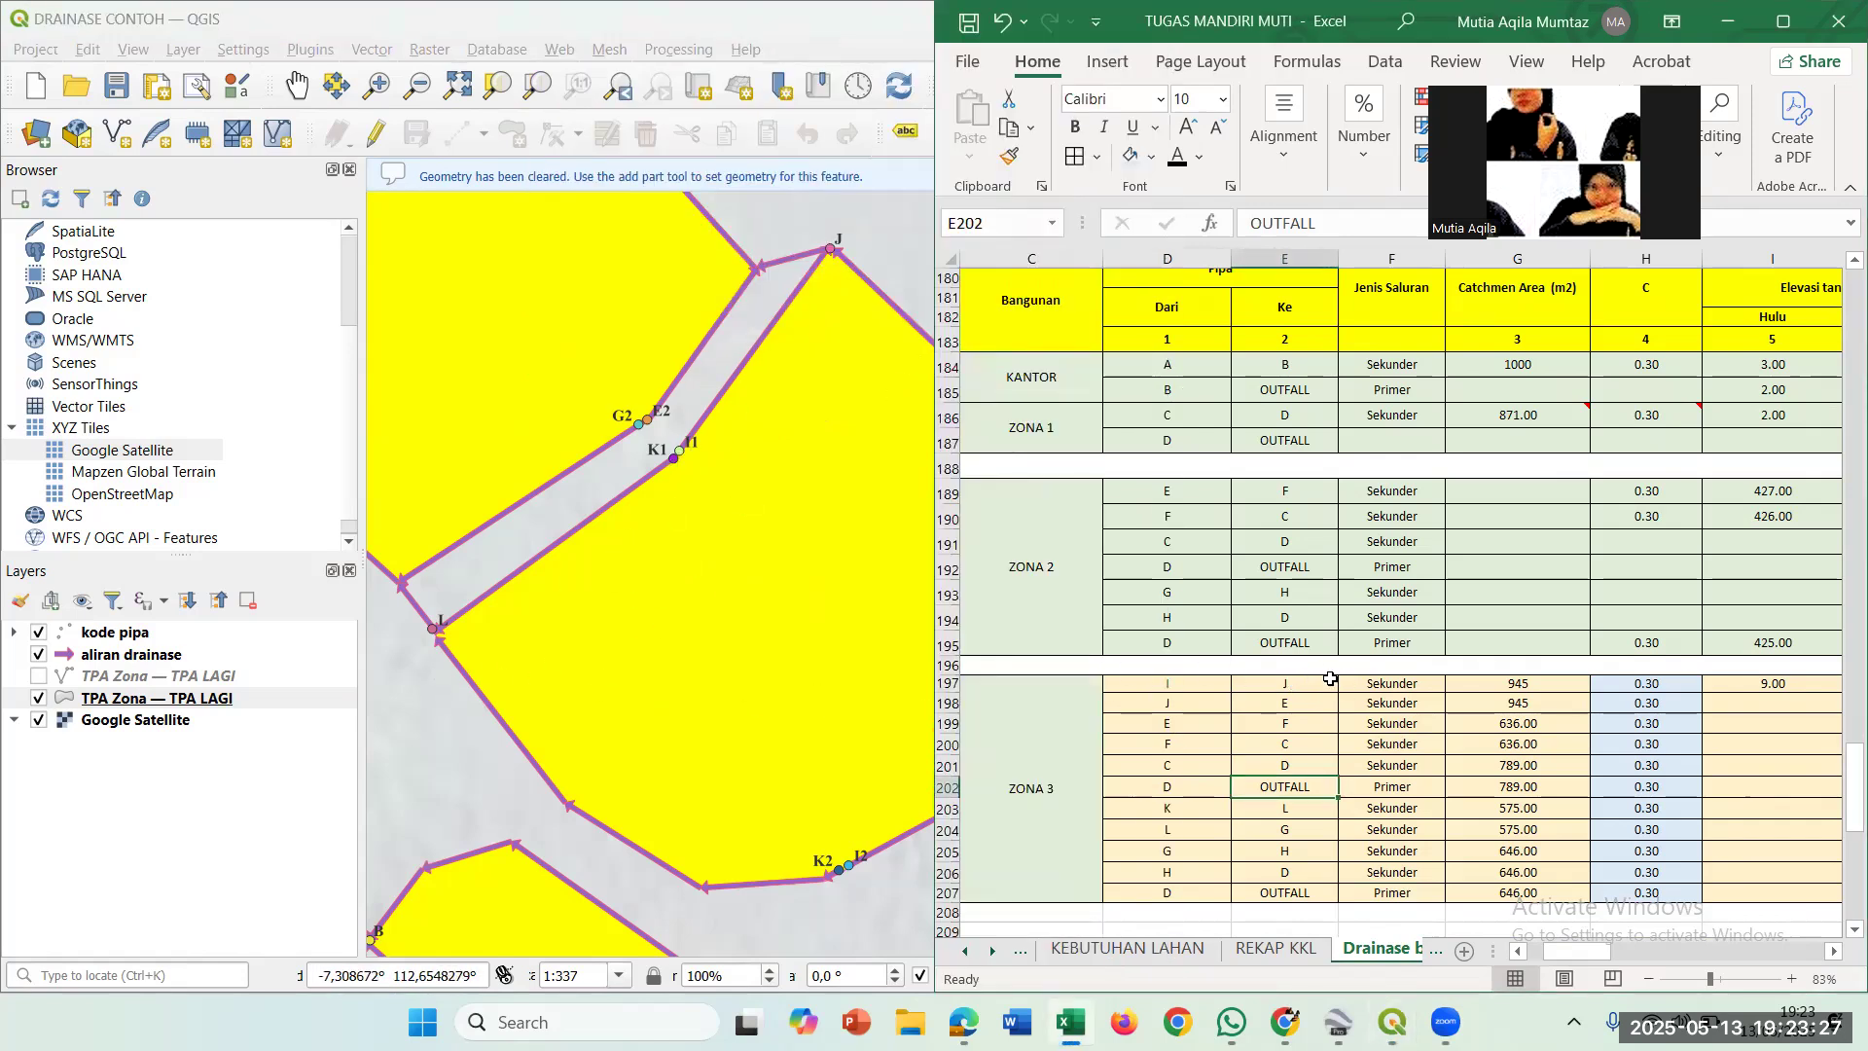
Review the Jenis Saluran entries for the ZONA 3 pipes, bringing the Elevasi tanah columns into view.
left_click(1373, 743)
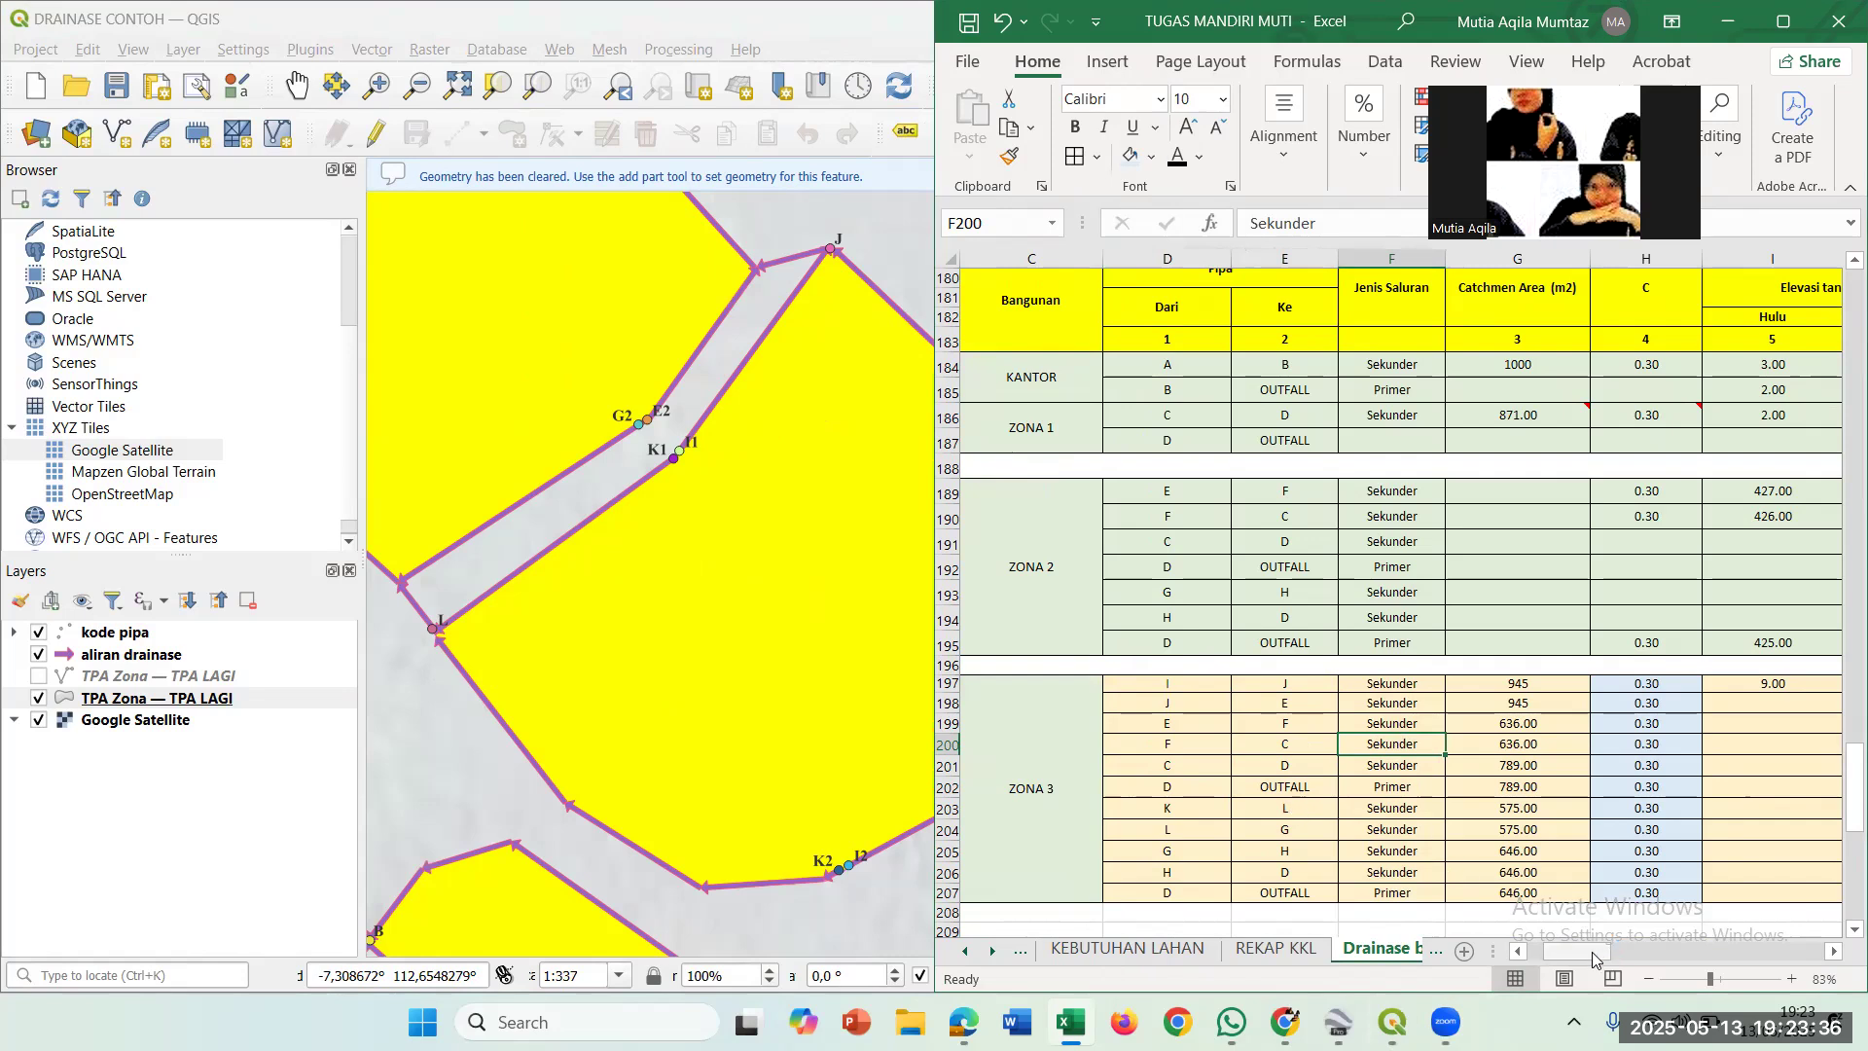
left_click_drag(1593, 961, 1596, 957)
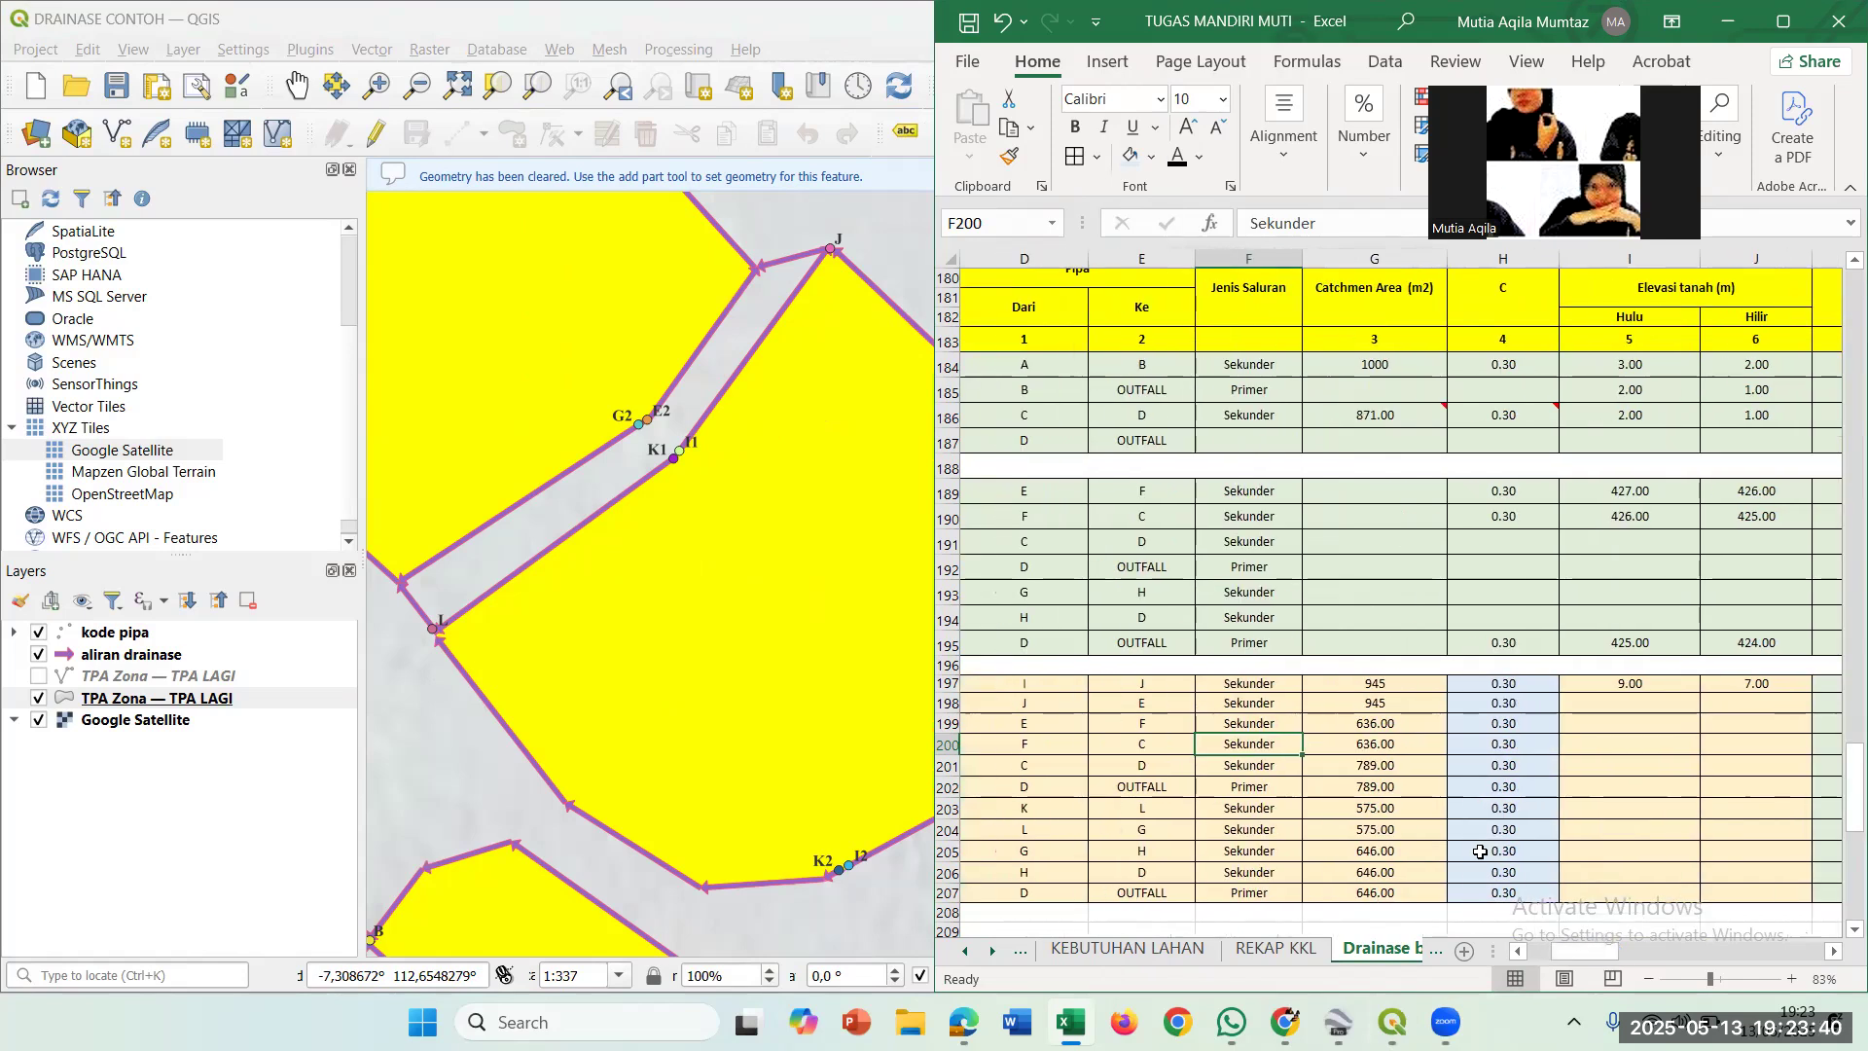
left_click(1241, 704)
left_click(1246, 745)
left_click(1249, 808)
left_click(1253, 847)
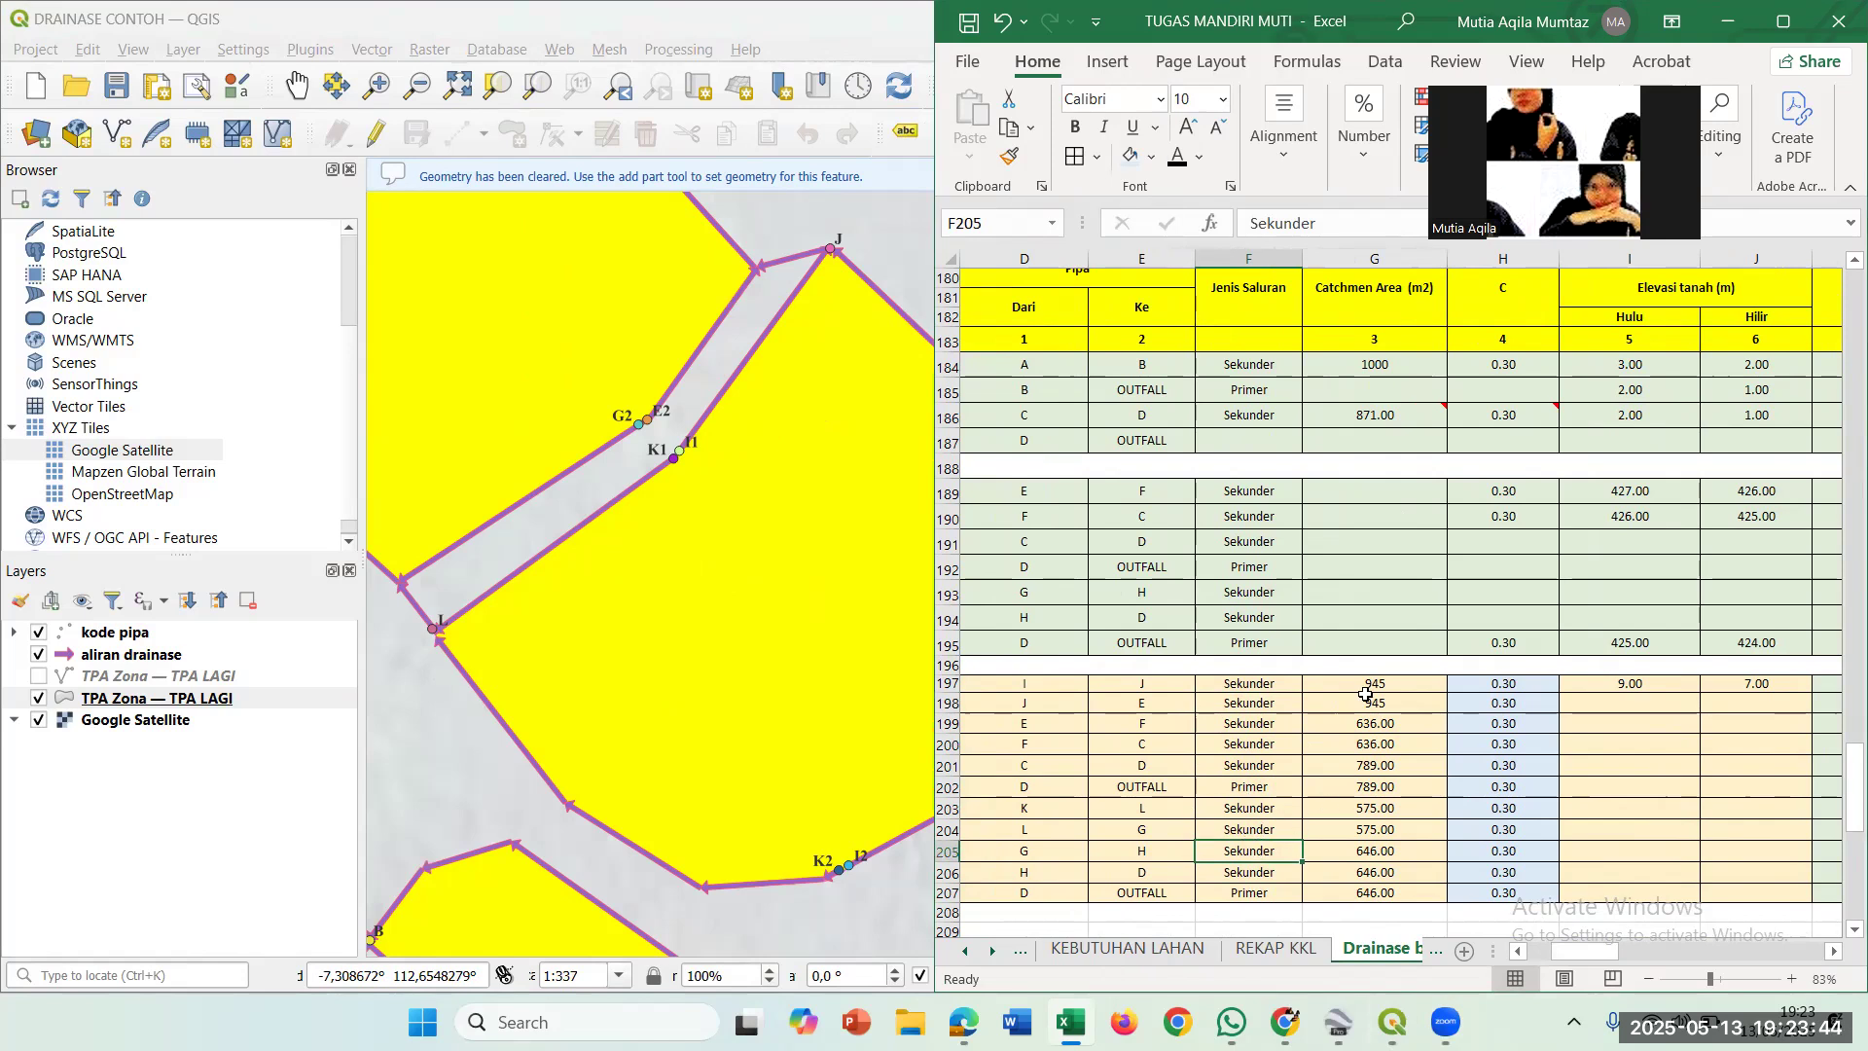
Review the Catchmen Area (m2) column and the comment on the ZONA 1 value, closing any stray map measurement.
mouse_move(1363, 284)
left_mouse_down()
mouse_move(1402, 704)
mouse_move(1355, 542)
mouse_move(1372, 435)
left_mouse_up()
left_click(1372, 435)
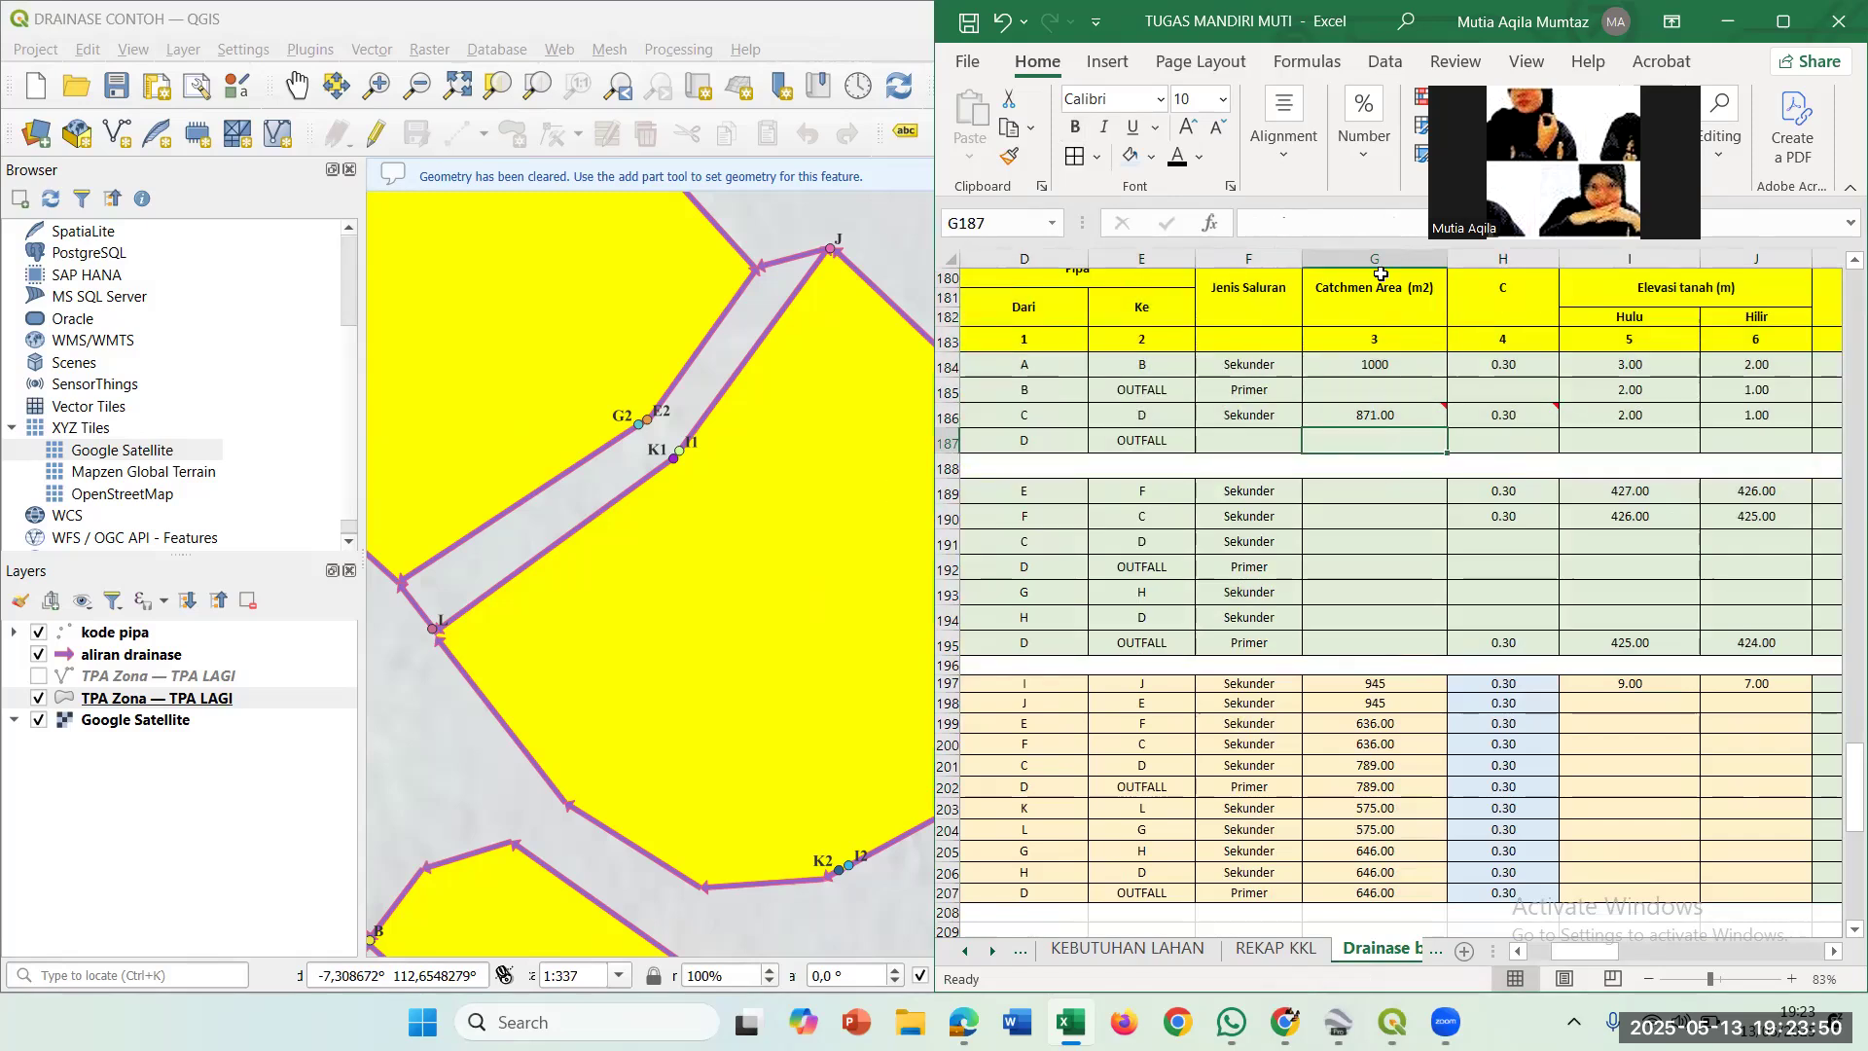
left_click(1369, 300)
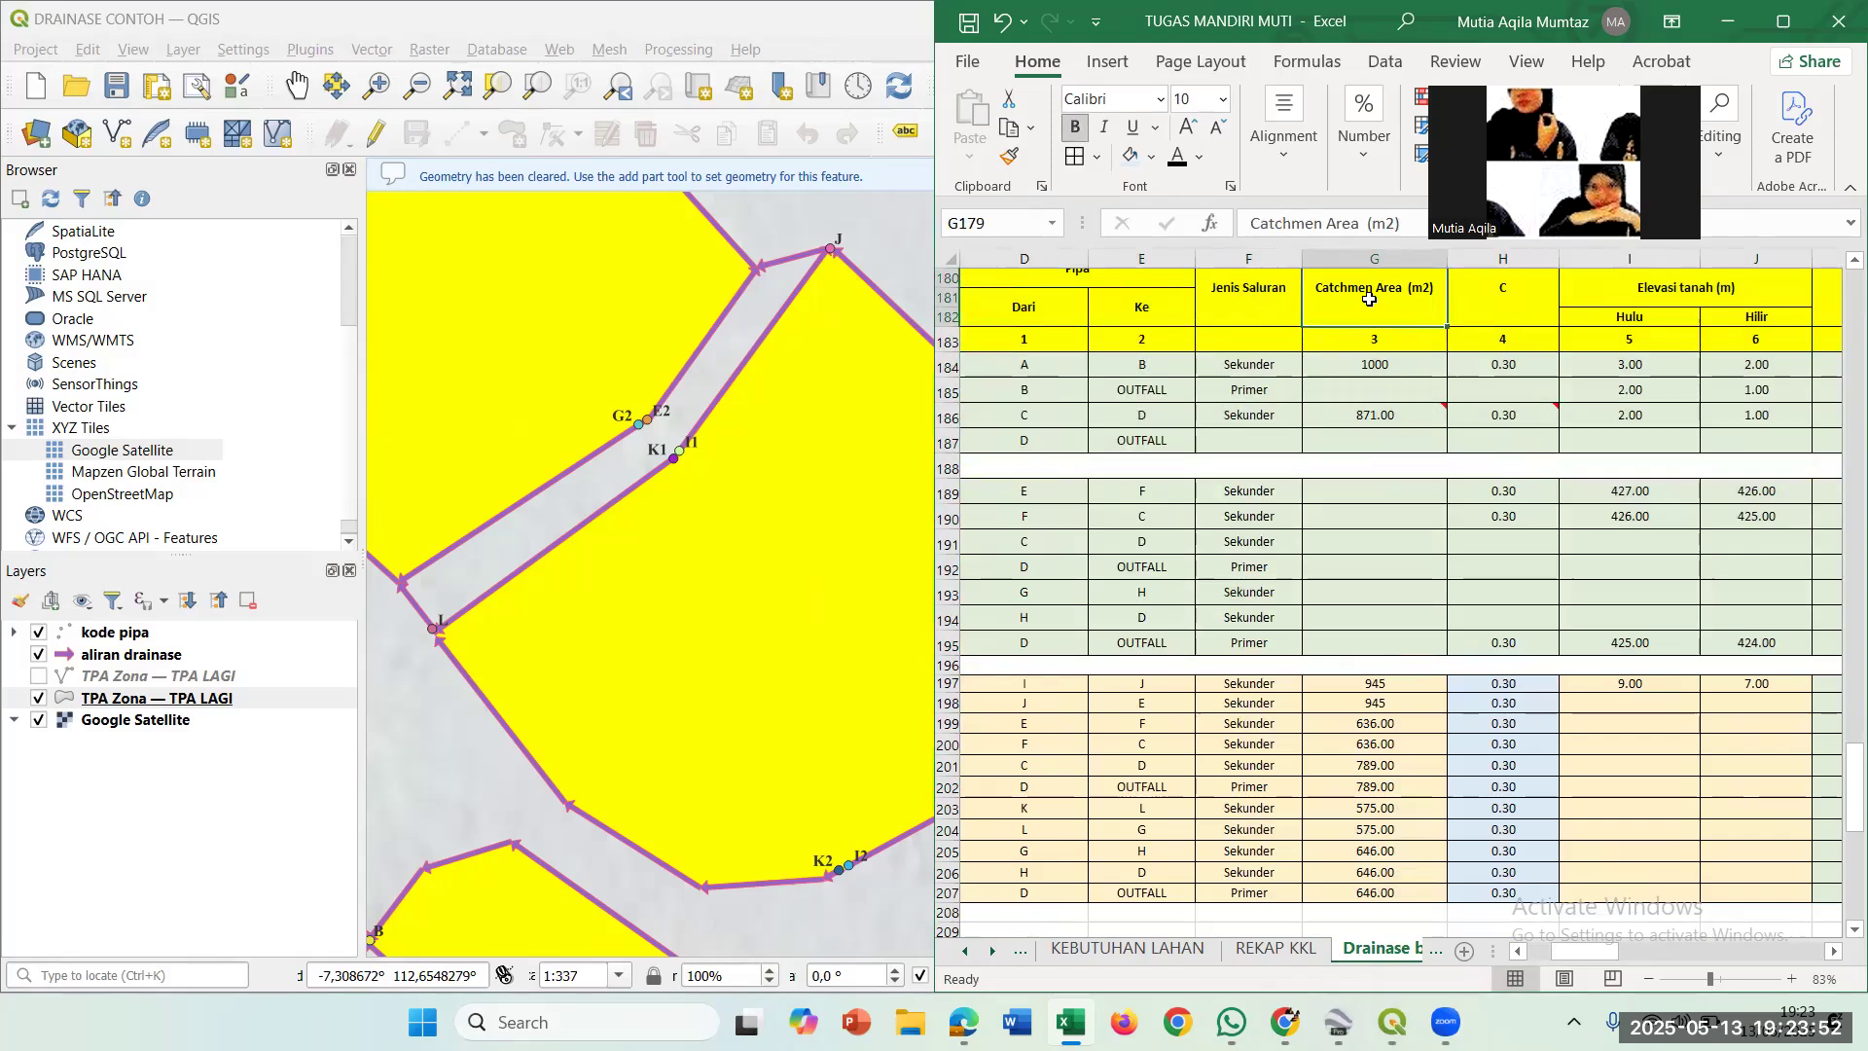
mouse_move(1397, 411)
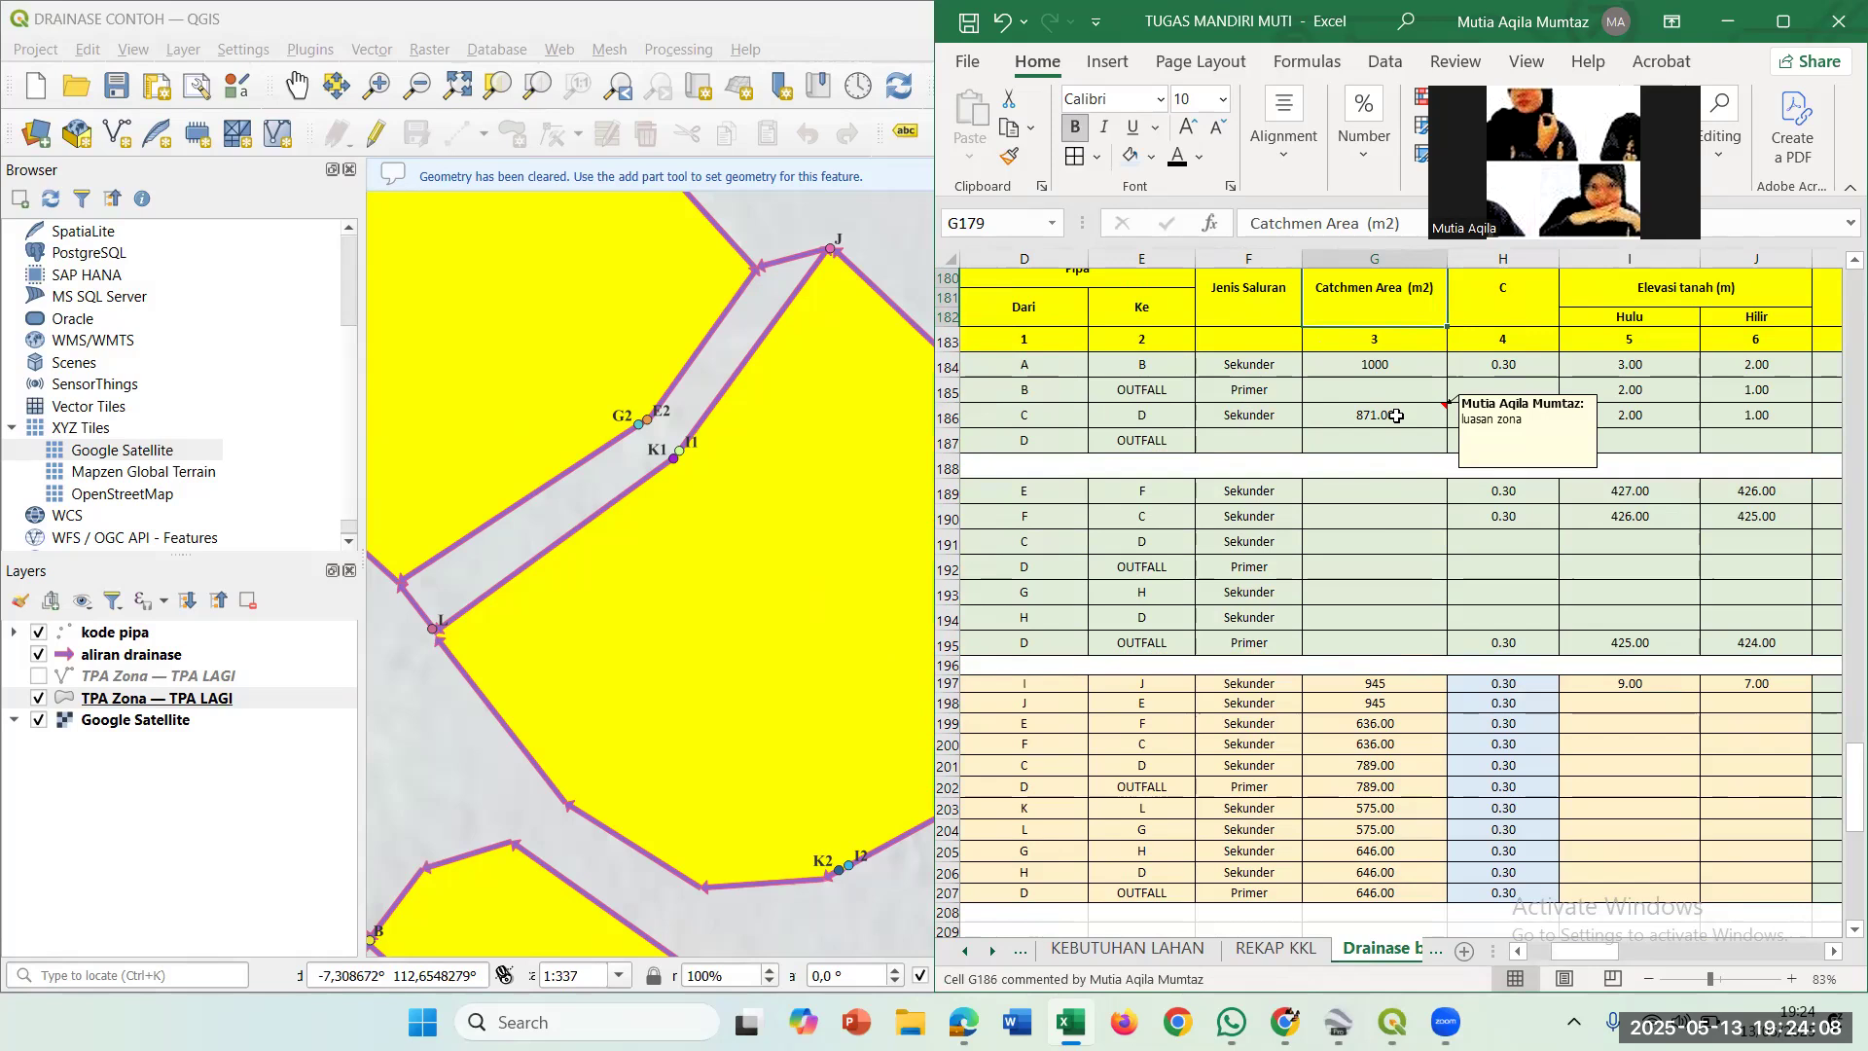
left_click(638, 514)
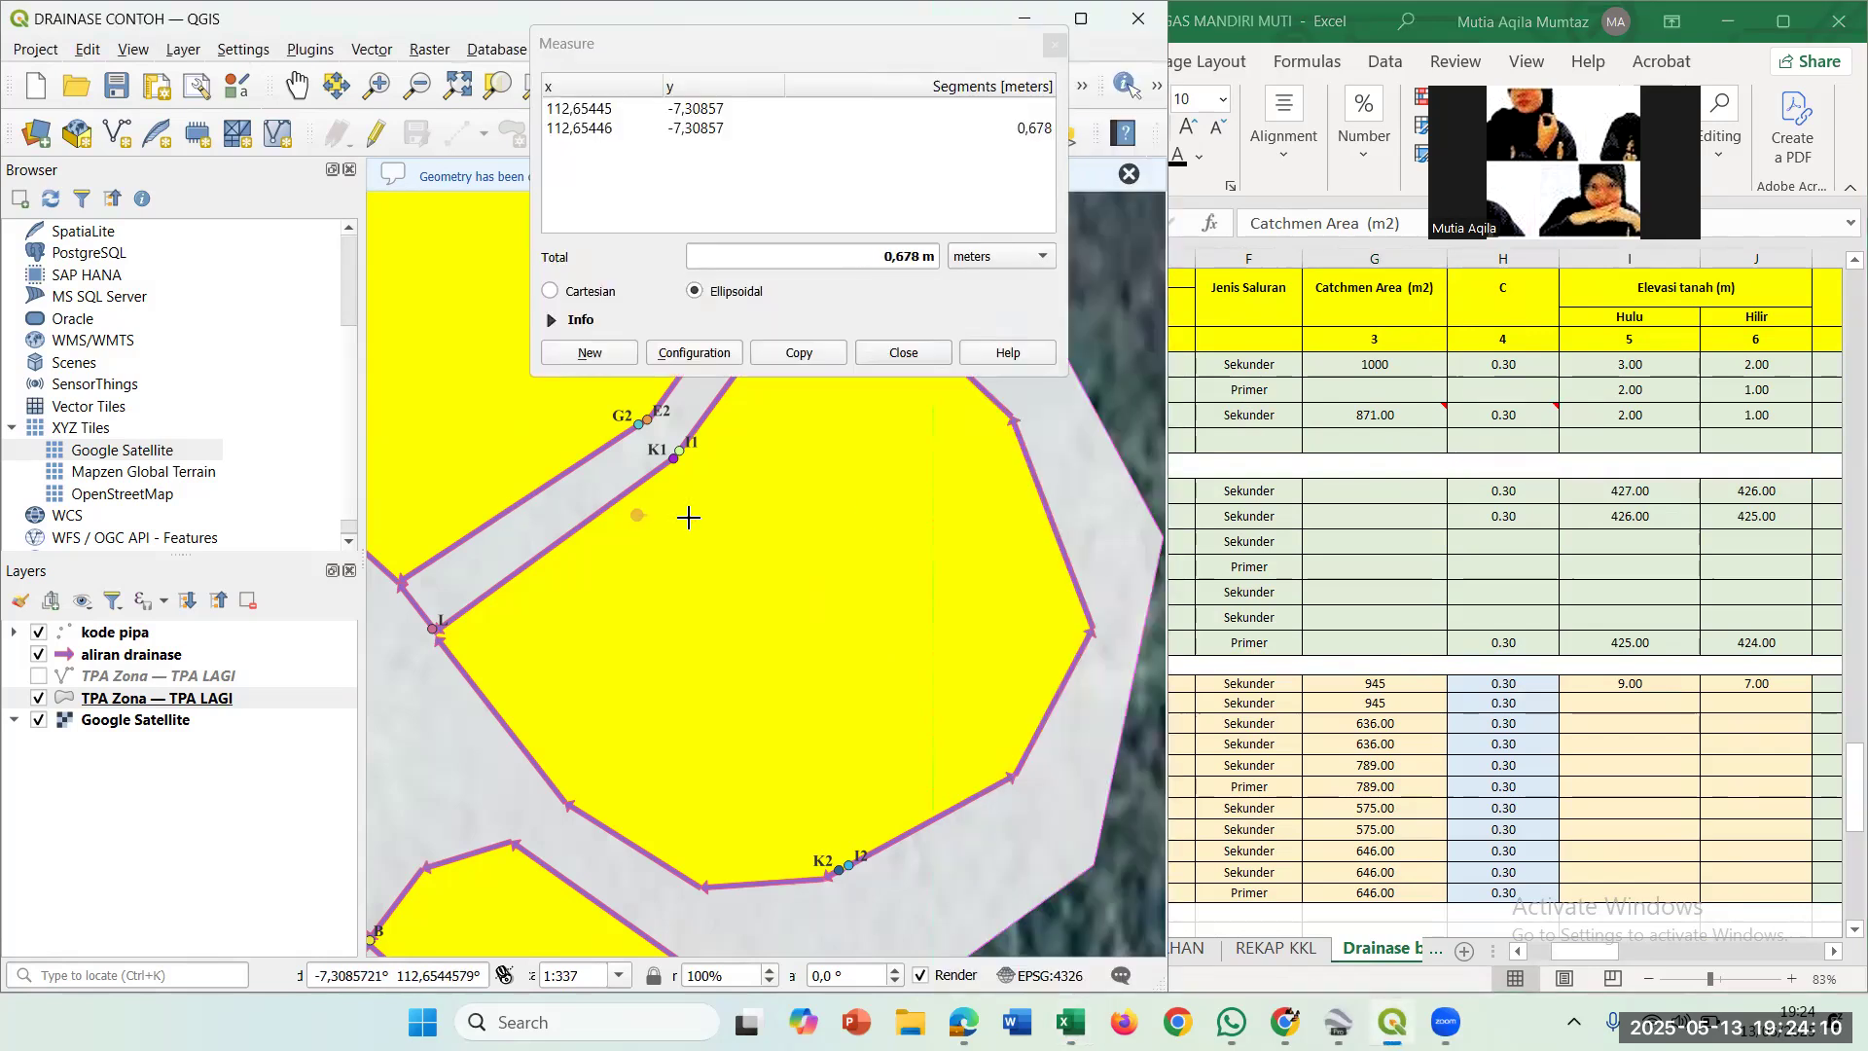
left_click(859, 352)
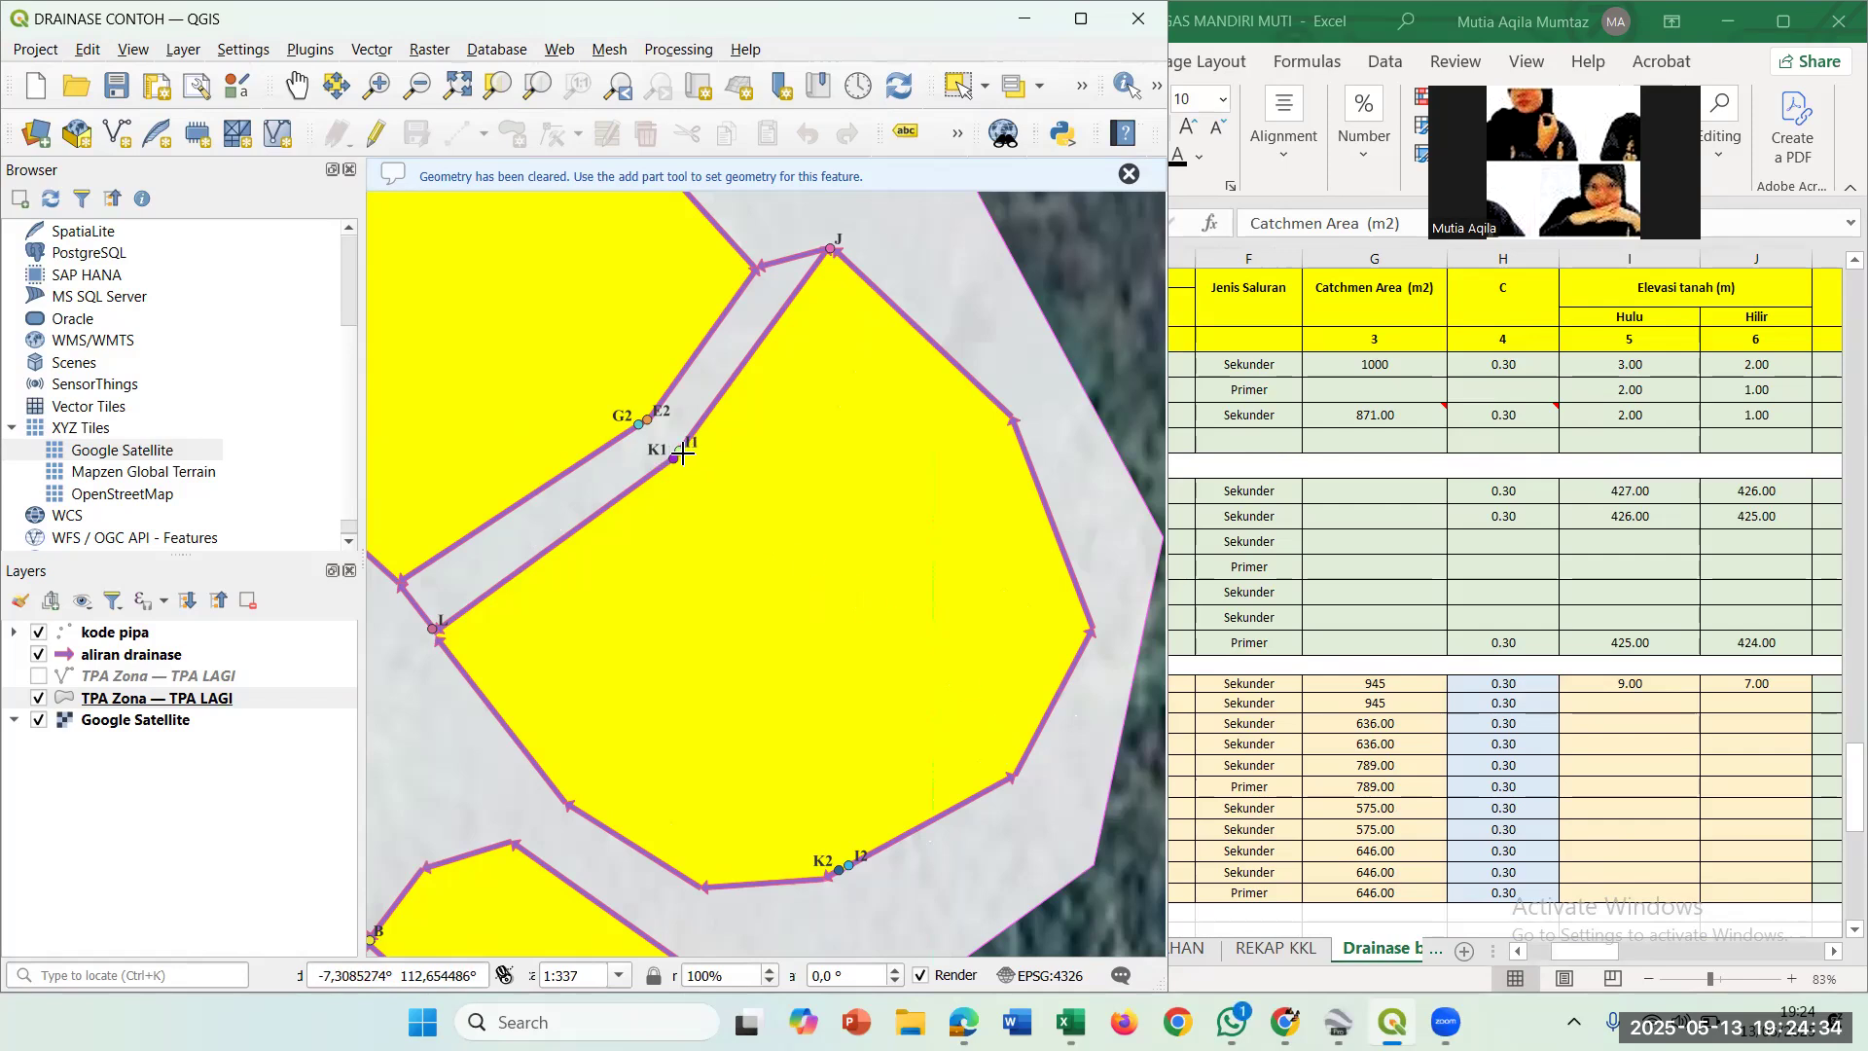
Measure the catchment area on the drainage map with Measure Area, outlining it from I1 through J and along the eastern zone boundary to I2.
left_click(1082, 90)
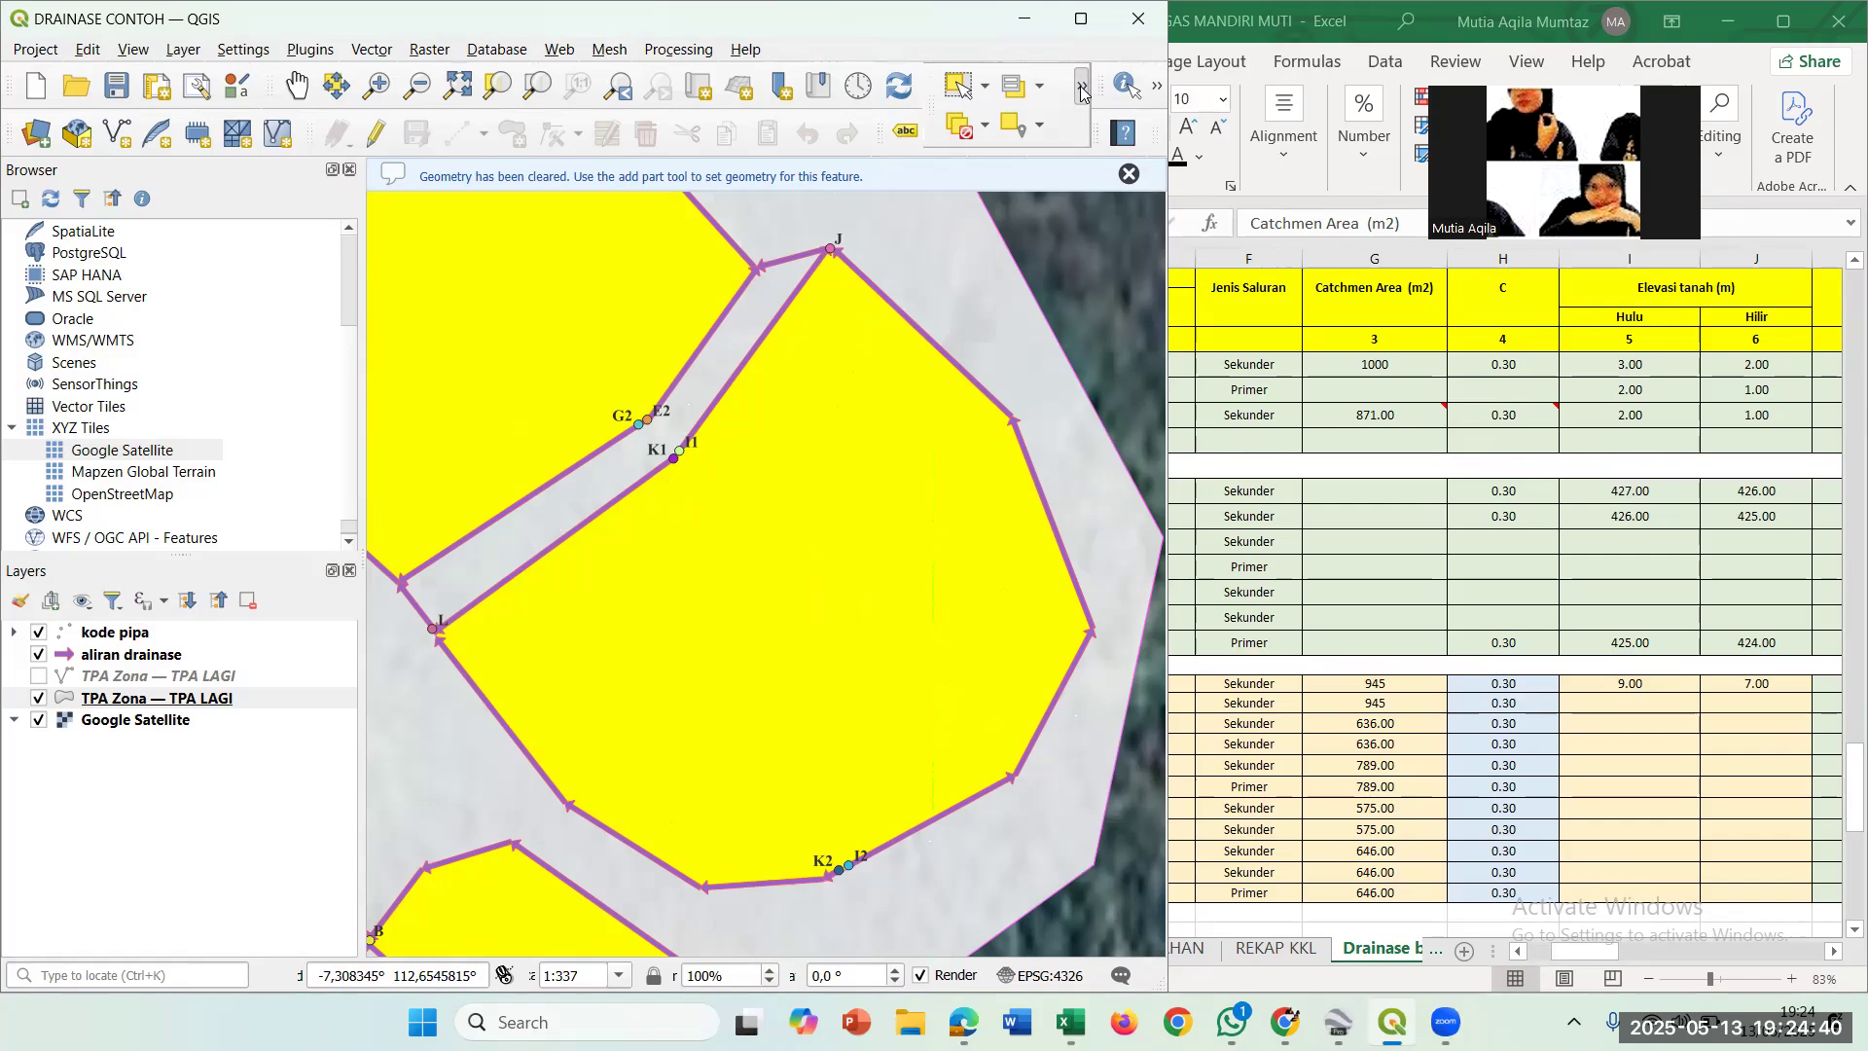
left_click(1156, 88)
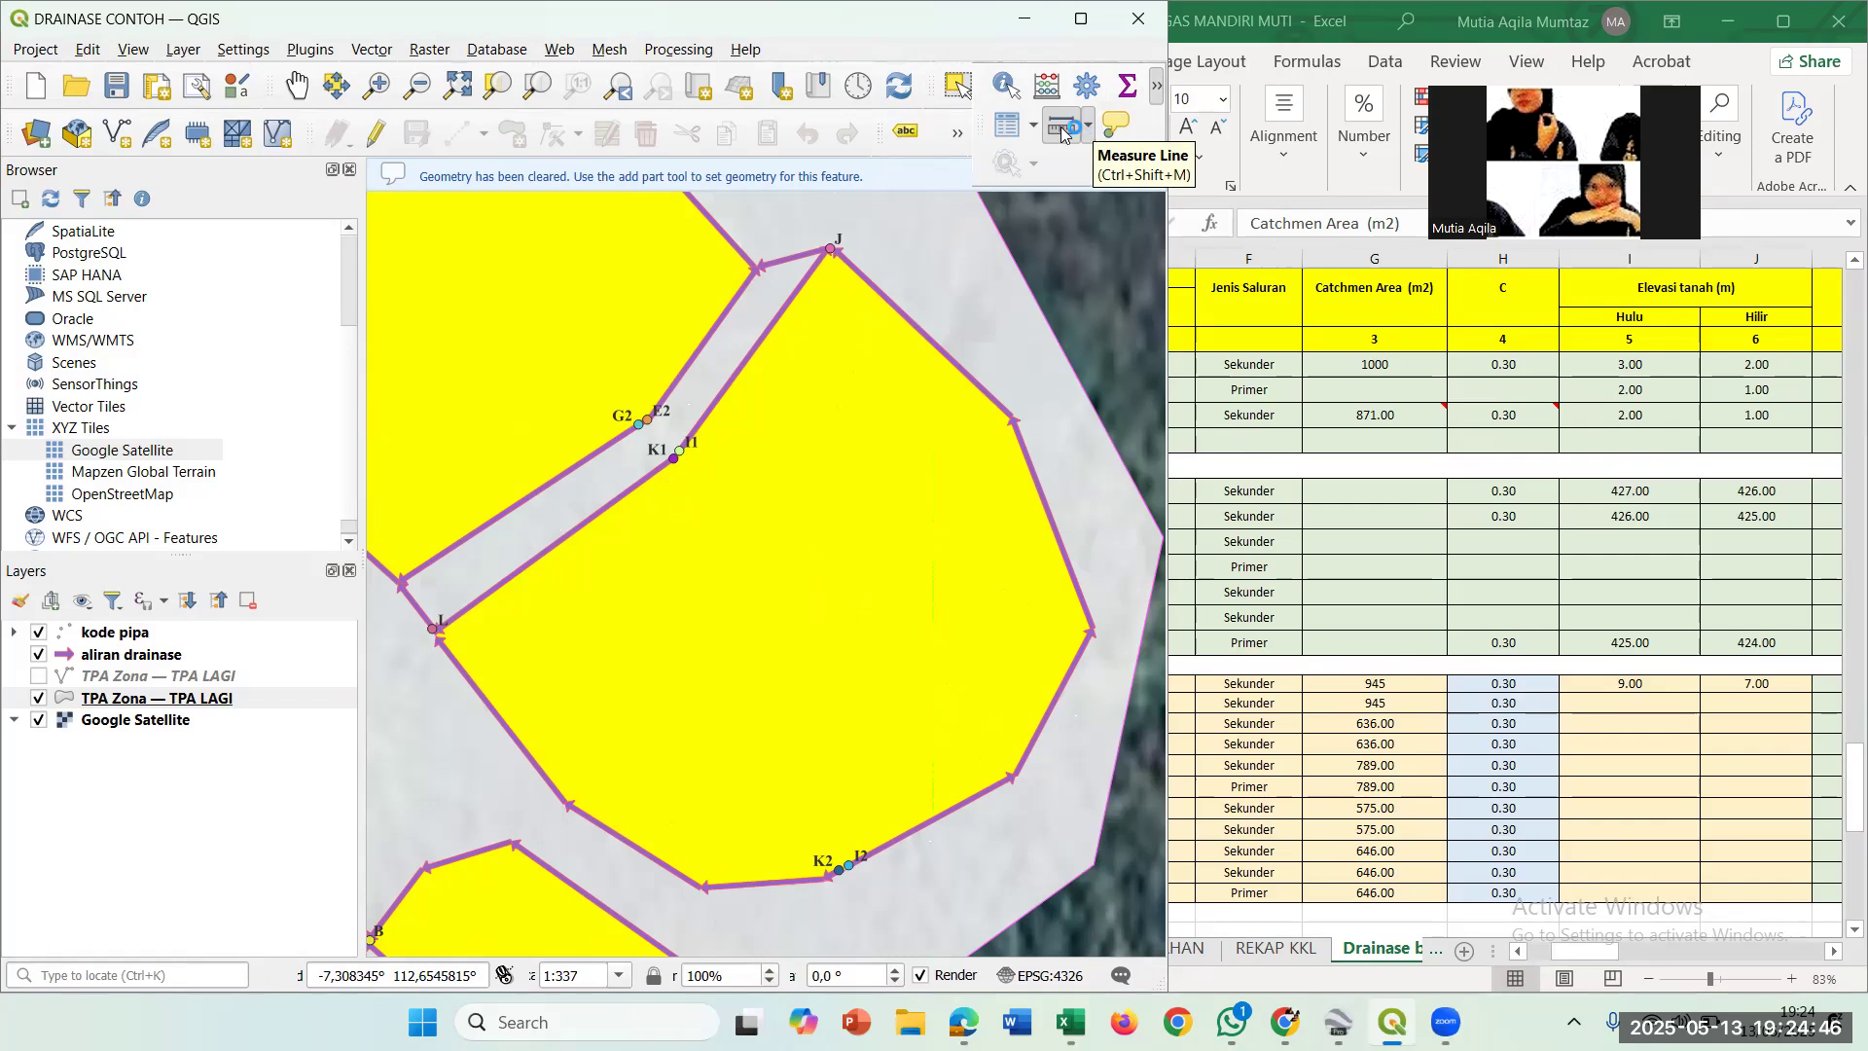
left_click(1066, 115)
left_click(1088, 125)
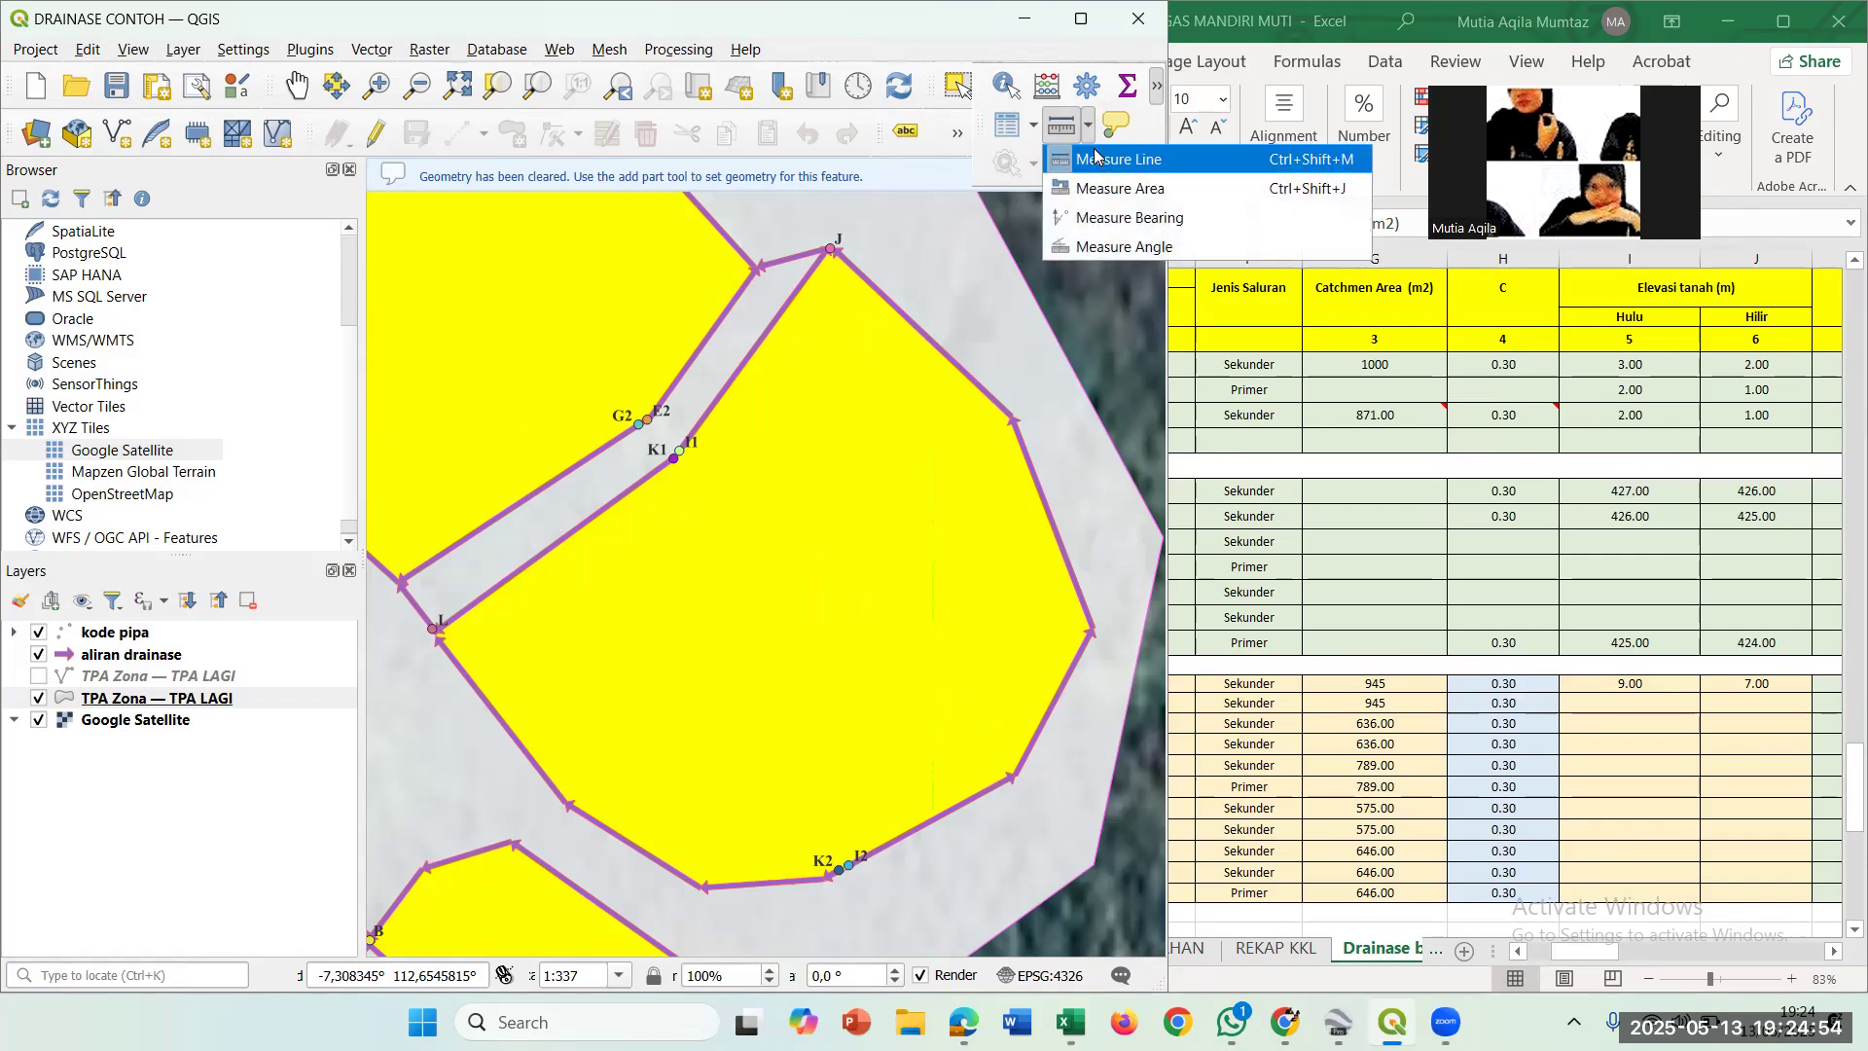
left_click(1131, 190)
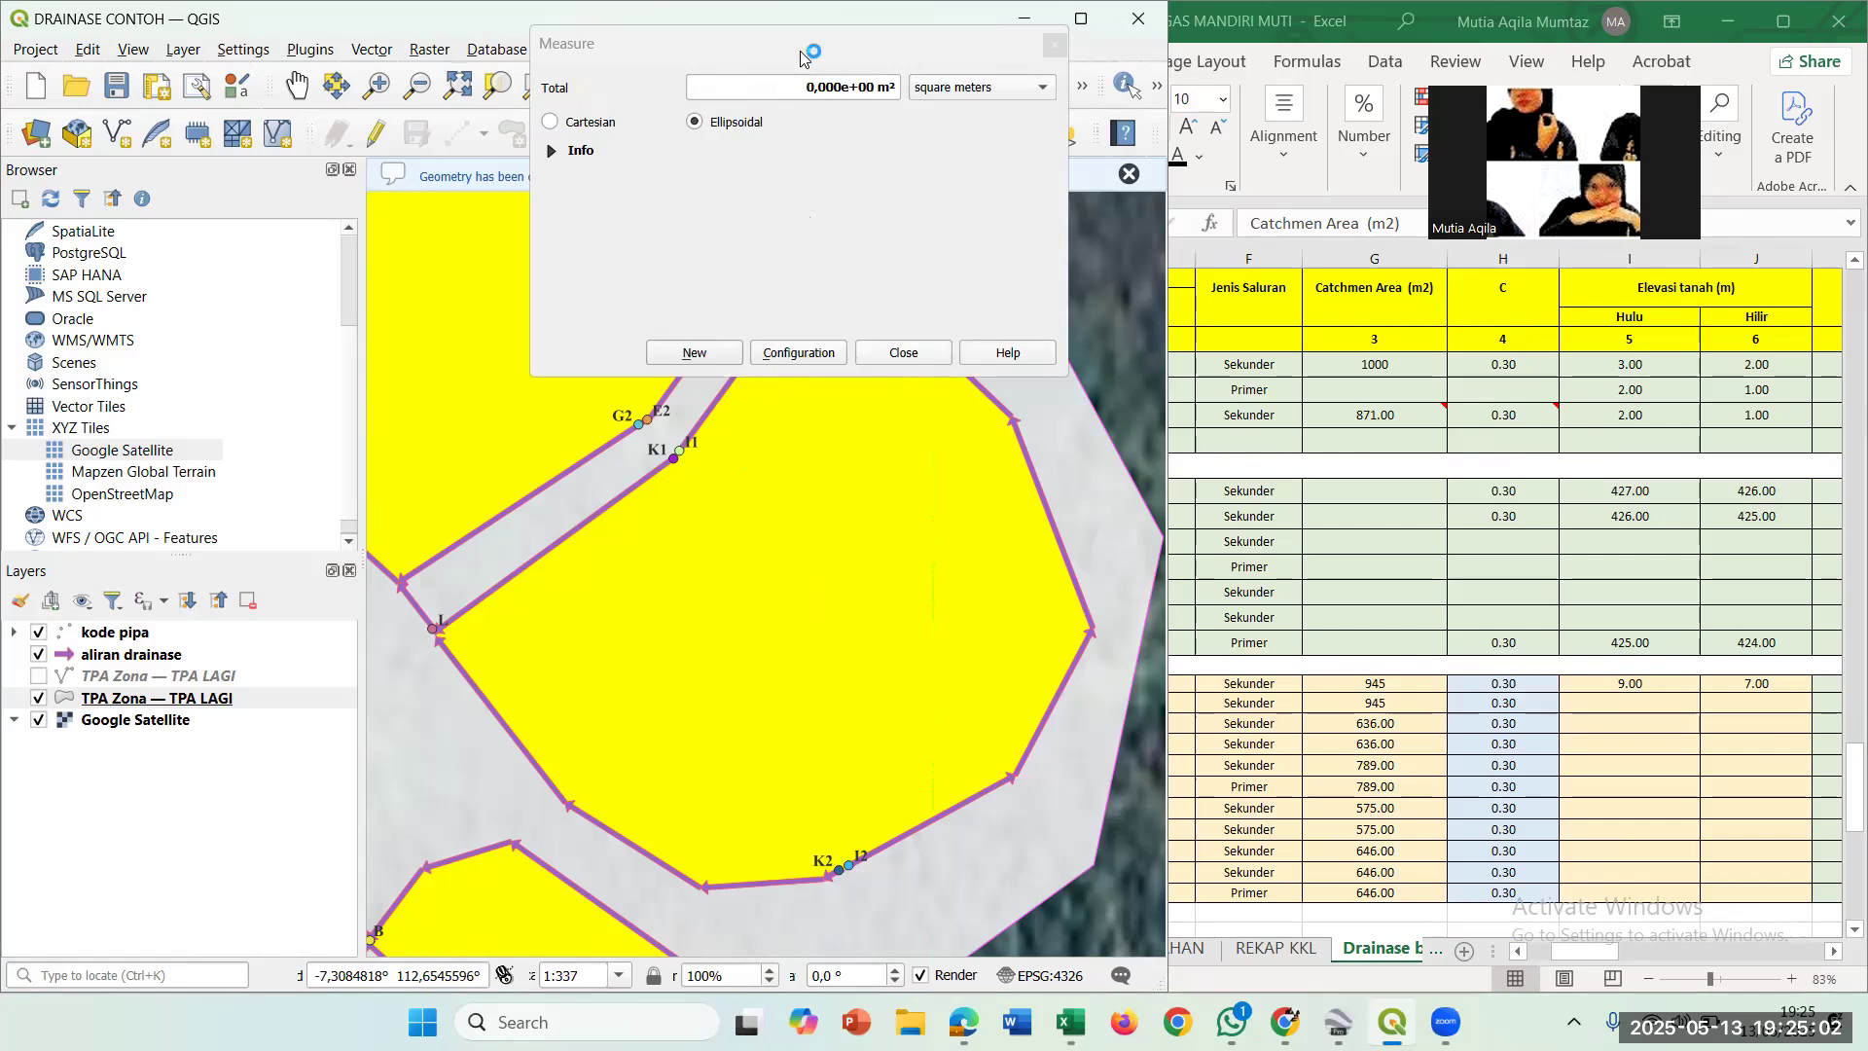
left_click_drag(796, 56, 297, 82)
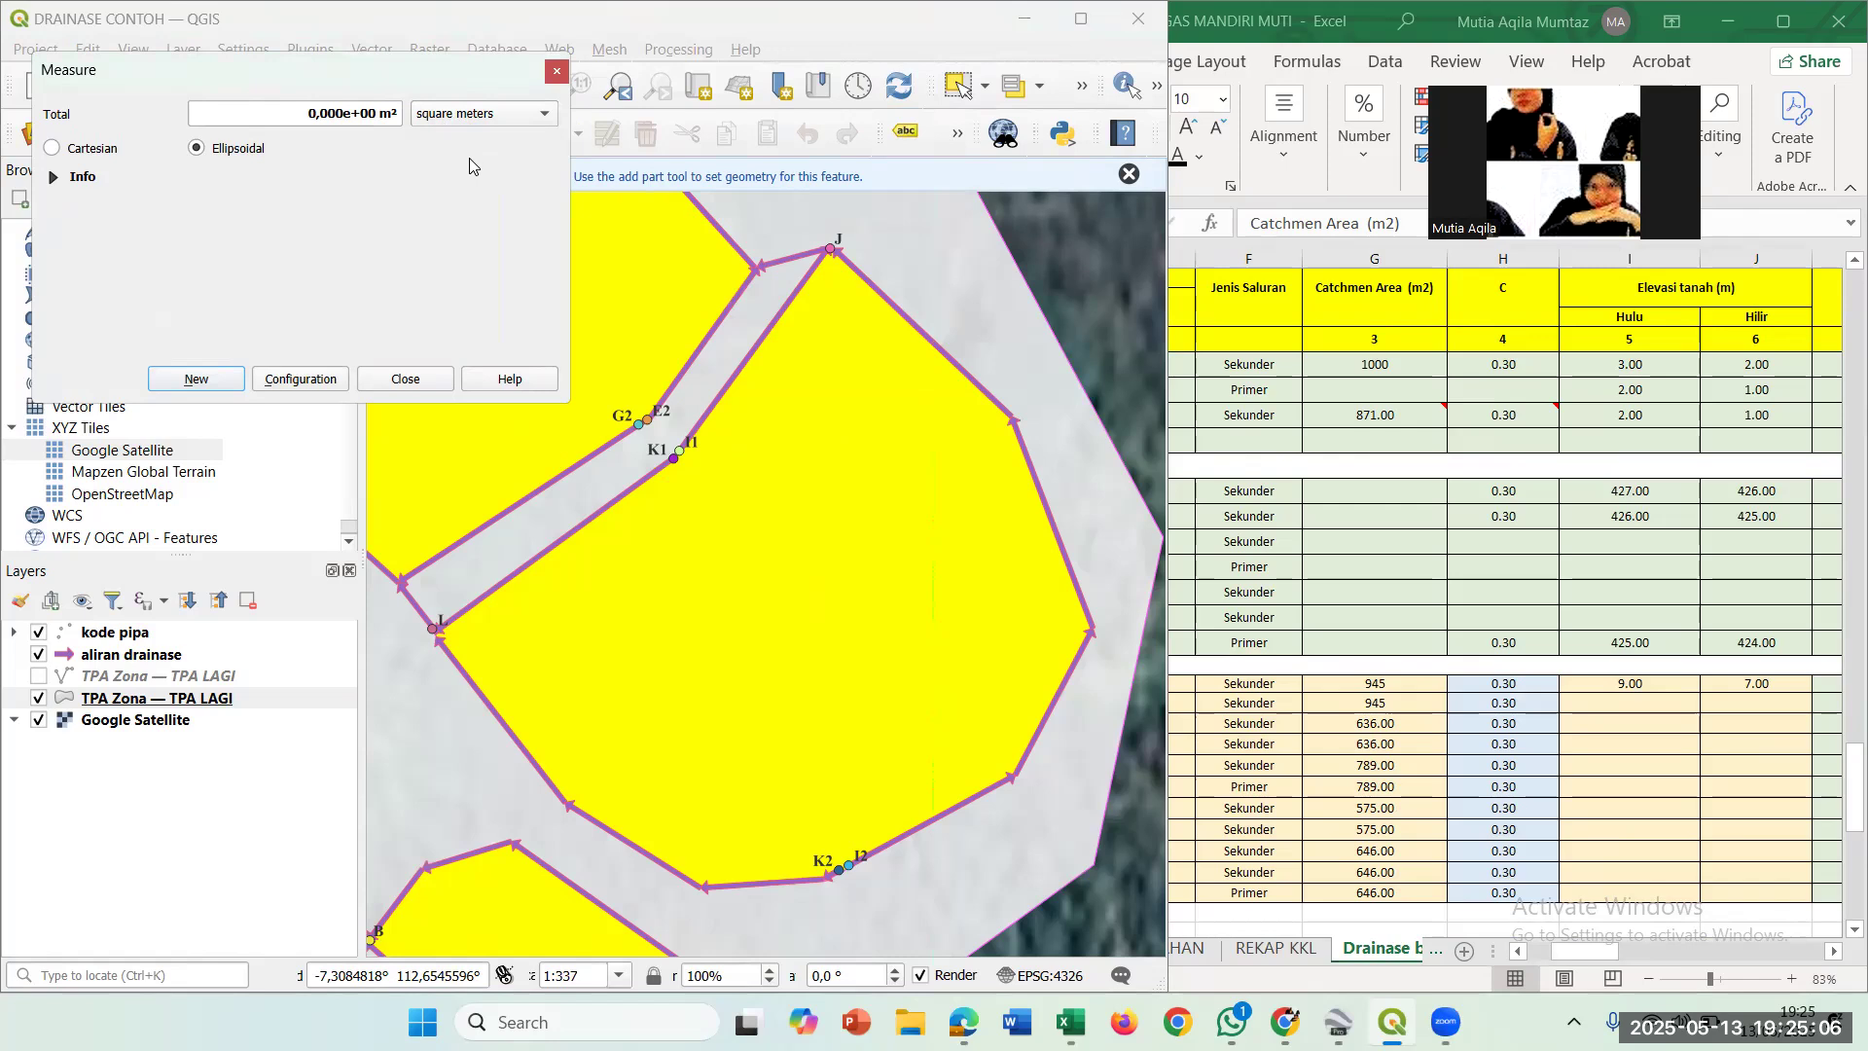
left_click(680, 450)
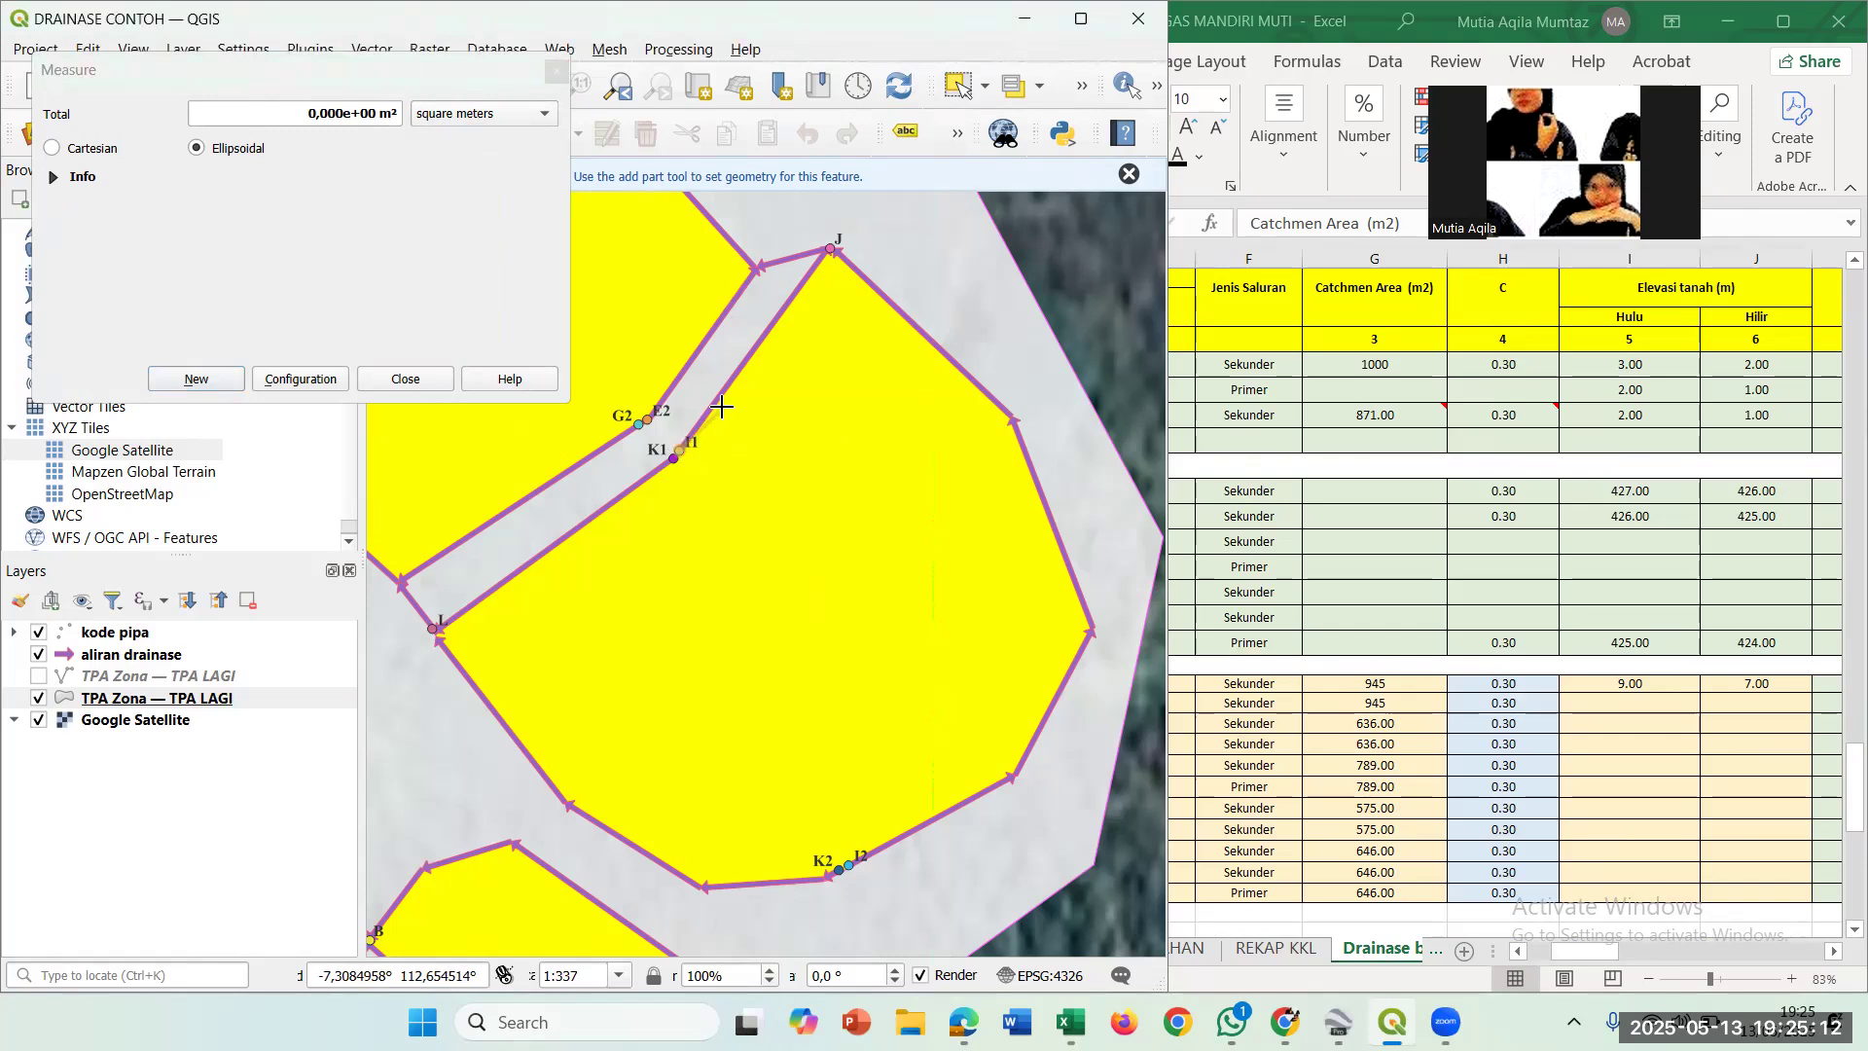
left_click(830, 245)
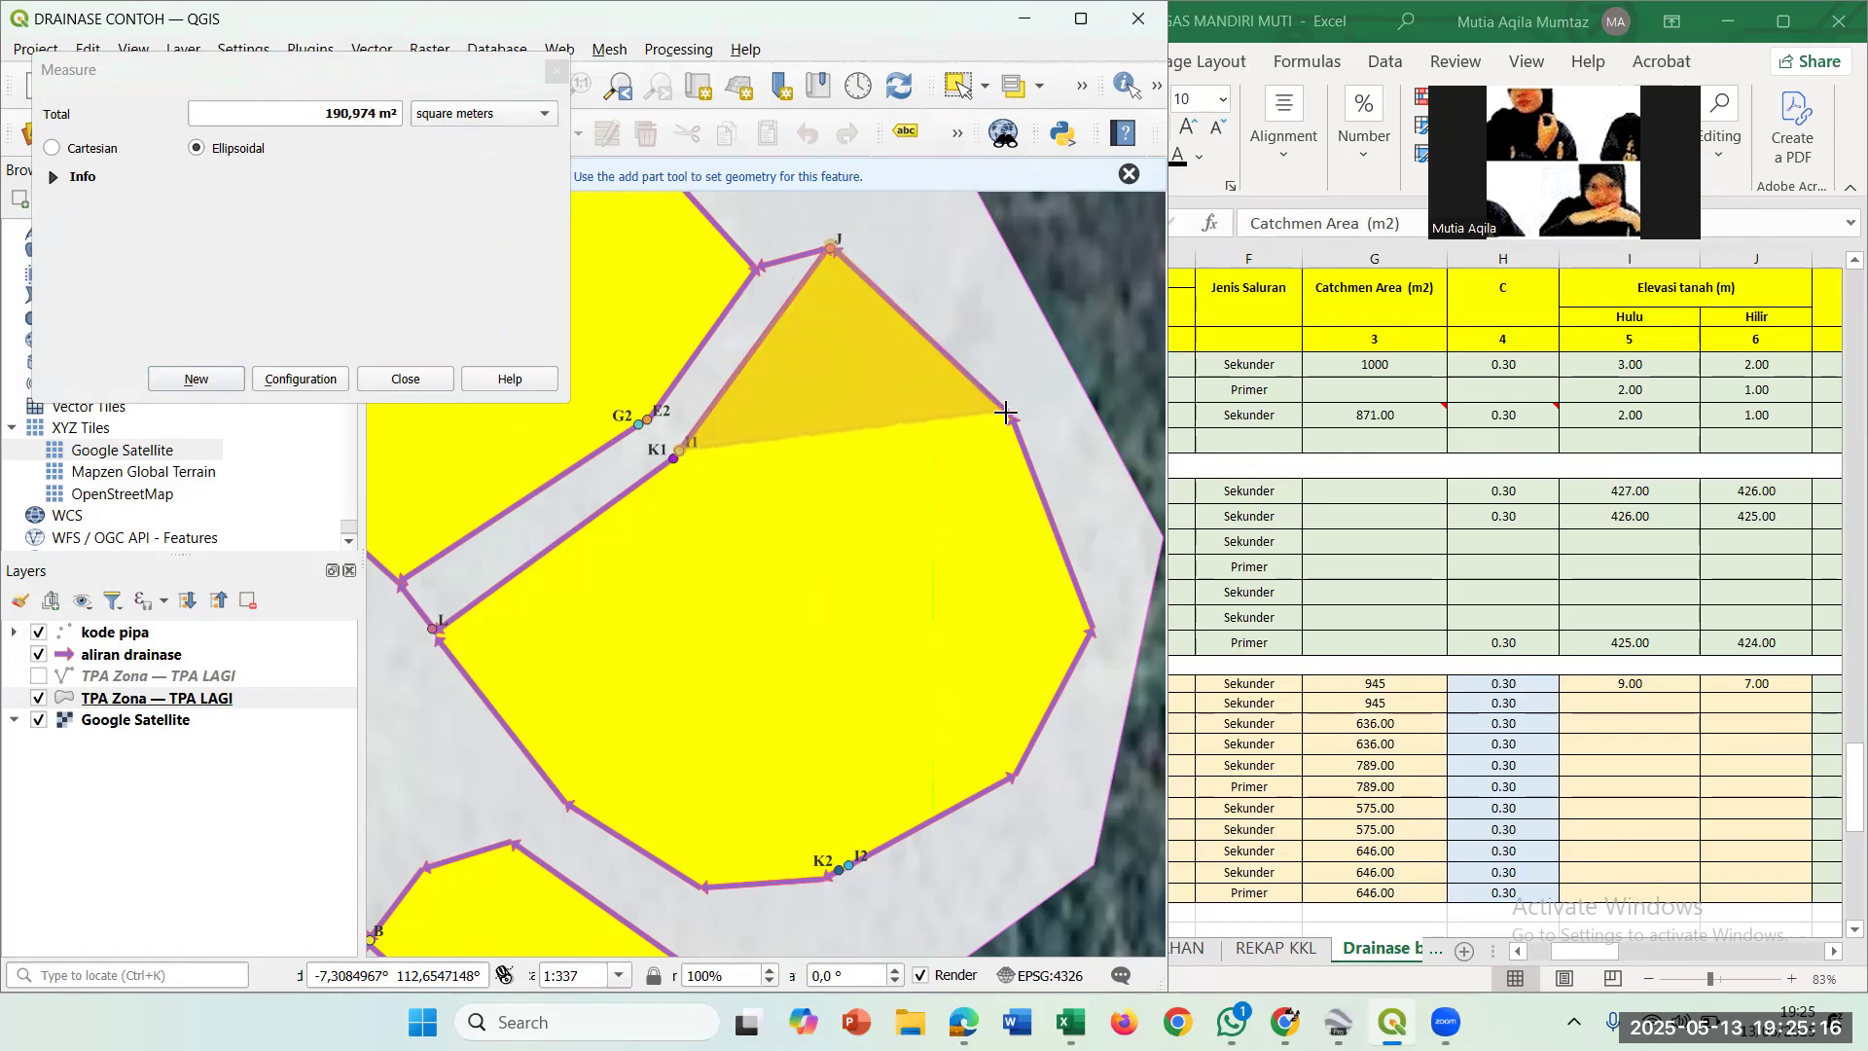
left_click(1013, 416)
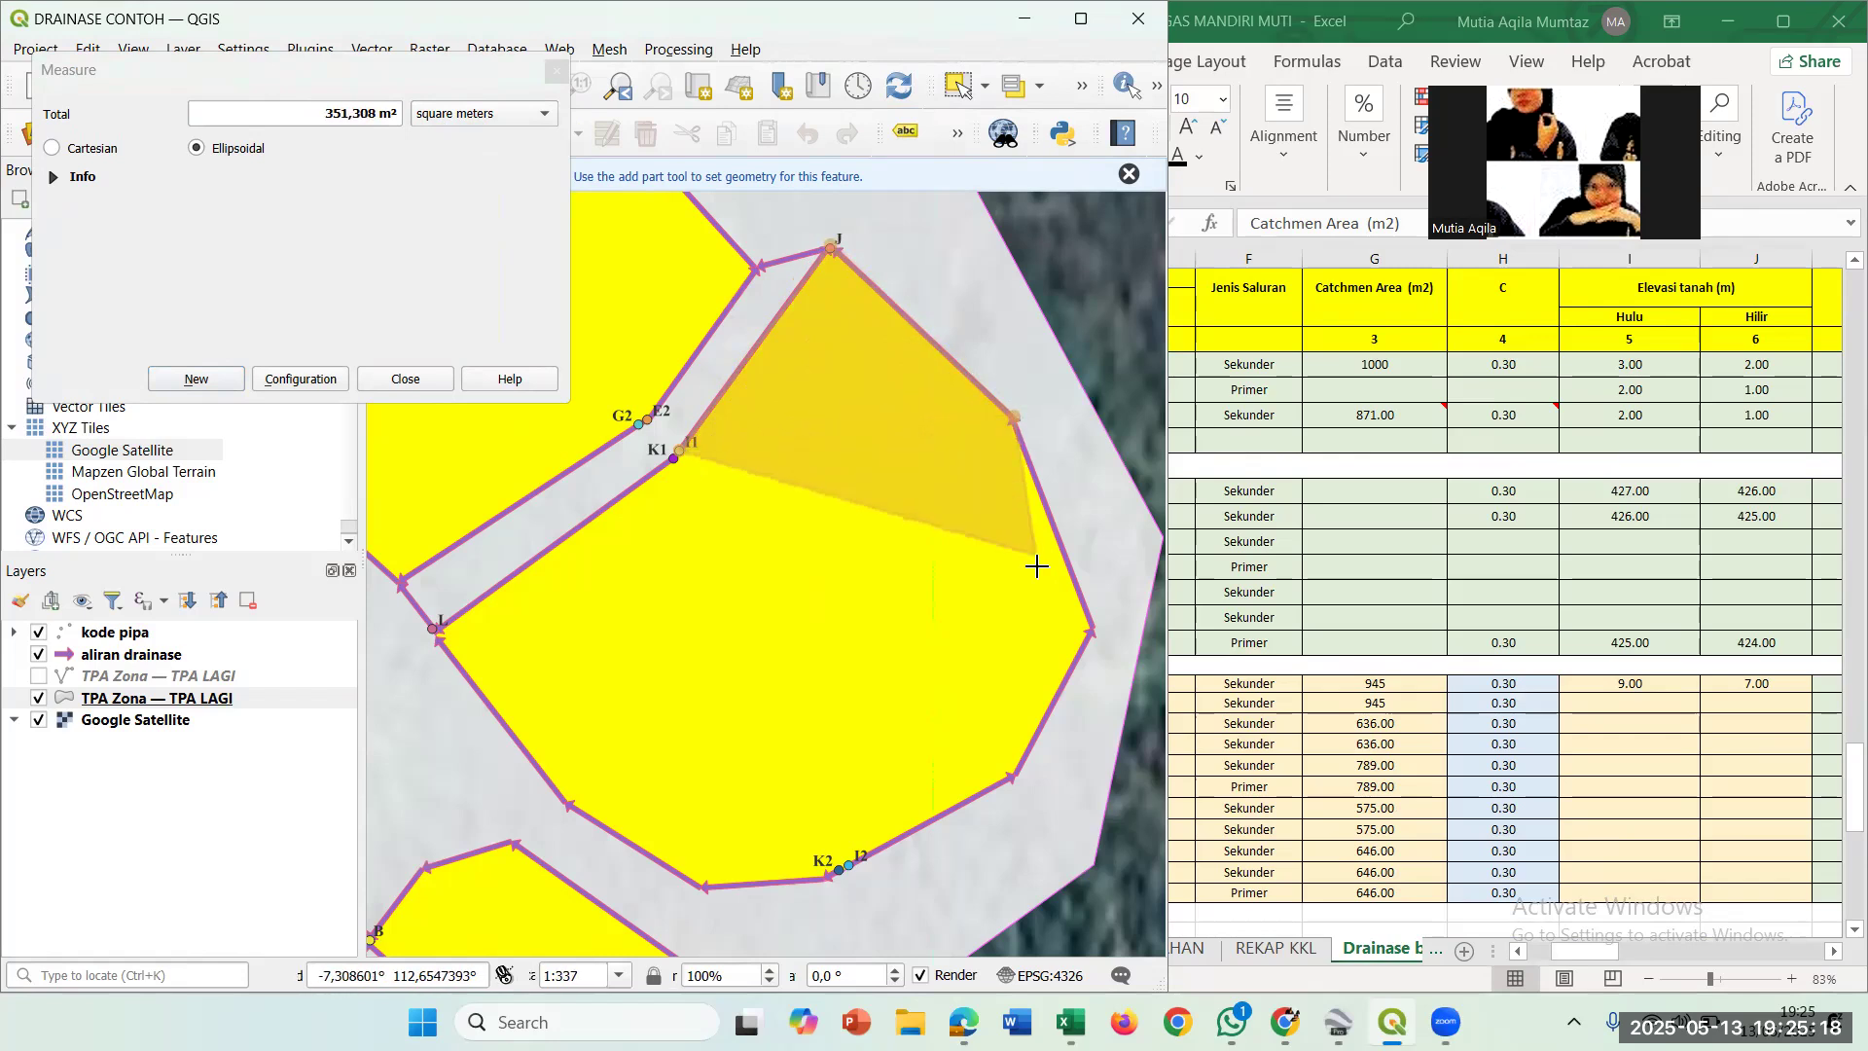
left_click(1091, 630)
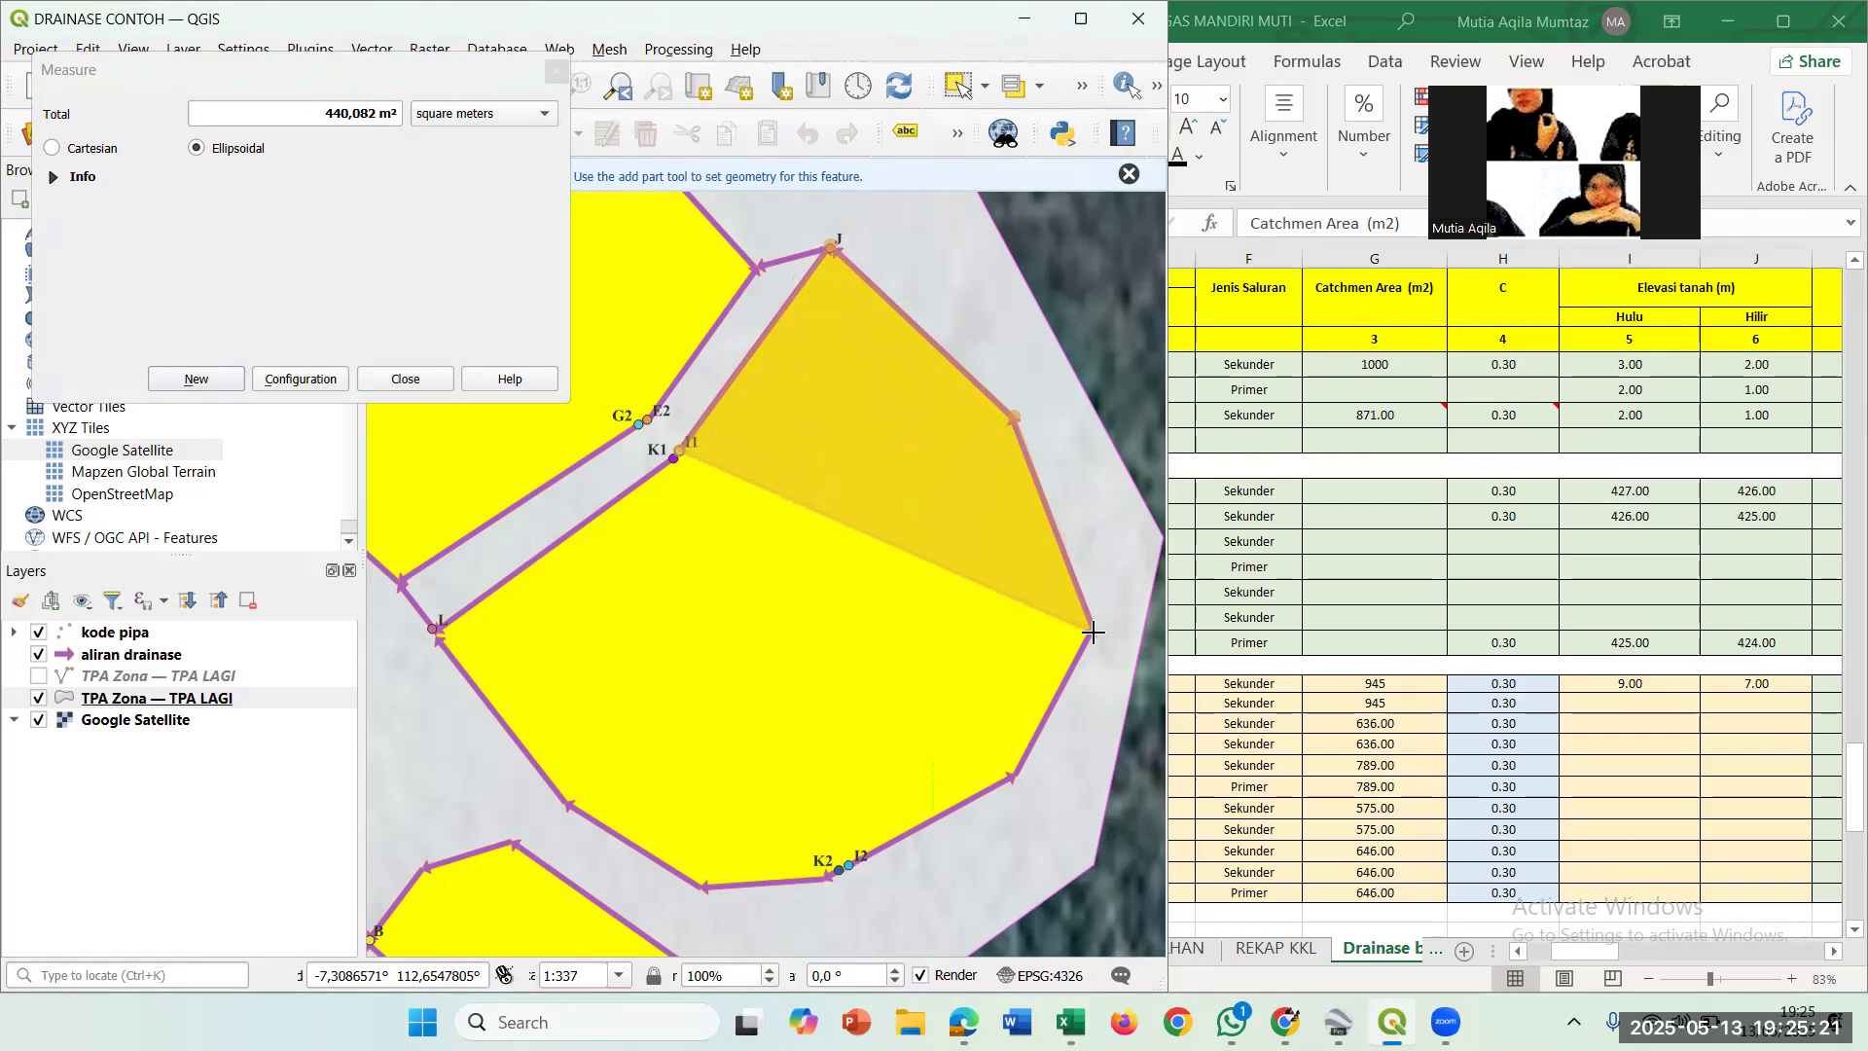
left_click(1009, 777)
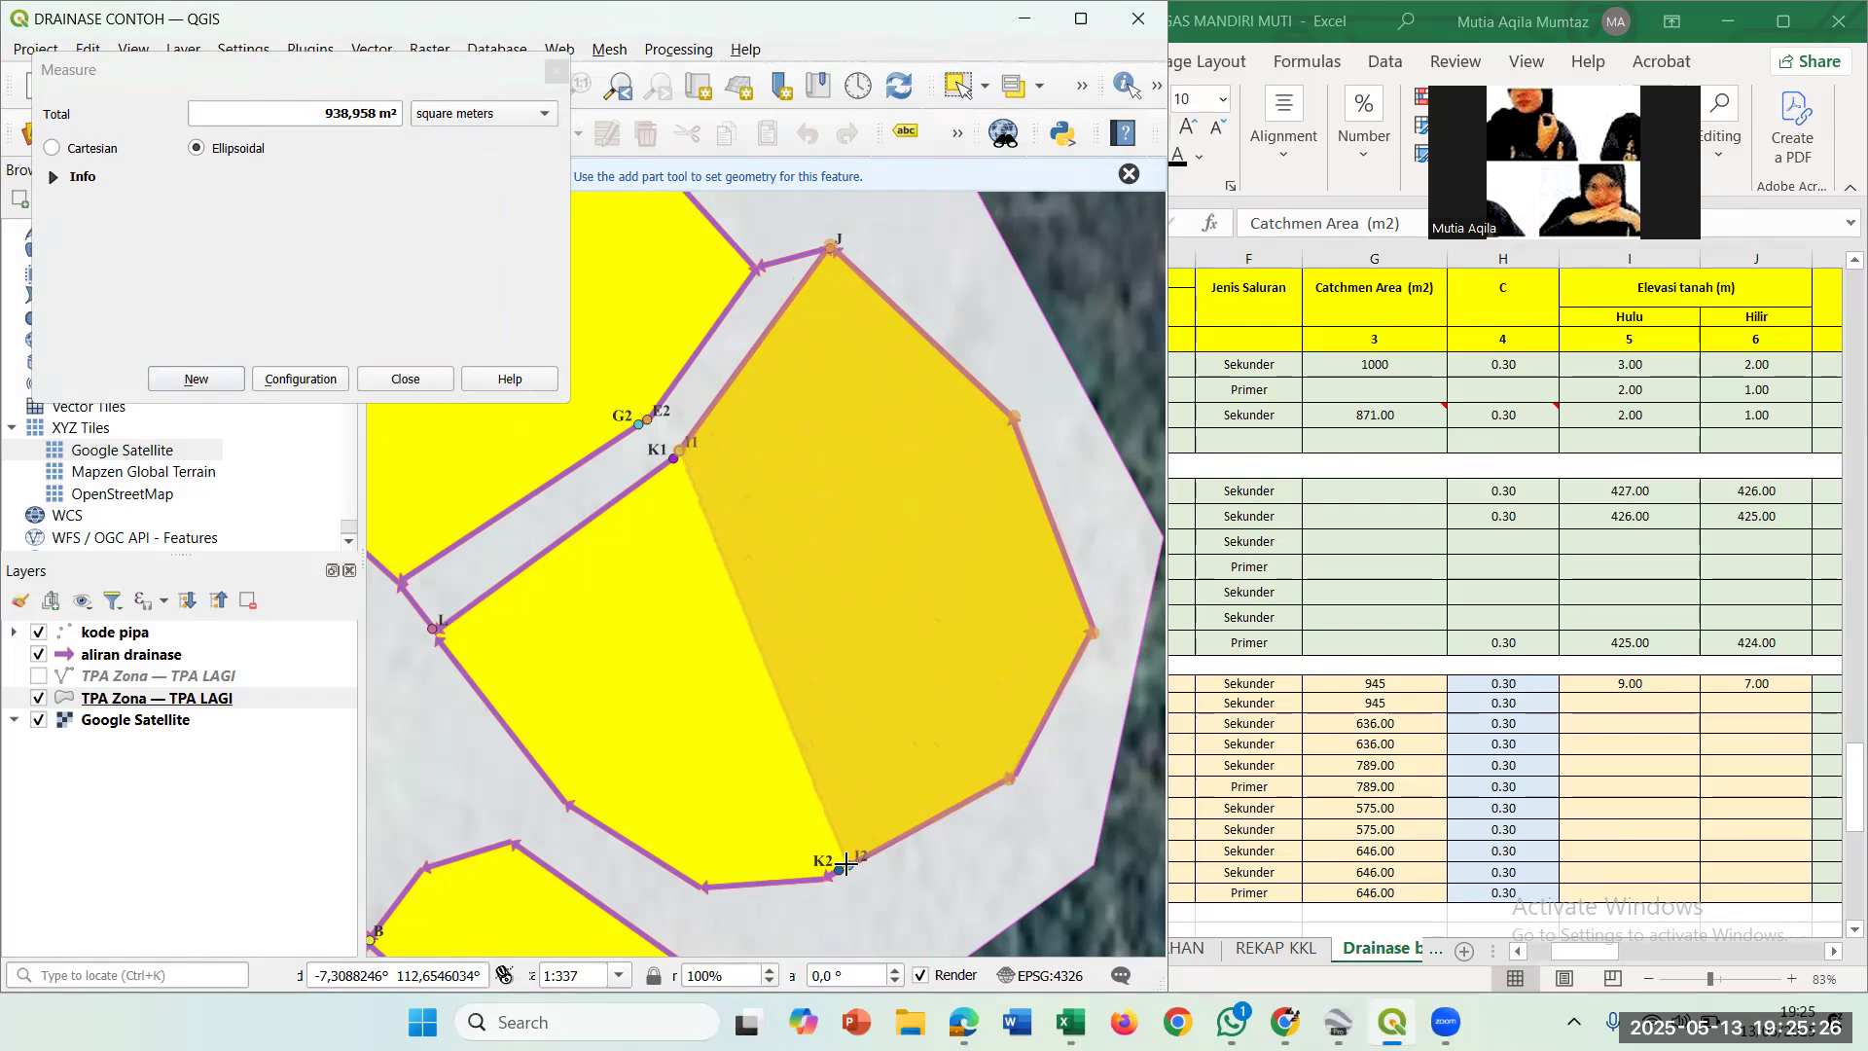
left_click(846, 864)
right_click(856, 780)
Set the Catchmen Area of the ZONA 3 pipe from I to J to 939 m2.
left_click(1409, 685)
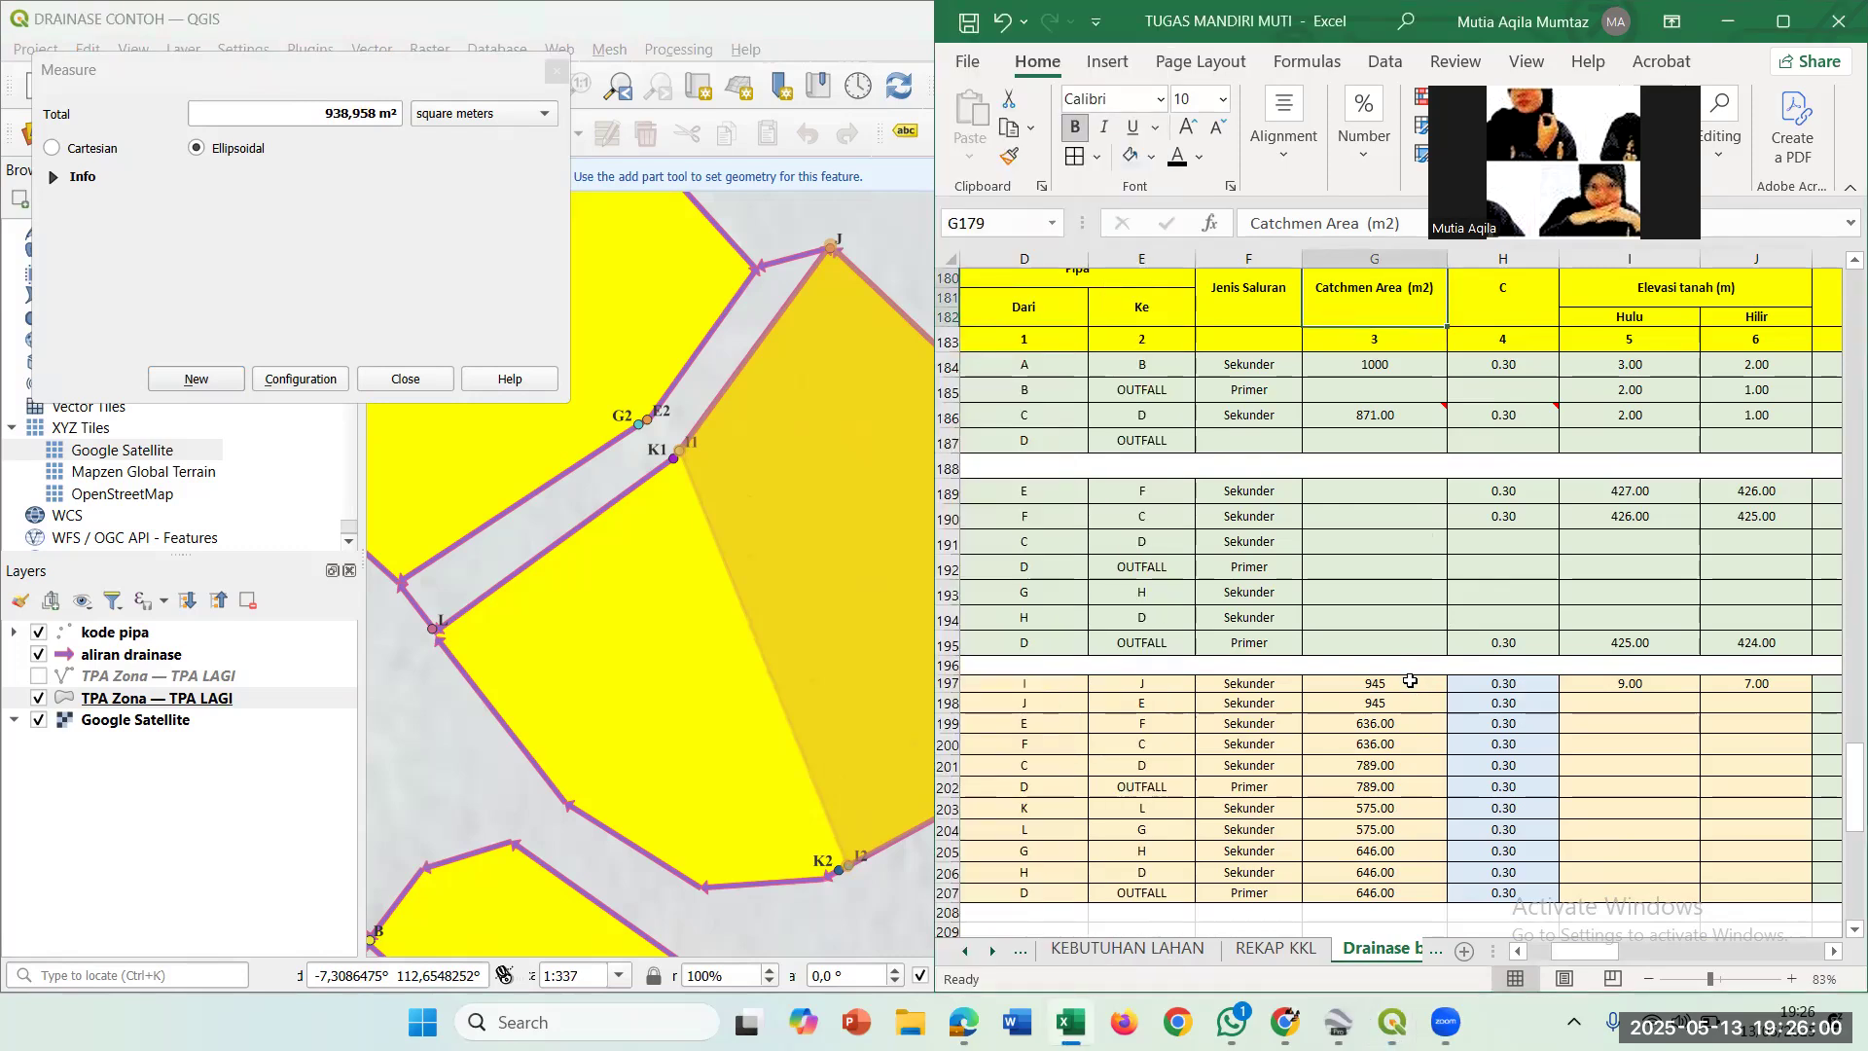
left_click(1410, 682)
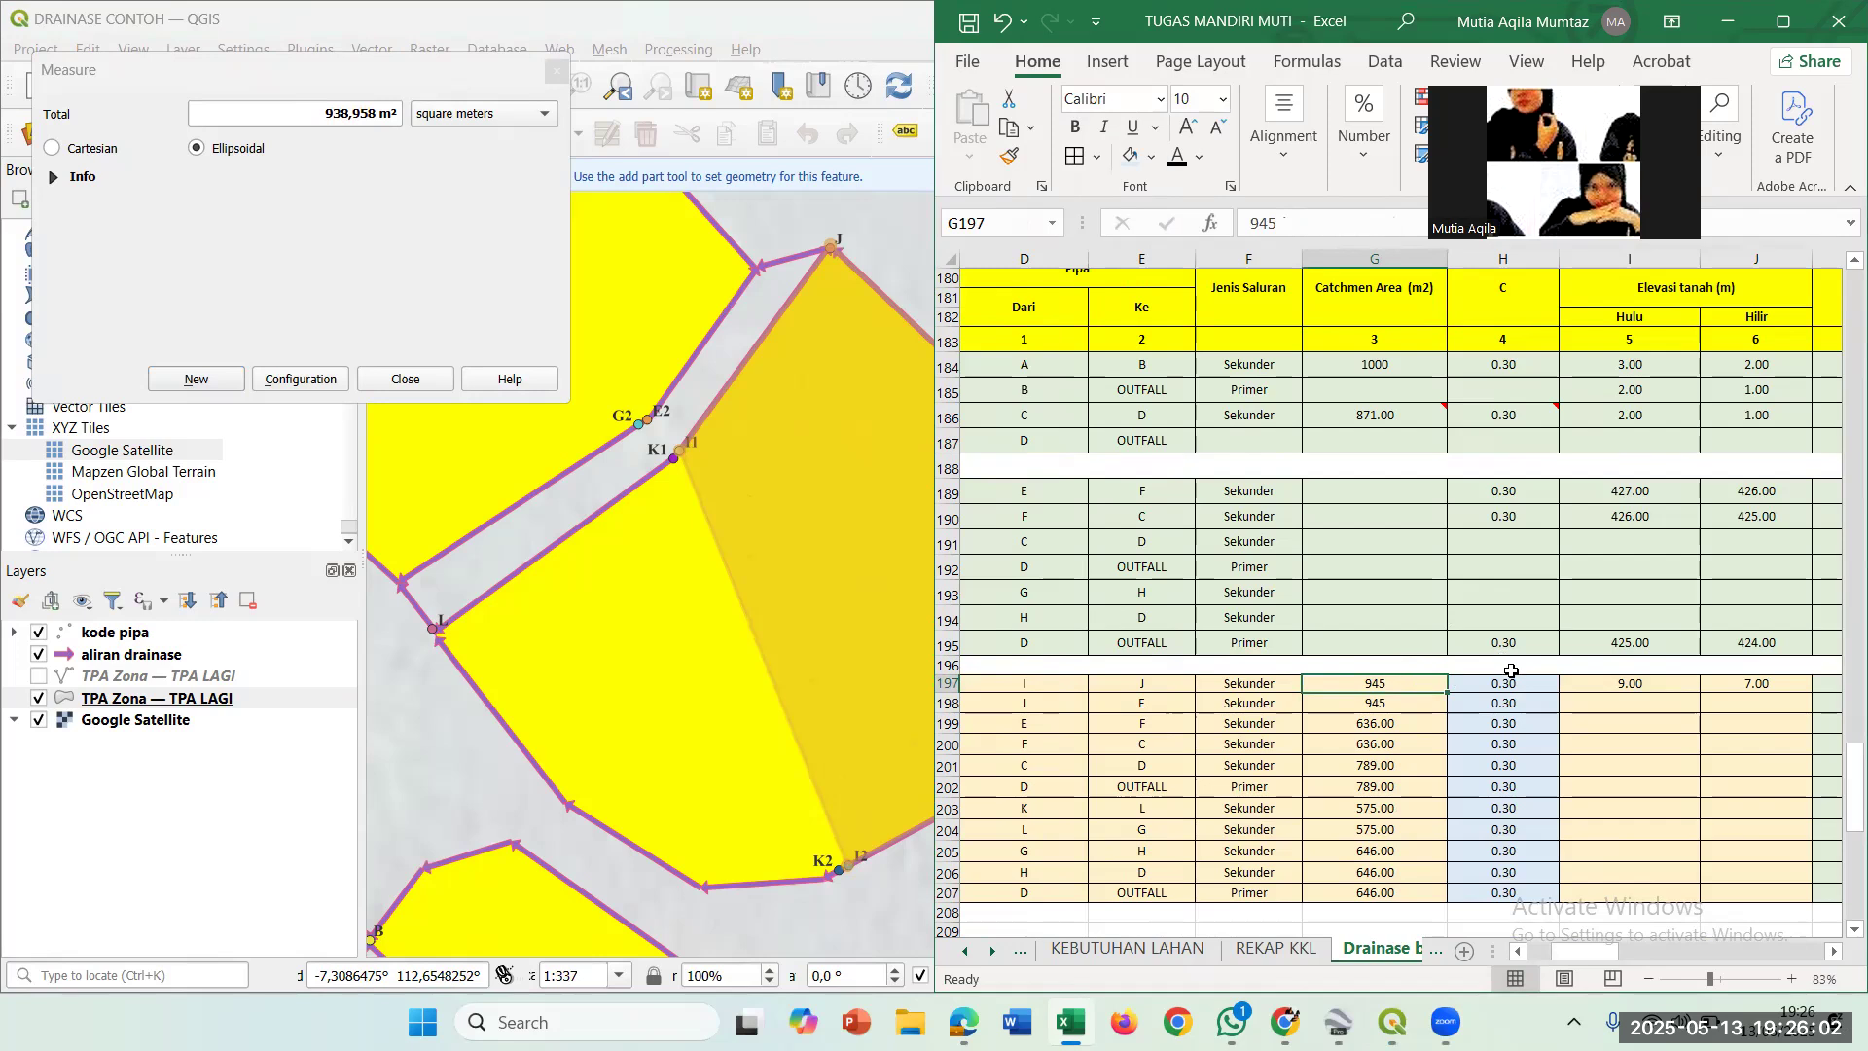
type("939")
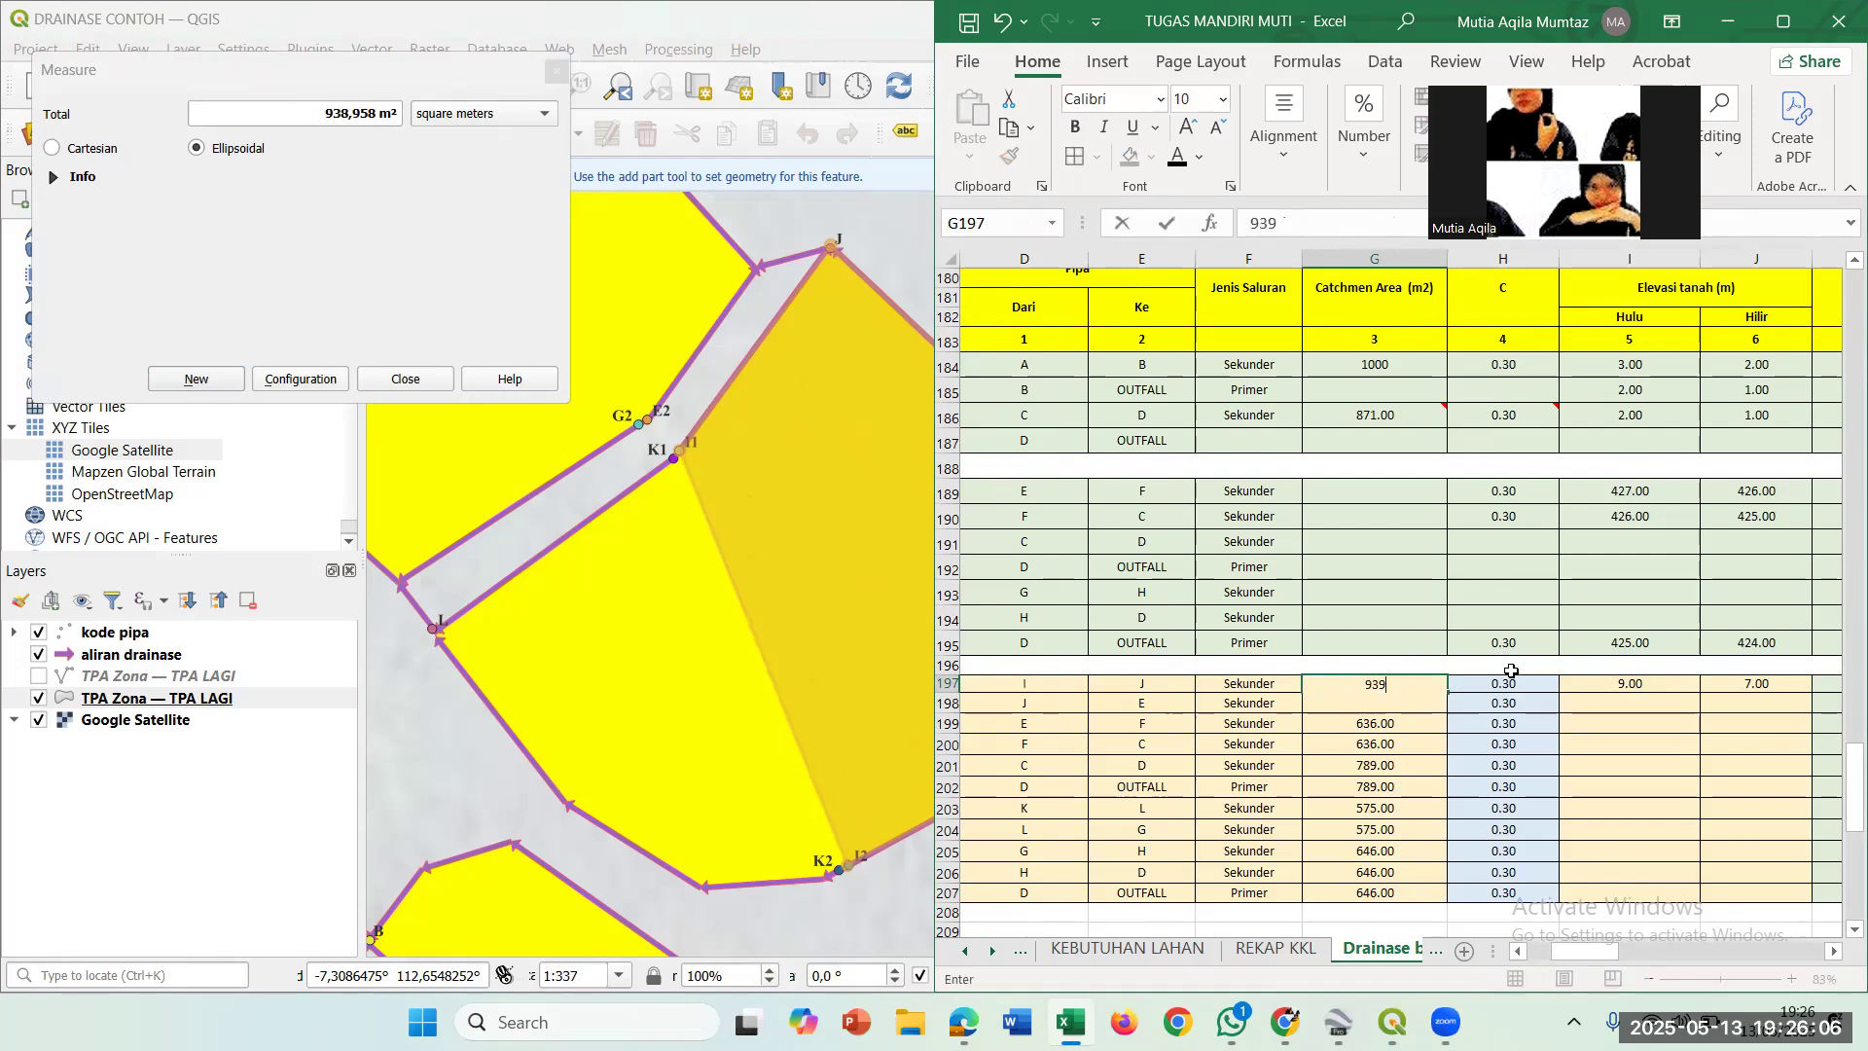
key("Return")
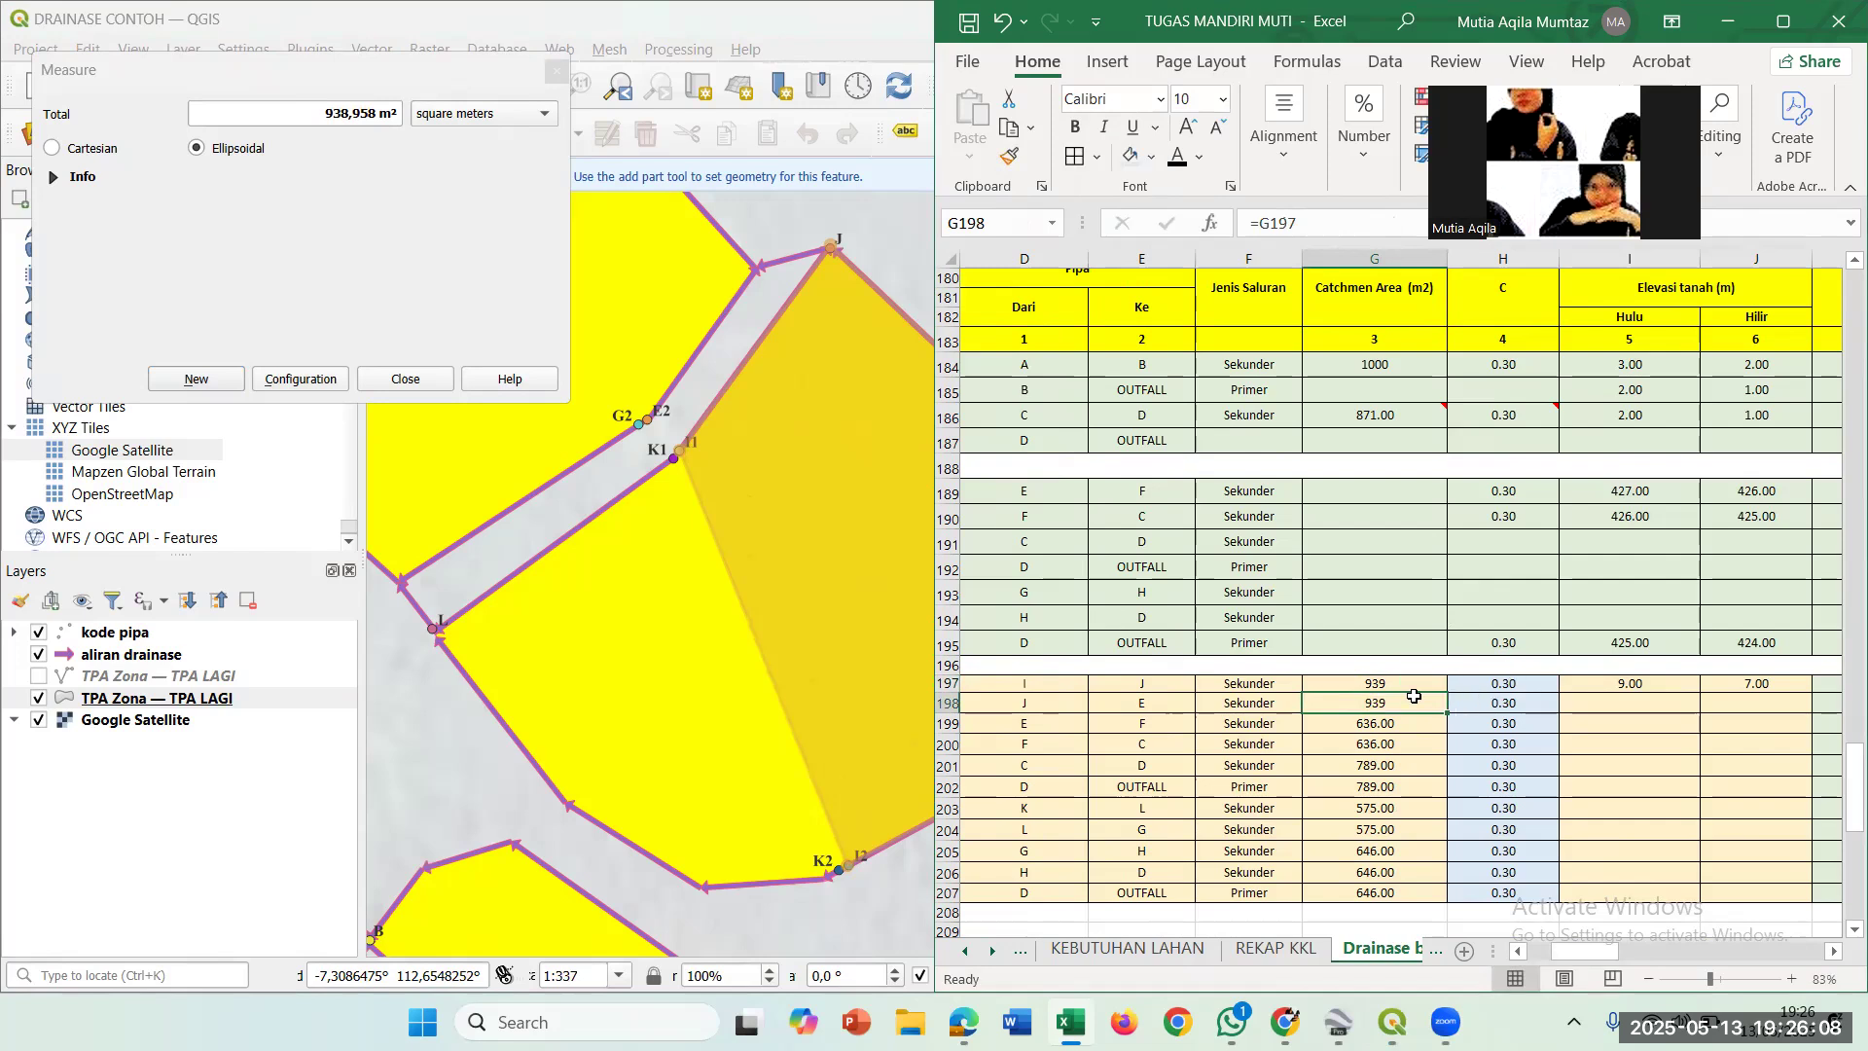
left_click(1383, 687)
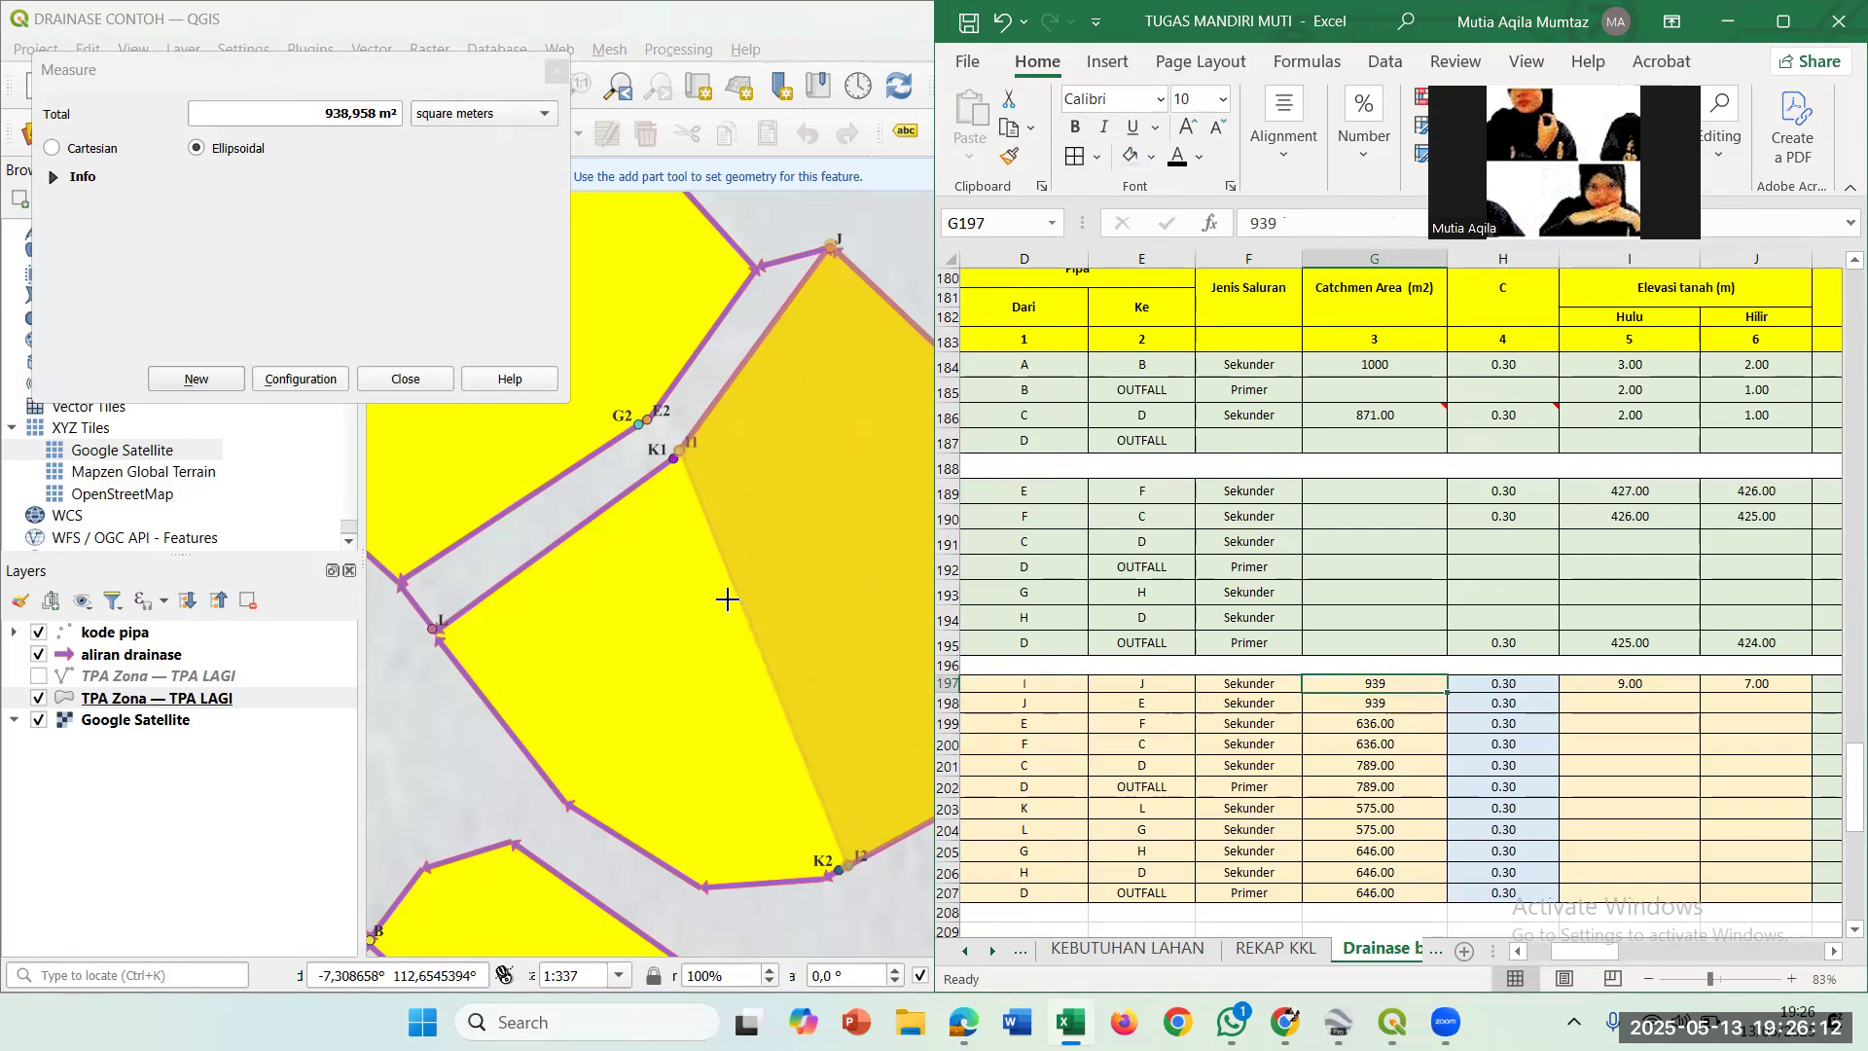
Close the area measurement and examine the neighbouring zone bounded by nodes F, H, G1 and E2 on the drainage map.
left_click(554, 73)
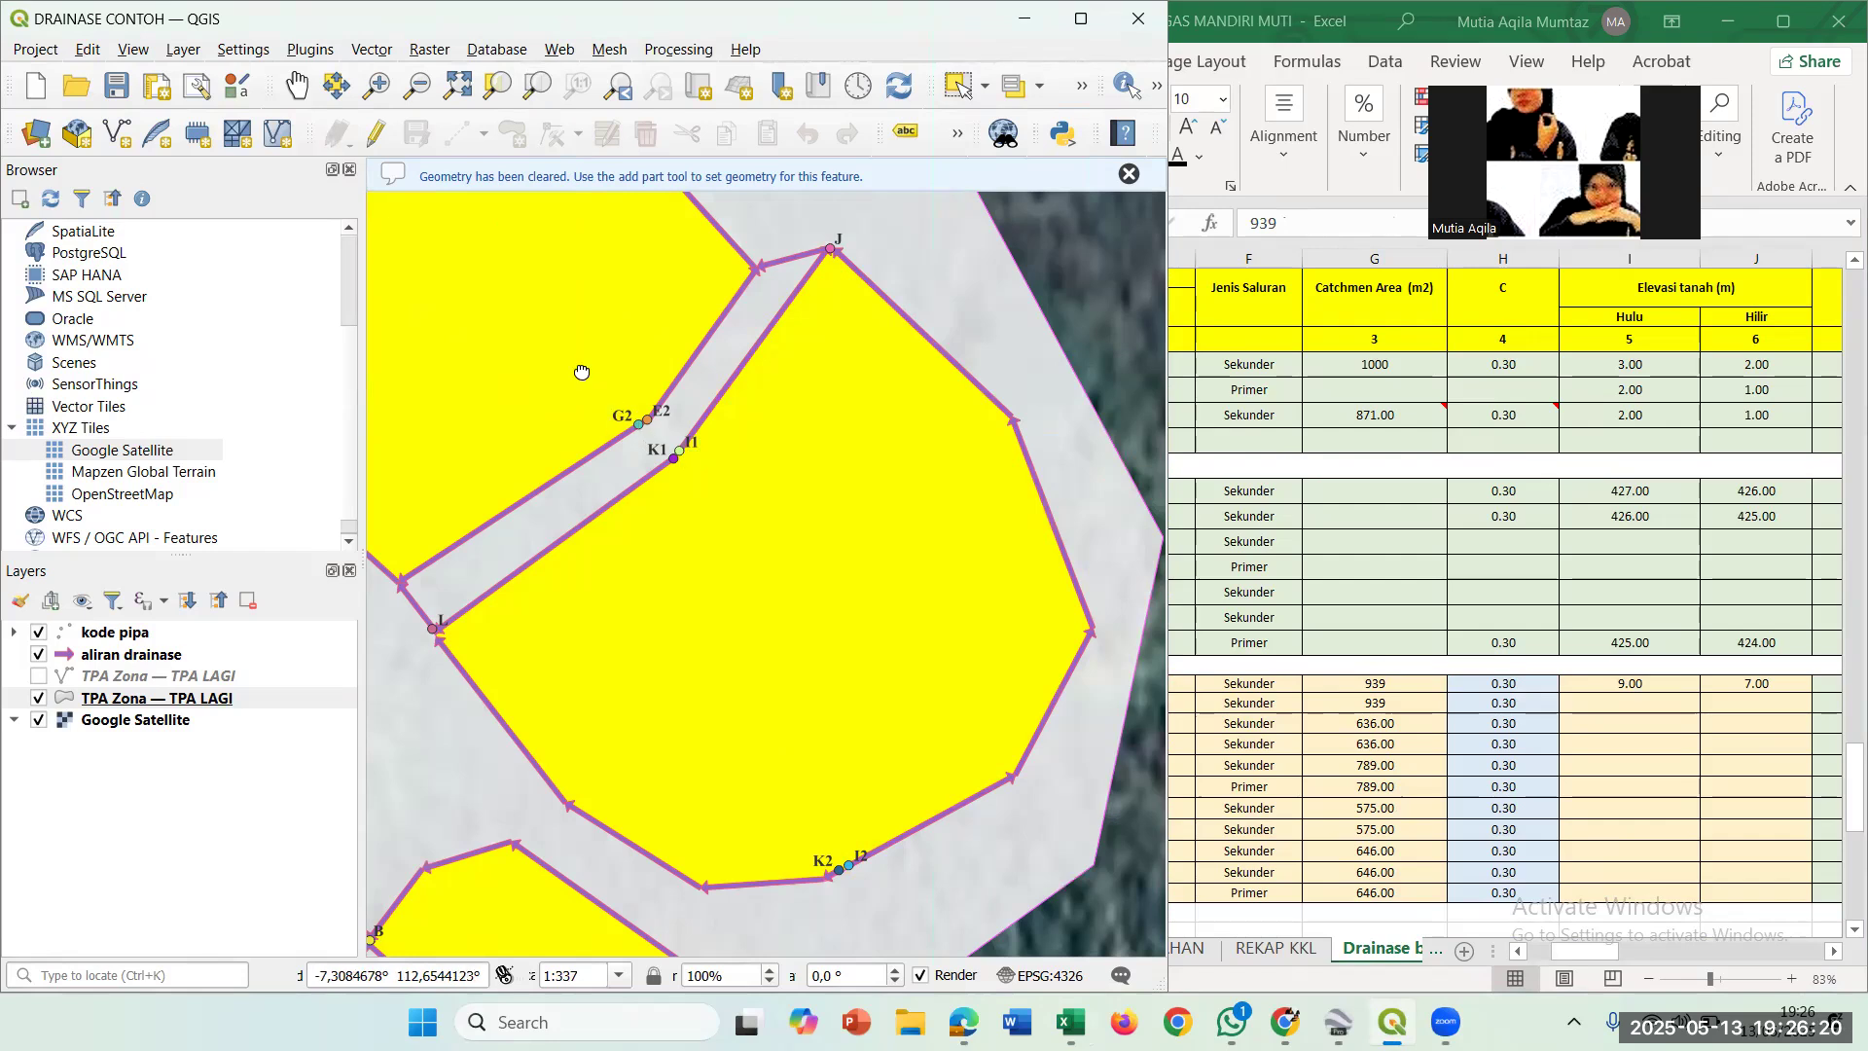
left_click_drag(581, 371, 638, 401)
scroll(629, 371, "down", 1)
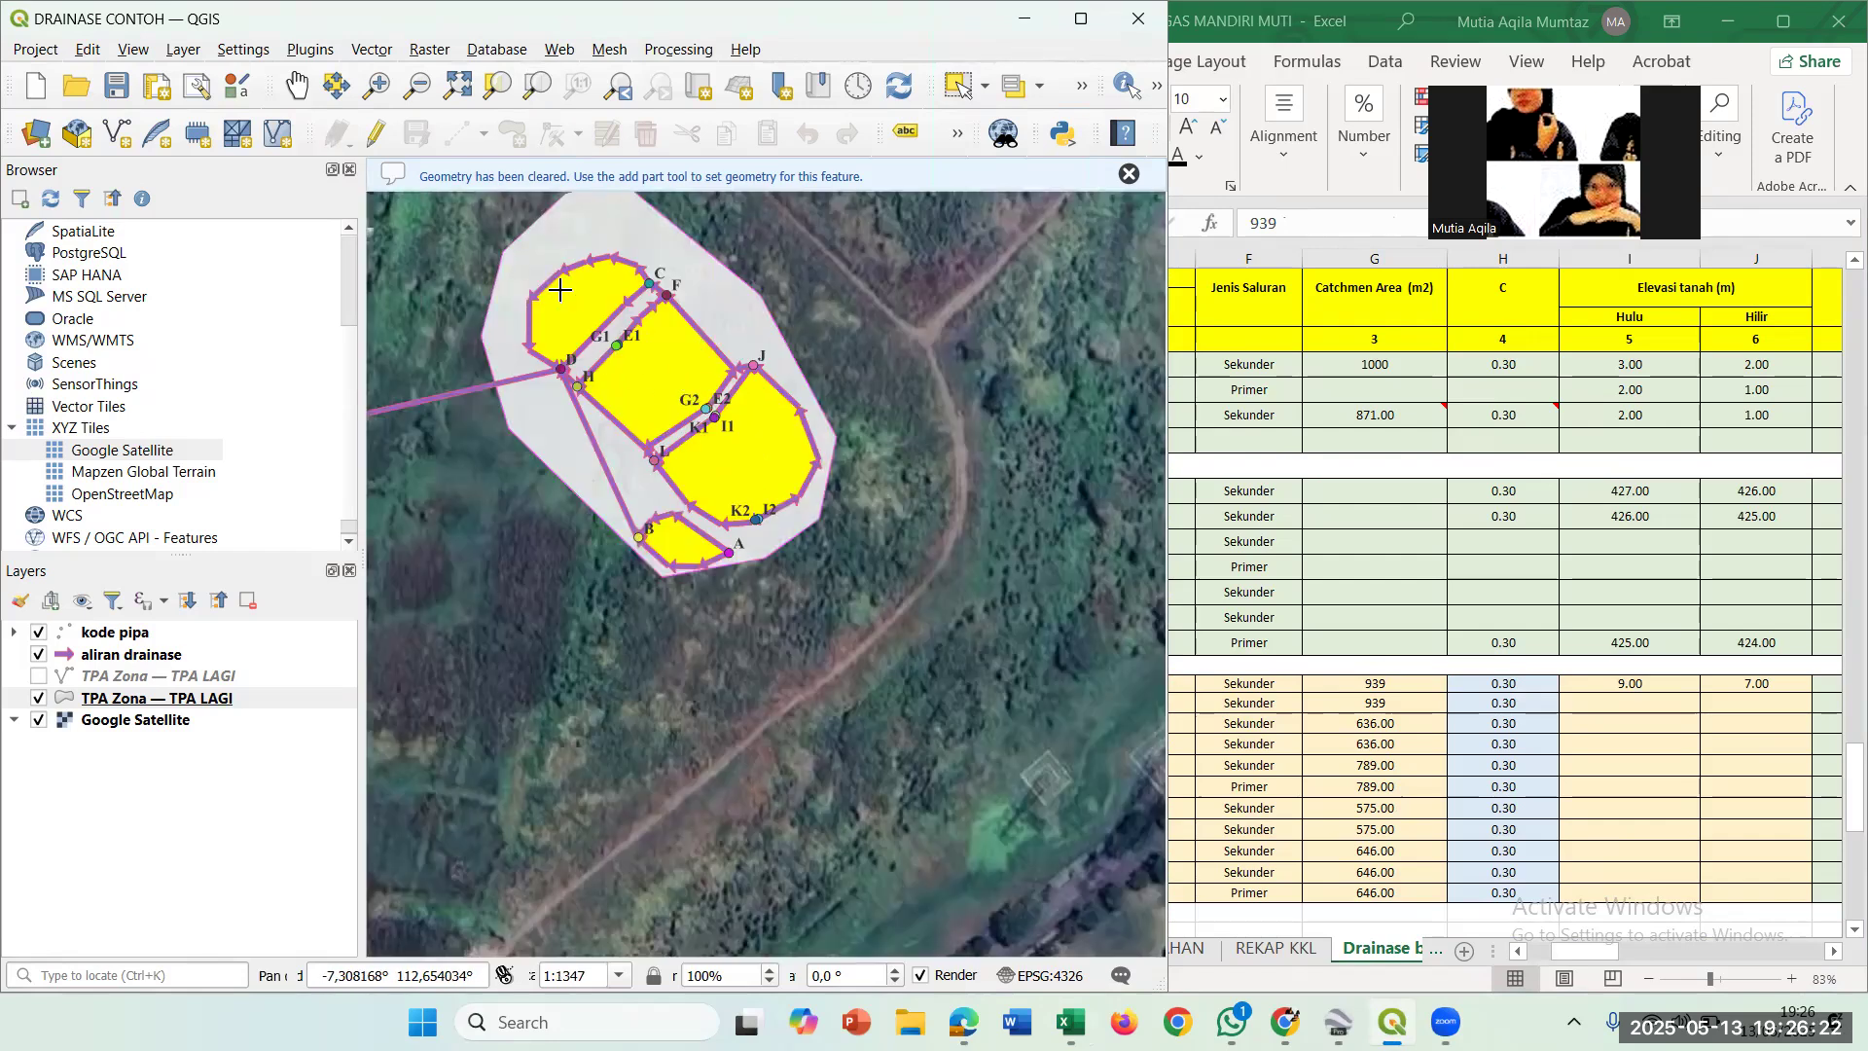
scroll(552, 263, "up", 1)
left_click_drag(558, 290, 600, 409)
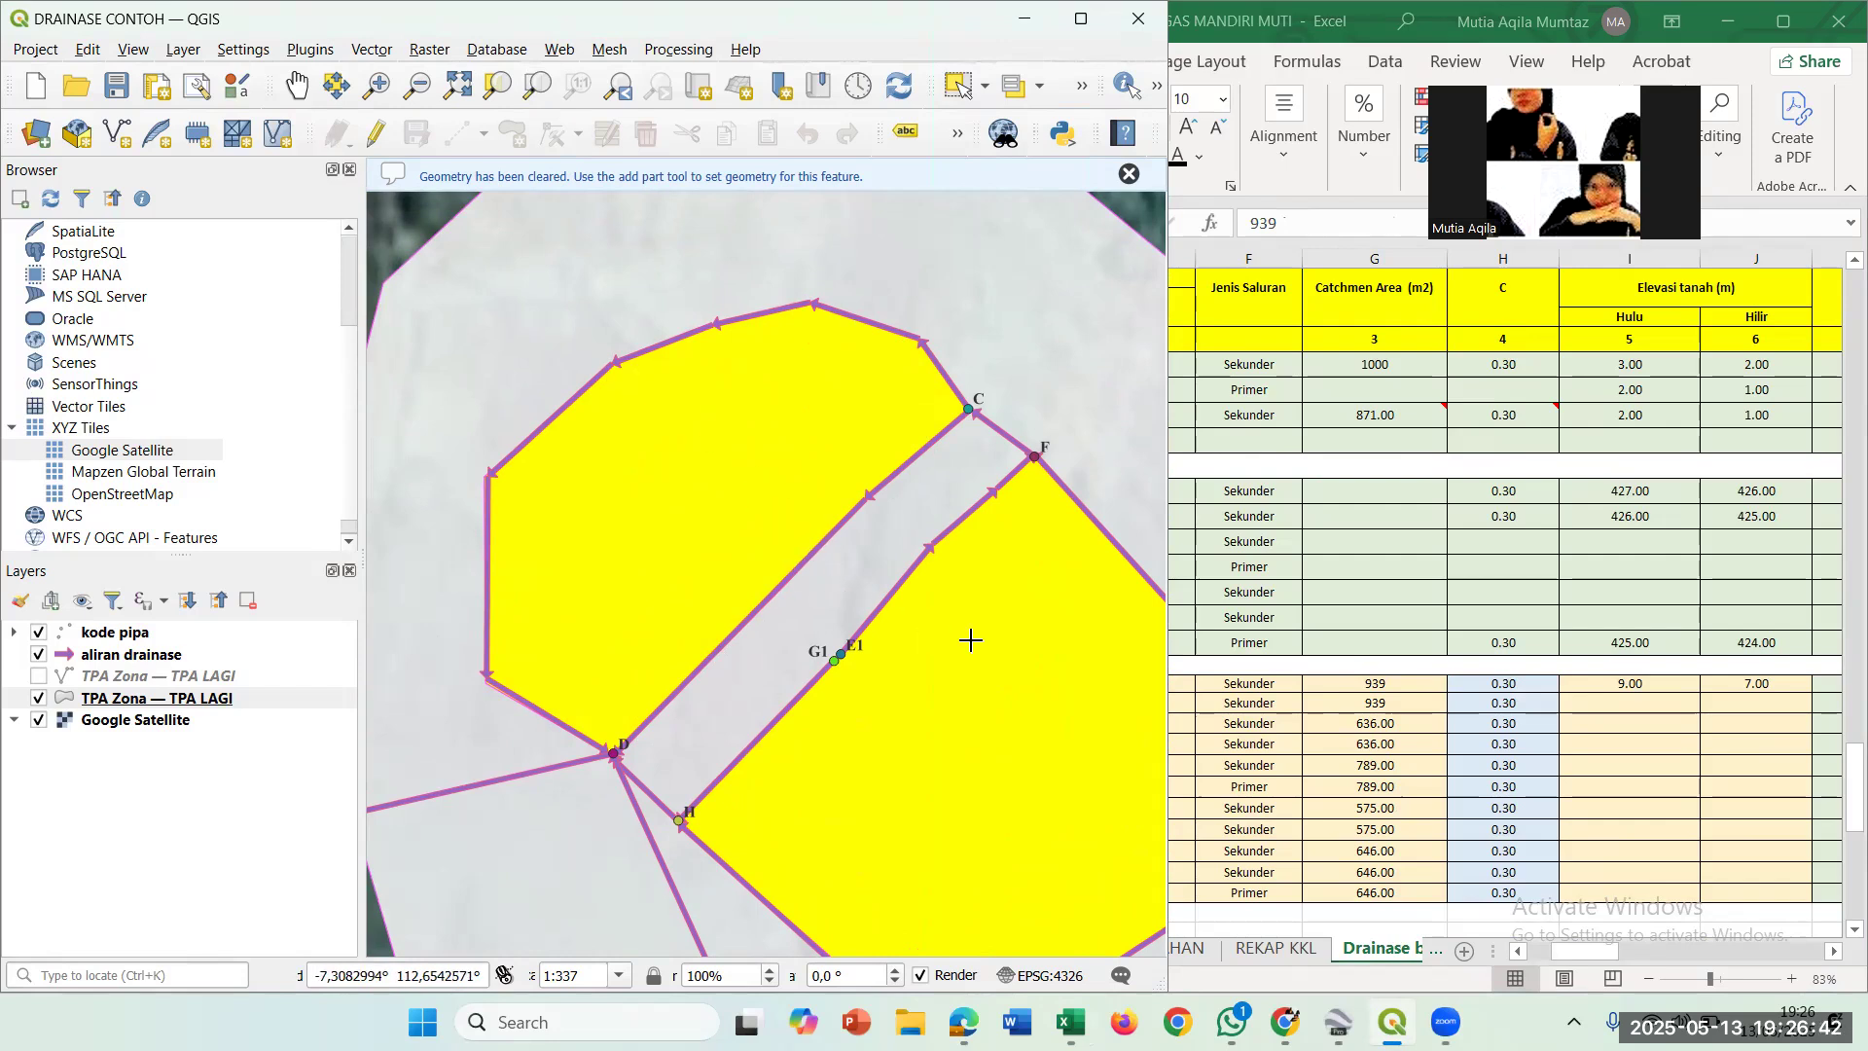
left_click_drag(967, 644, 733, 515)
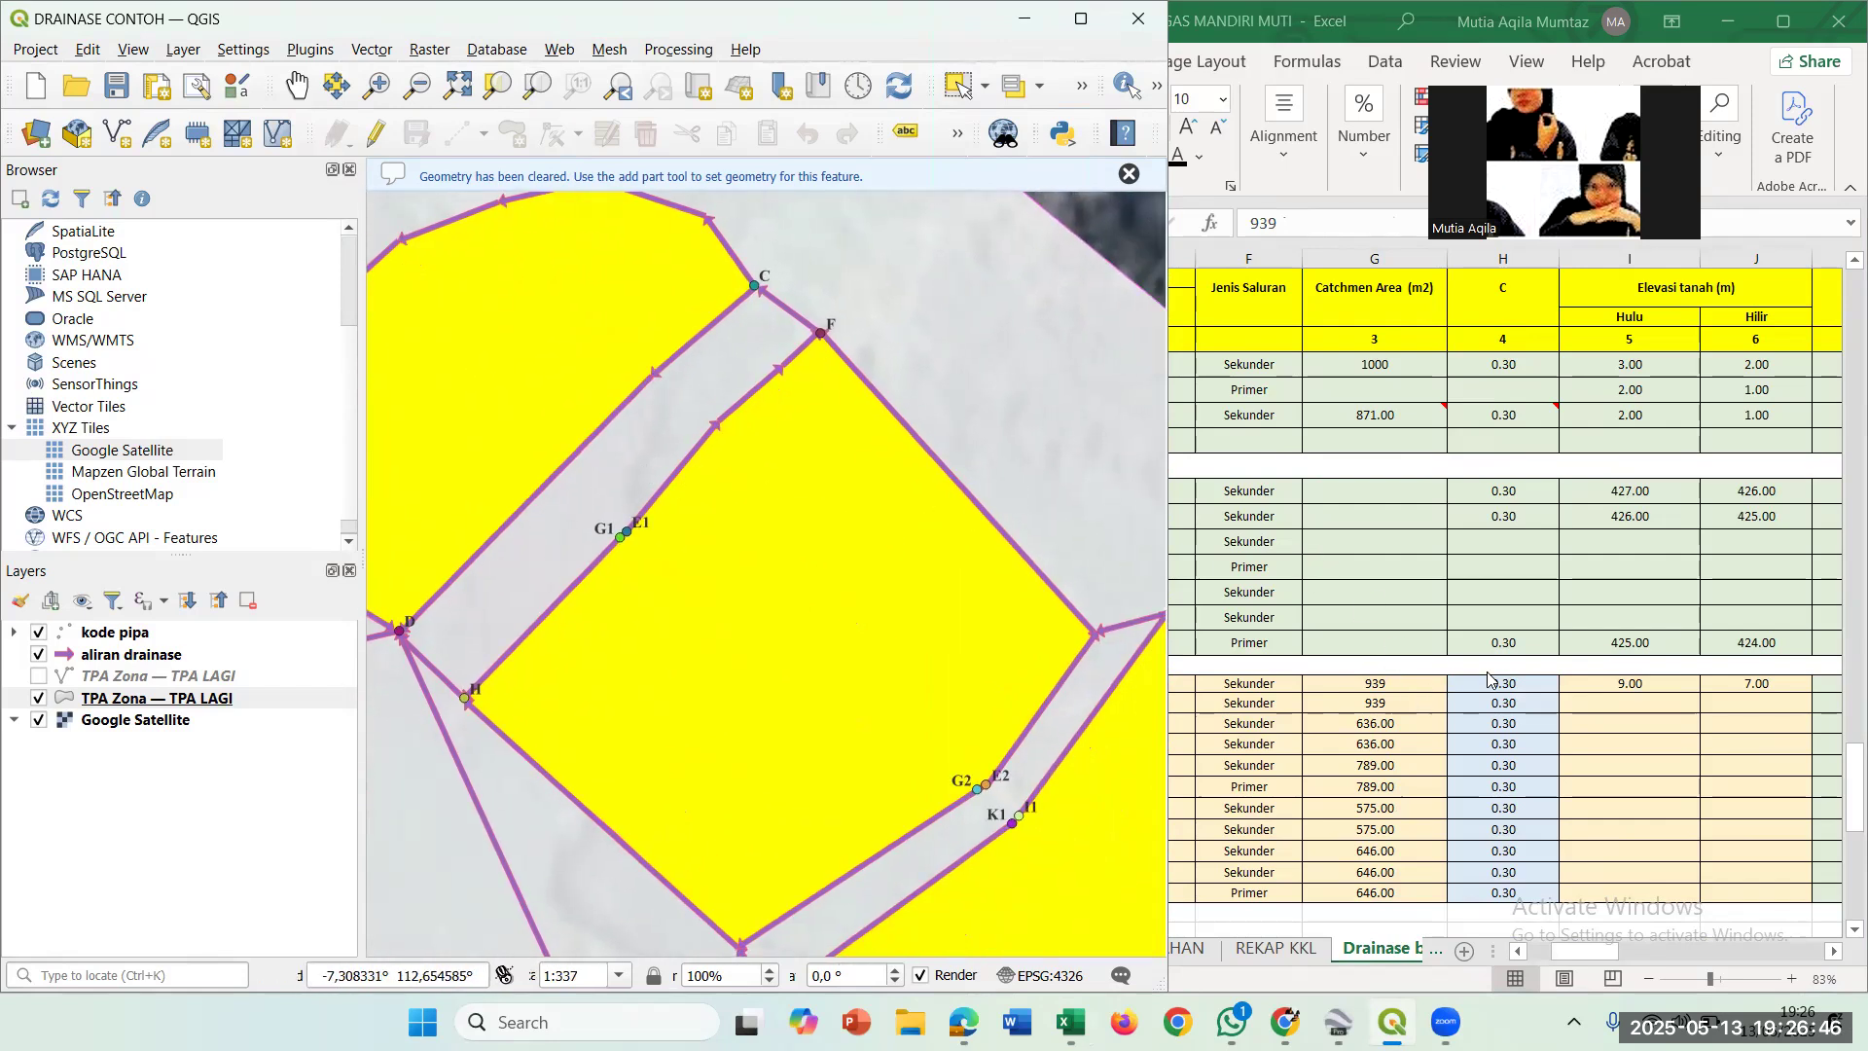
Review the Catchmen Area (m2), C and Jenis Saluran entries of the ZONA 3 pipes, including their linked formulas.
left_click(1417, 370)
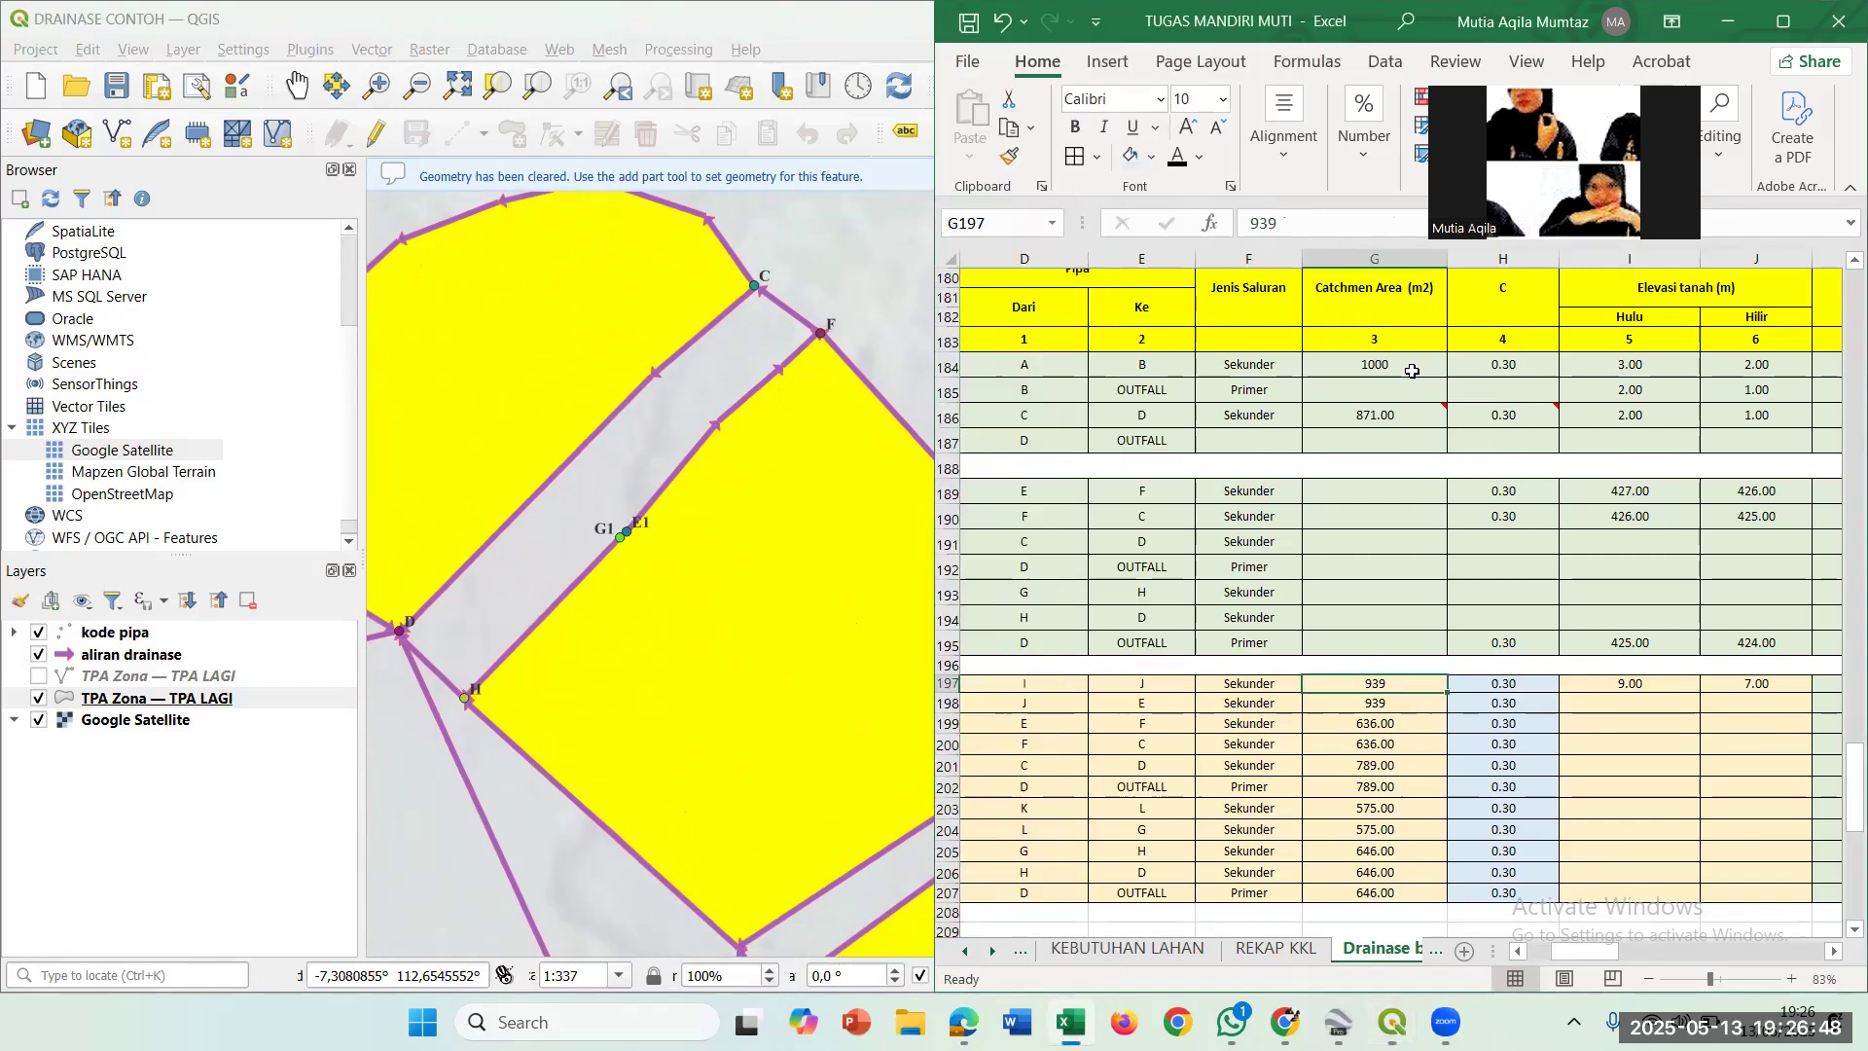
left_click(1521, 314)
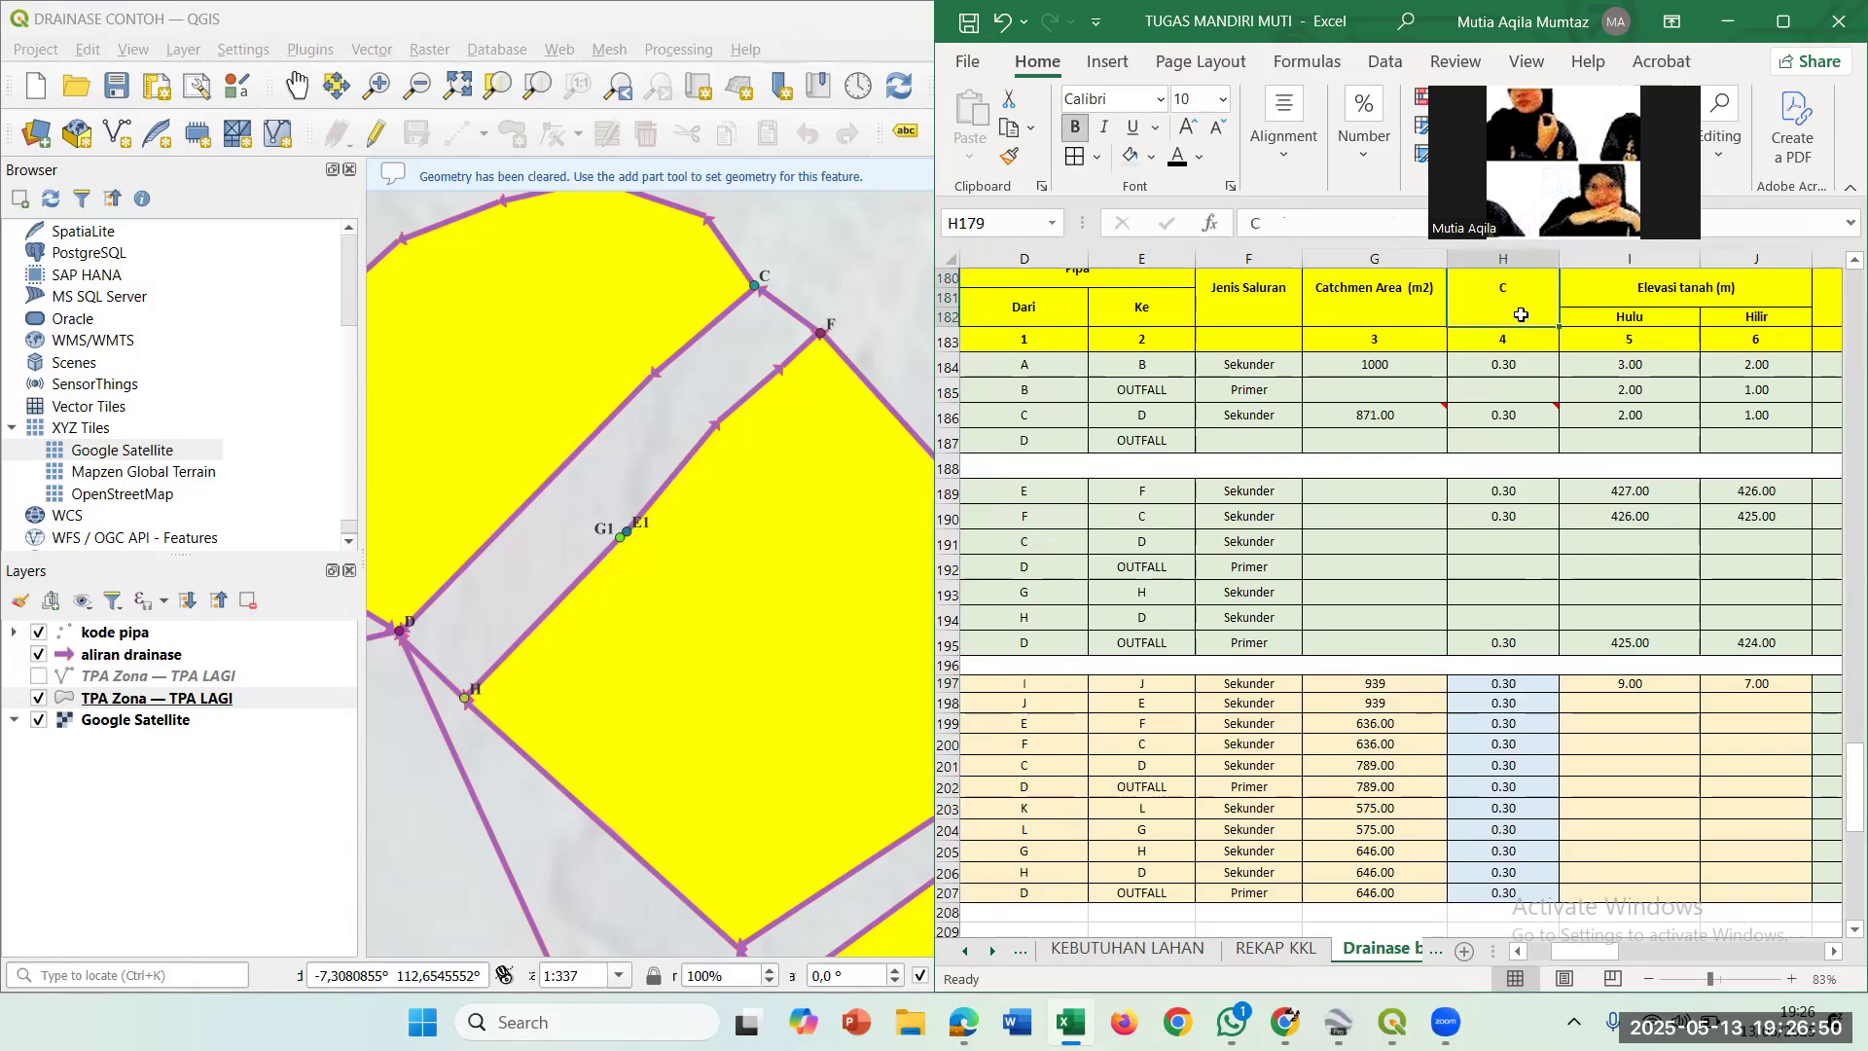
left_click(1538, 683)
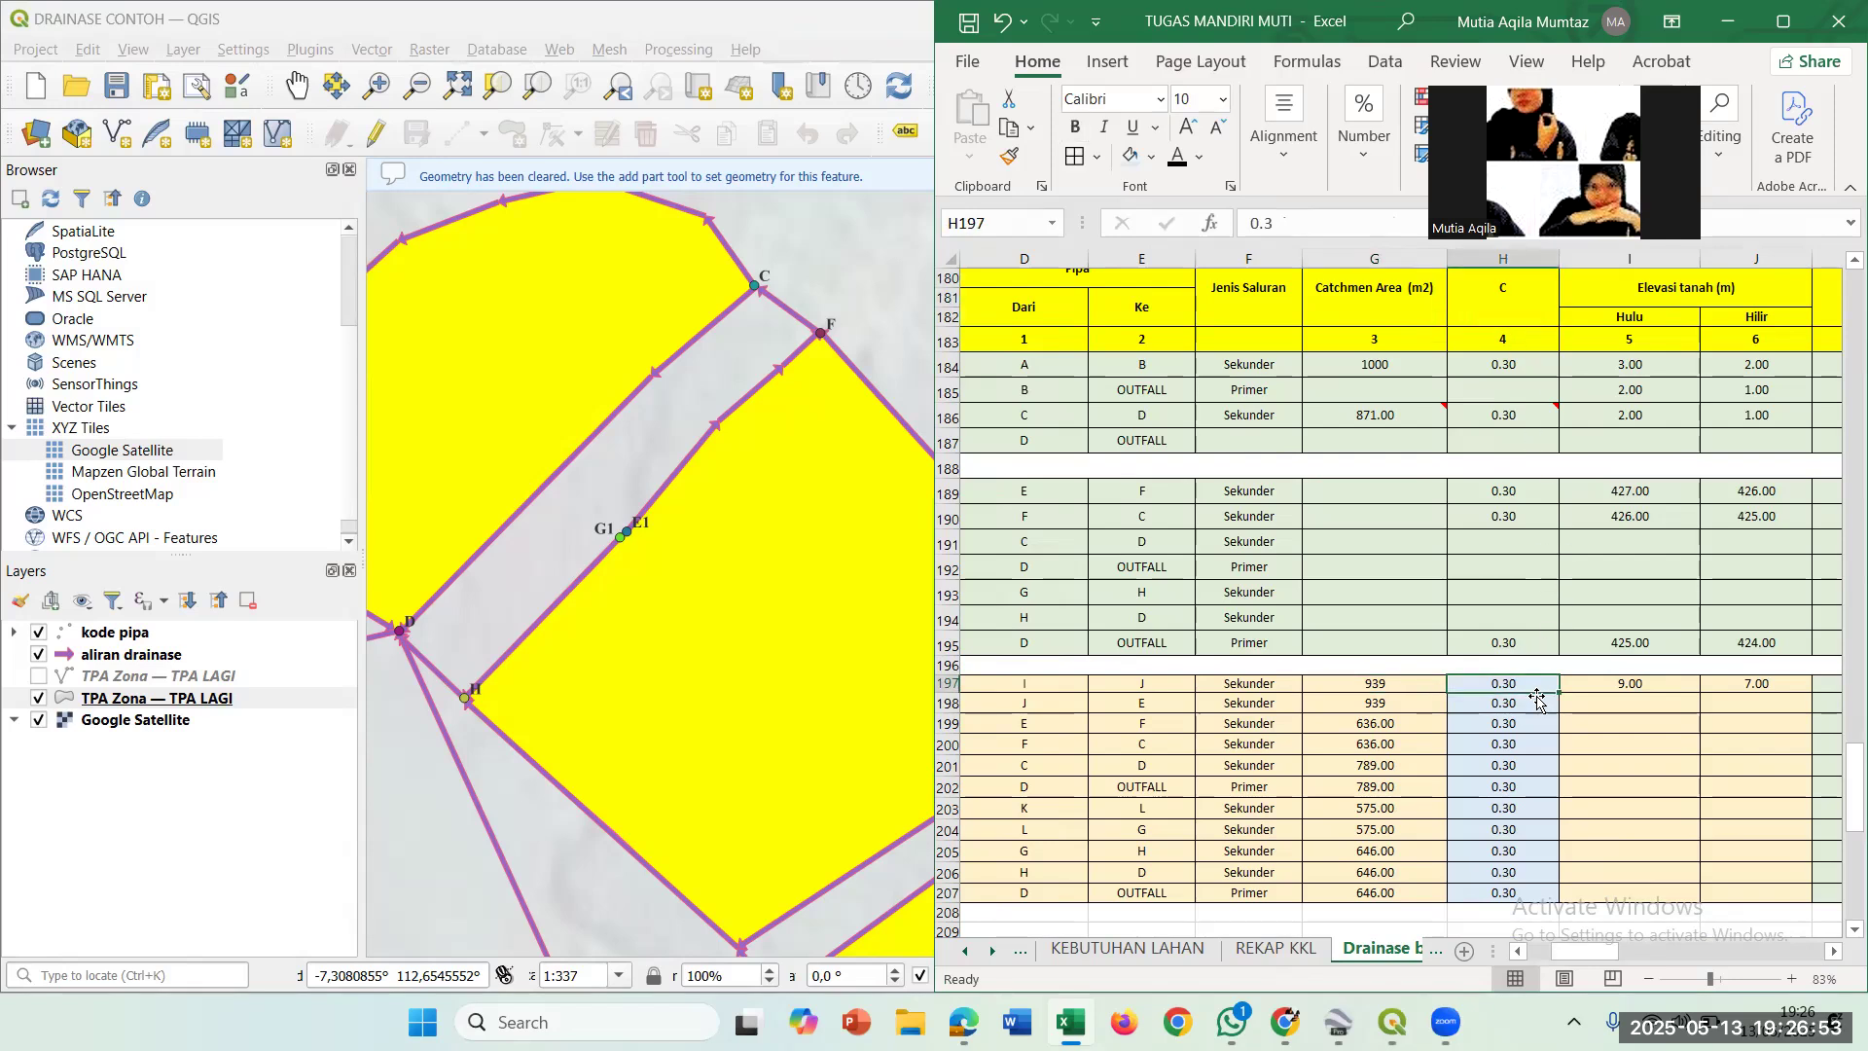
left_click(1326, 793)
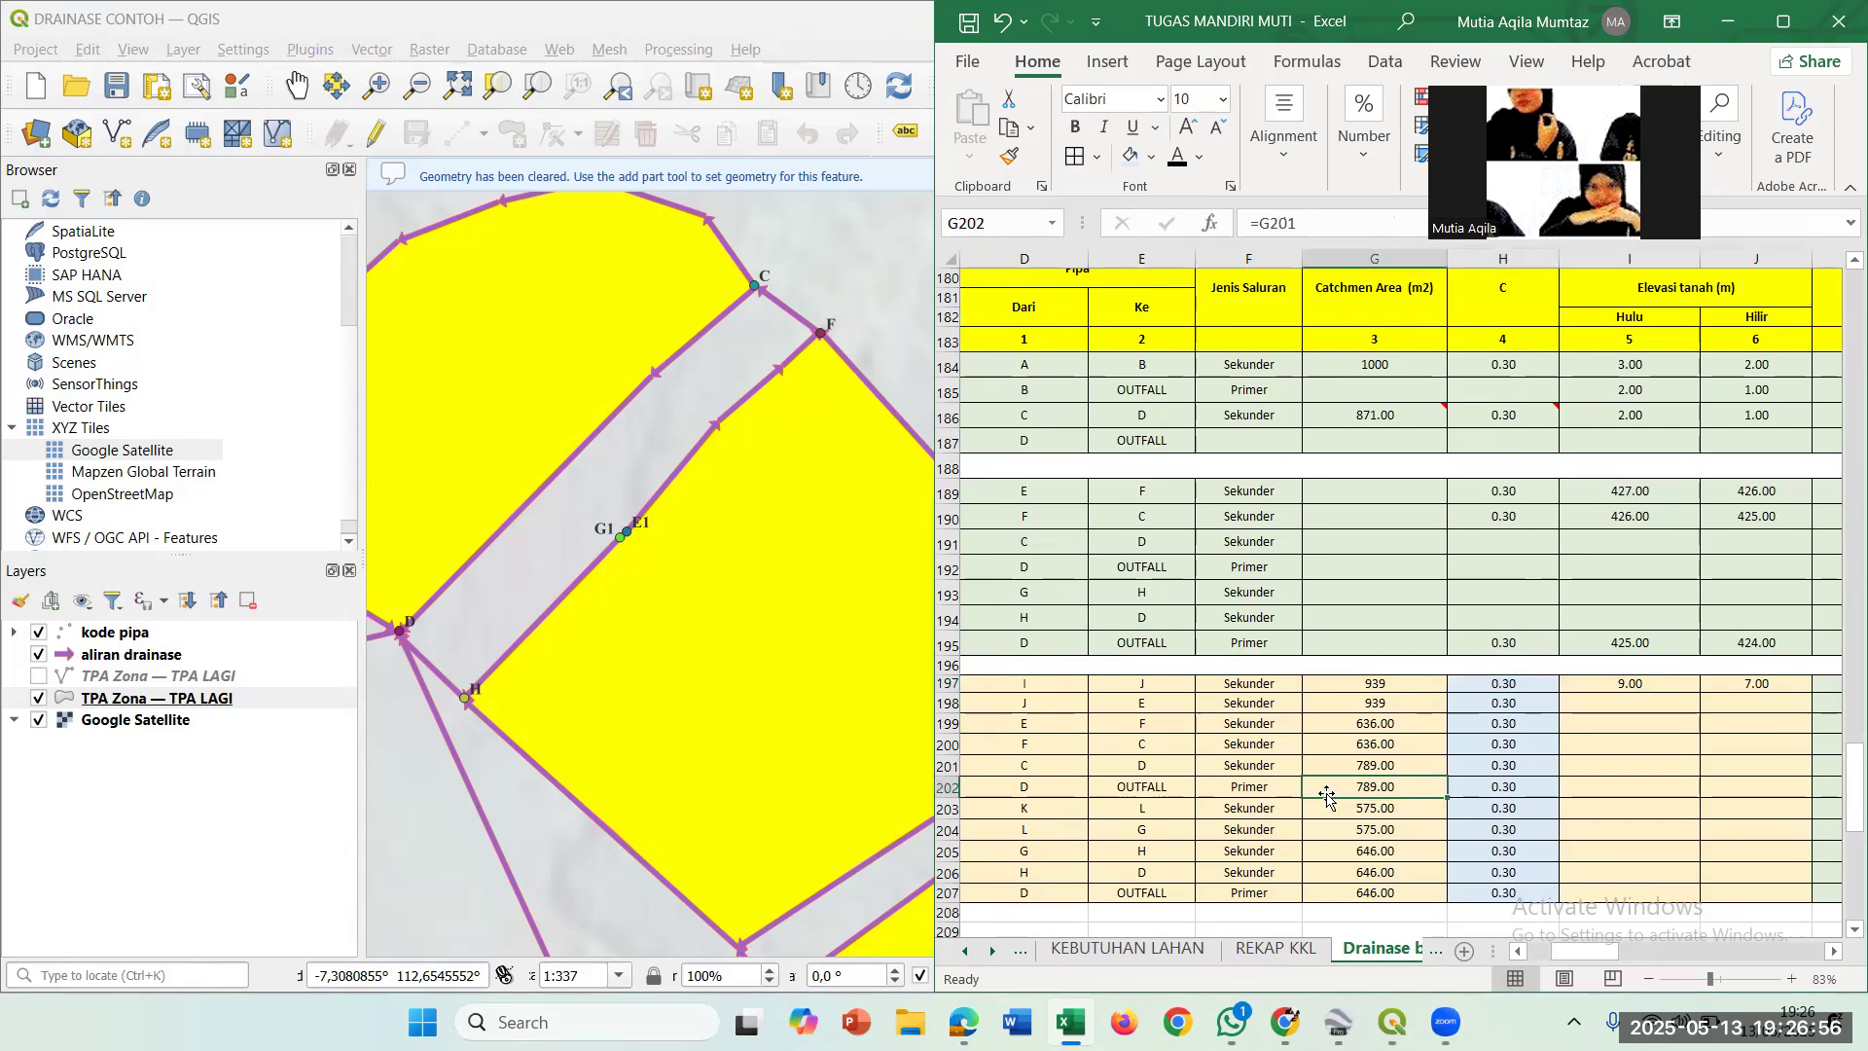
left_click(1192, 856)
left_click(1324, 761)
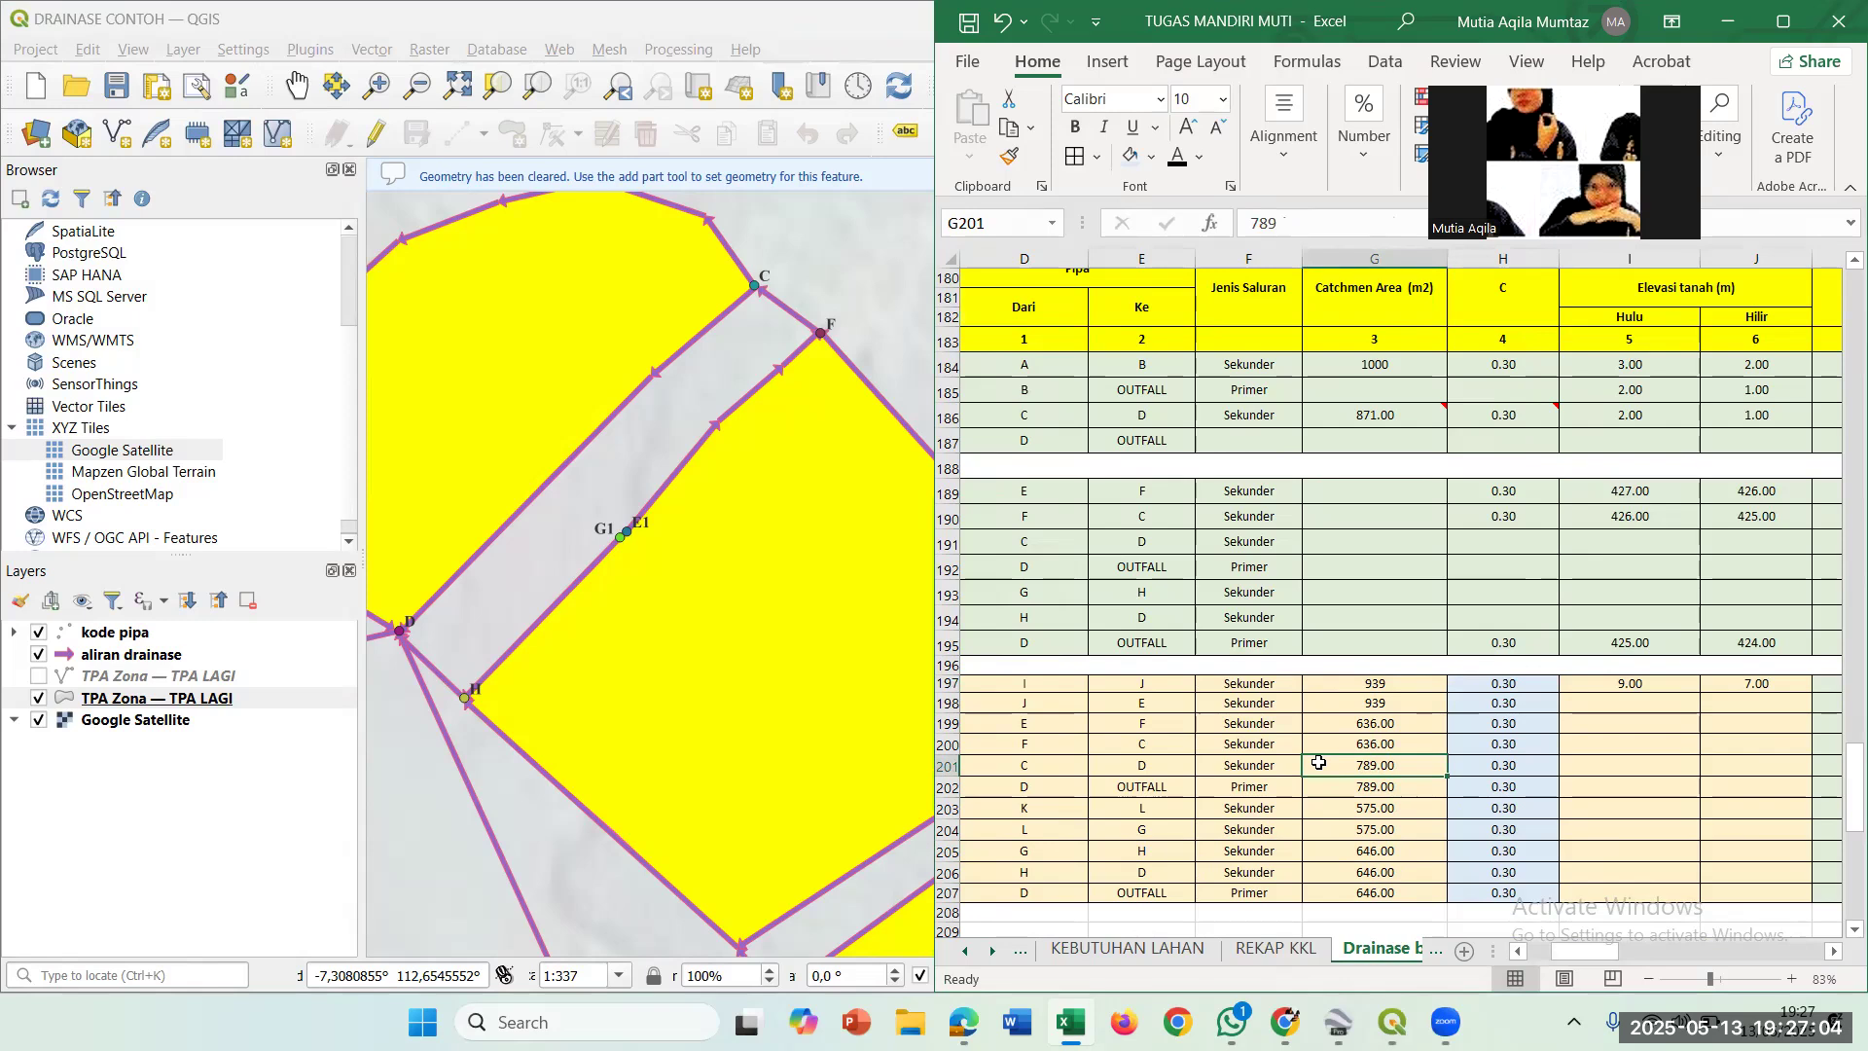
left_click(1323, 744)
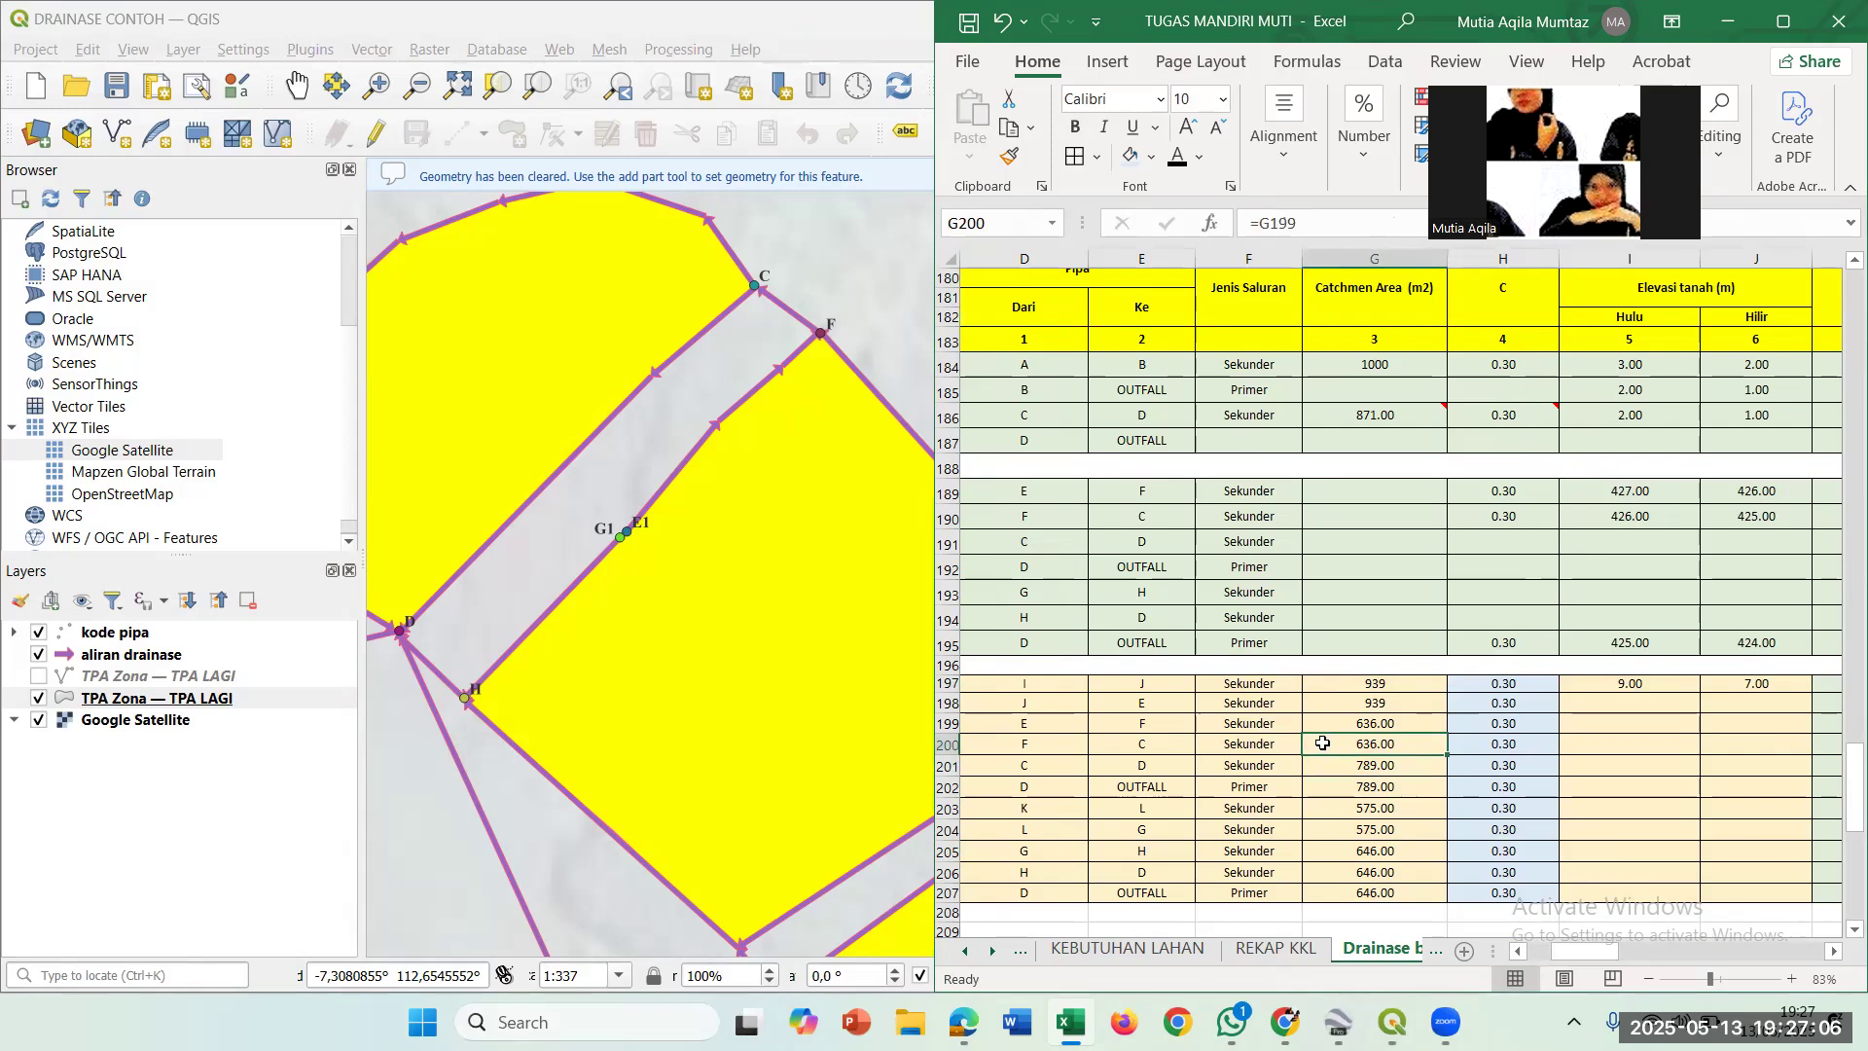
left_click(1258, 763)
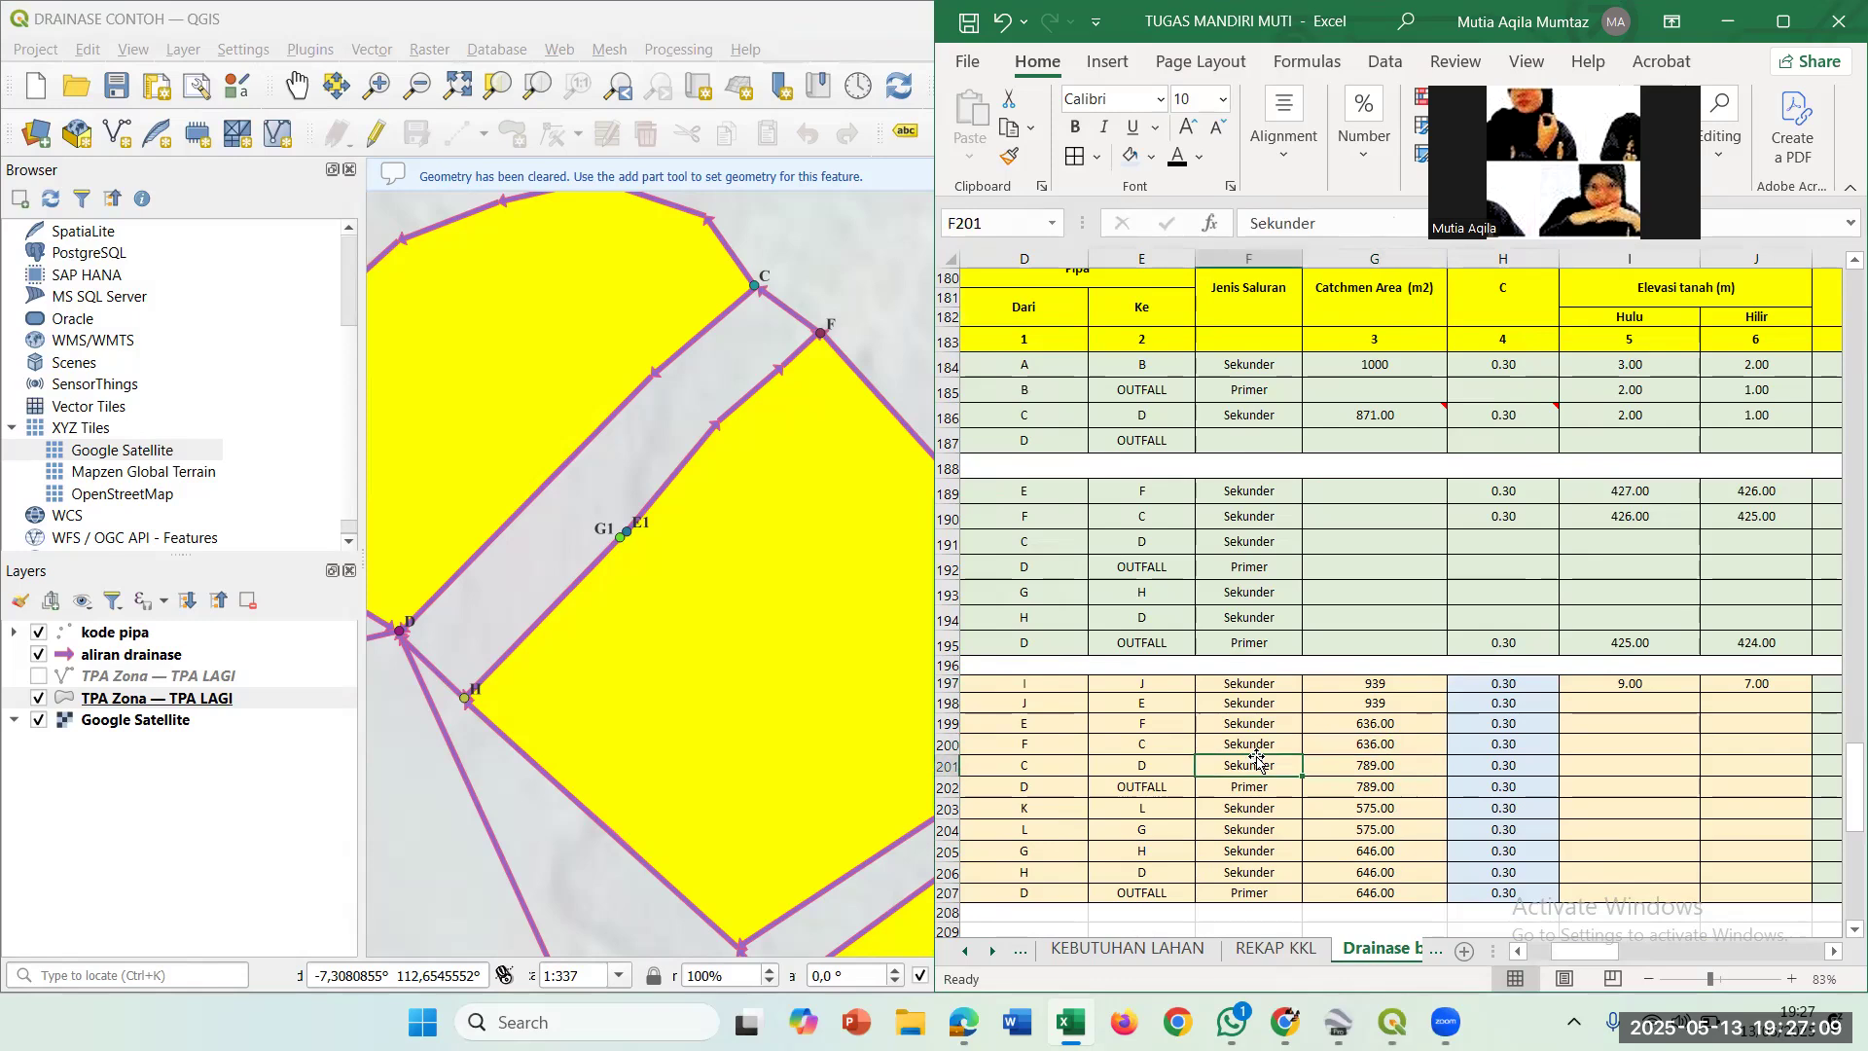
left_click(1534, 744)
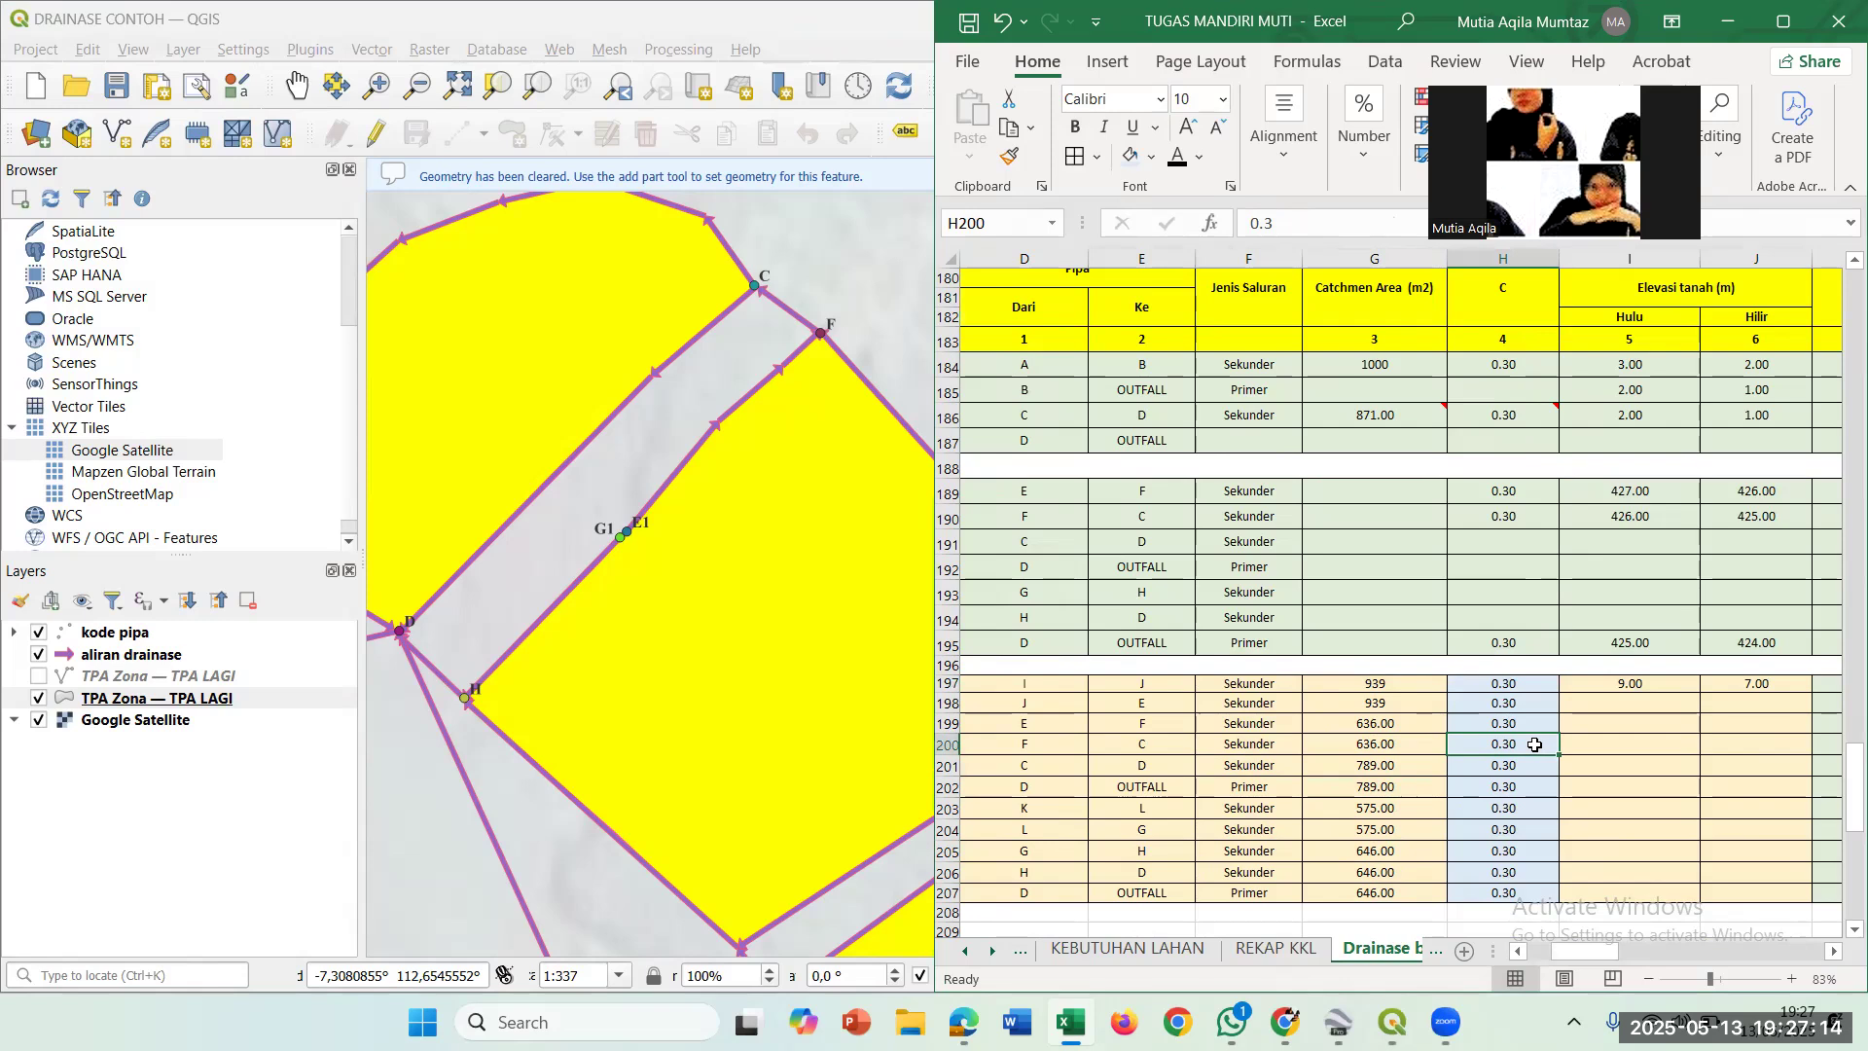
Examine the Elevasi tanah, Beda tinggi, Lo(m) and Slope columns of the planning table.
mouse_move(1605, 953)
left_mouse_down()
mouse_move(1652, 953)
mouse_move(1602, 954)
left_mouse_up()
left_click(1355, 833)
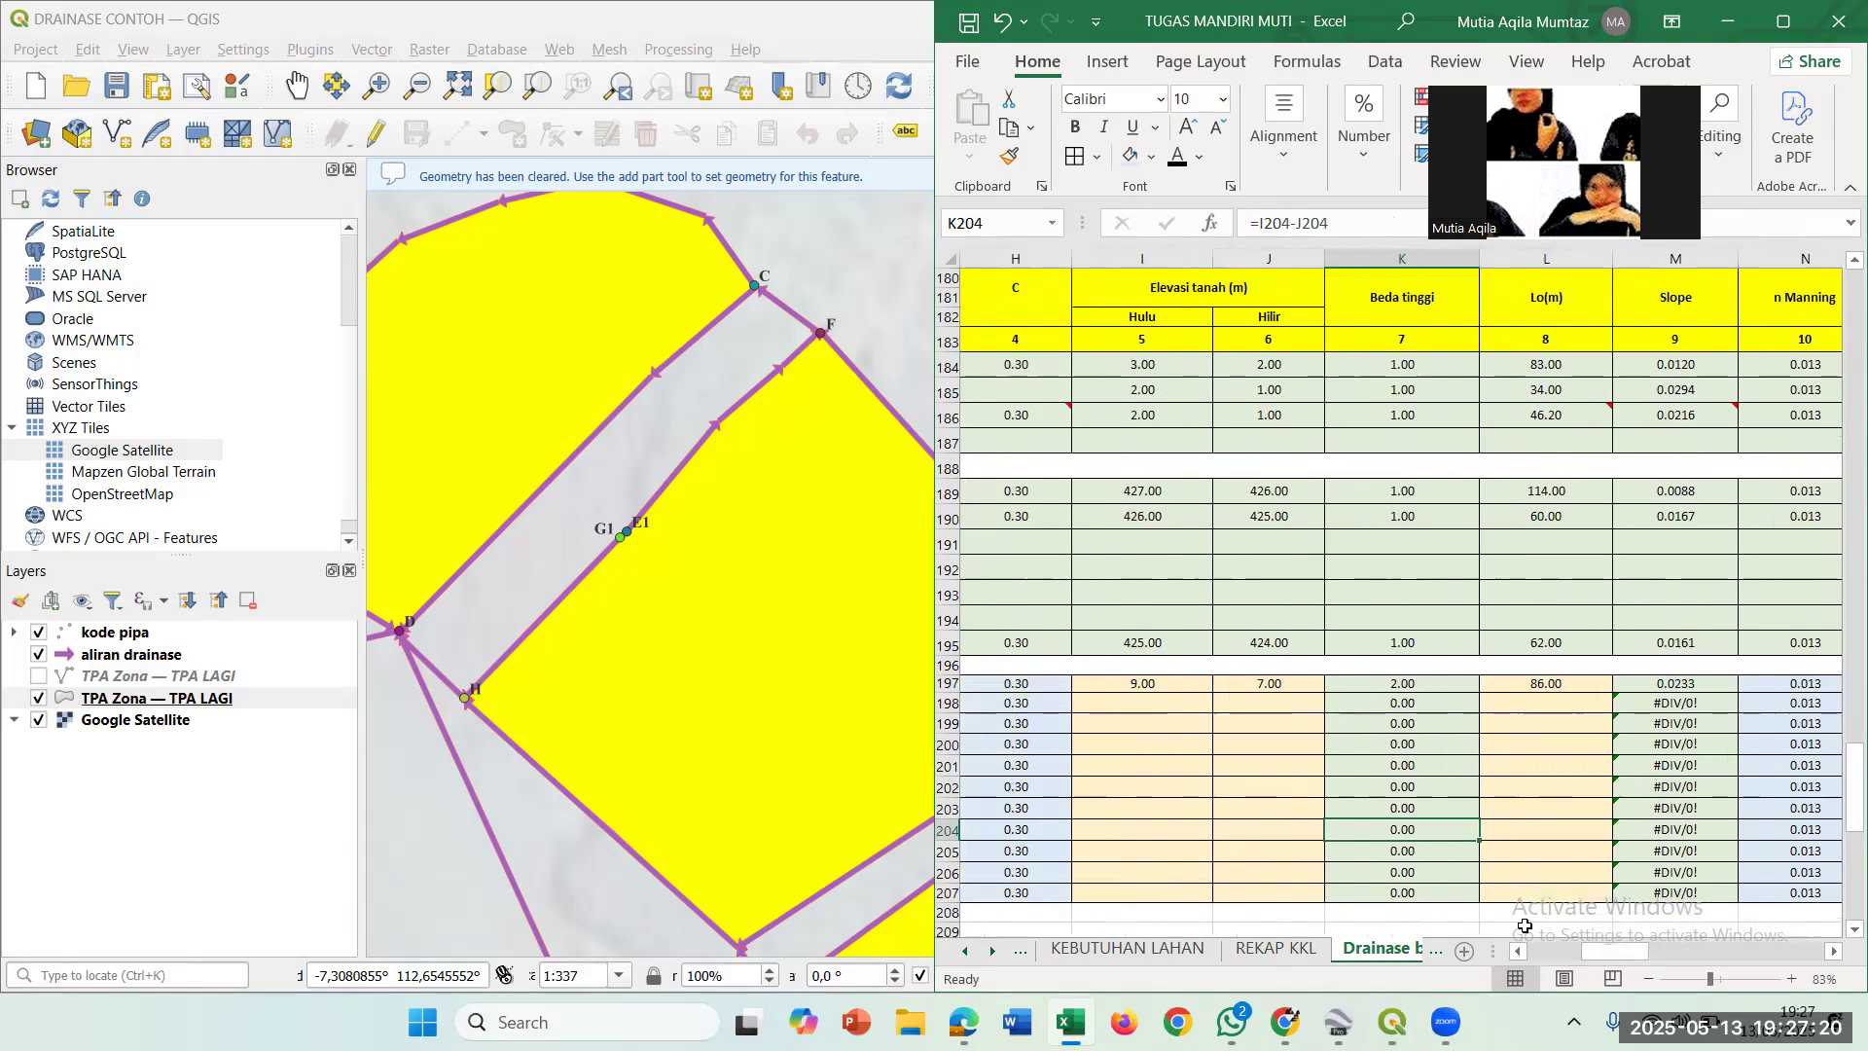
left_click(1564, 952)
left_click(1633, 949)
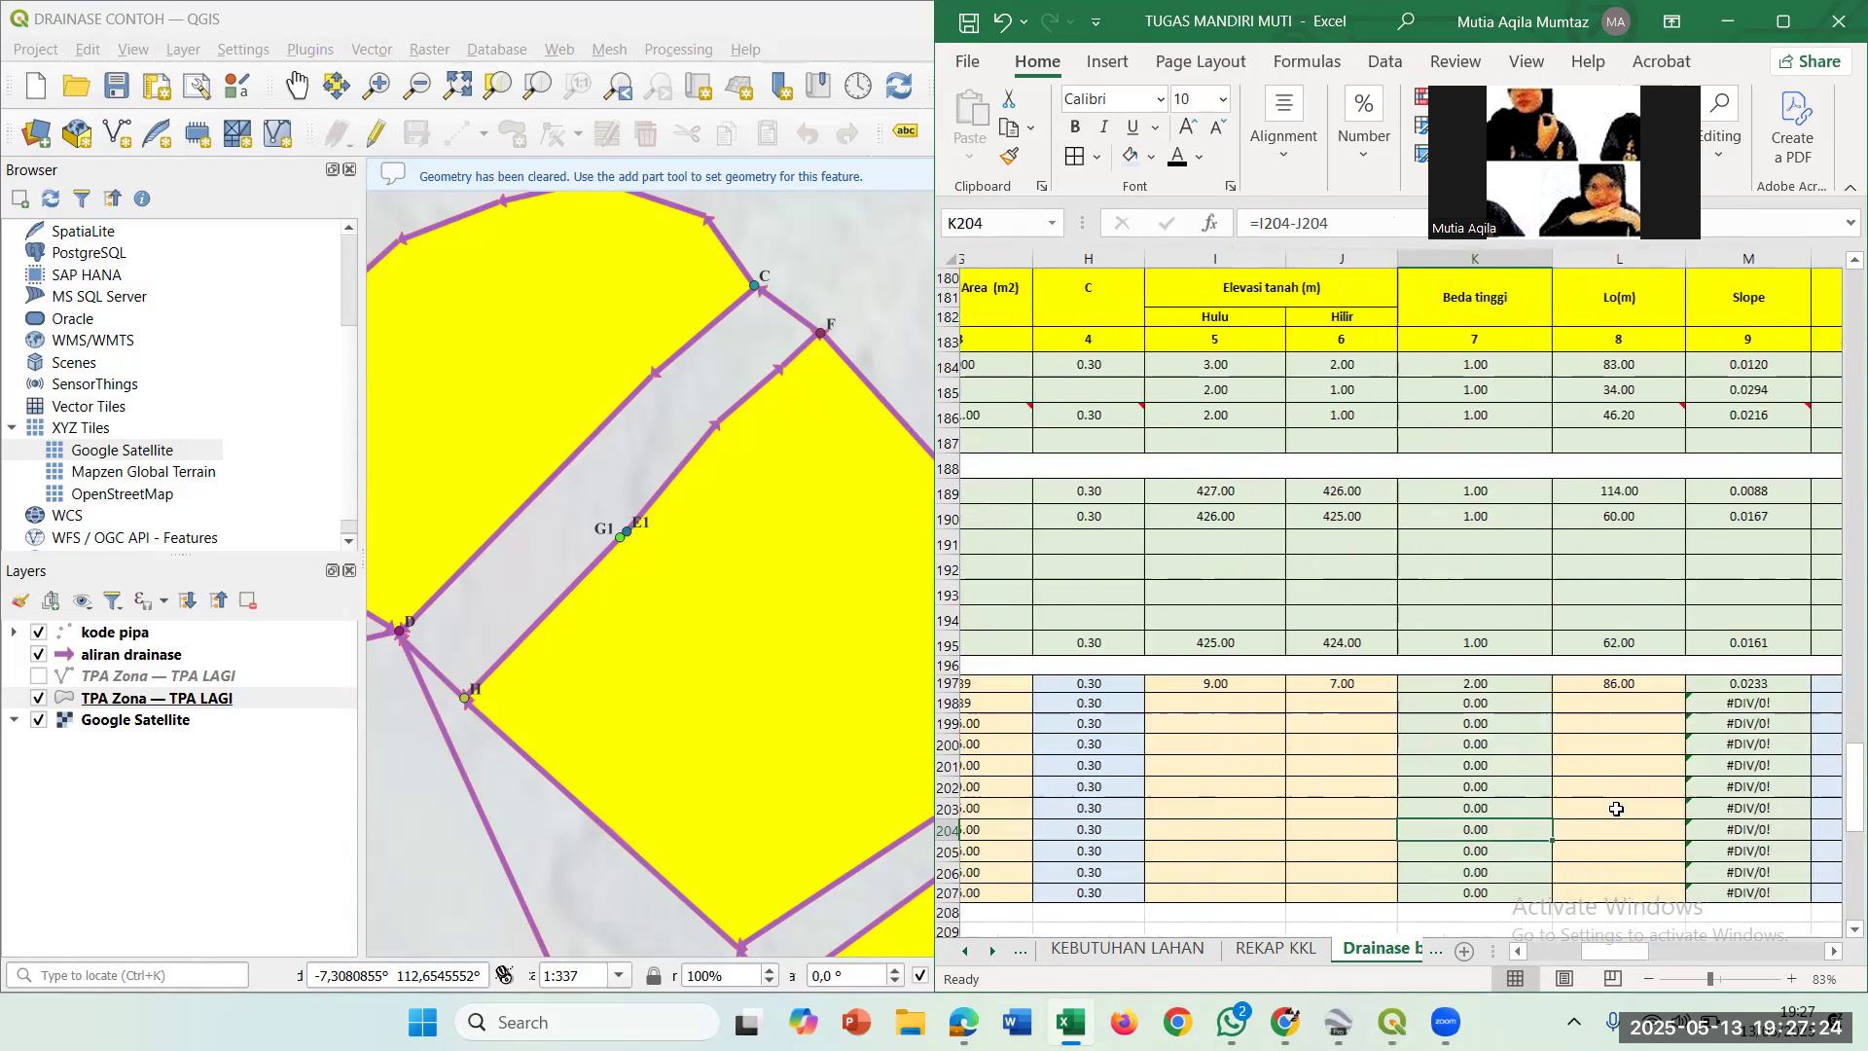
scroll(1595, 789, "left", 2)
mouse_move(1196, 413)
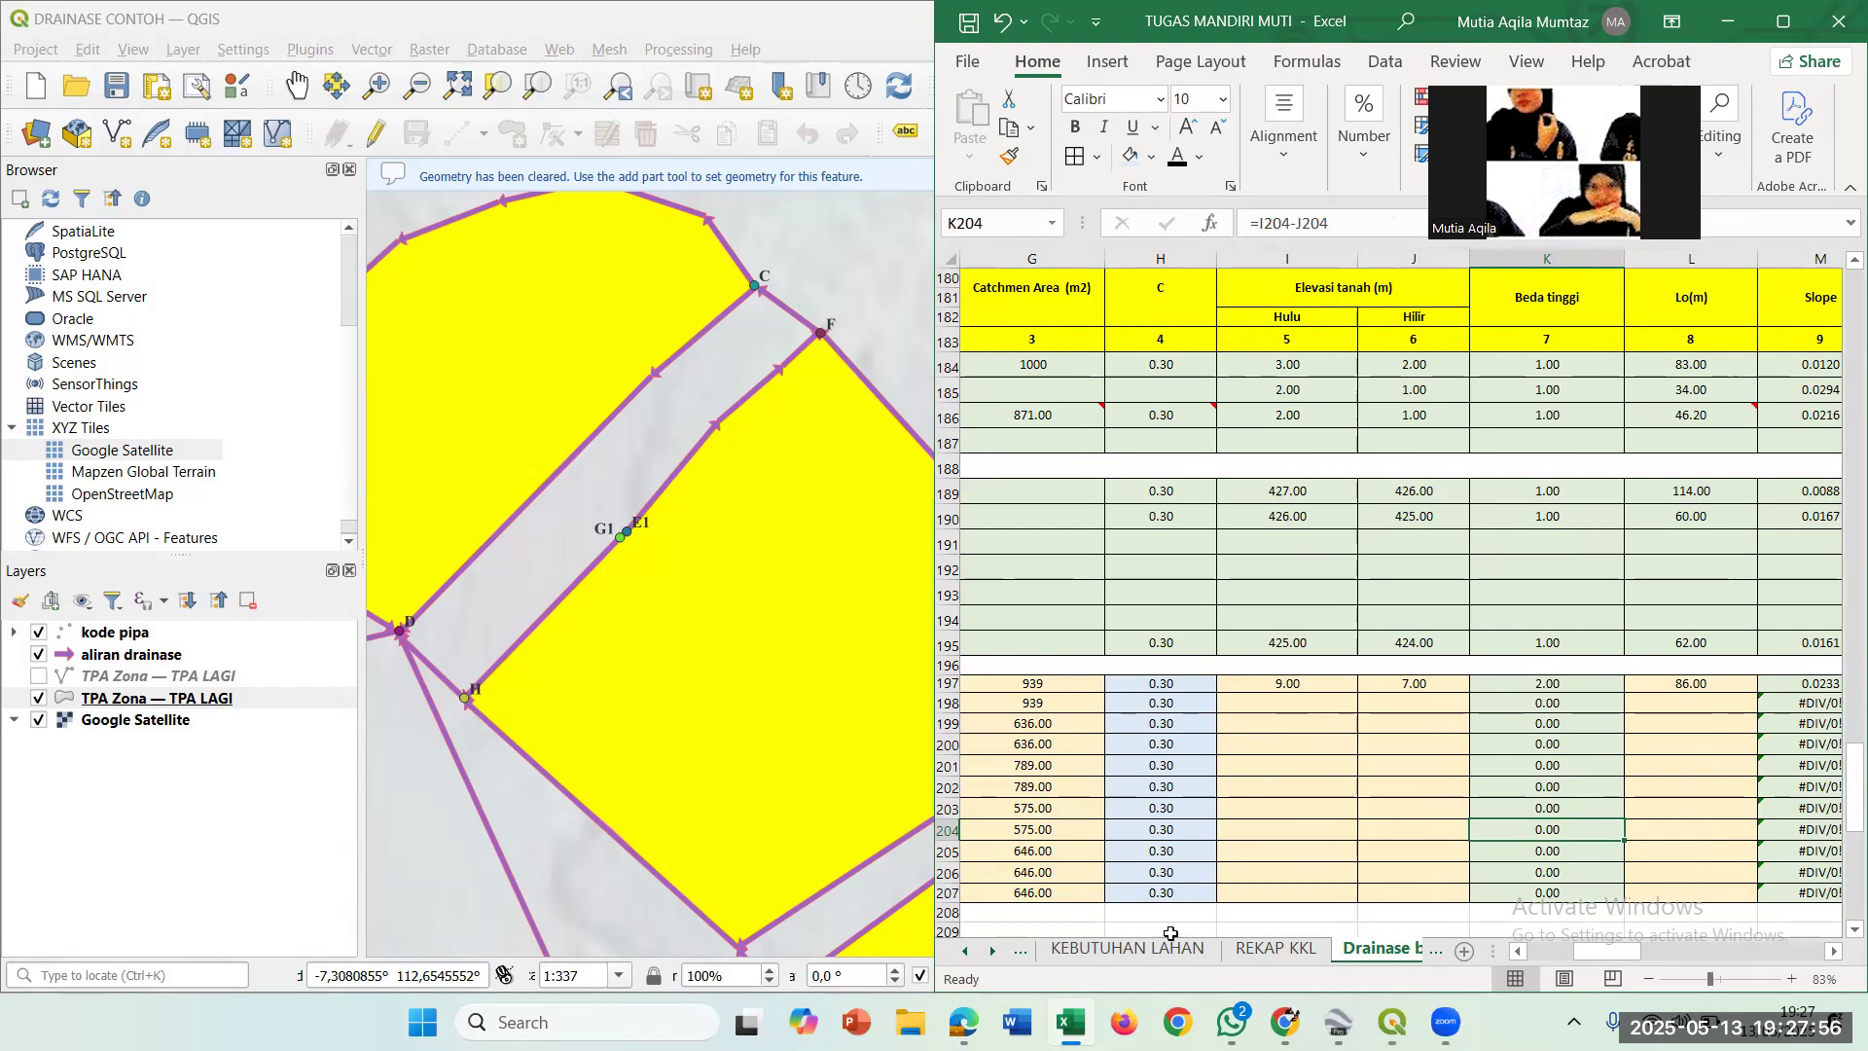
Switch to Google Earth Pro and inspect the landfill zones alongside the Hulu and Hilir ground elevations of the pipe from I to J.
left_click(612, 548)
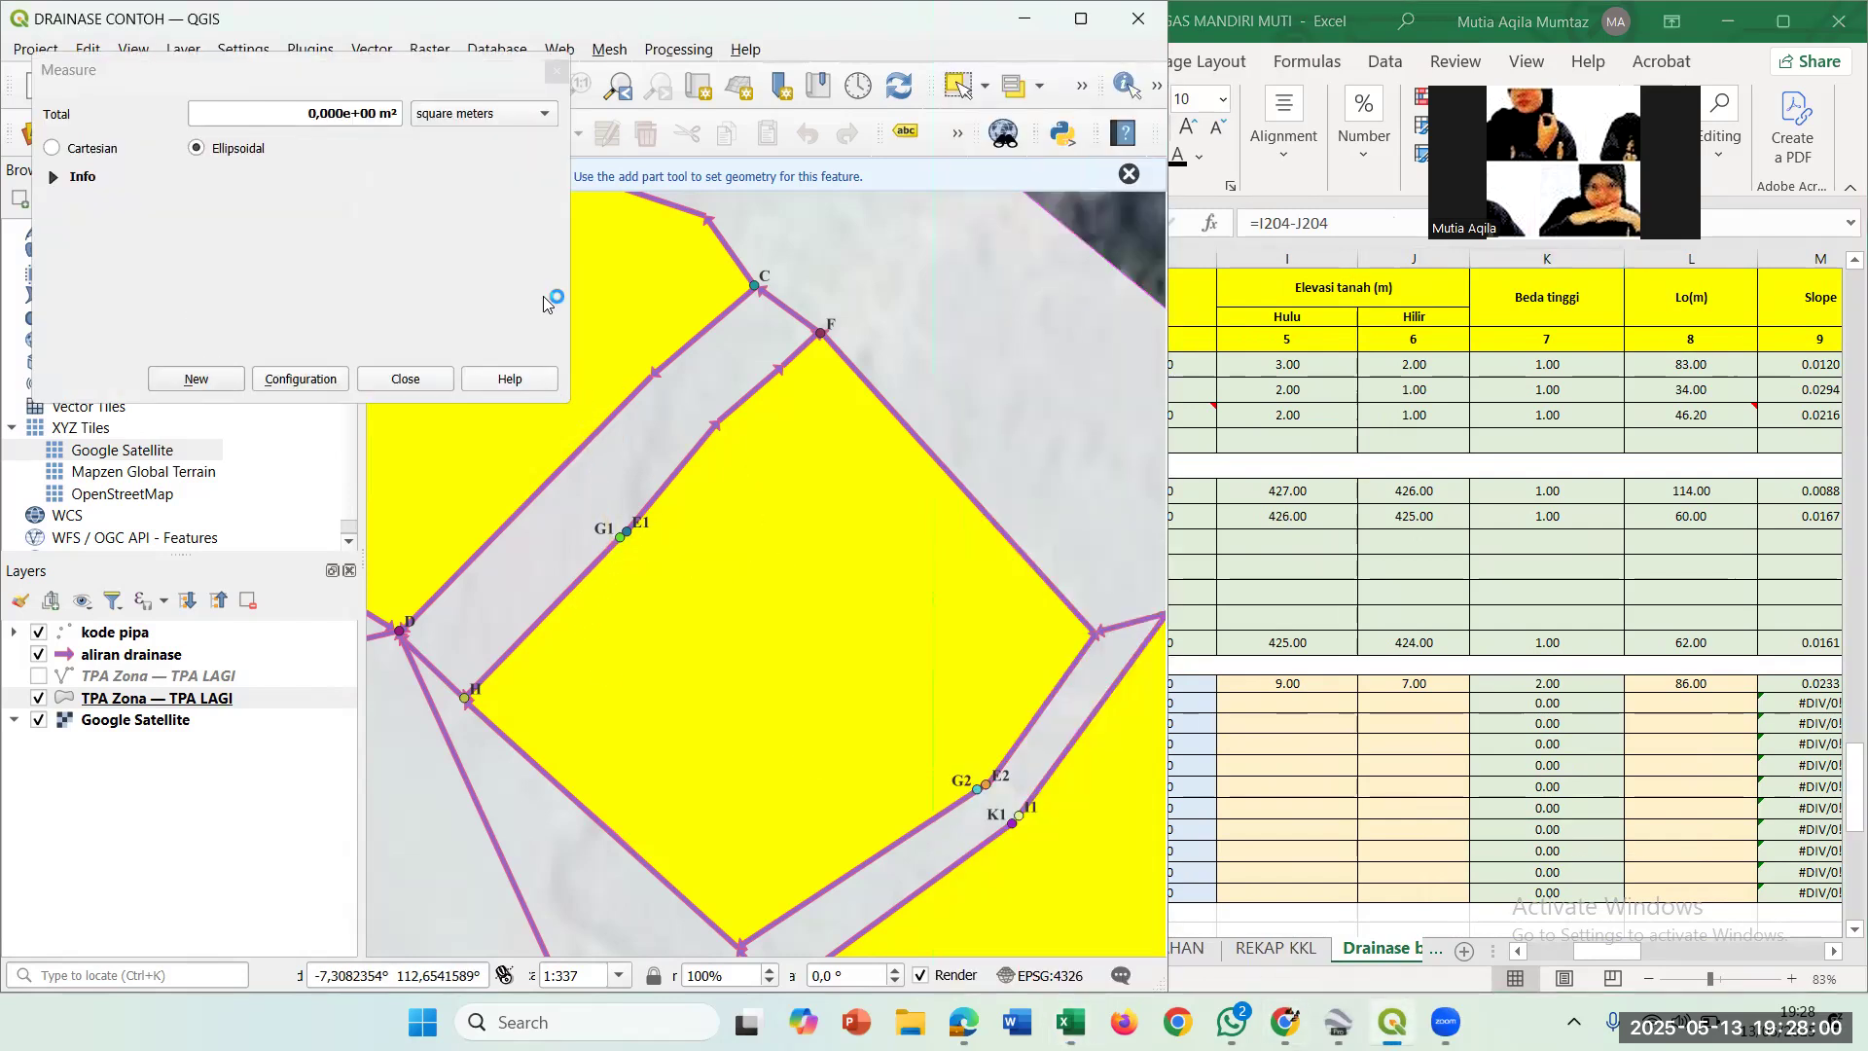
left_click(556, 72)
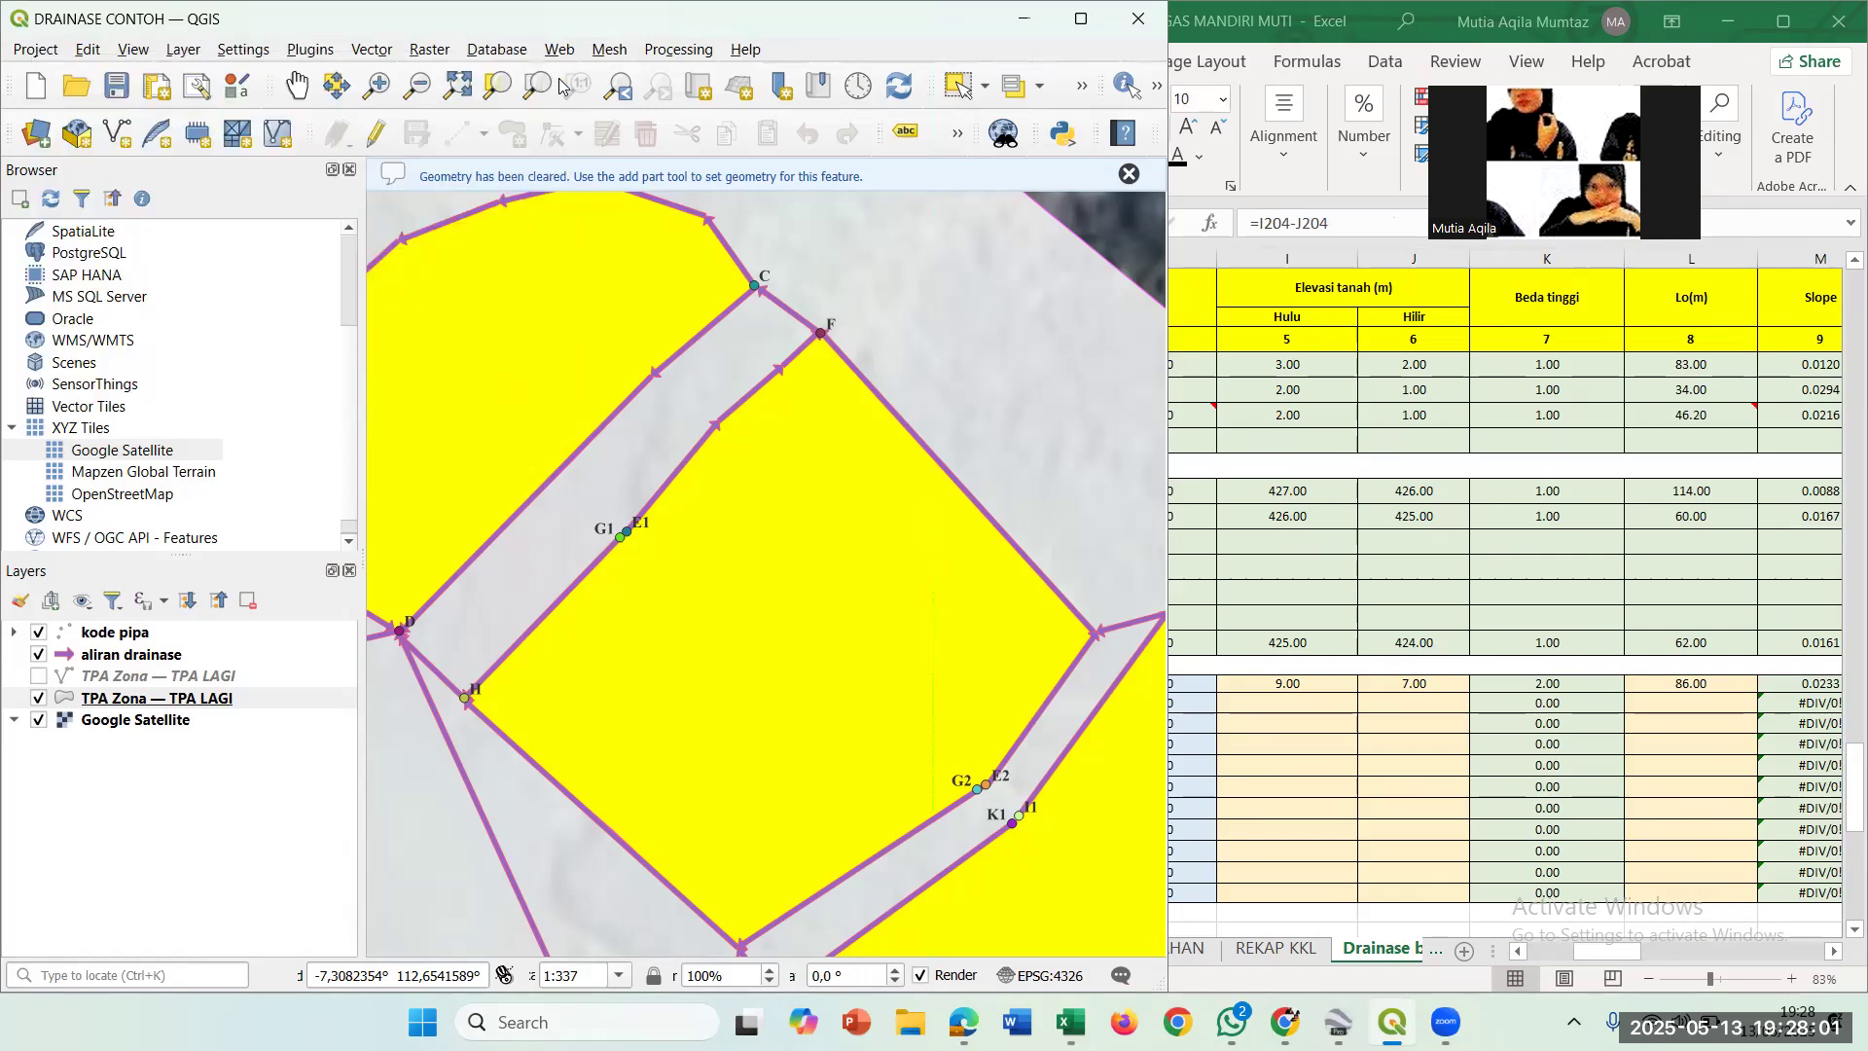
left_click(1347, 1014)
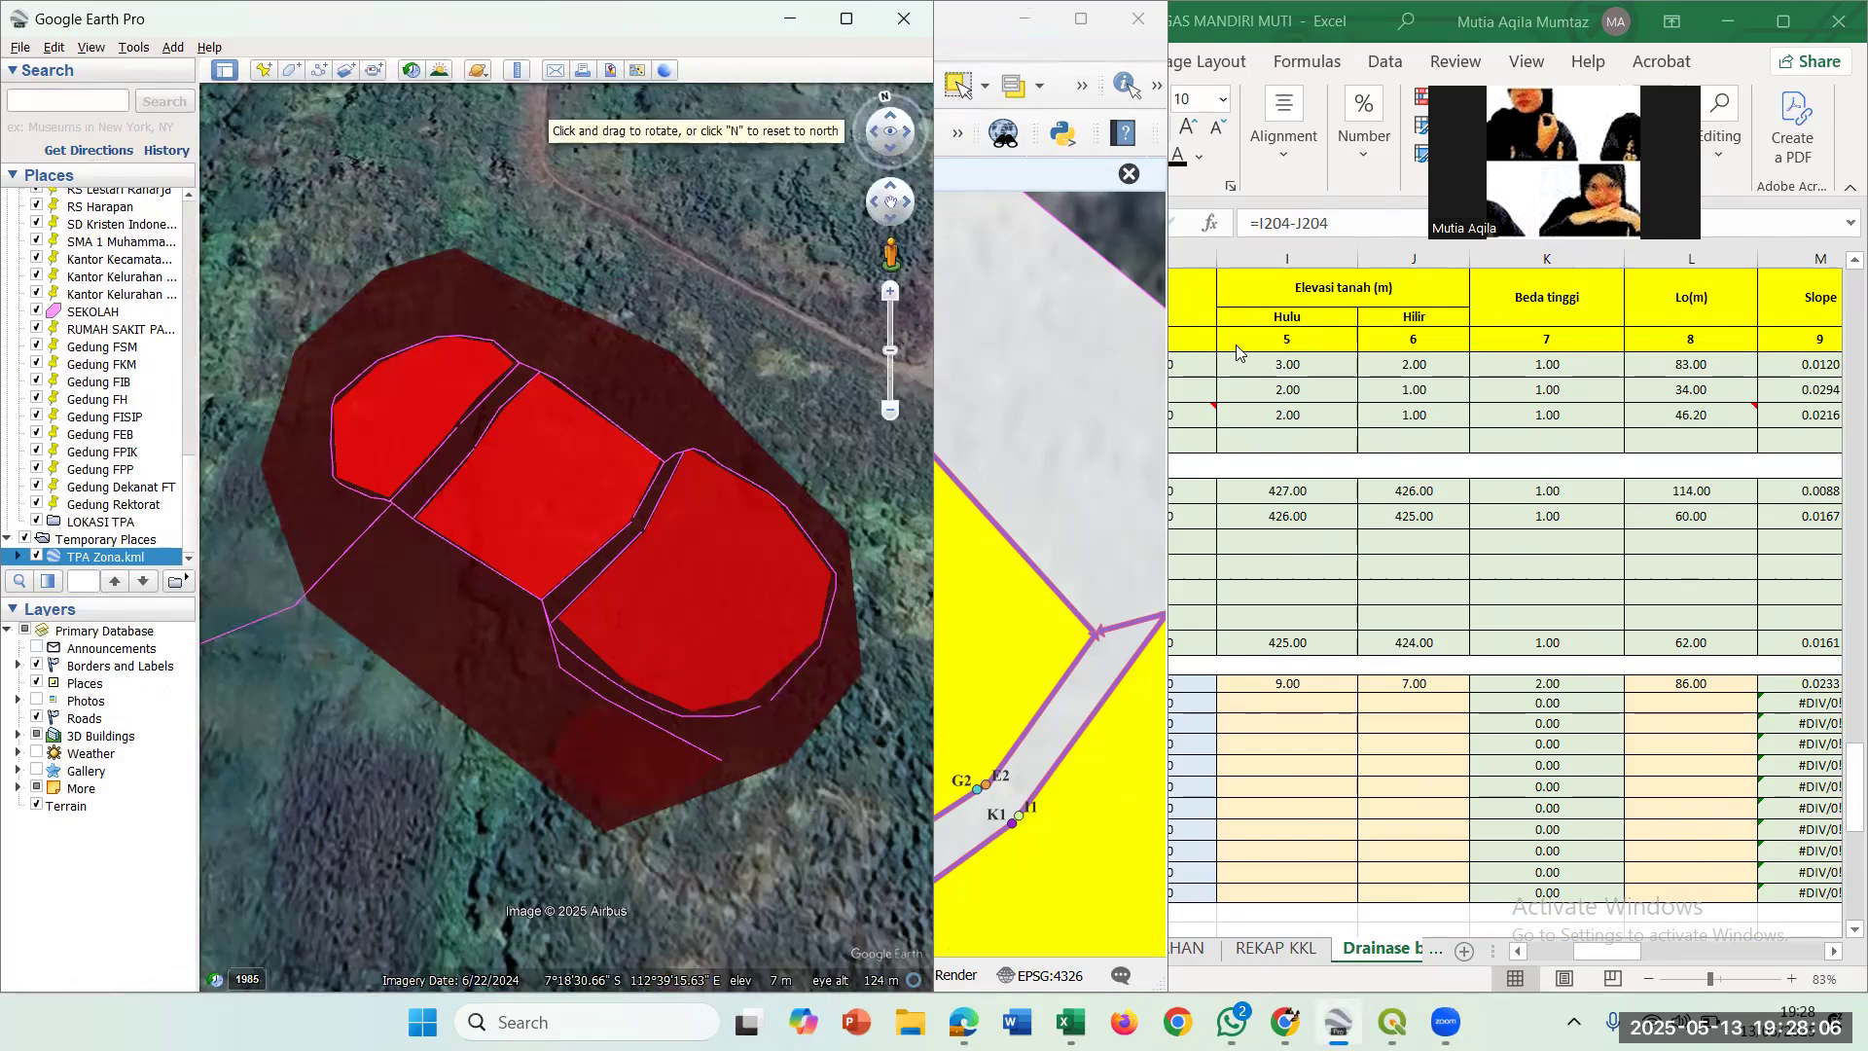
left_click(1314, 453)
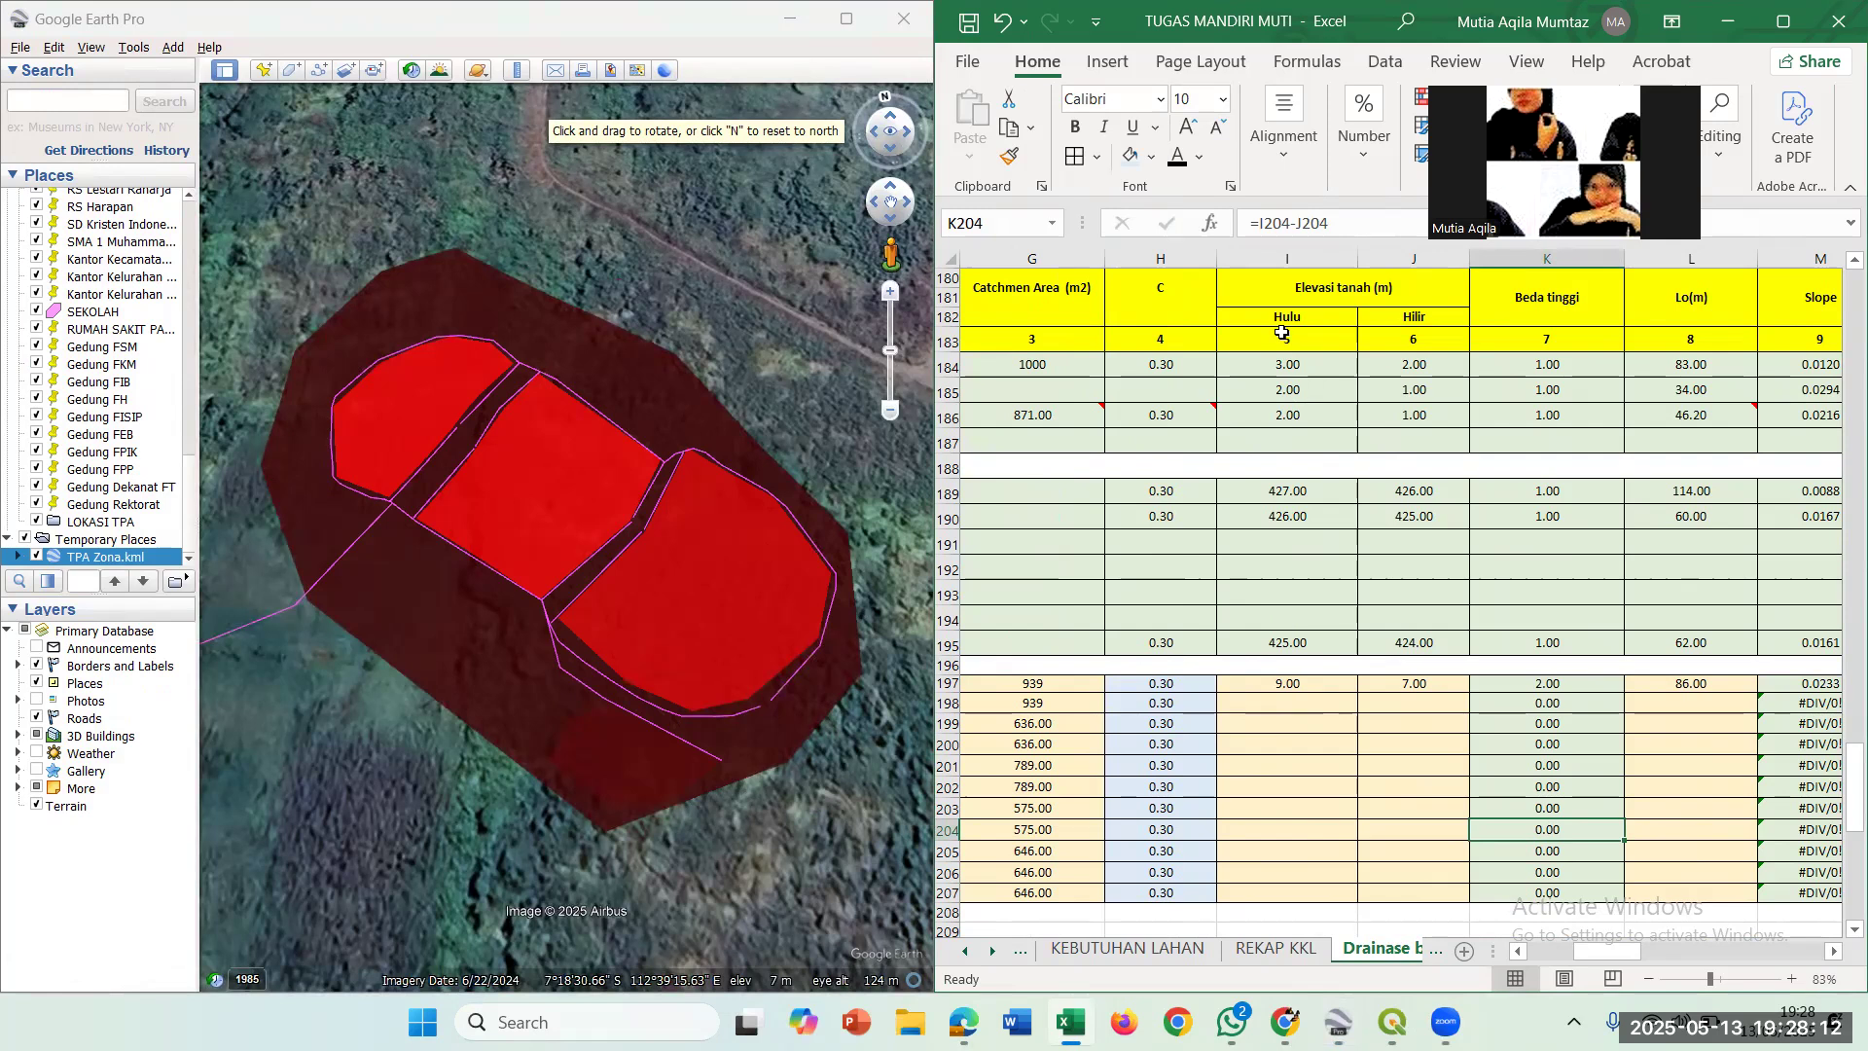
left_click(1314, 678)
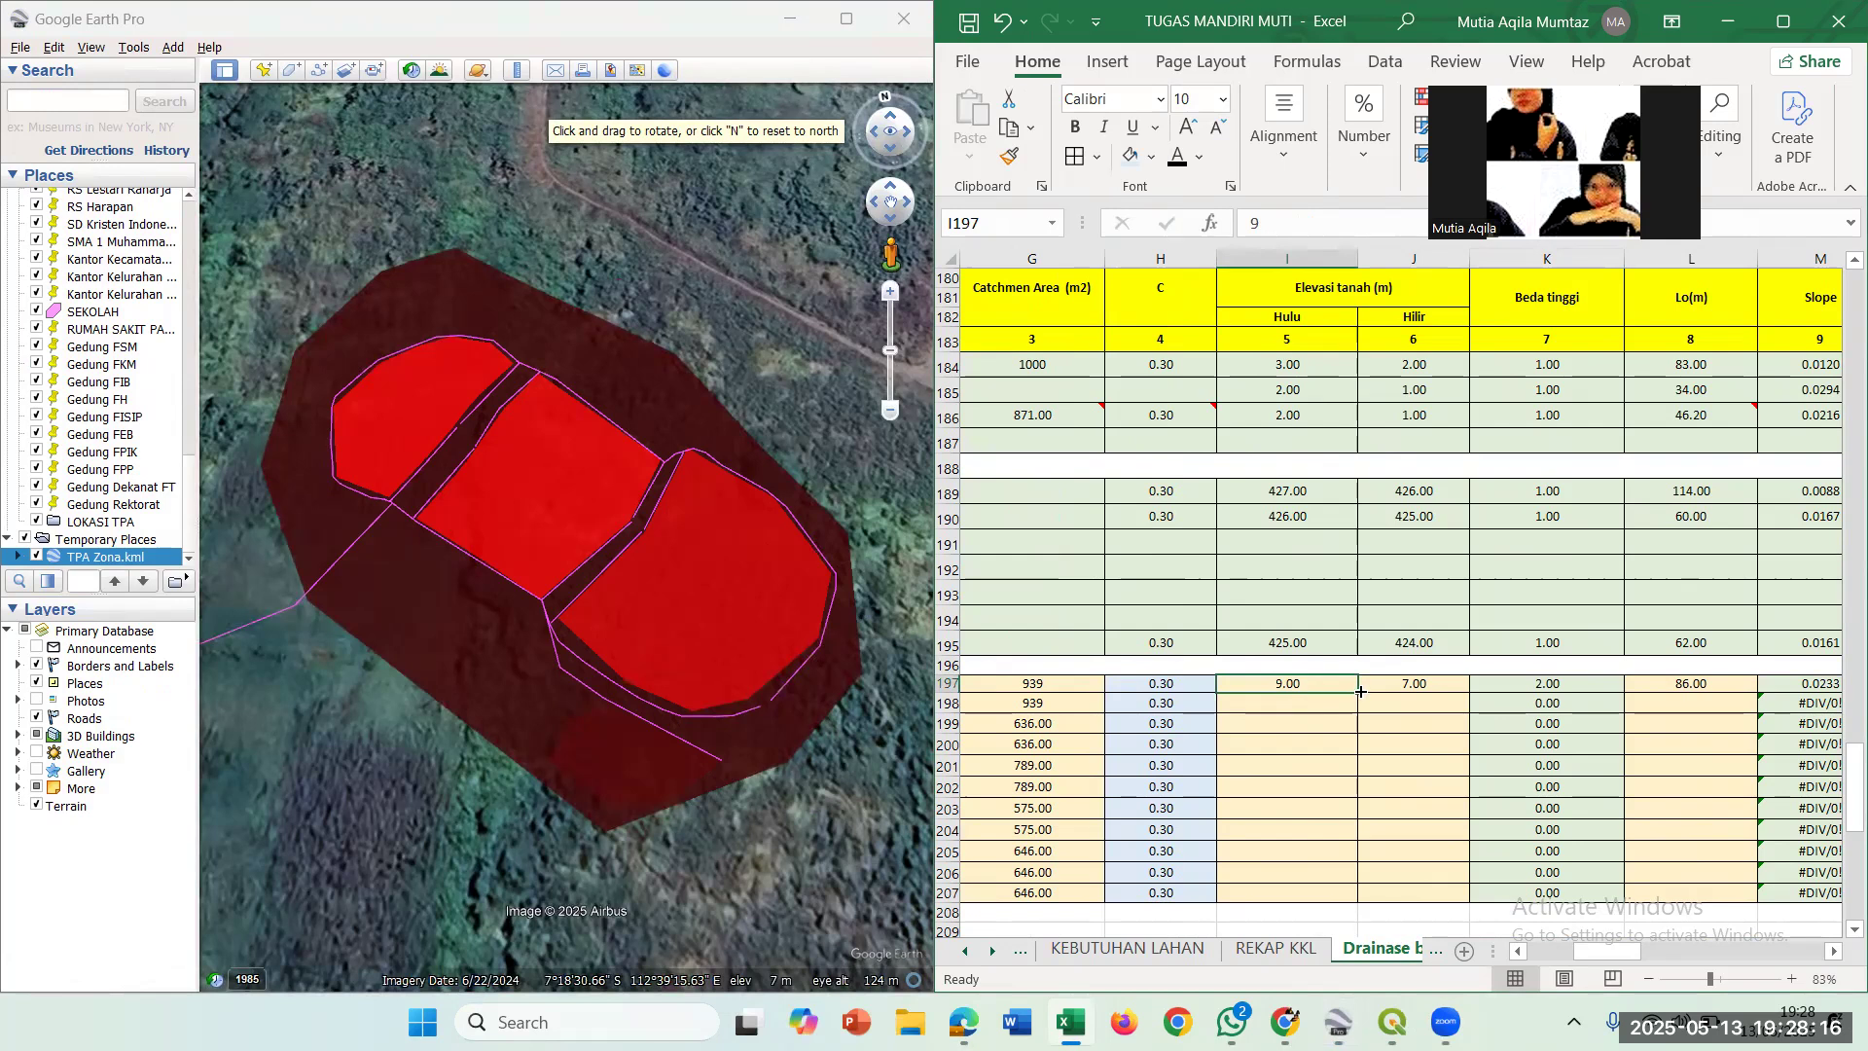
left_click(1408, 681)
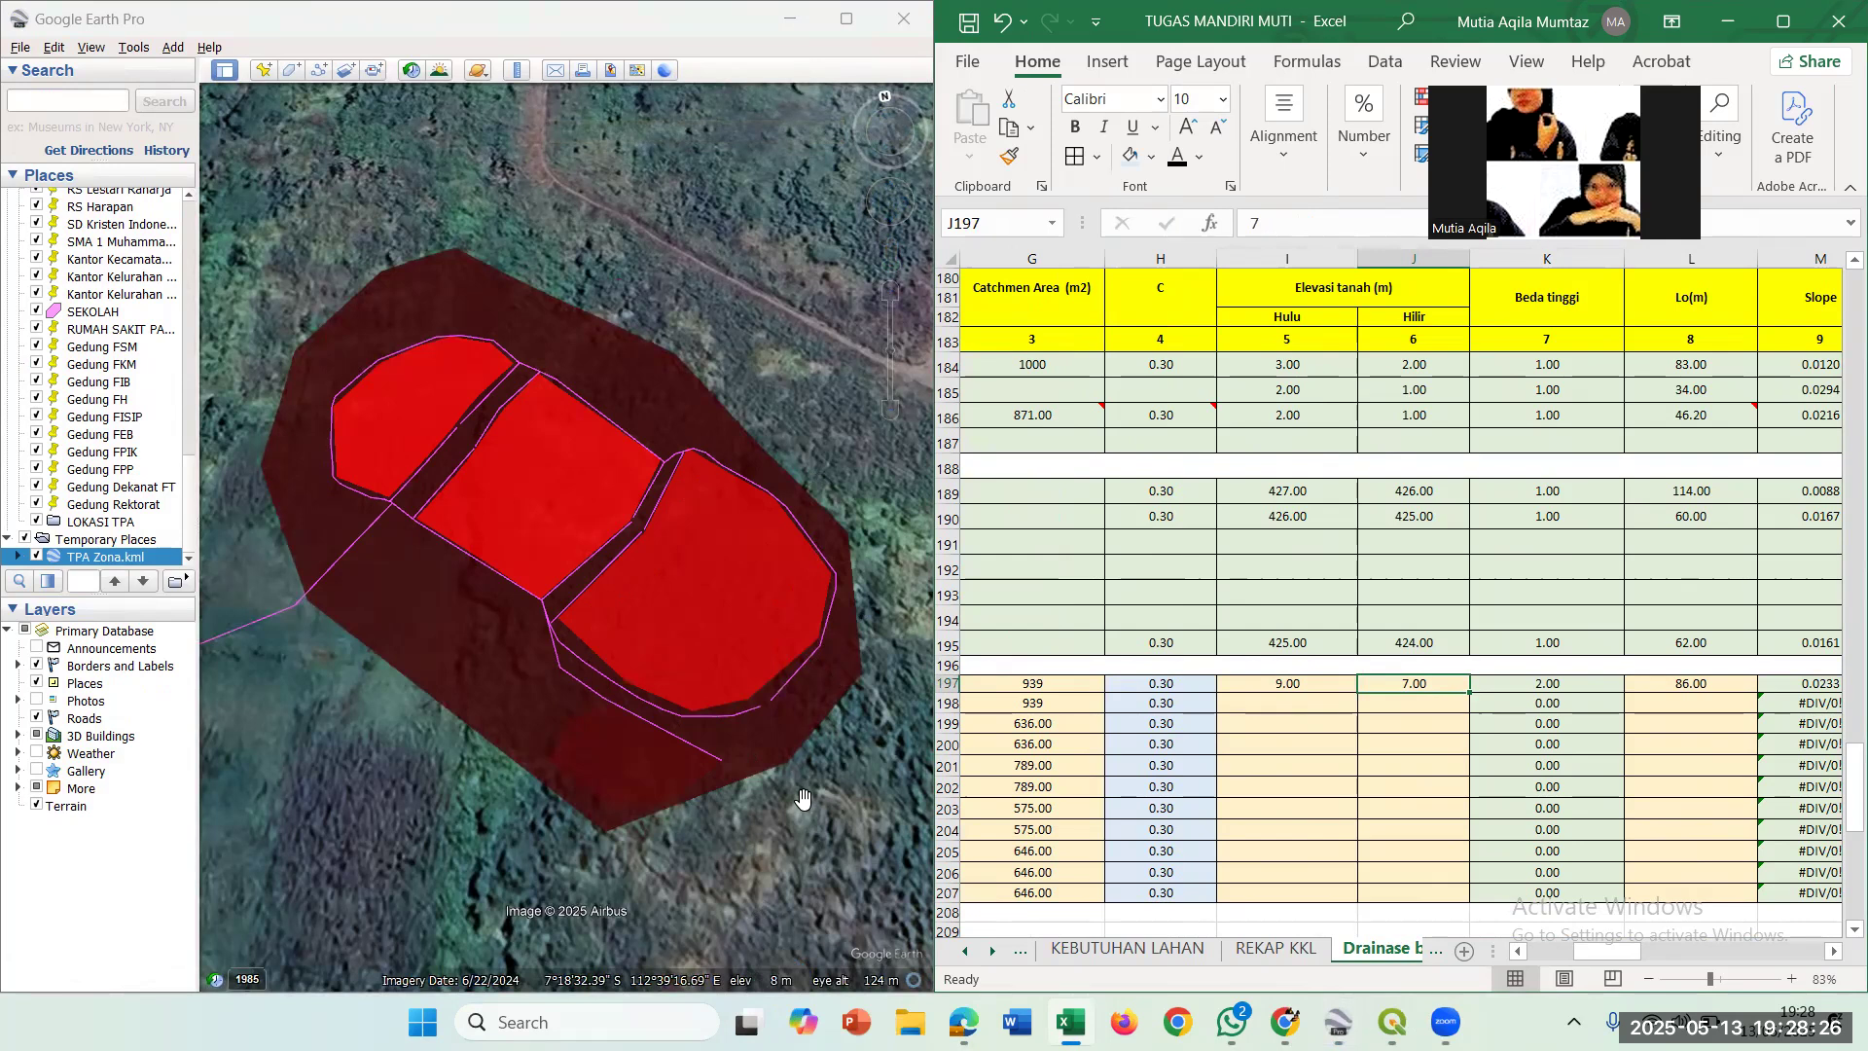
scroll(792, 576, "up", 1)
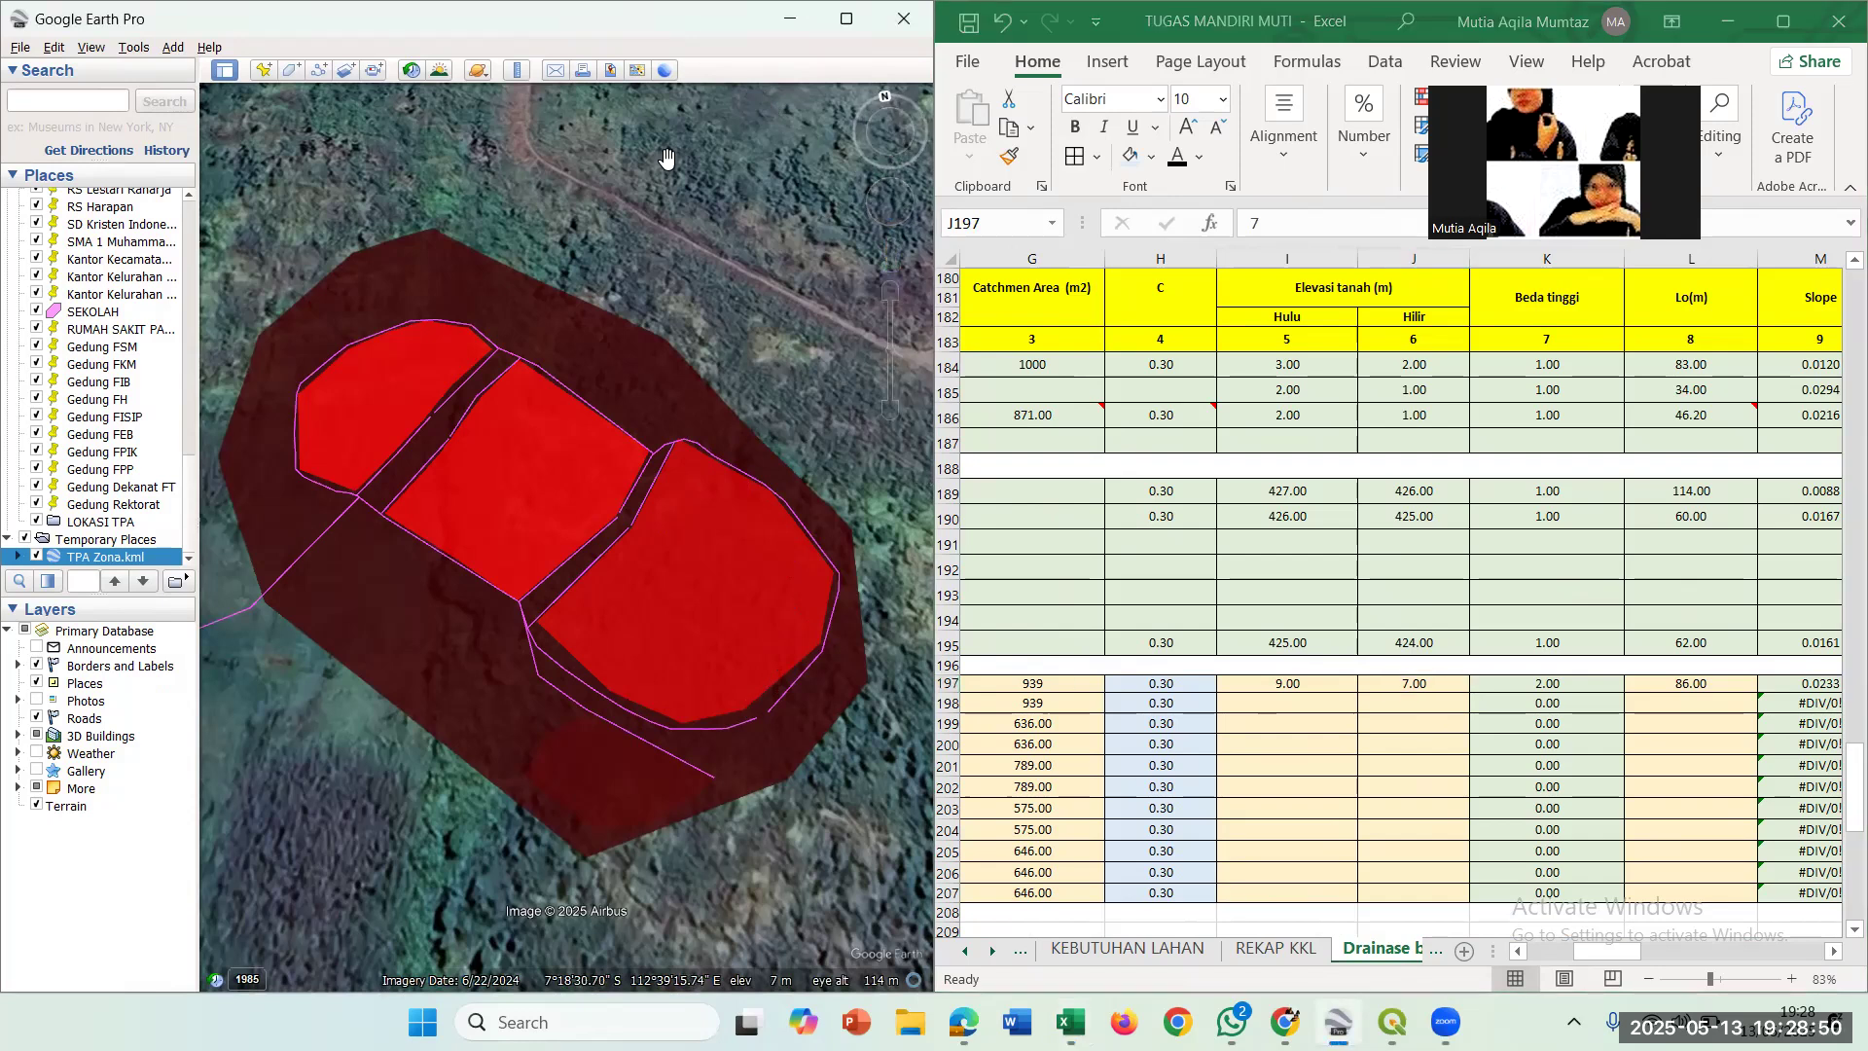
left_click(790, 18)
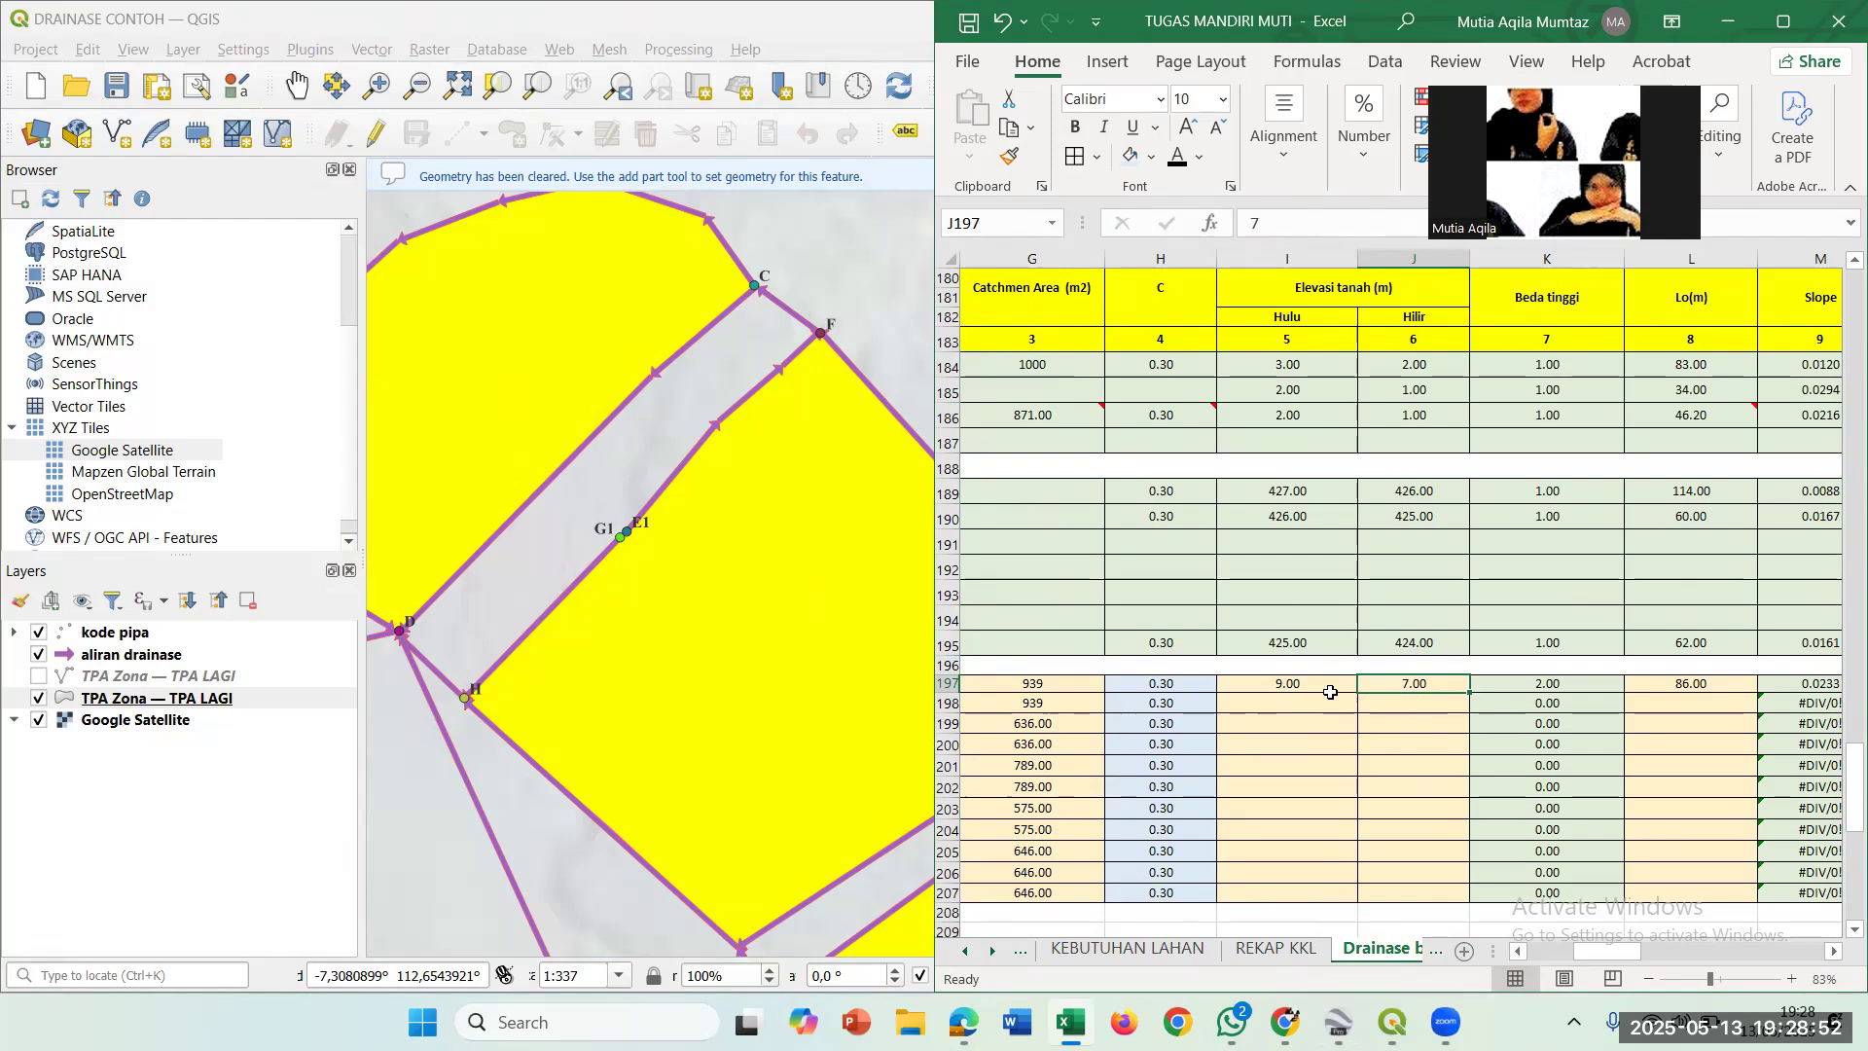
Check the Hulu and Hilir elevations of the pipe from I to J and inspect its Beda tinggi formula.
left_click(1330, 692)
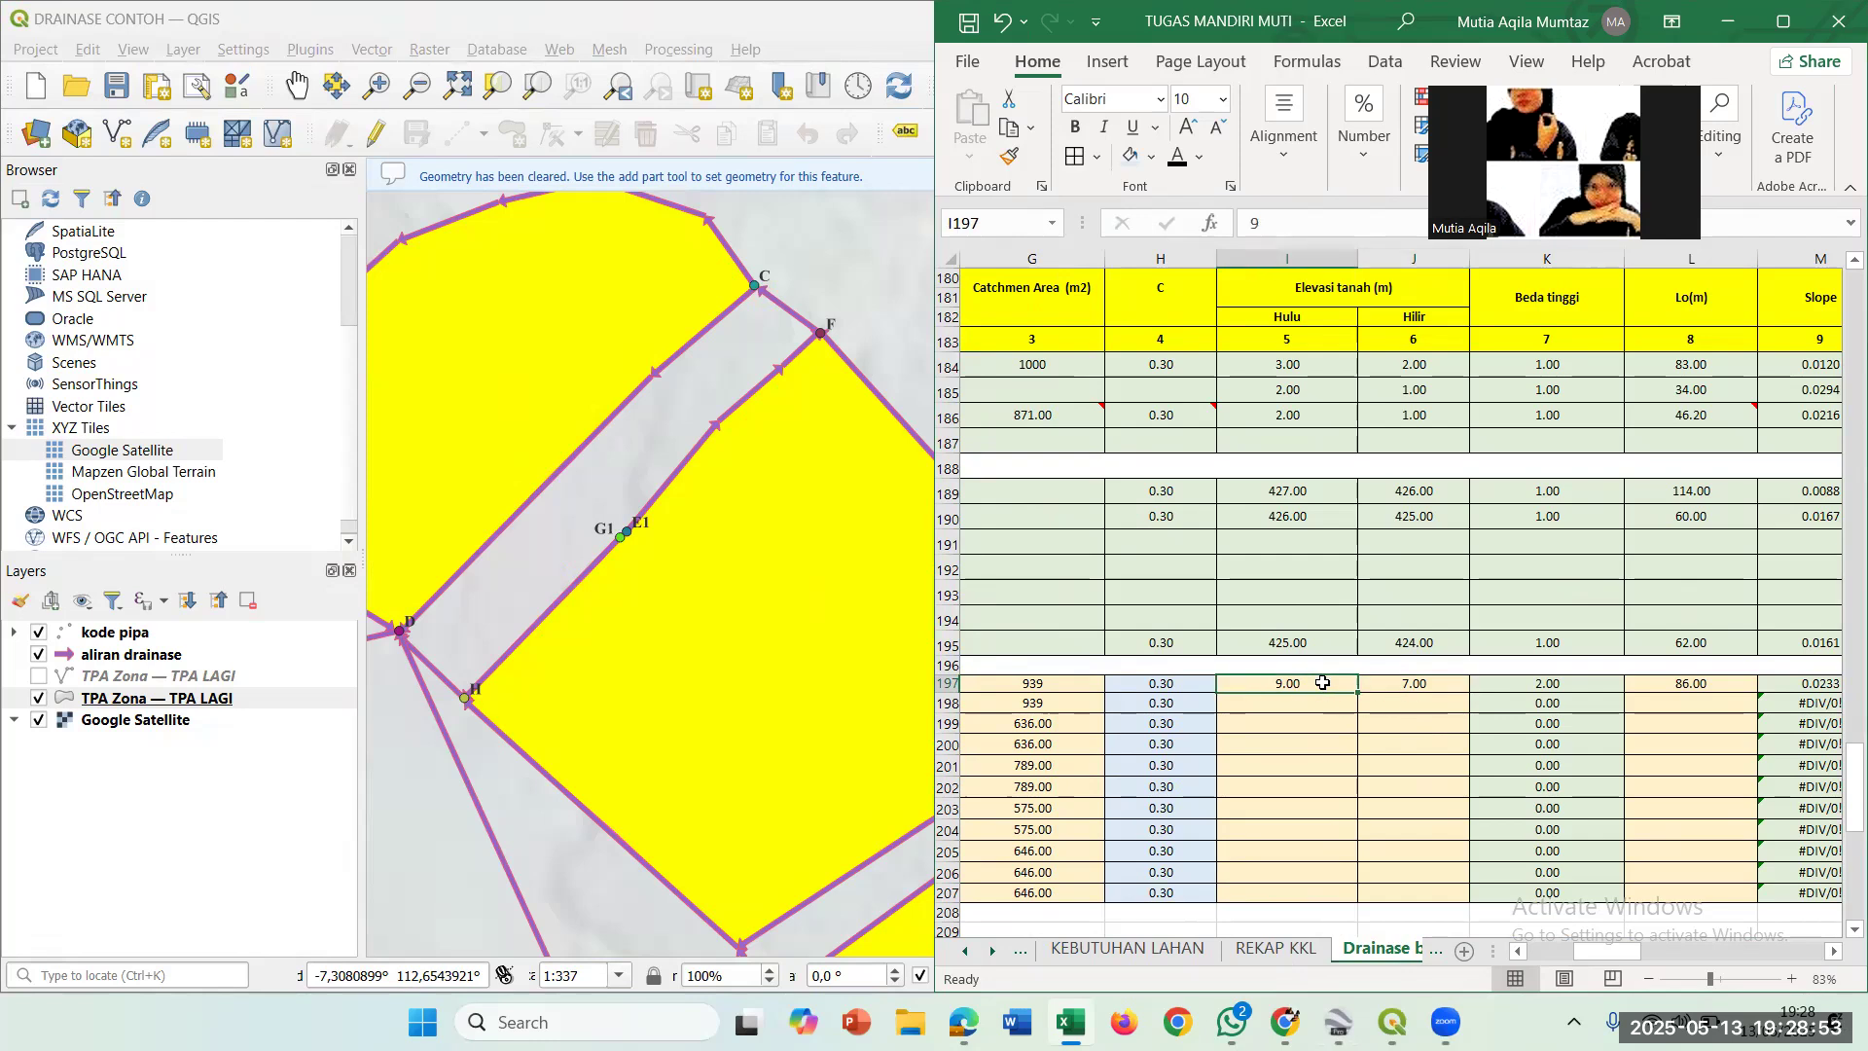
left_click(1390, 681)
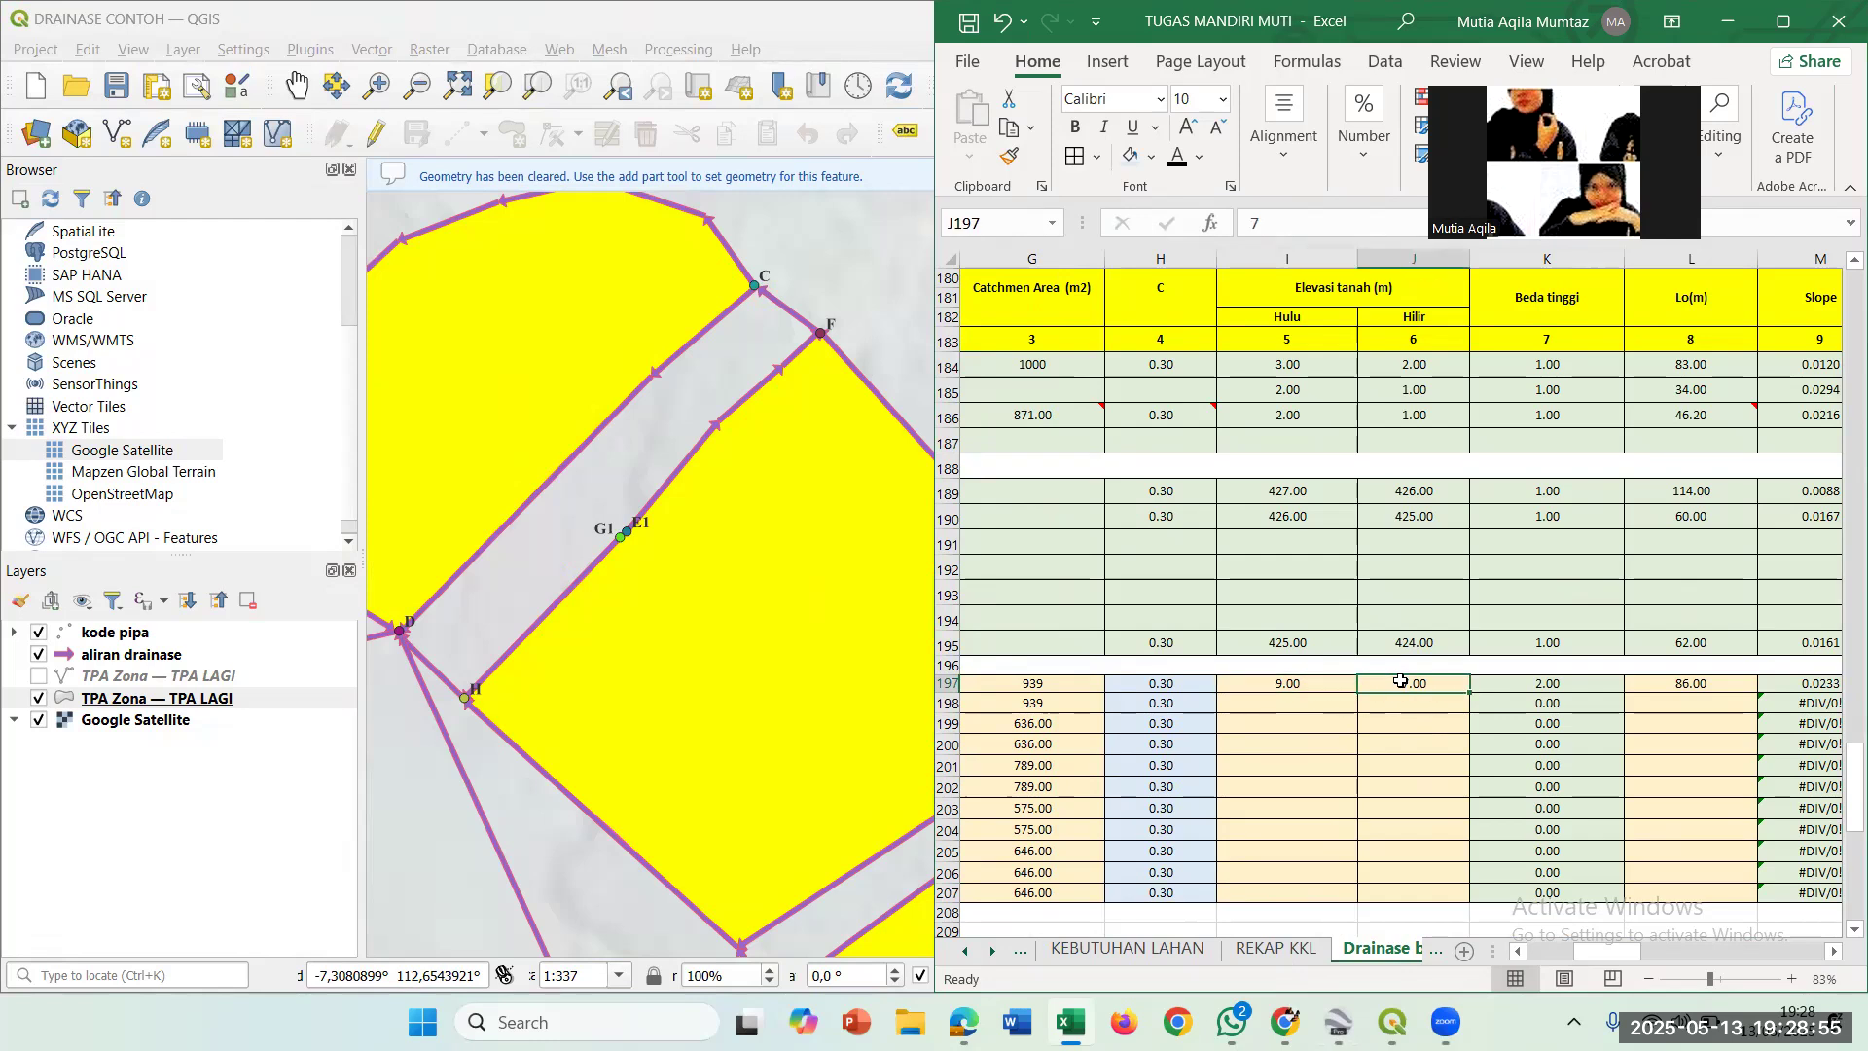
left_click(1518, 686)
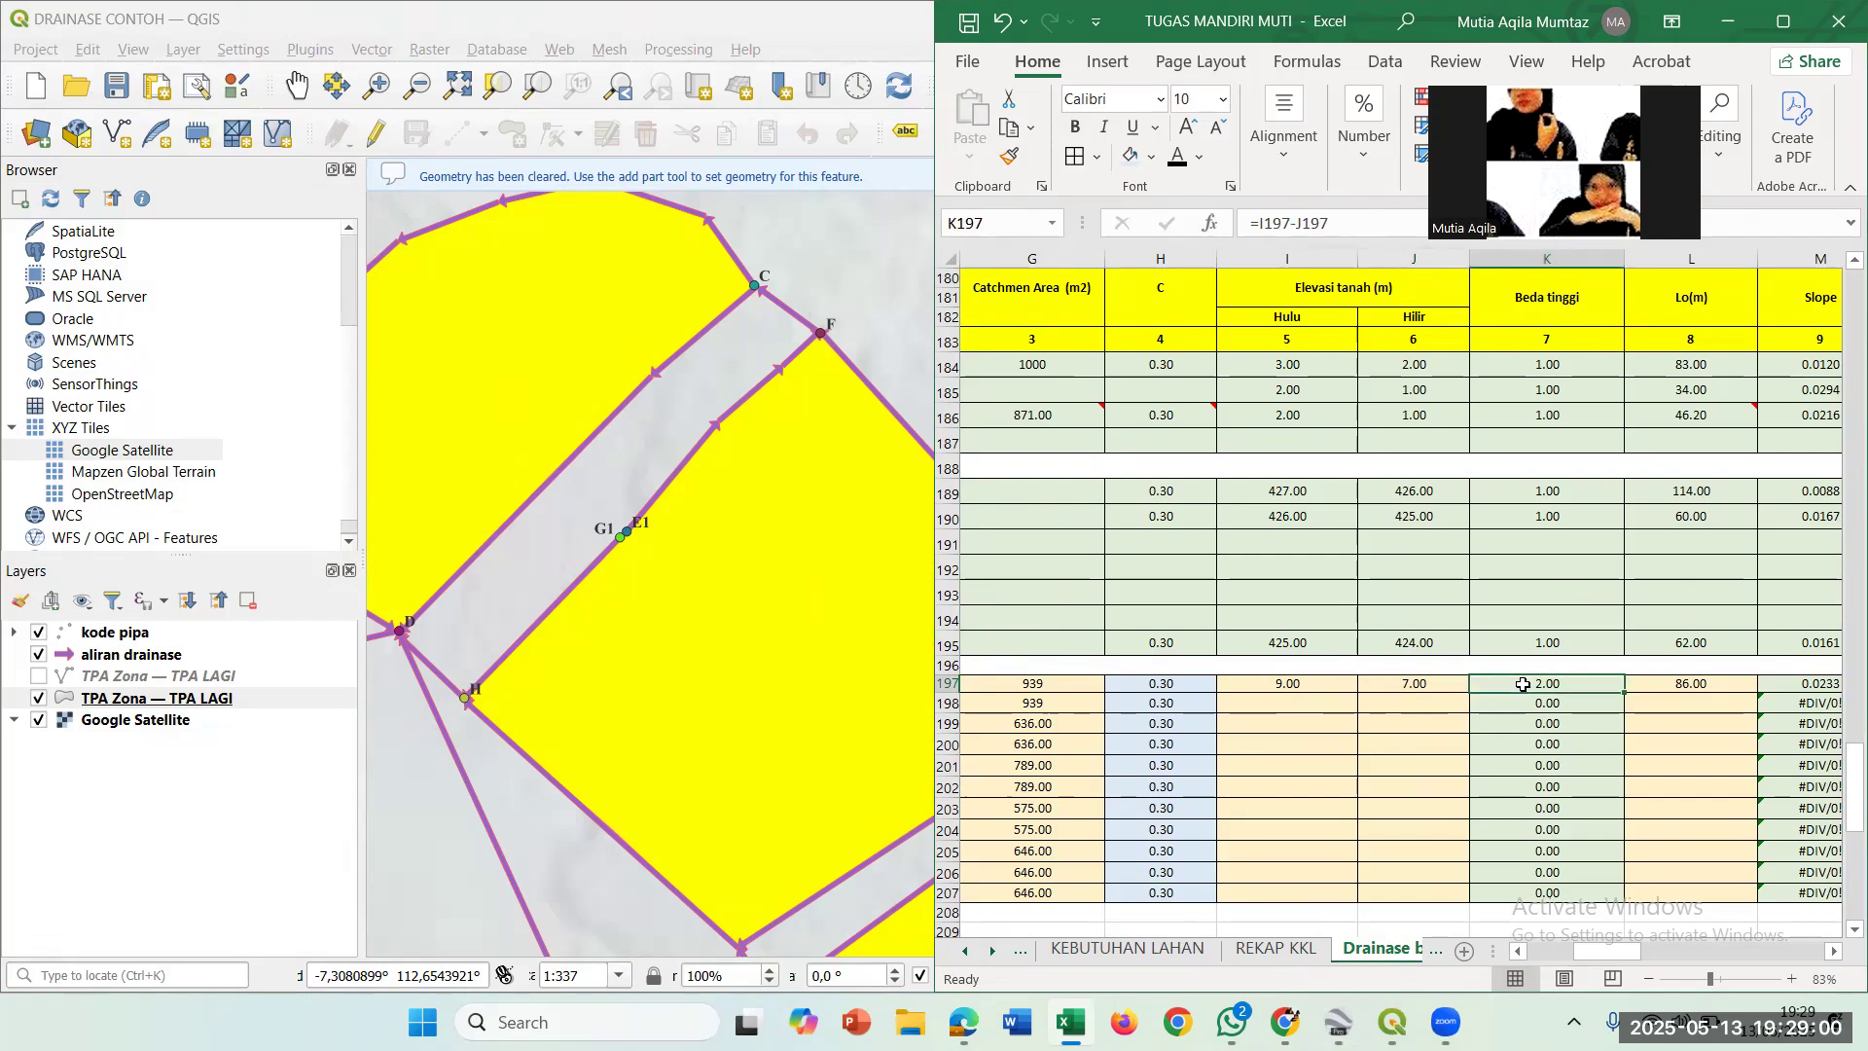
double_click(1524, 685)
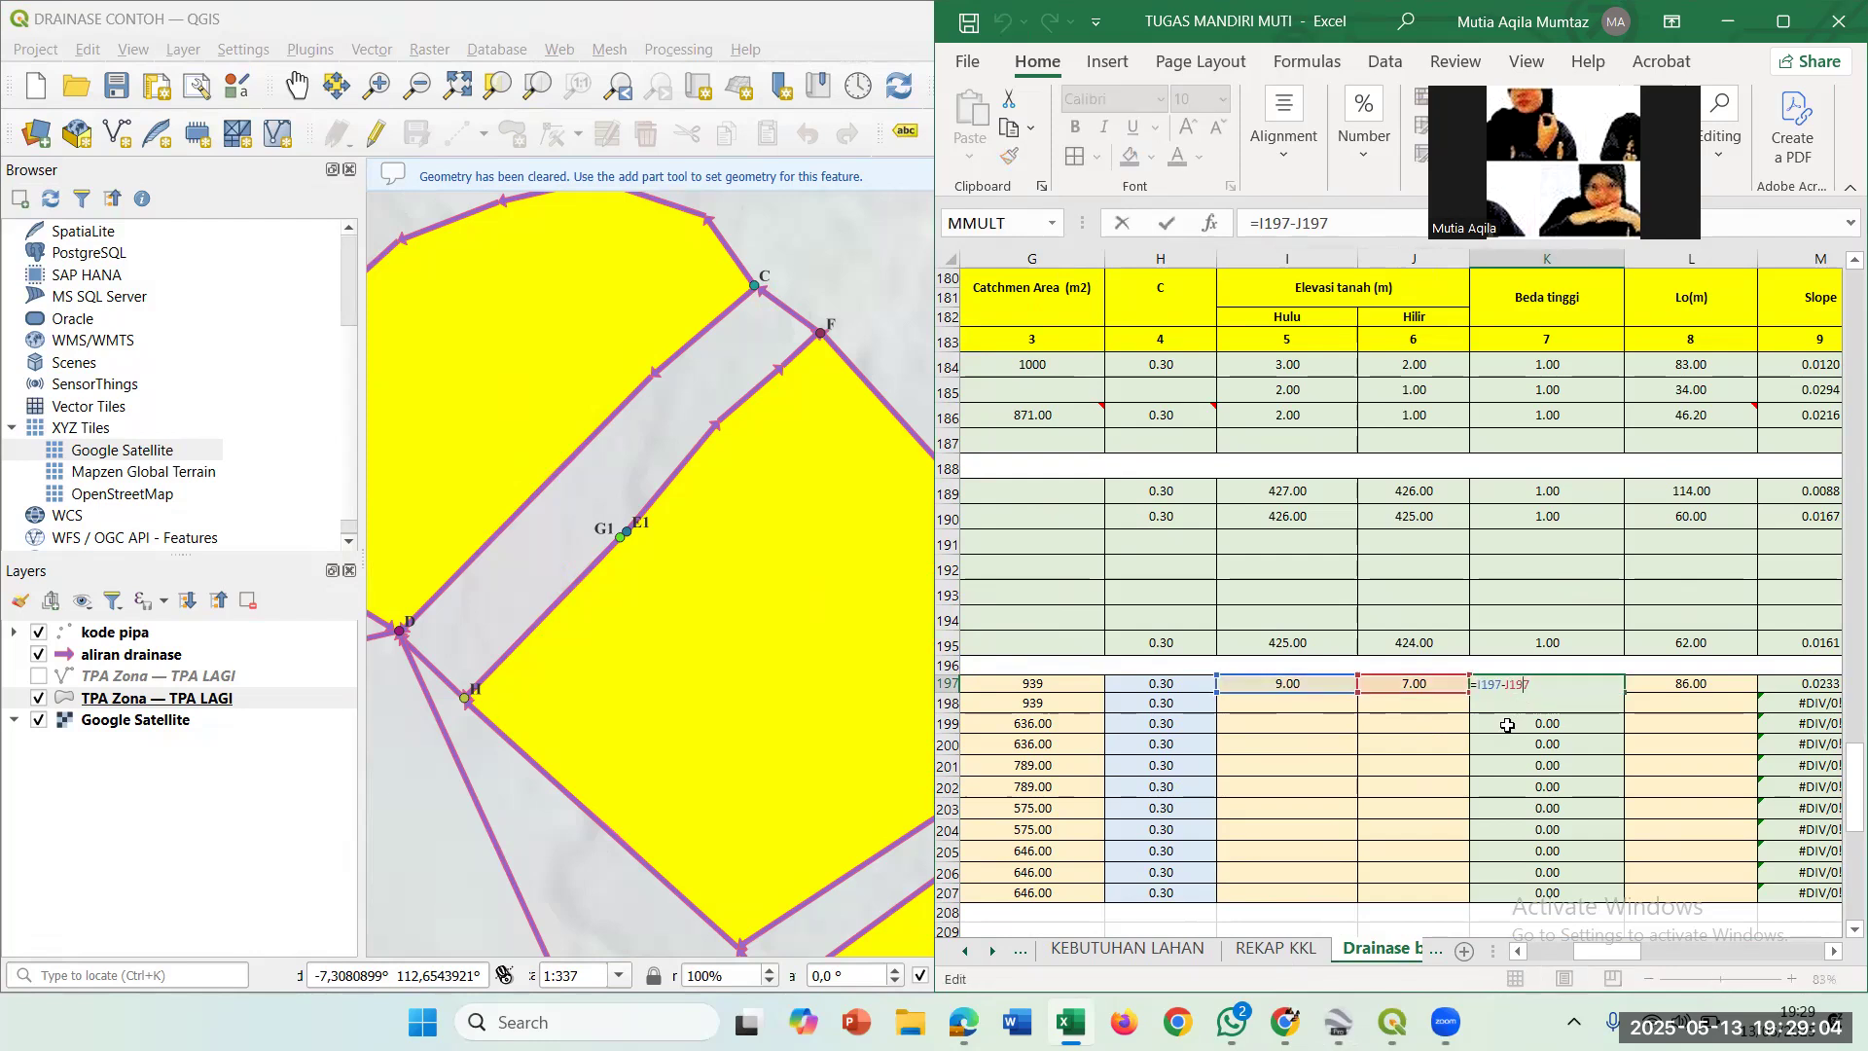
key("ctrl+Return")
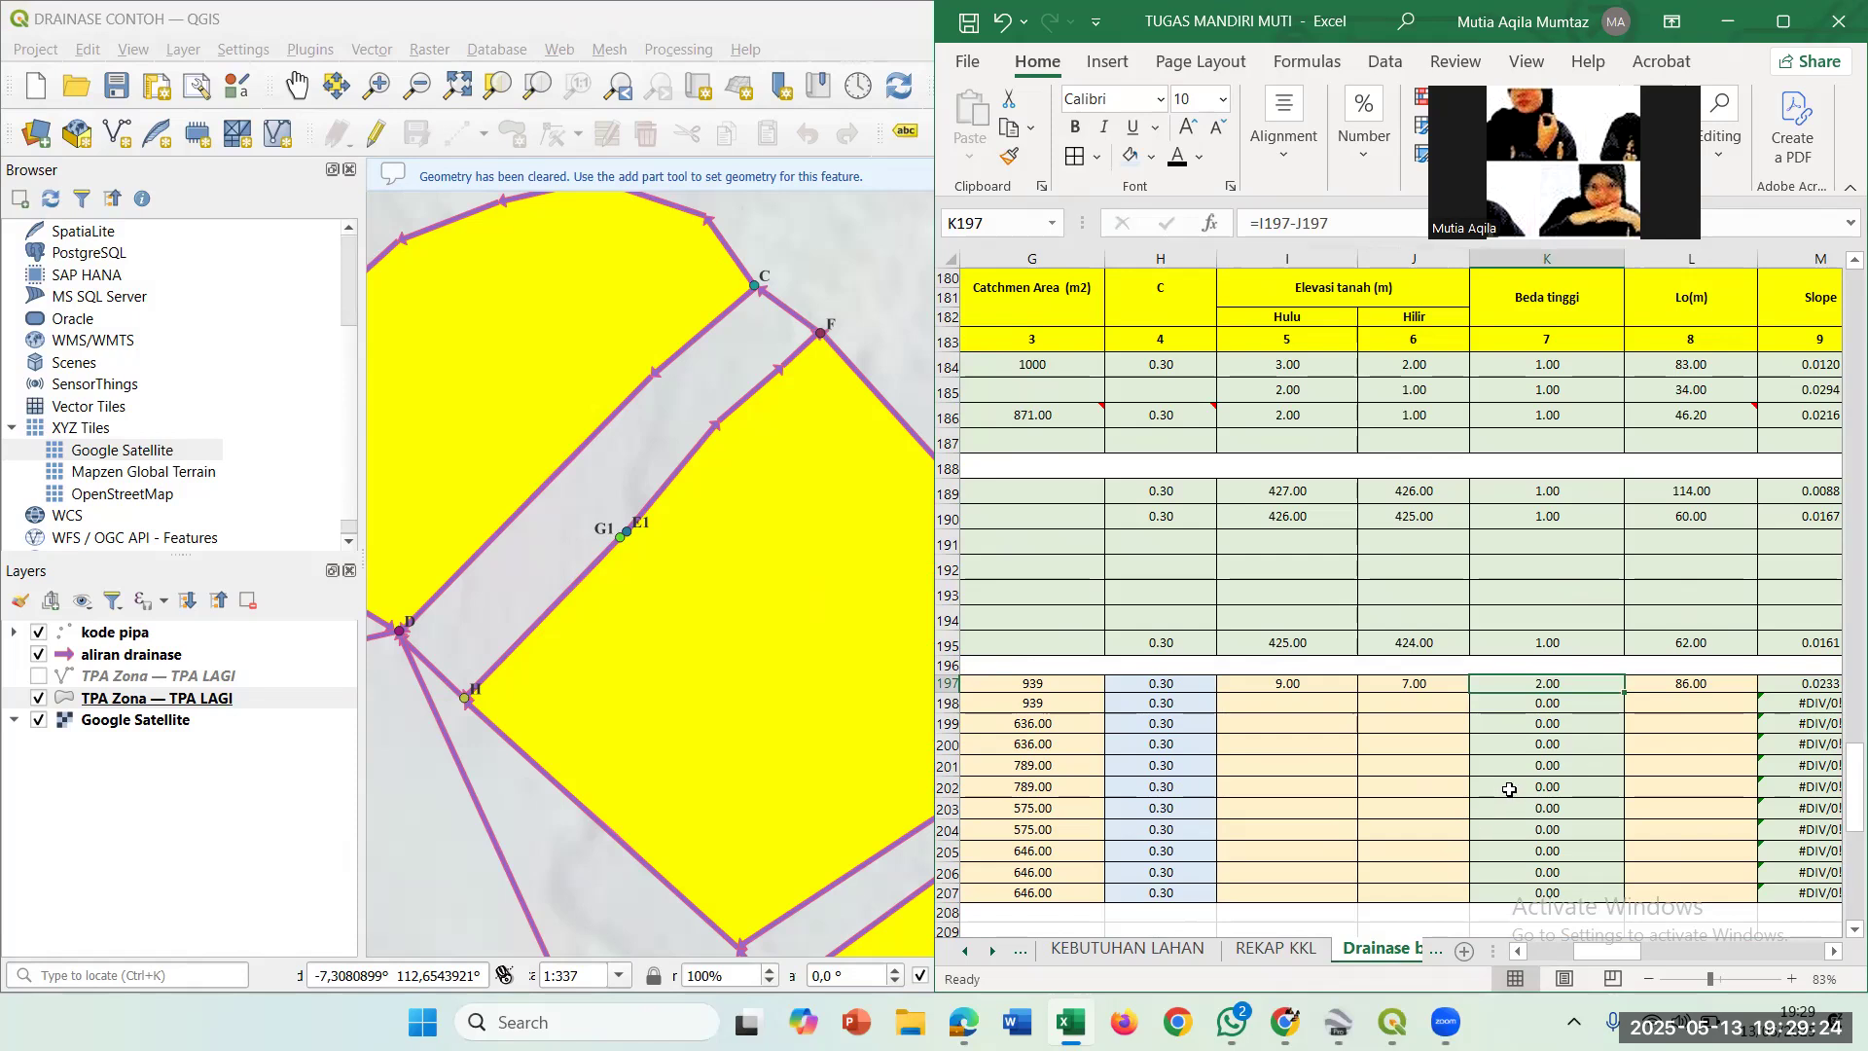
Review the slope and channel elevation columns, the ZONA 1 comment on Lo(m), and the Lo(m) value of the pipe from I to J.
left_click(1650, 954)
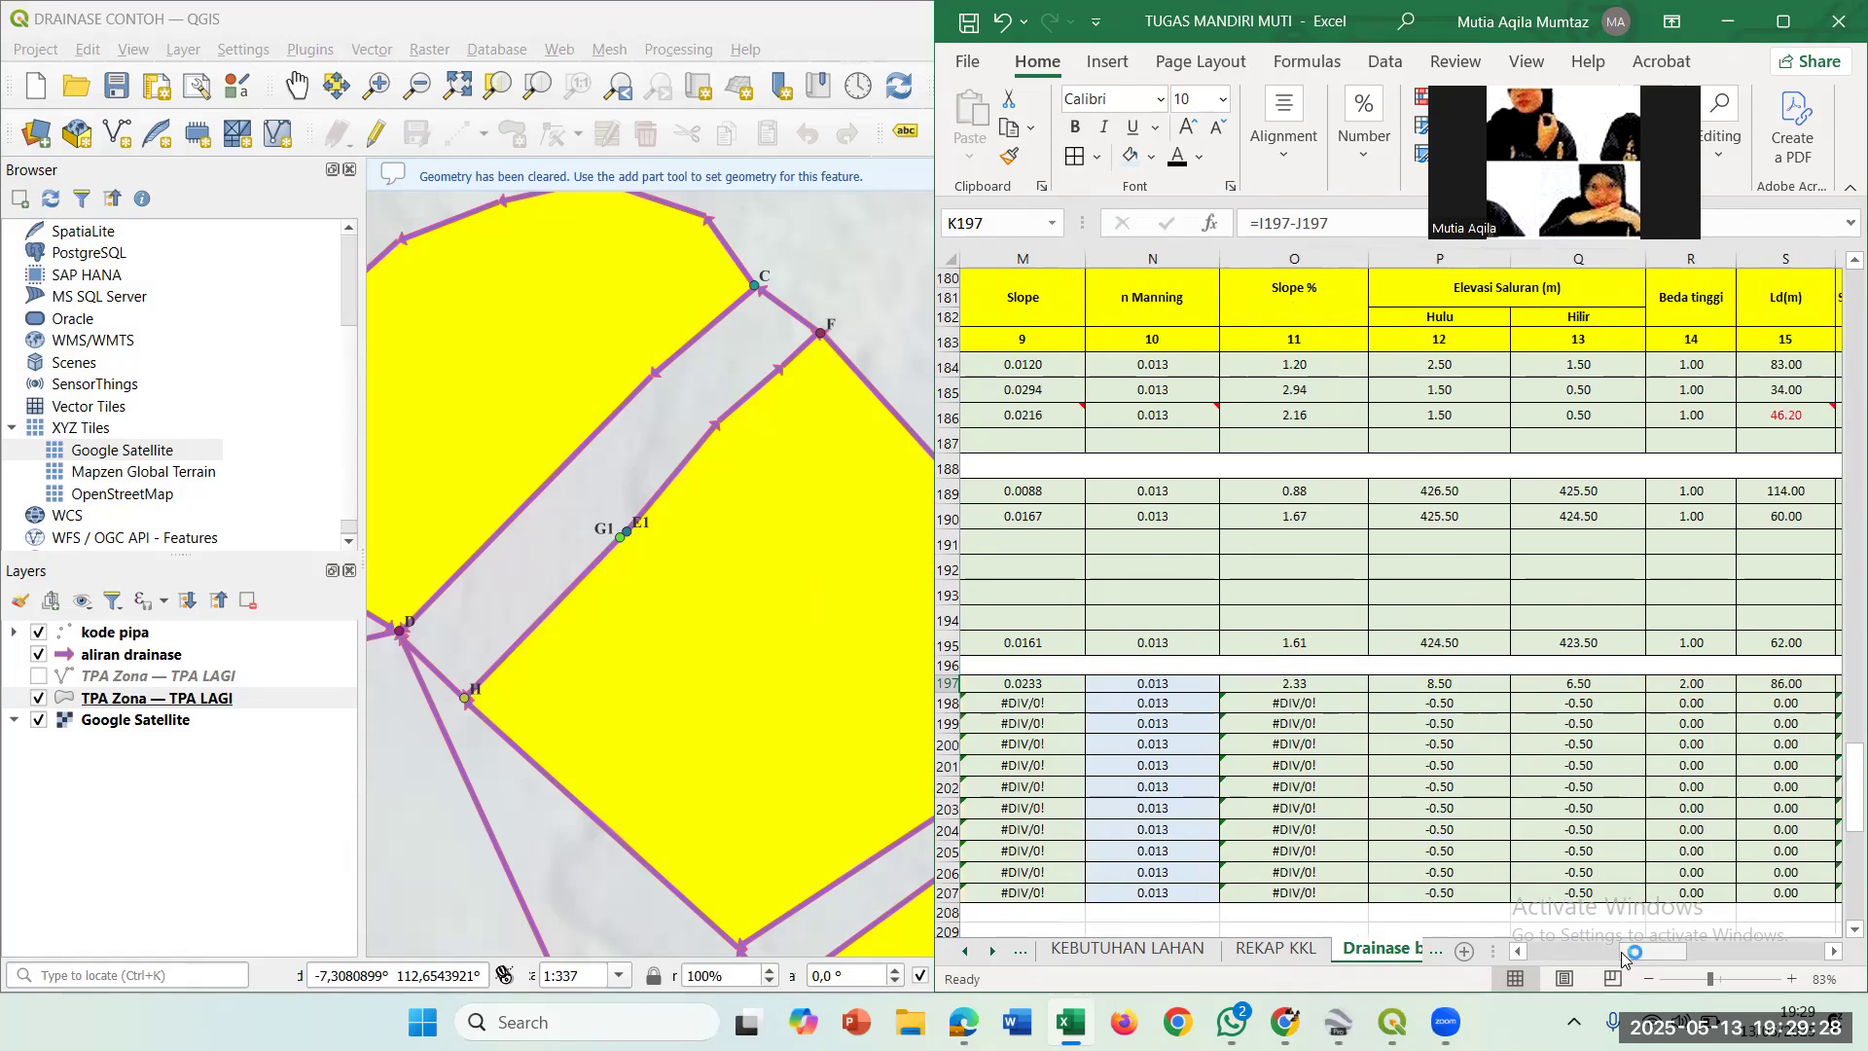
scroll(1601, 857, "left", 1)
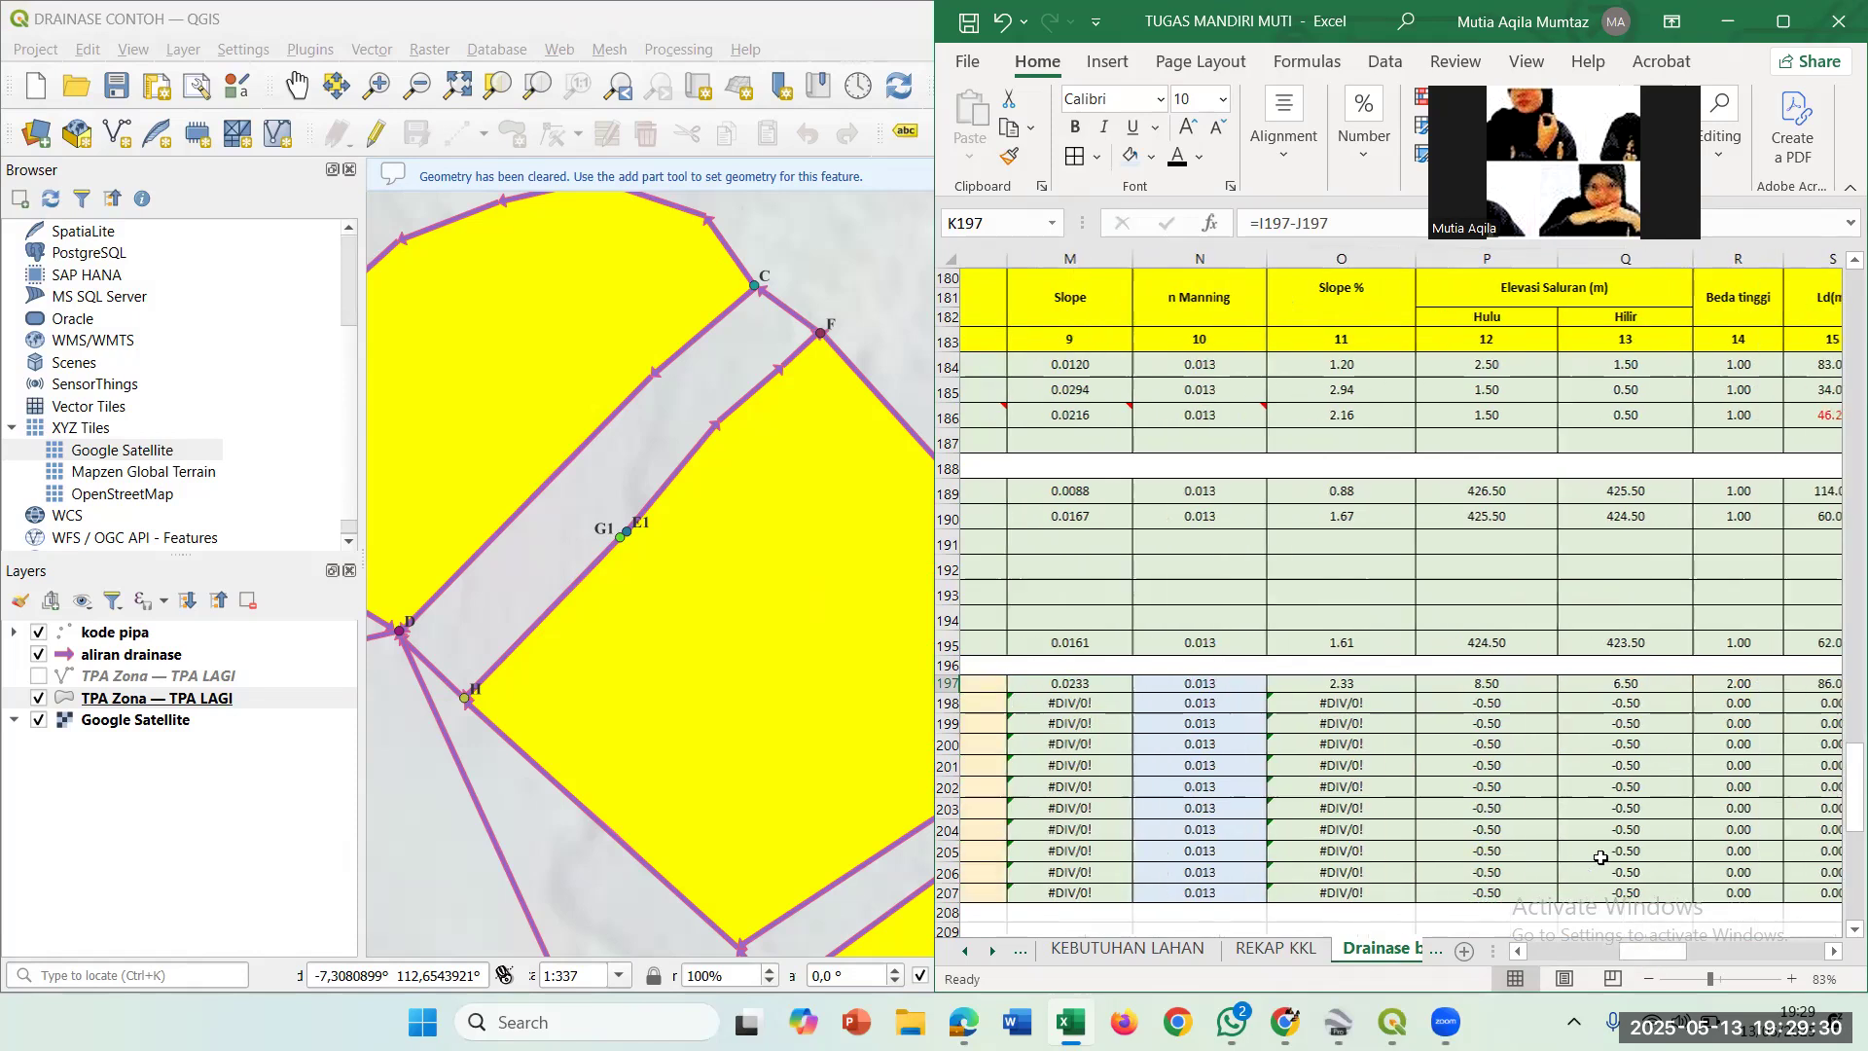
scroll(1601, 858, "left", 2)
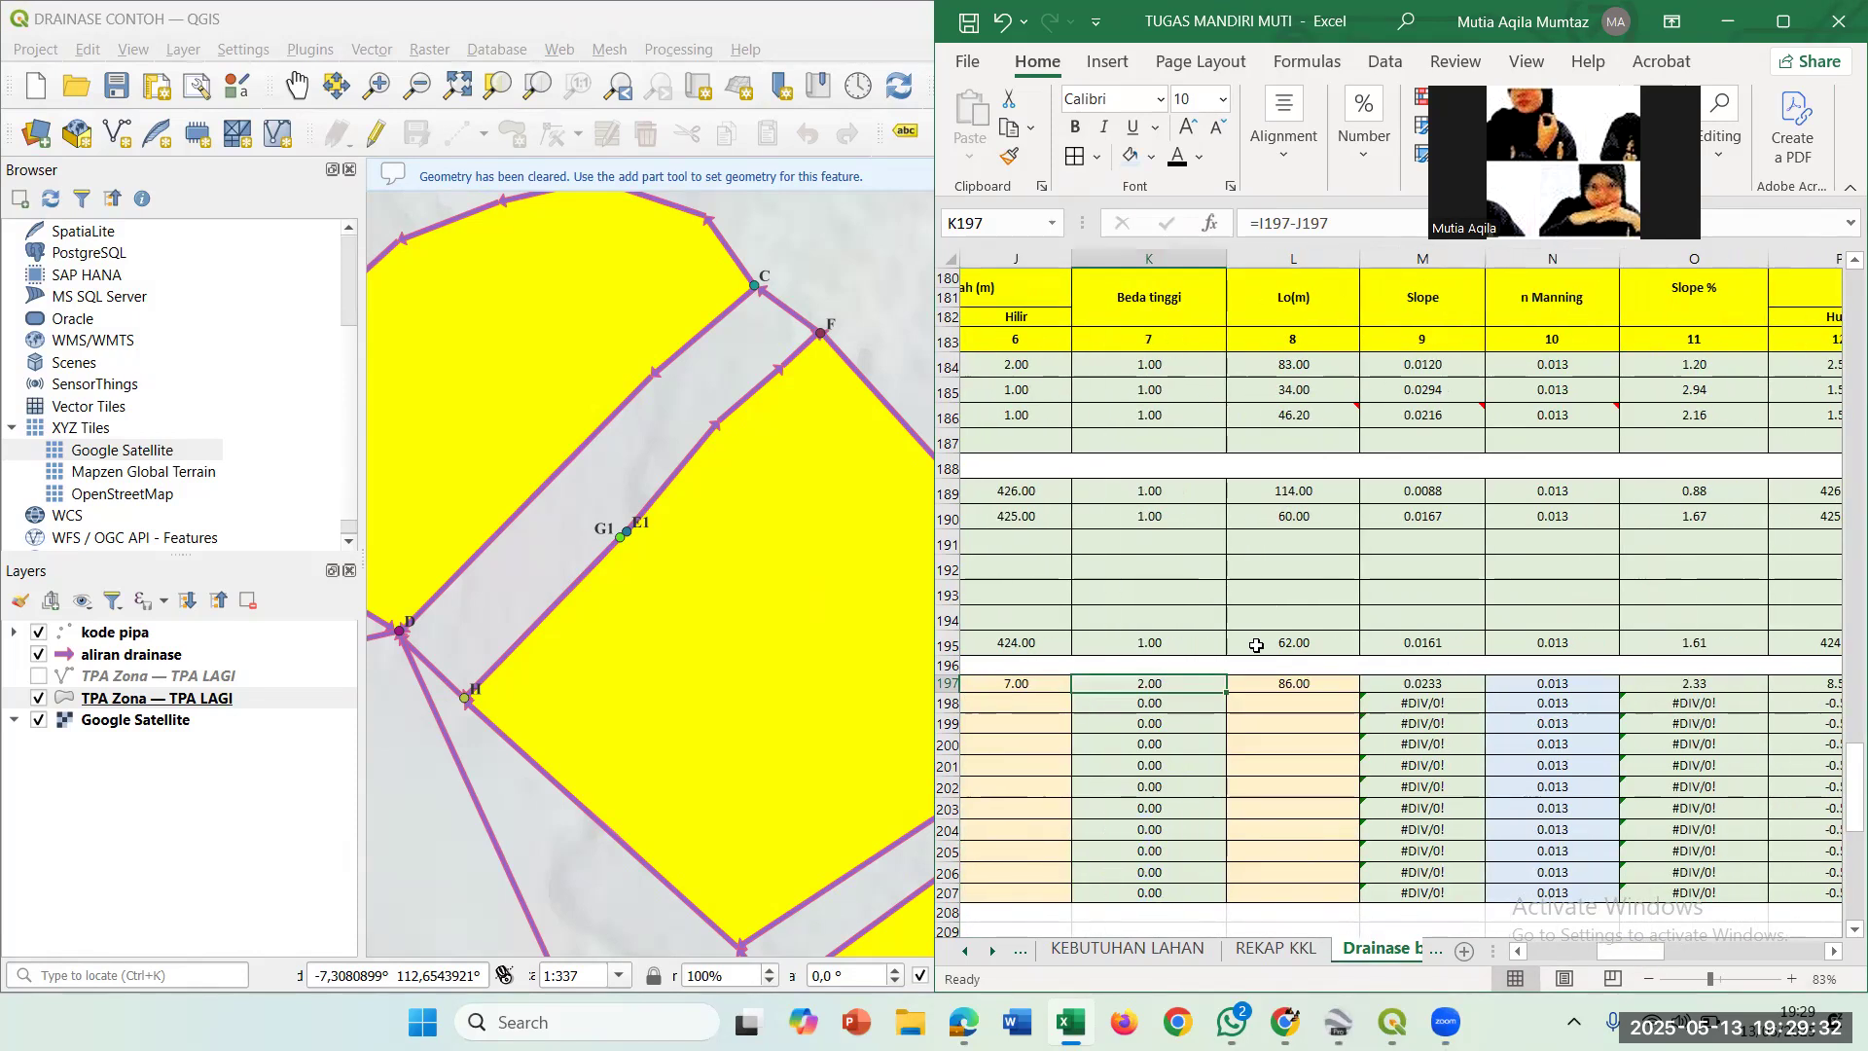
mouse_move(1333, 414)
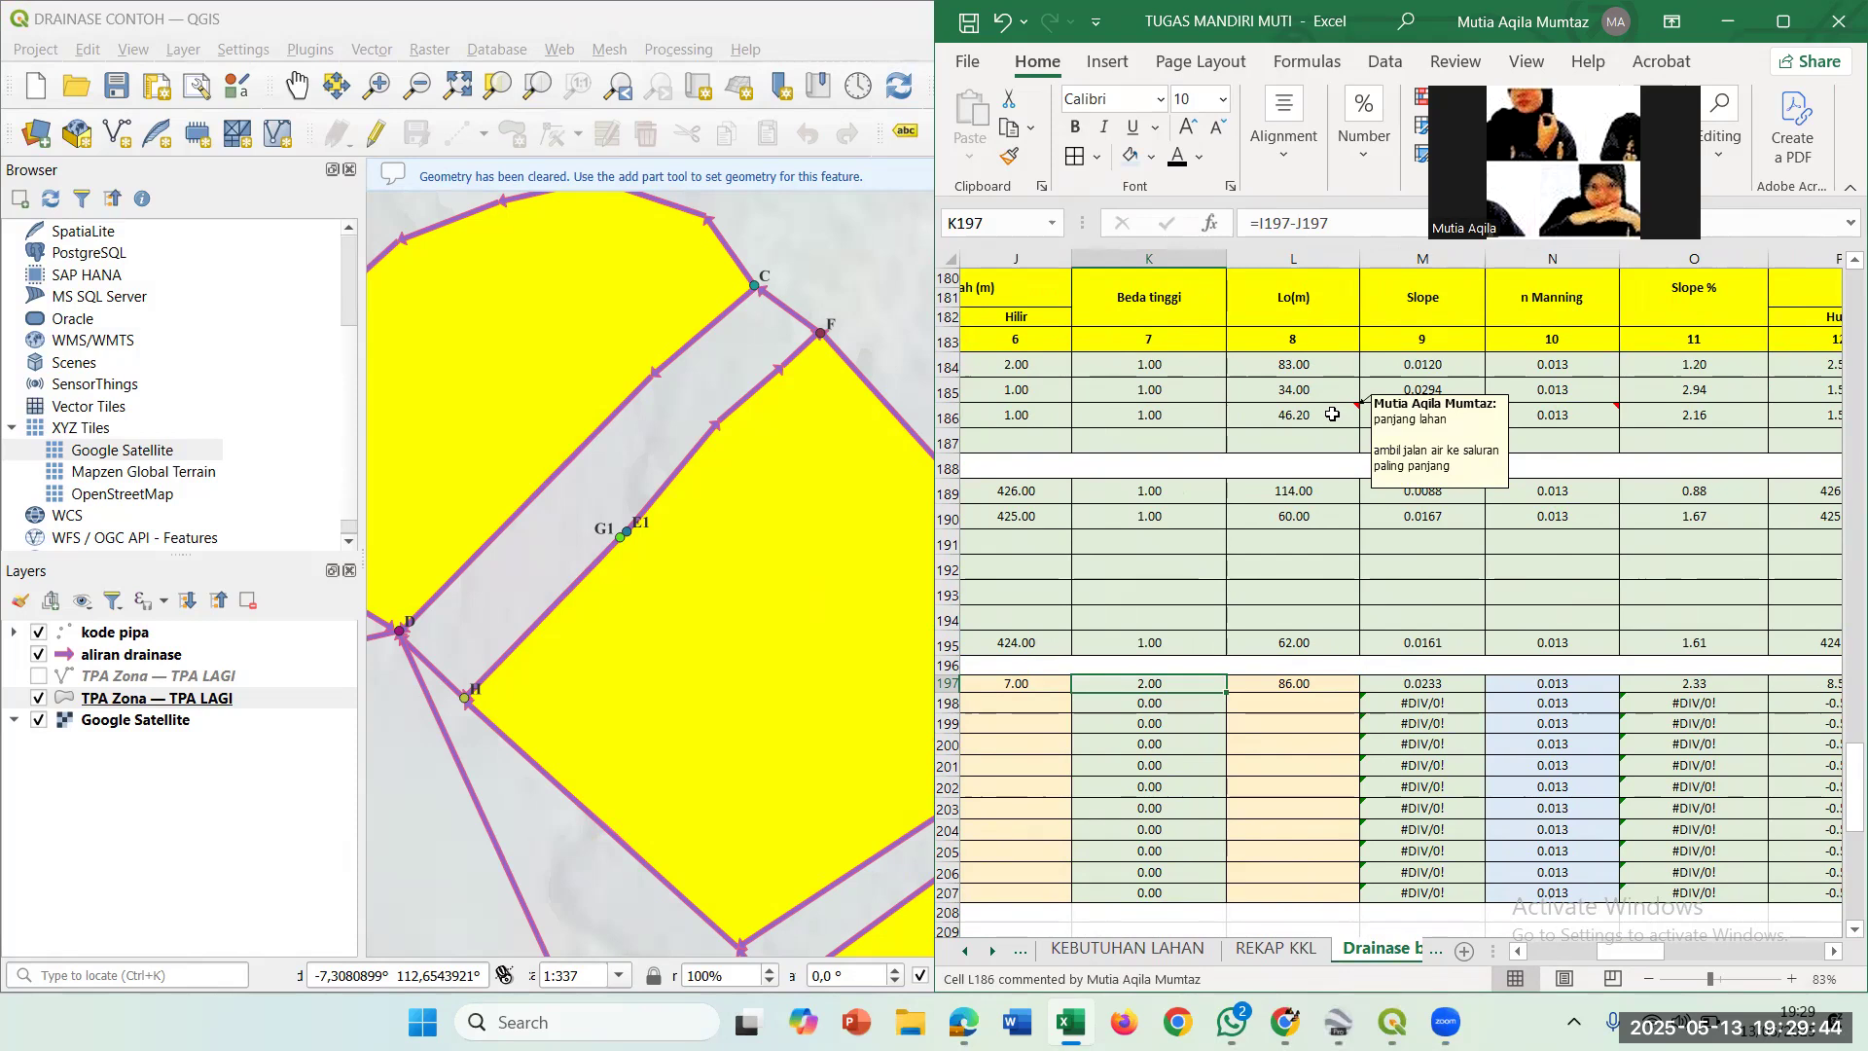
left_click(1299, 685)
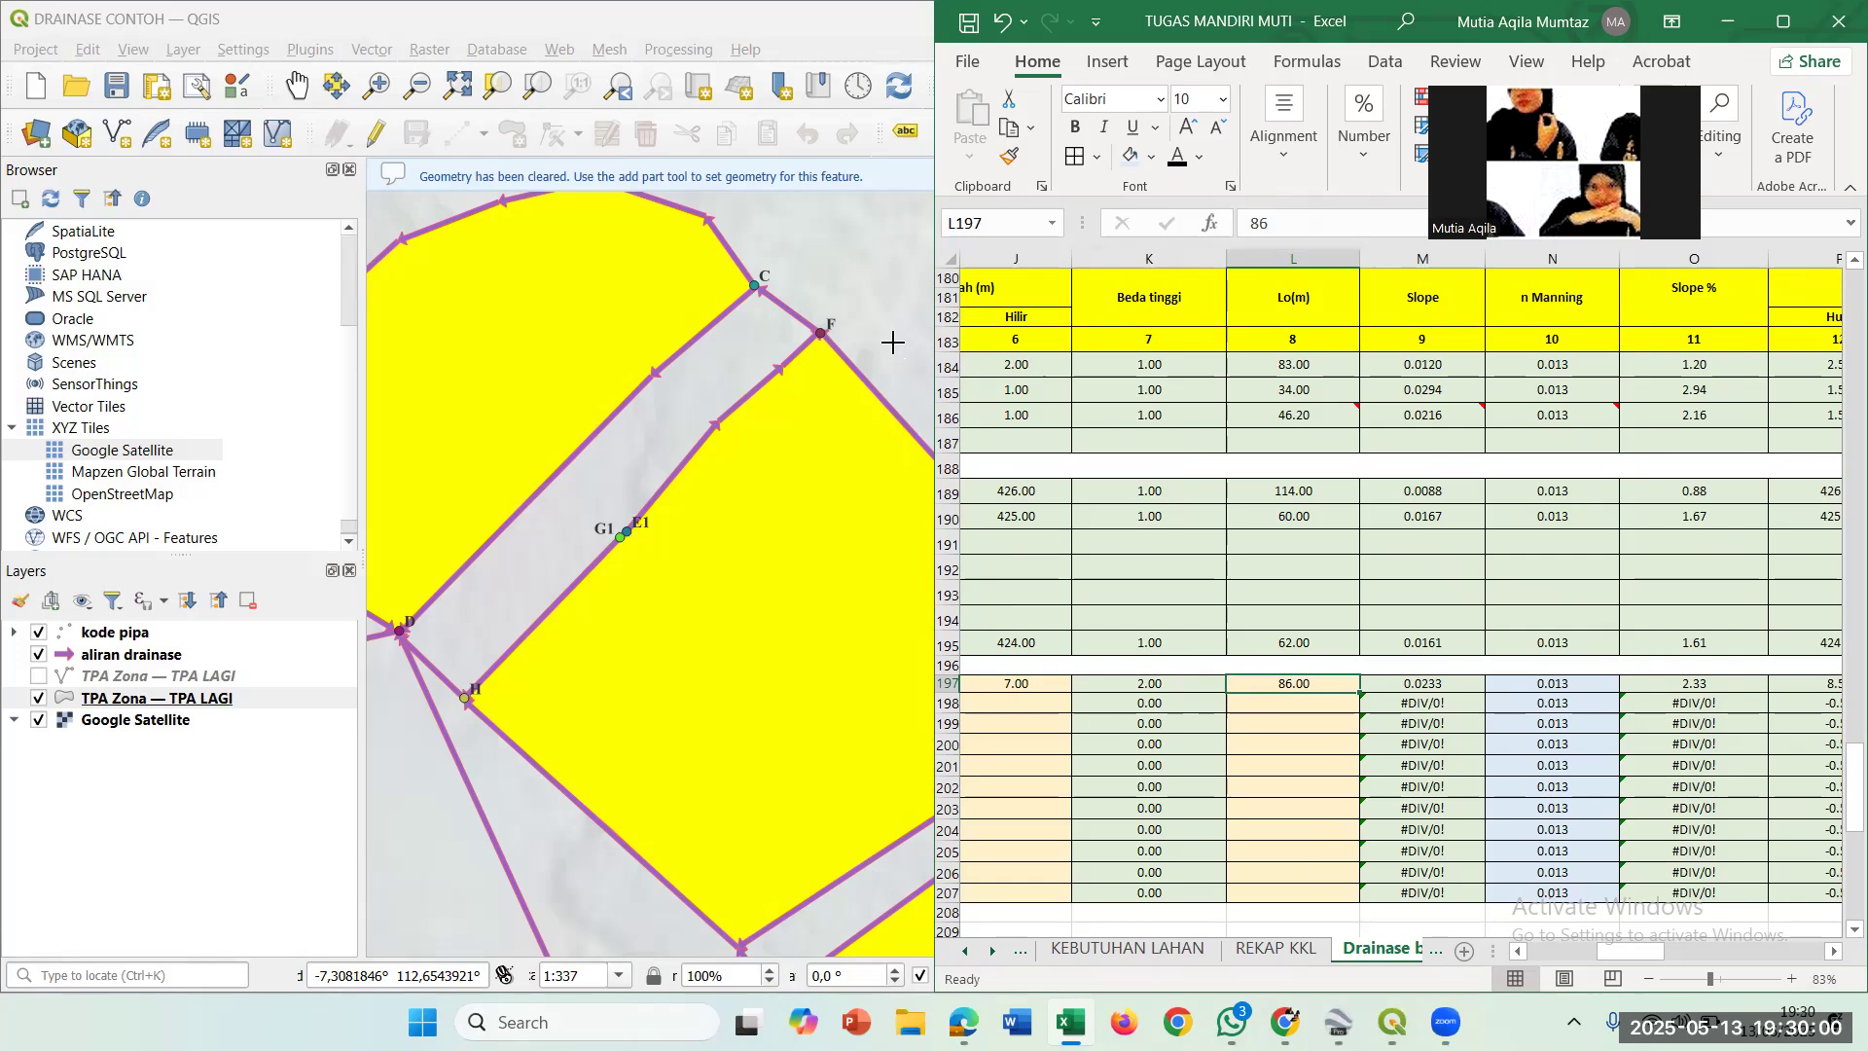
Switch to QGIS, replace the area measurement with a line measurement, and measure the drainage line from I1 through J along the zone's outer edge to I2.
left_click(893, 342)
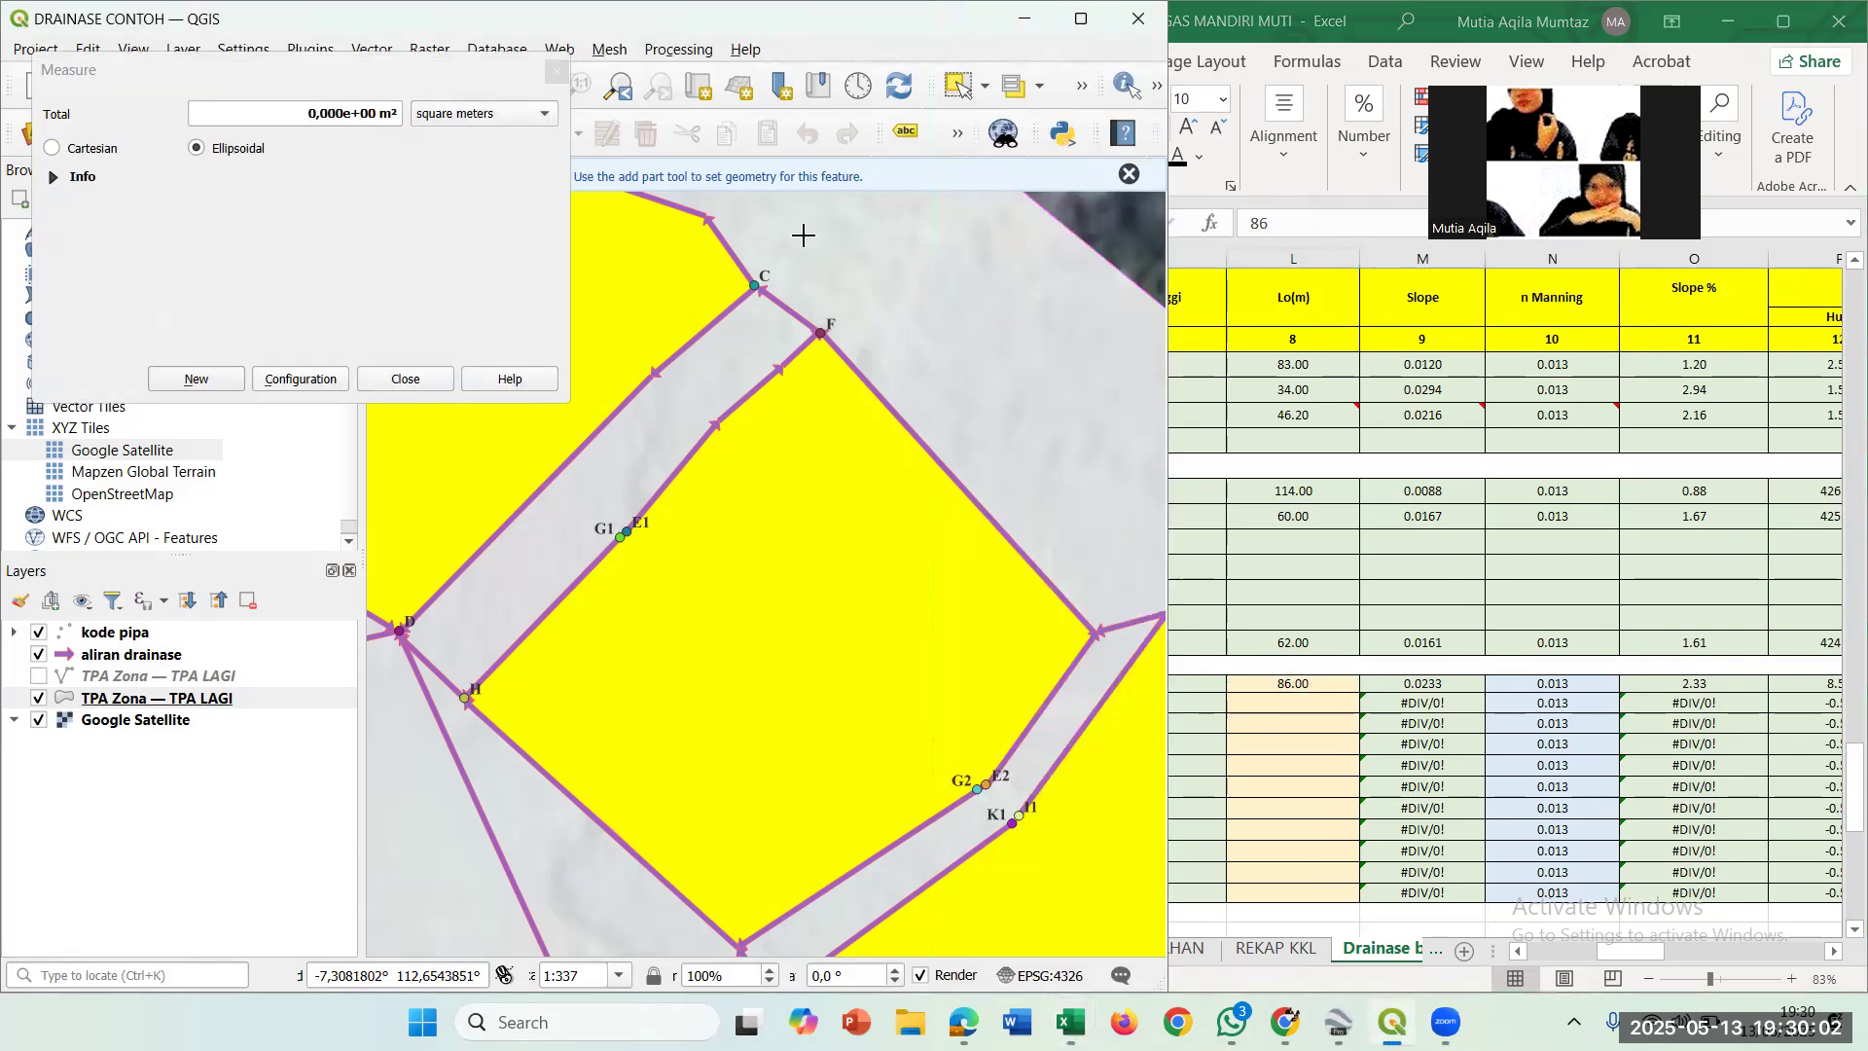
left_click(557, 72)
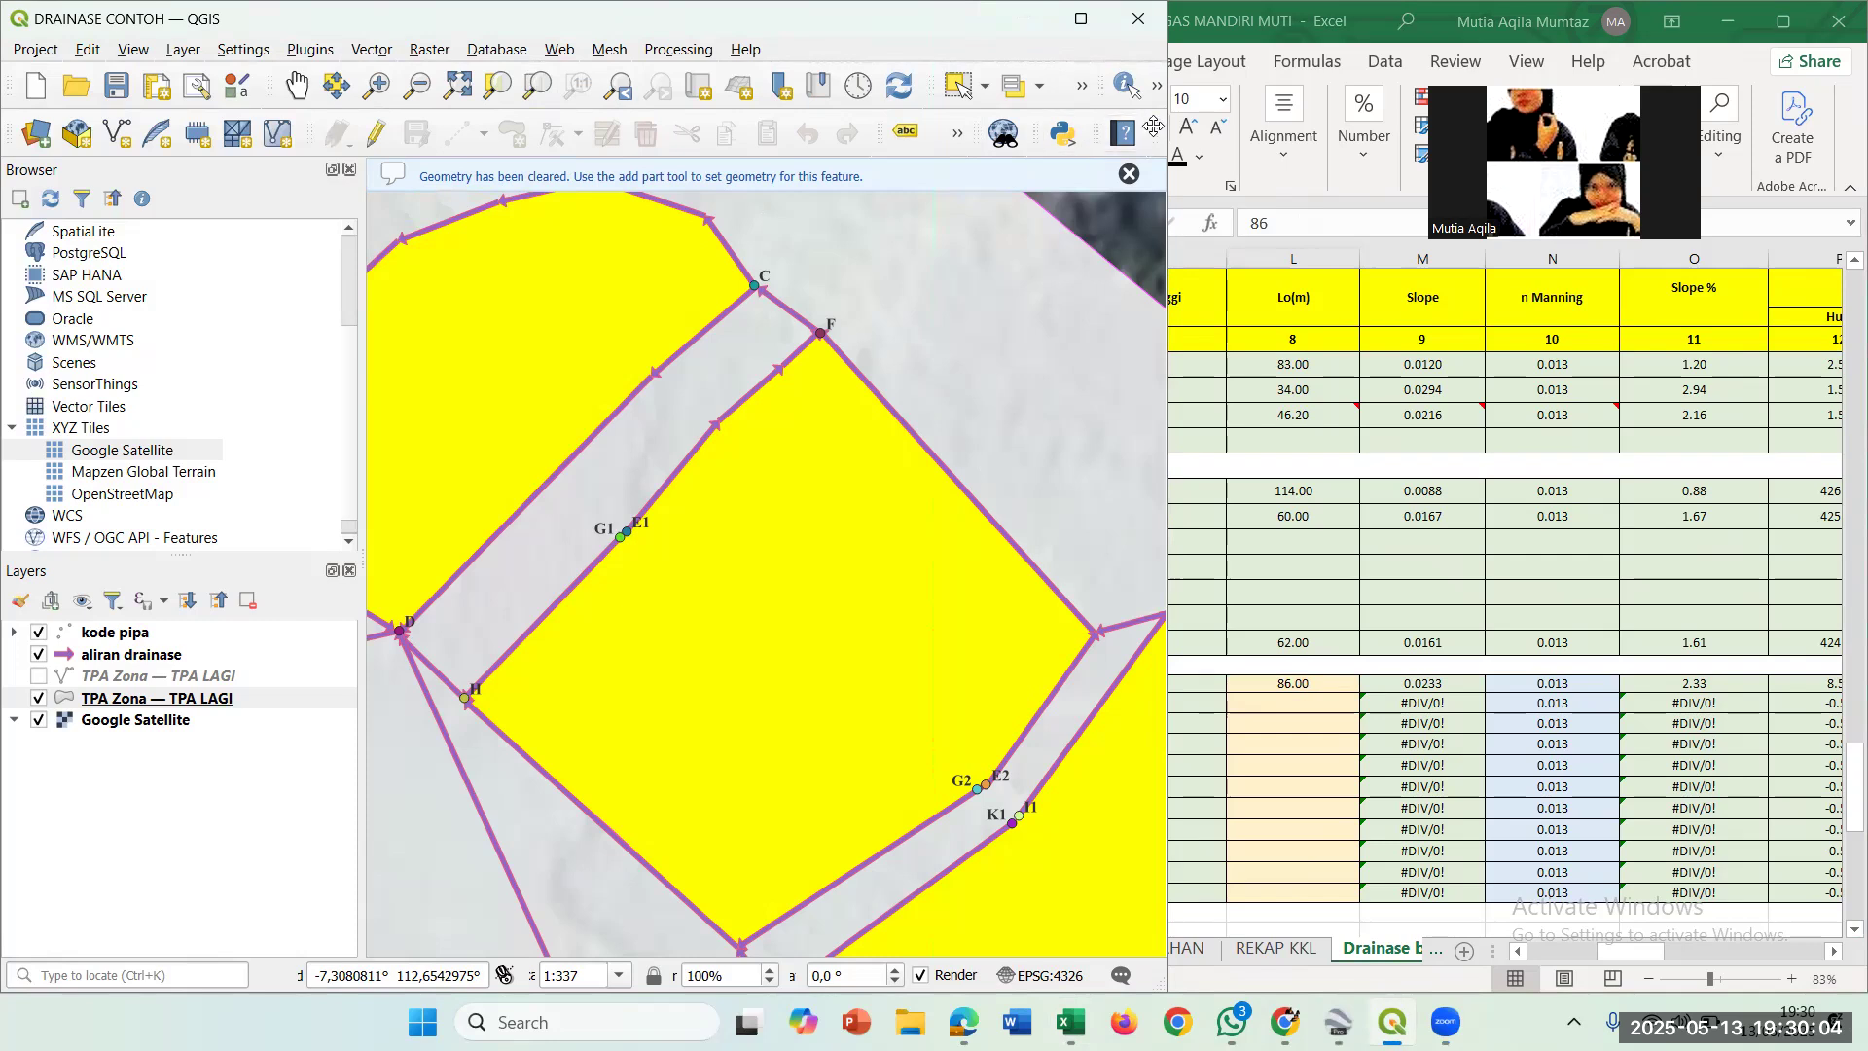
left_click(1157, 87)
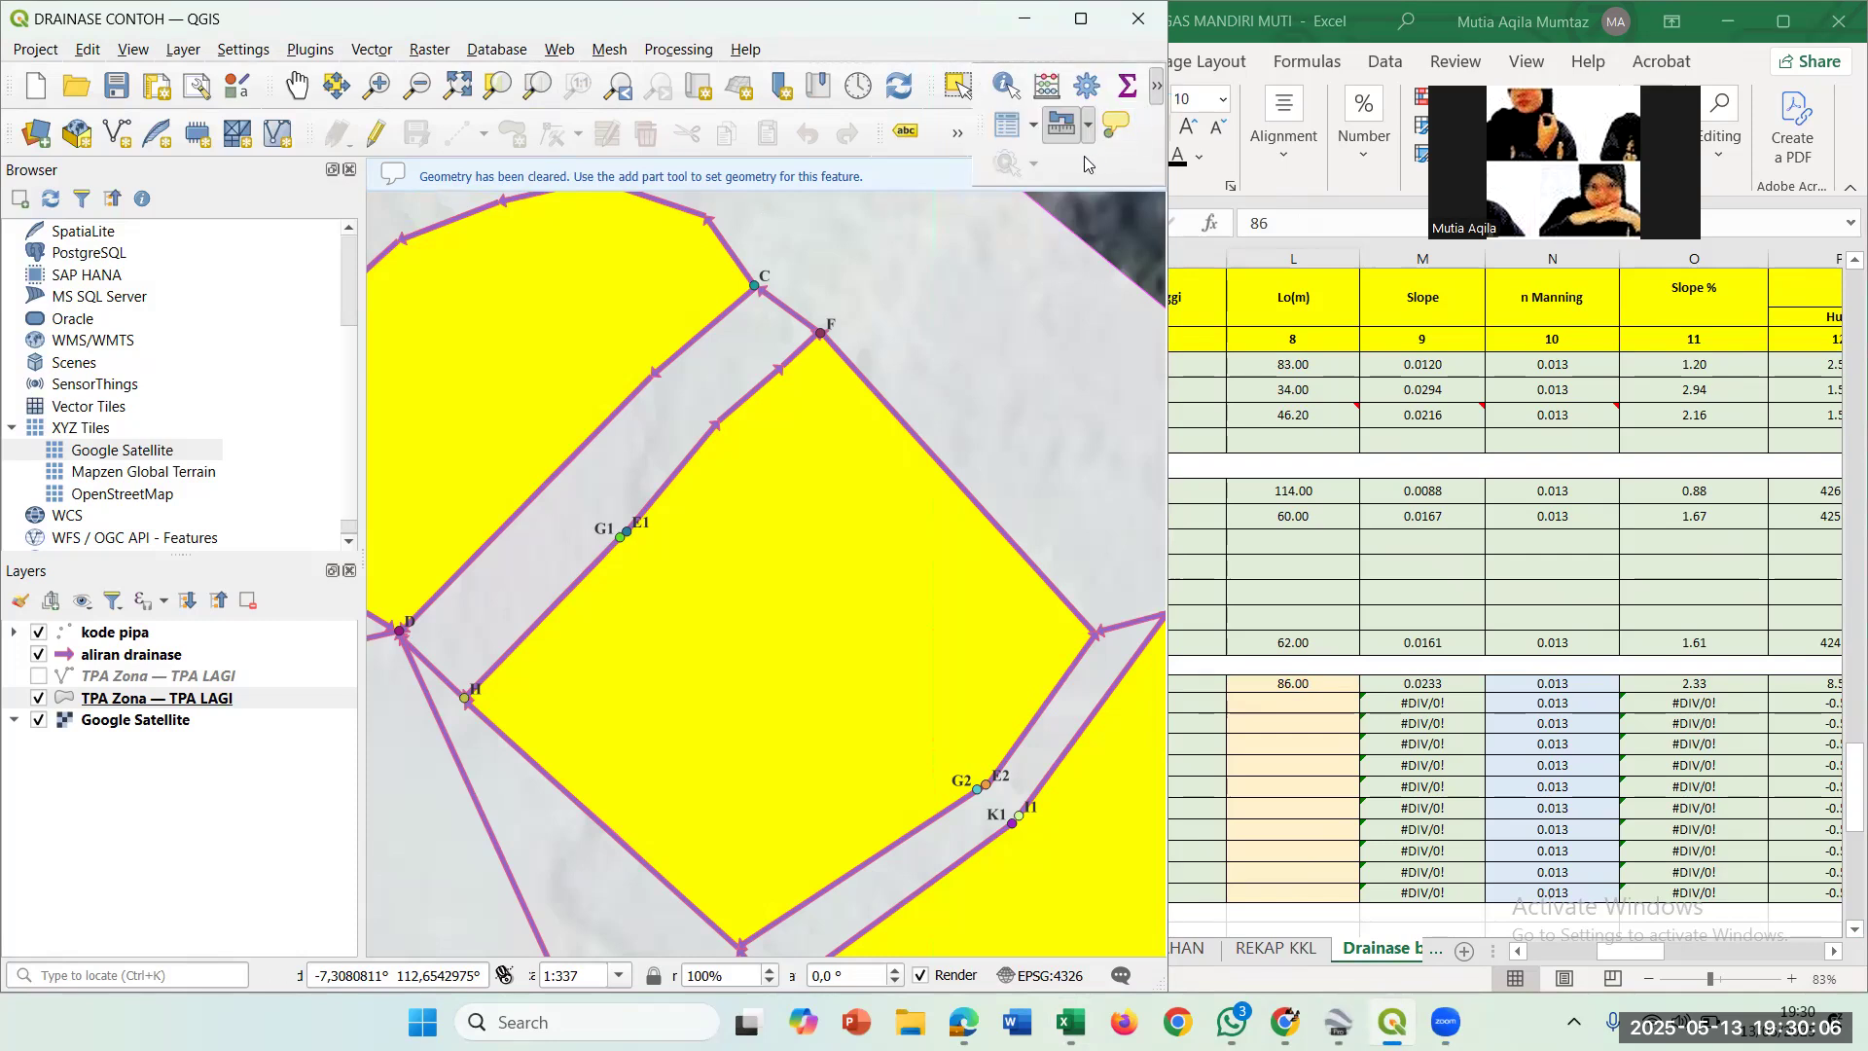
left_click(1088, 134)
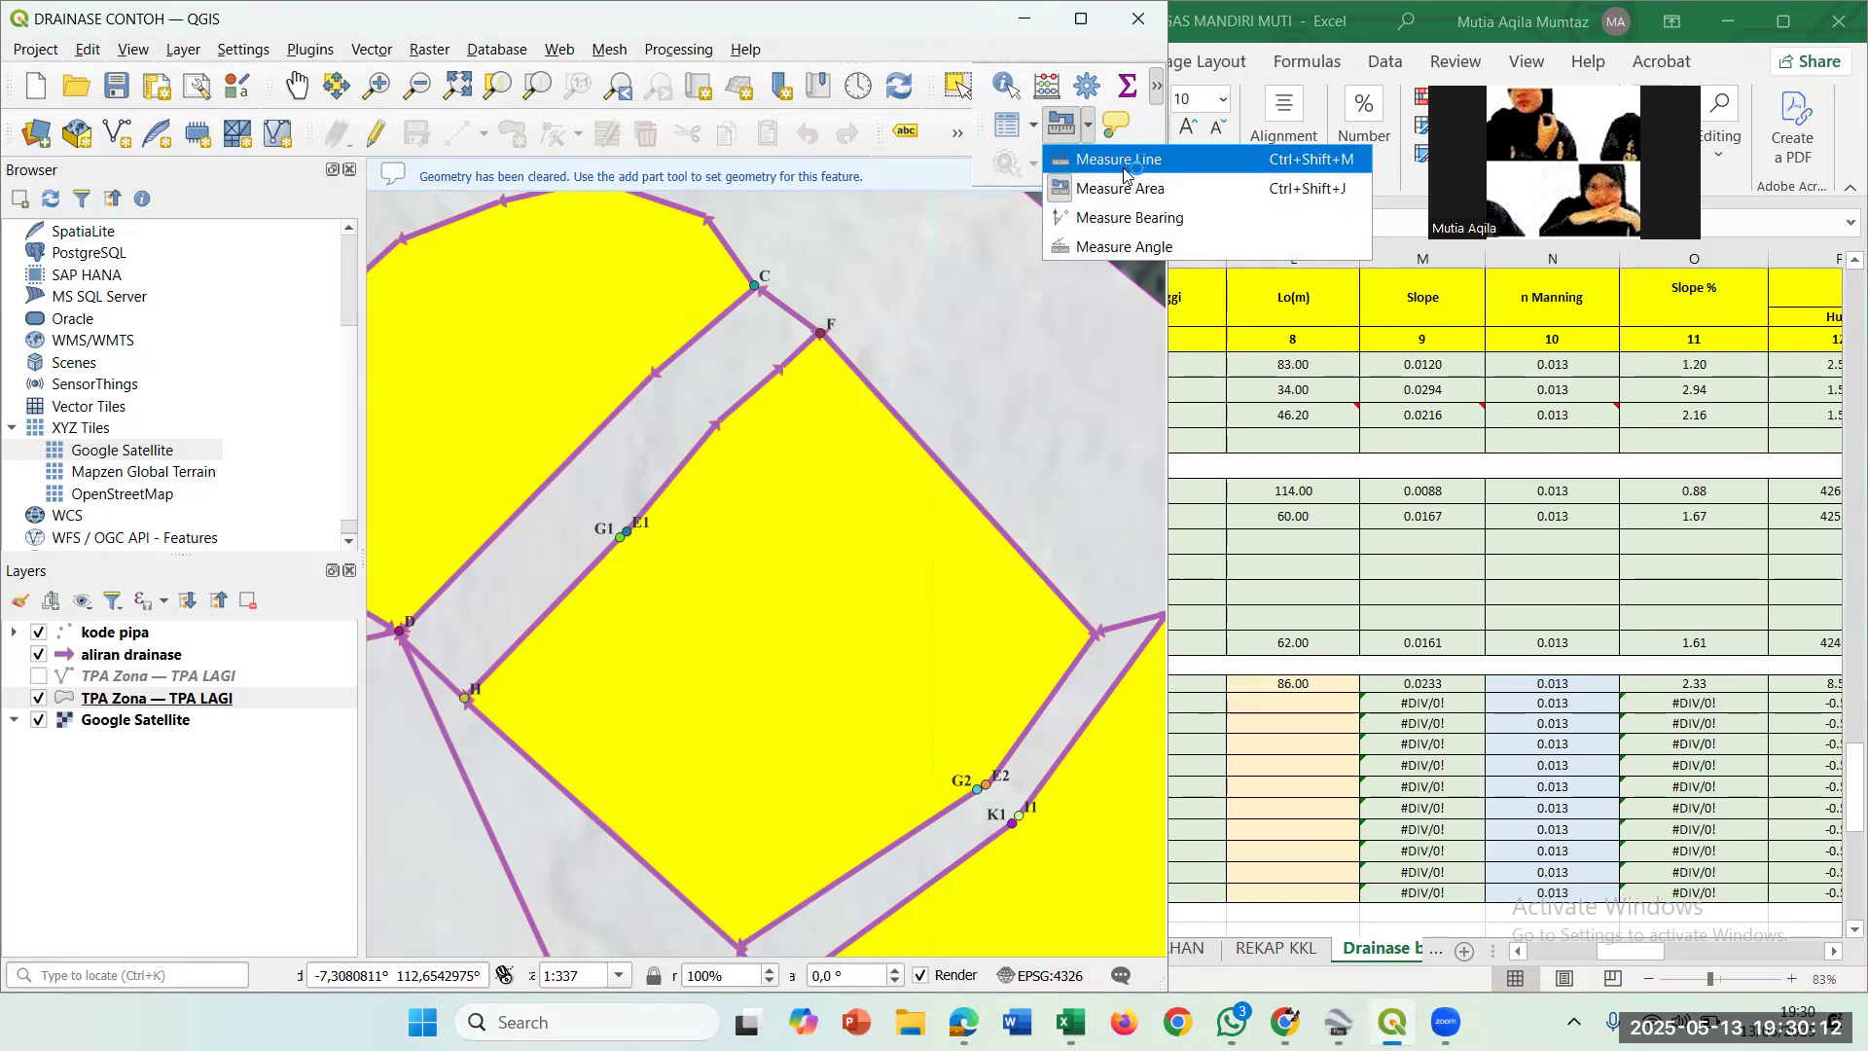
left_click(1121, 161)
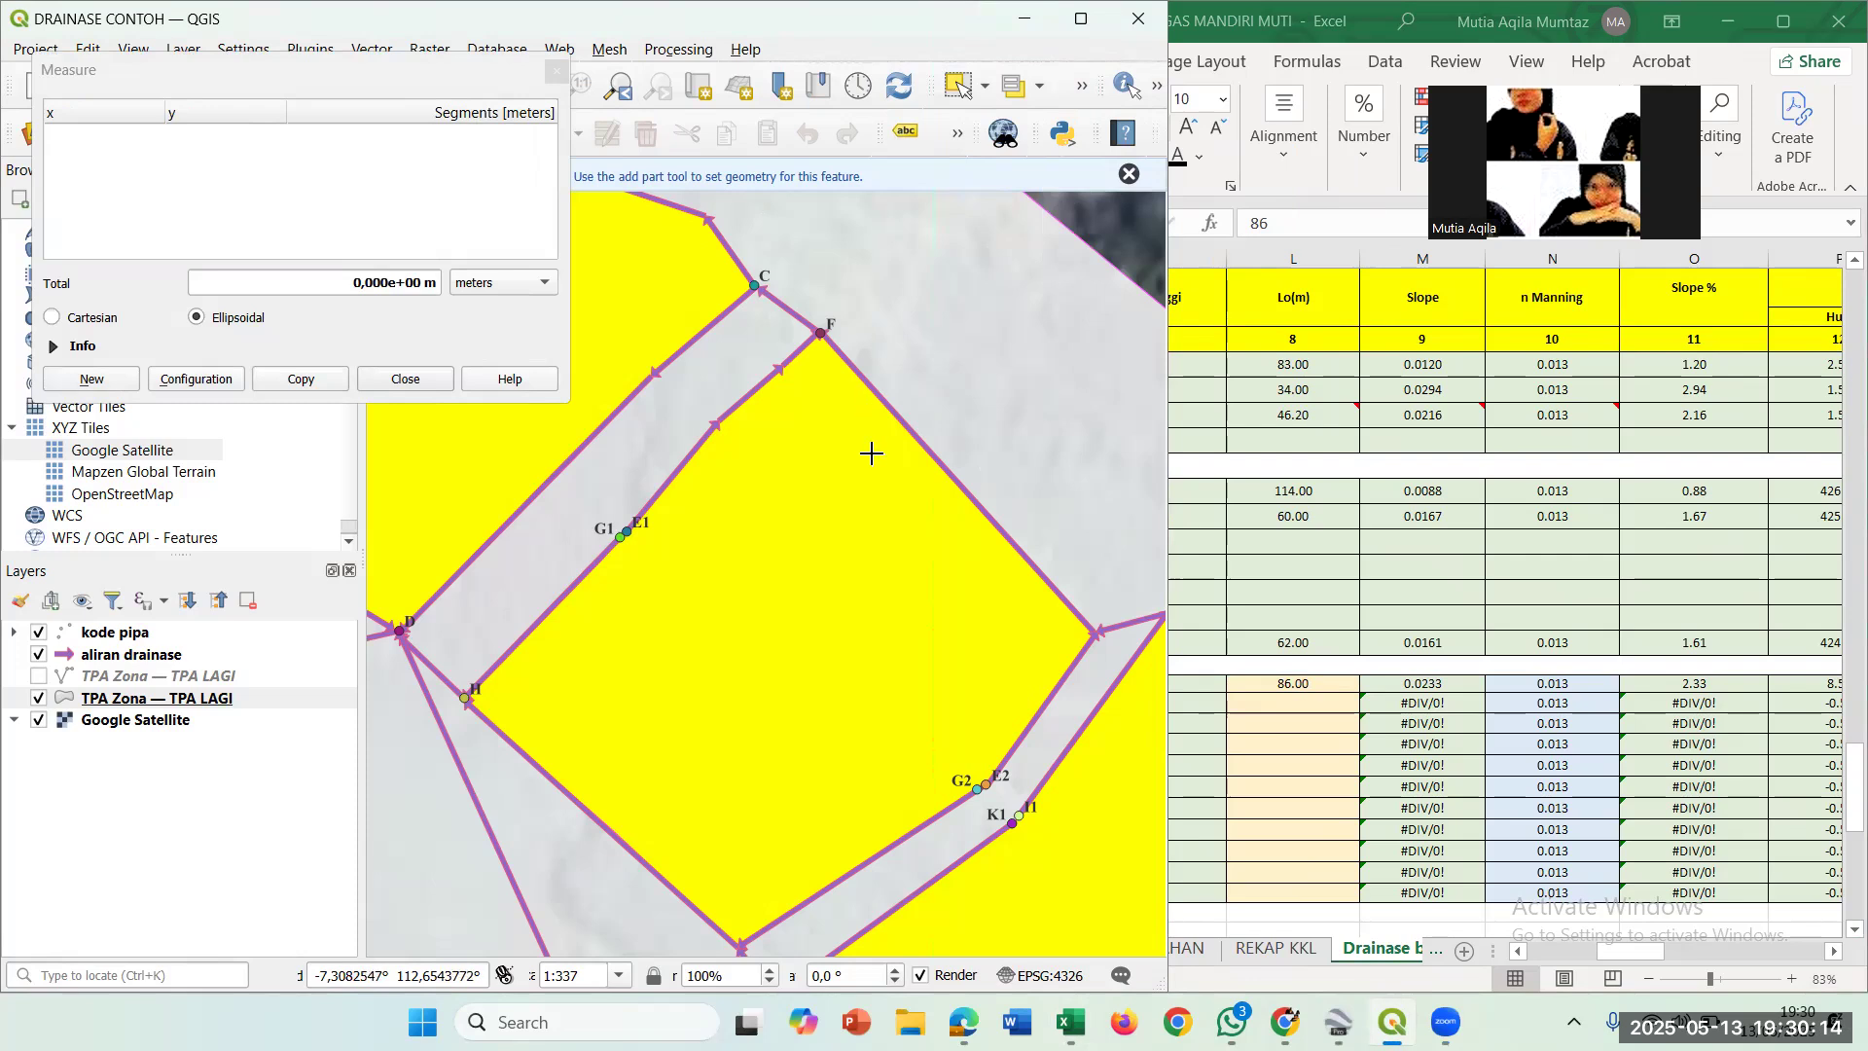
left_click_drag(876, 480, 711, 304)
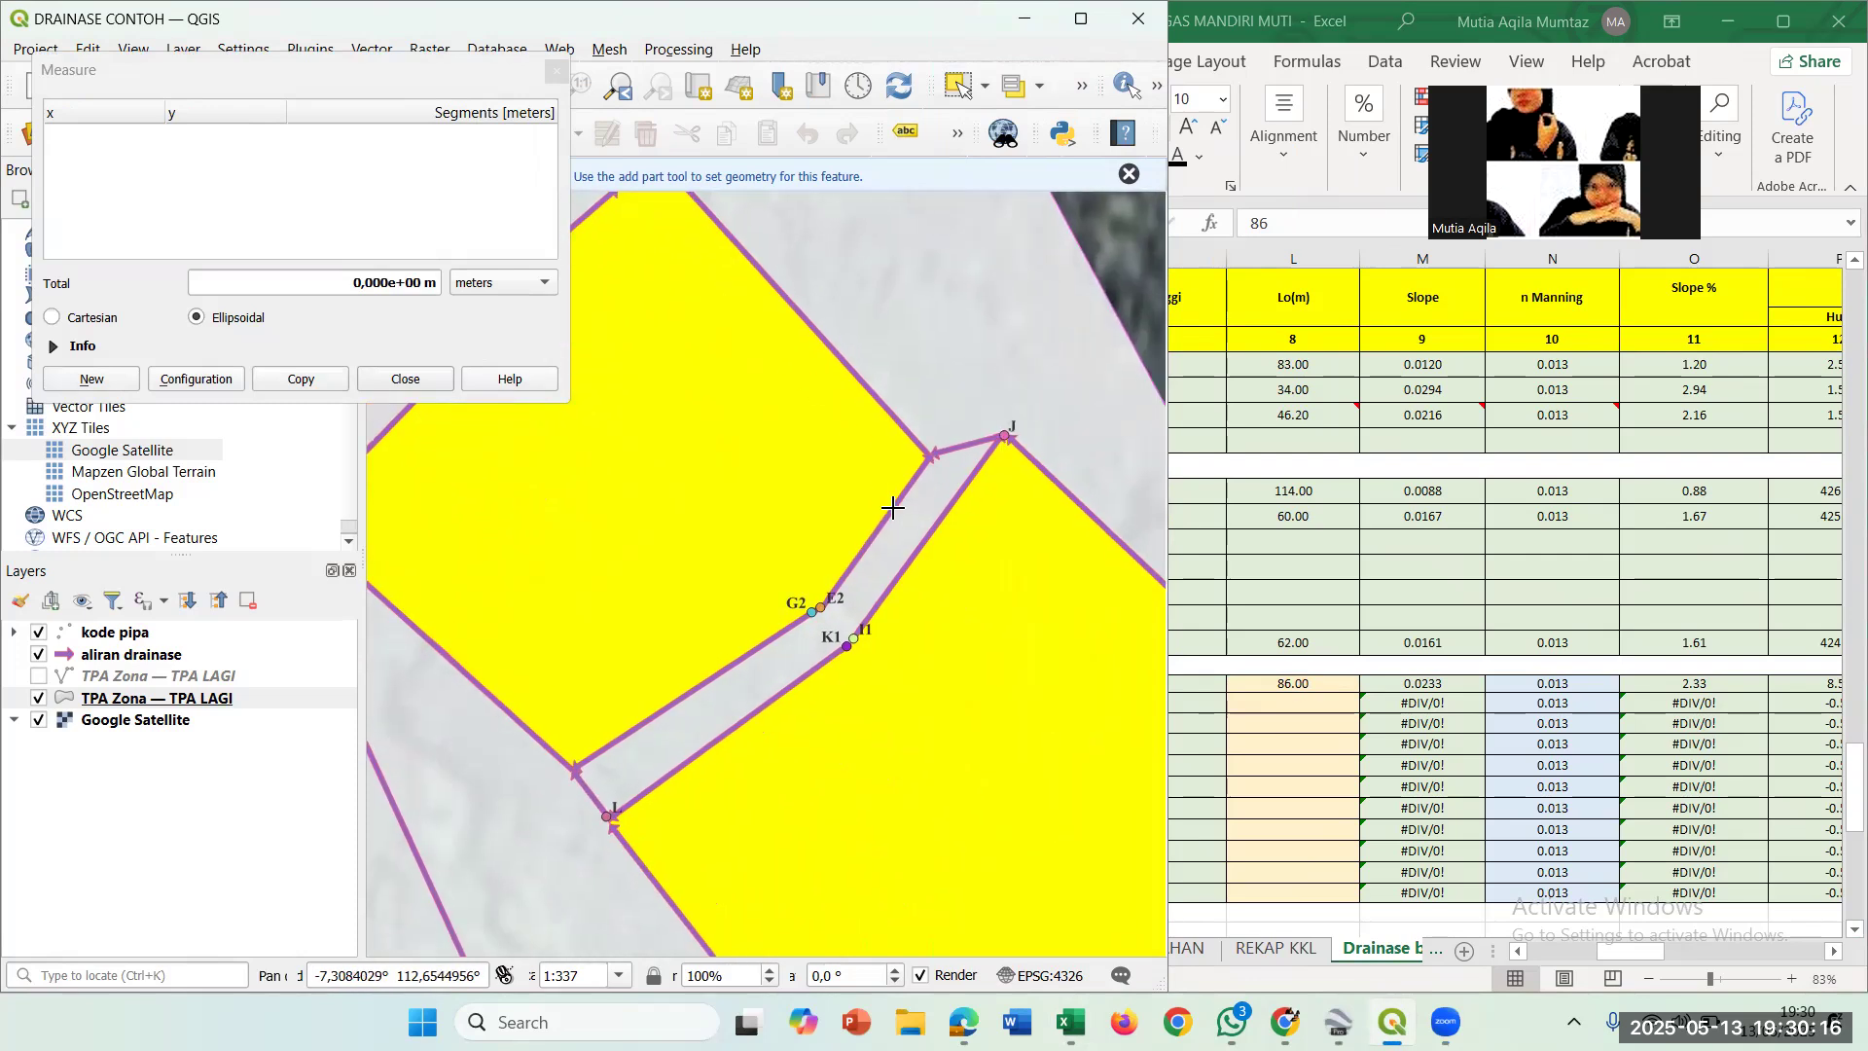
left_click_drag(867, 488, 692, 316)
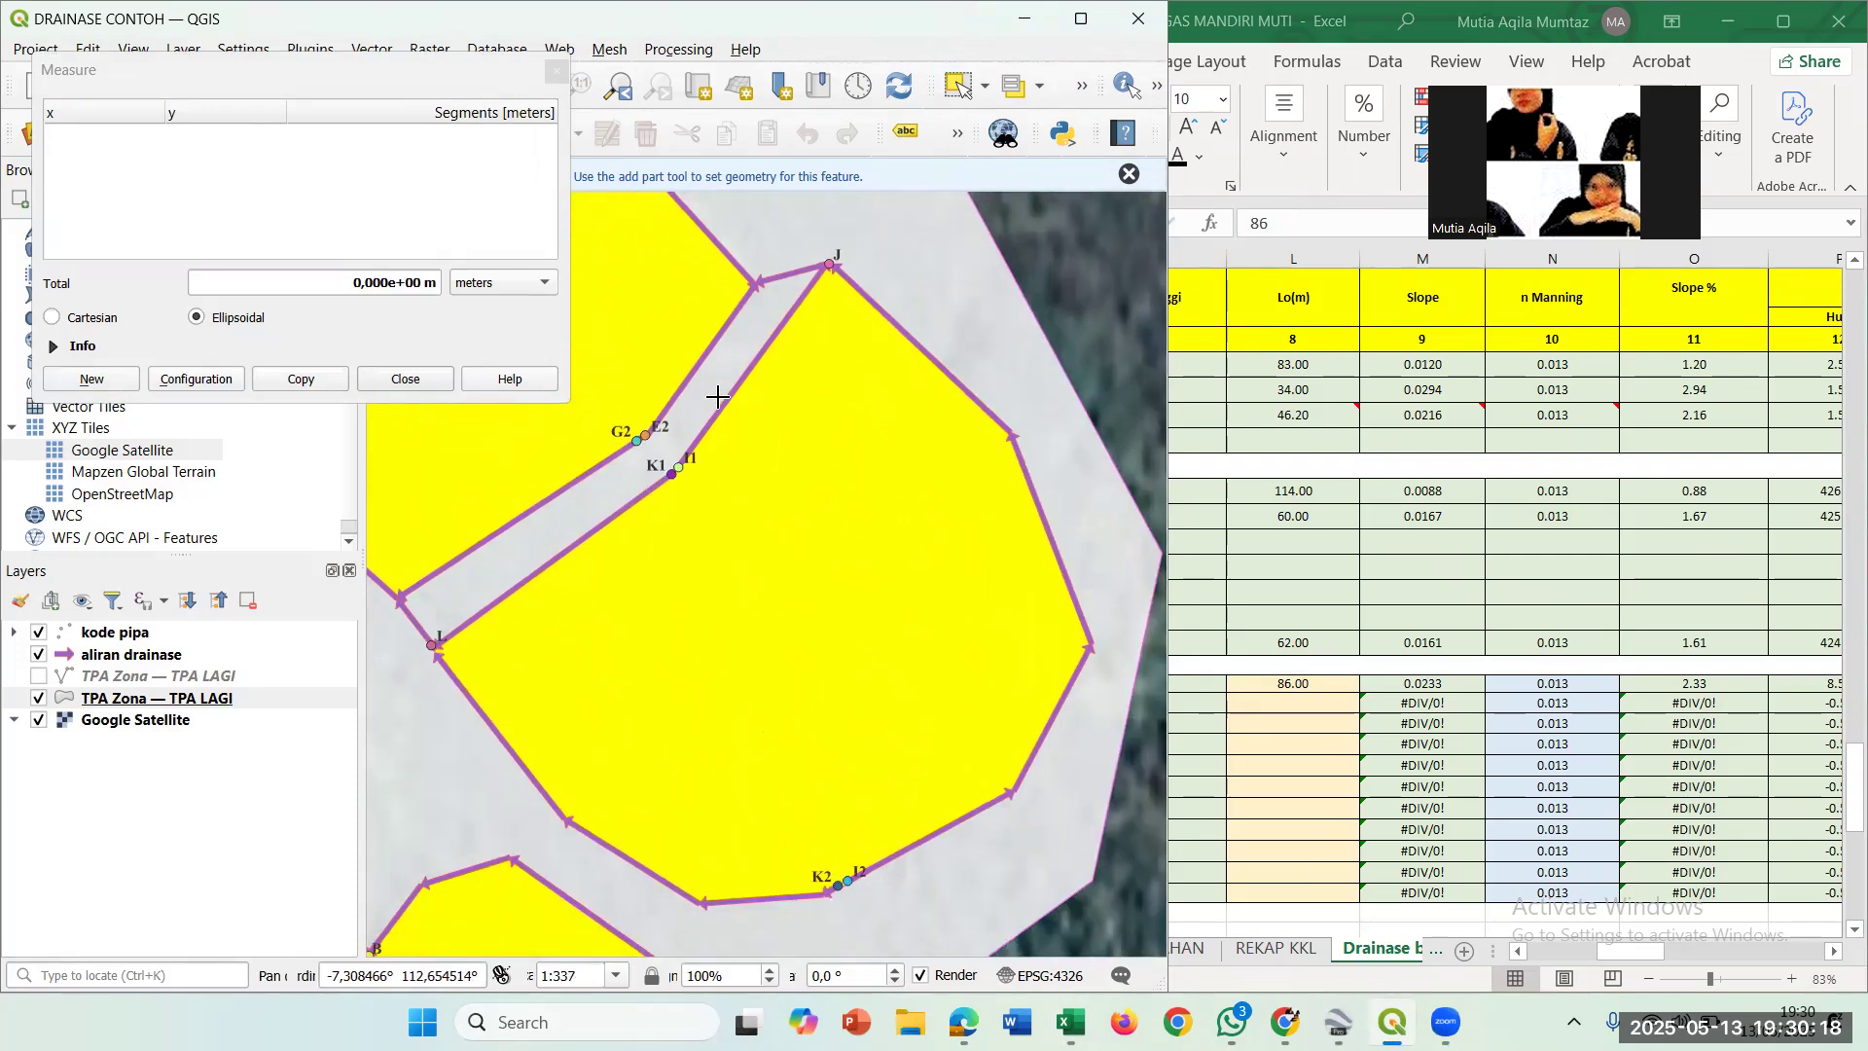
left_click(680, 467)
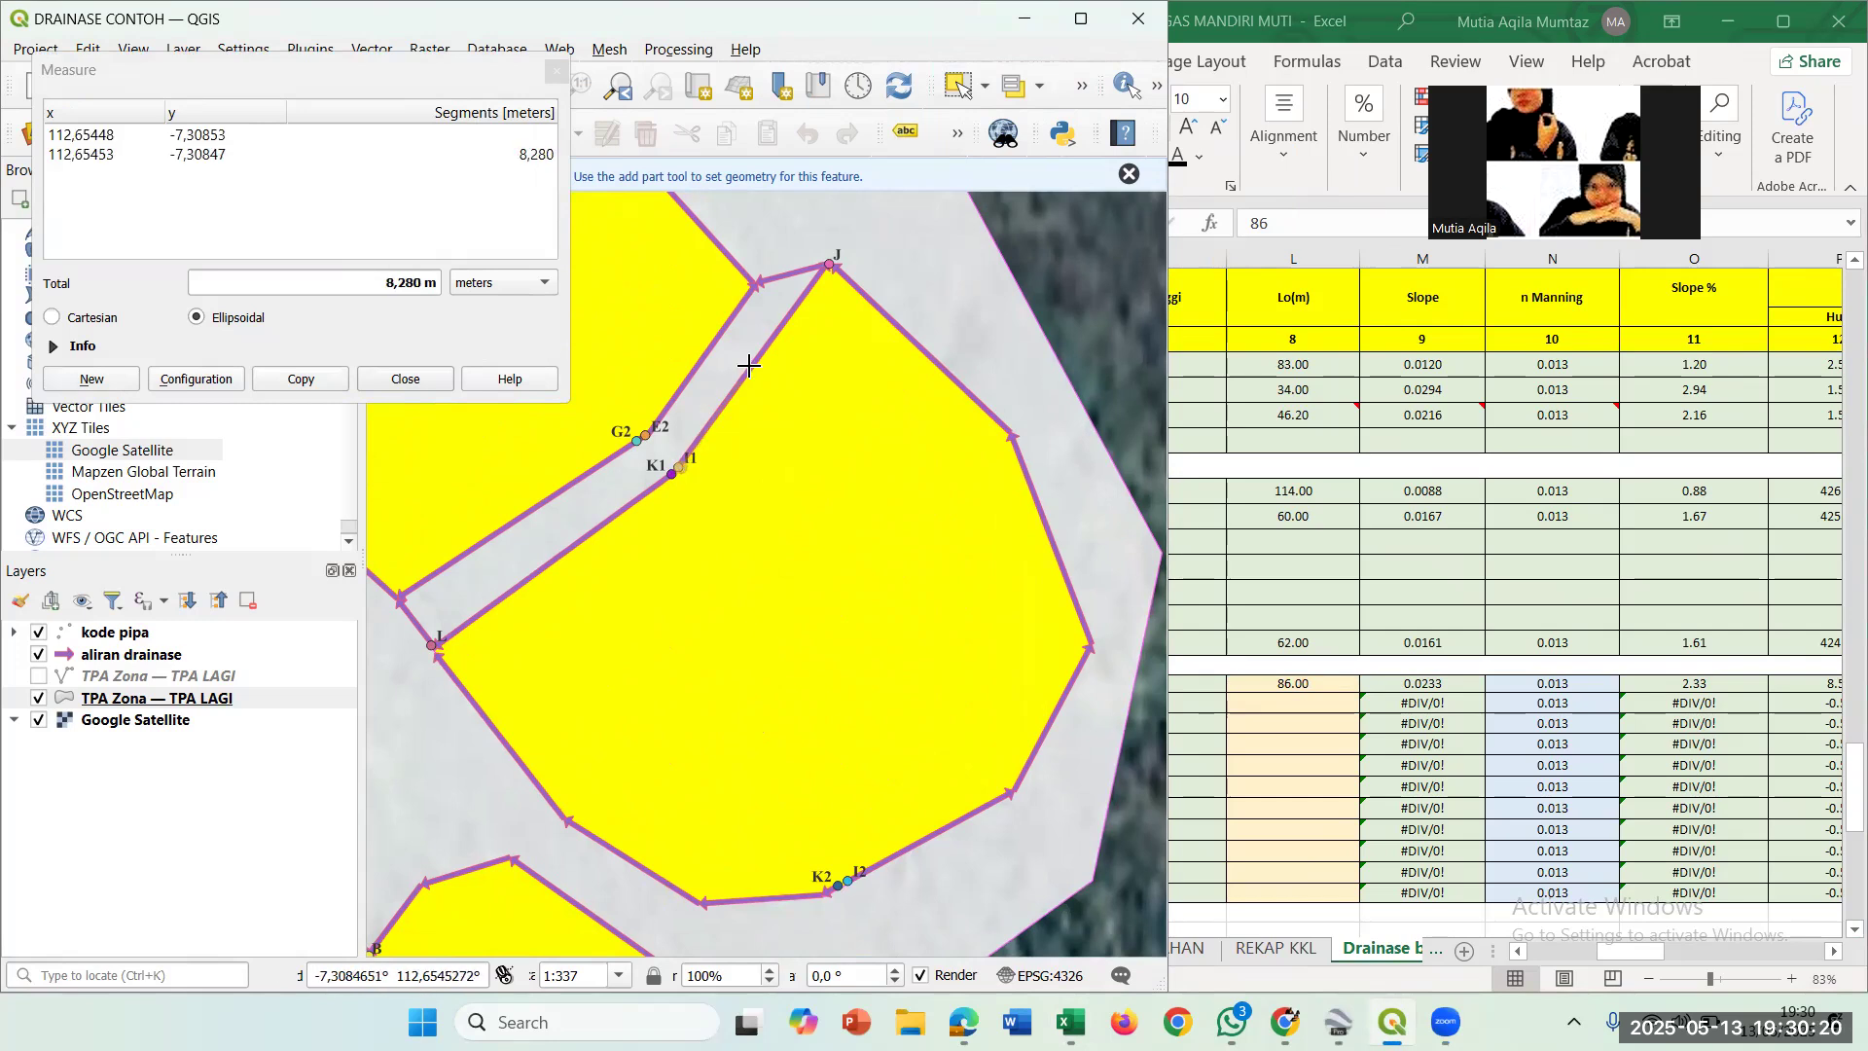
left_click(830, 264)
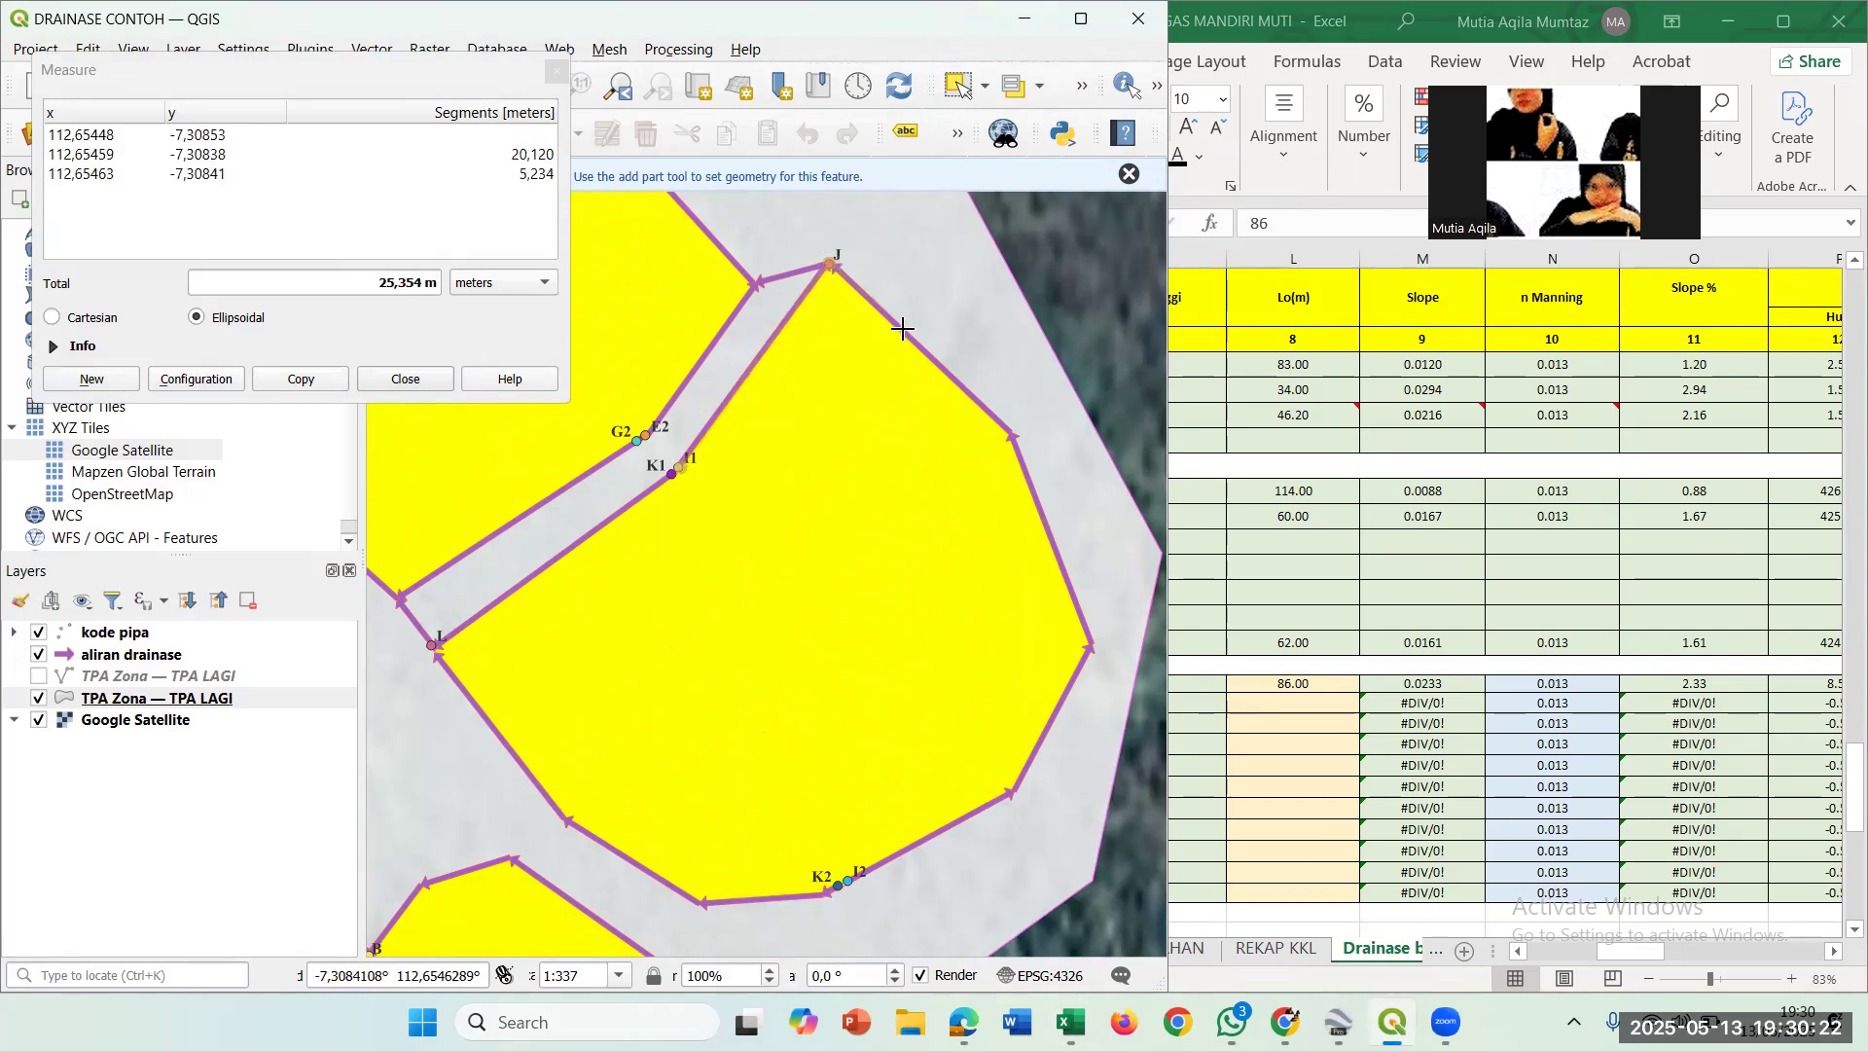
left_click(1012, 437)
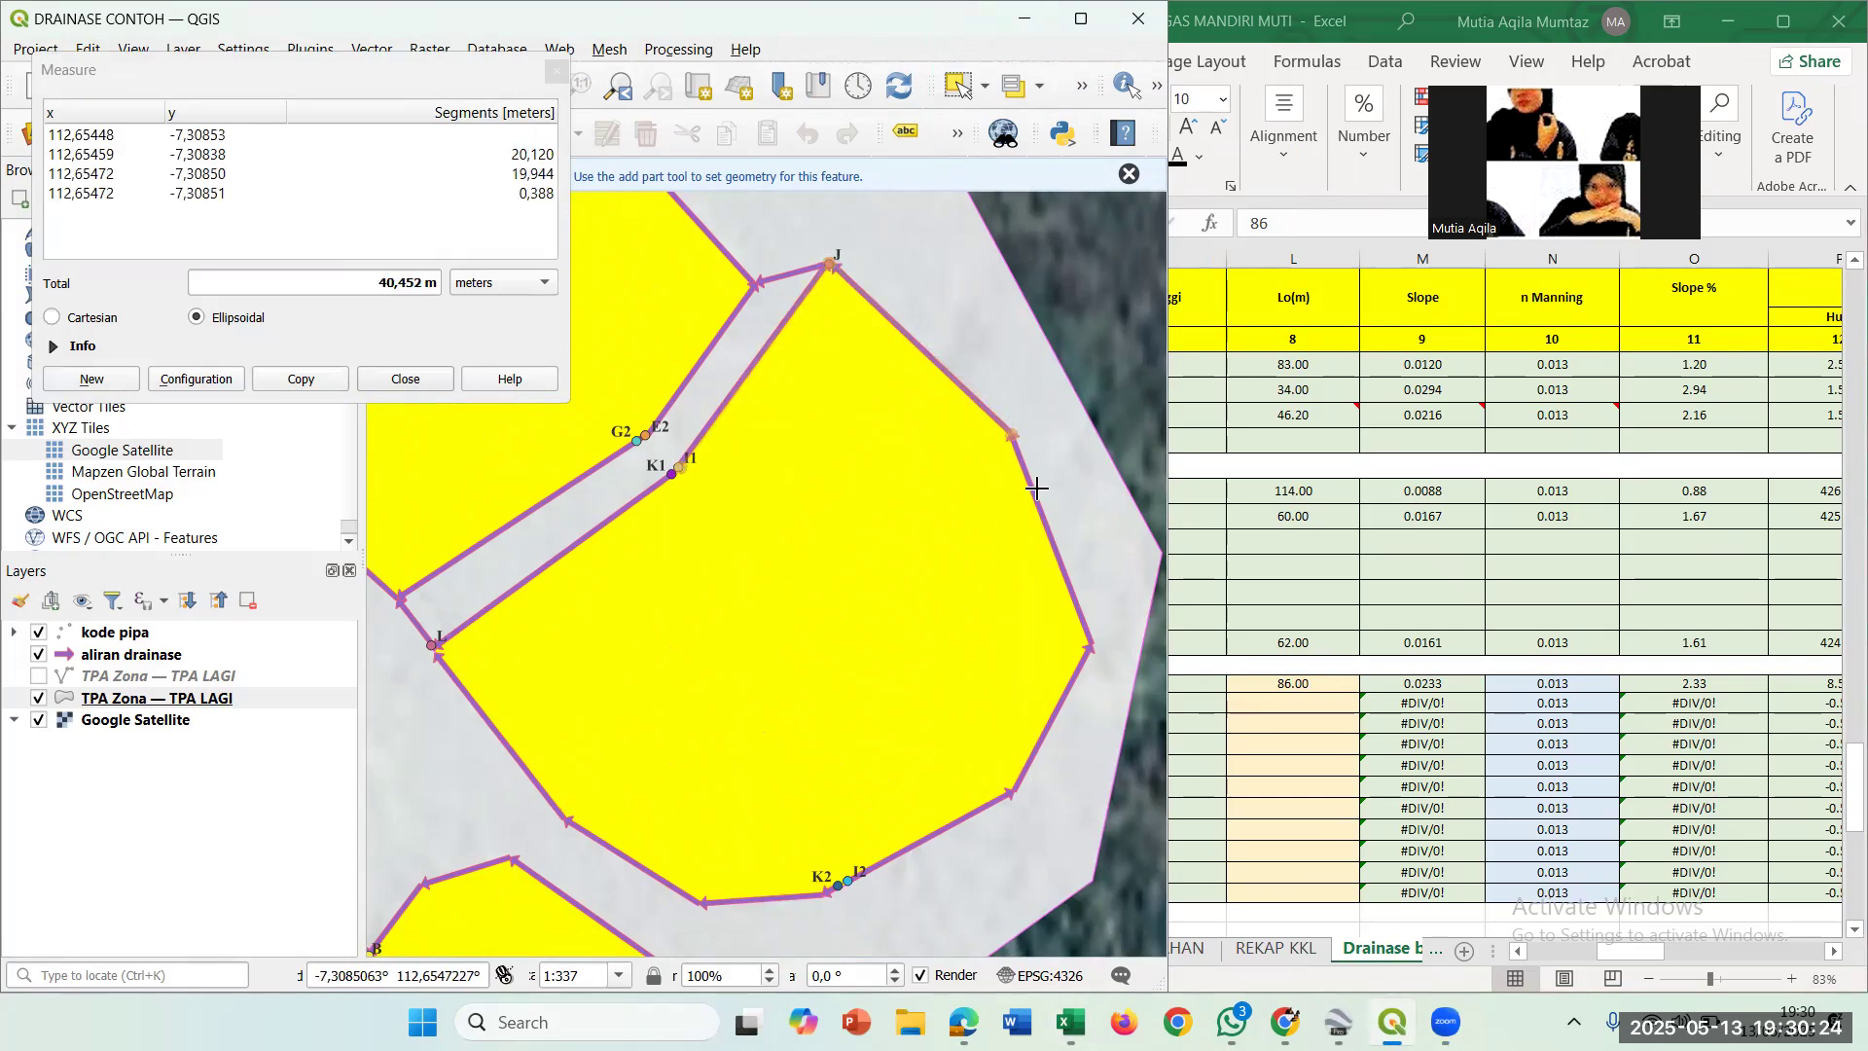
left_click(1086, 646)
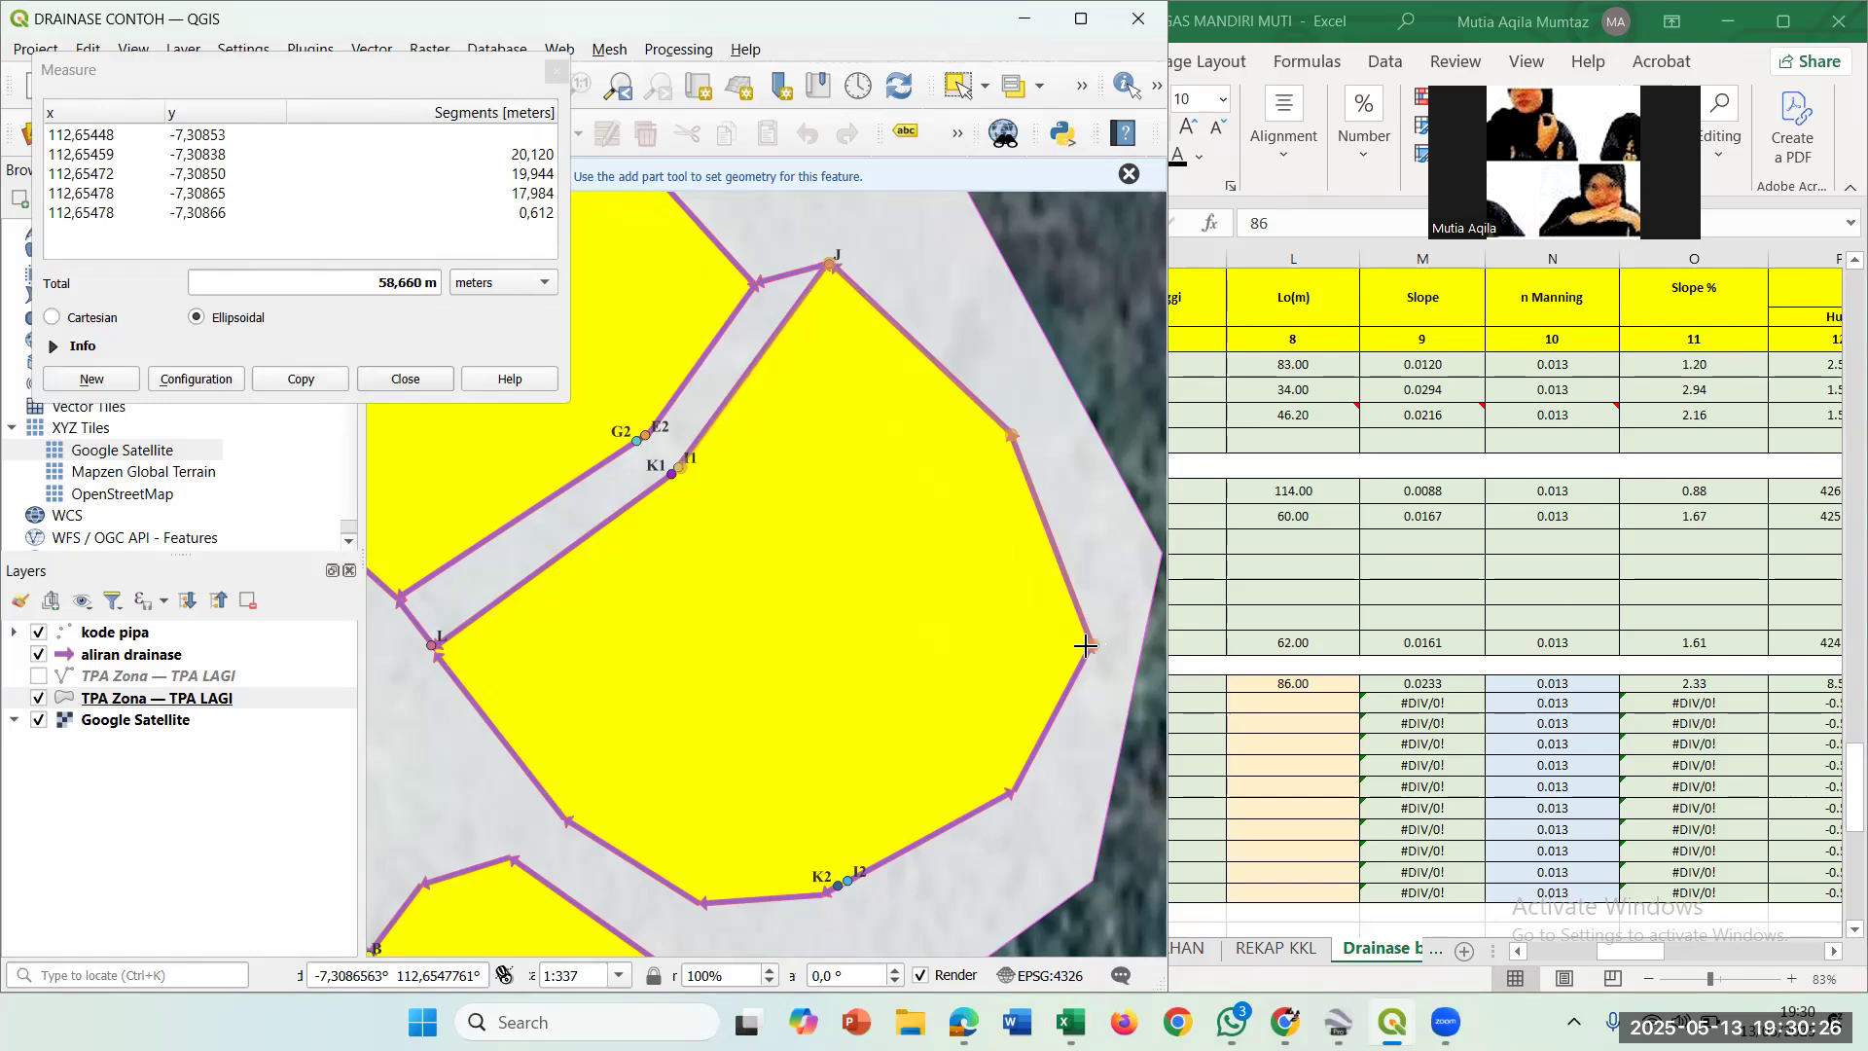
left_click(1012, 794)
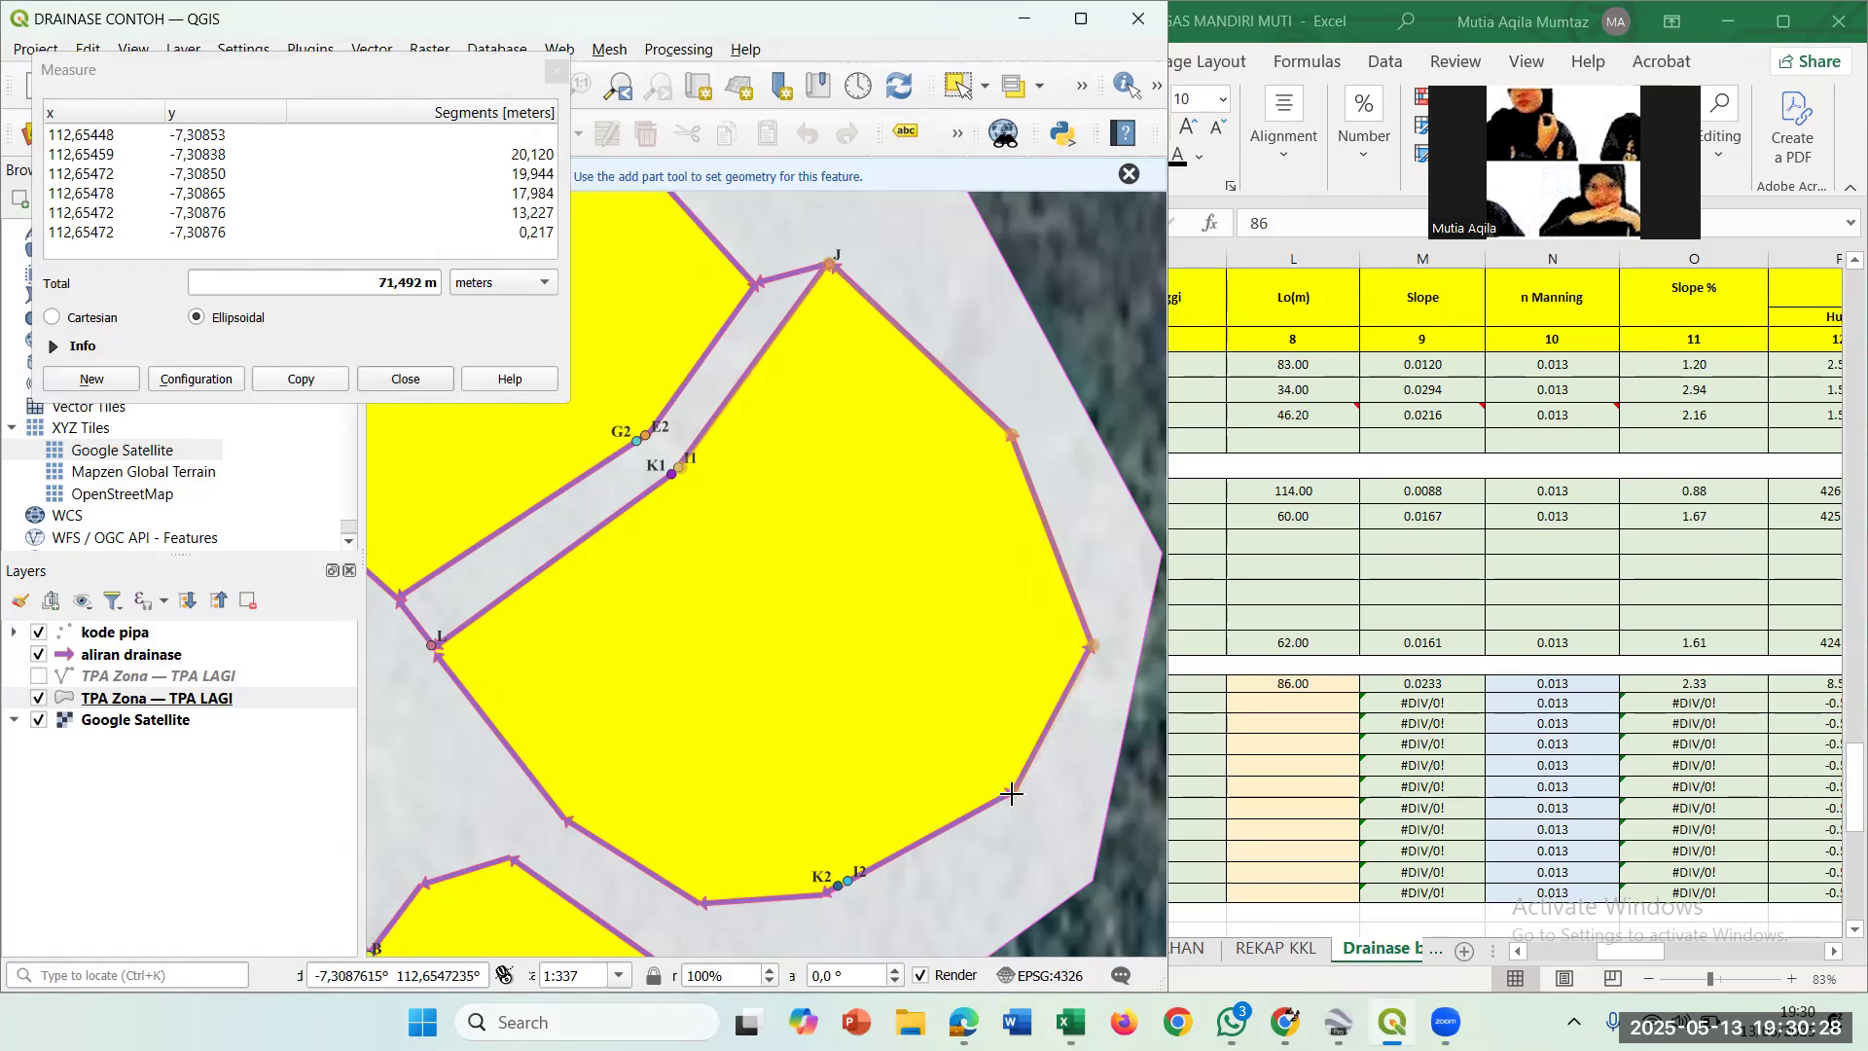
left_click(850, 879)
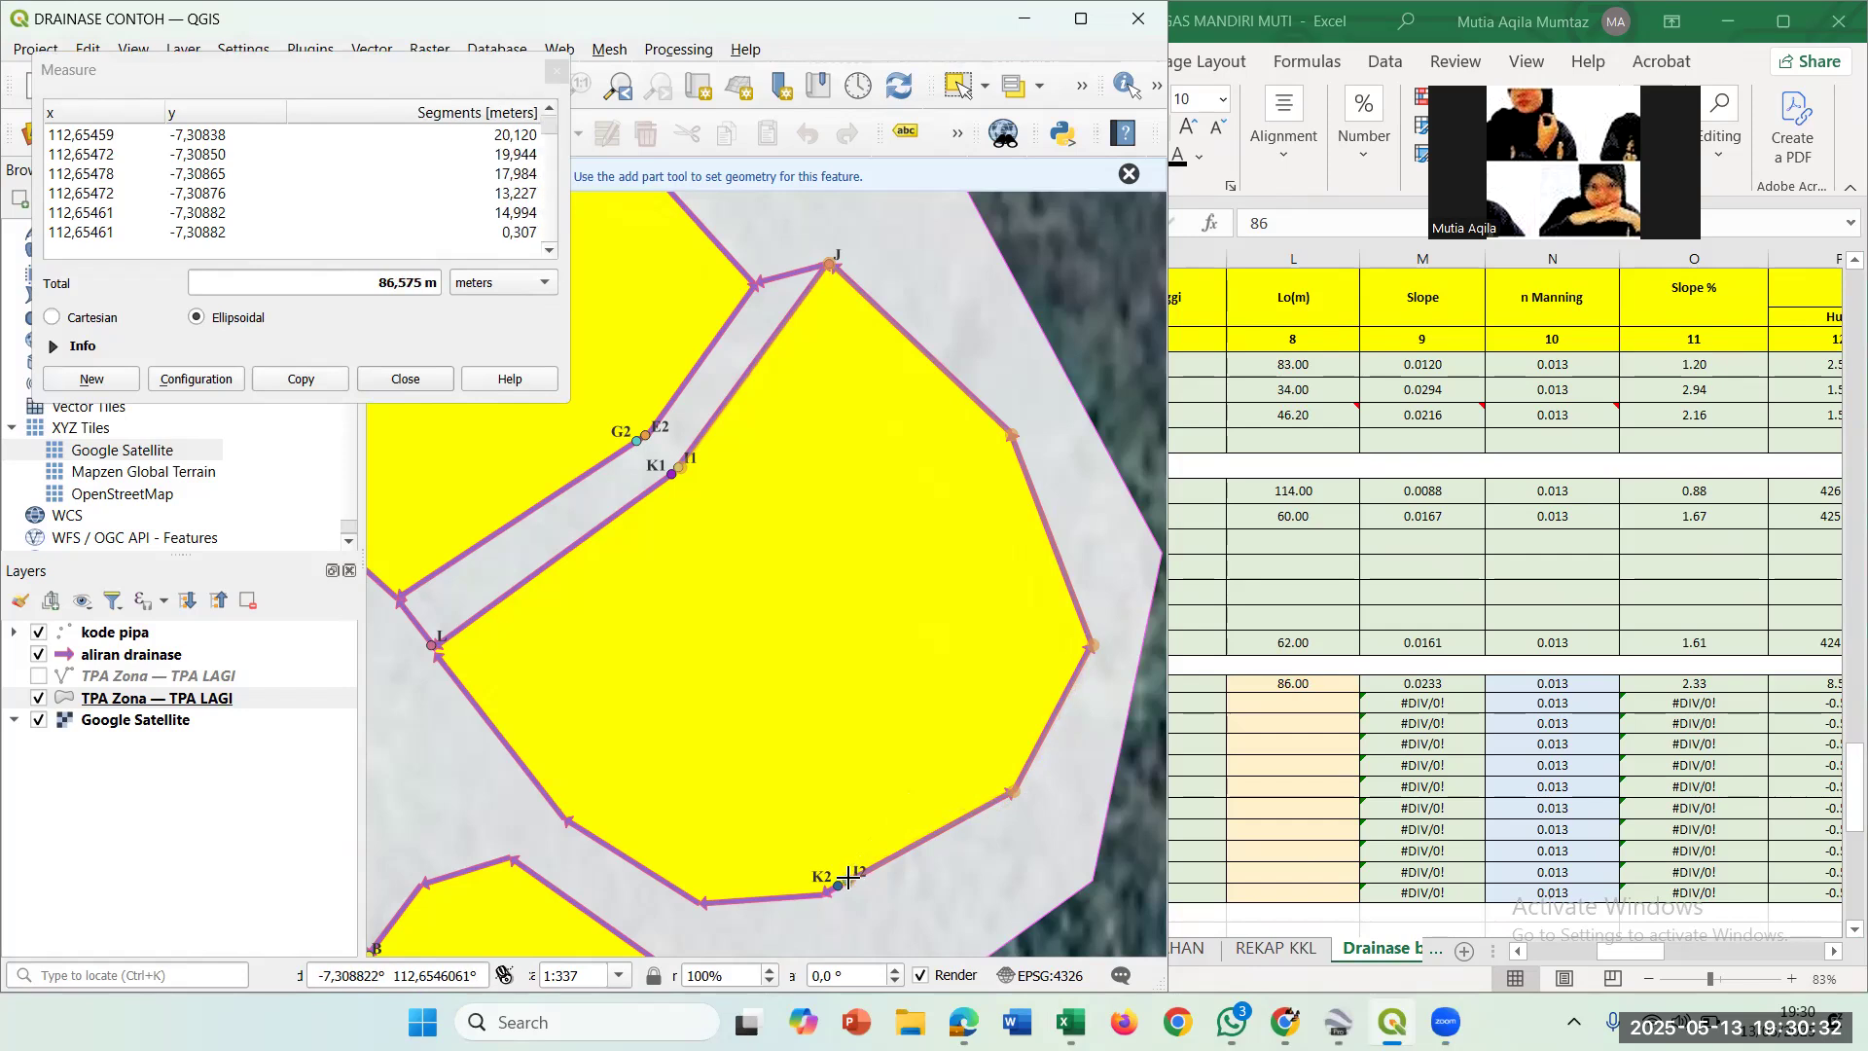
right_click(850, 878)
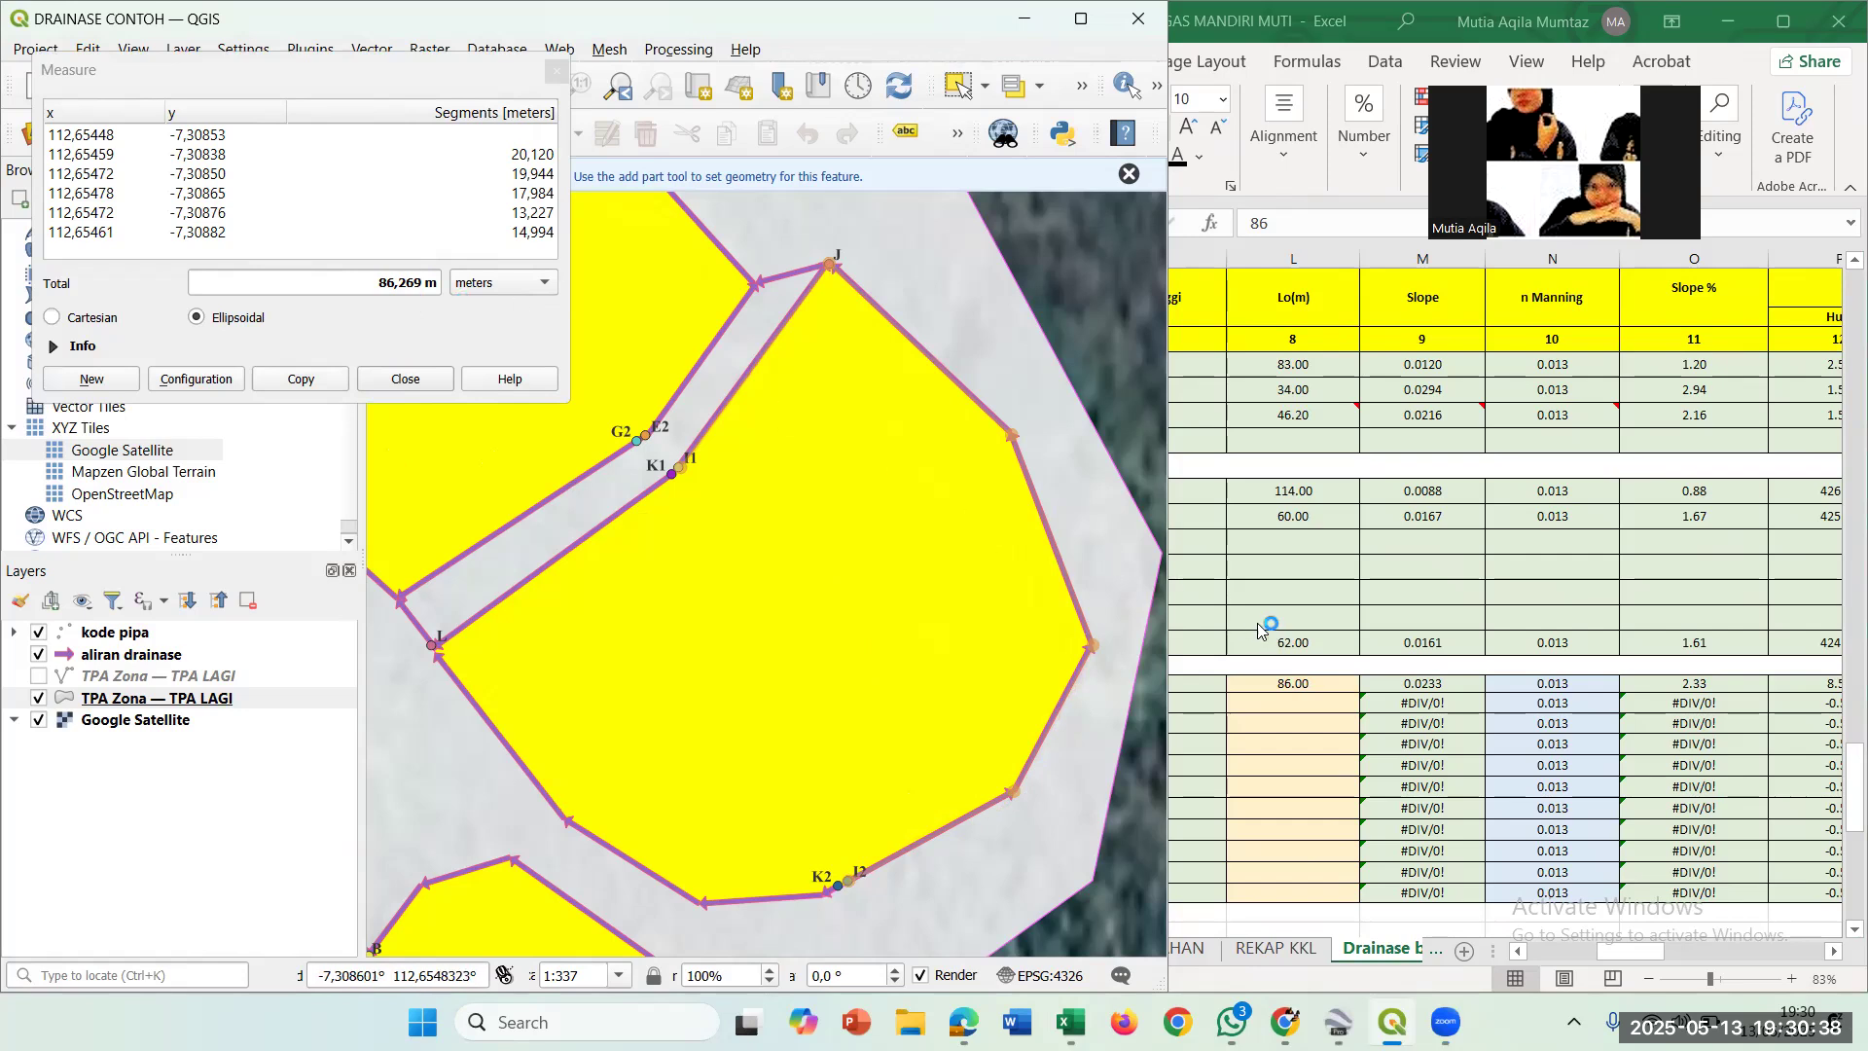
Set the Lo(m) value of the pipe from I to J to 87 in the planning table, and close the QGIS line measurement.
left_click(1322, 684)
type("87")
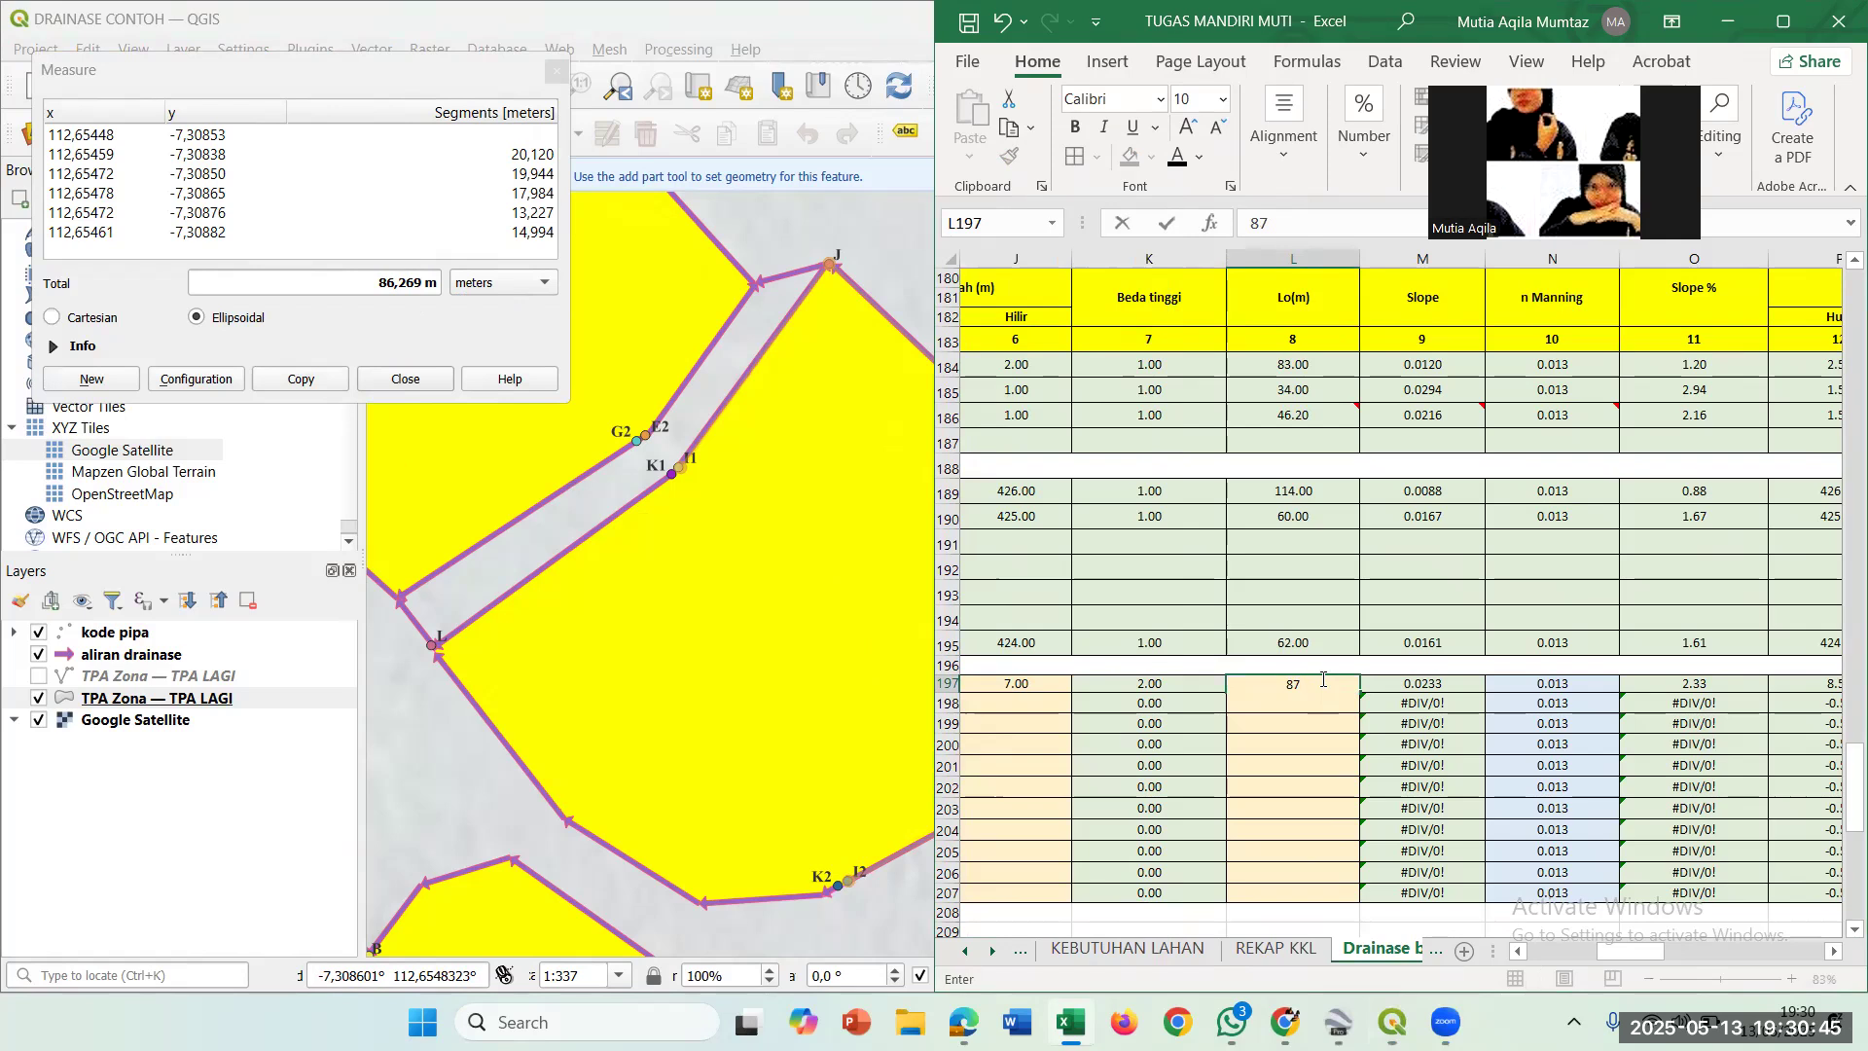
key("Return")
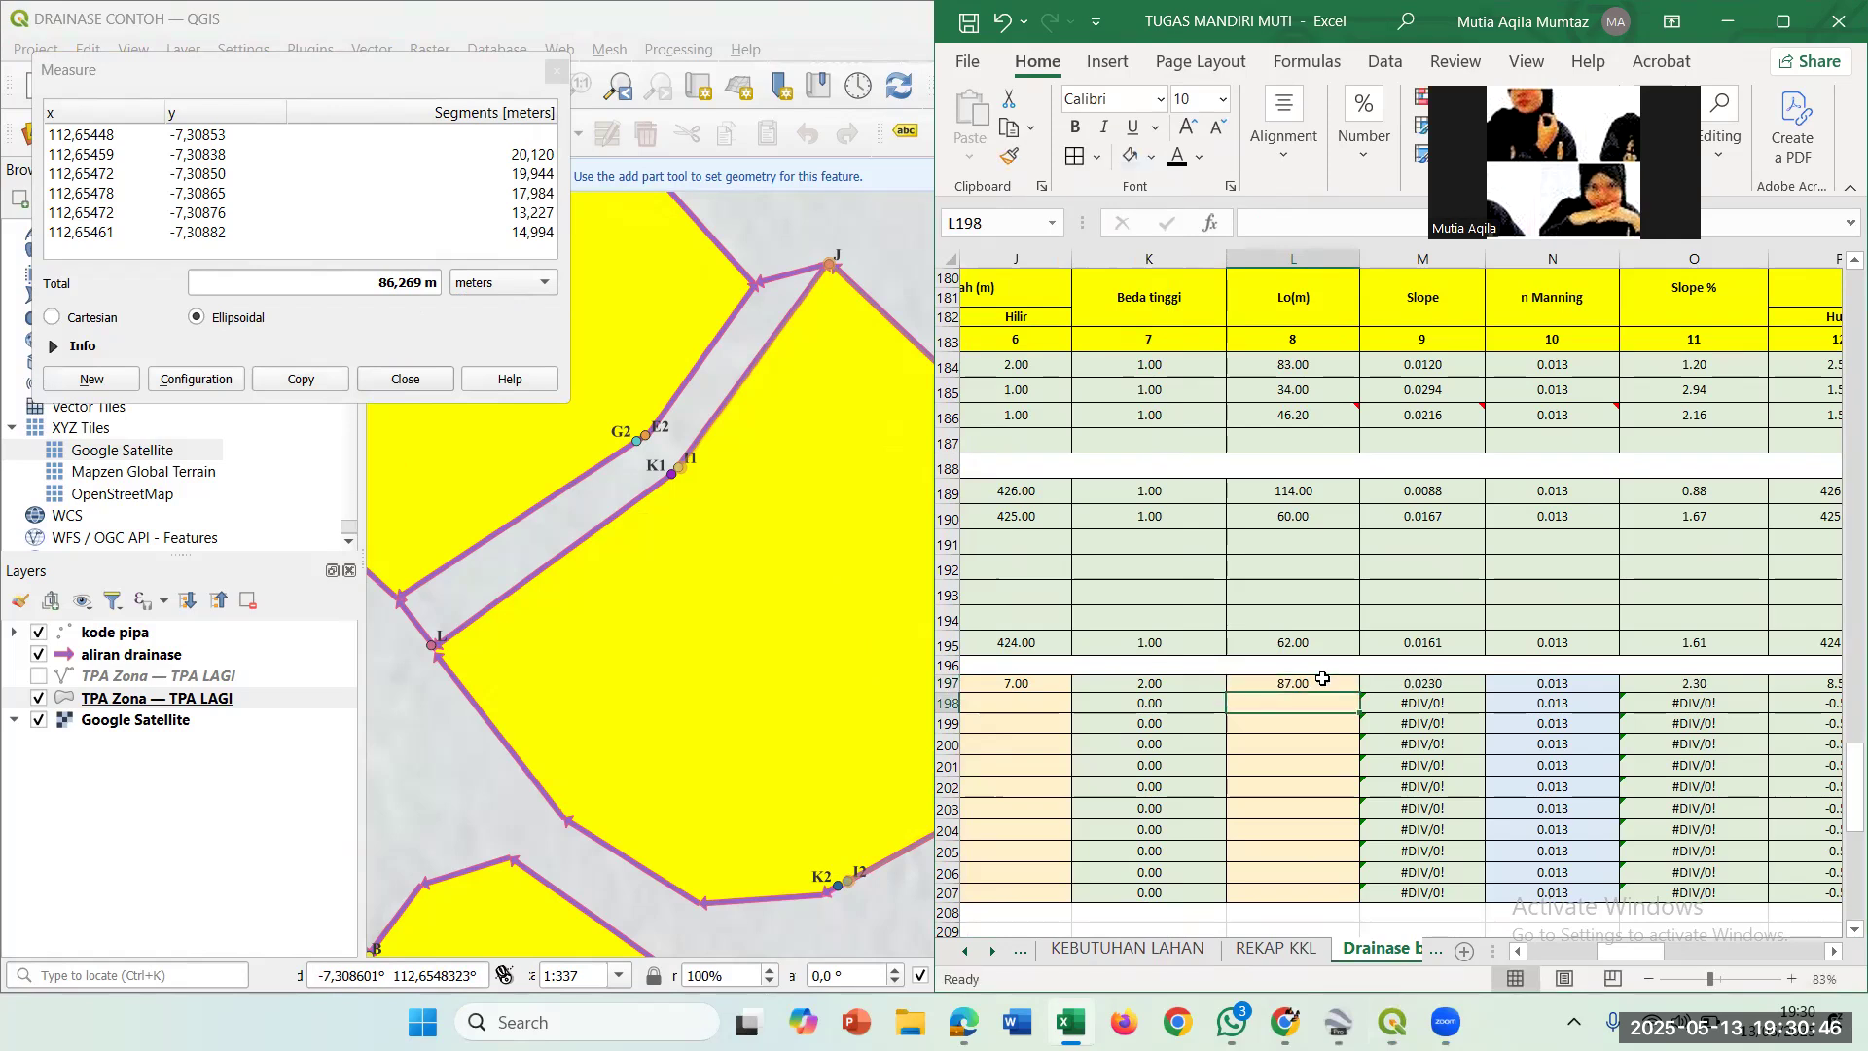
left_click(406, 379)
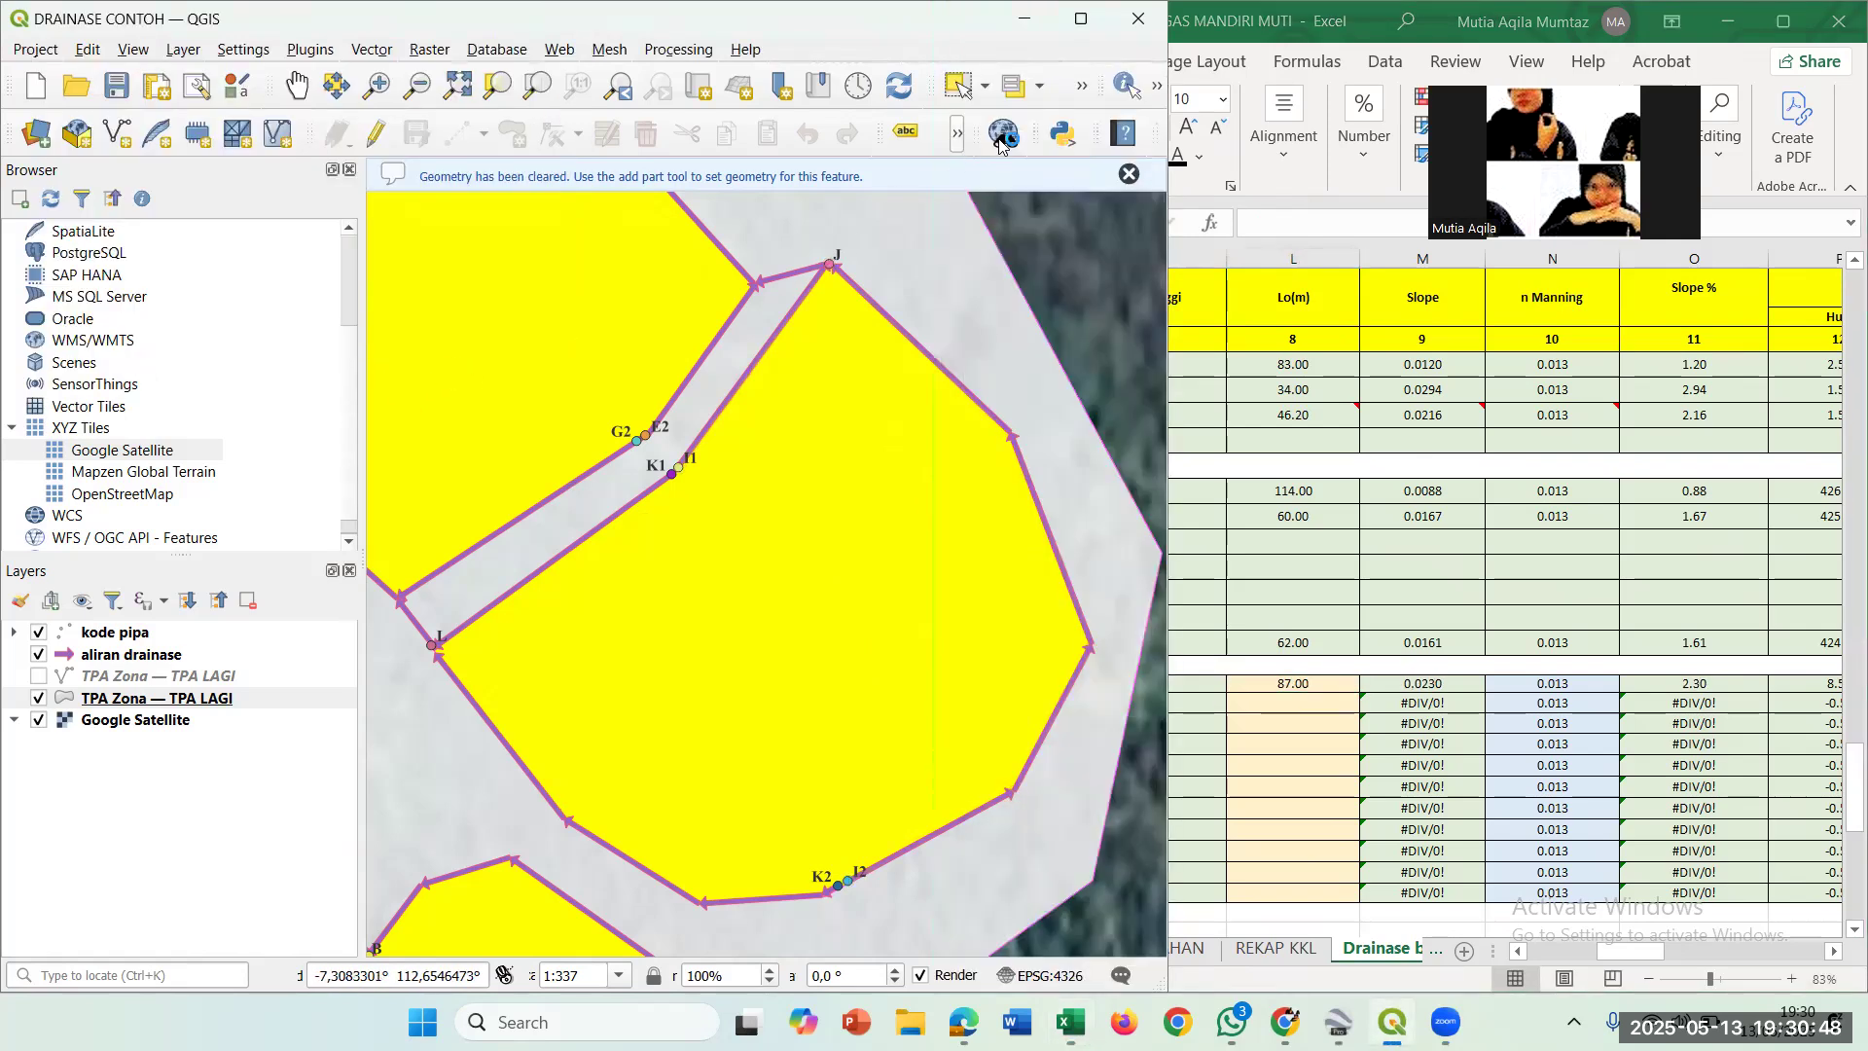
Switch back to Excel and inspect the Slope formula of the pipe from I to J and the comment in the Slope column.
left_click(1416, 603)
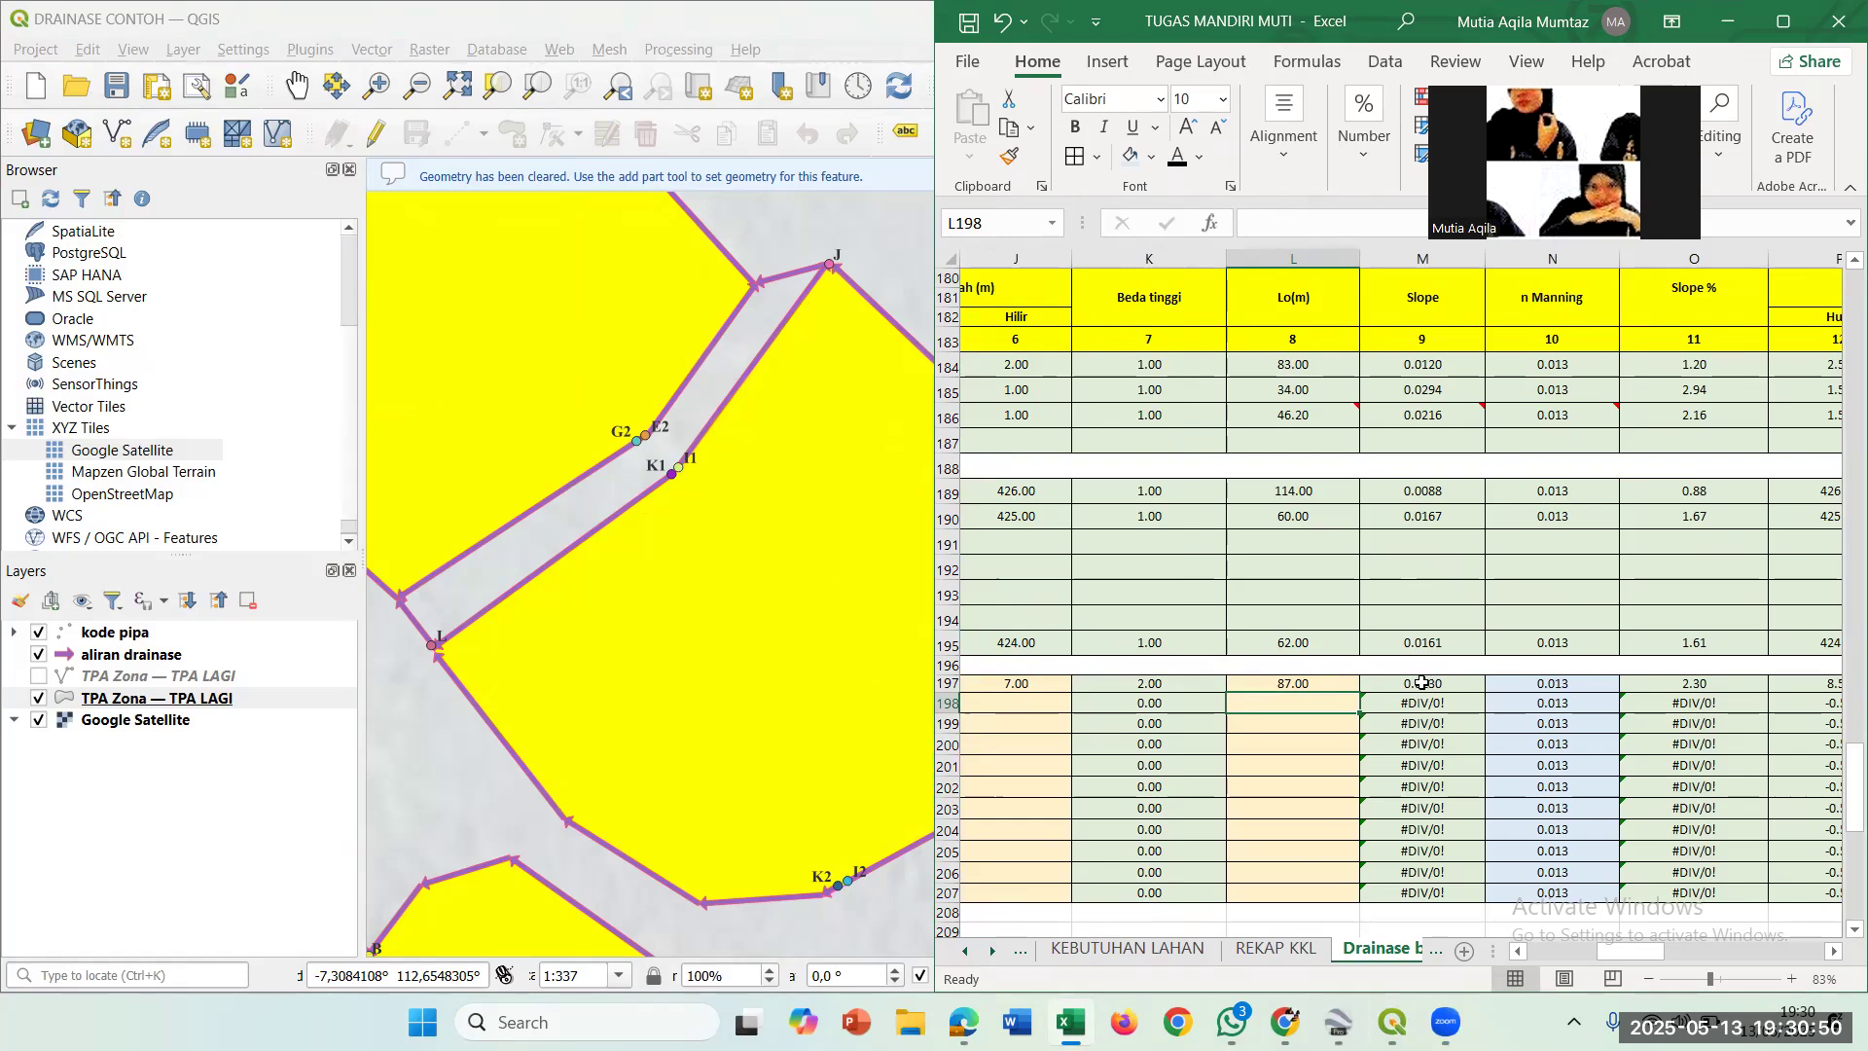
left_click(1452, 684)
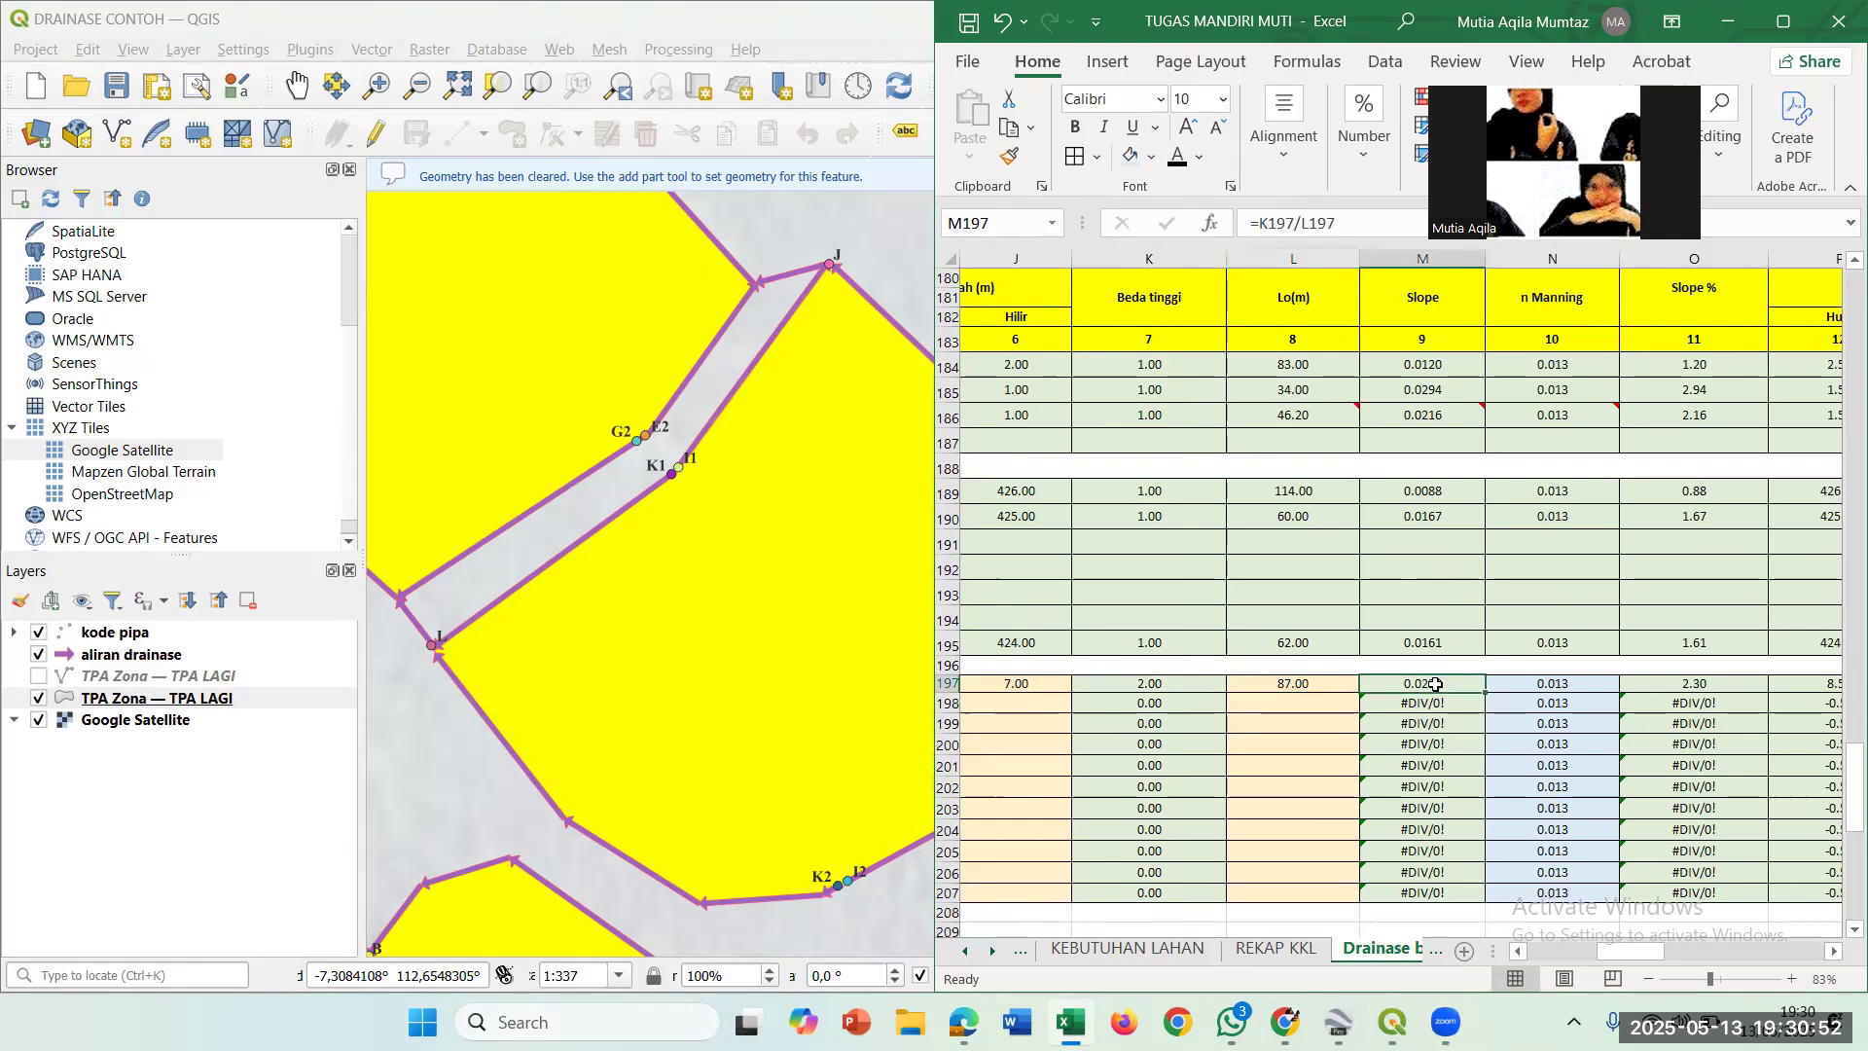
double_click(1437, 684)
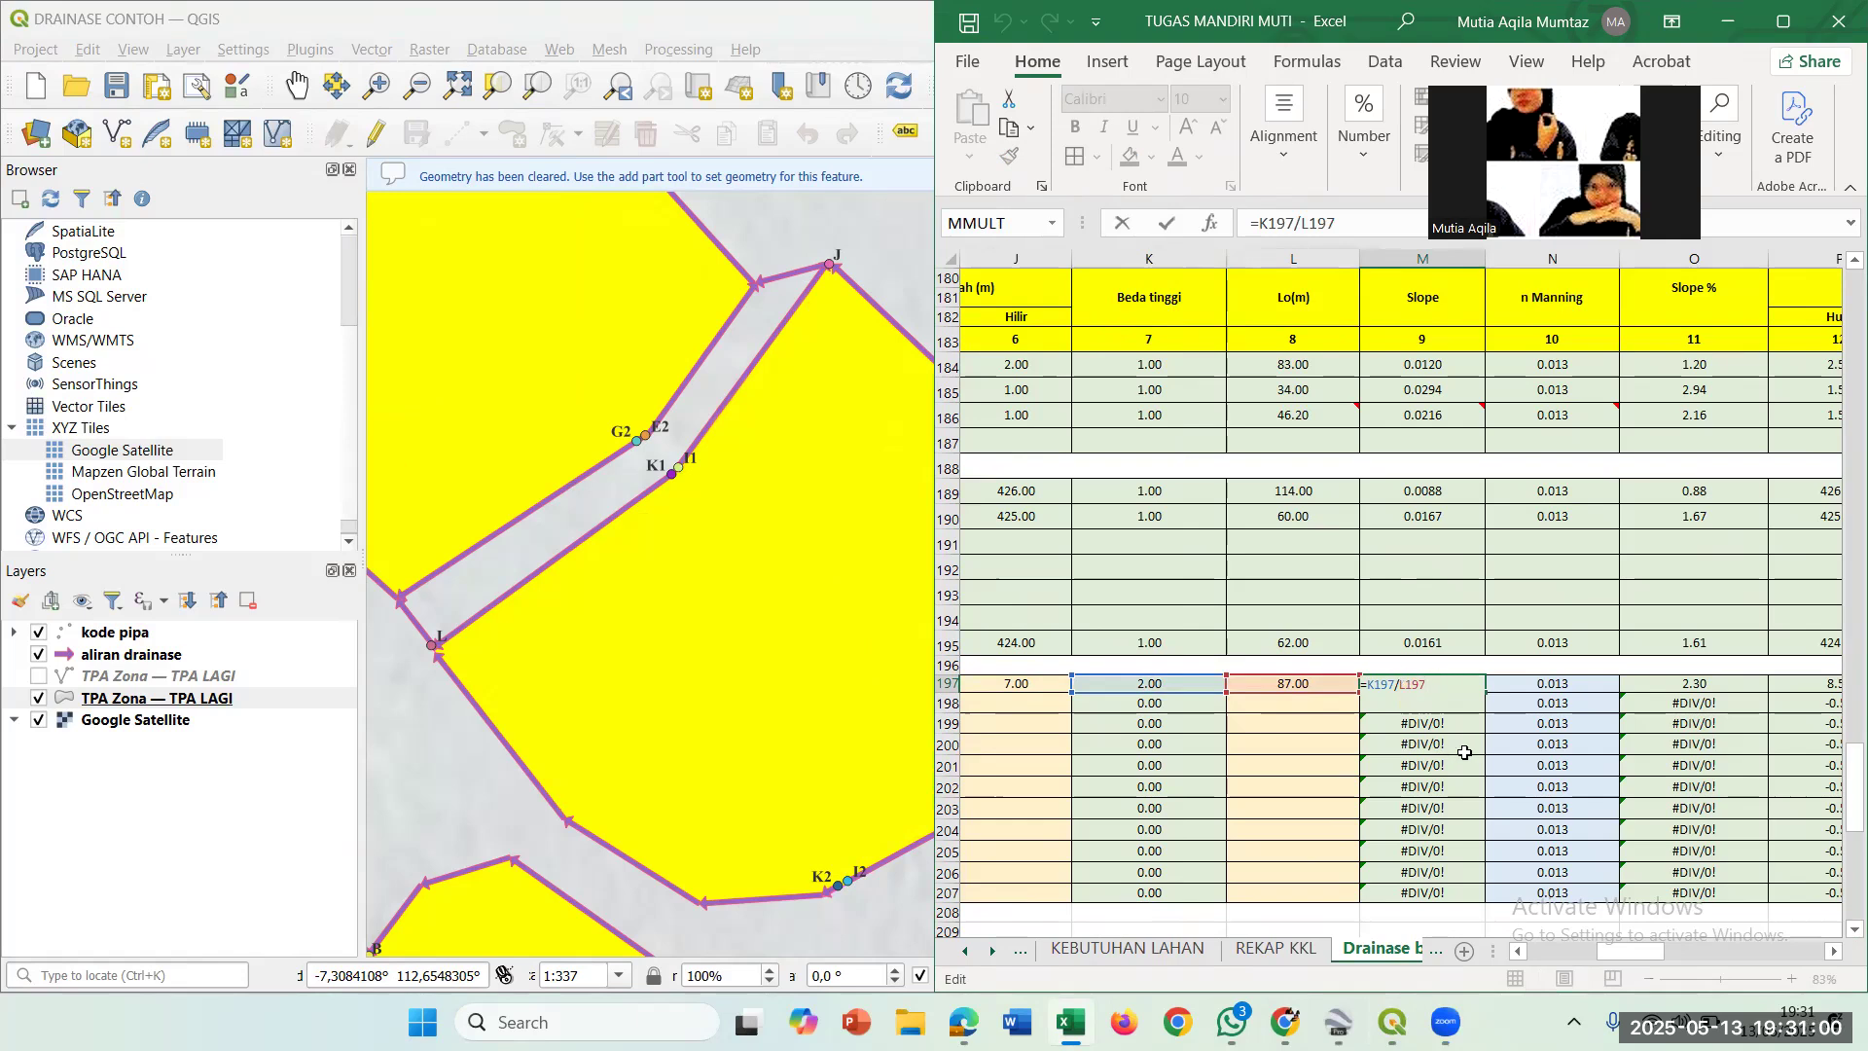
key("ctrl+Return")
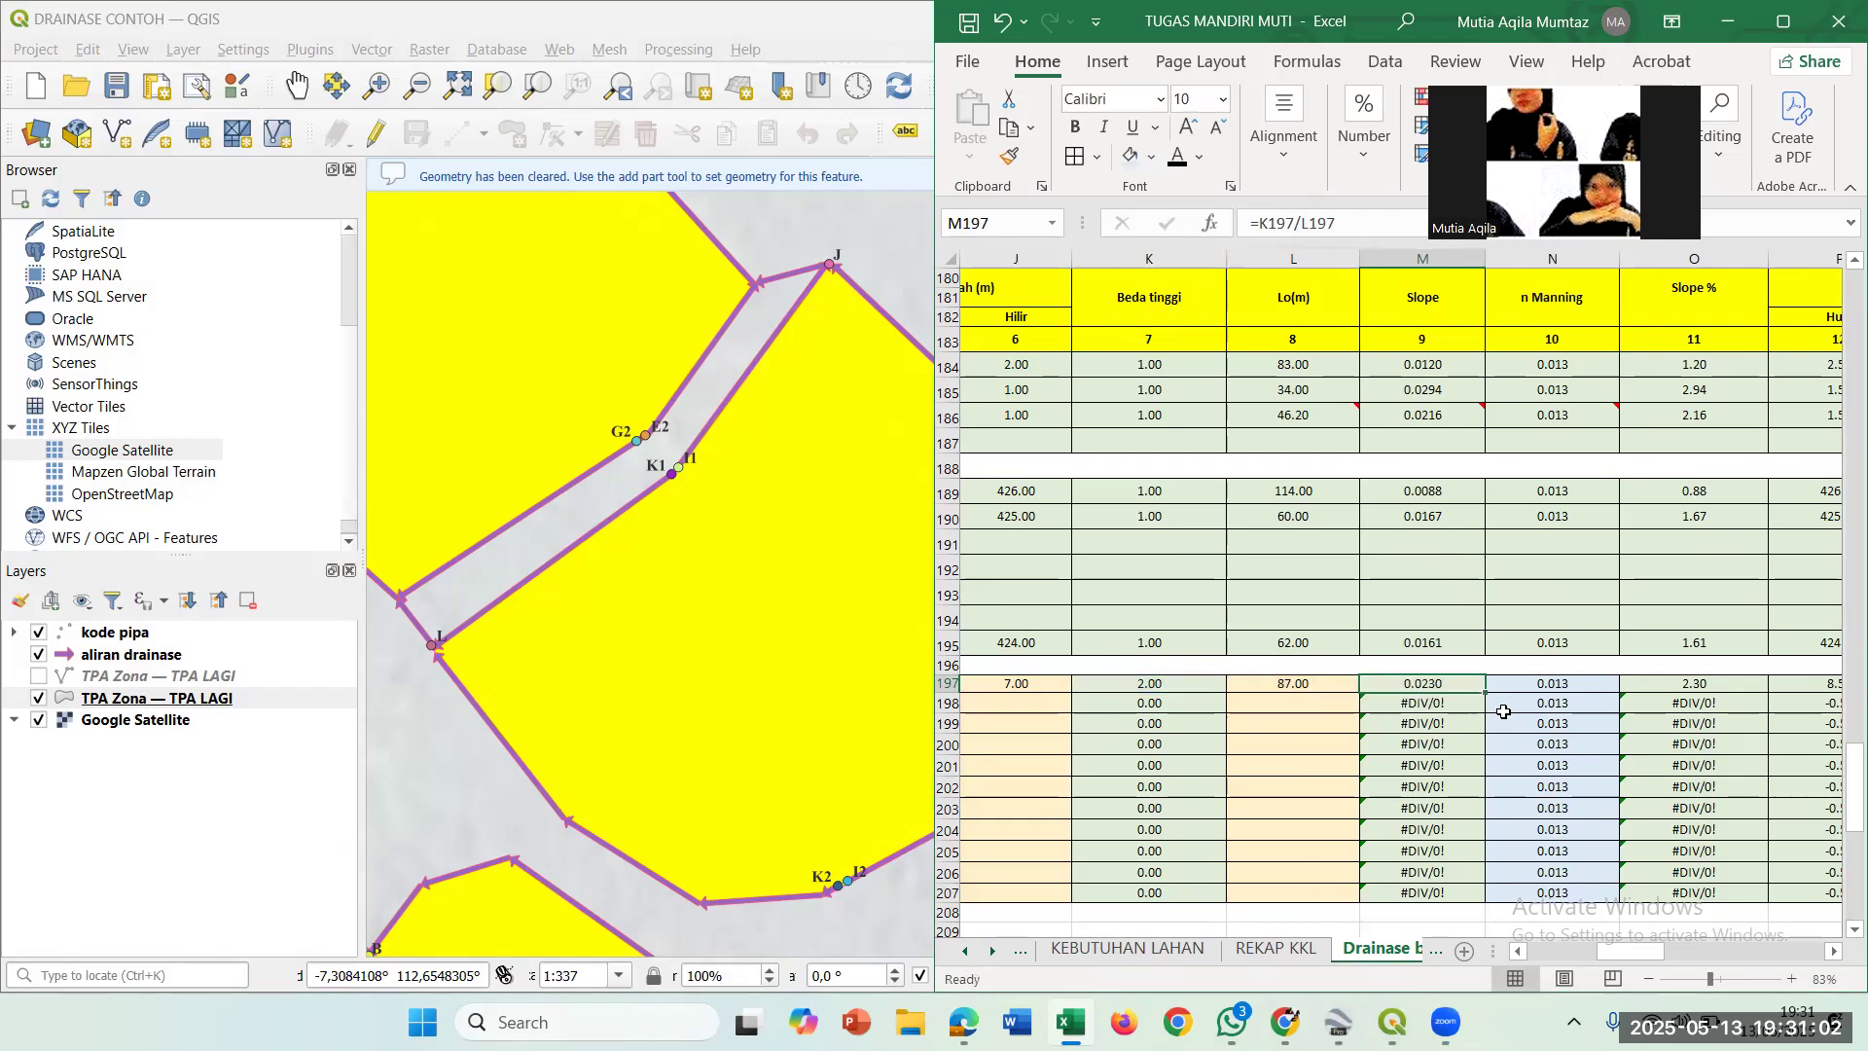
scroll(1504, 712, "right", 1)
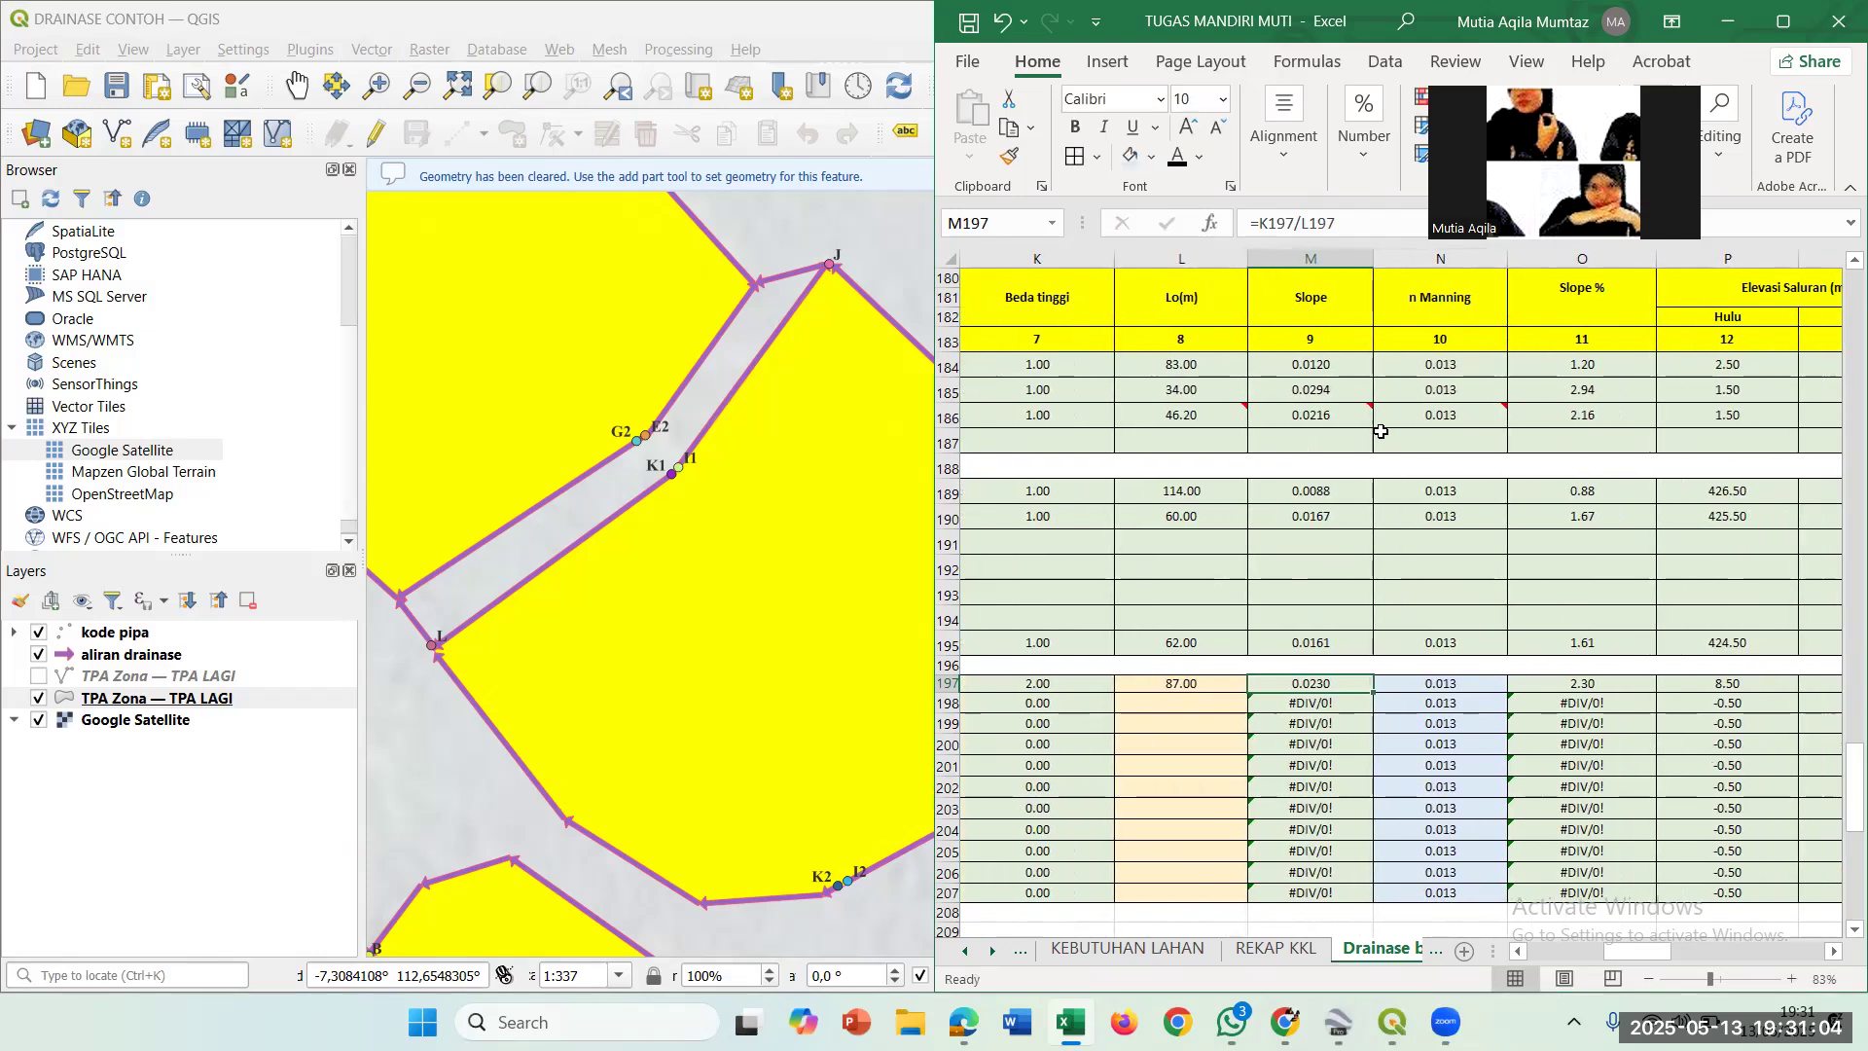
mouse_move(1339, 415)
Check the n Manning value of the pipe from I to J and the column's comment, and inspect the Slope % formula.
left_click(1410, 686)
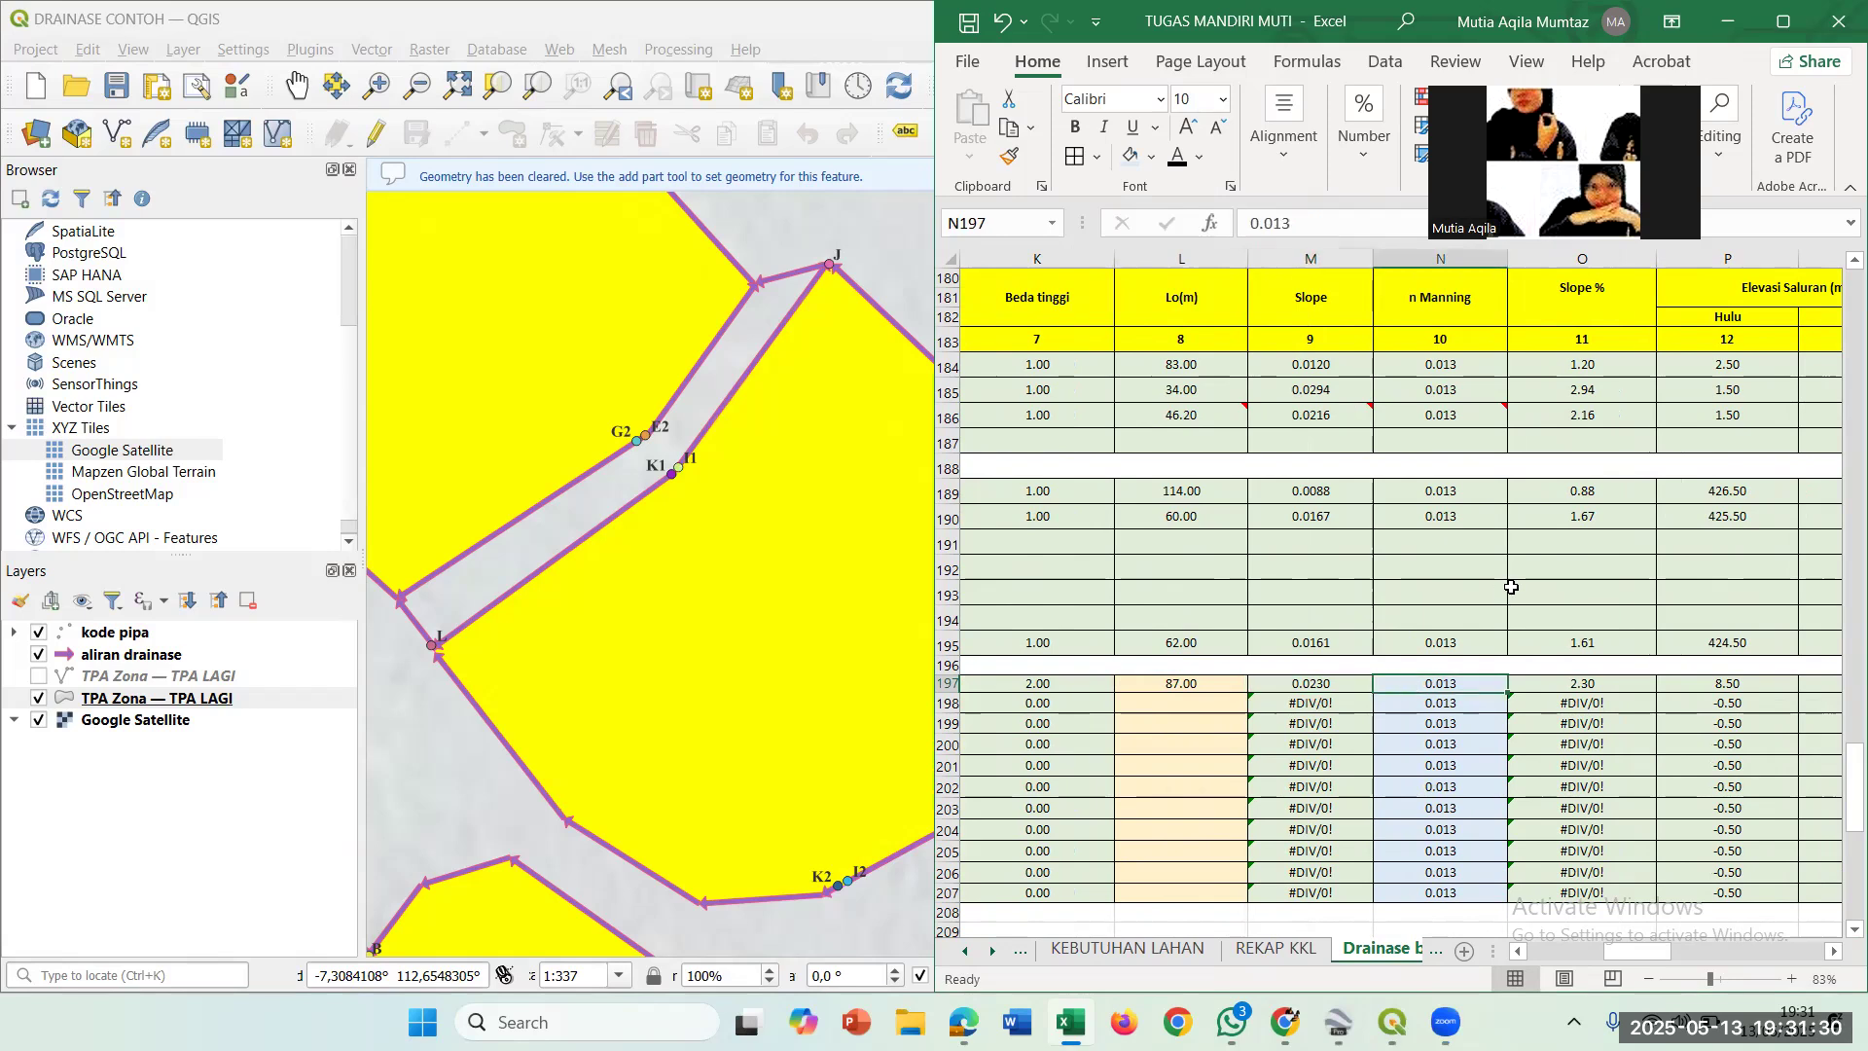
scroll(1511, 588, "right", 1)
scroll(1511, 588, "right", 1)
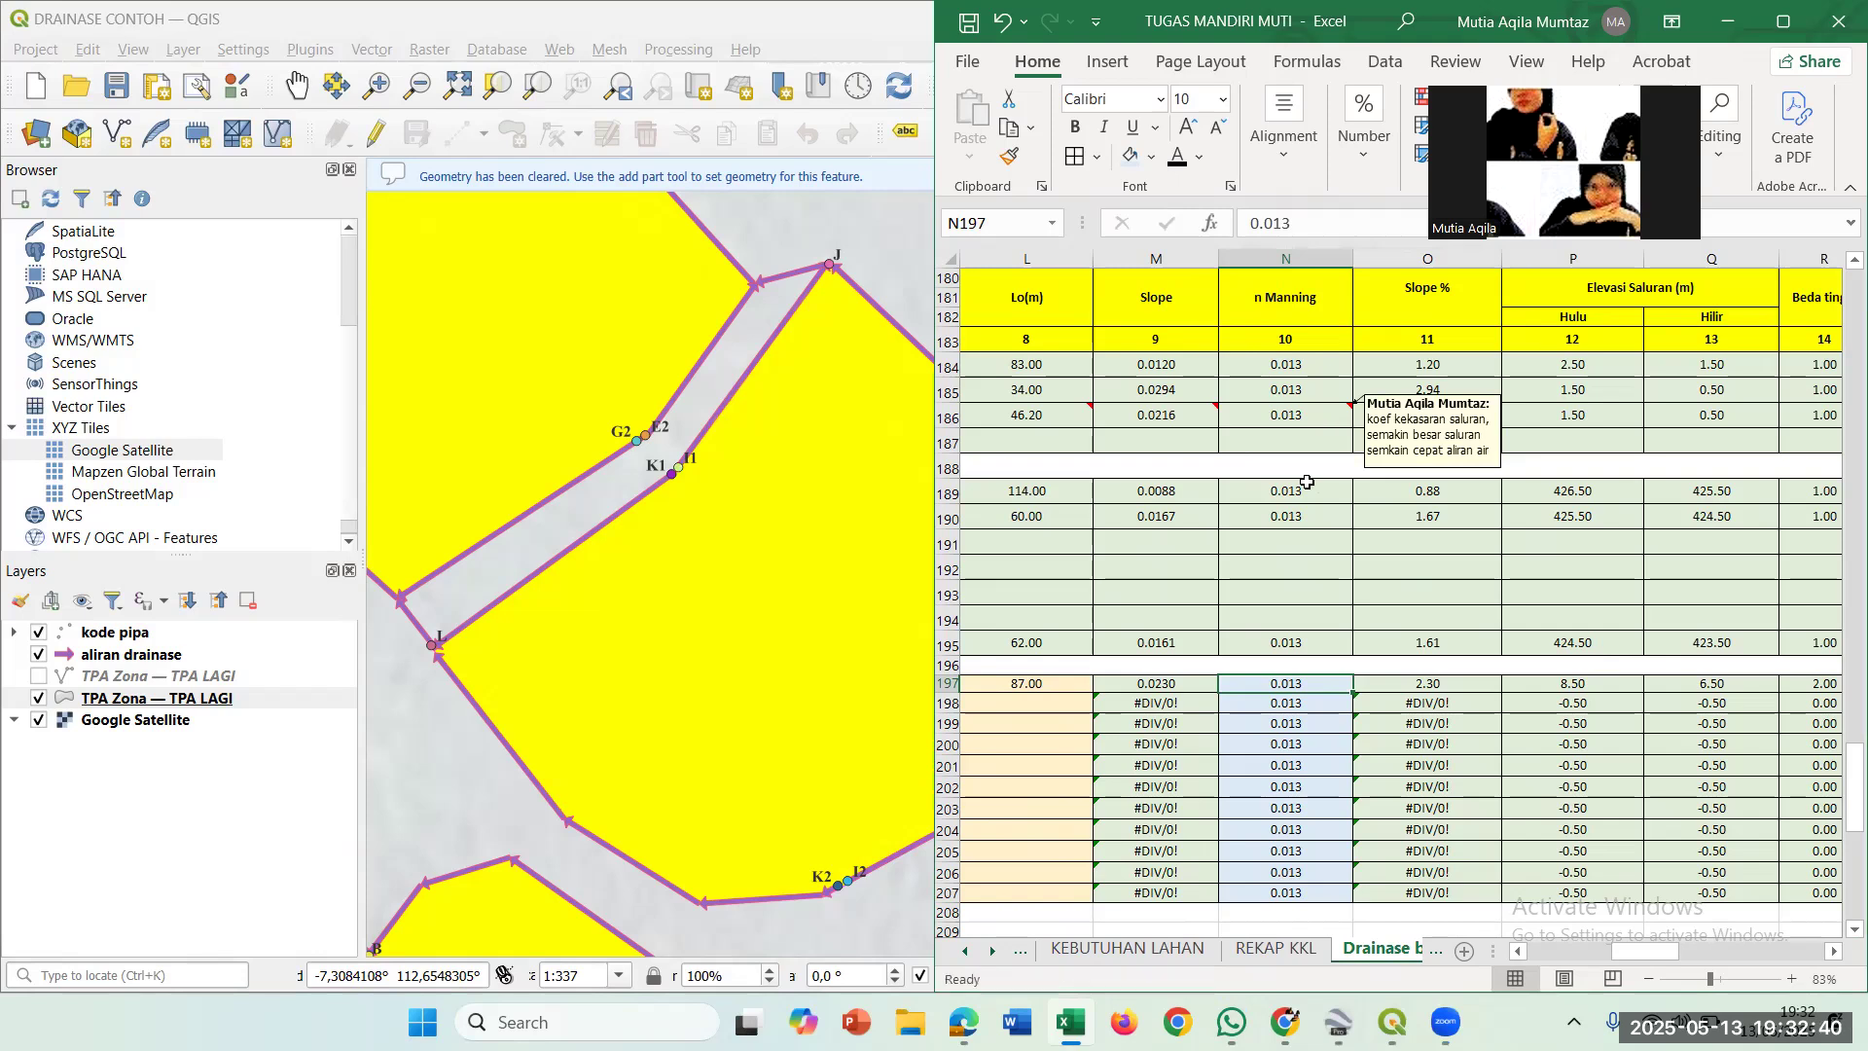
left_click(1465, 685)
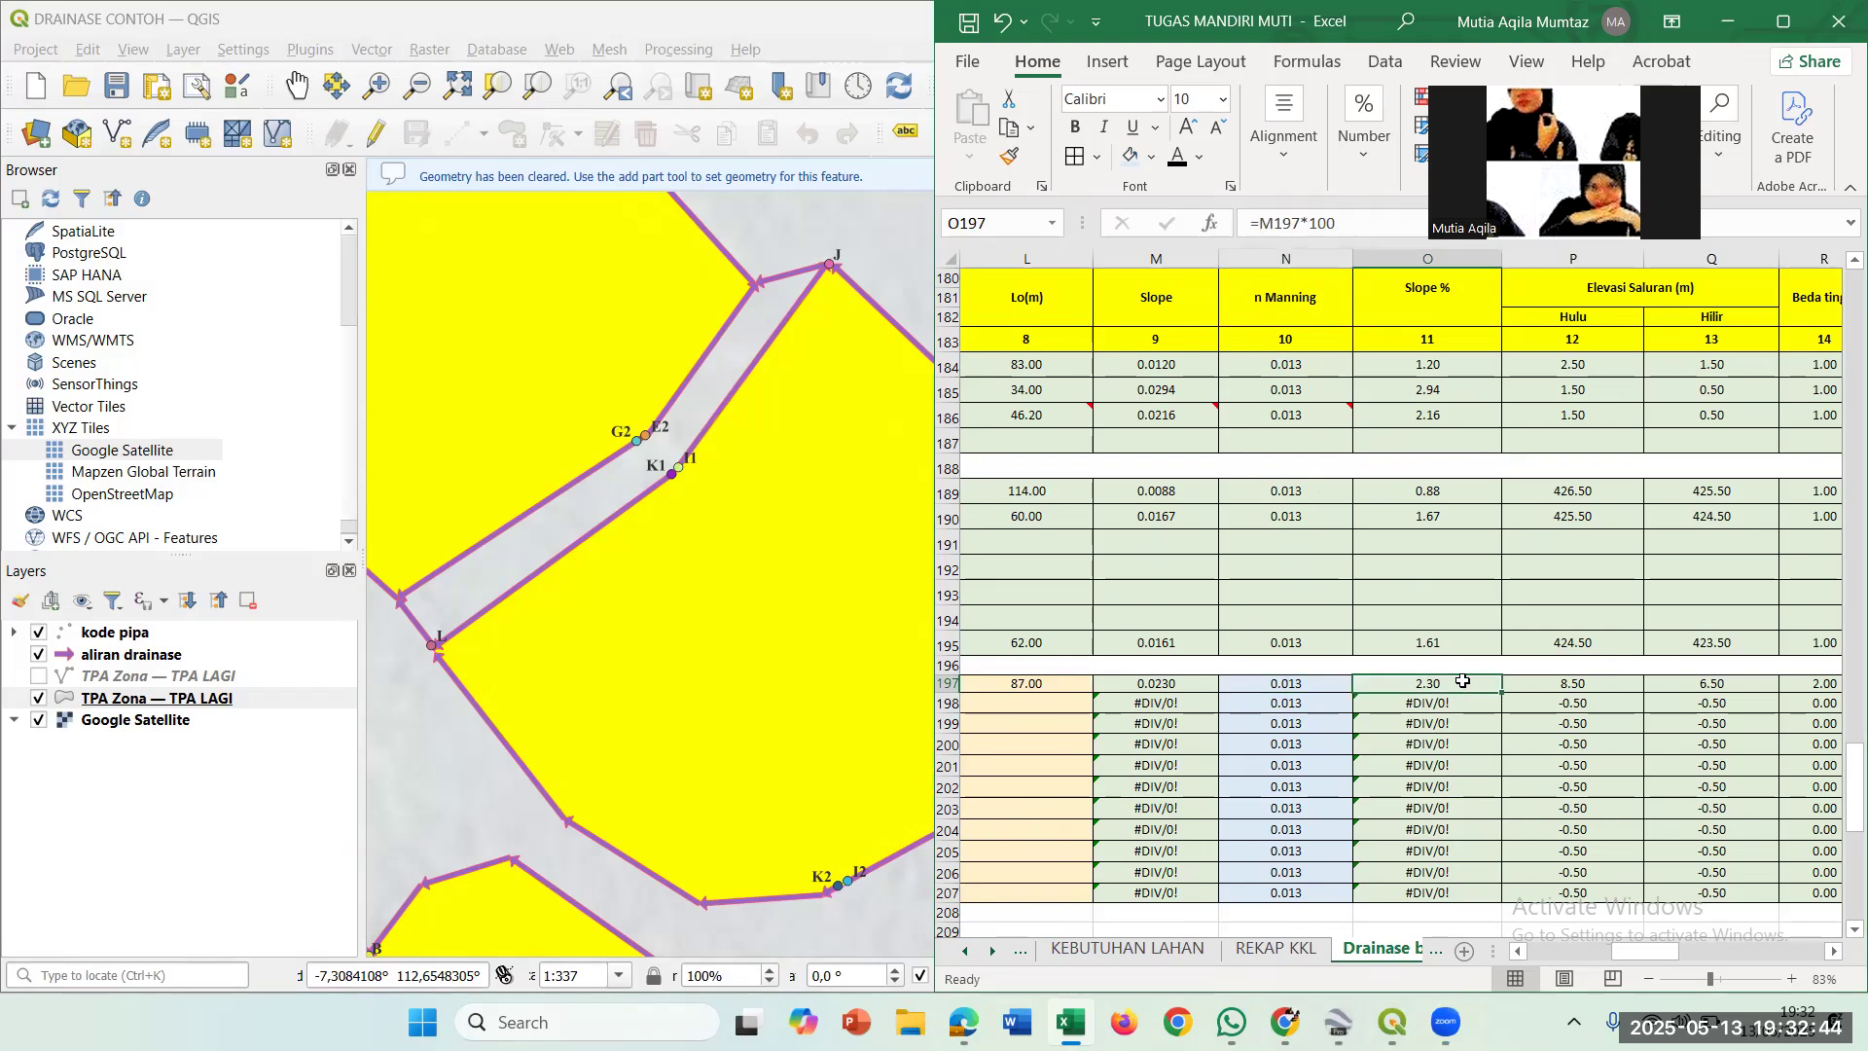
double_click(1463, 681)
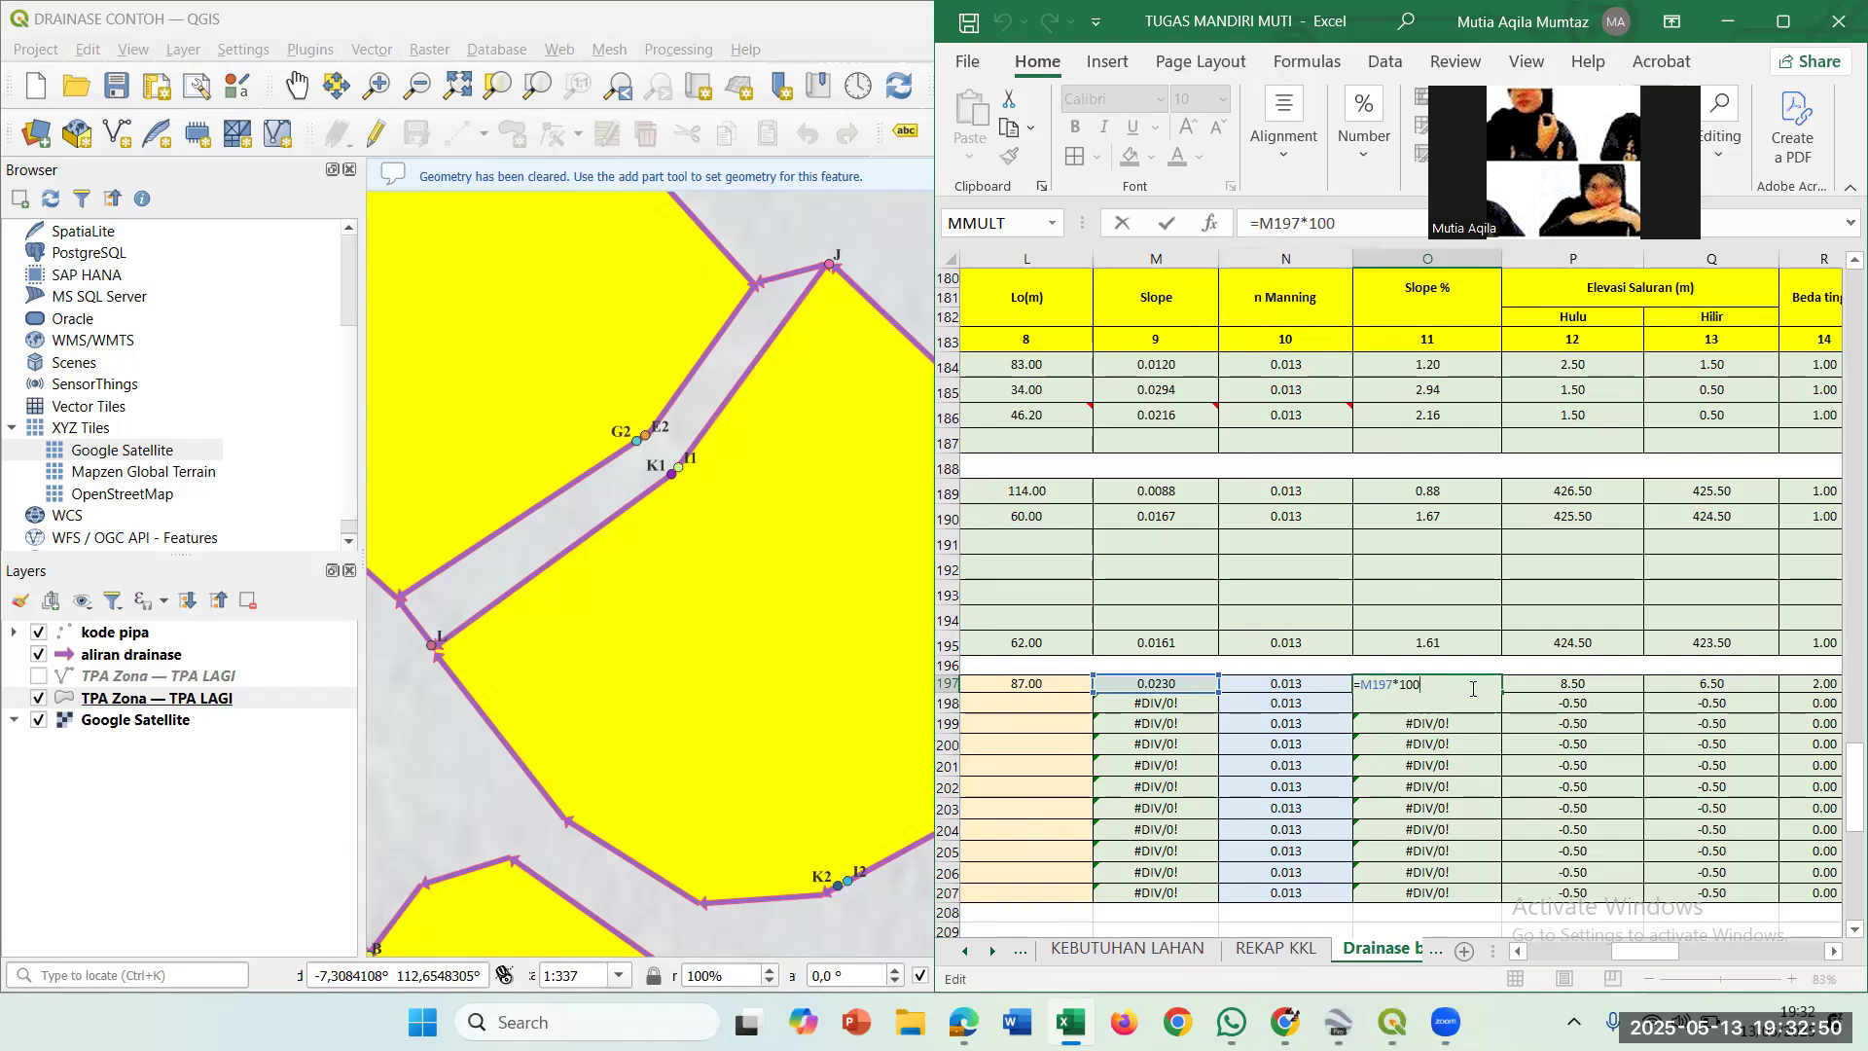
key("ctrl+Return")
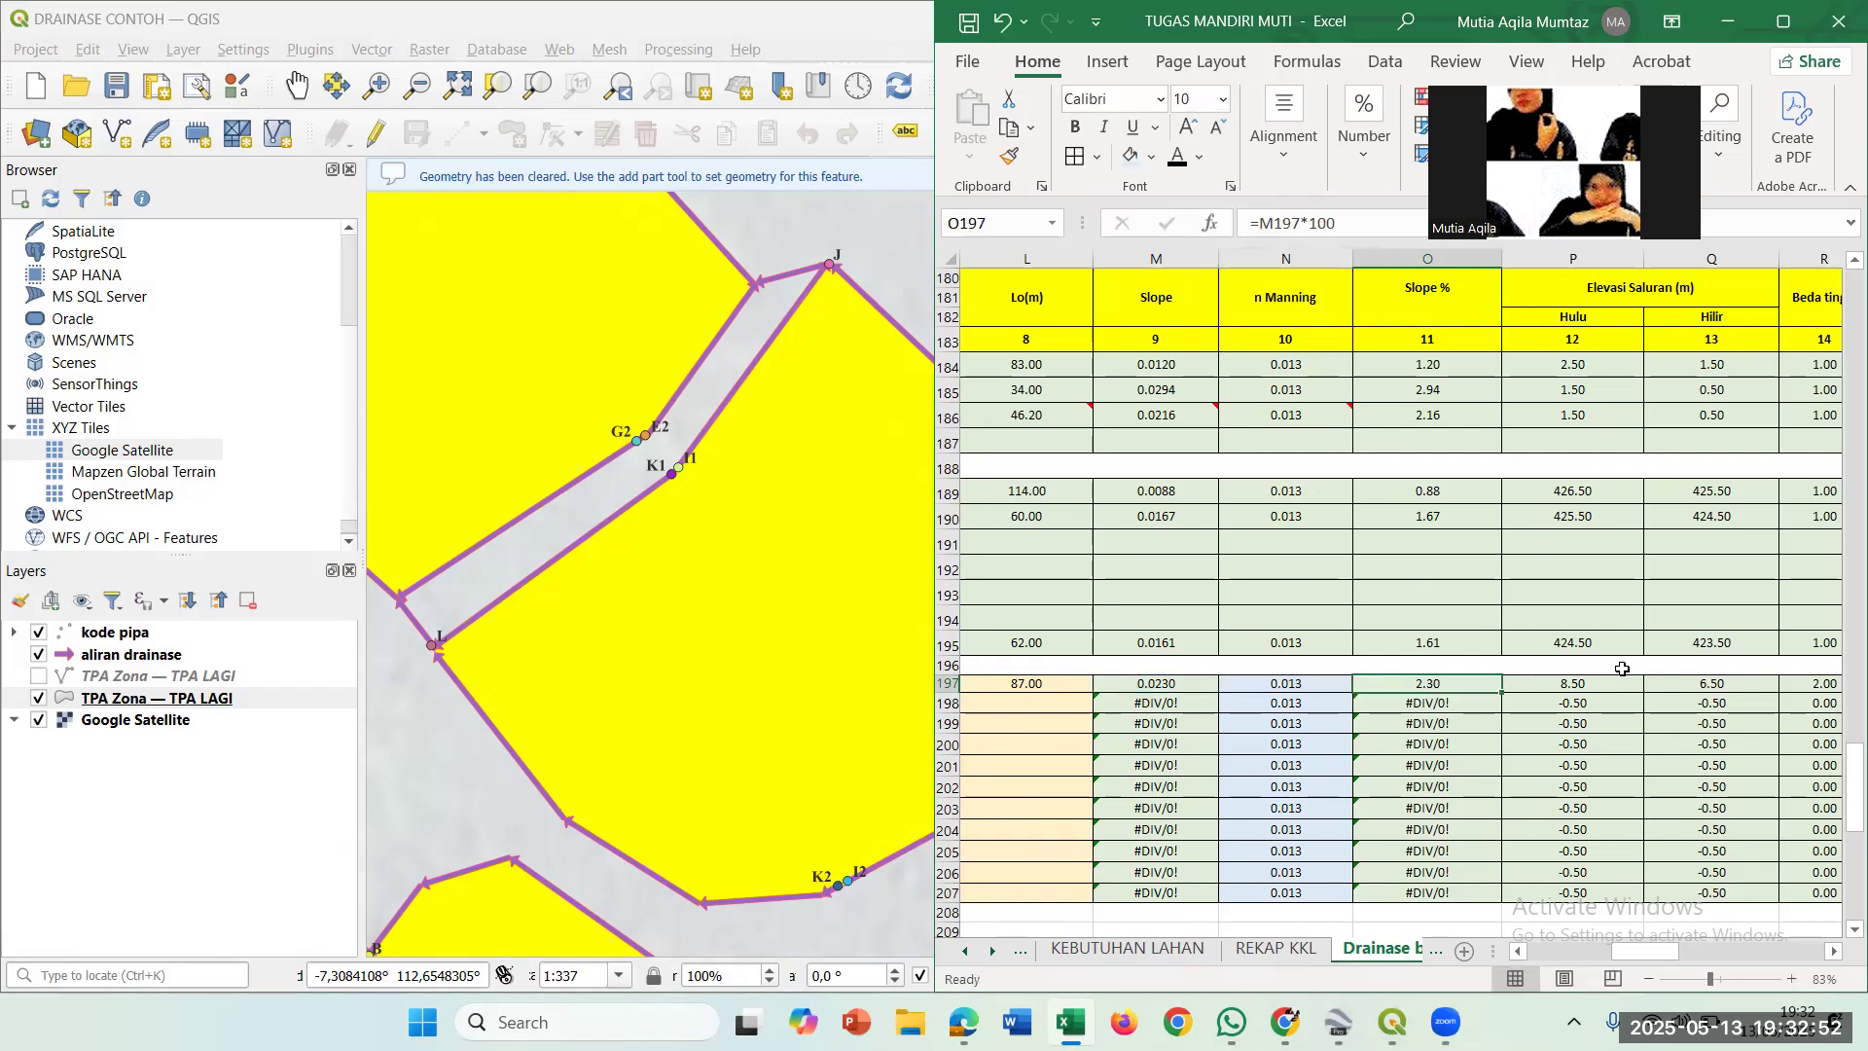
Compare the ground elevations of the pipe from I to J with its channel elevations in the planning table.
scroll(1437, 667, "left", 1)
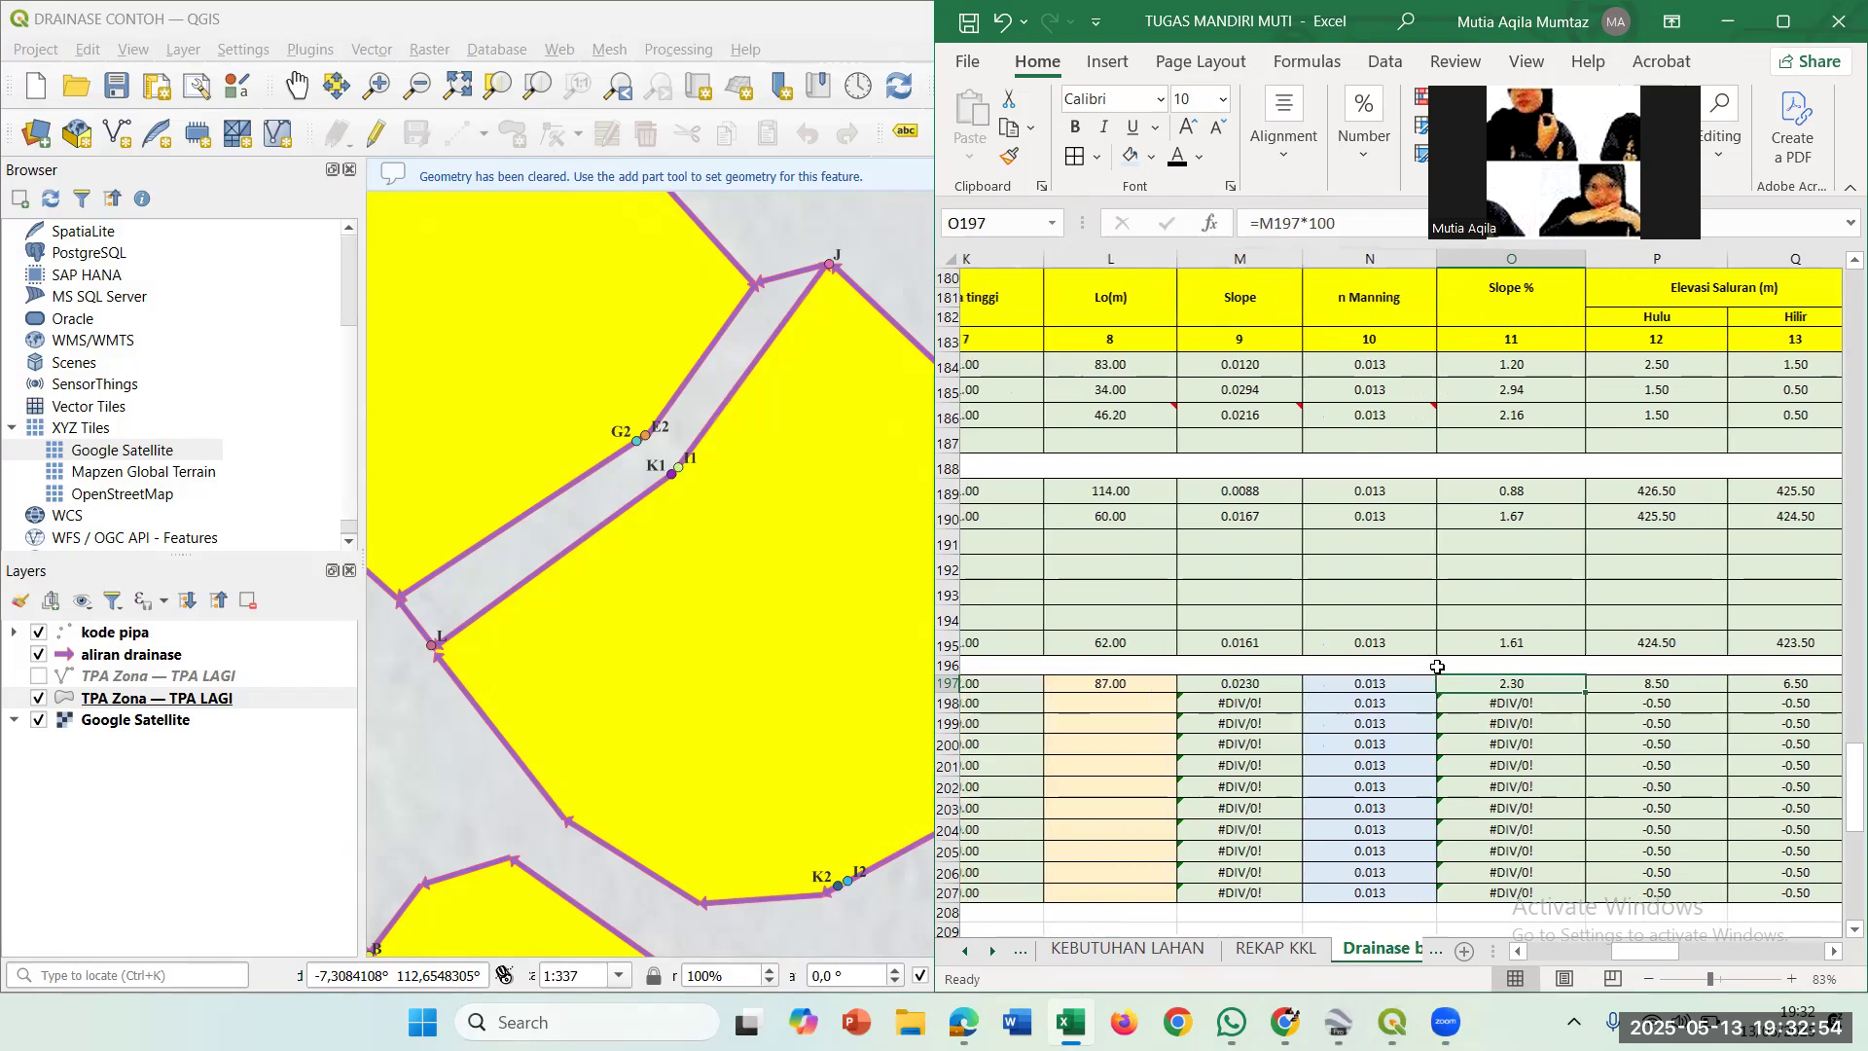
scroll(1437, 667, "left", 4)
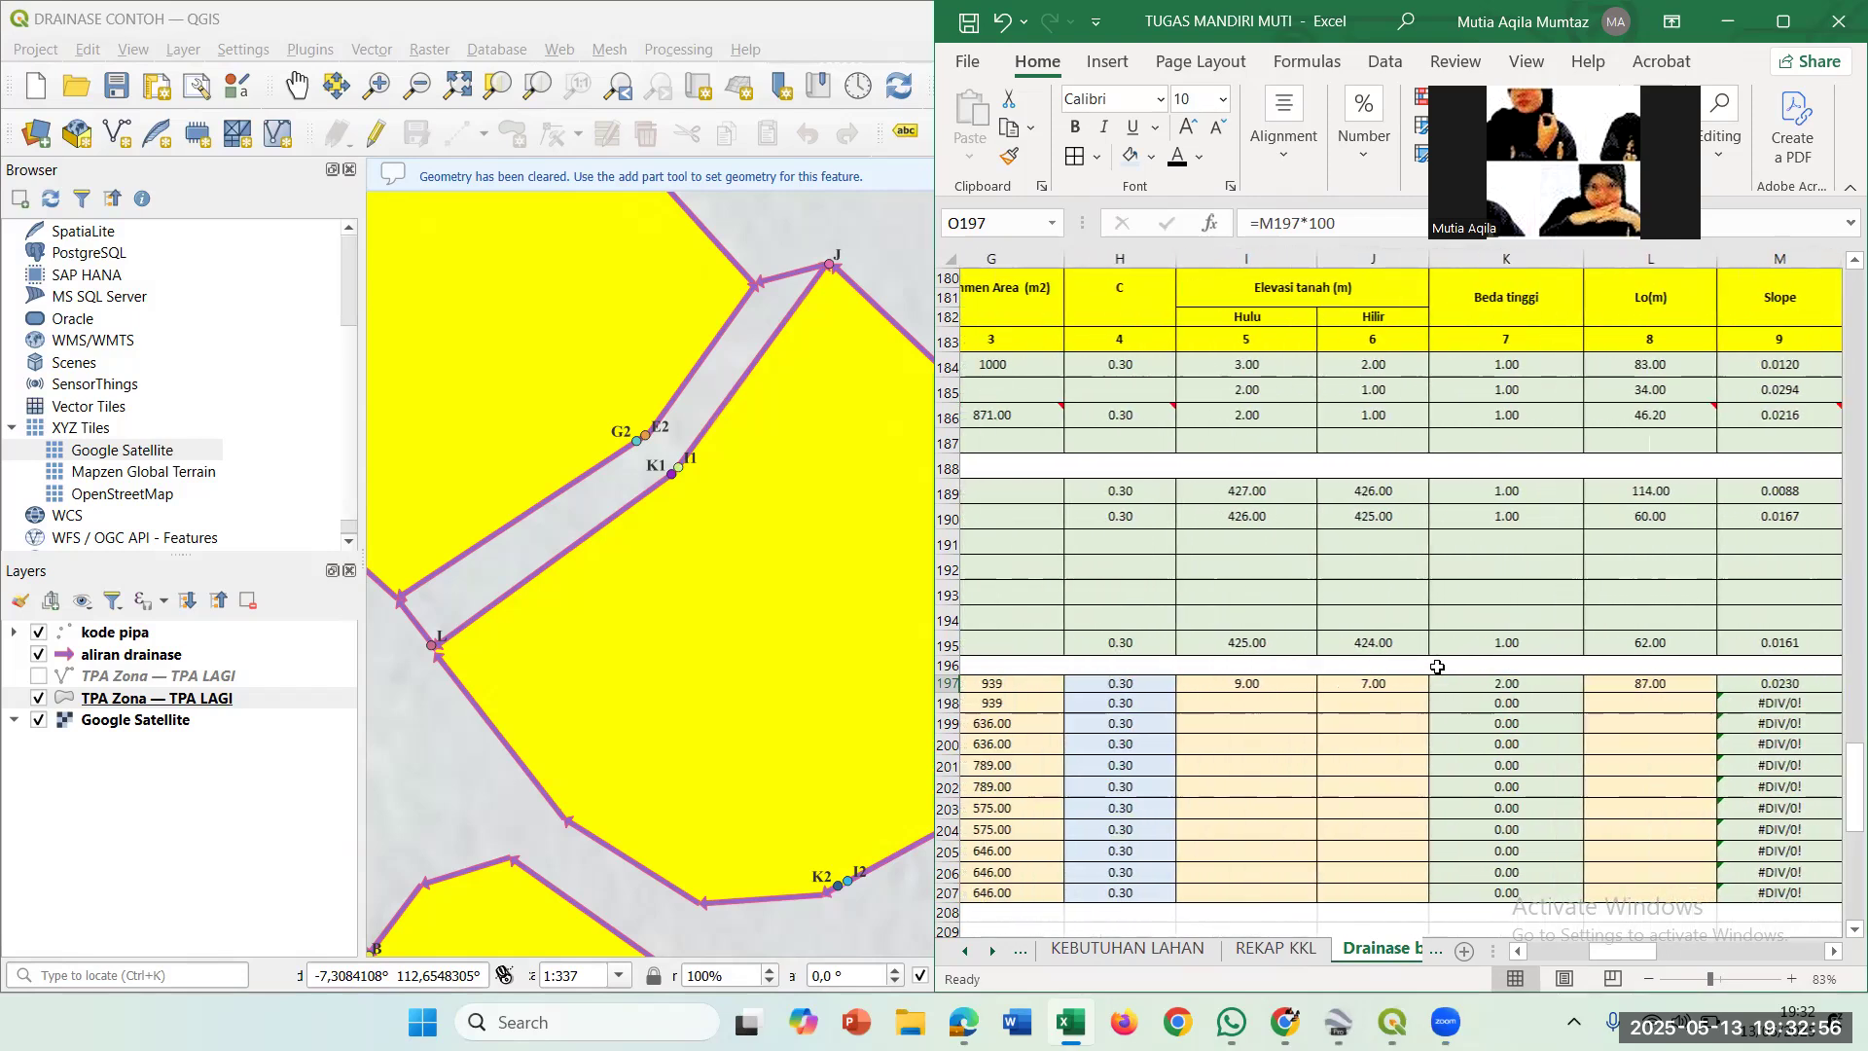
scroll(1437, 667, "left", 1)
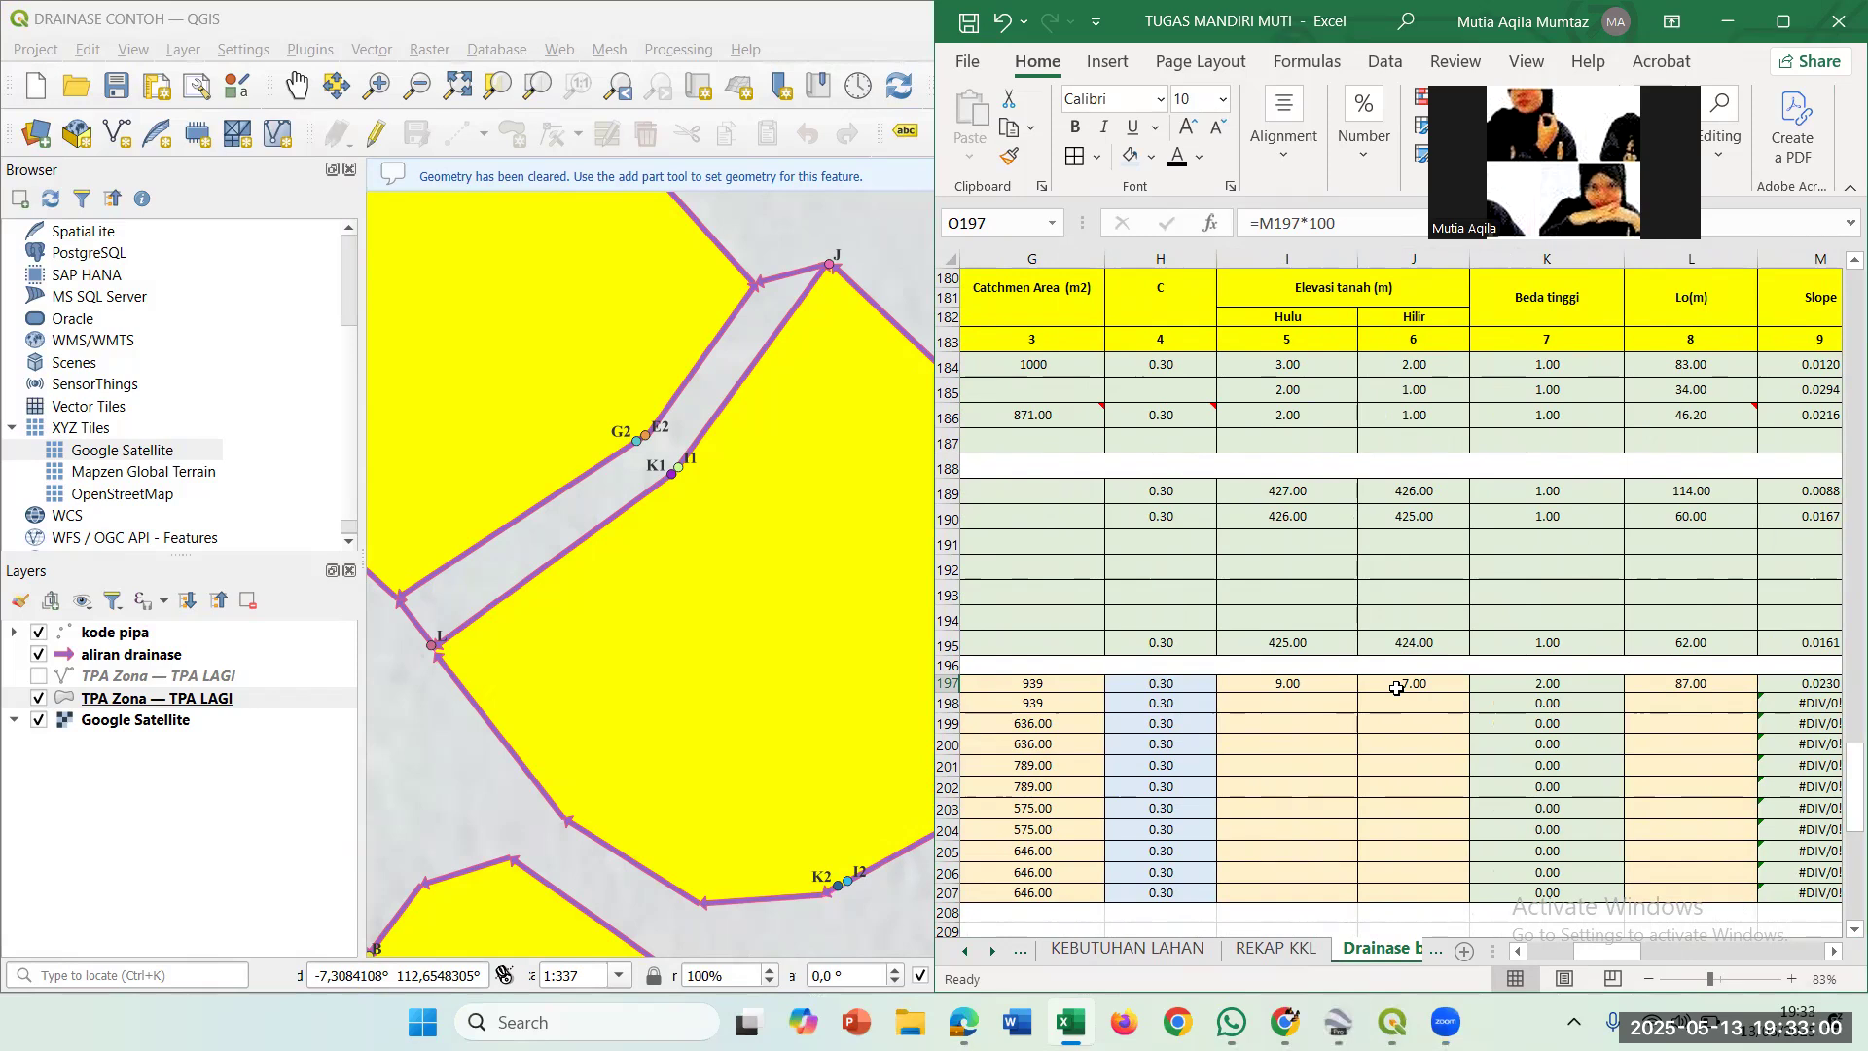
scroll(1396, 688, "right", 3)
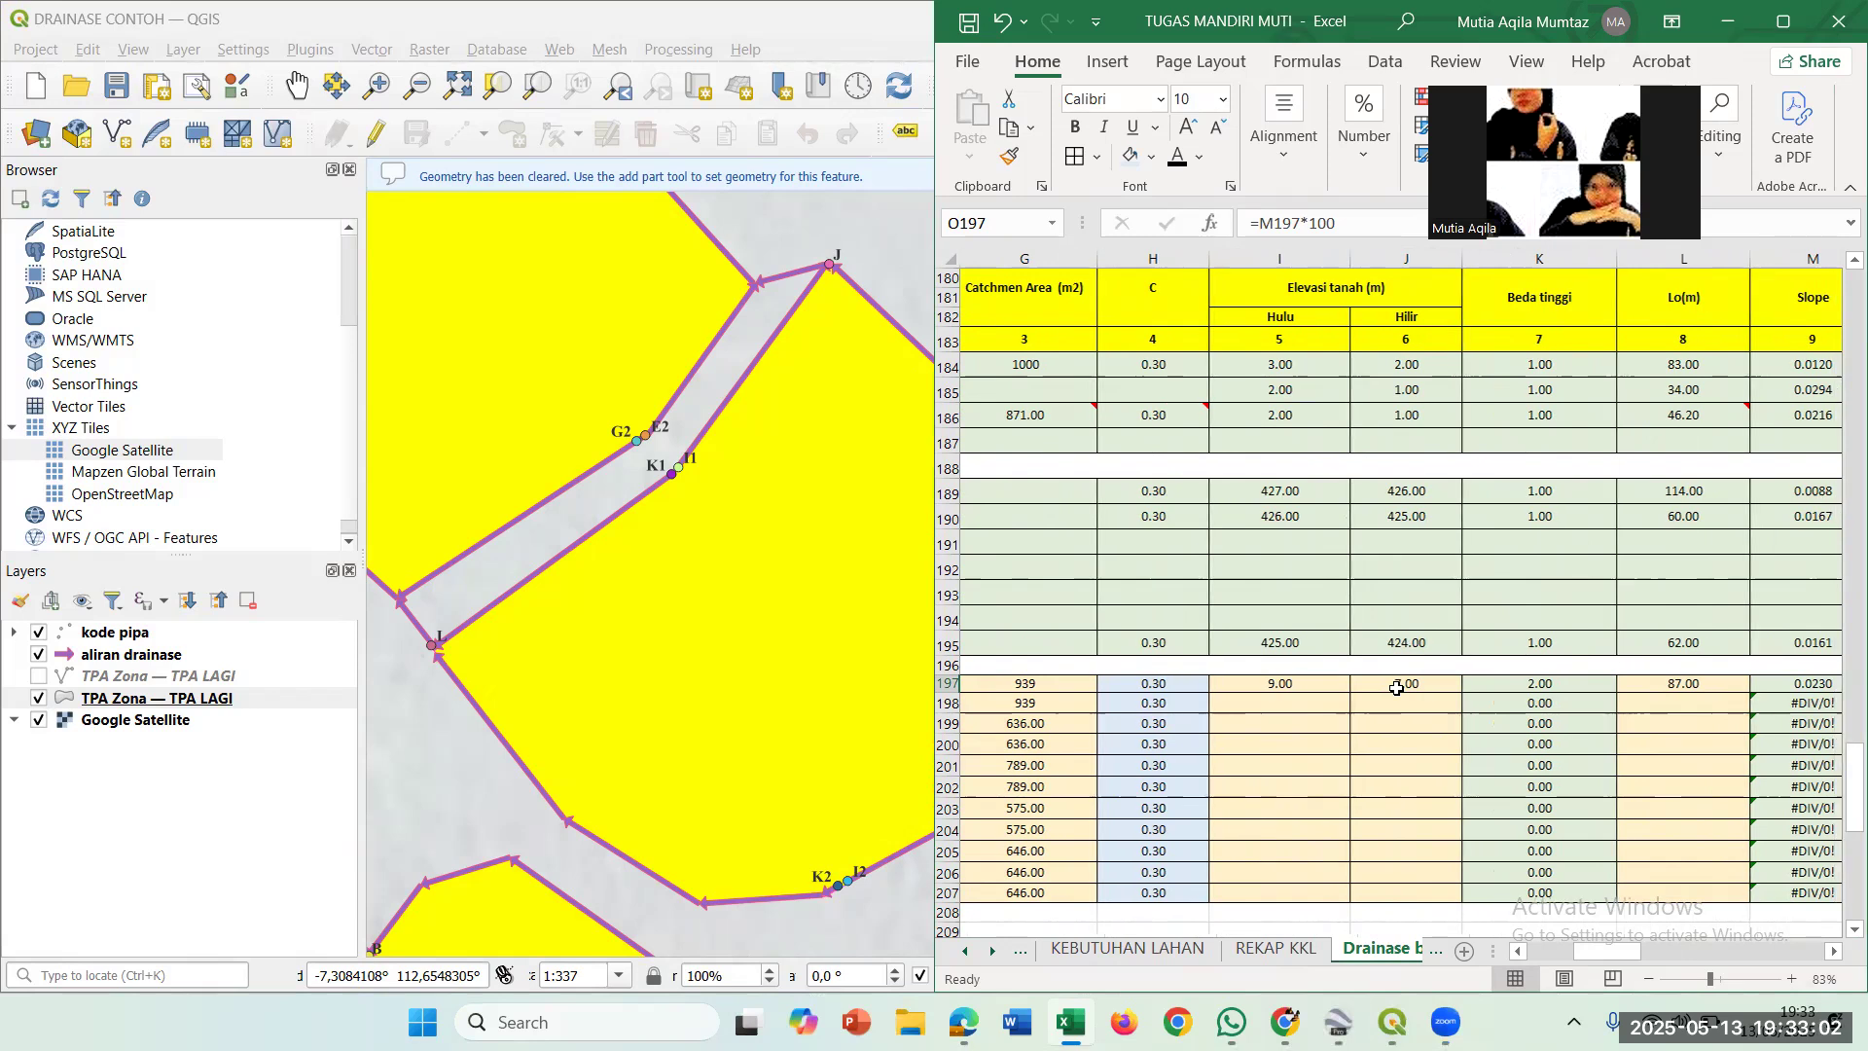
scroll(1396, 688, "right", 6)
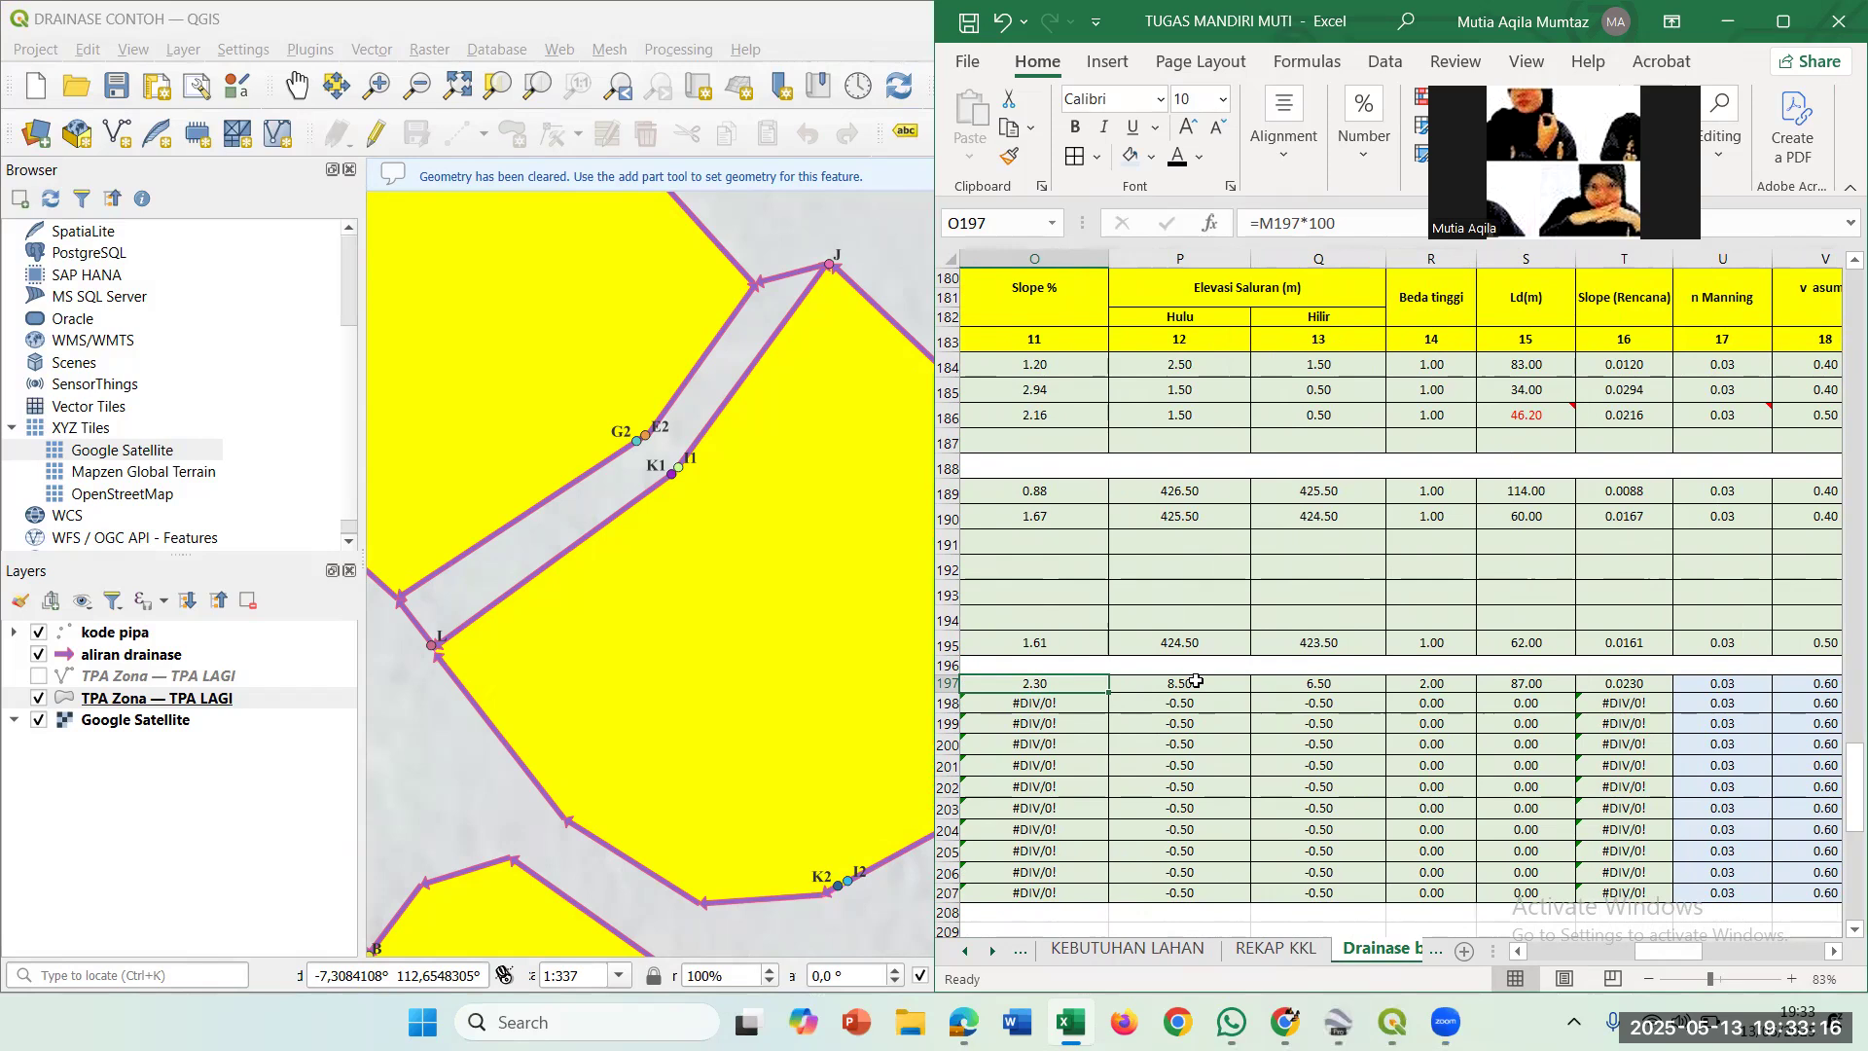
left_click(1196, 682)
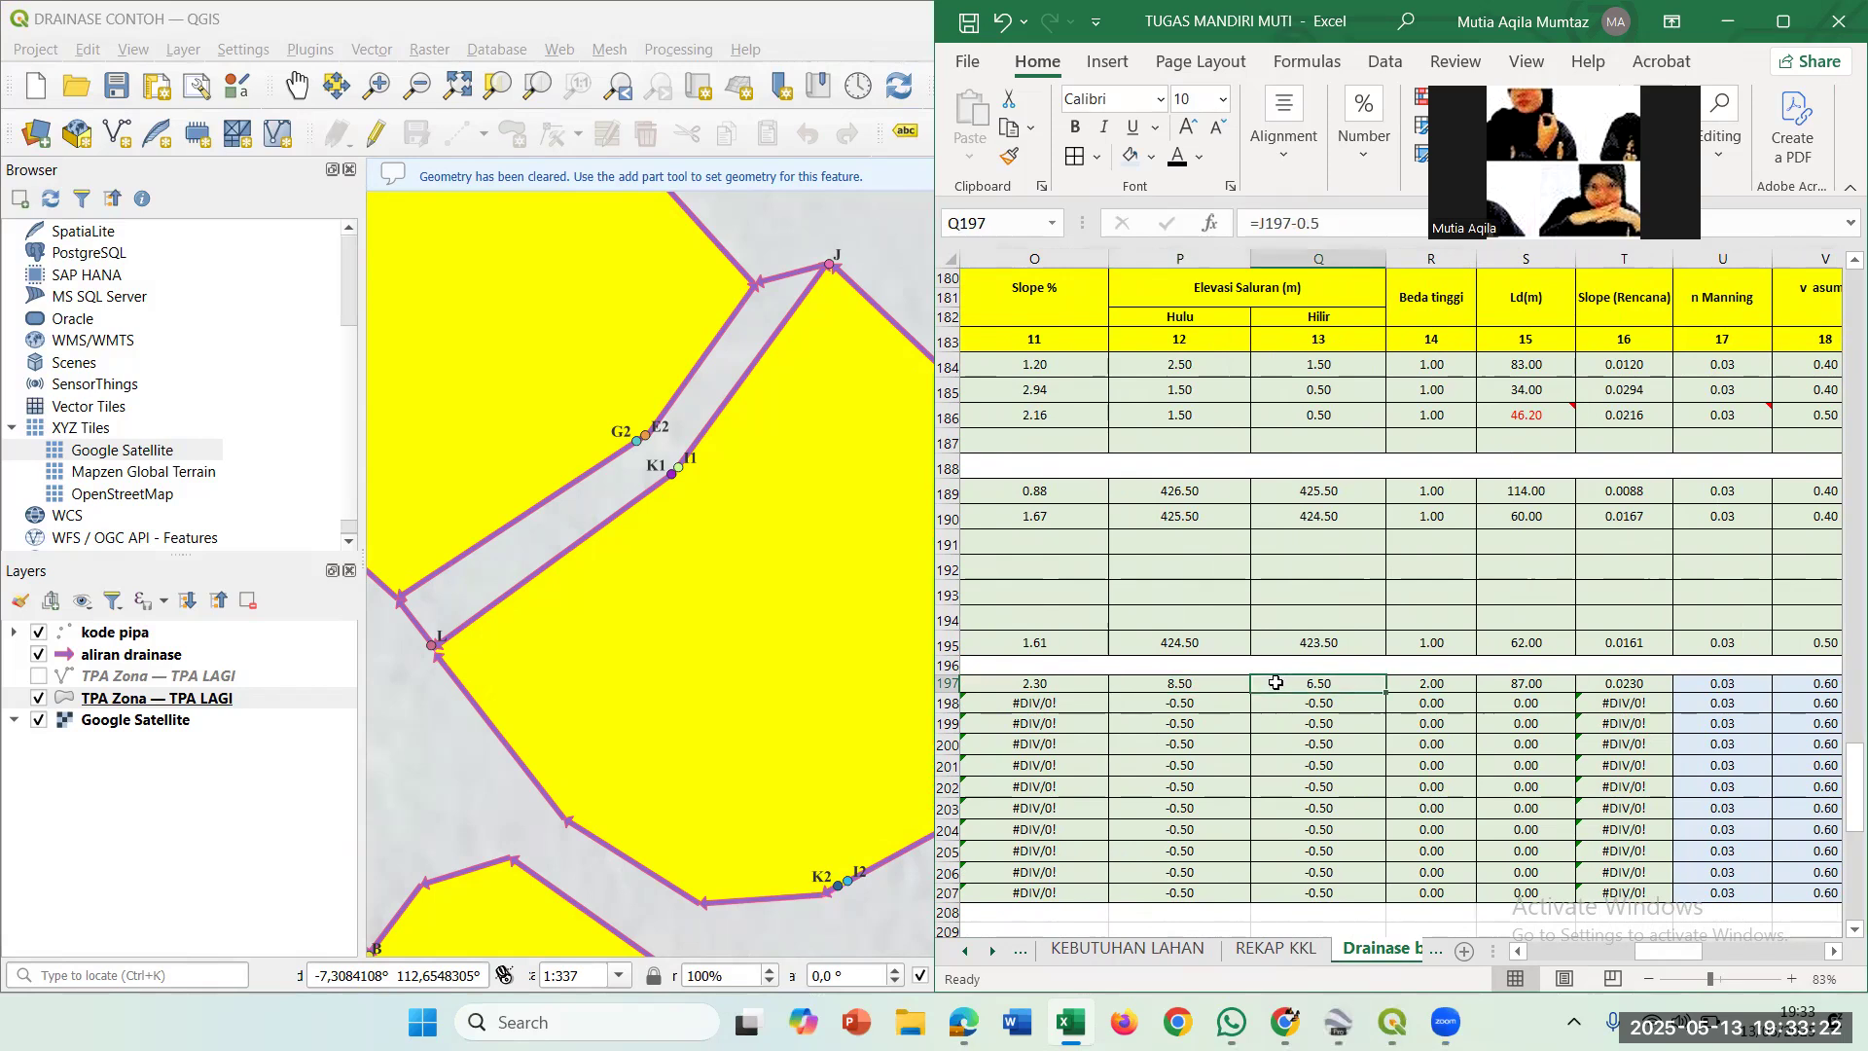
Inspect the Hulu channel elevation formula of the pipe from I to J and trace it to the Hulu ground elevation.
left_click(1179, 685)
double_click(1178, 685)
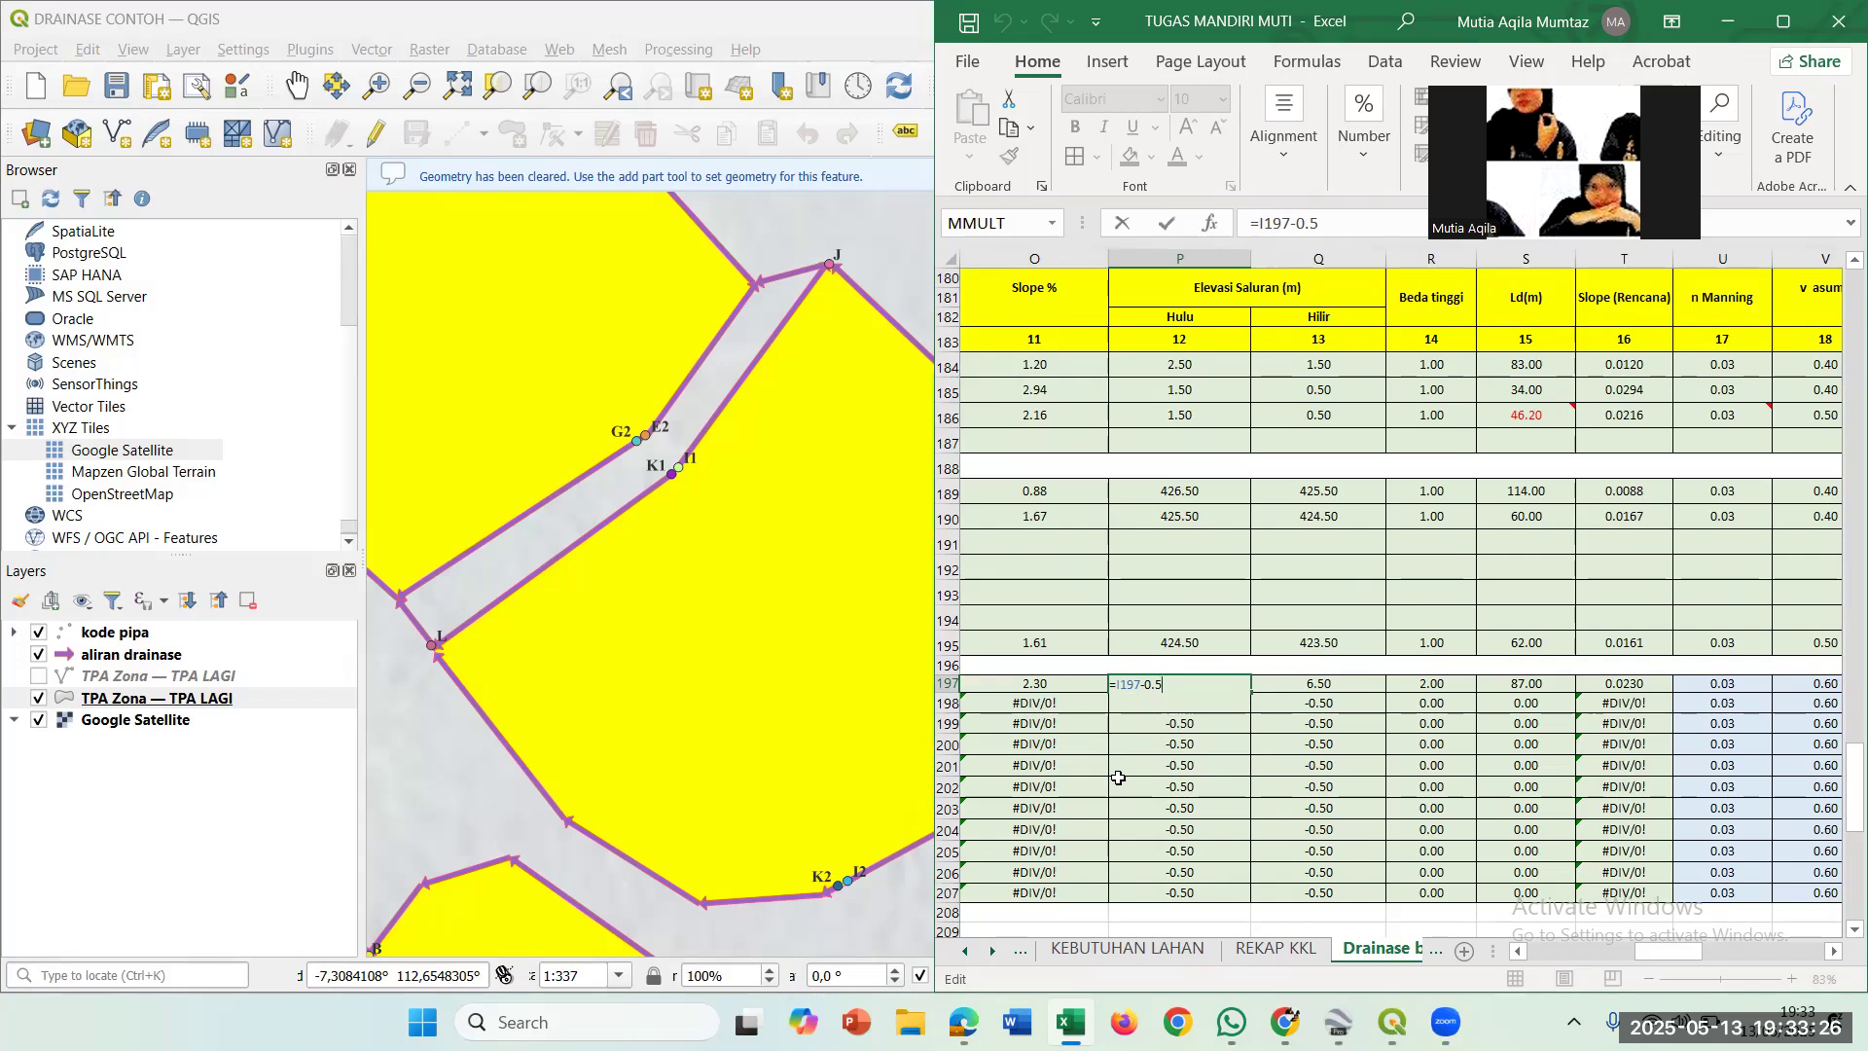
scroll(1119, 778, "left", 3)
scroll(1119, 778, "left", 5)
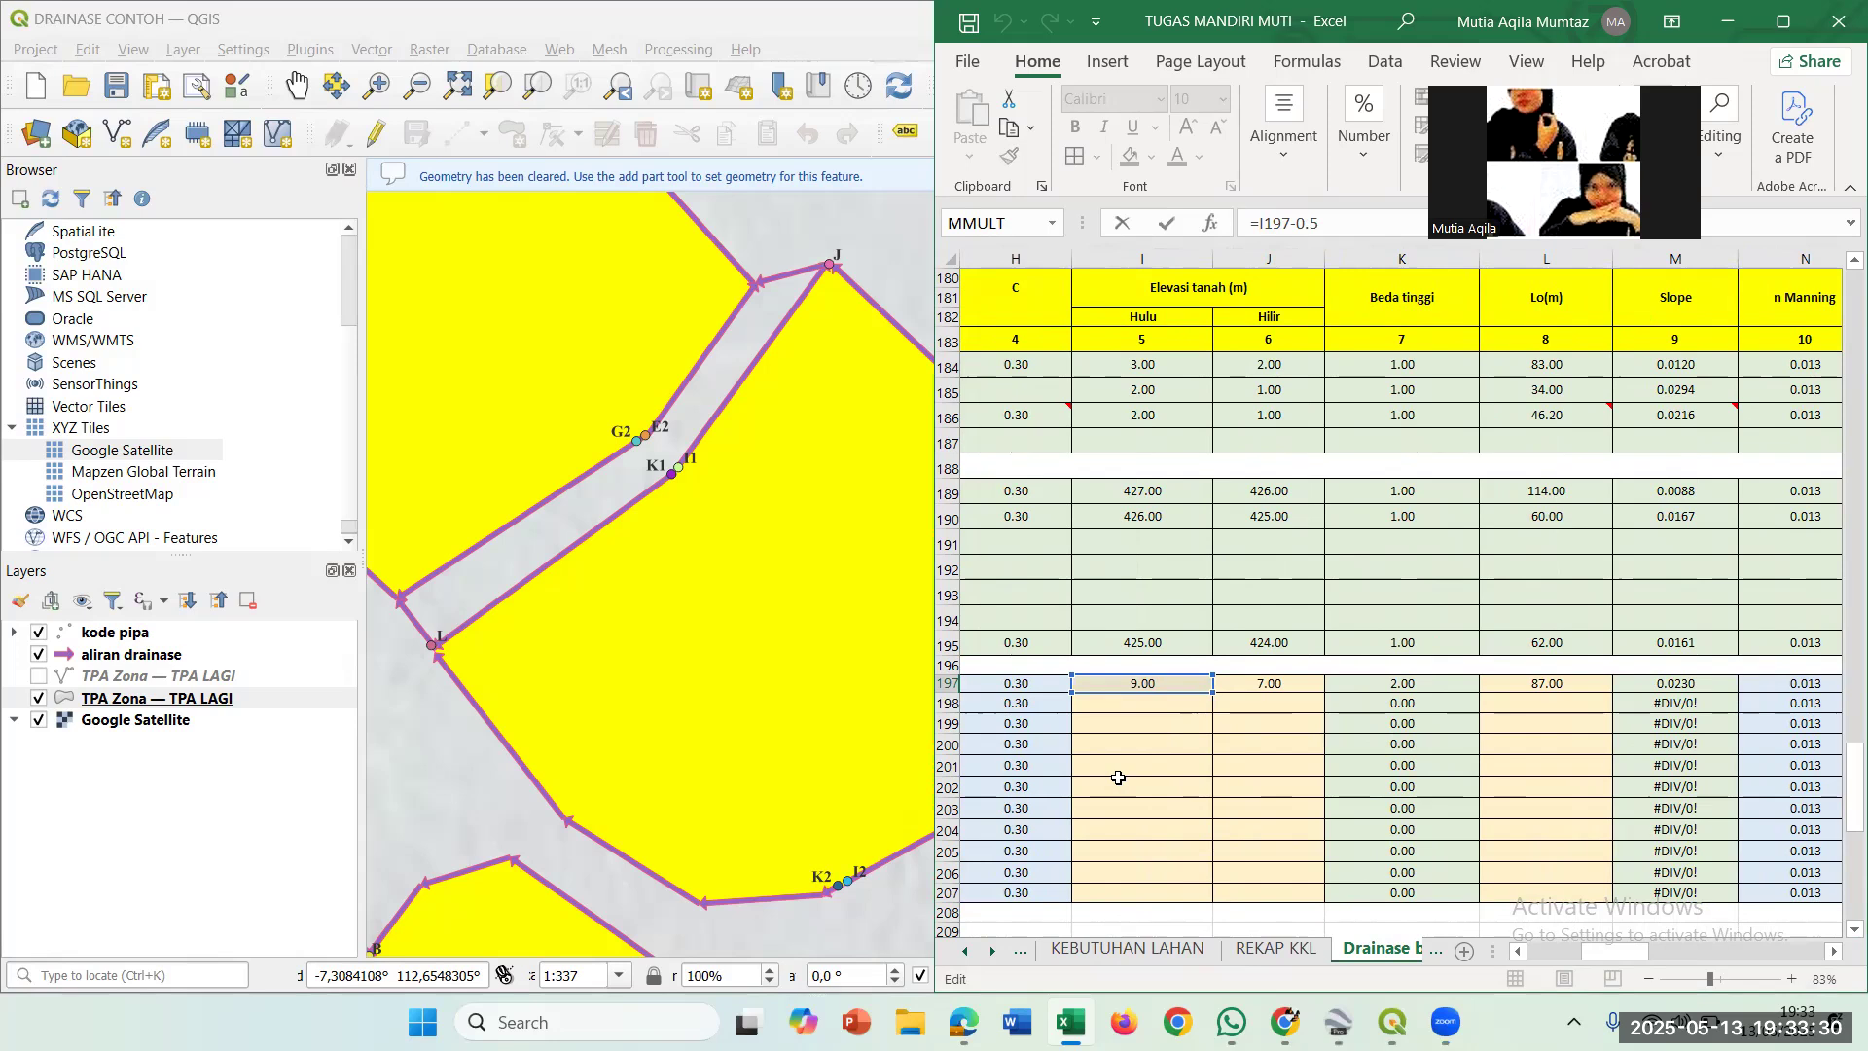
scroll(1119, 778, "right", 4)
scroll(1119, 779, "right", 1)
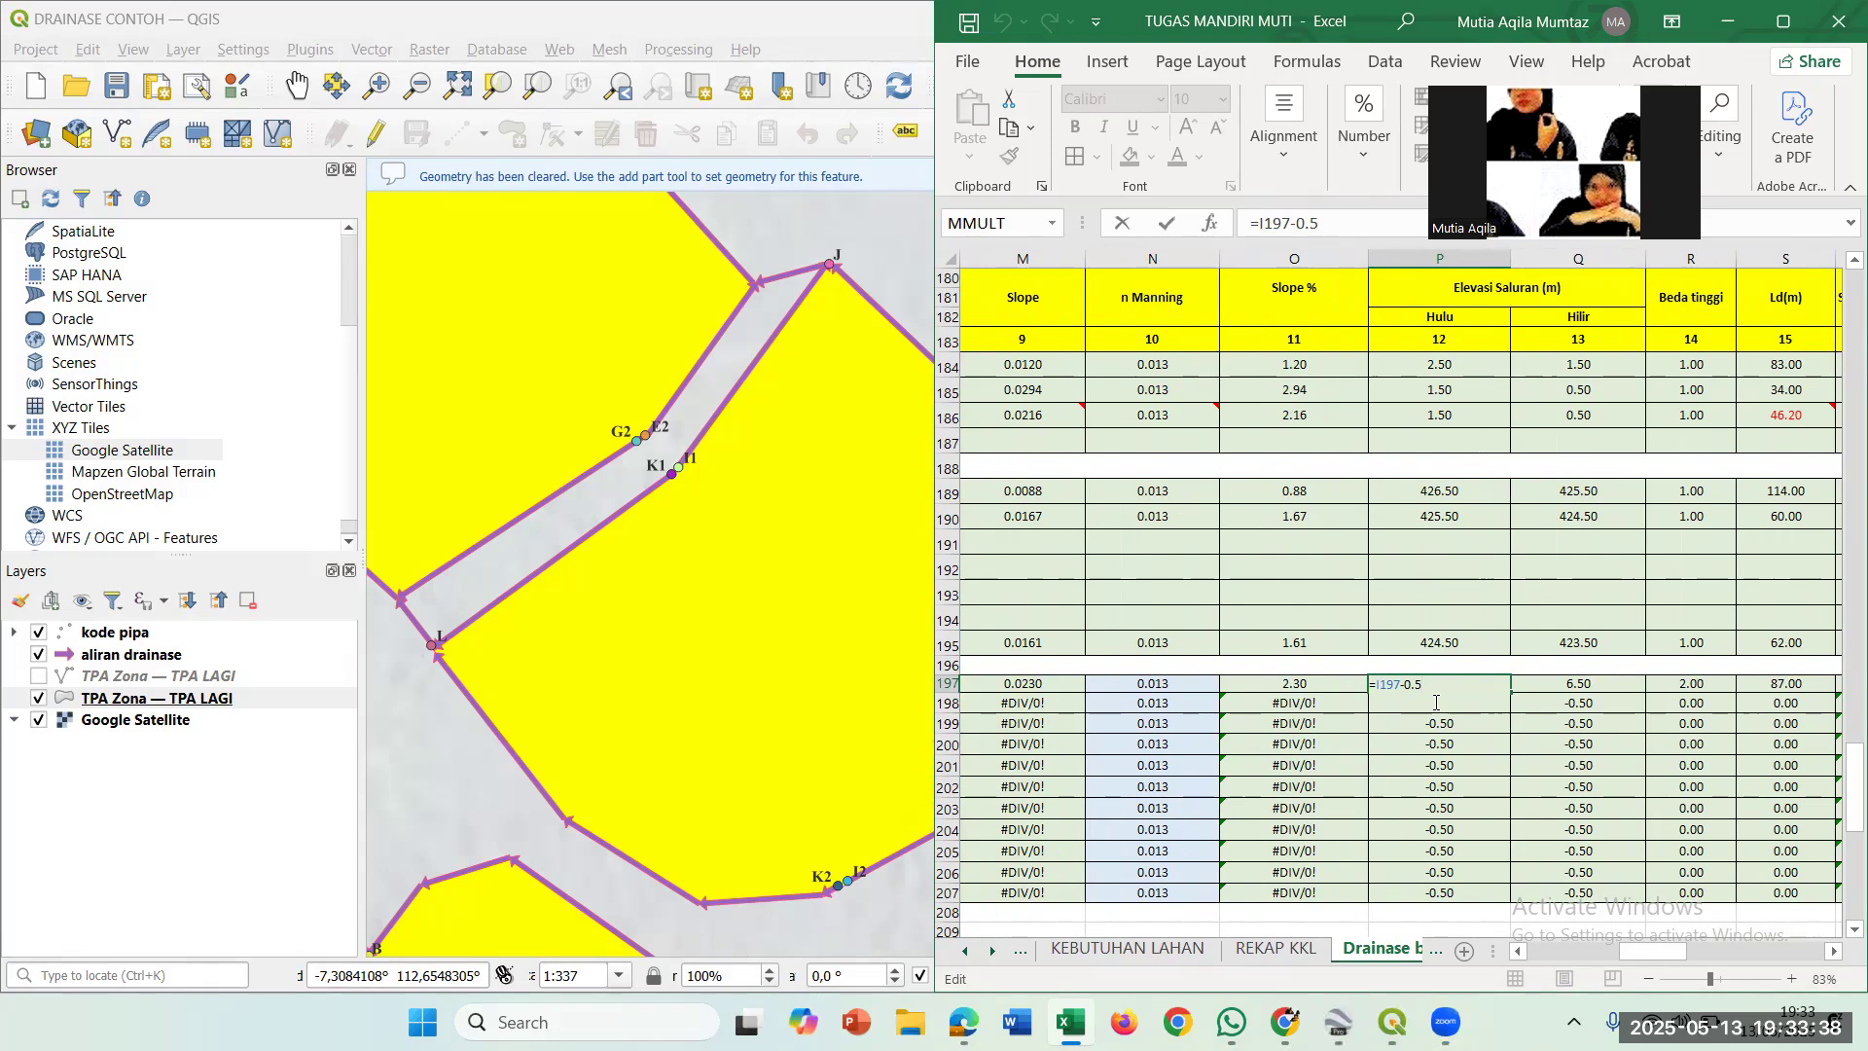
key("ctrl+Return")
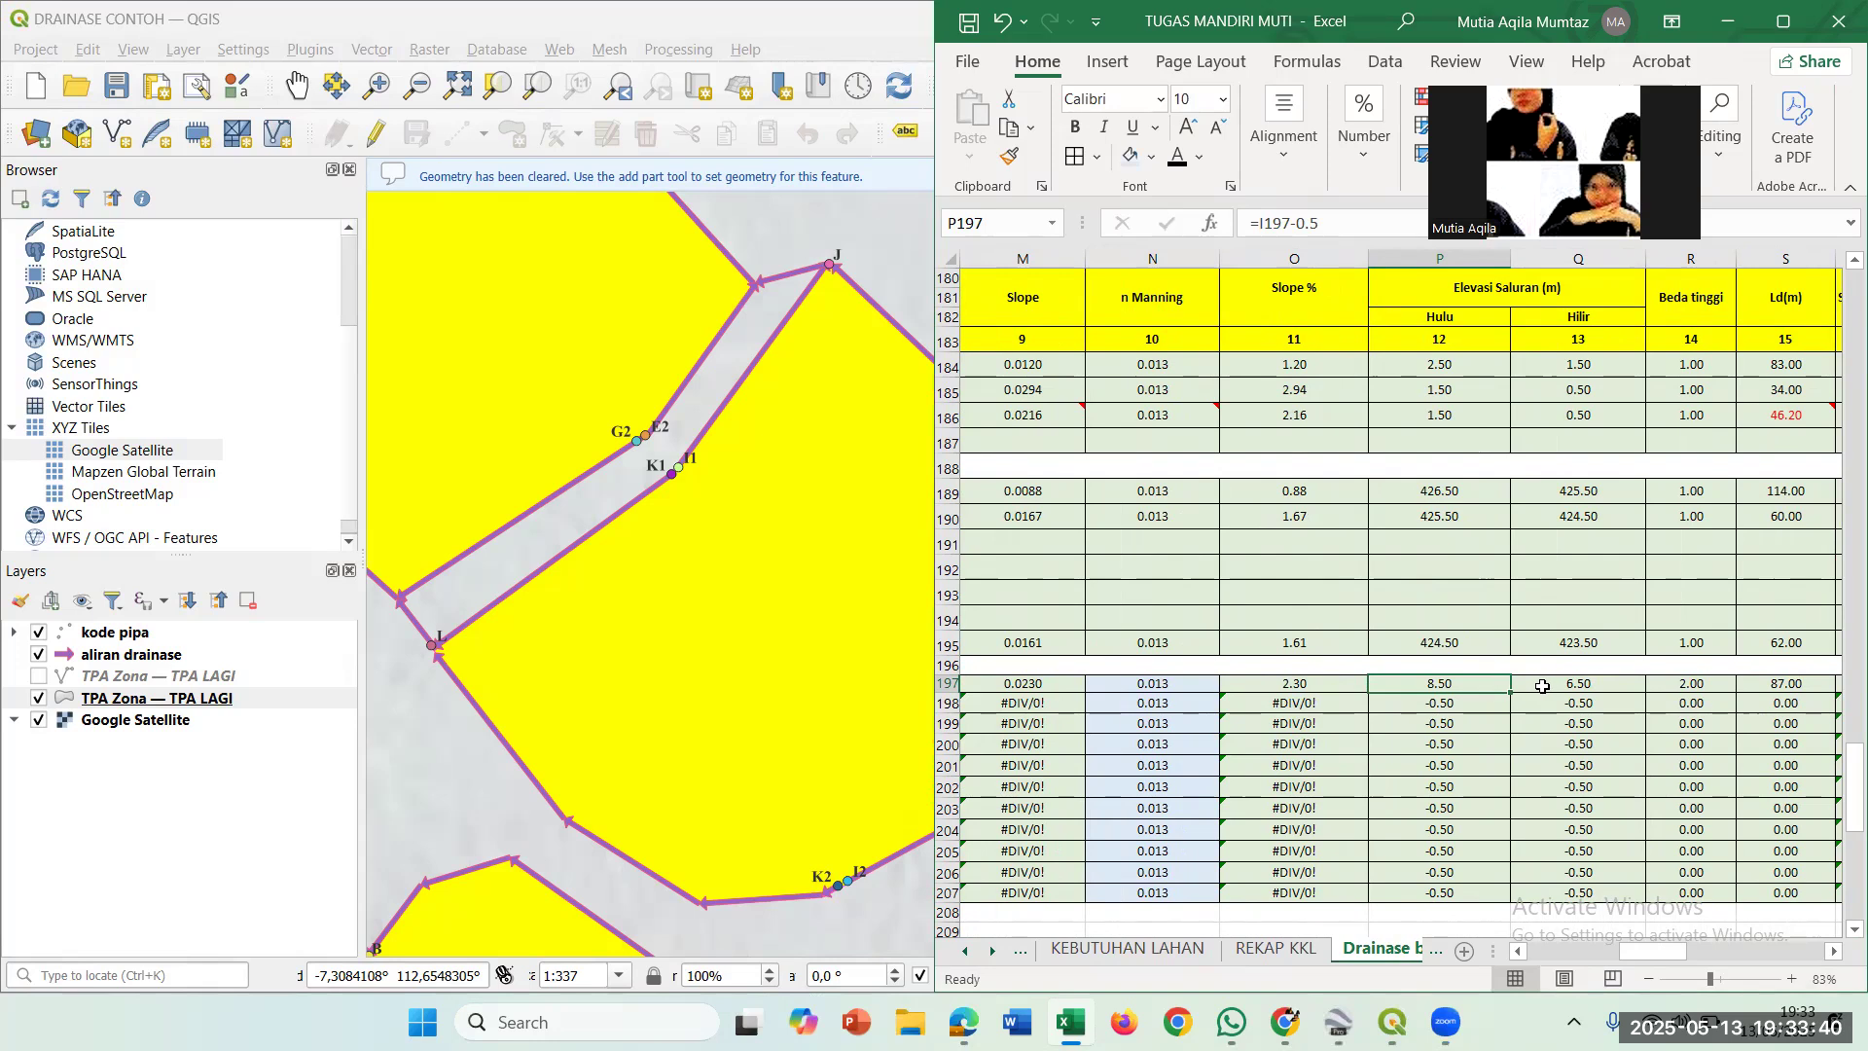
Inspect the formulas for the Hilir channel elevation and the channel's Beda tinggi of the pipe from I to J.
double_click(1543, 686)
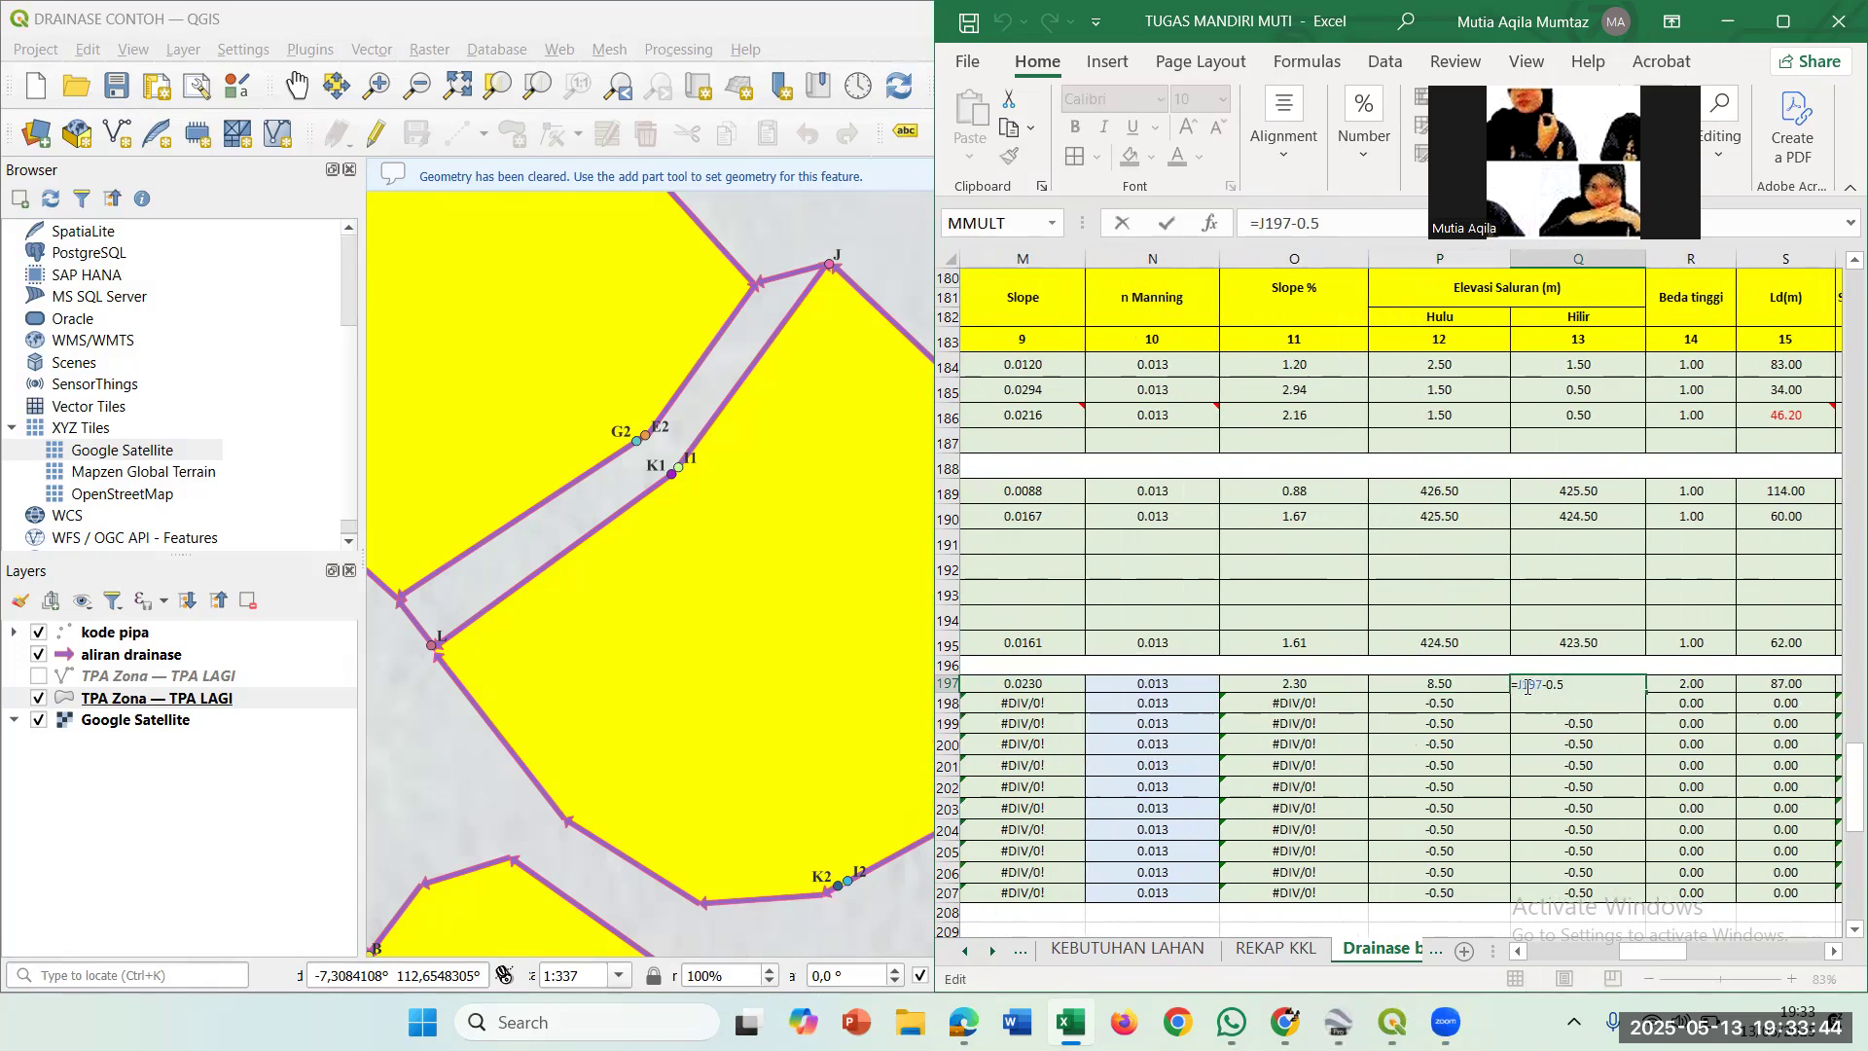
key("ctrl+Return")
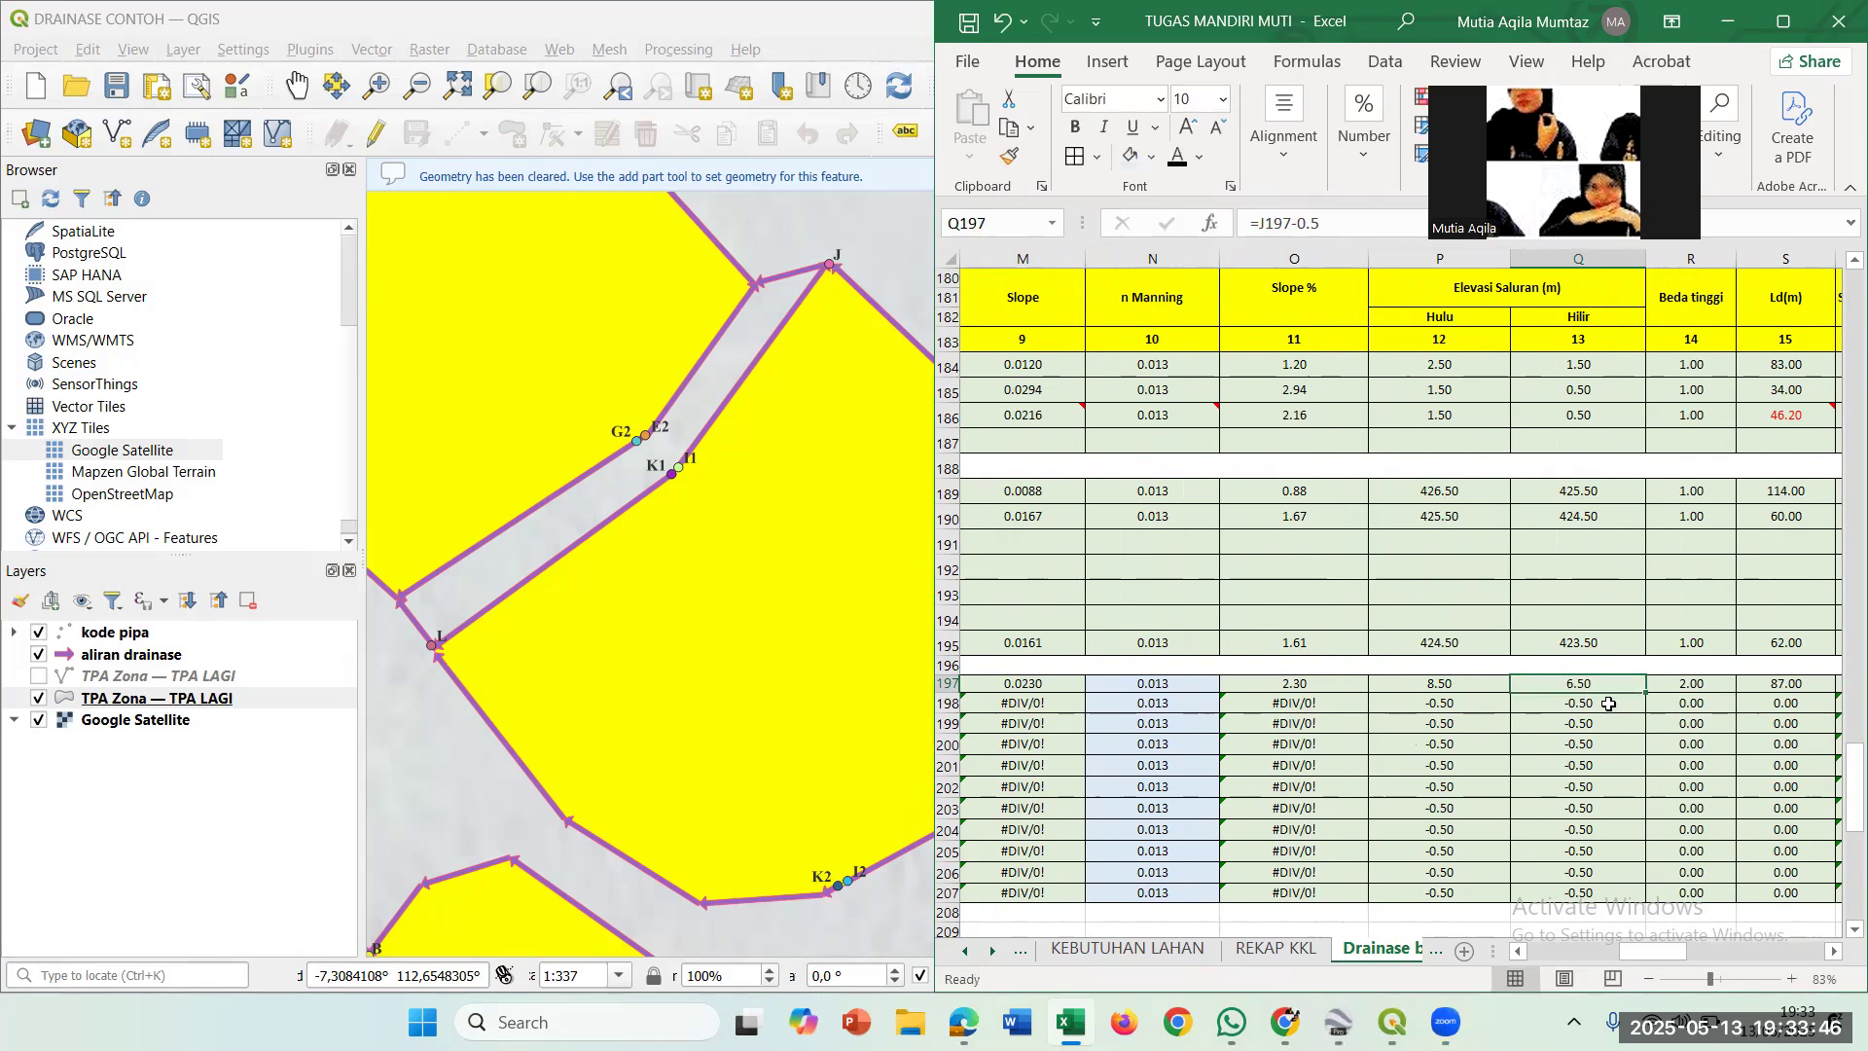
scroll(1608, 703, "right", 5)
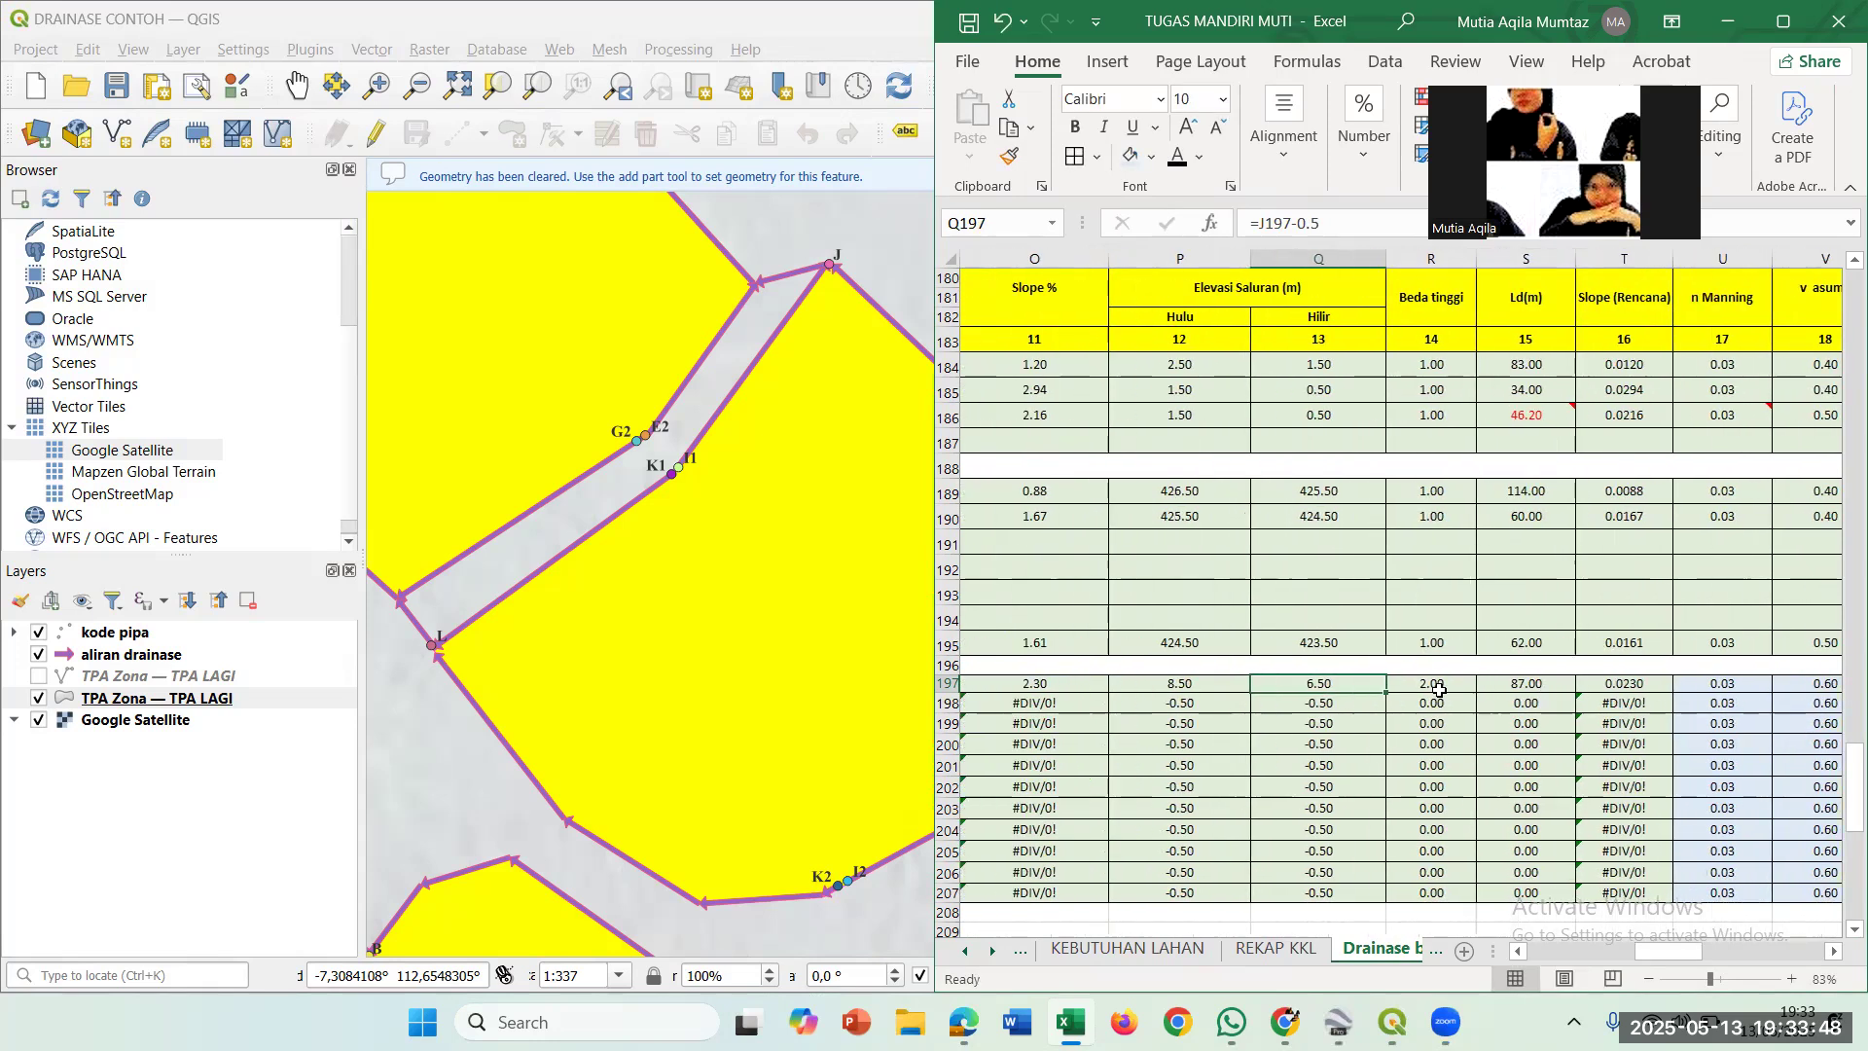
double_click(1440, 686)
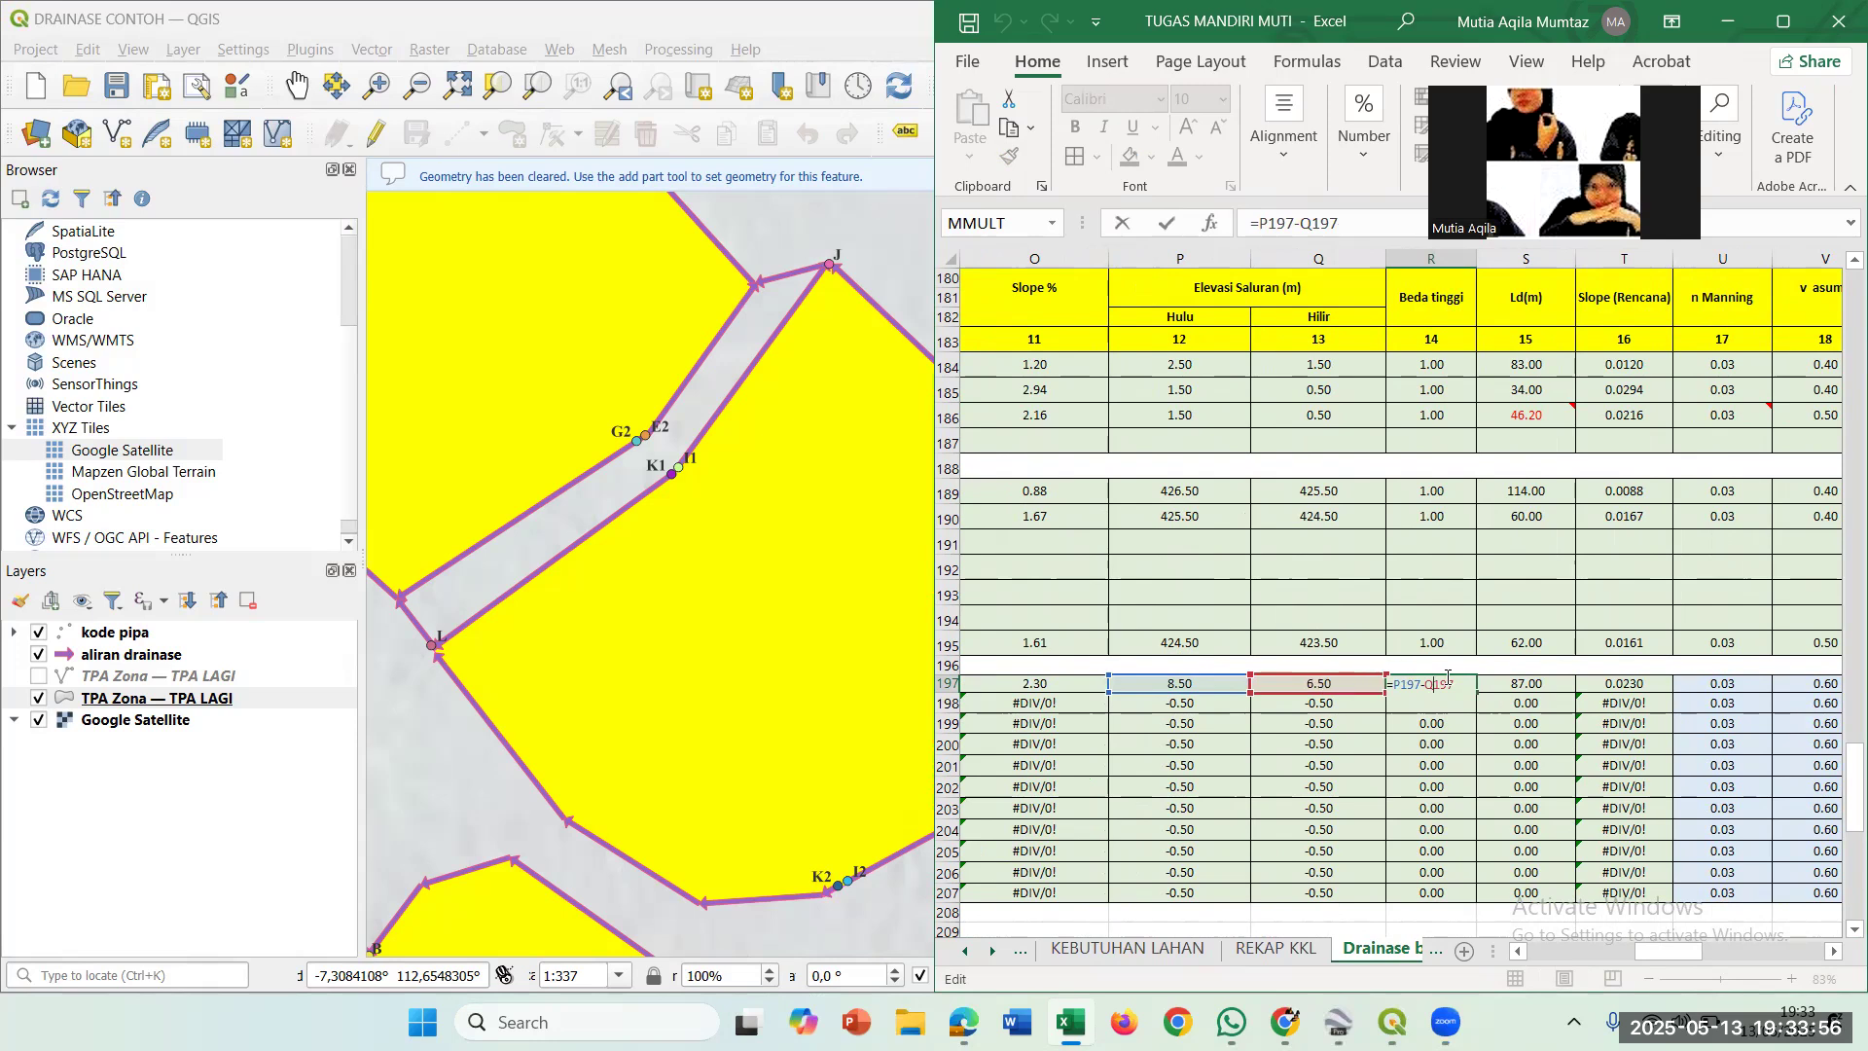
Inspect the Ld(m) formula of the pipe from I to J and trace it to the Lo(m) value.
left_click(1507, 683)
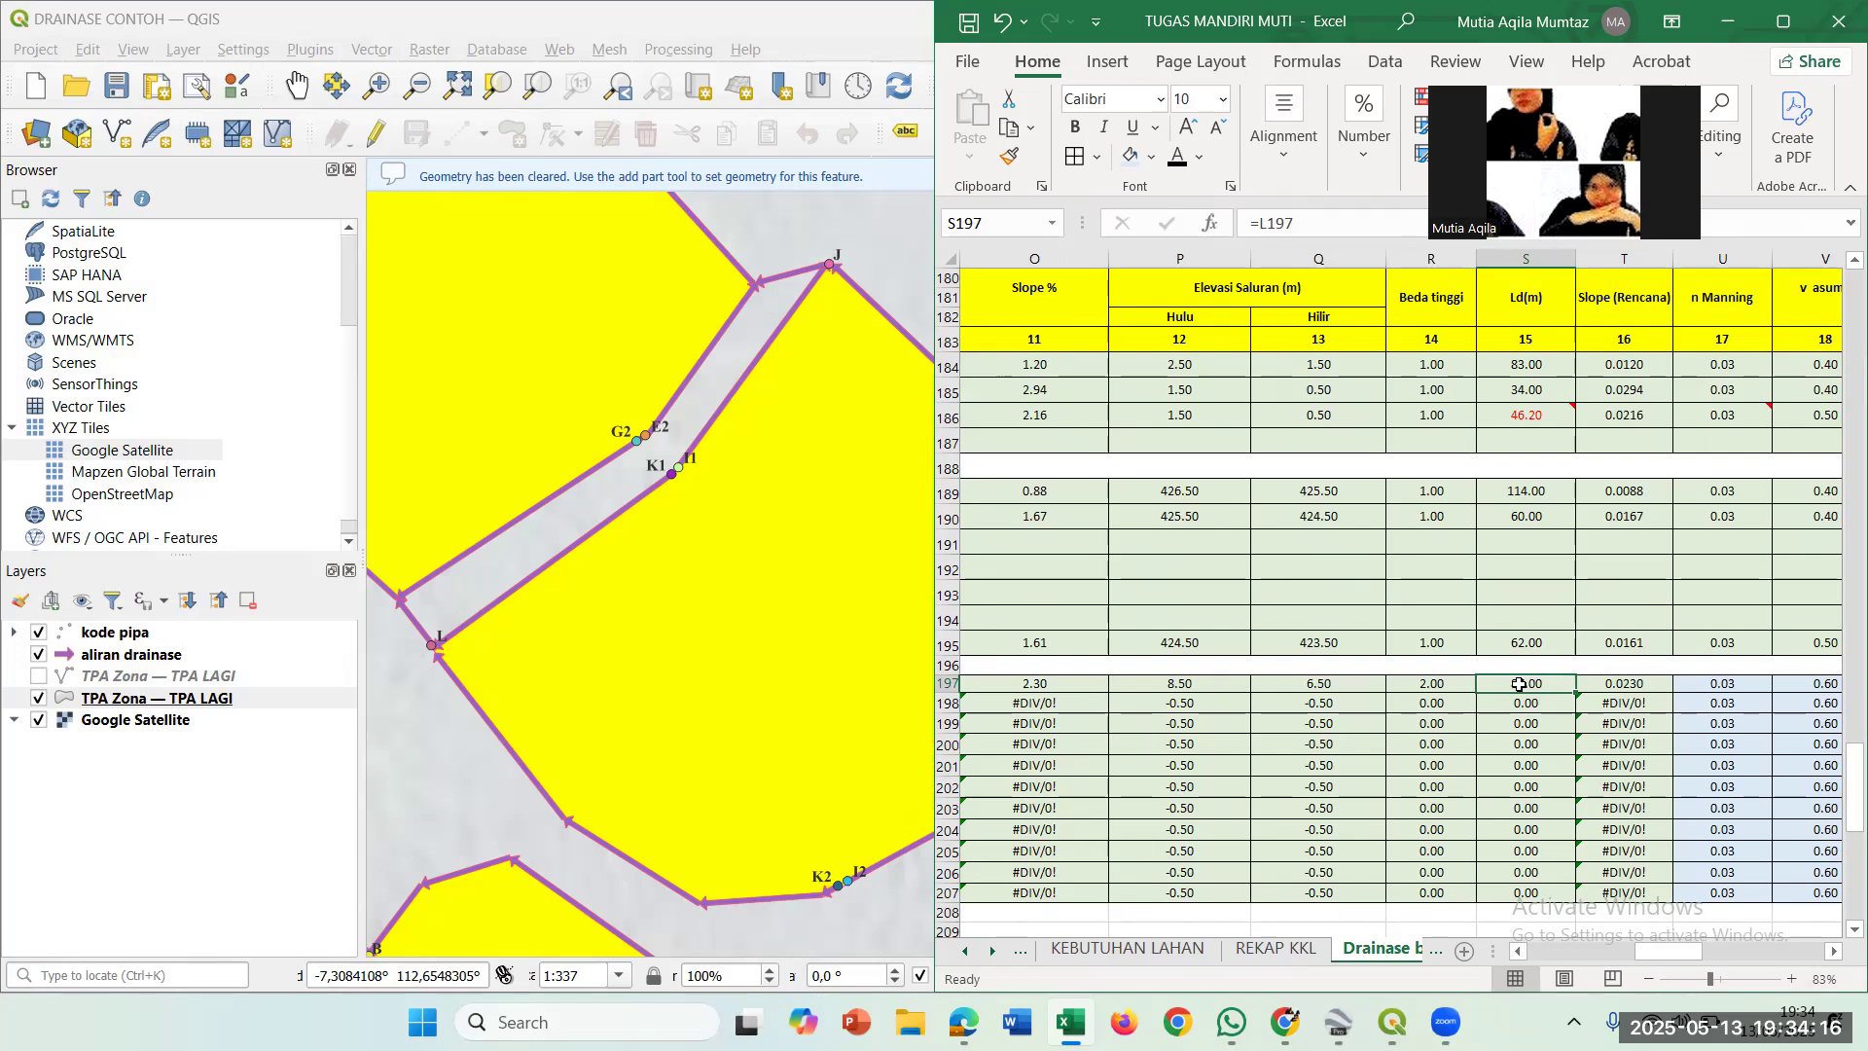
double_click(1529, 681)
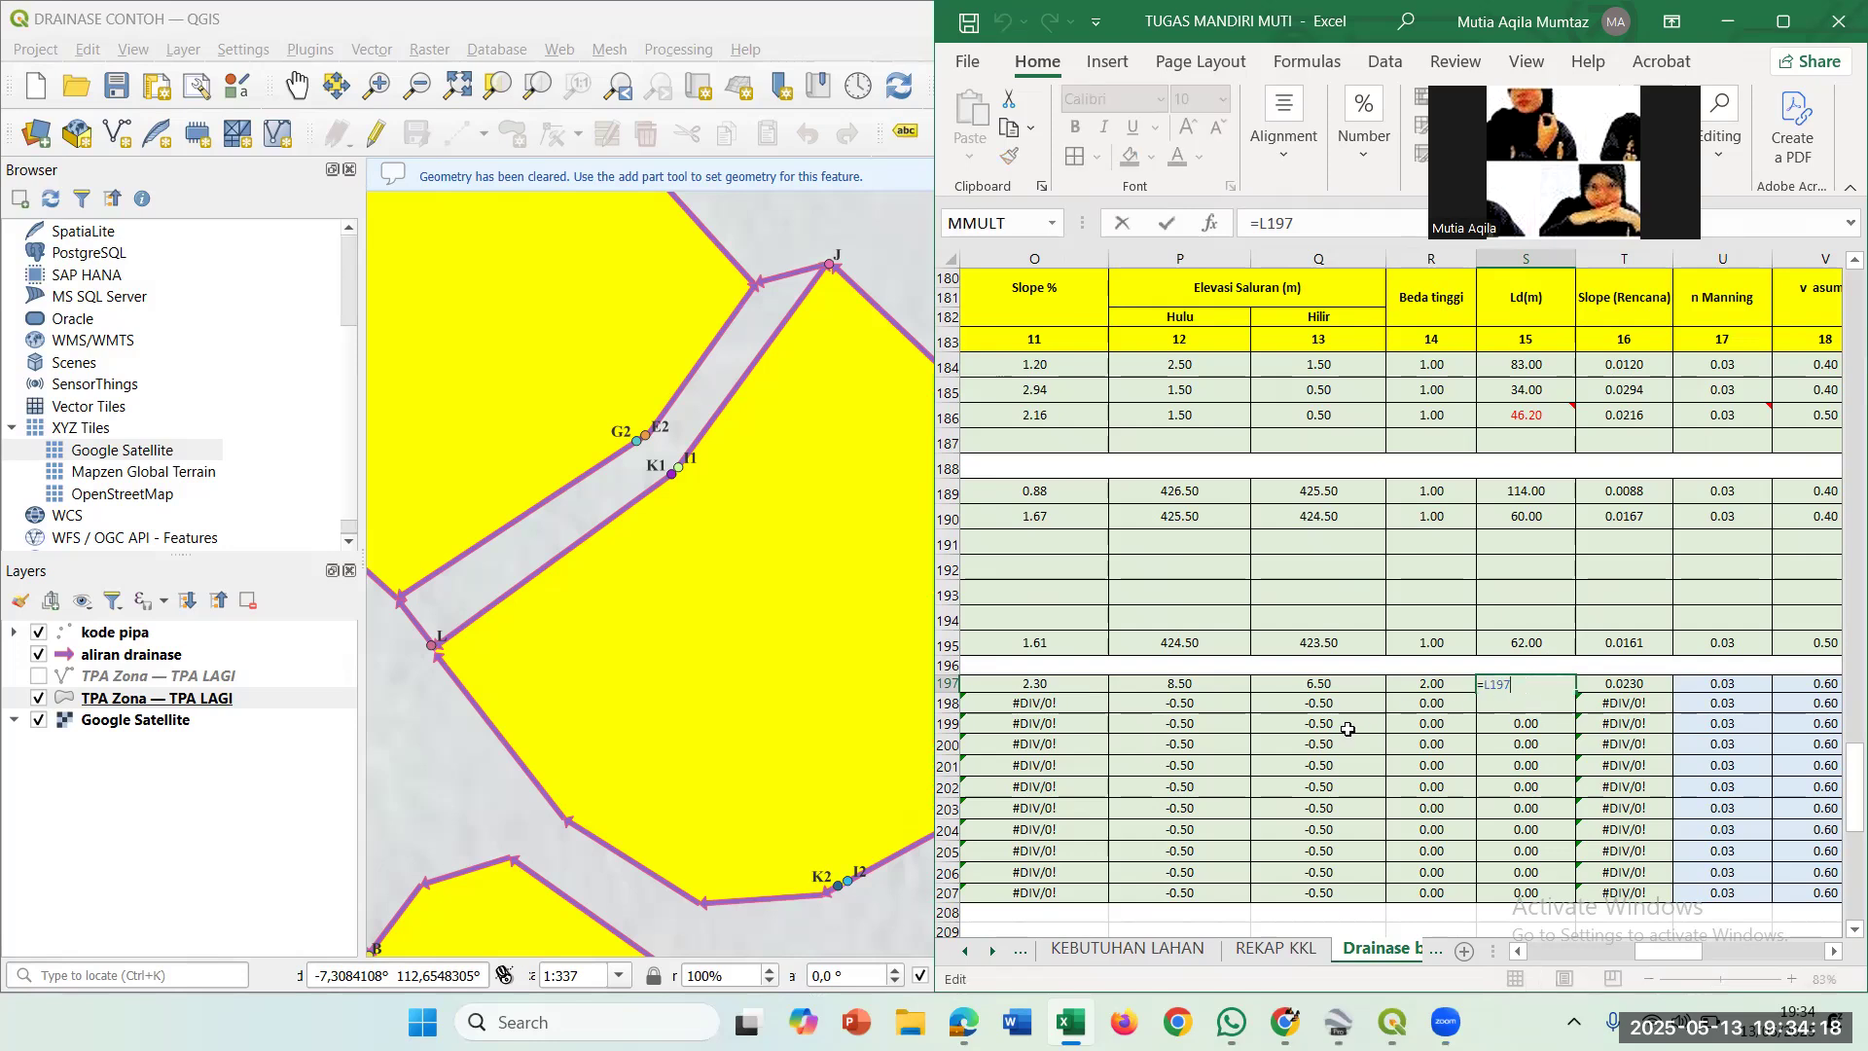
scroll(1348, 729, "left", 10)
scroll(1348, 729, "right", 7)
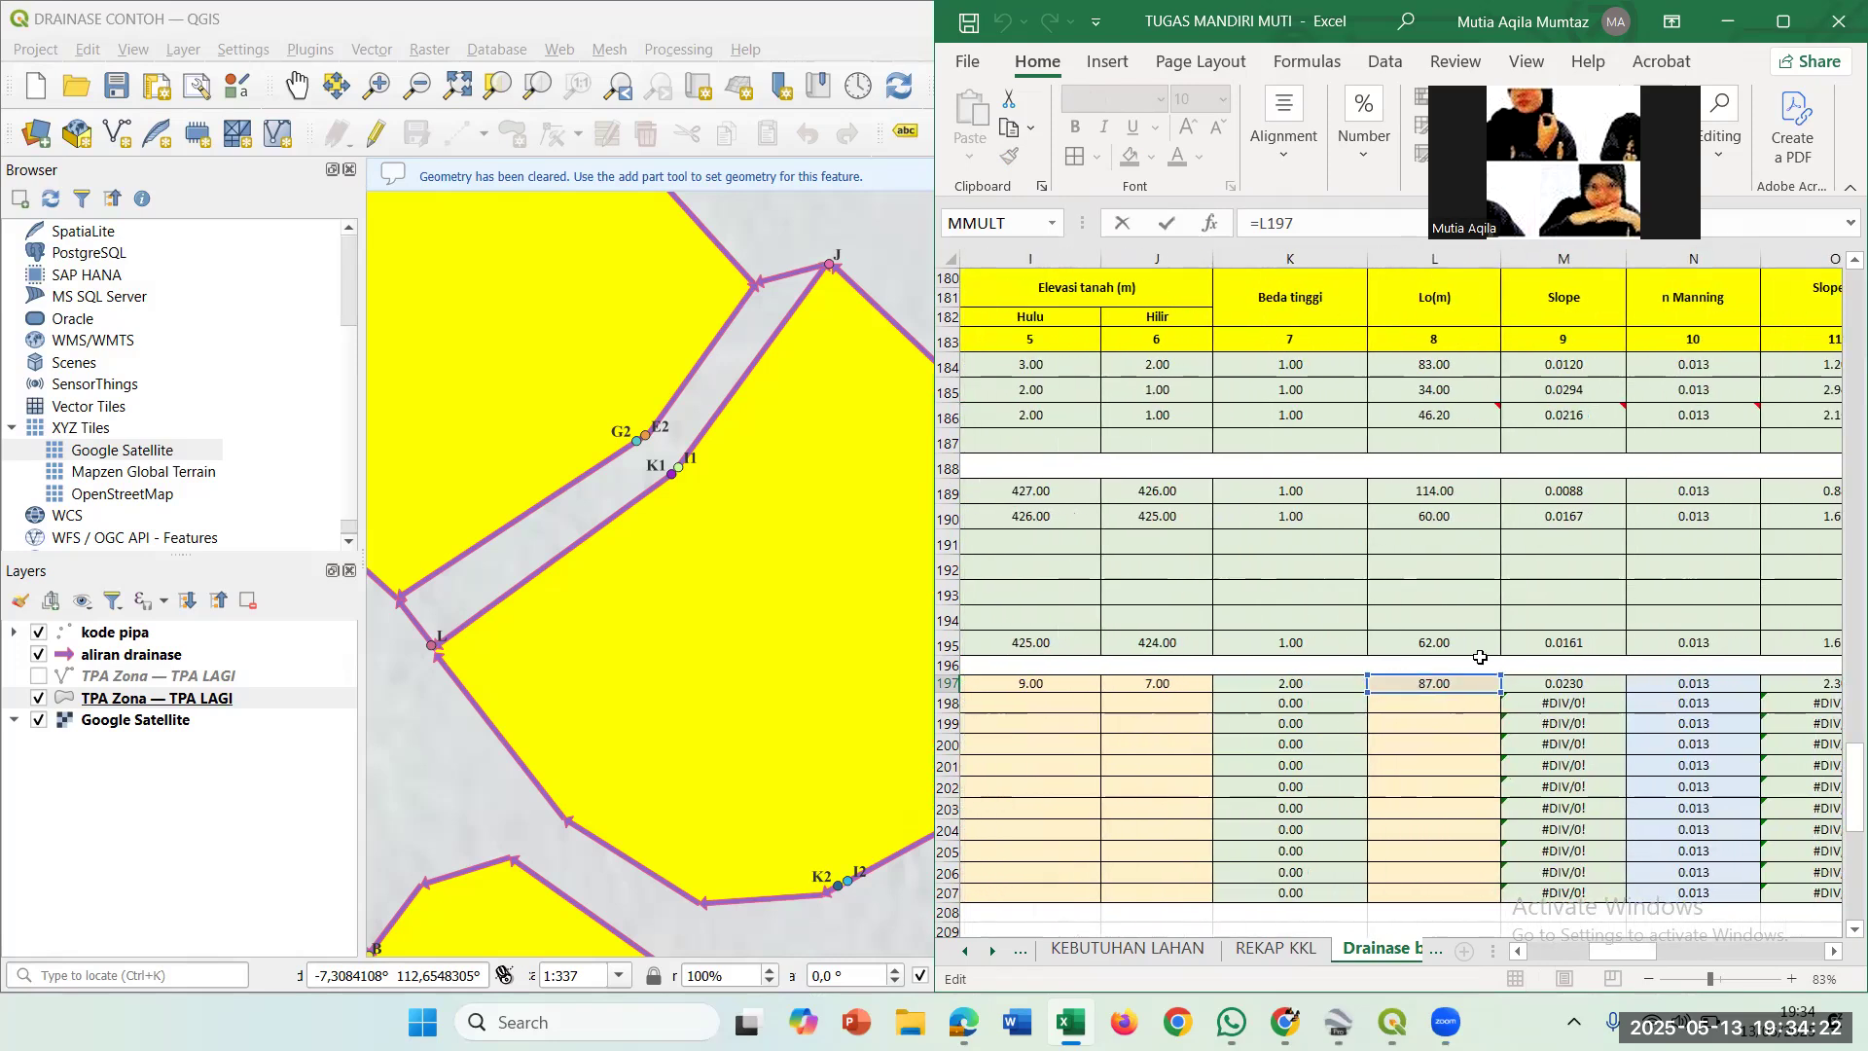
scroll(1480, 720, "right", 7)
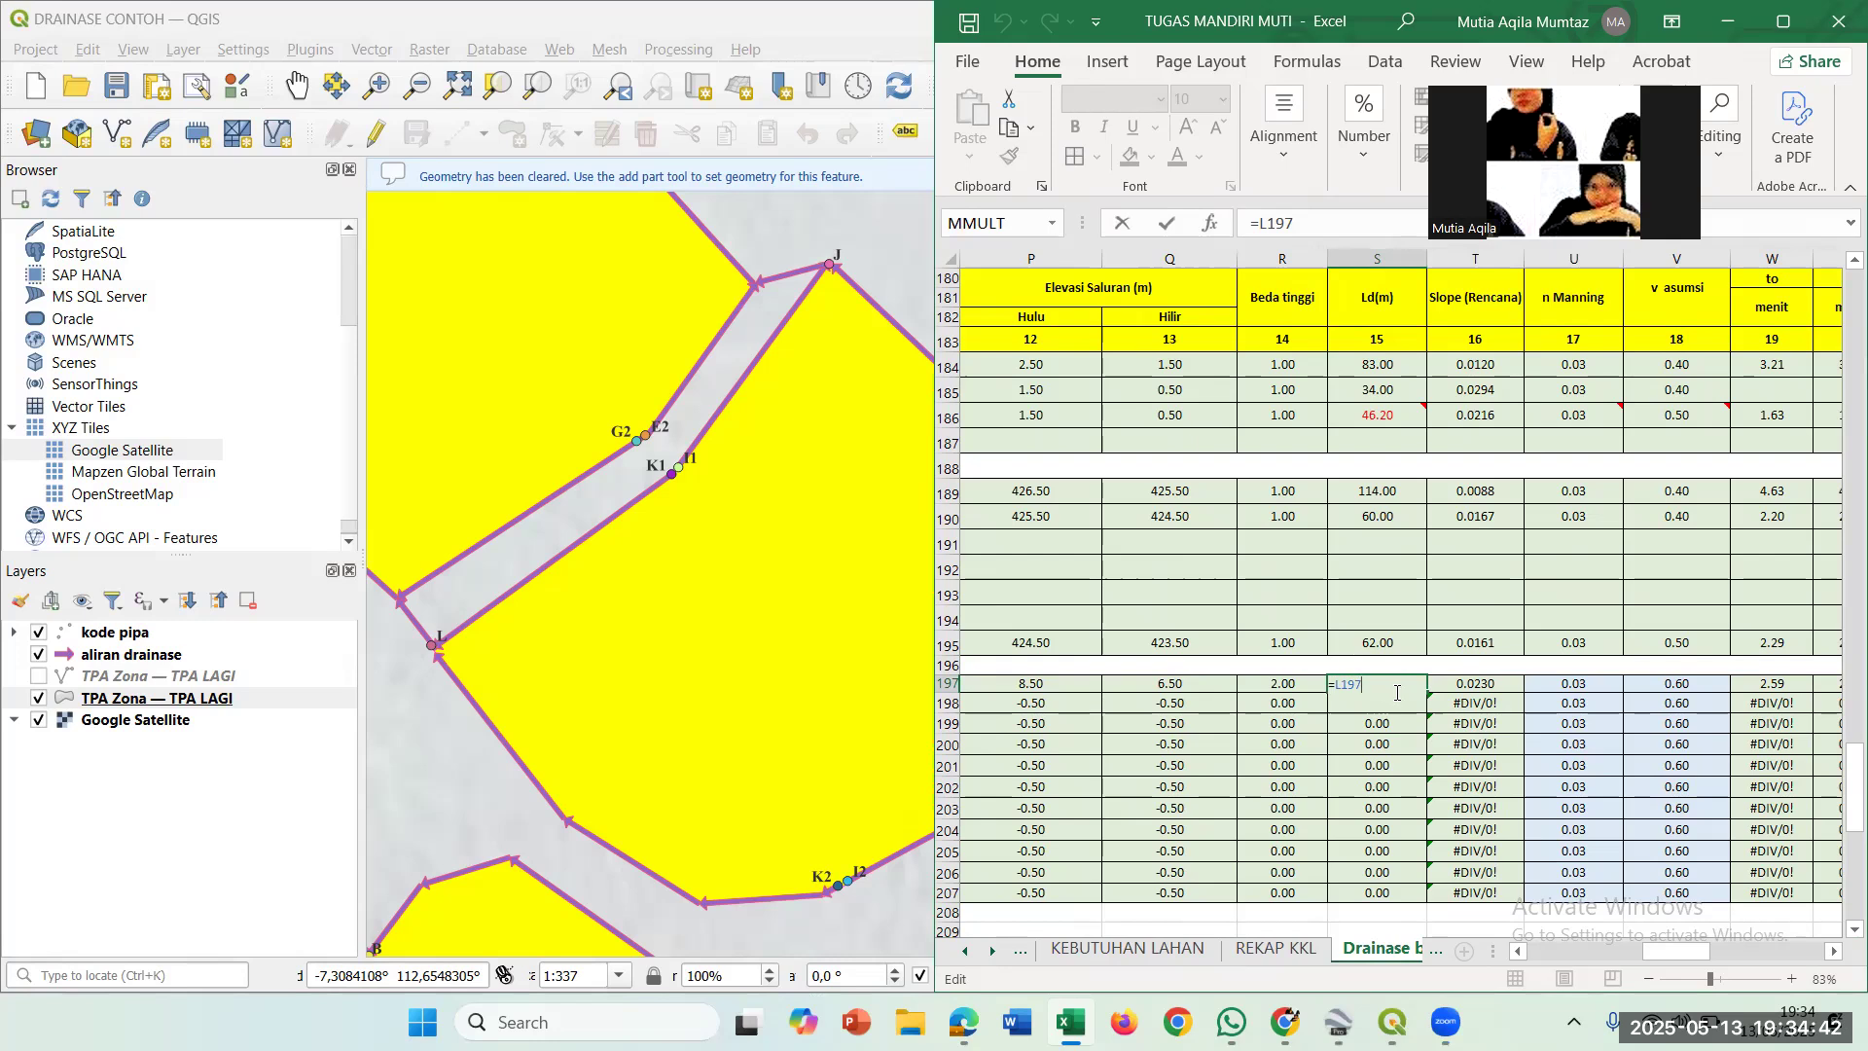
key("ctrl+Return")
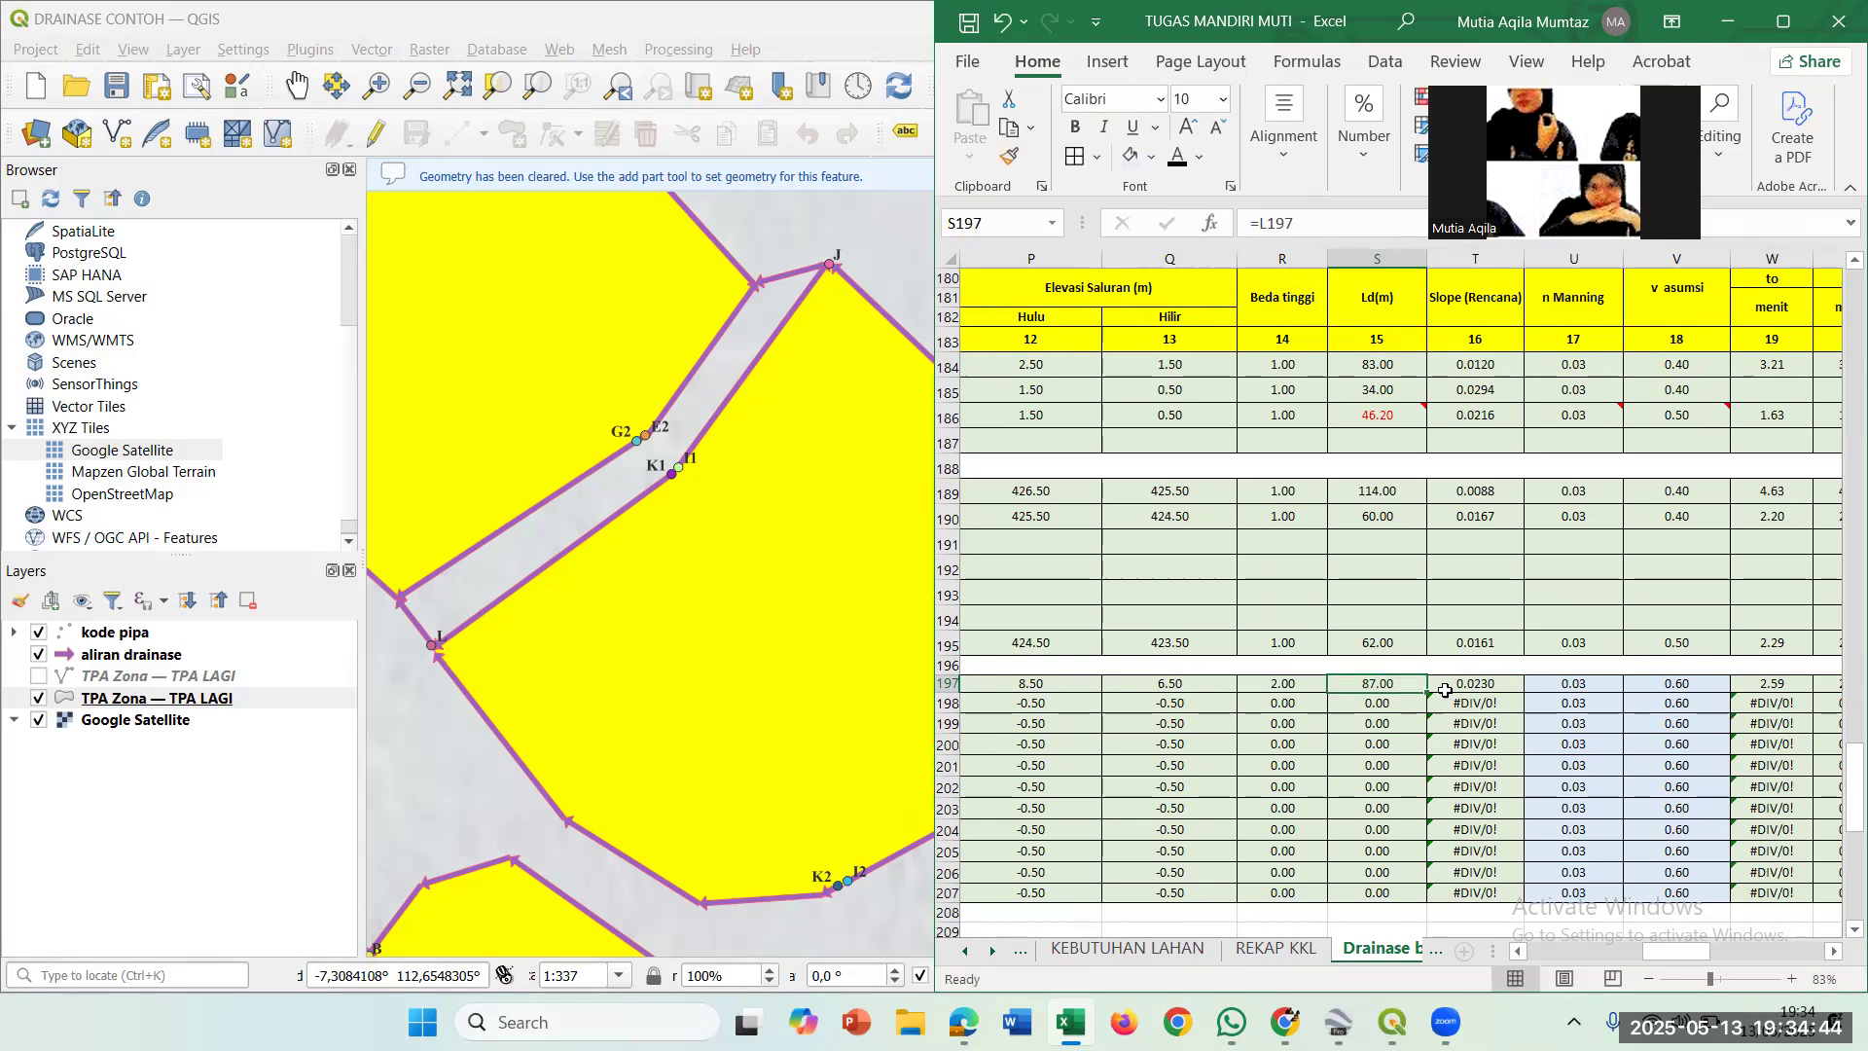
Inspect the Slope (Rencana) formula of the pipe from I to J and the cells it divides.
left_click(1453, 688)
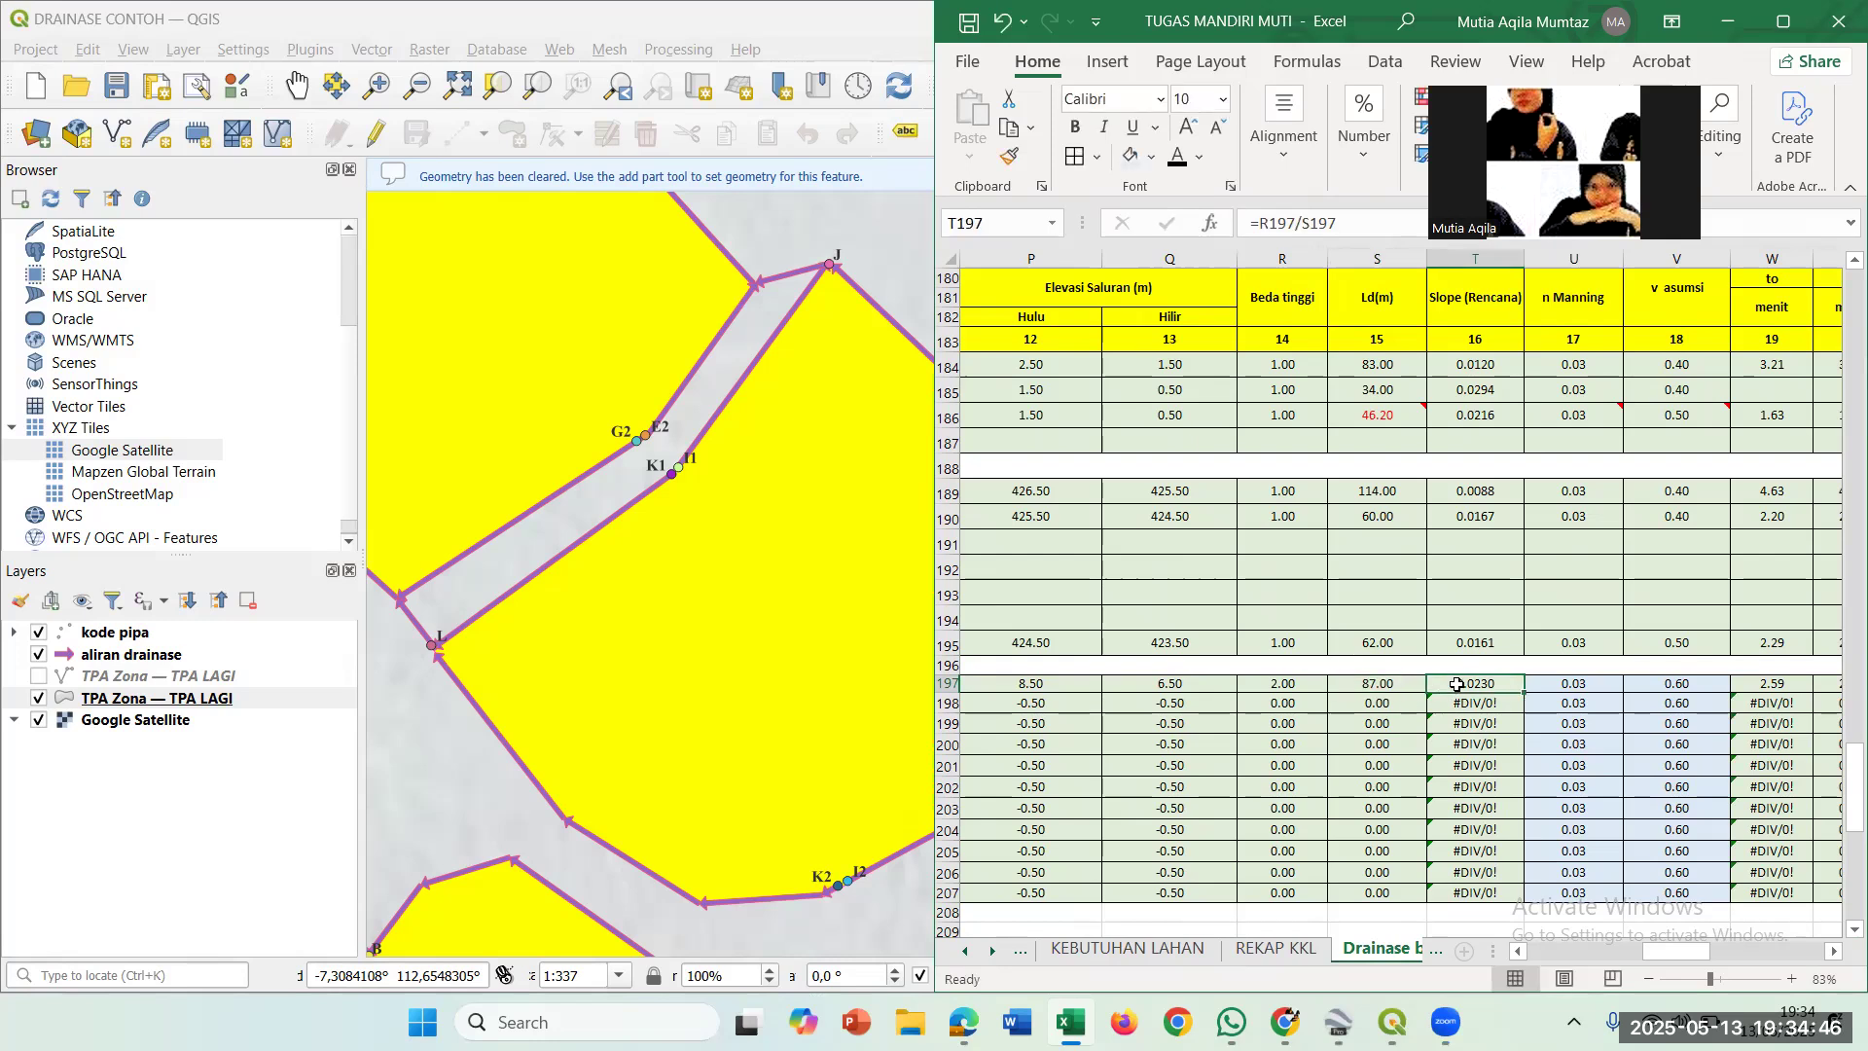
double_click(1444, 691)
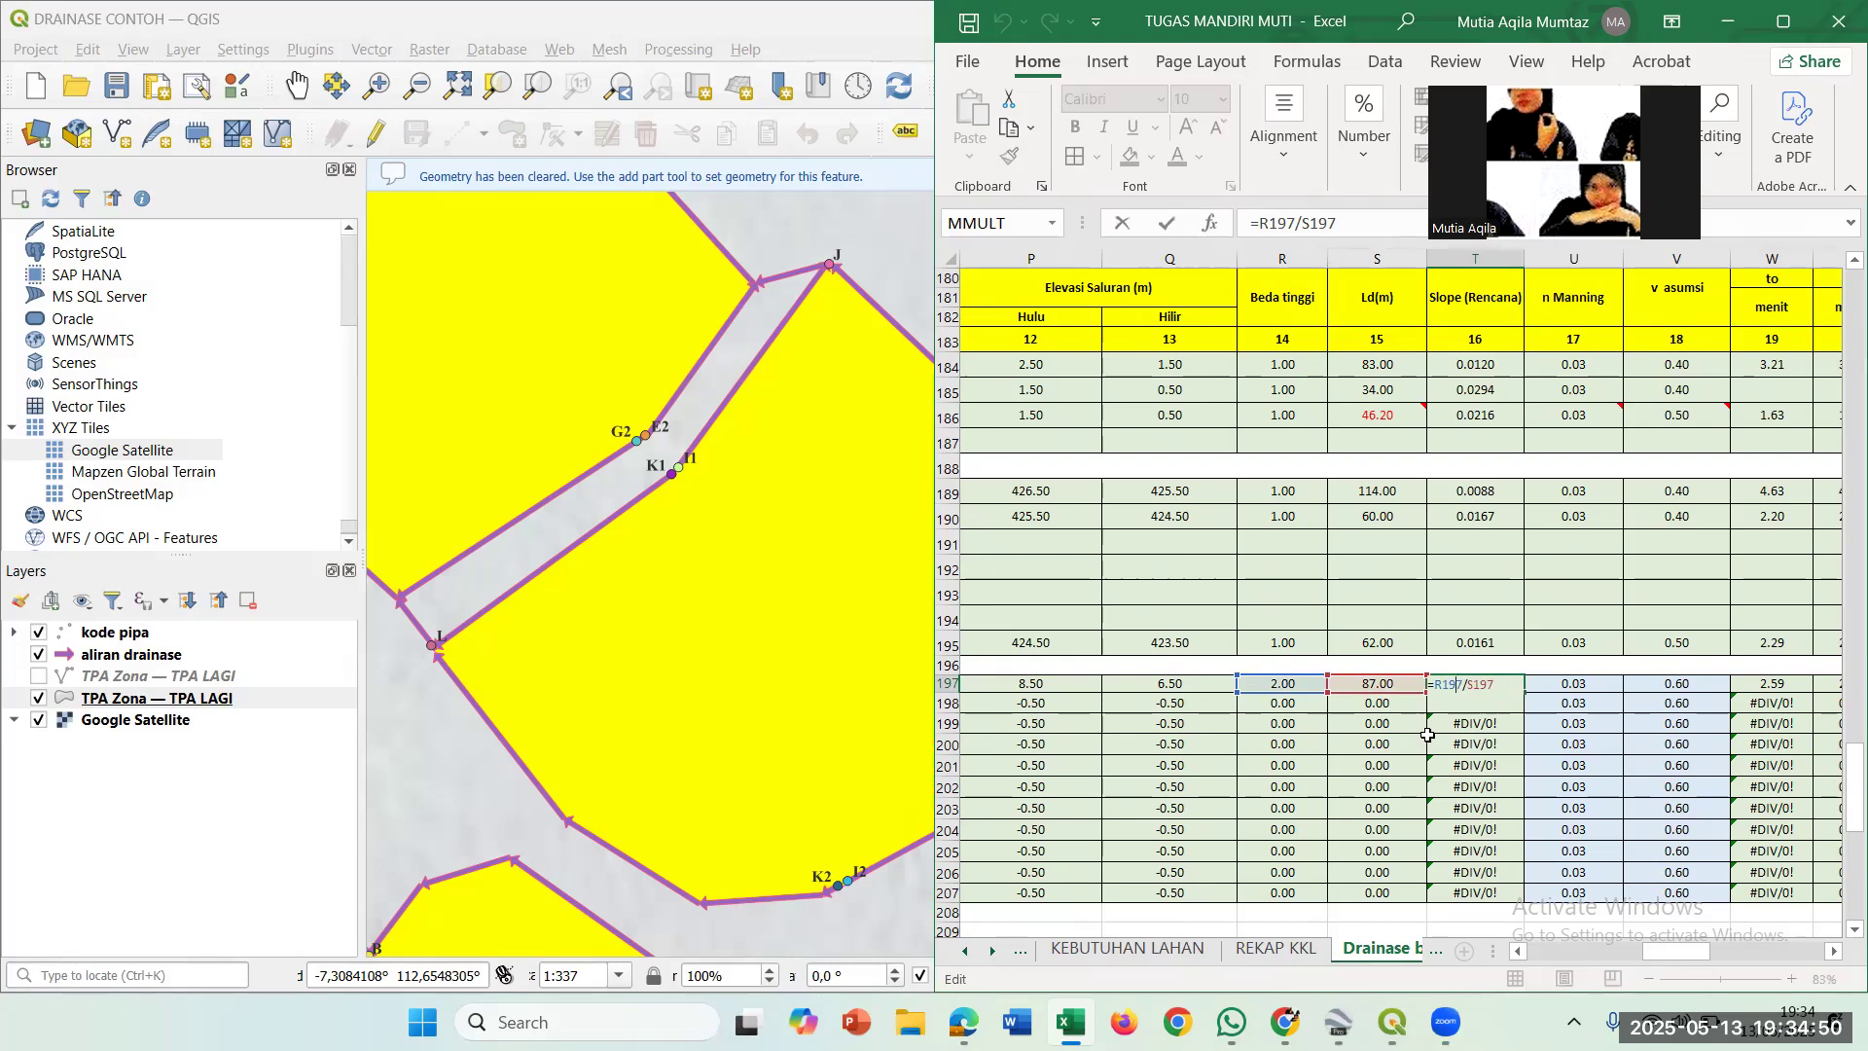
key("ctrl+Return")
Compare the two n Manning columns, numbers 10 and 17, and read the comment in column 17.
scroll(1476, 741, "right", 2)
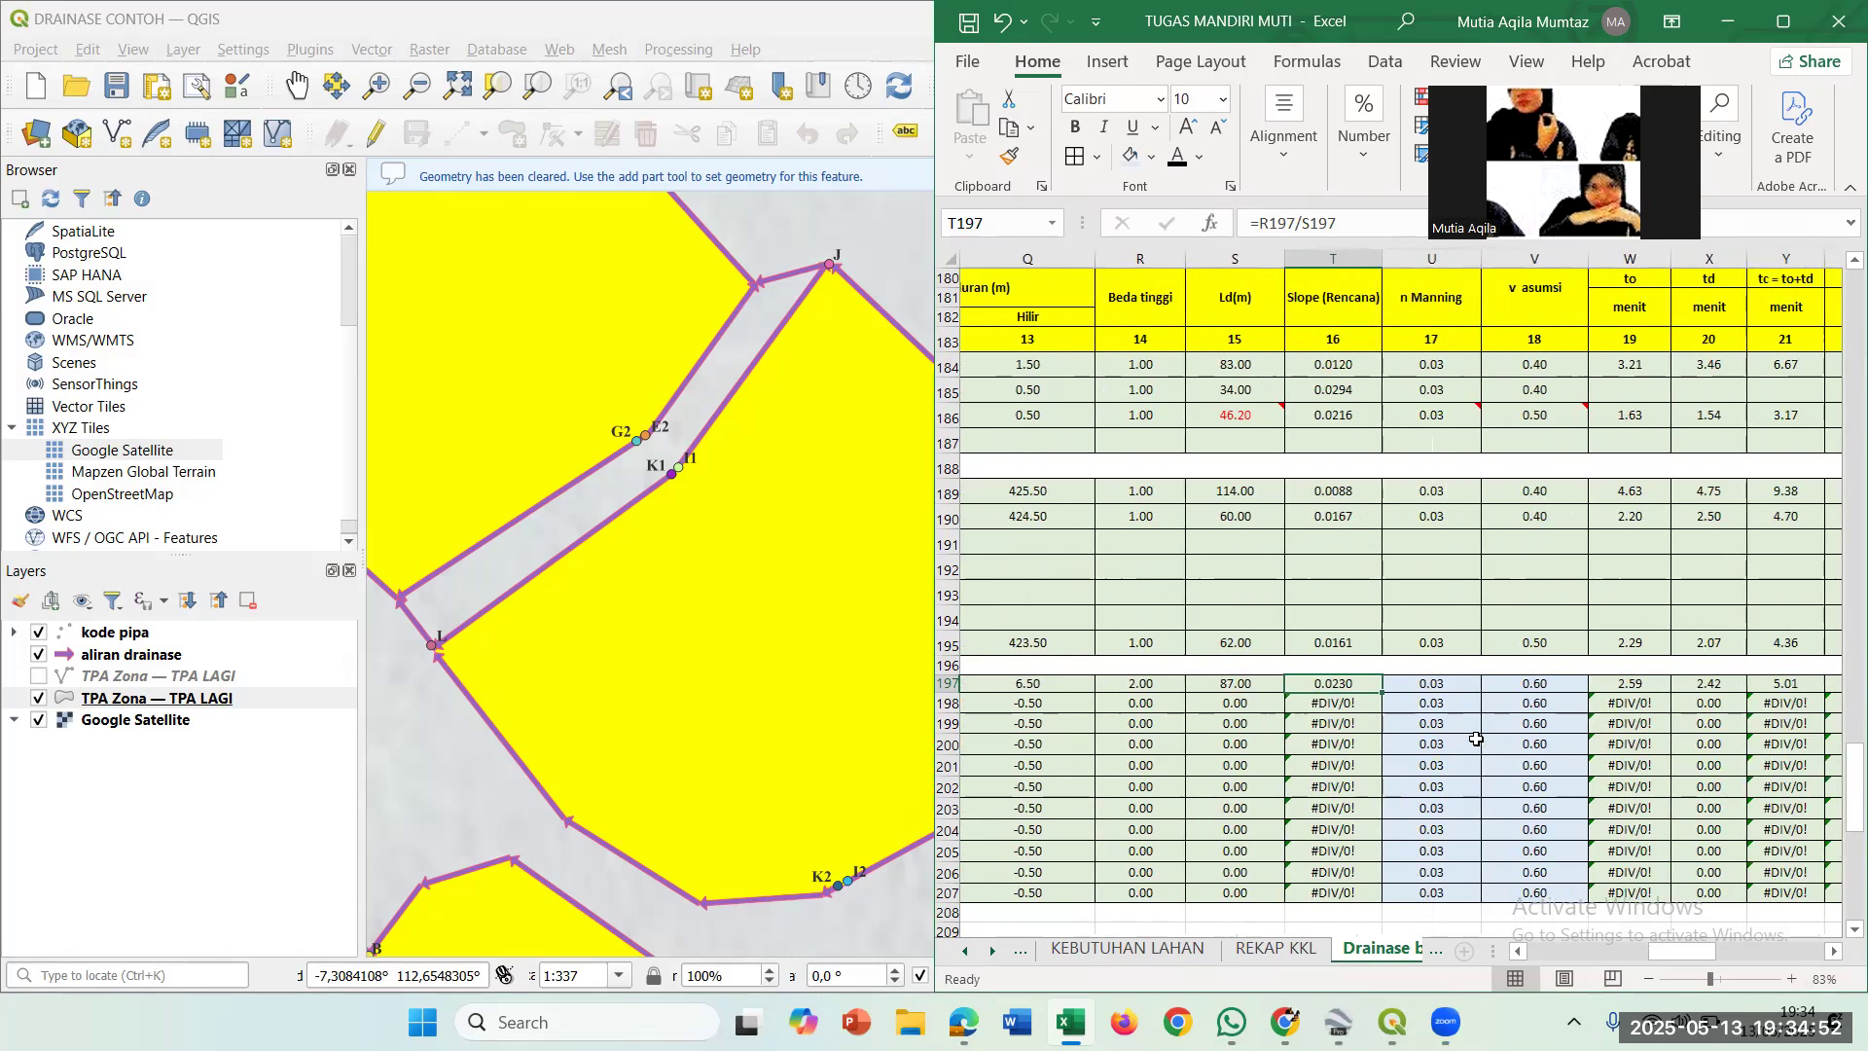
scroll(1197, 799, "left", 3)
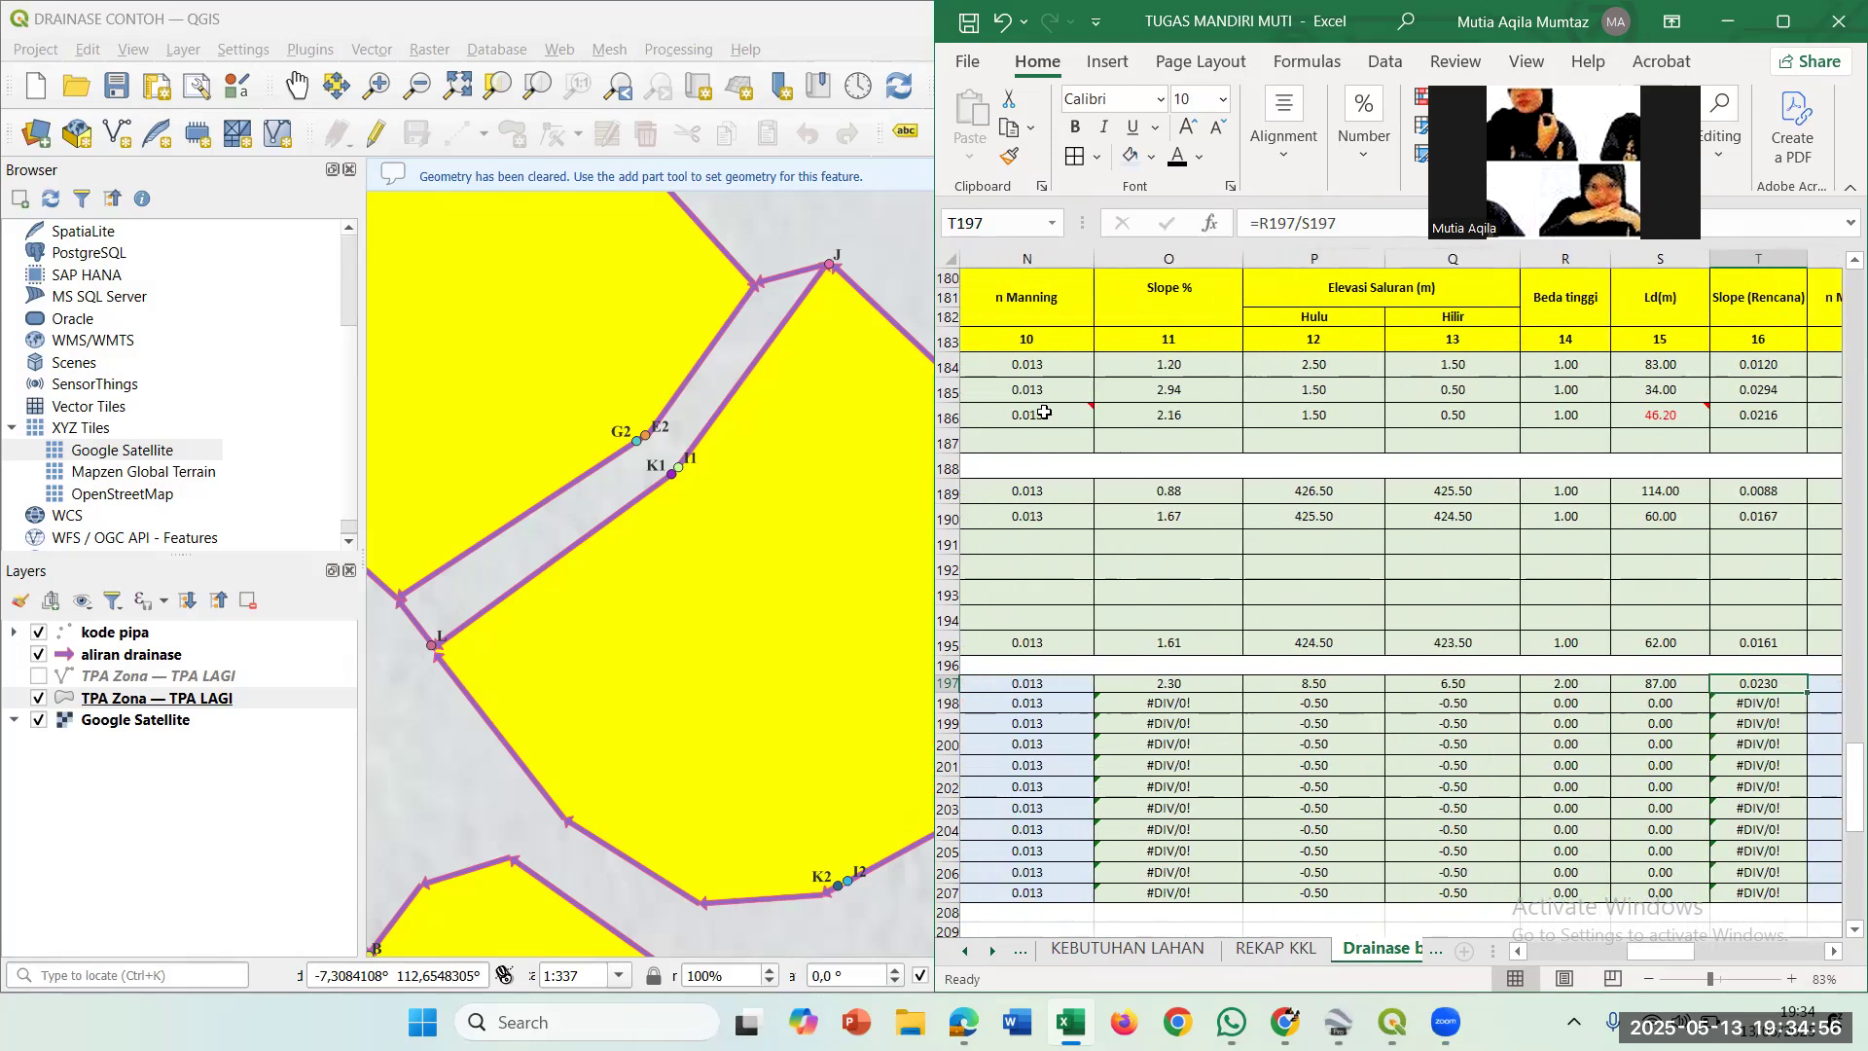
scroll(1040, 684, "left", 1)
scroll(1405, 721, "right", 3)
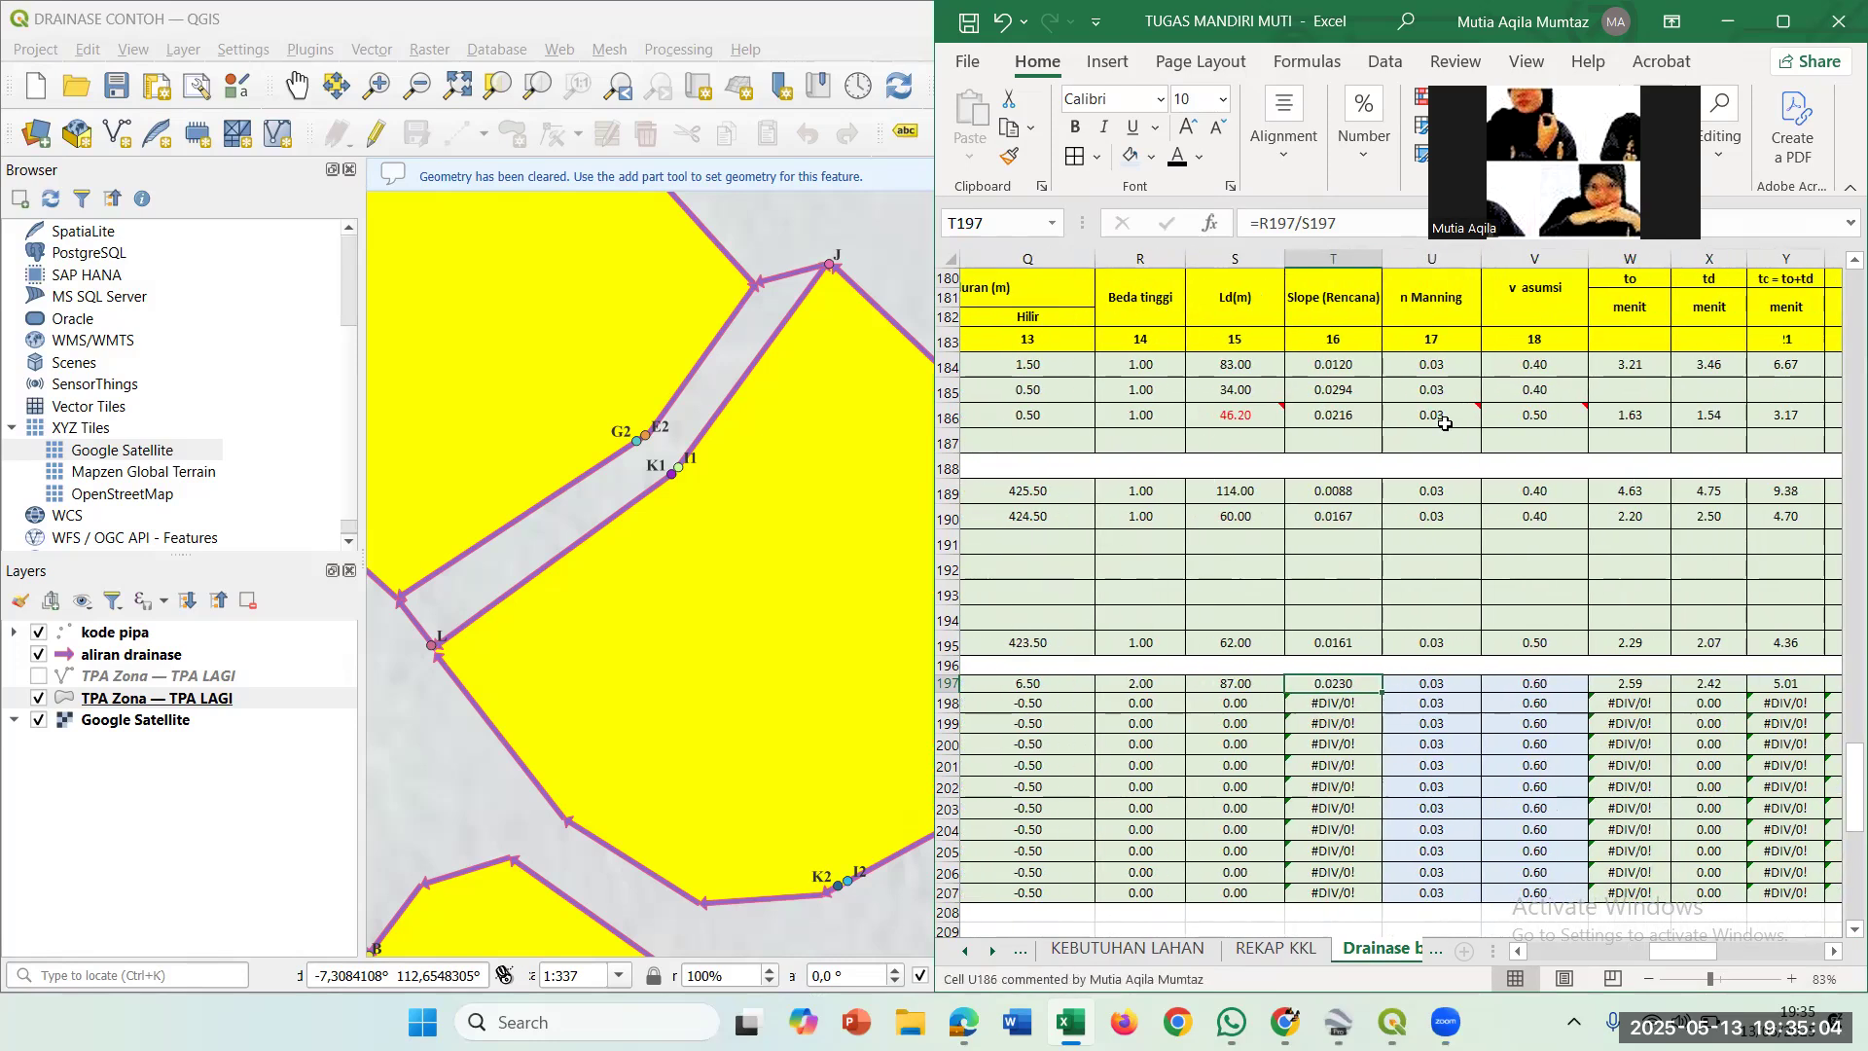
scroll(1311, 612, "left", 2)
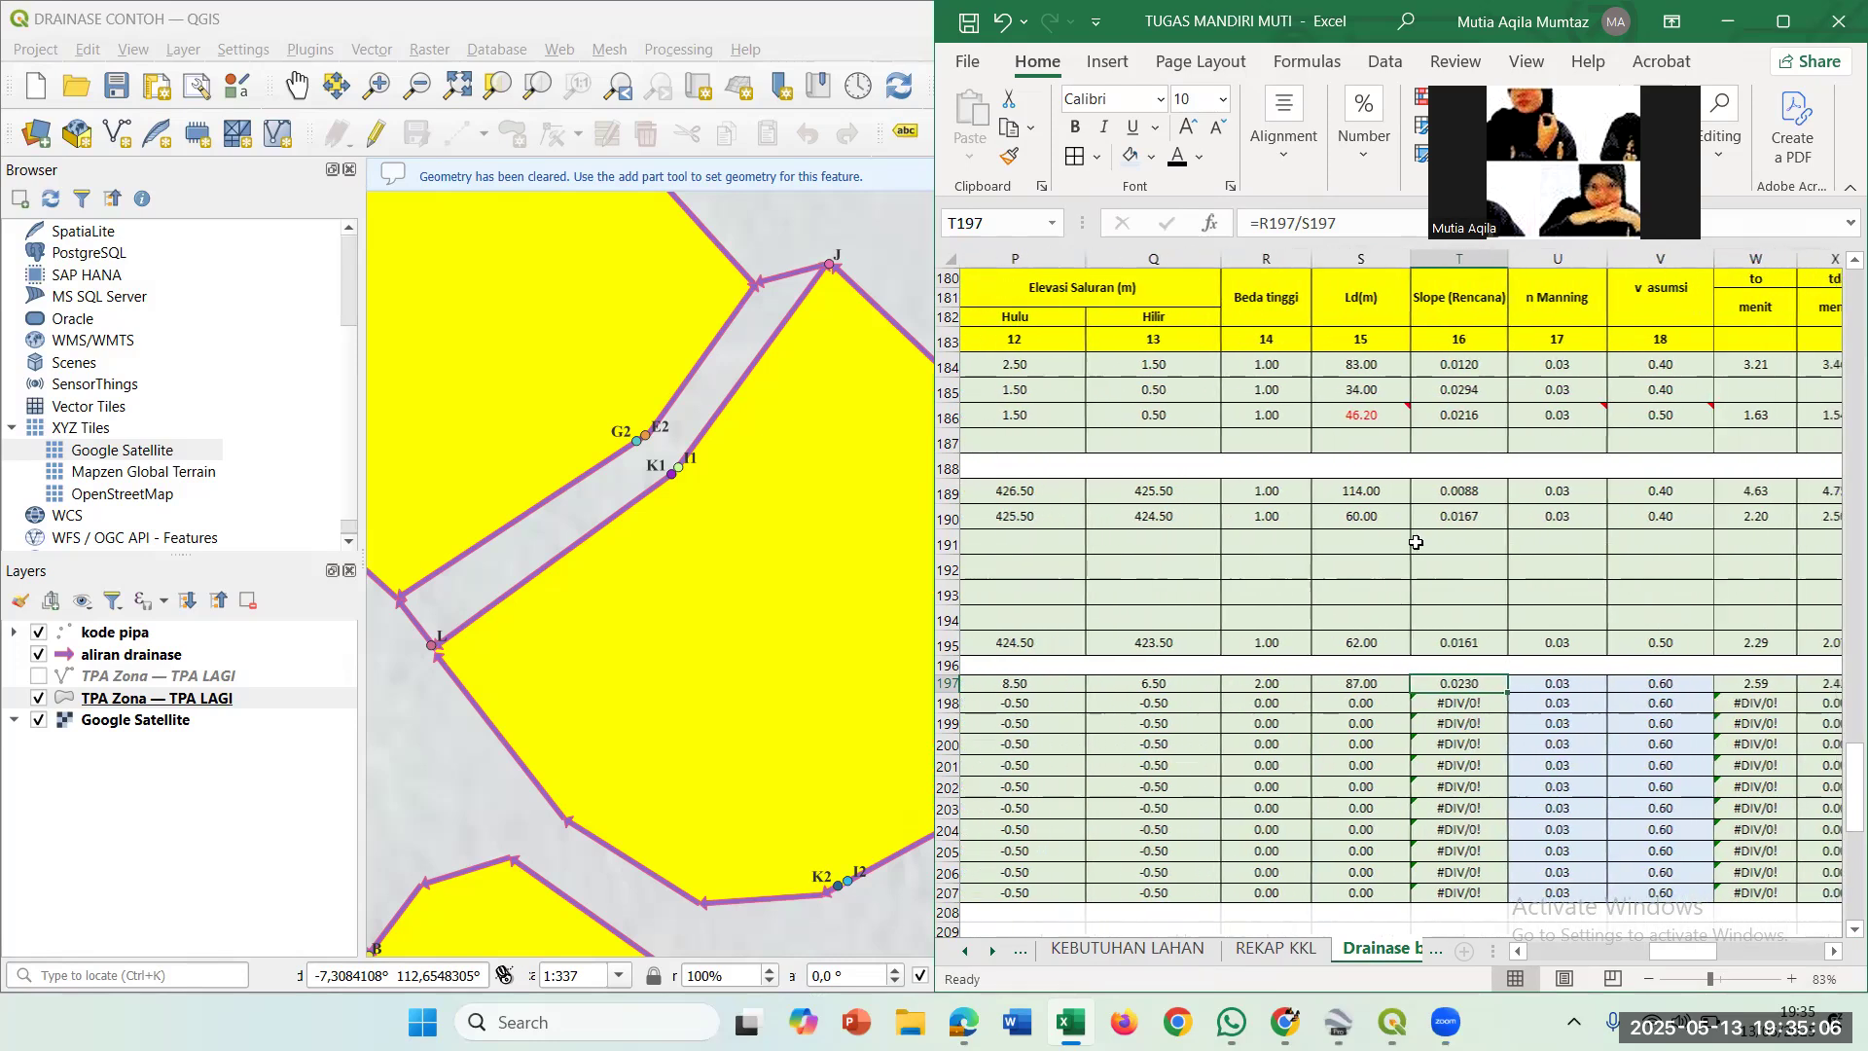
mouse_move(1587, 418)
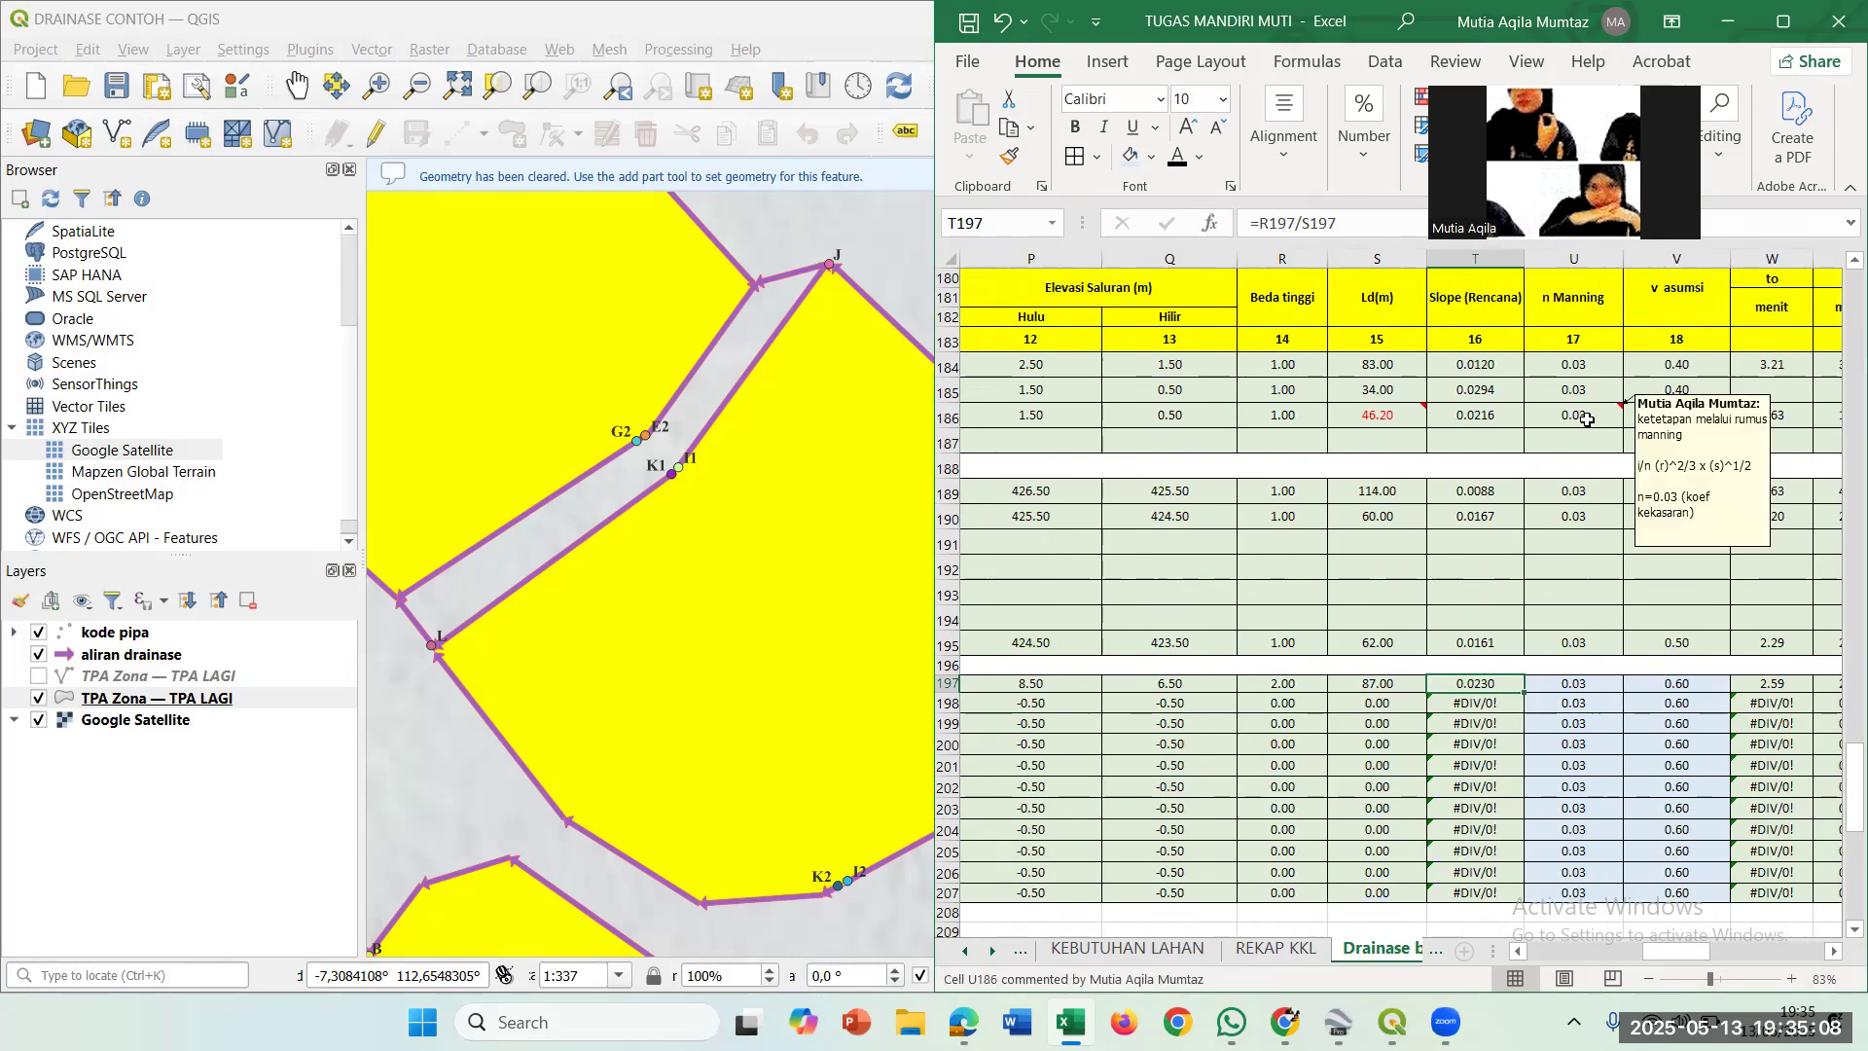
Check the column 10 n Manning value of the pipe from I to J, and return to the comment in column 17.
scroll(1328, 688, "left", 3)
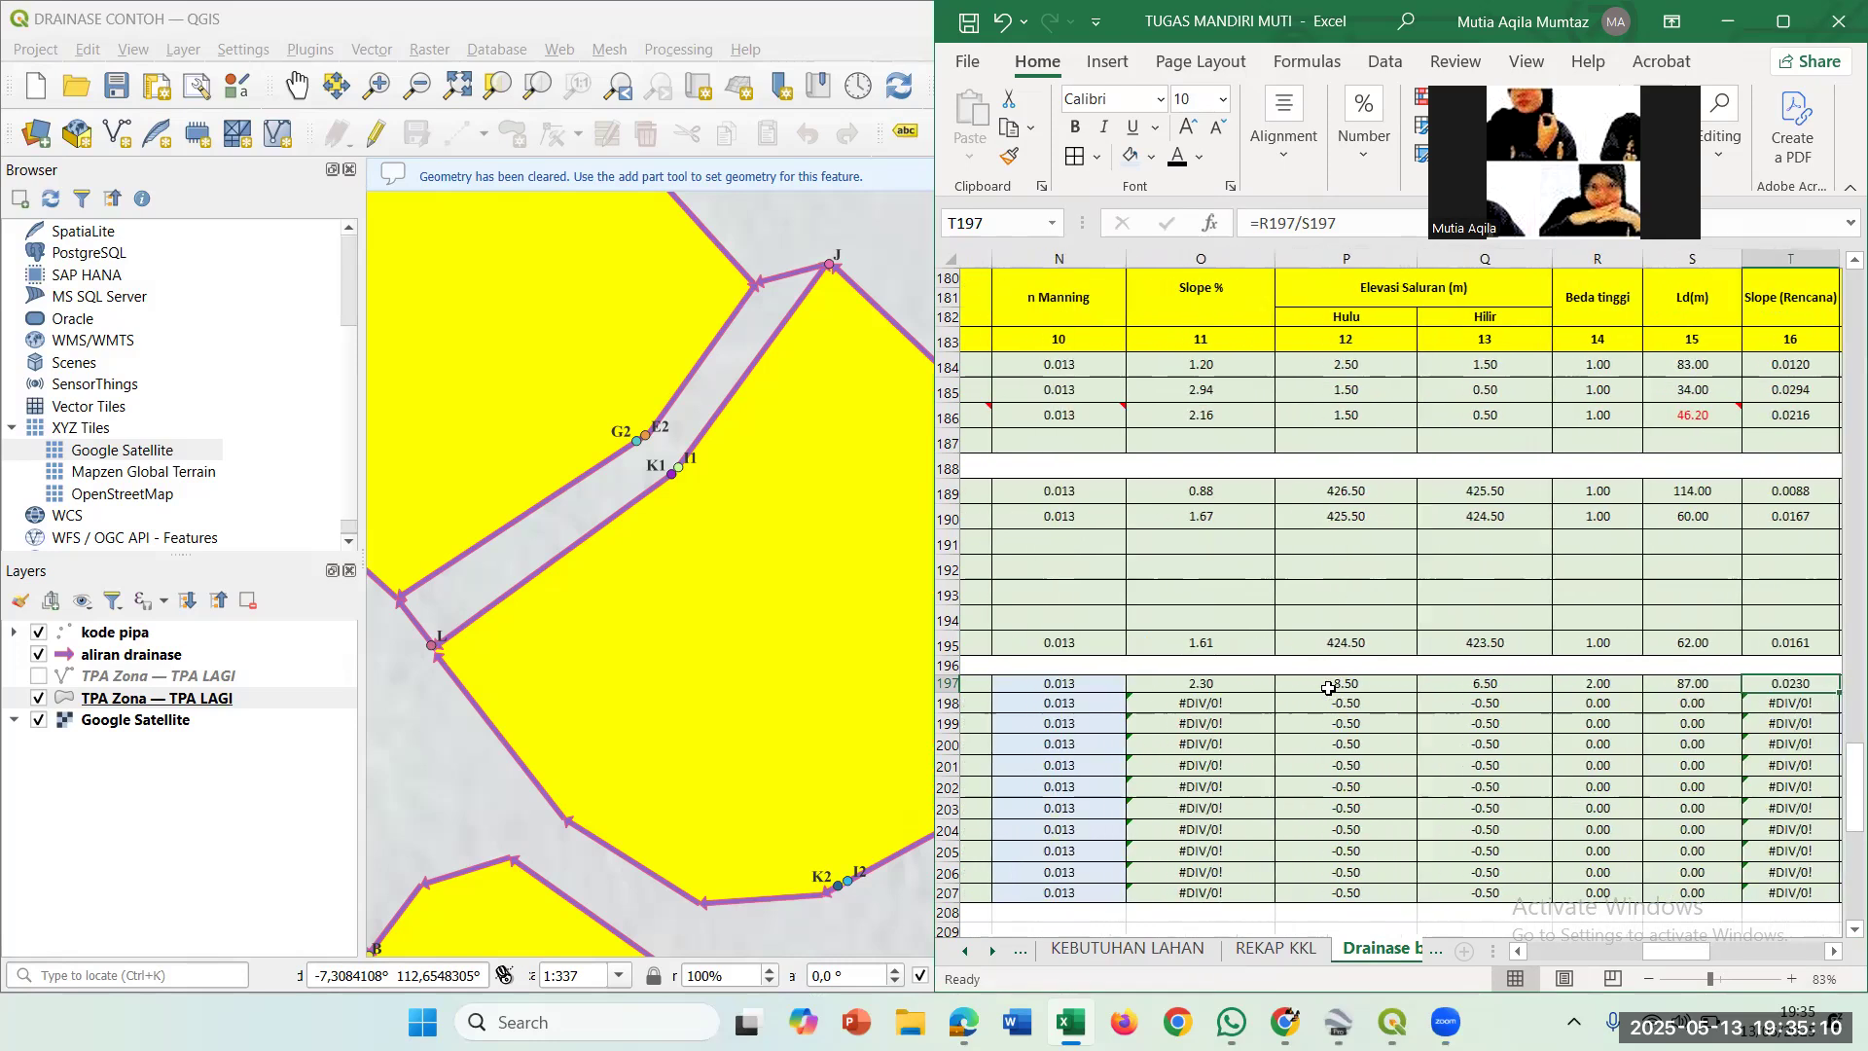
scroll(1328, 688, "left", 1)
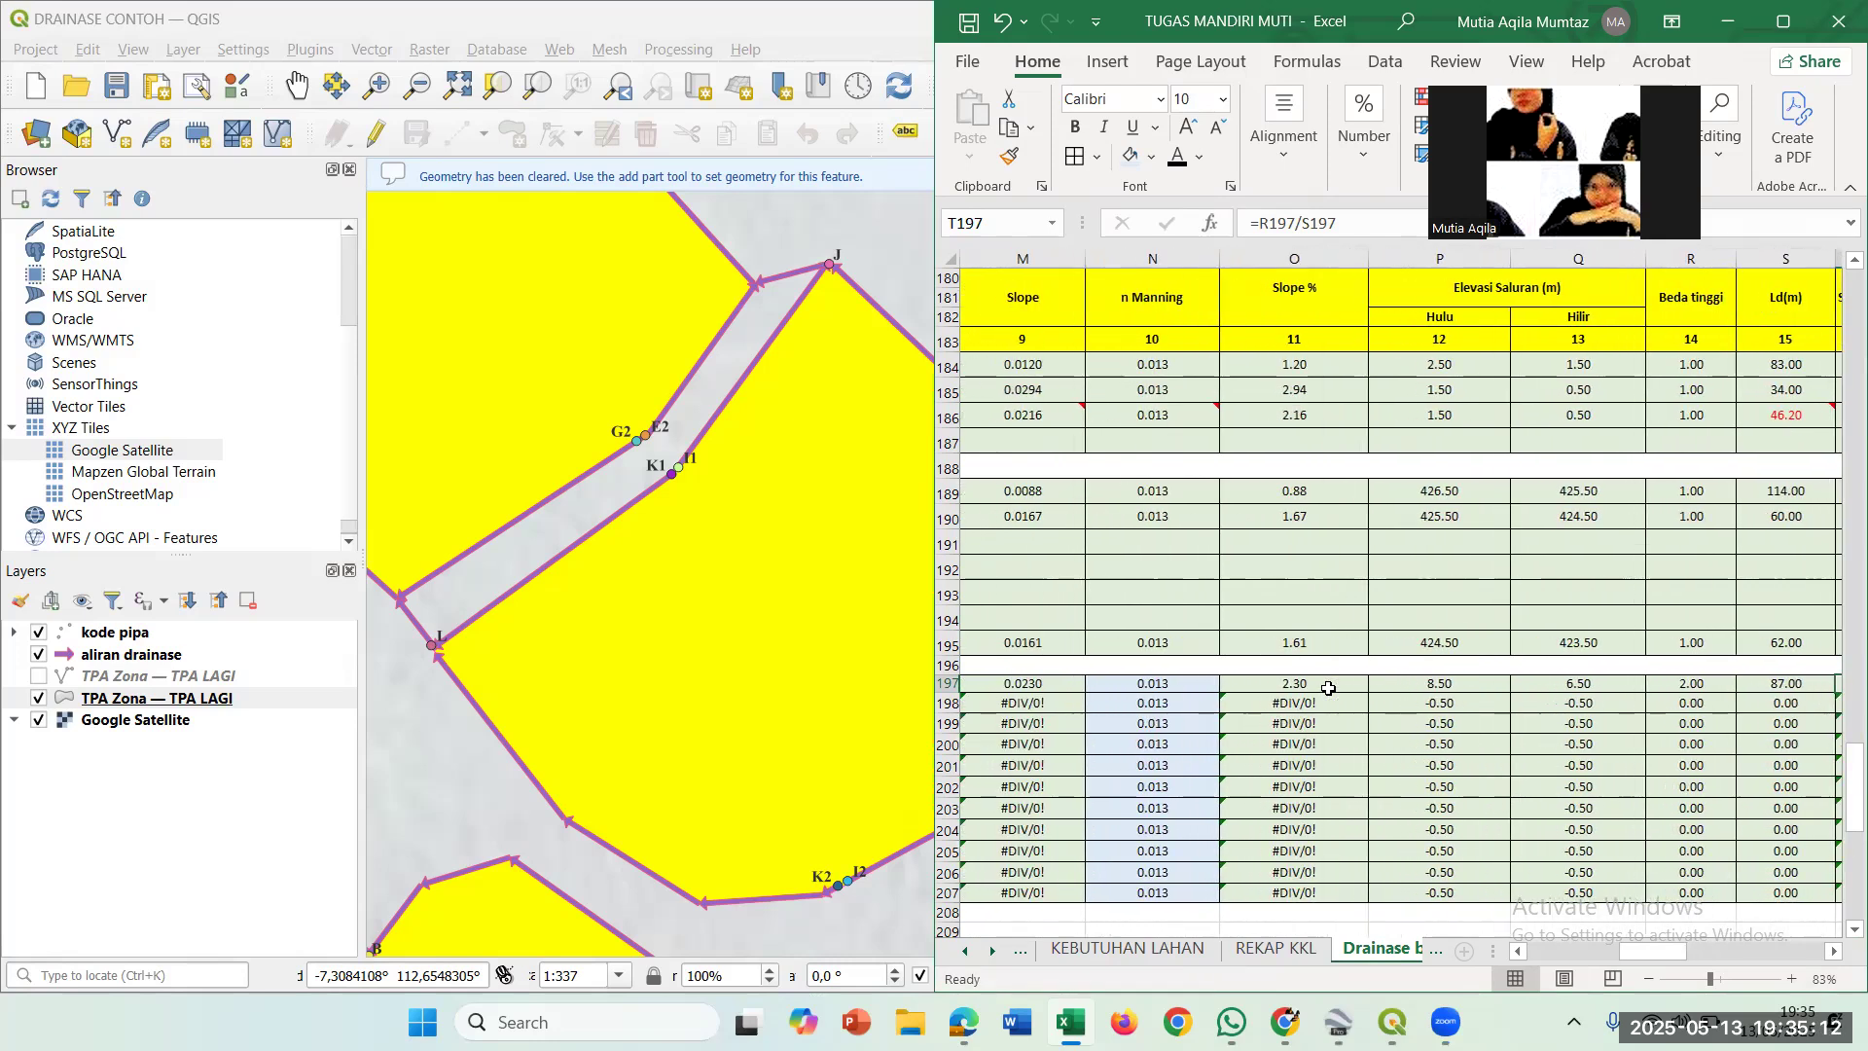
left_click(1169, 686)
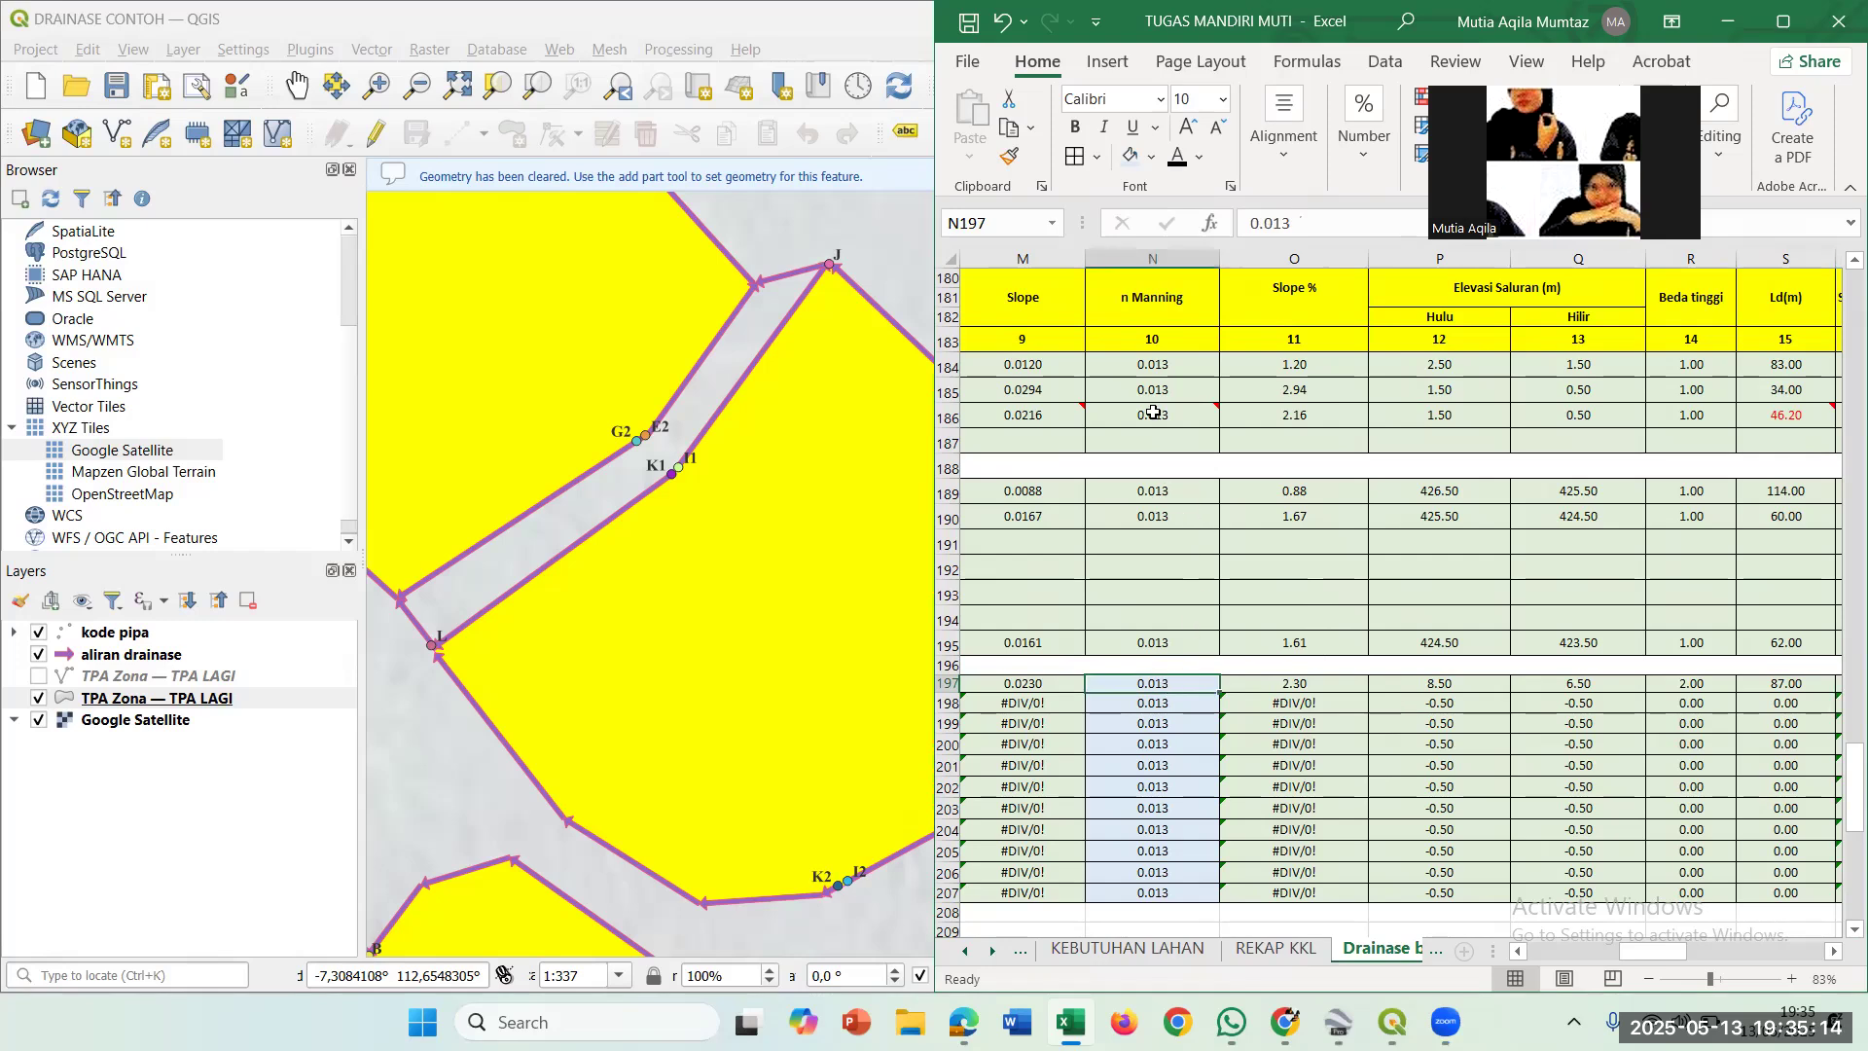
key("Return")
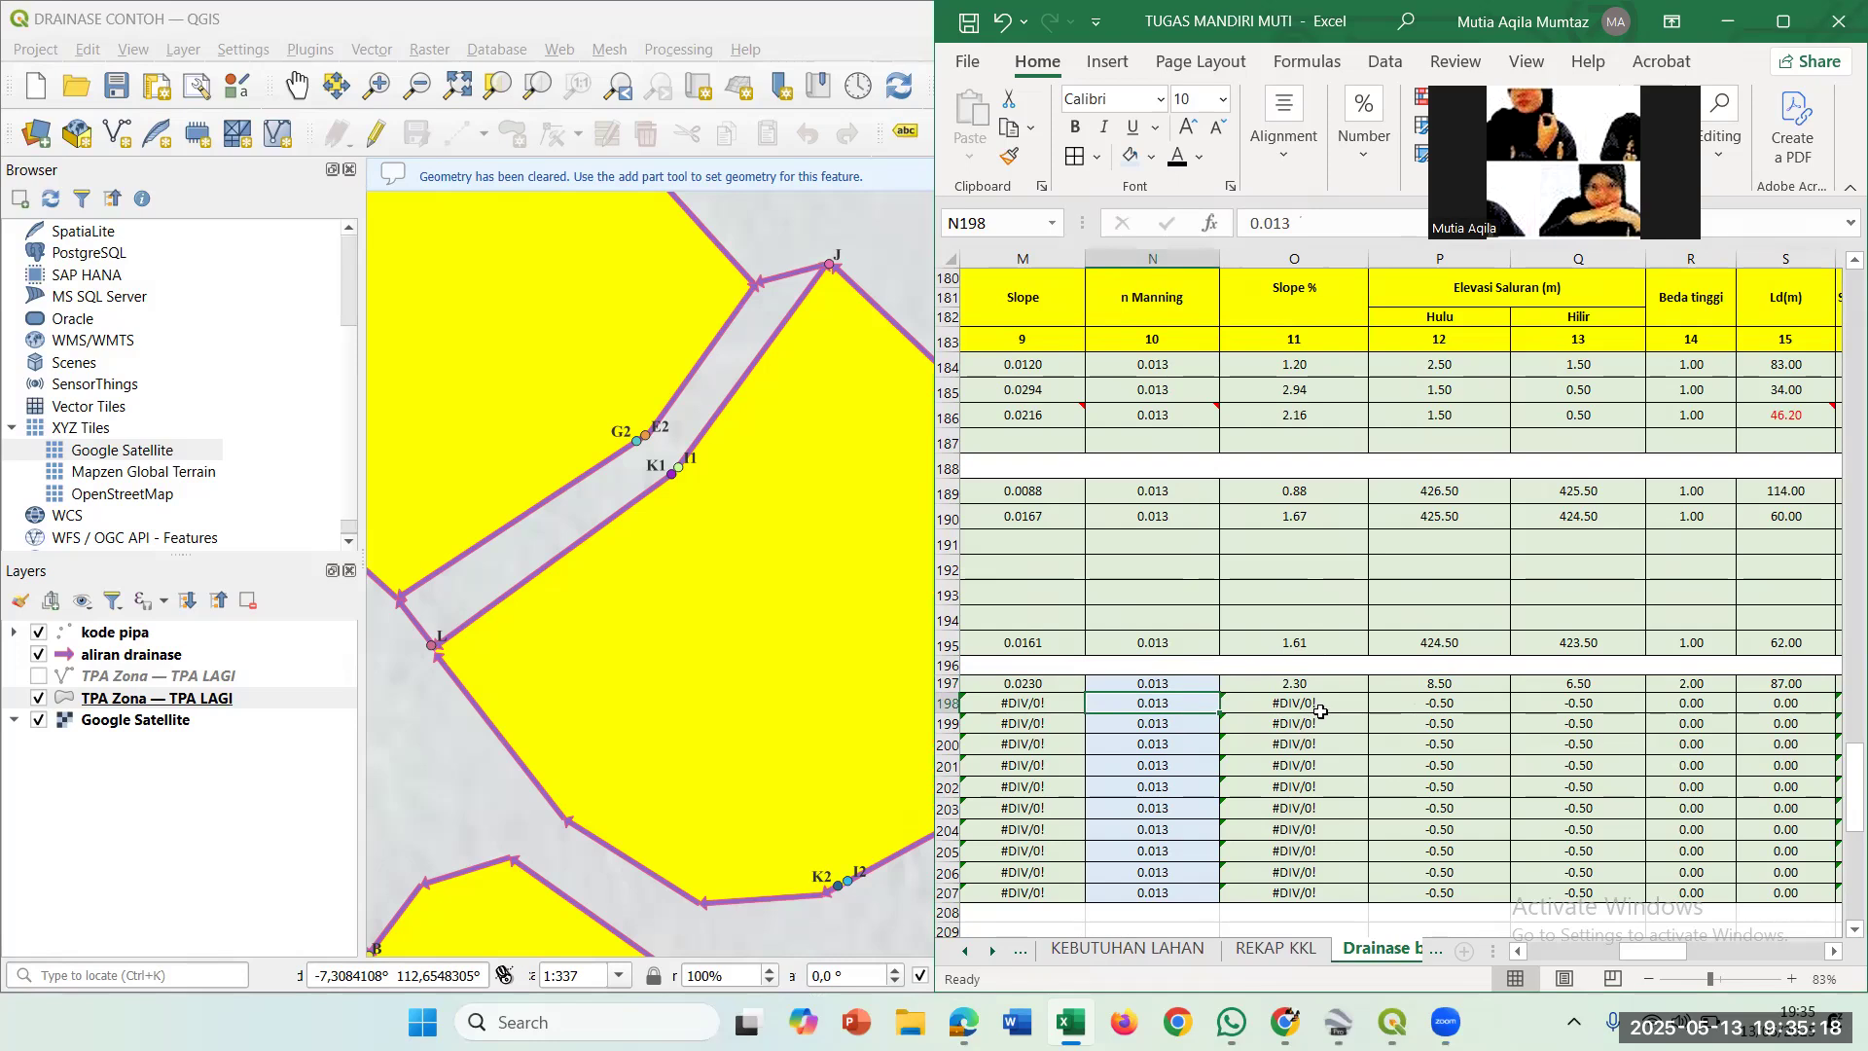
scroll(1363, 710, "right", 5)
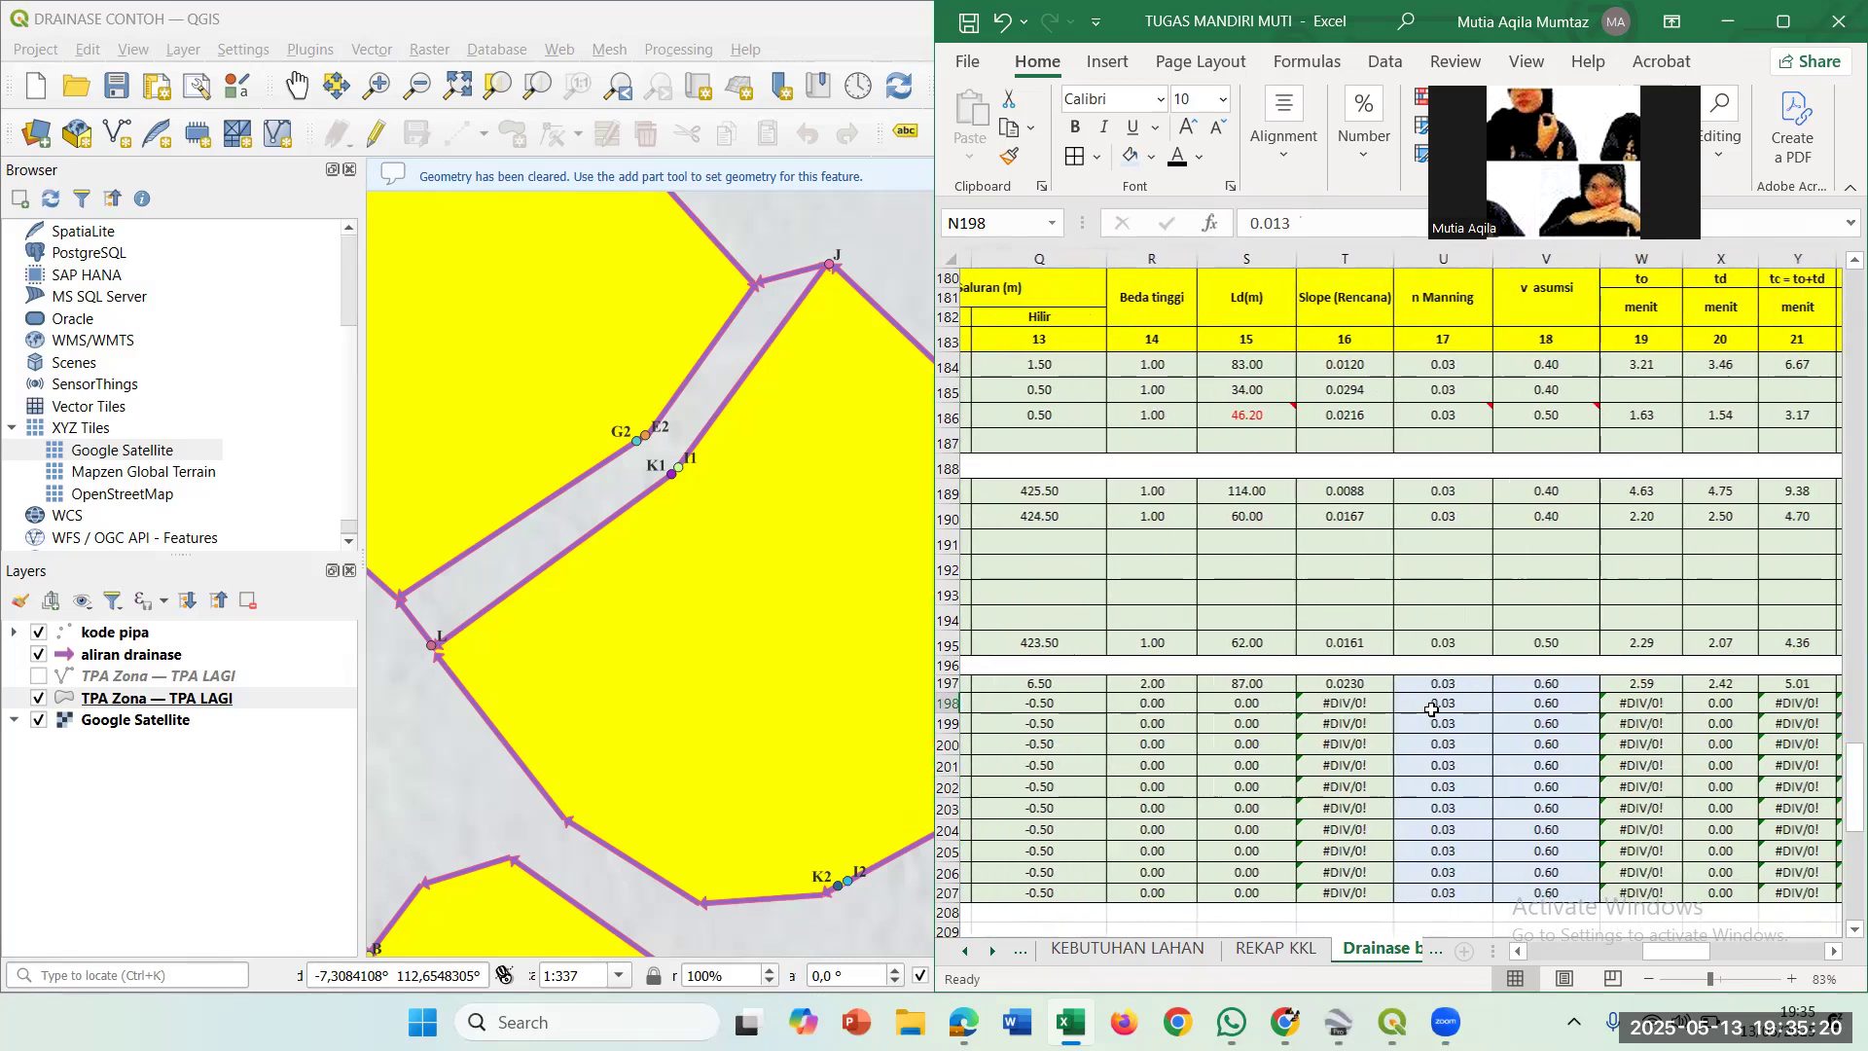
mouse_move(1441, 422)
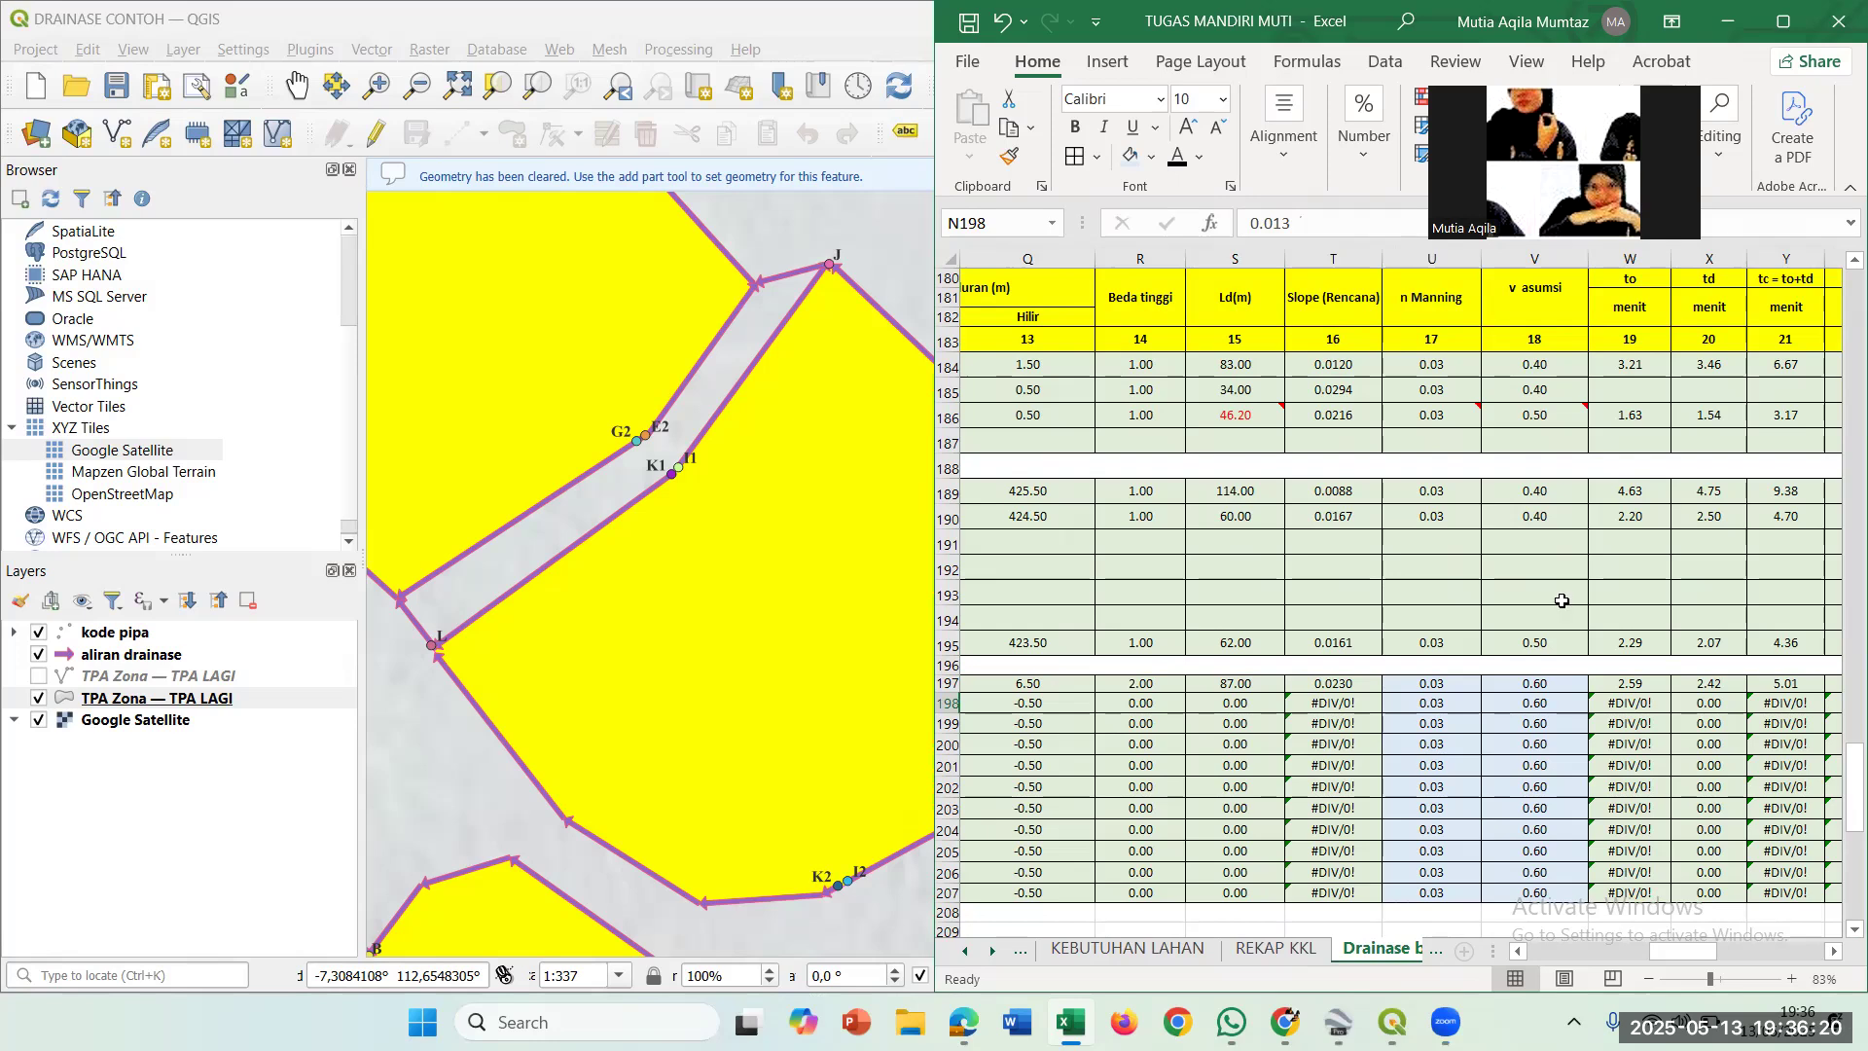
Read the comment in the v asumsi column and review the Waktu Pengaliran columns up to Total C.A.
scroll(1574, 528, "right", 1)
scroll(1573, 529, "left", 1)
scroll(1574, 528, "left", 1)
mouse_move(1569, 418)
scroll(1606, 754, "right", 1)
scroll(1606, 754, "up", 1)
scroll(1605, 754, "up", 1)
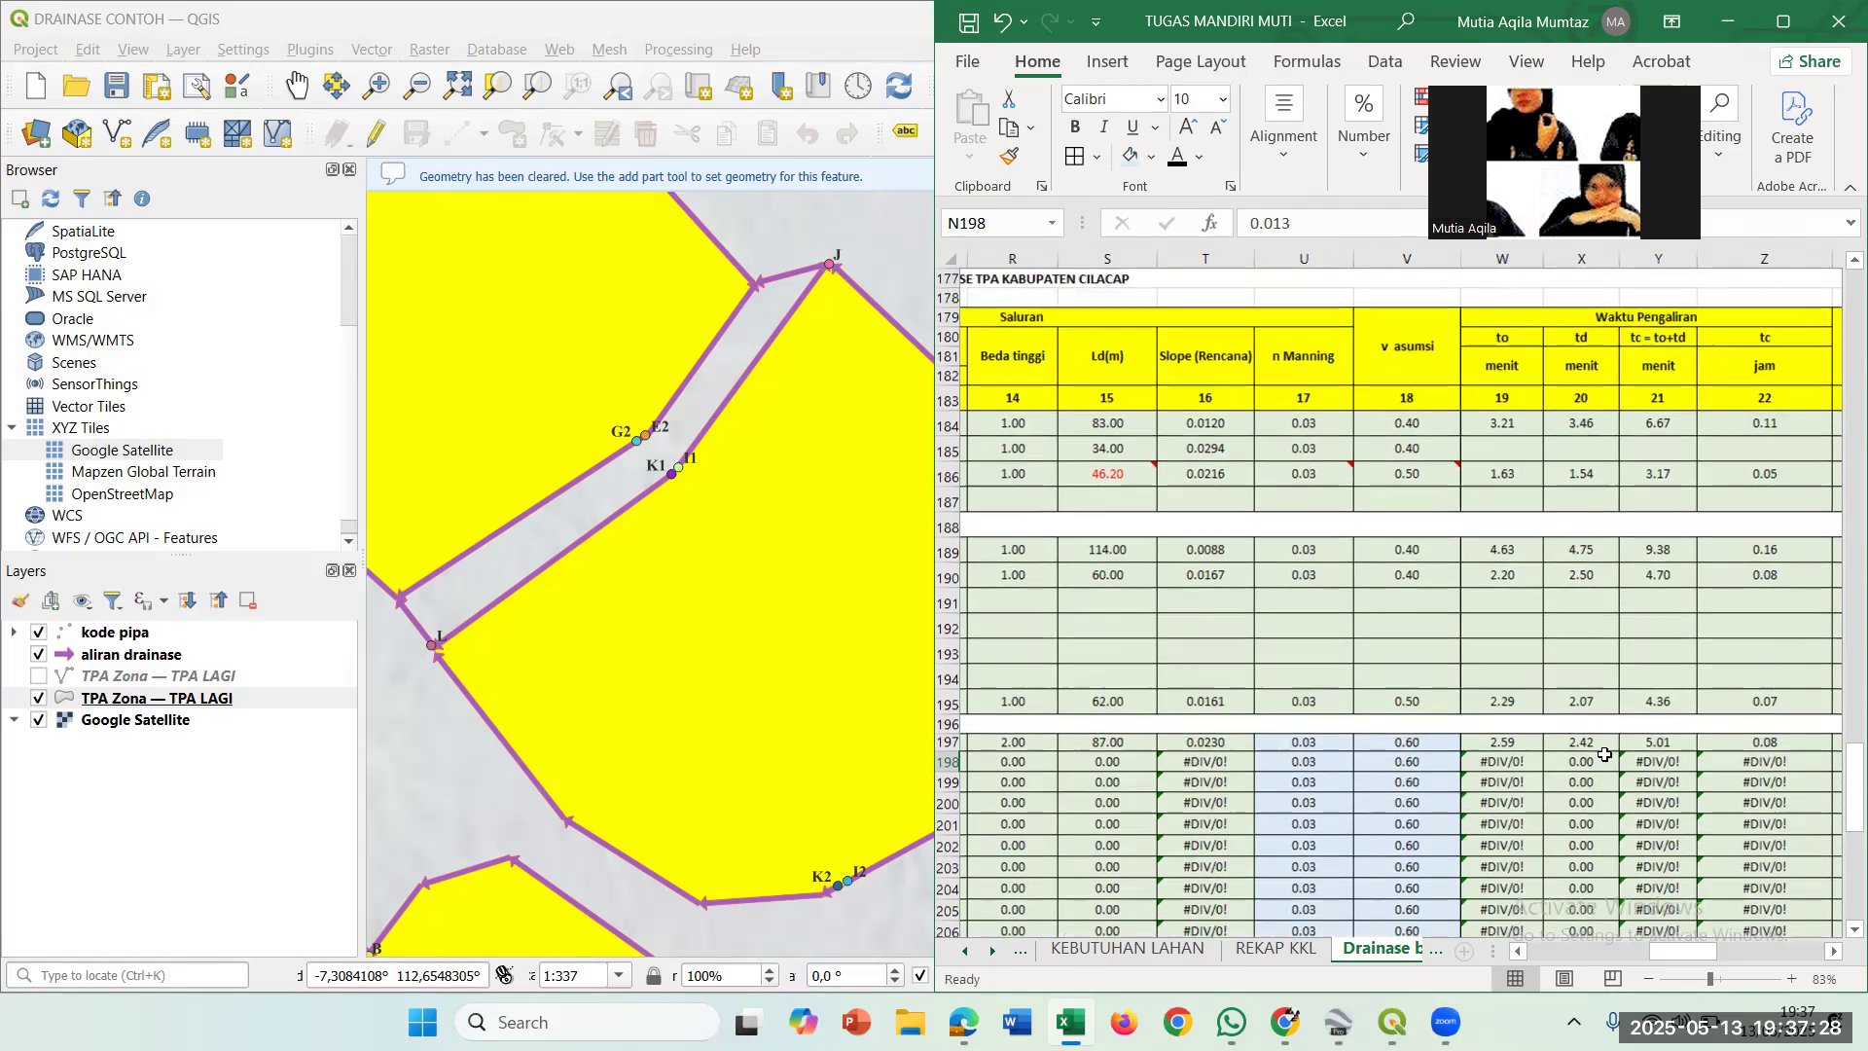
scroll(1606, 754, "right", 1)
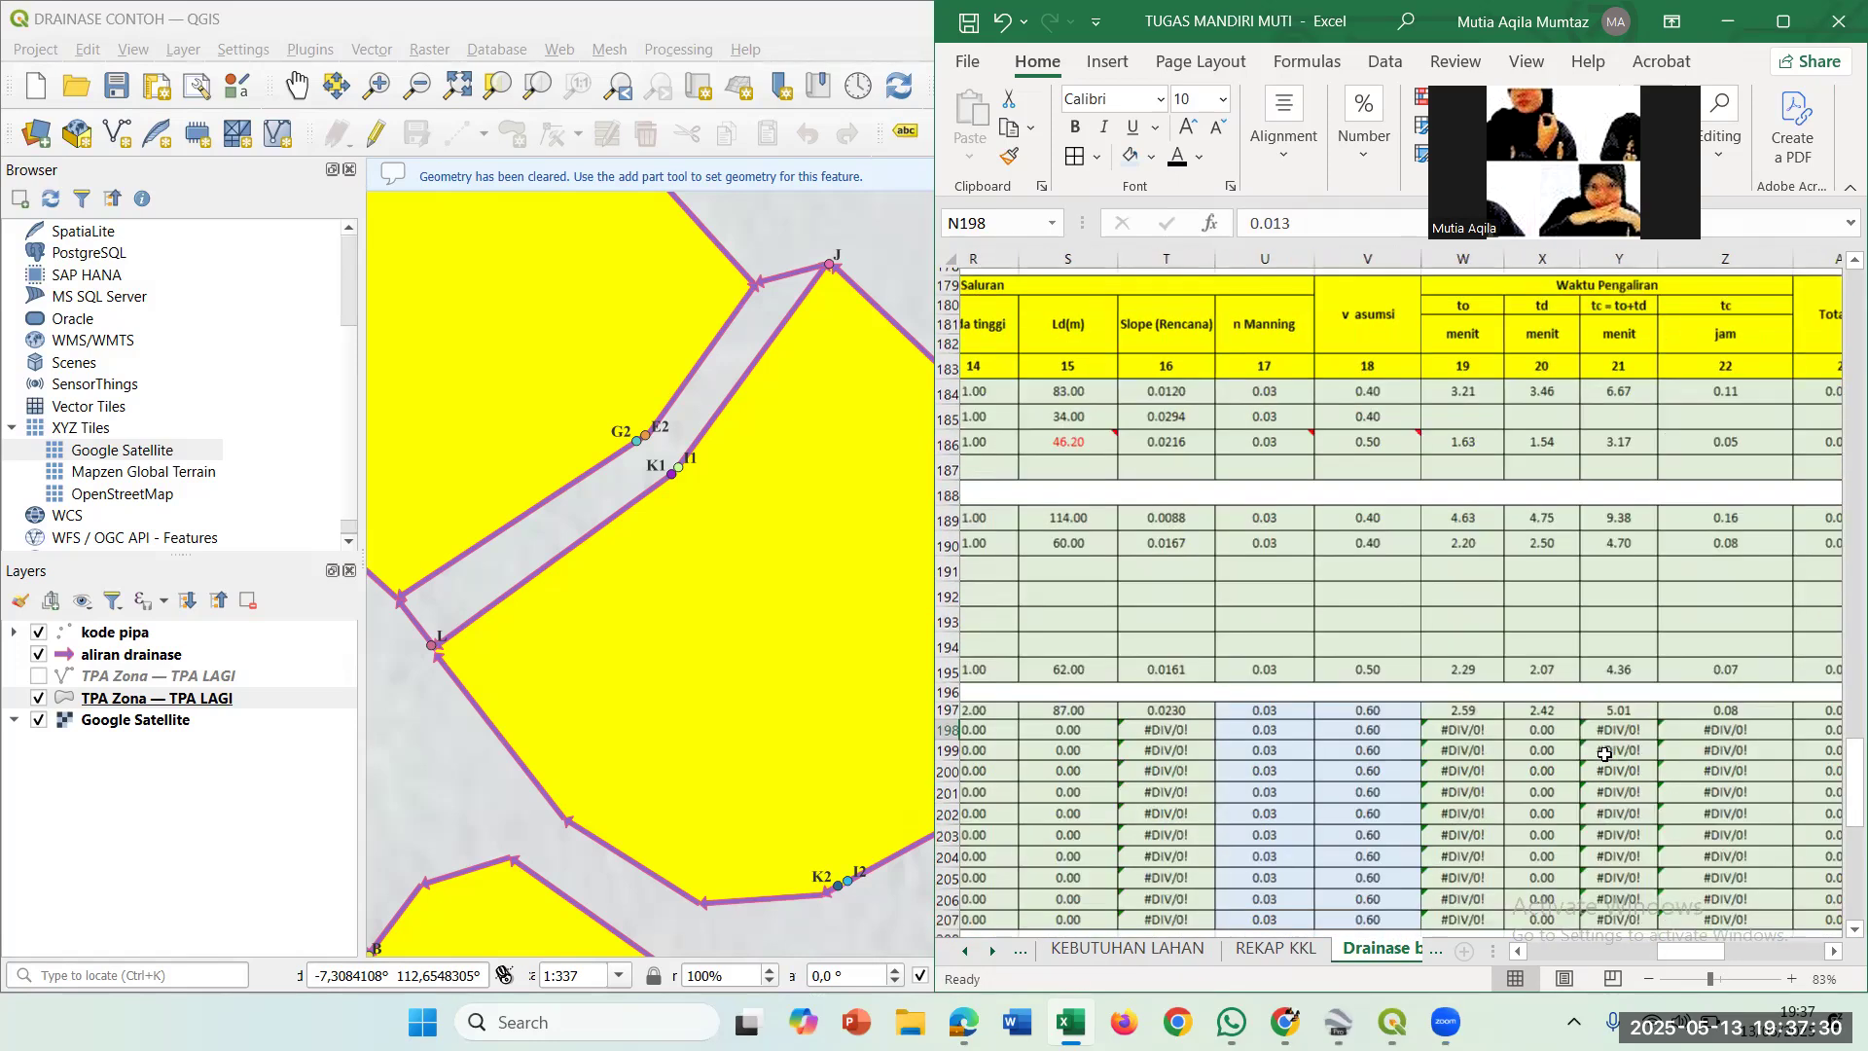
scroll(1606, 755, "right", 1)
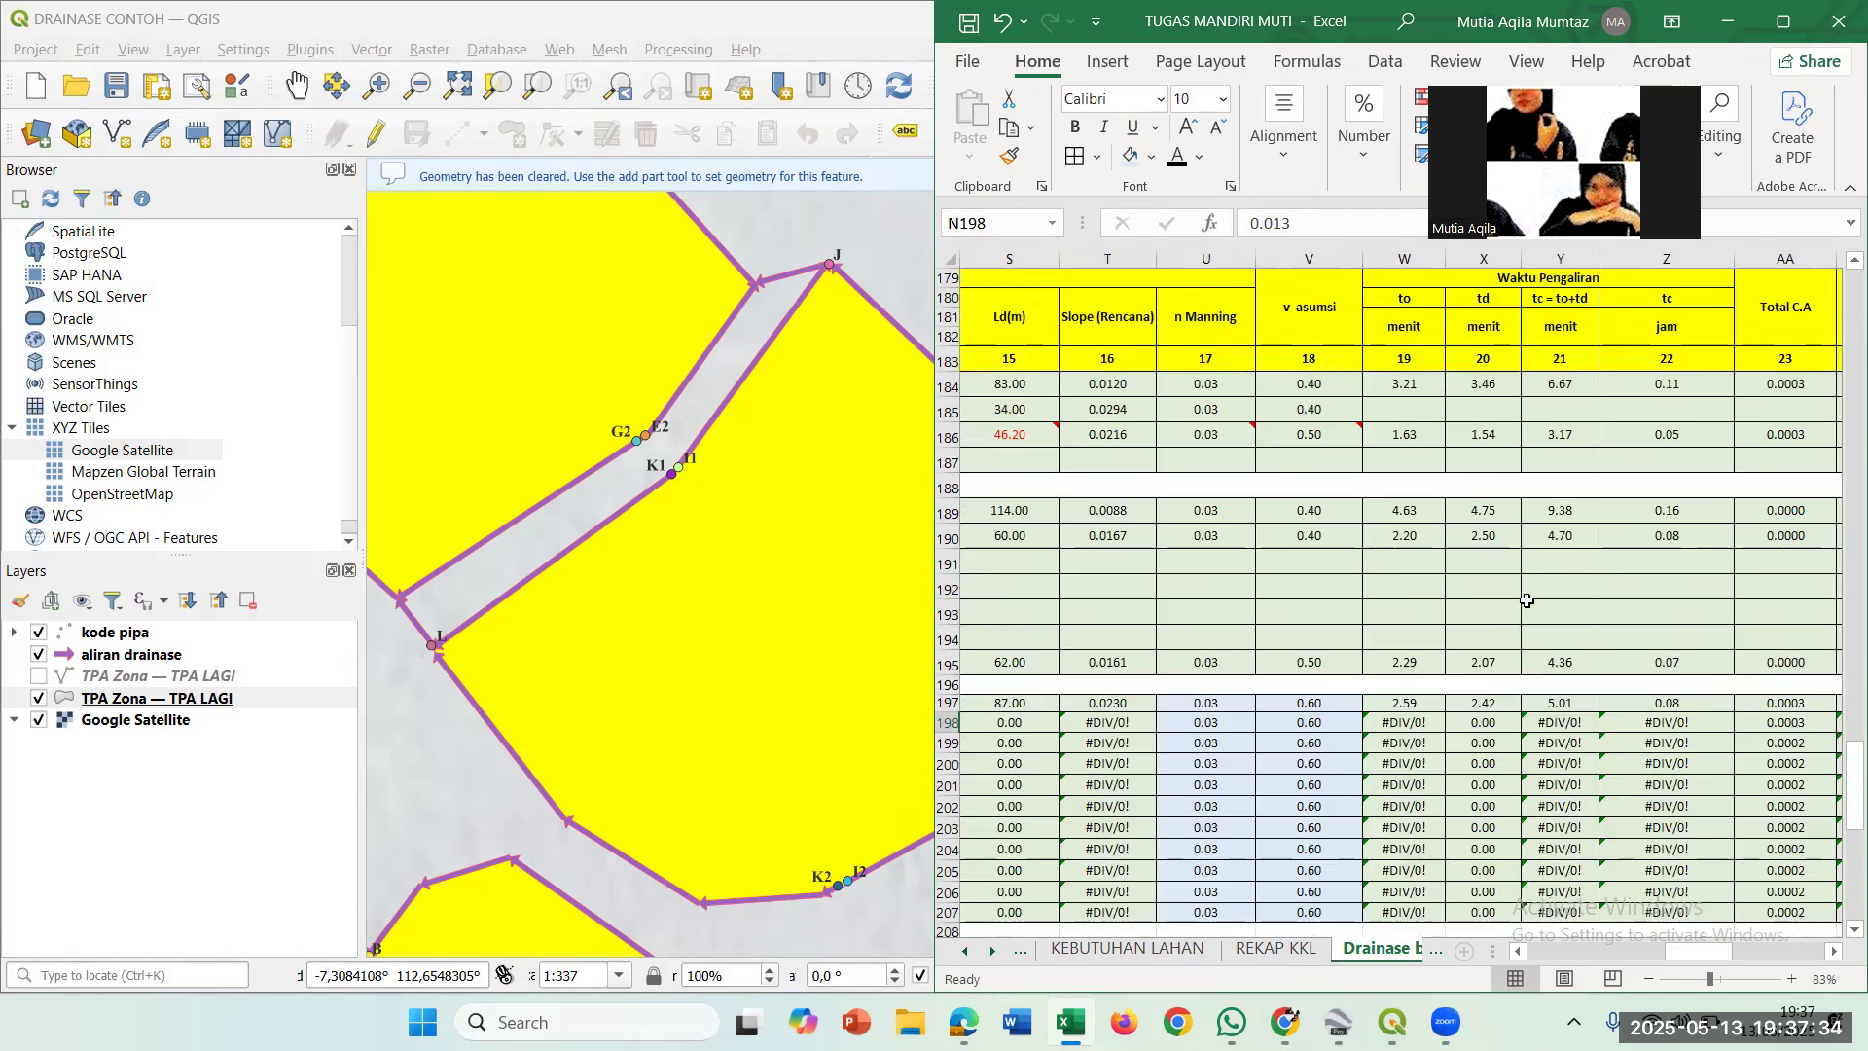
Inspect the to formula of the pipe from I to J and the Lo and Slope cells it uses.
double_click(1390, 706)
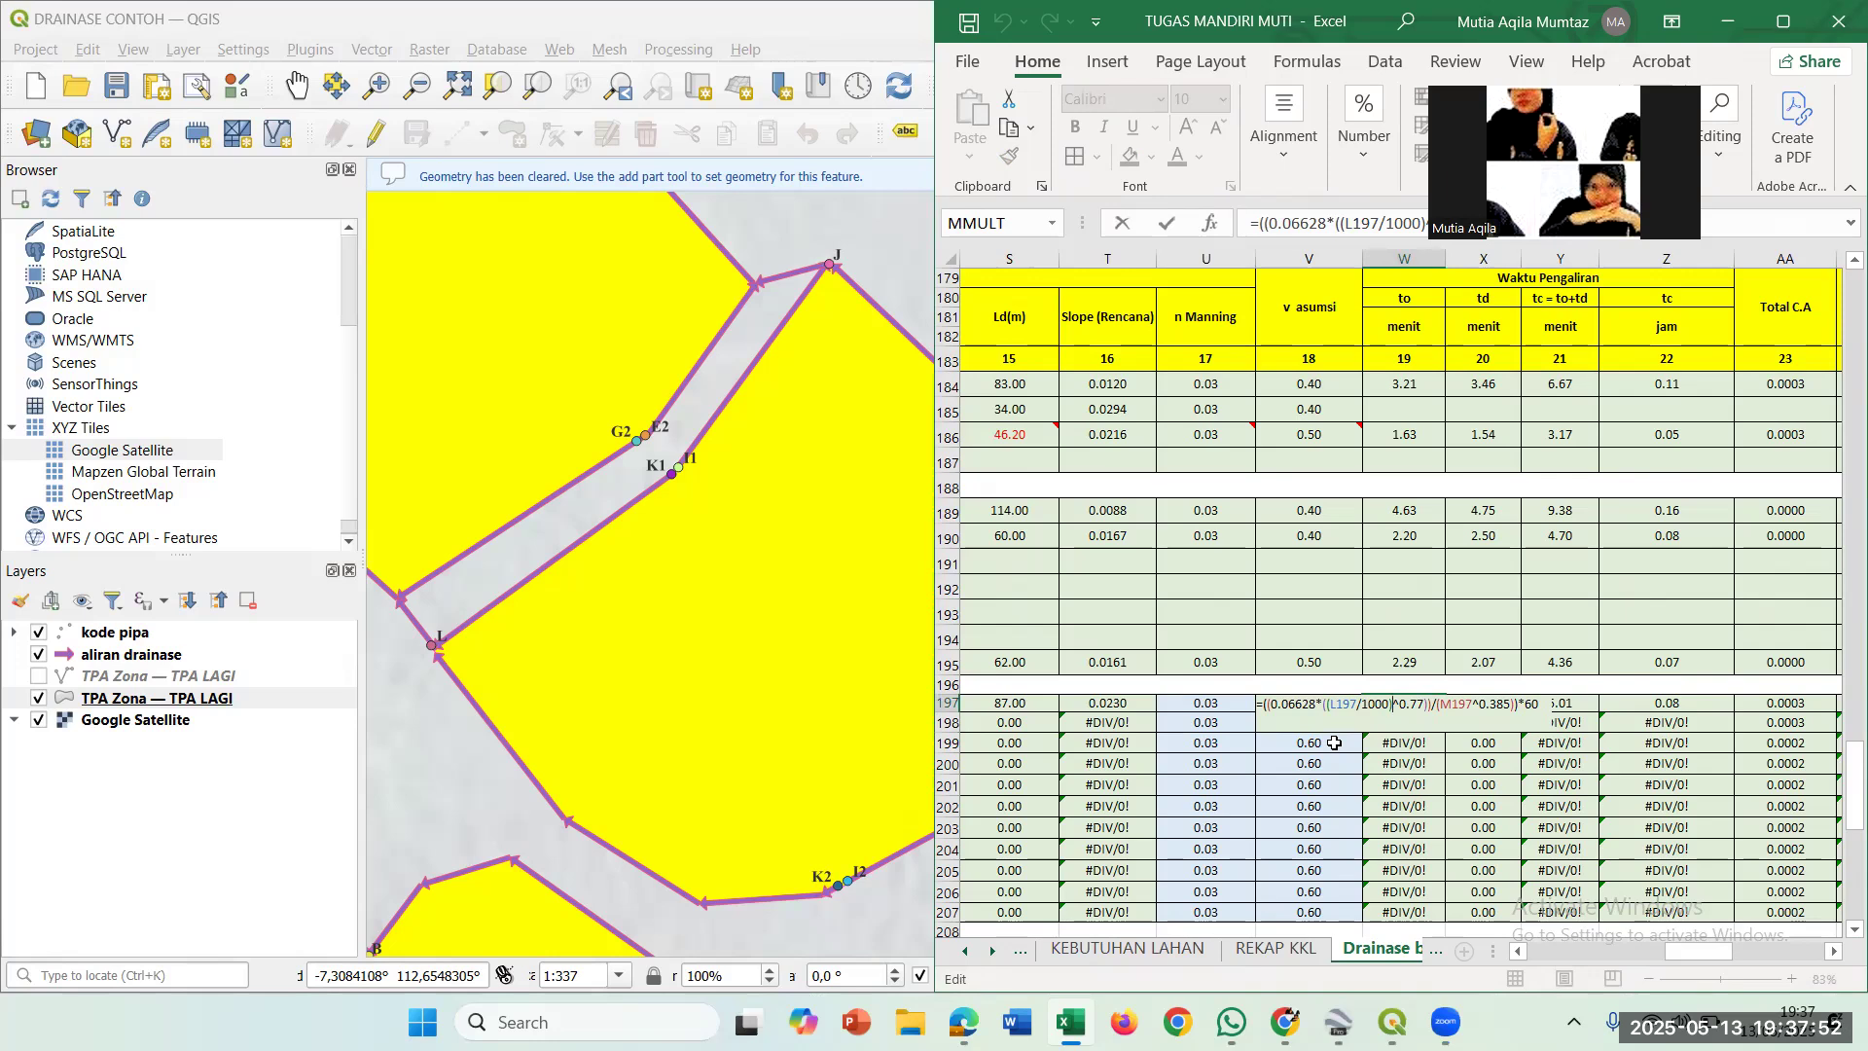
scroll(1334, 742, "left", 5)
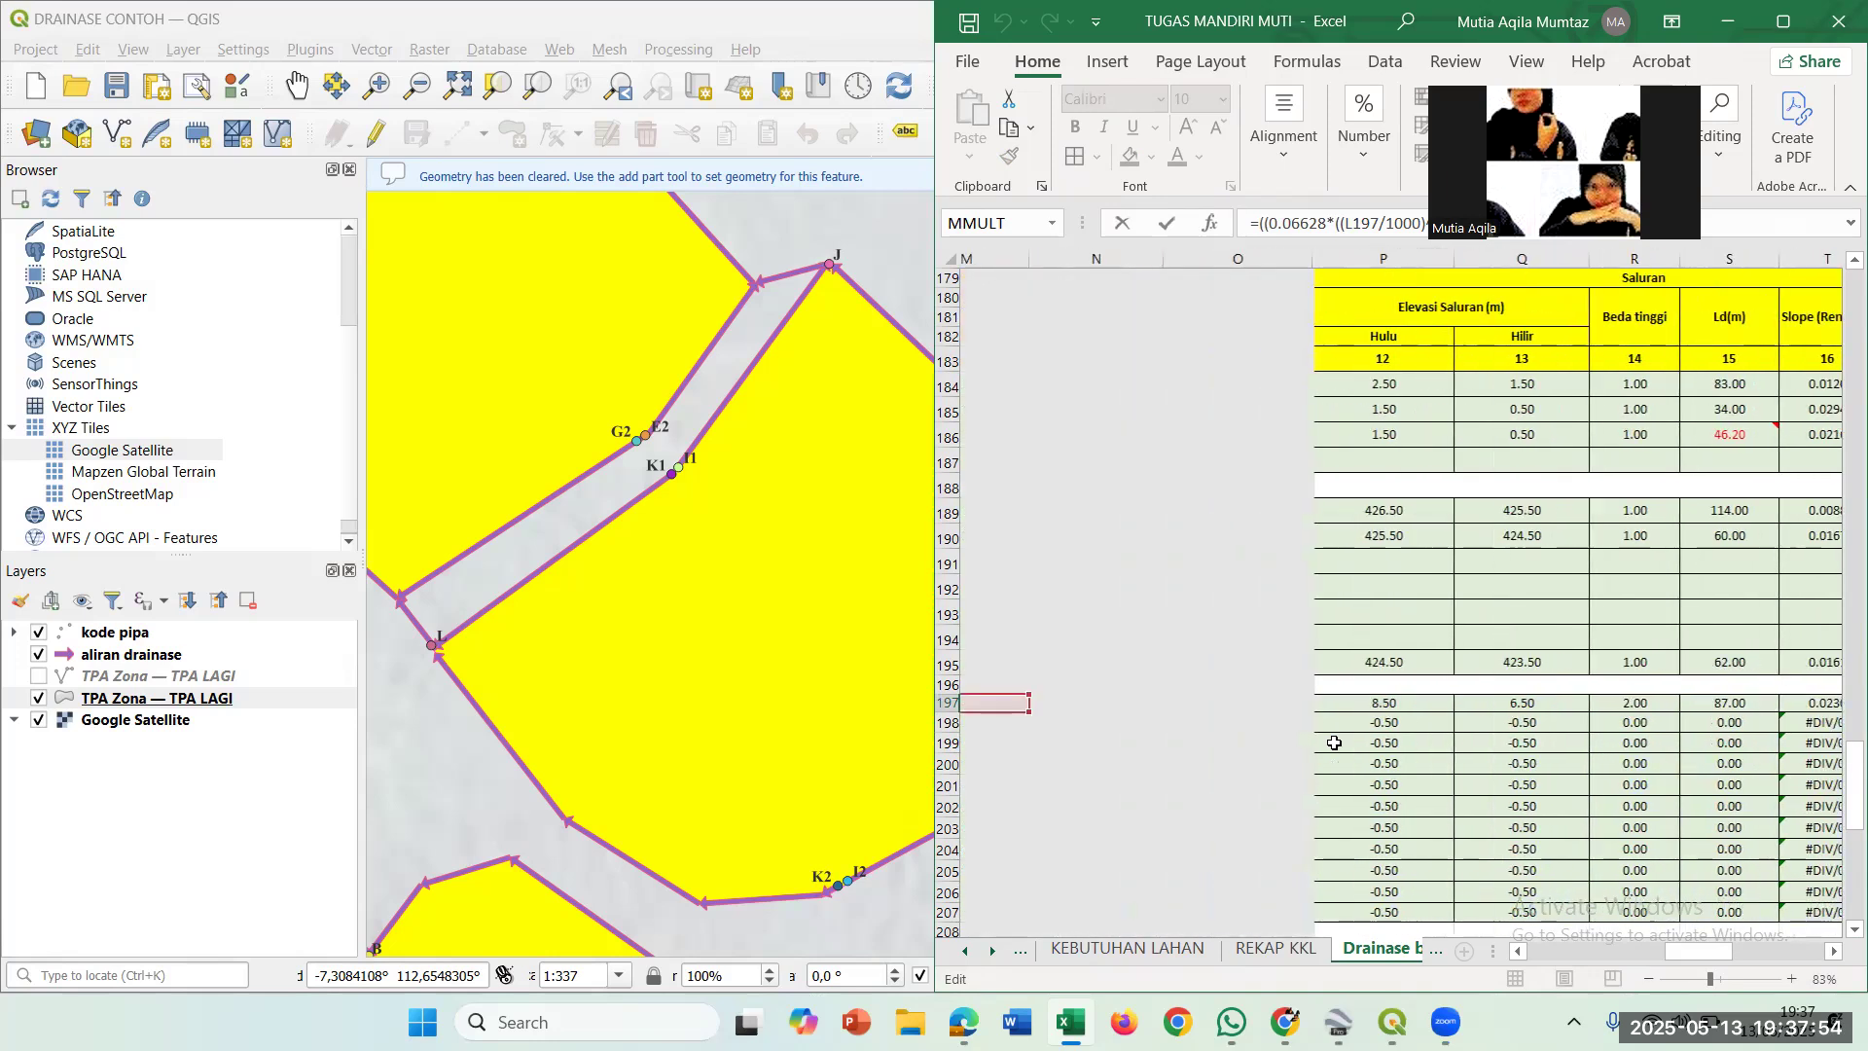
scroll(1334, 743, "left", 3)
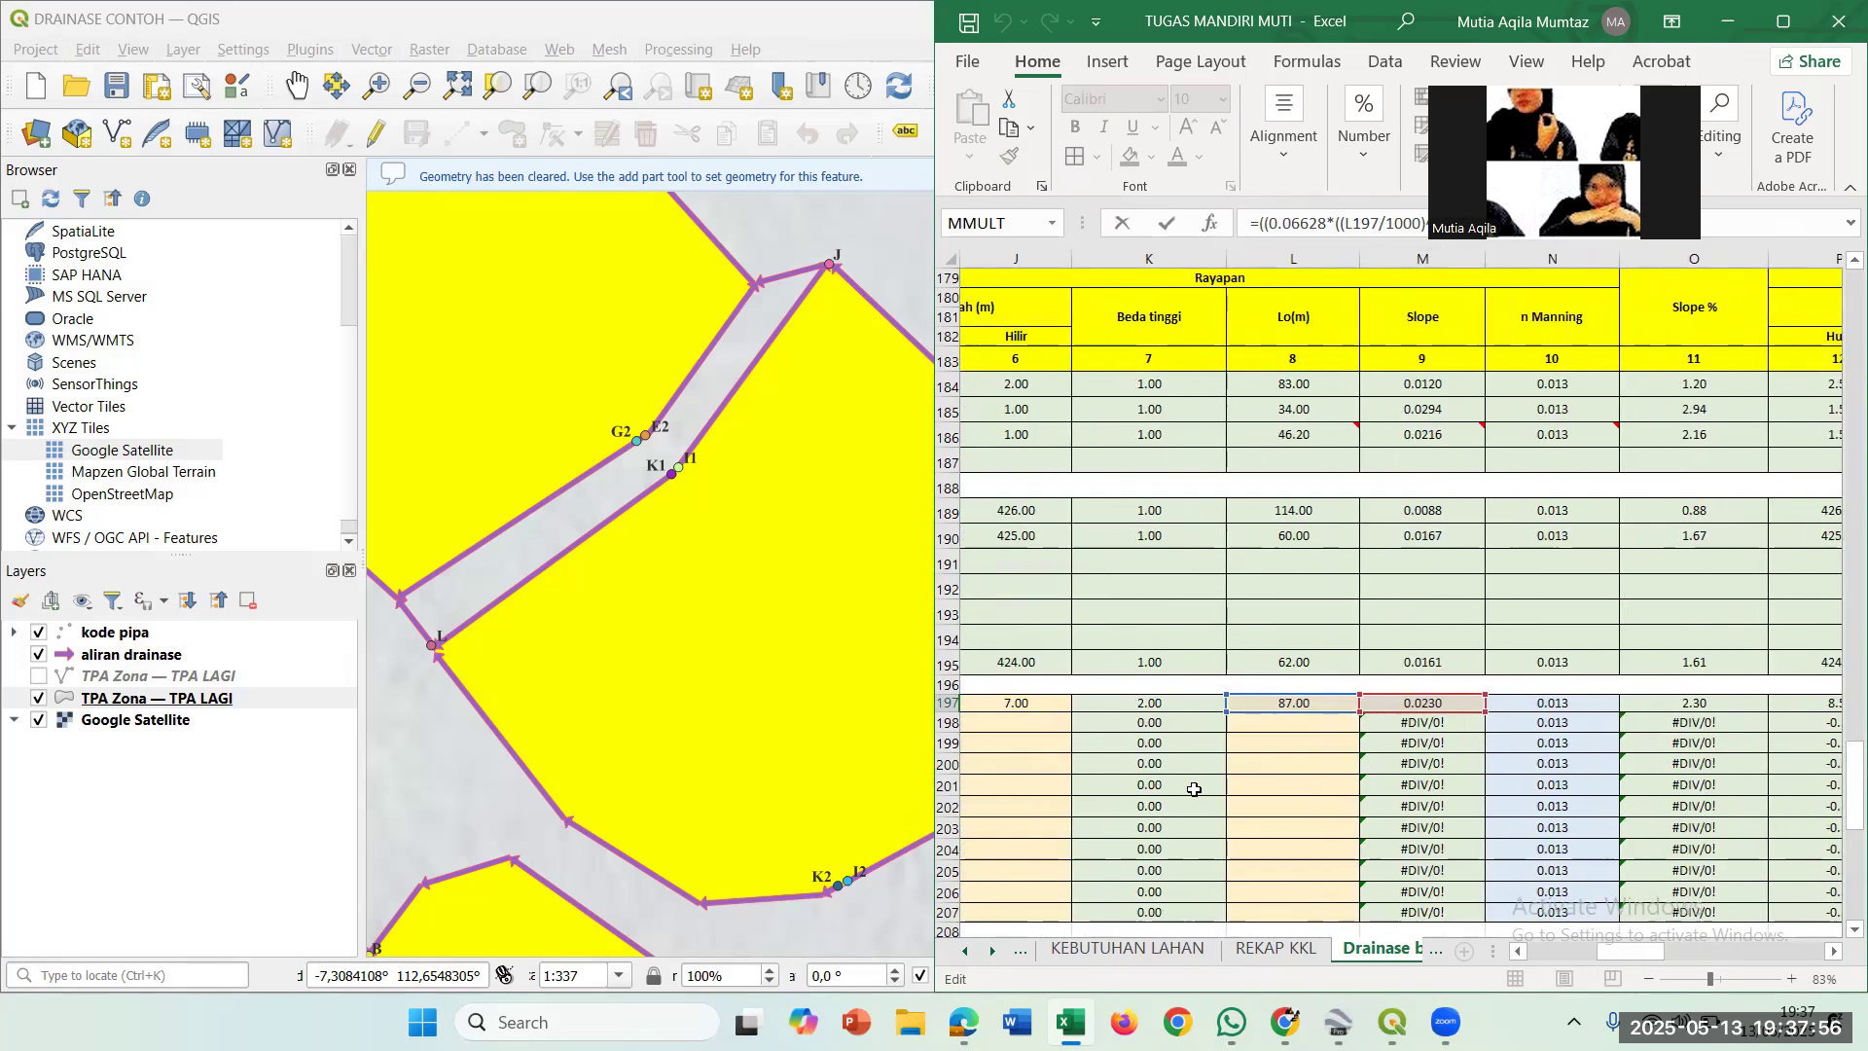
scroll(1395, 746, "right", 5)
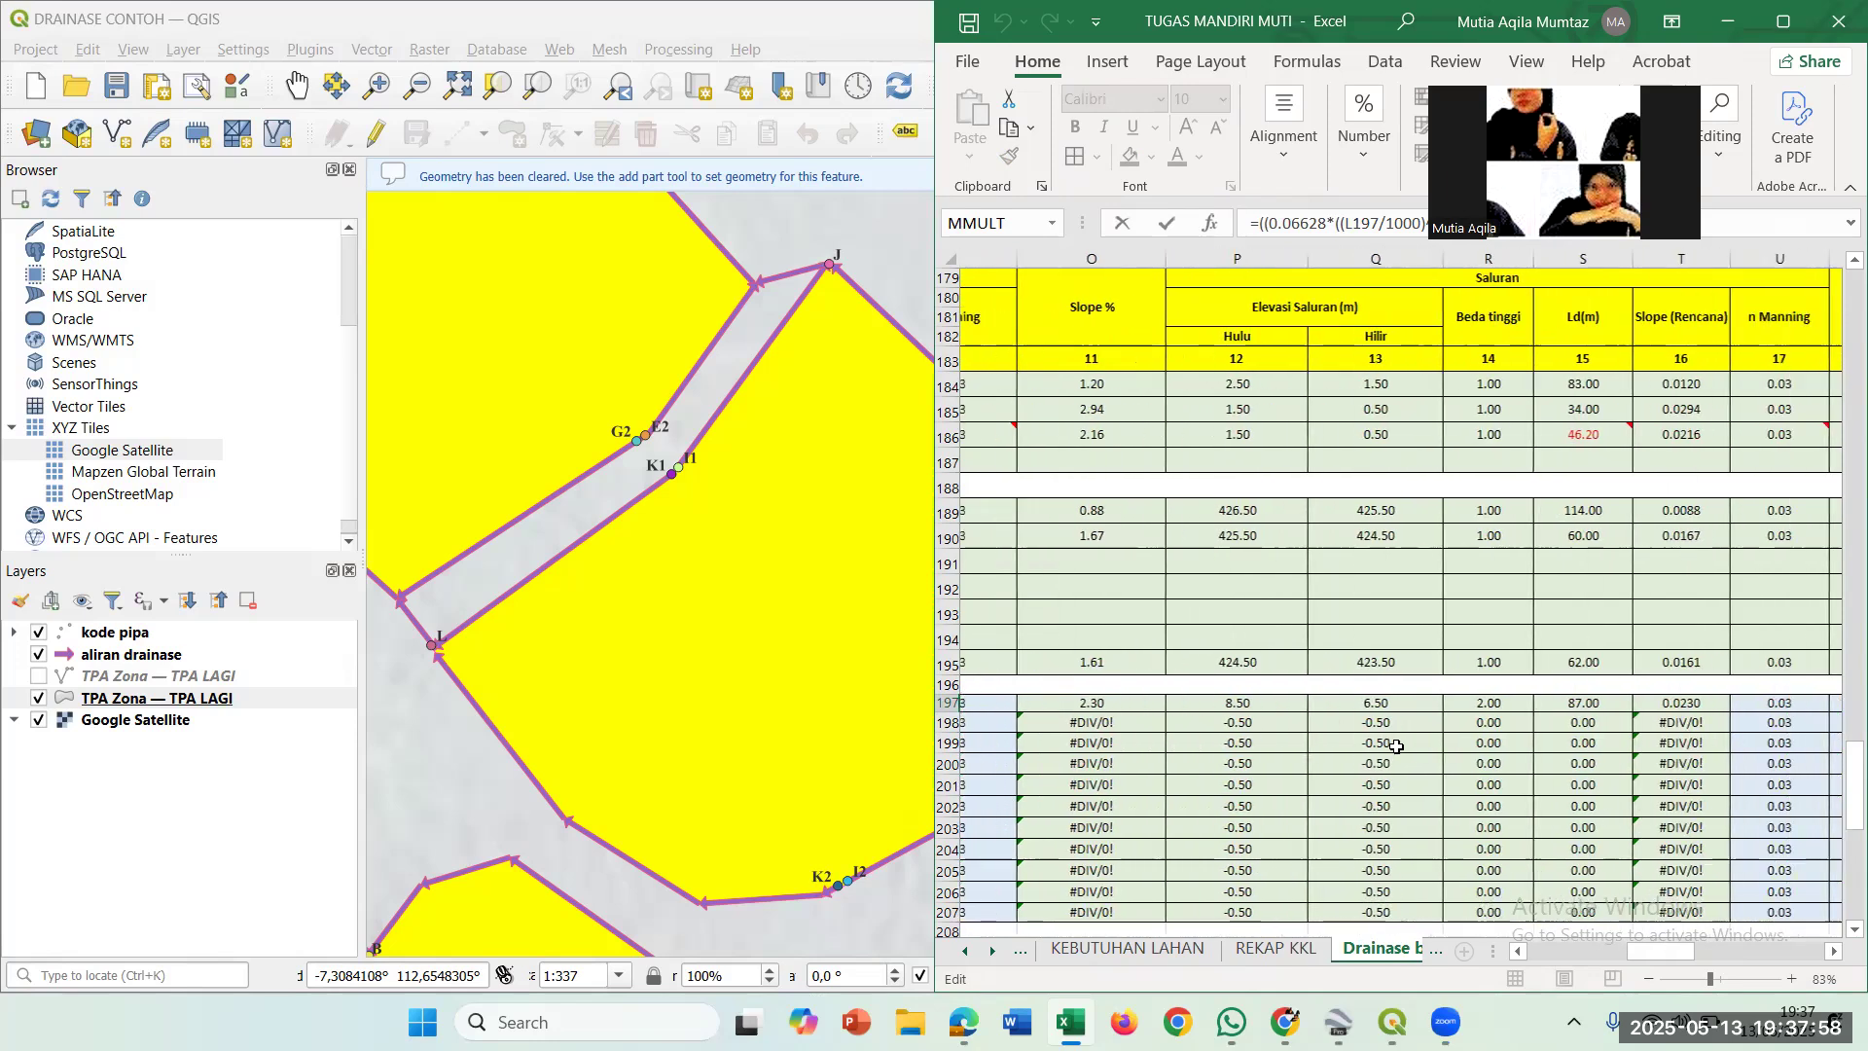
scroll(1396, 746, "right", 2)
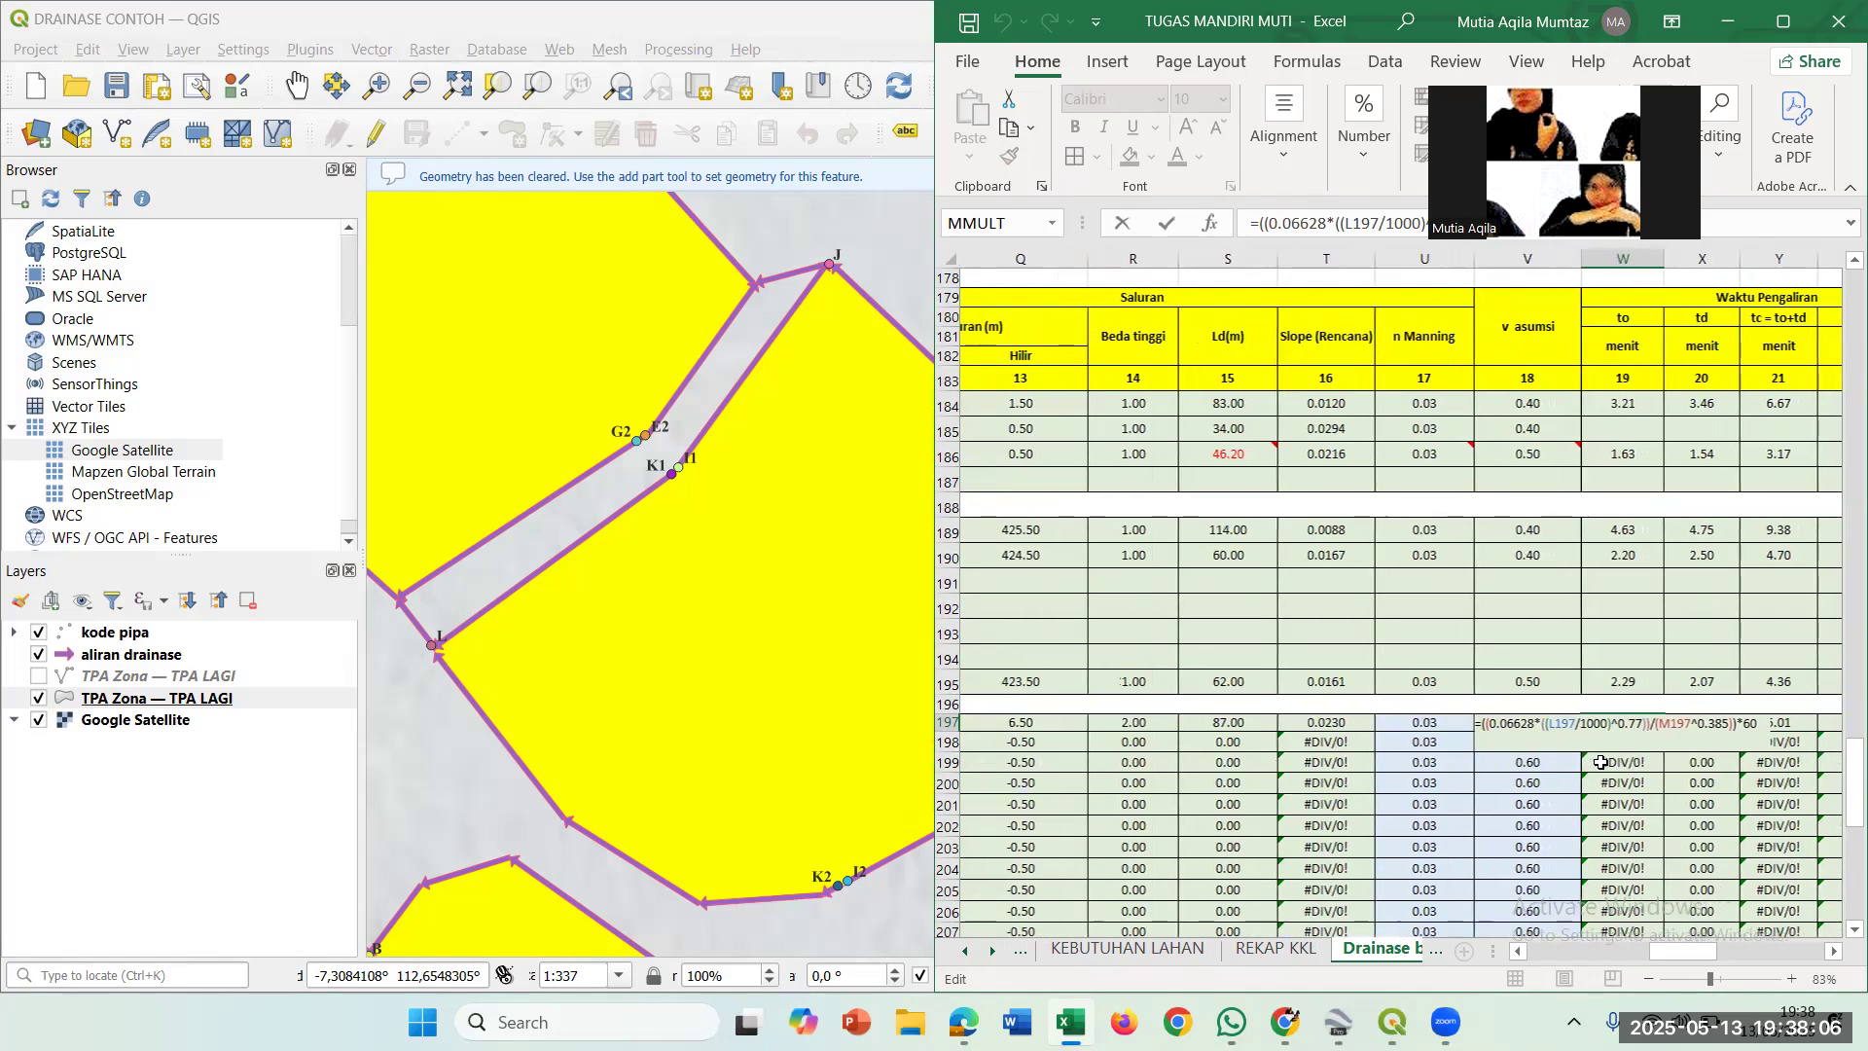
scroll(1420, 774, "left", 5)
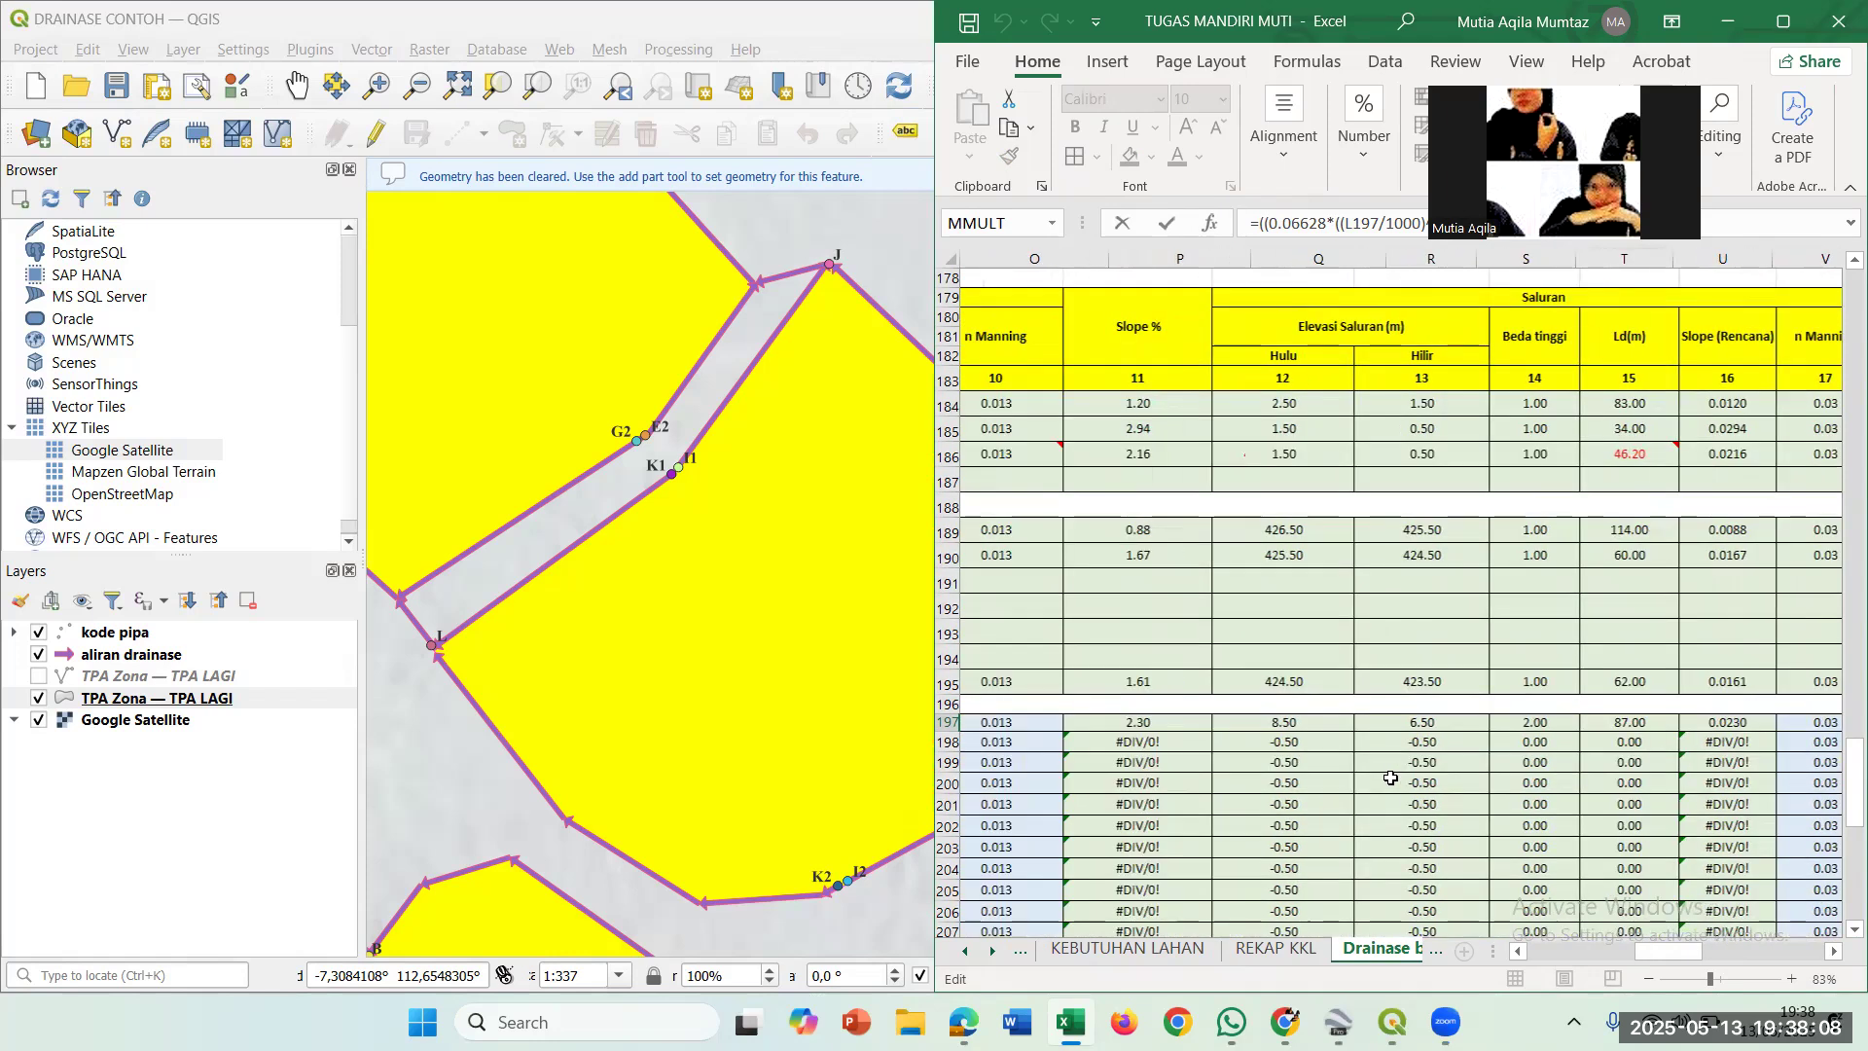
scroll(1311, 723, "right", 2)
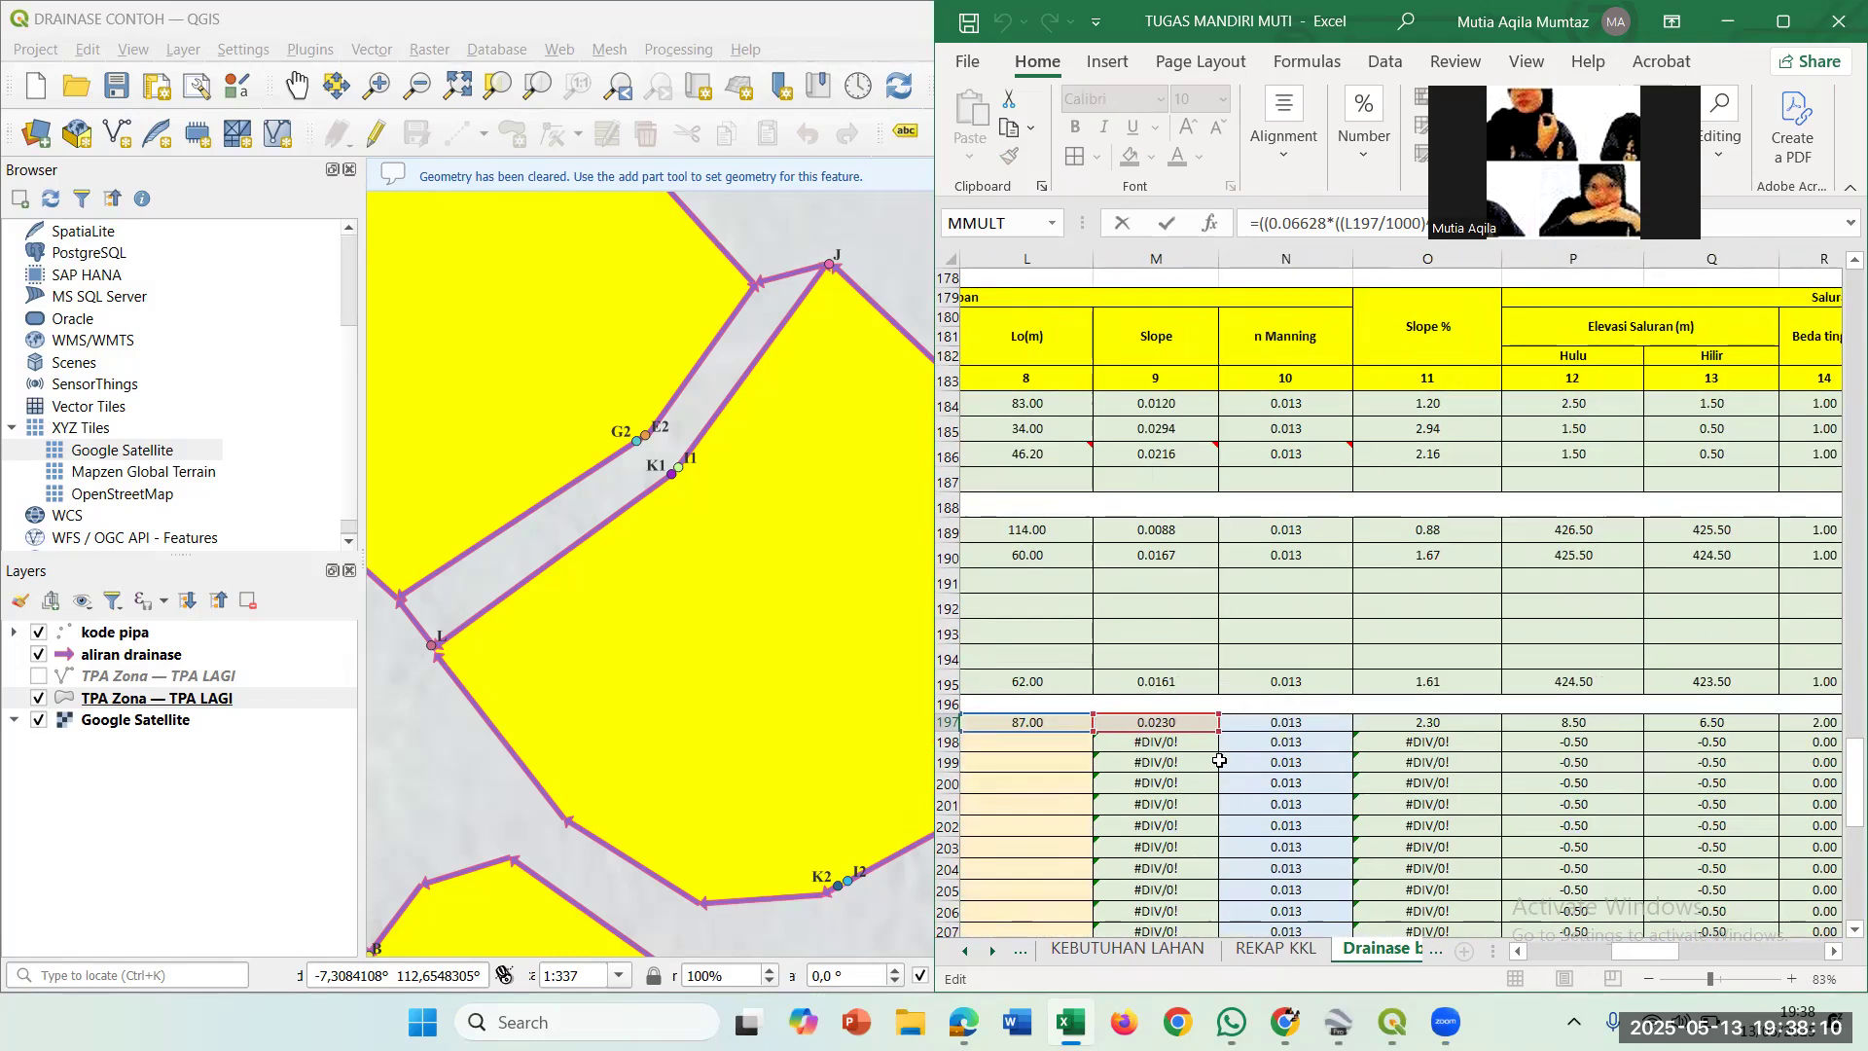
scroll(1604, 778, "right", 5)
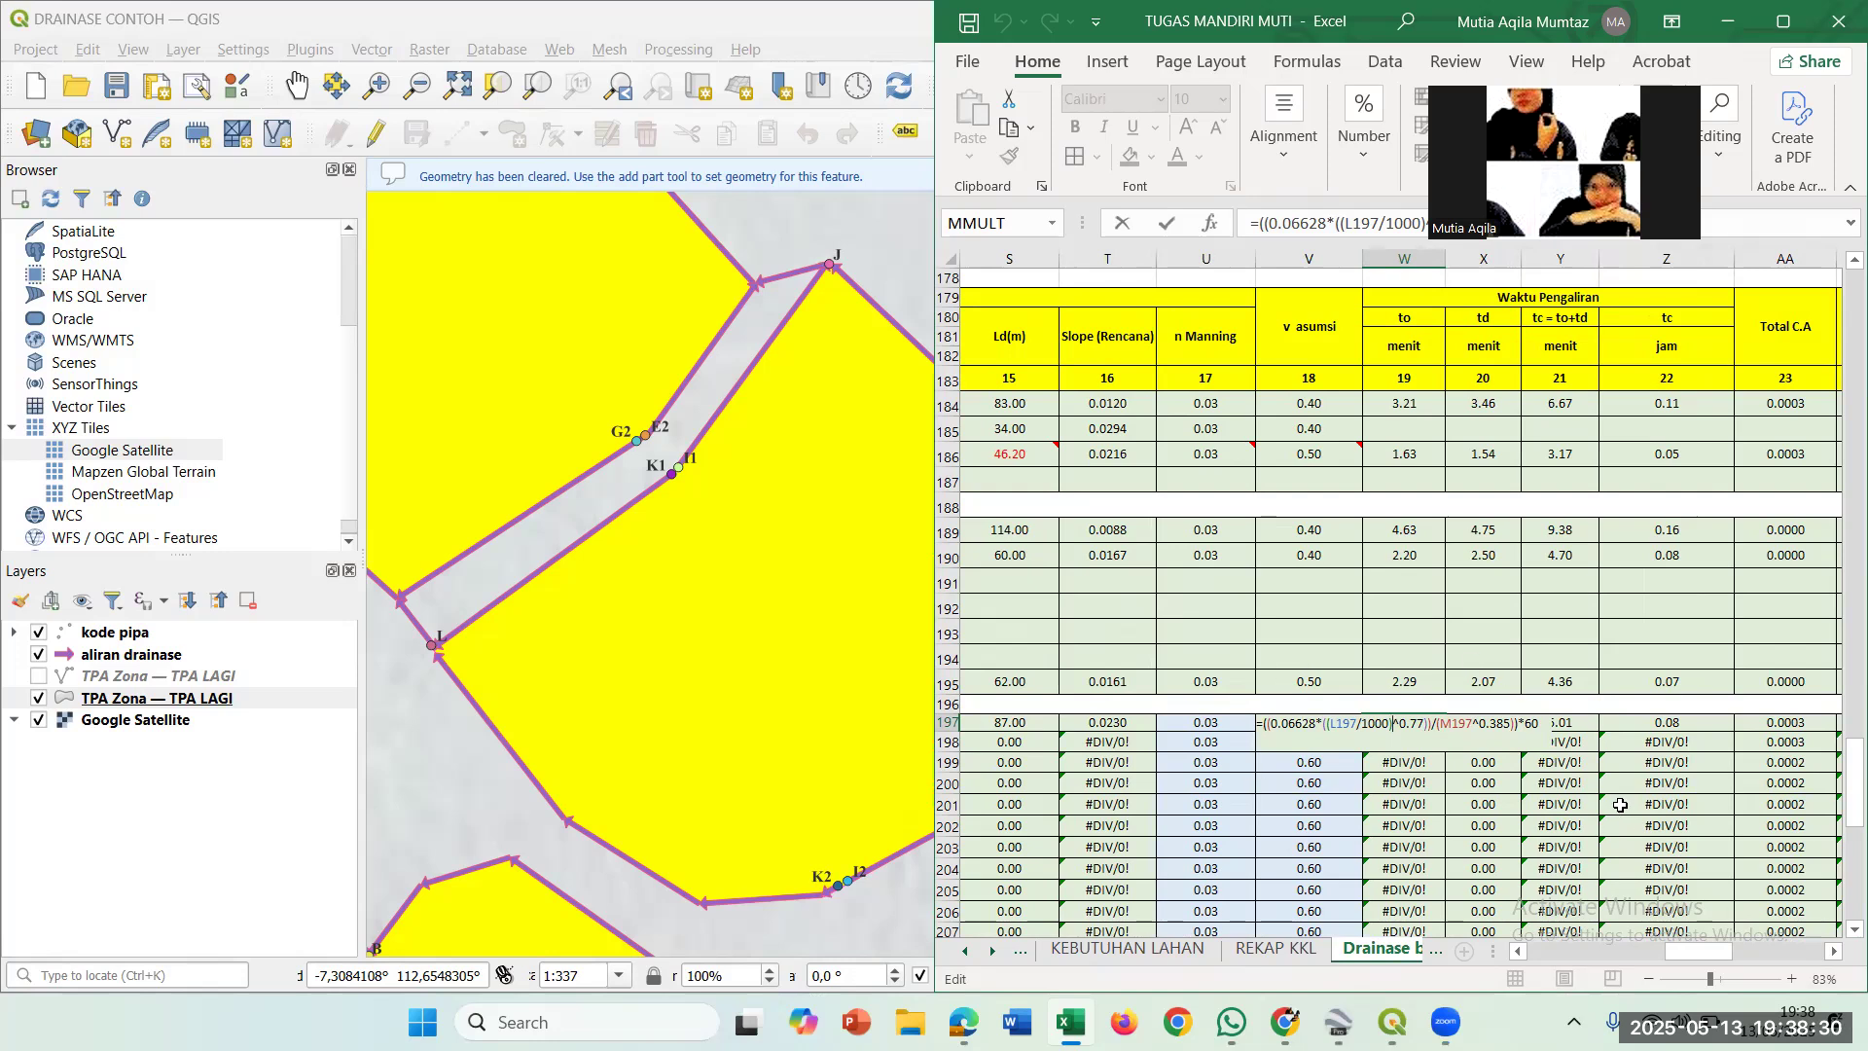
key("ctrl+Return")
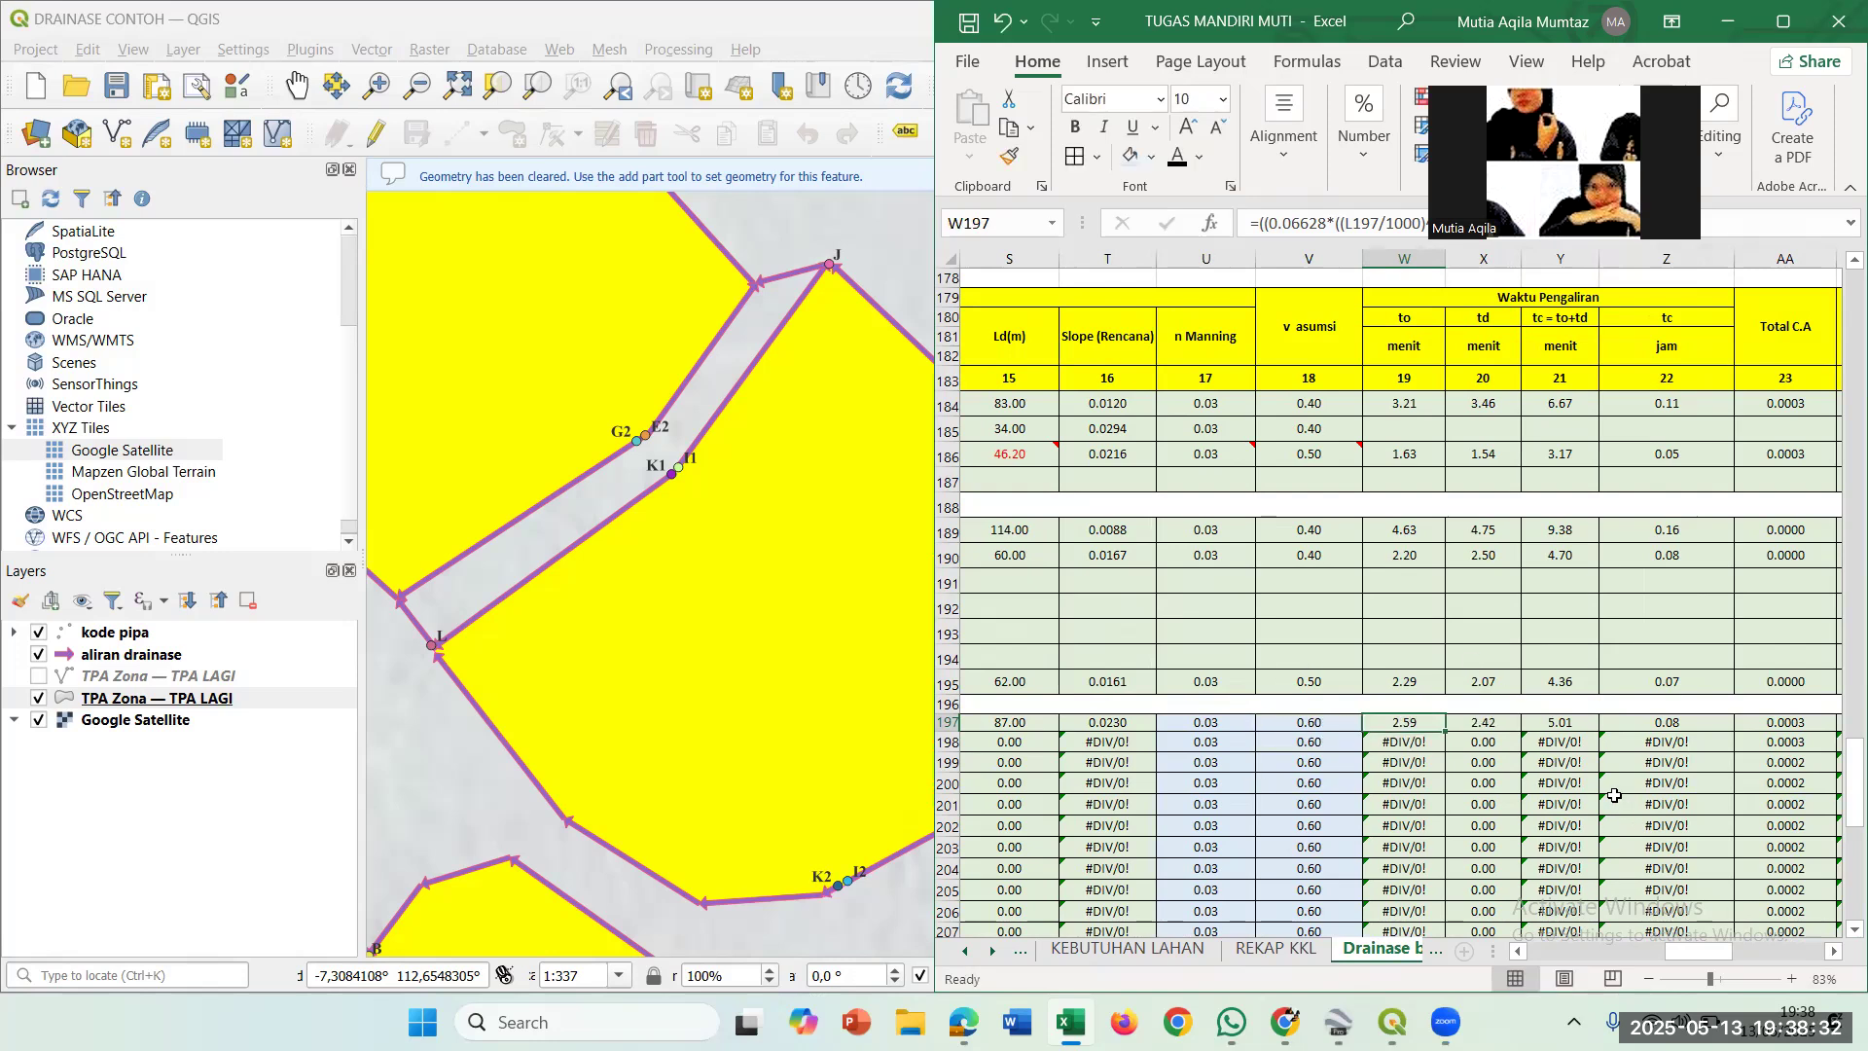
Inspect the td formula of the pipe from I to J and the Ld and v asumsi cells it references.
scroll(1507, 770, "down", 1)
scroll(1507, 770, "right", 1)
scroll(1507, 769, "right", 3)
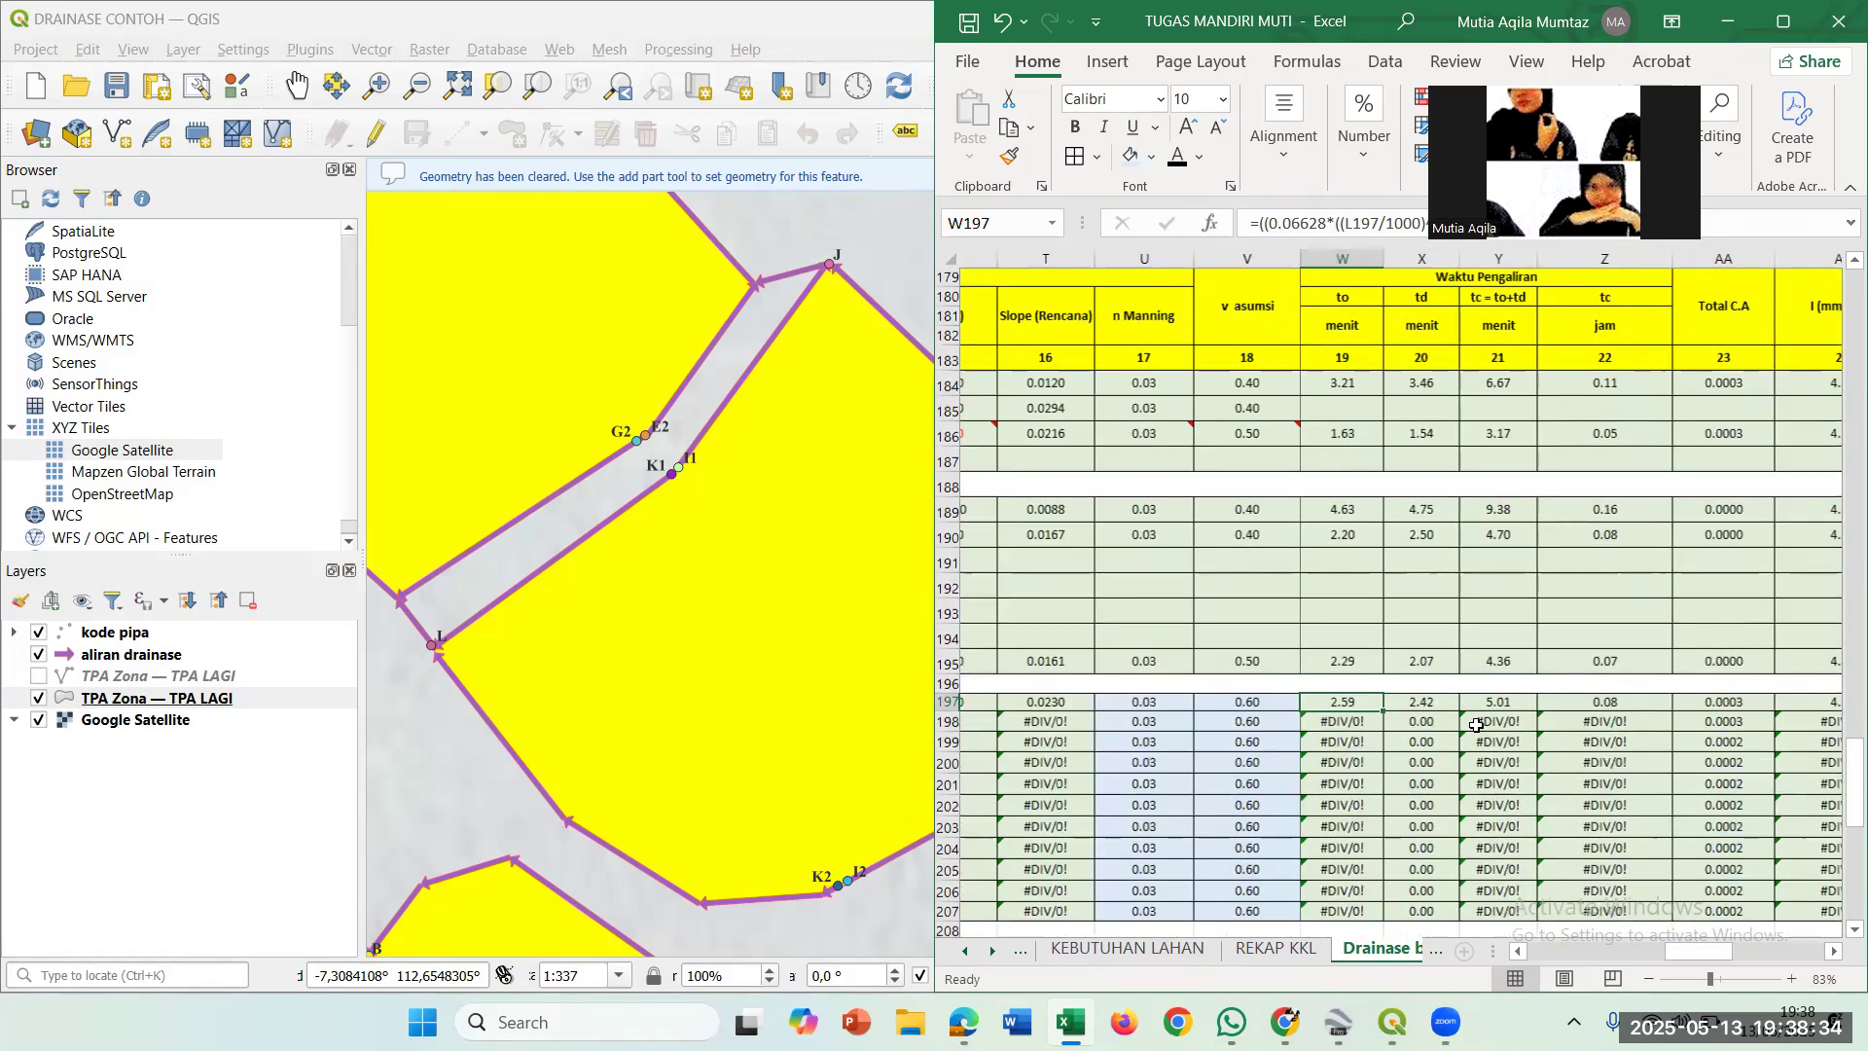
left_click(1375, 703)
double_click(1375, 704)
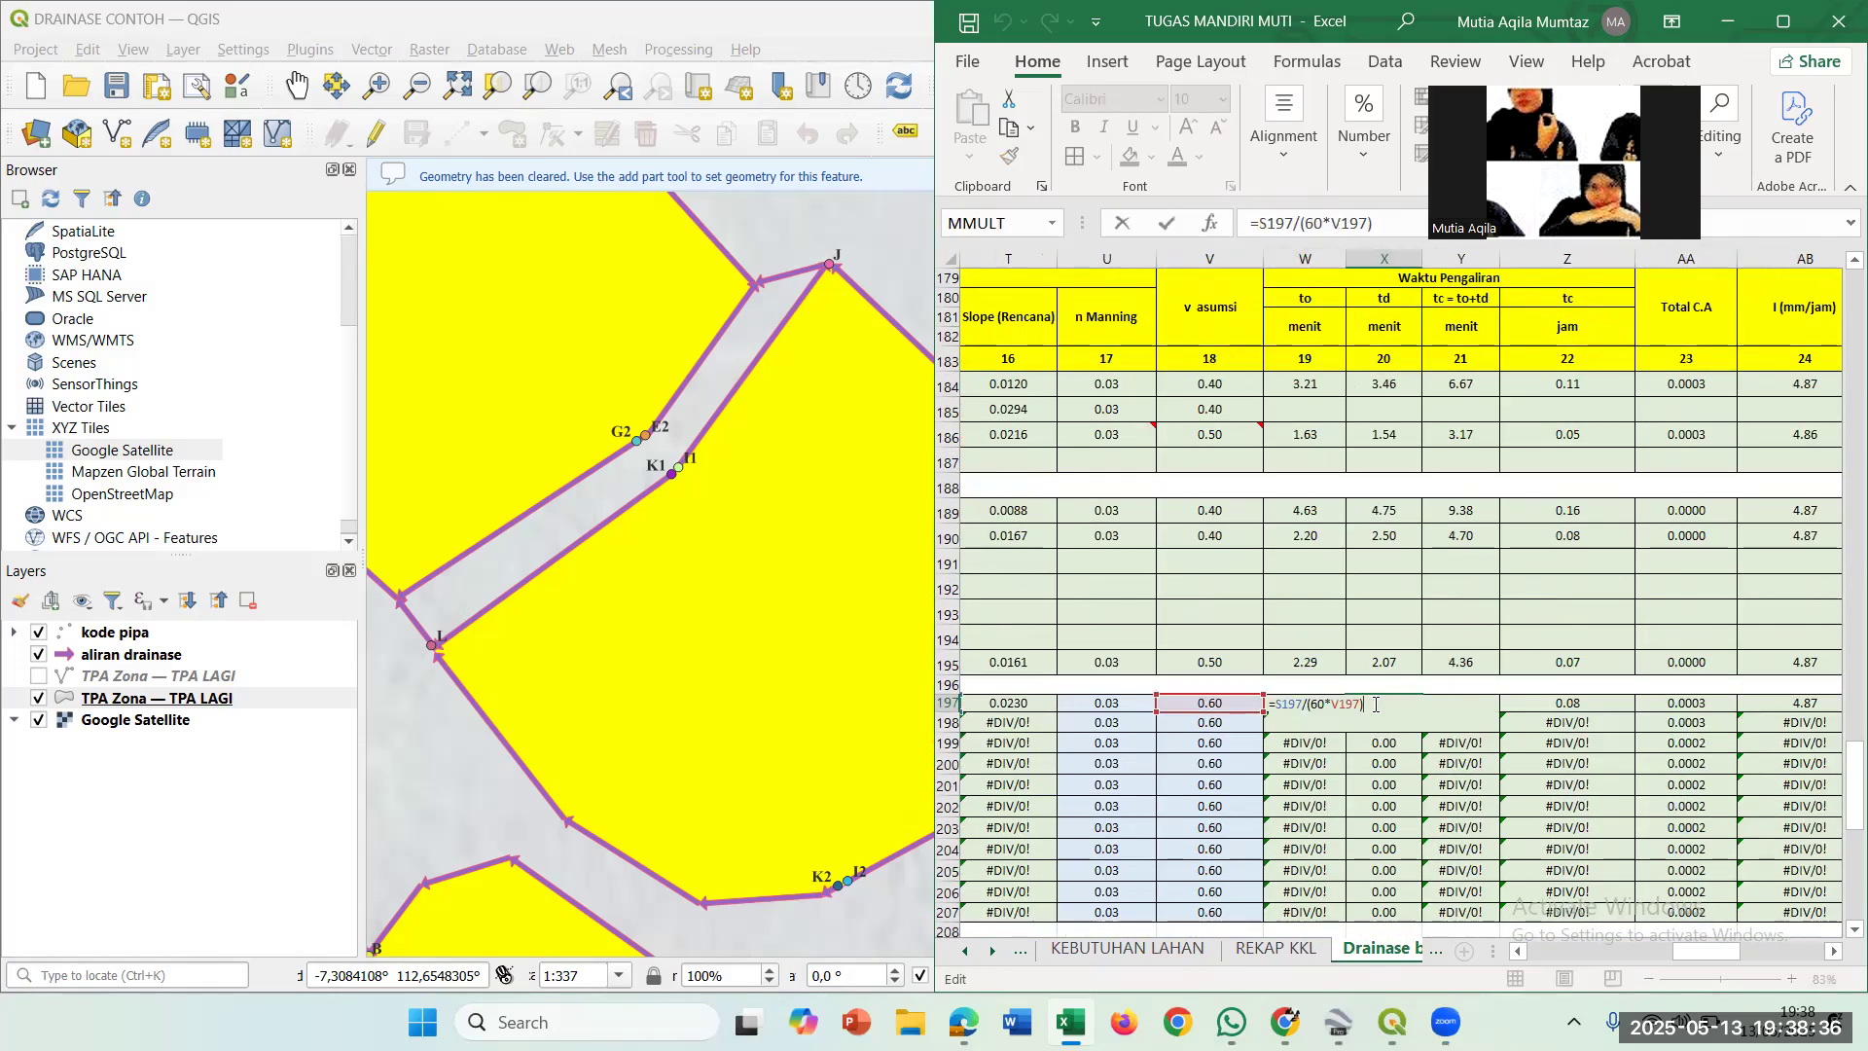
scroll(1270, 789, "left", 4)
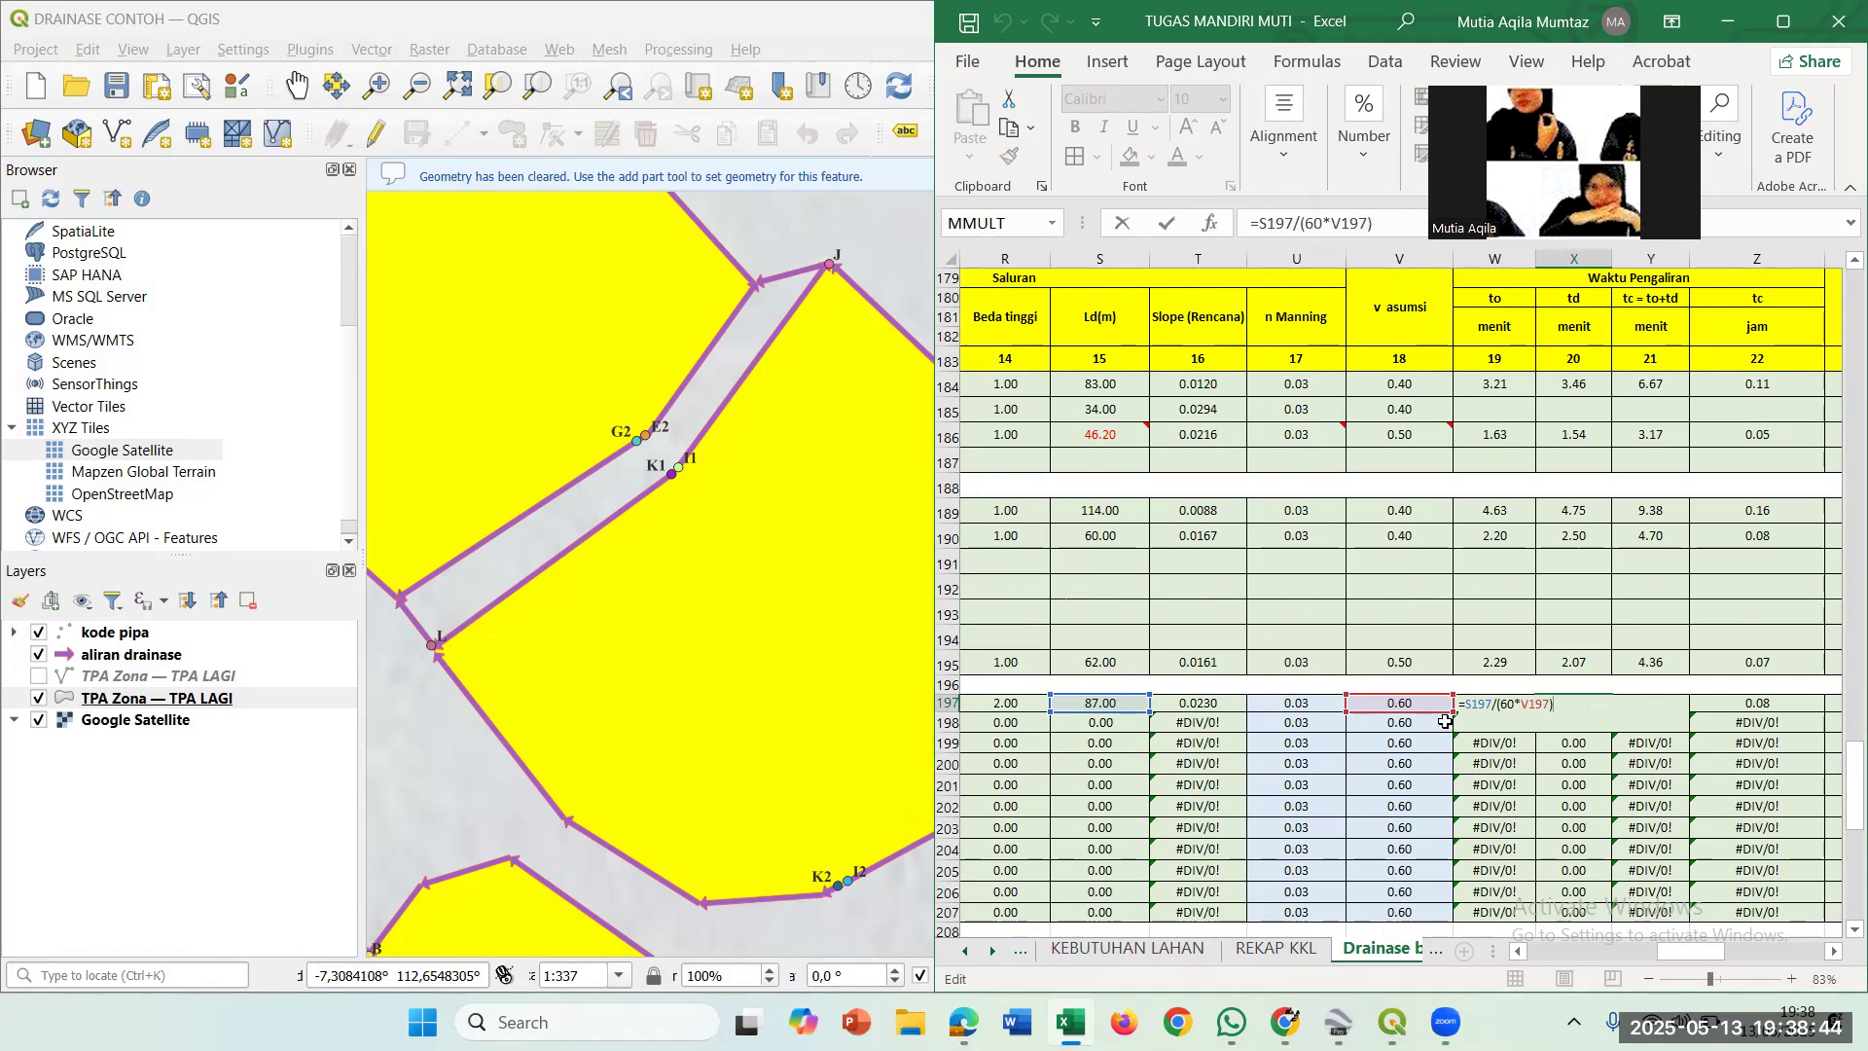
key("Tab")
Inspect the tc formula in menit for the pipe from I to J, which adds to and td.
left_click(1651, 705)
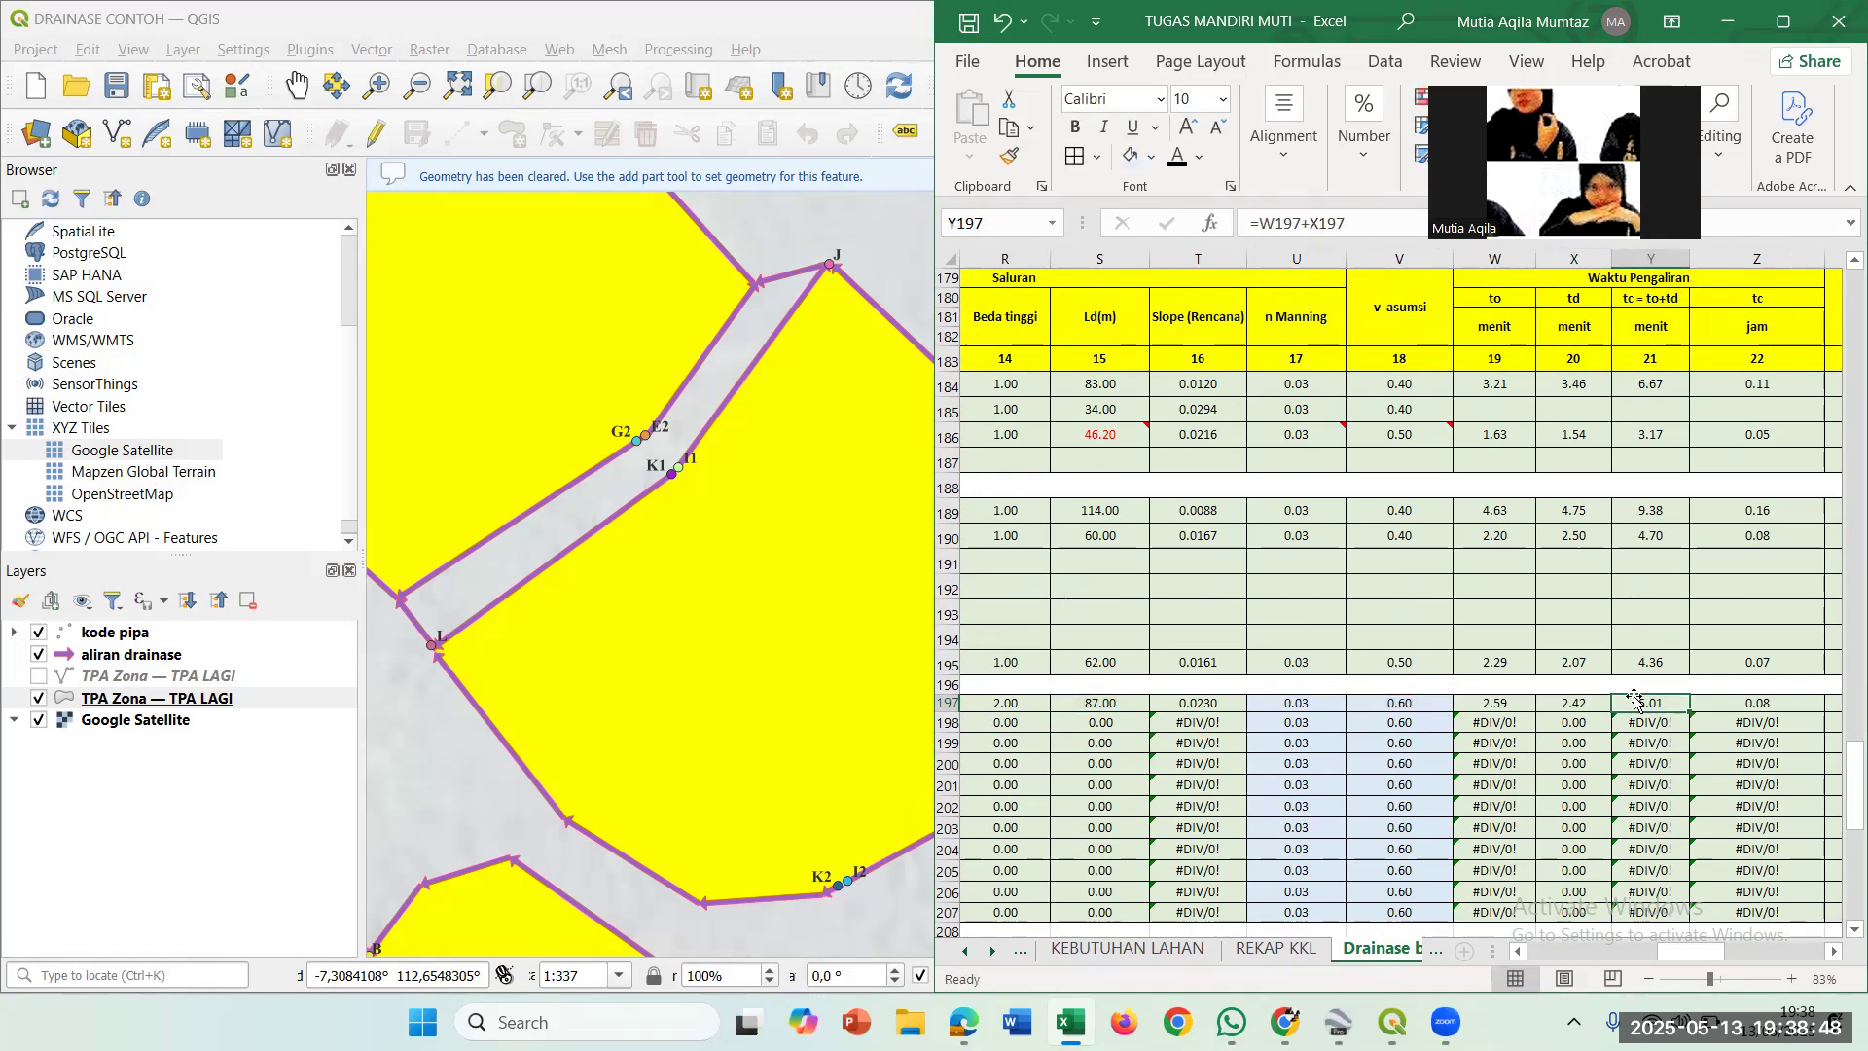
double_click(1636, 700)
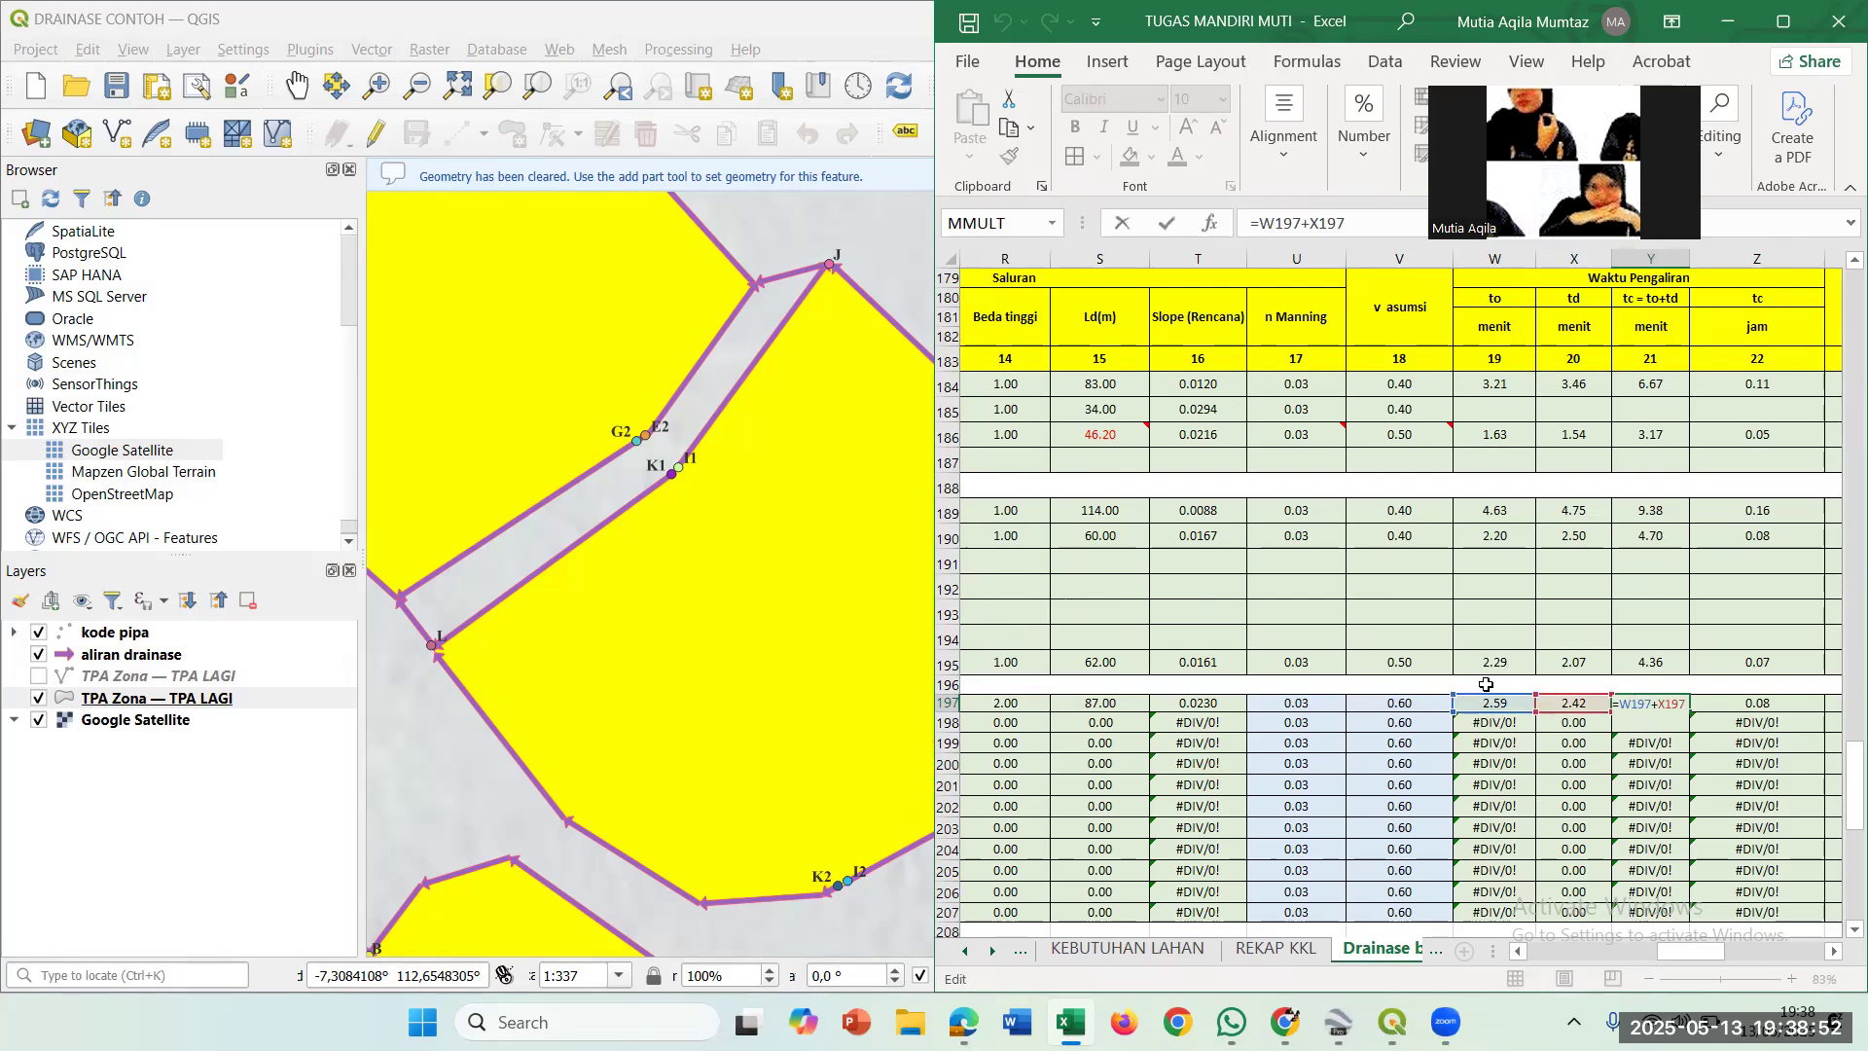
key("Escape")
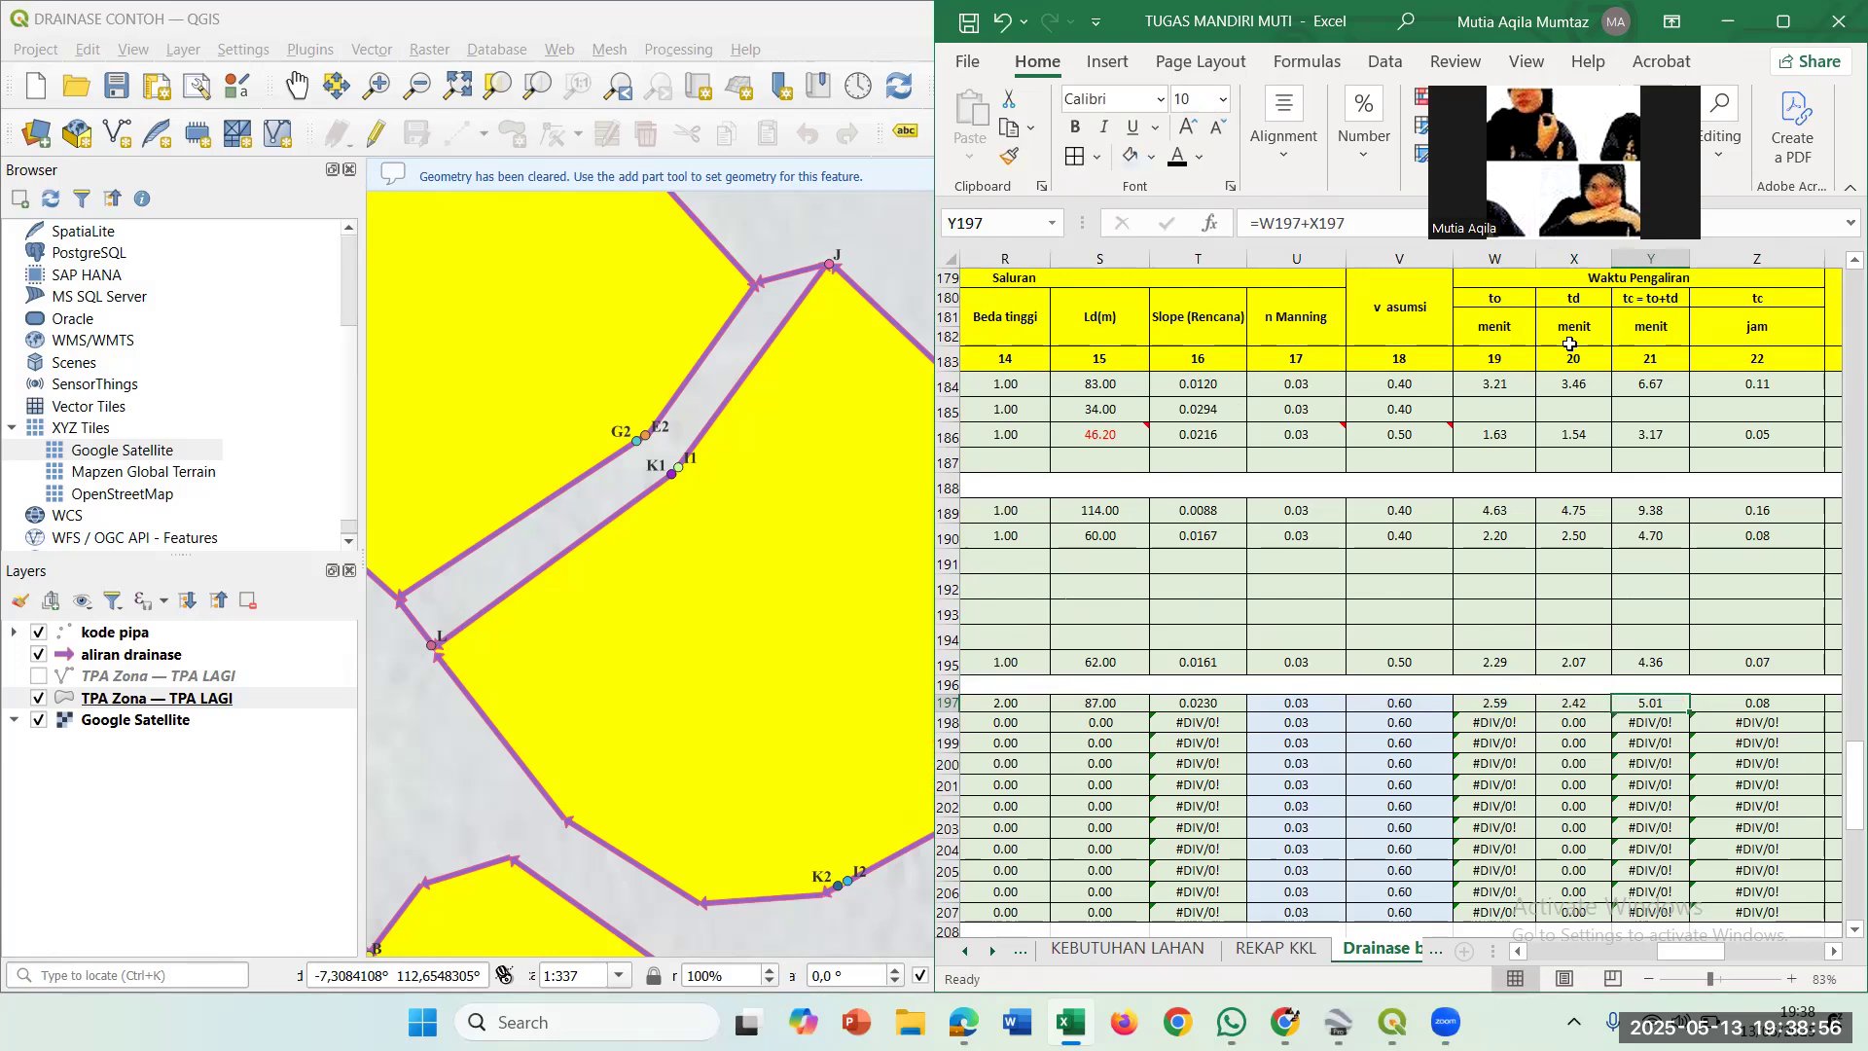
Compare the menit and jam units of tc and check the conversion formula =Y197/60 for the pipe from I to J.
left_click(1646, 327)
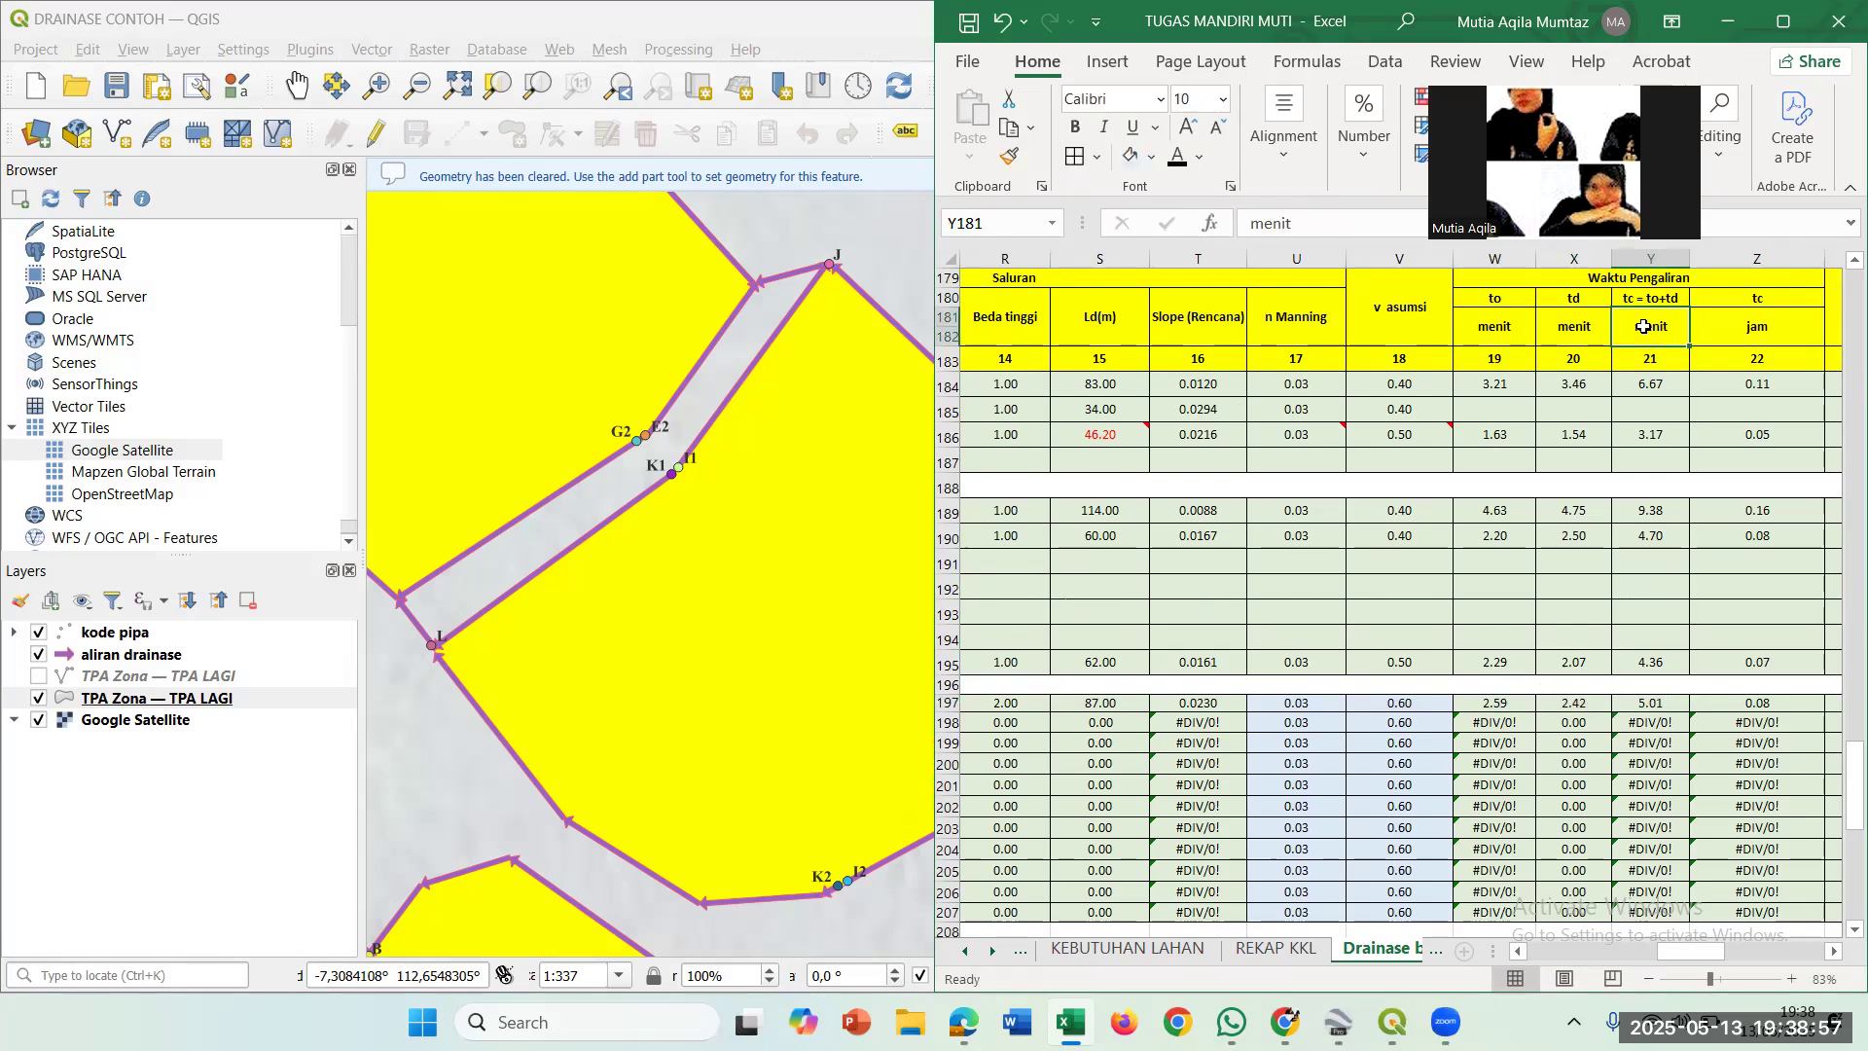
left_click(1755, 329)
left_click(1745, 703)
type("=Y197/60")
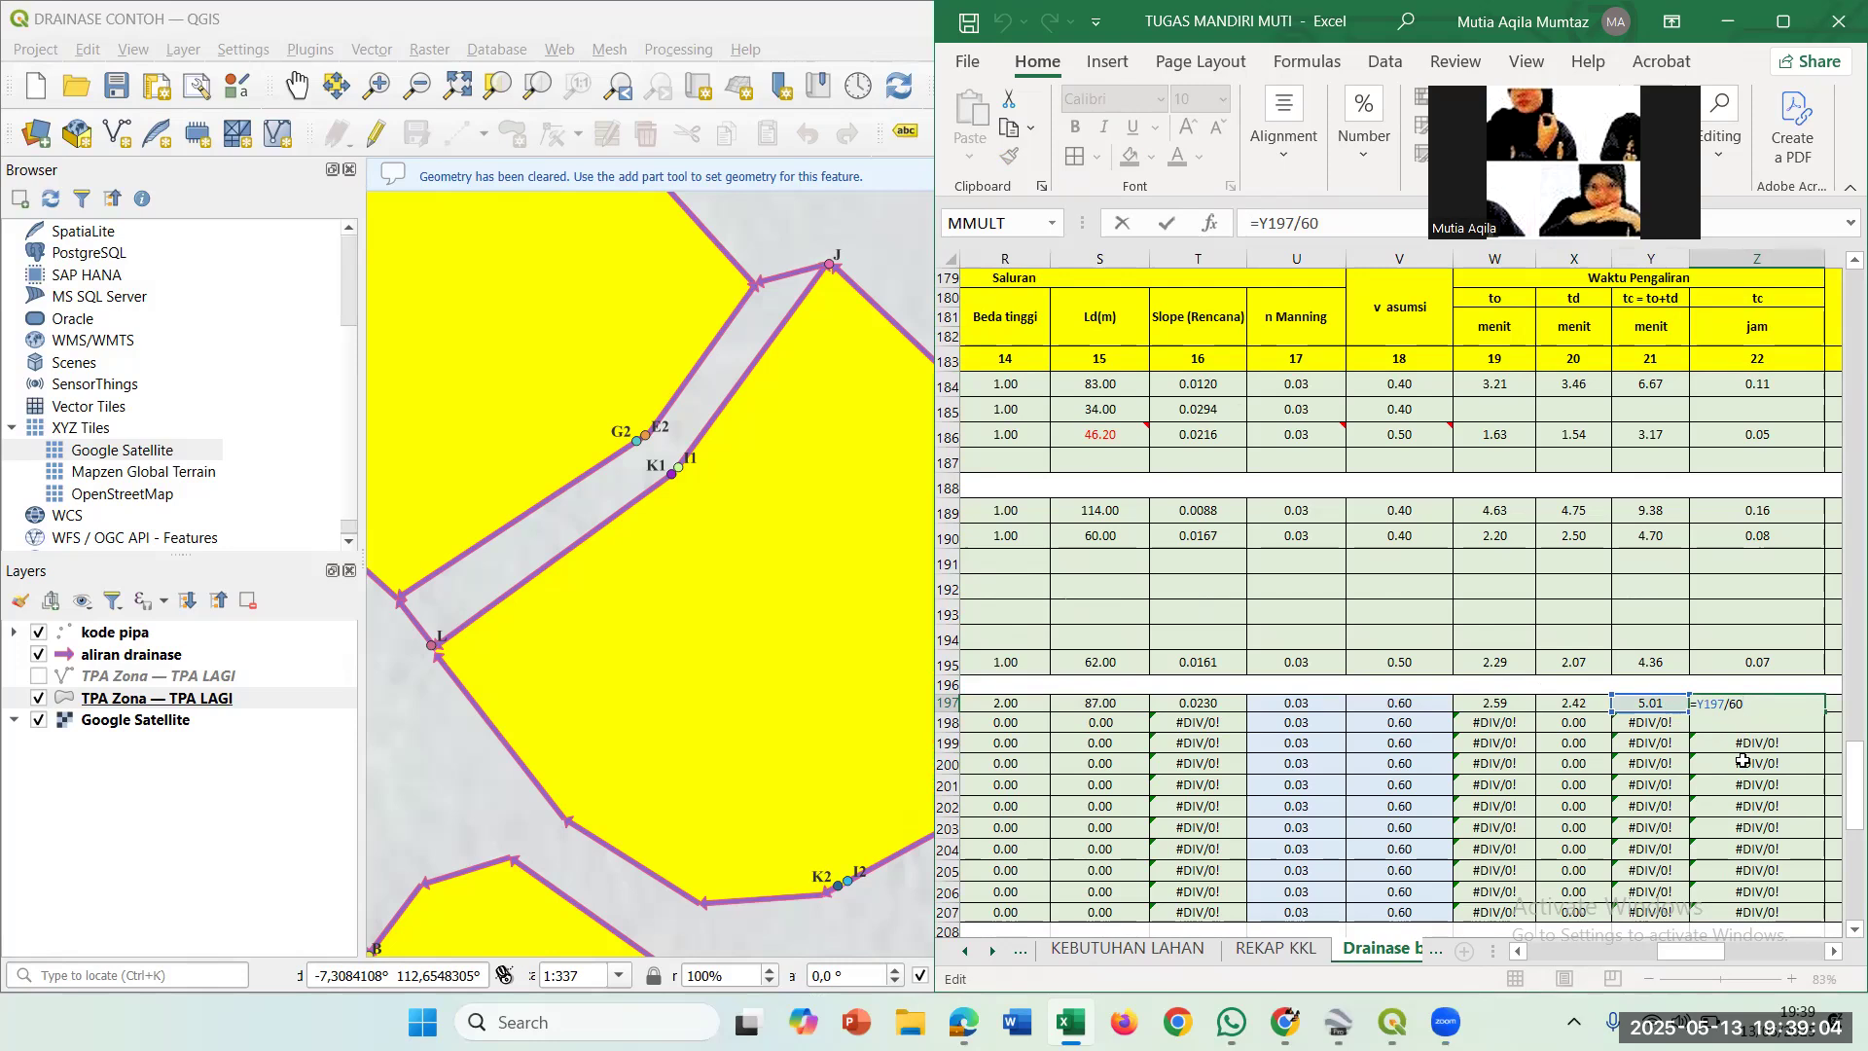
key("ctrl+Return")
Inspect the Total C.A formula of the pipe from I to J and trace it to the Catchmen Area and C cells.
scroll(1732, 752, "right", 2)
scroll(1728, 748, "right", 3)
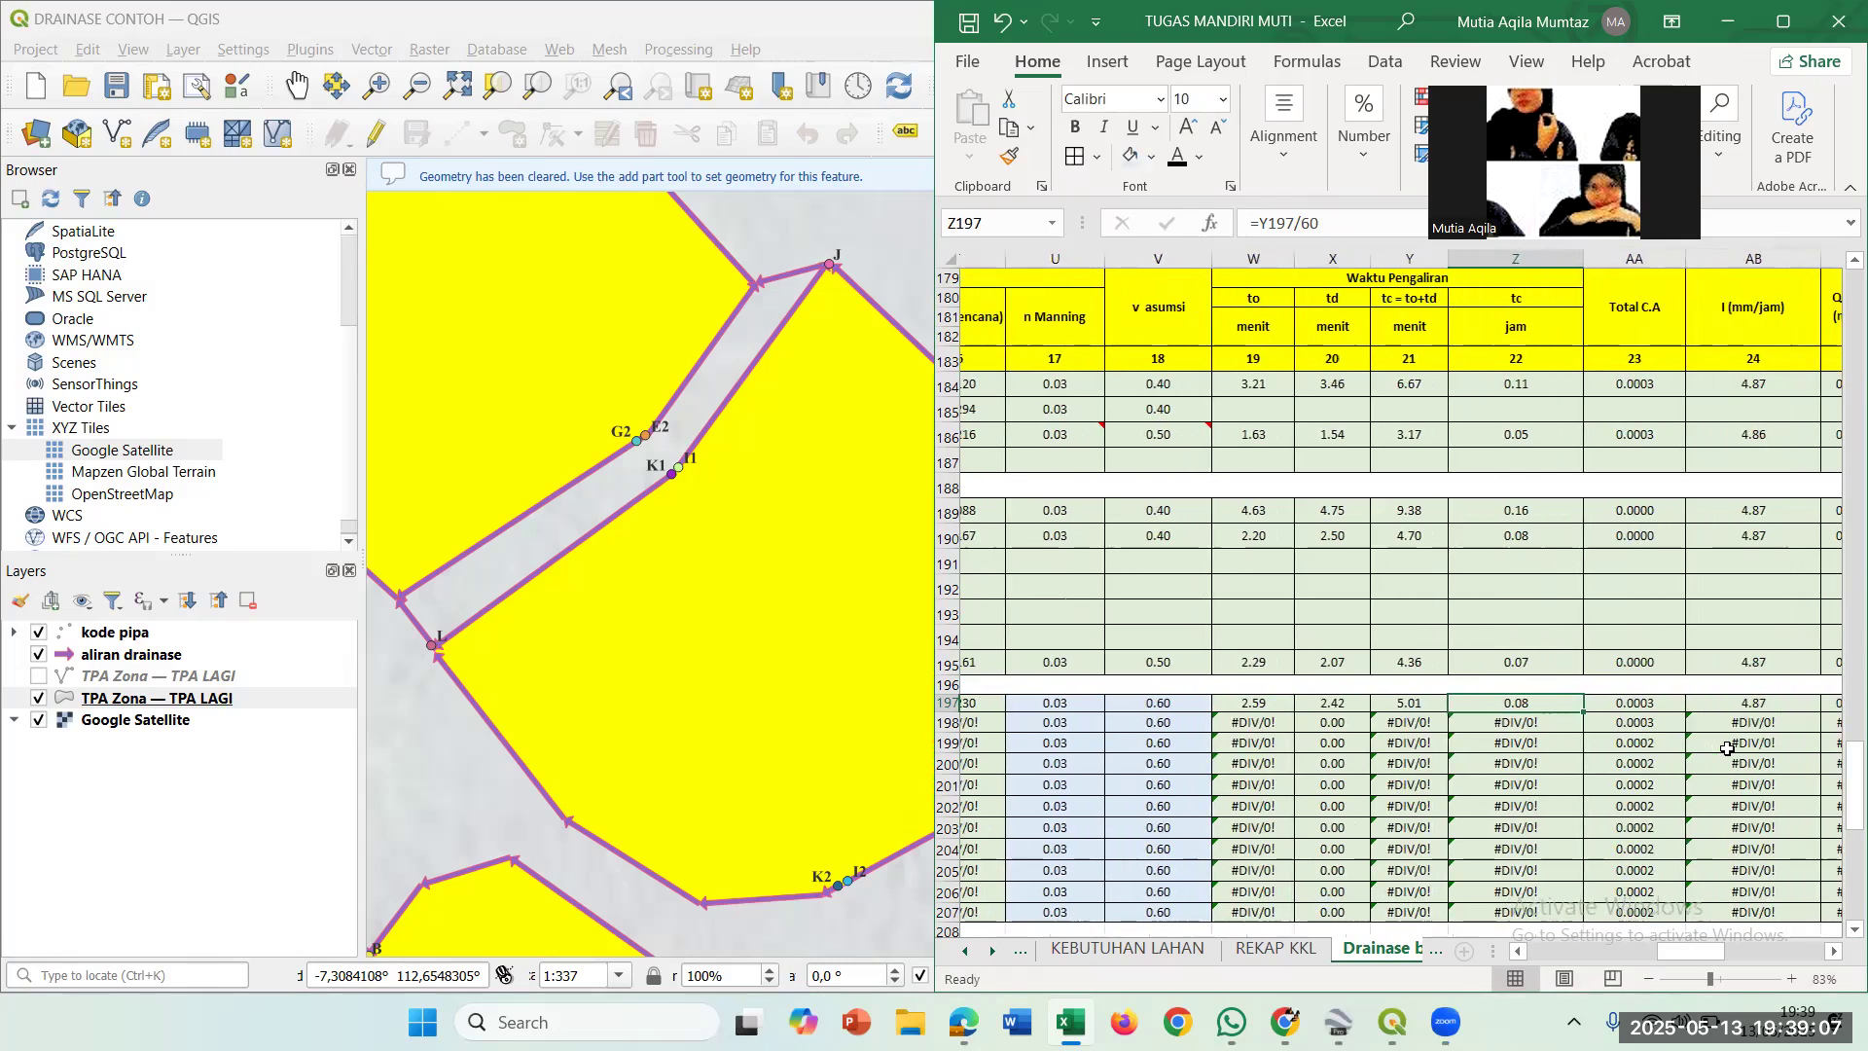
left_click(1600, 705)
double_click(1592, 702)
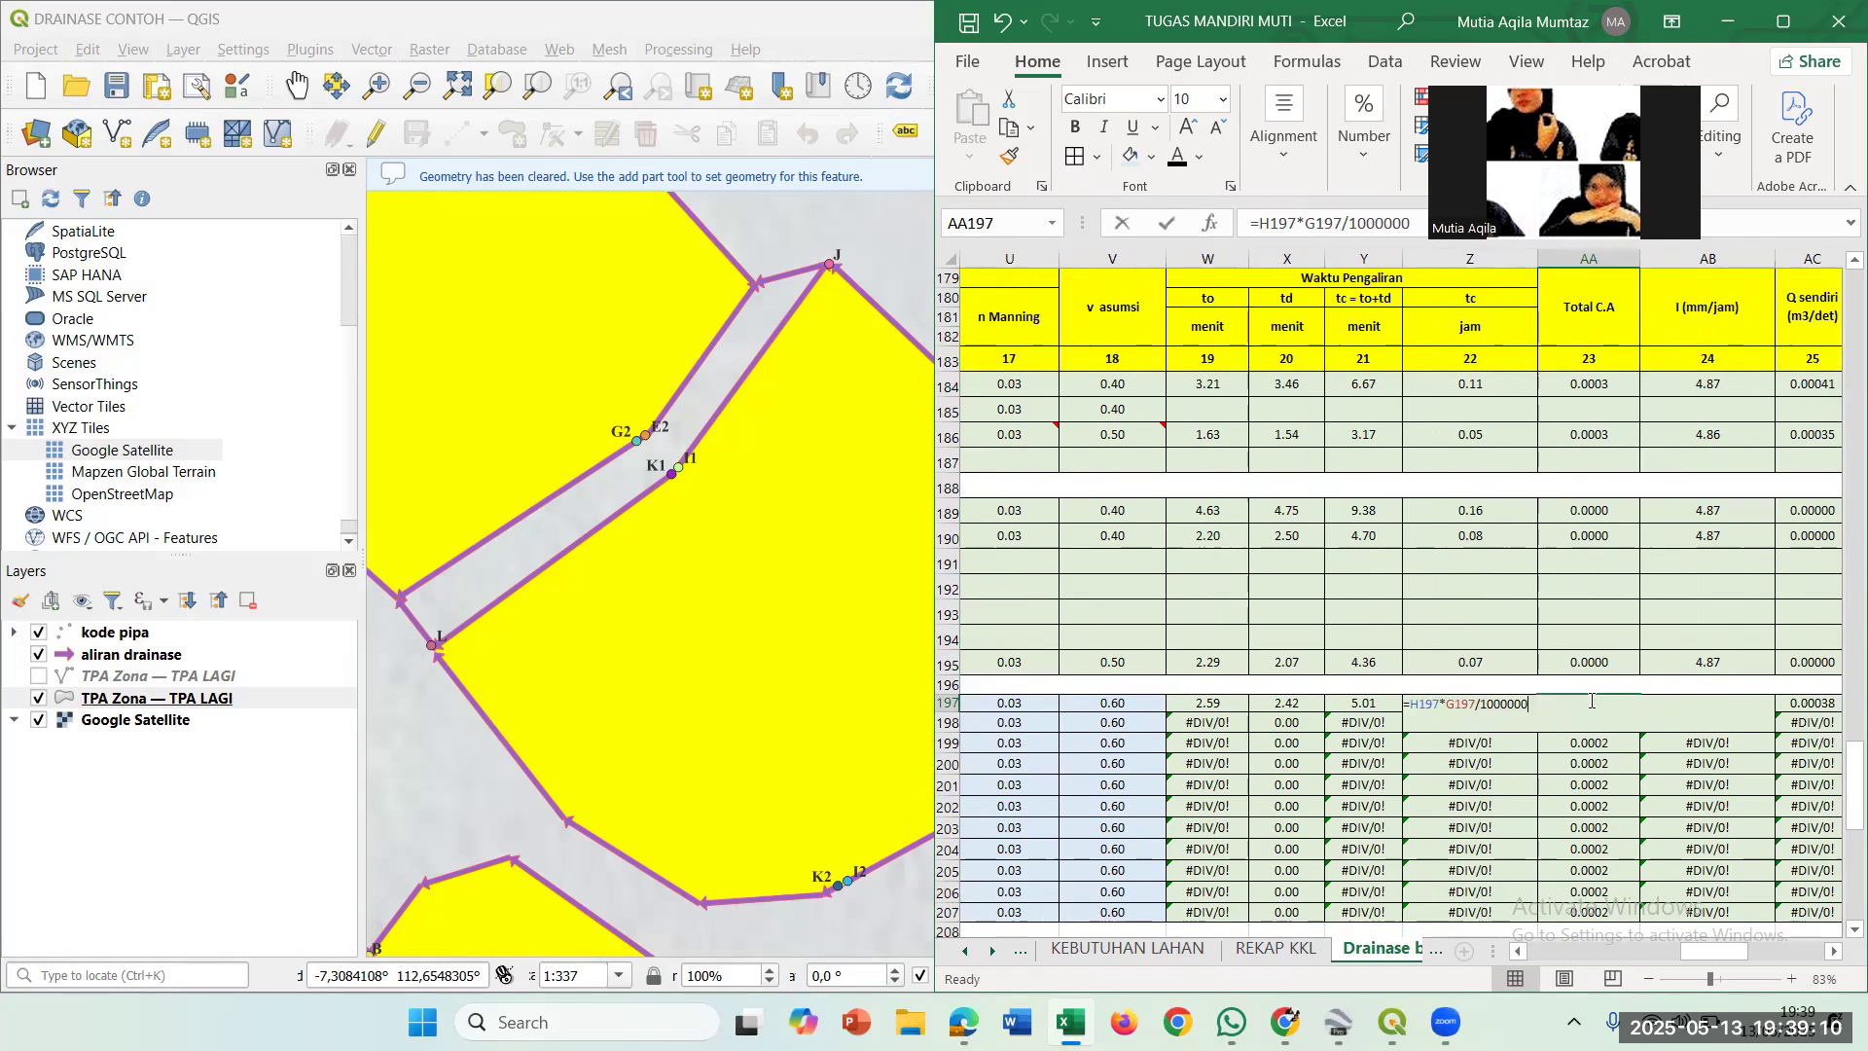
scroll(1347, 800, "left", 3)
scroll(1348, 800, "left", 5)
scroll(1347, 801, "right", 2)
scroll(1347, 801, "left", 5)
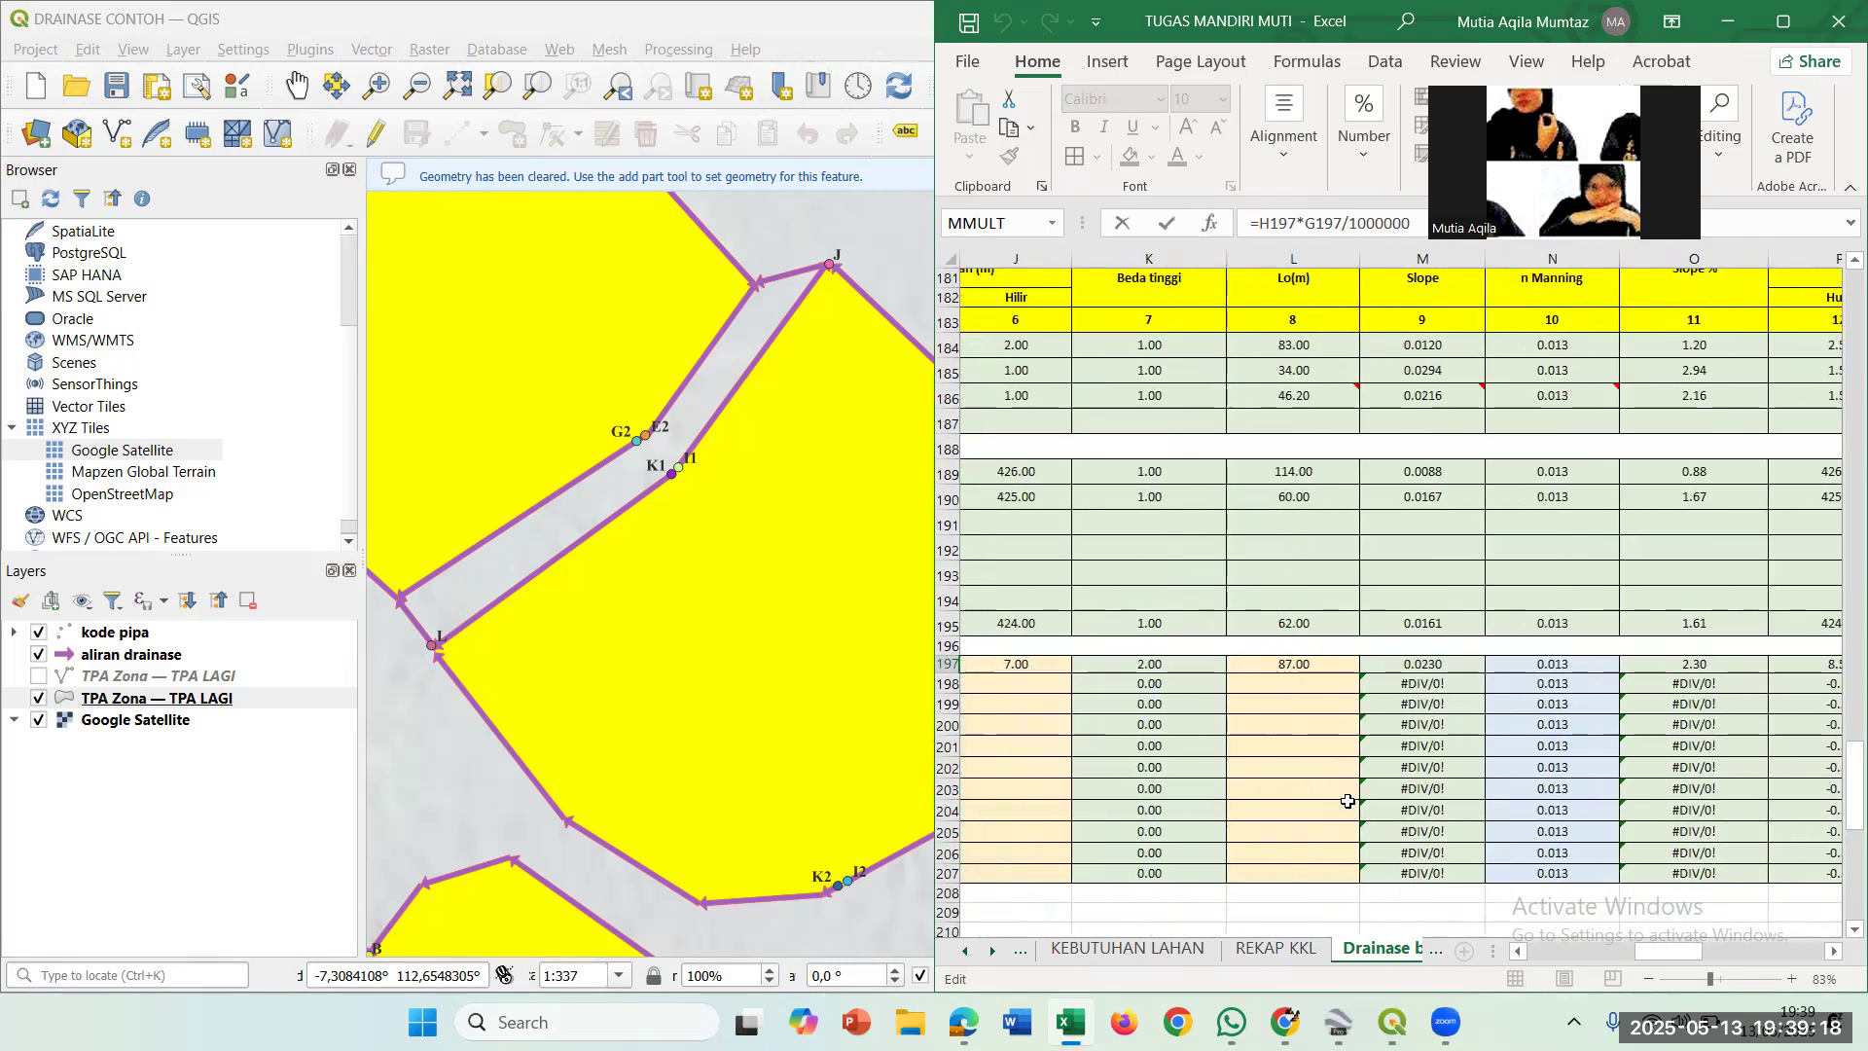
scroll(1348, 801, "left", 9)
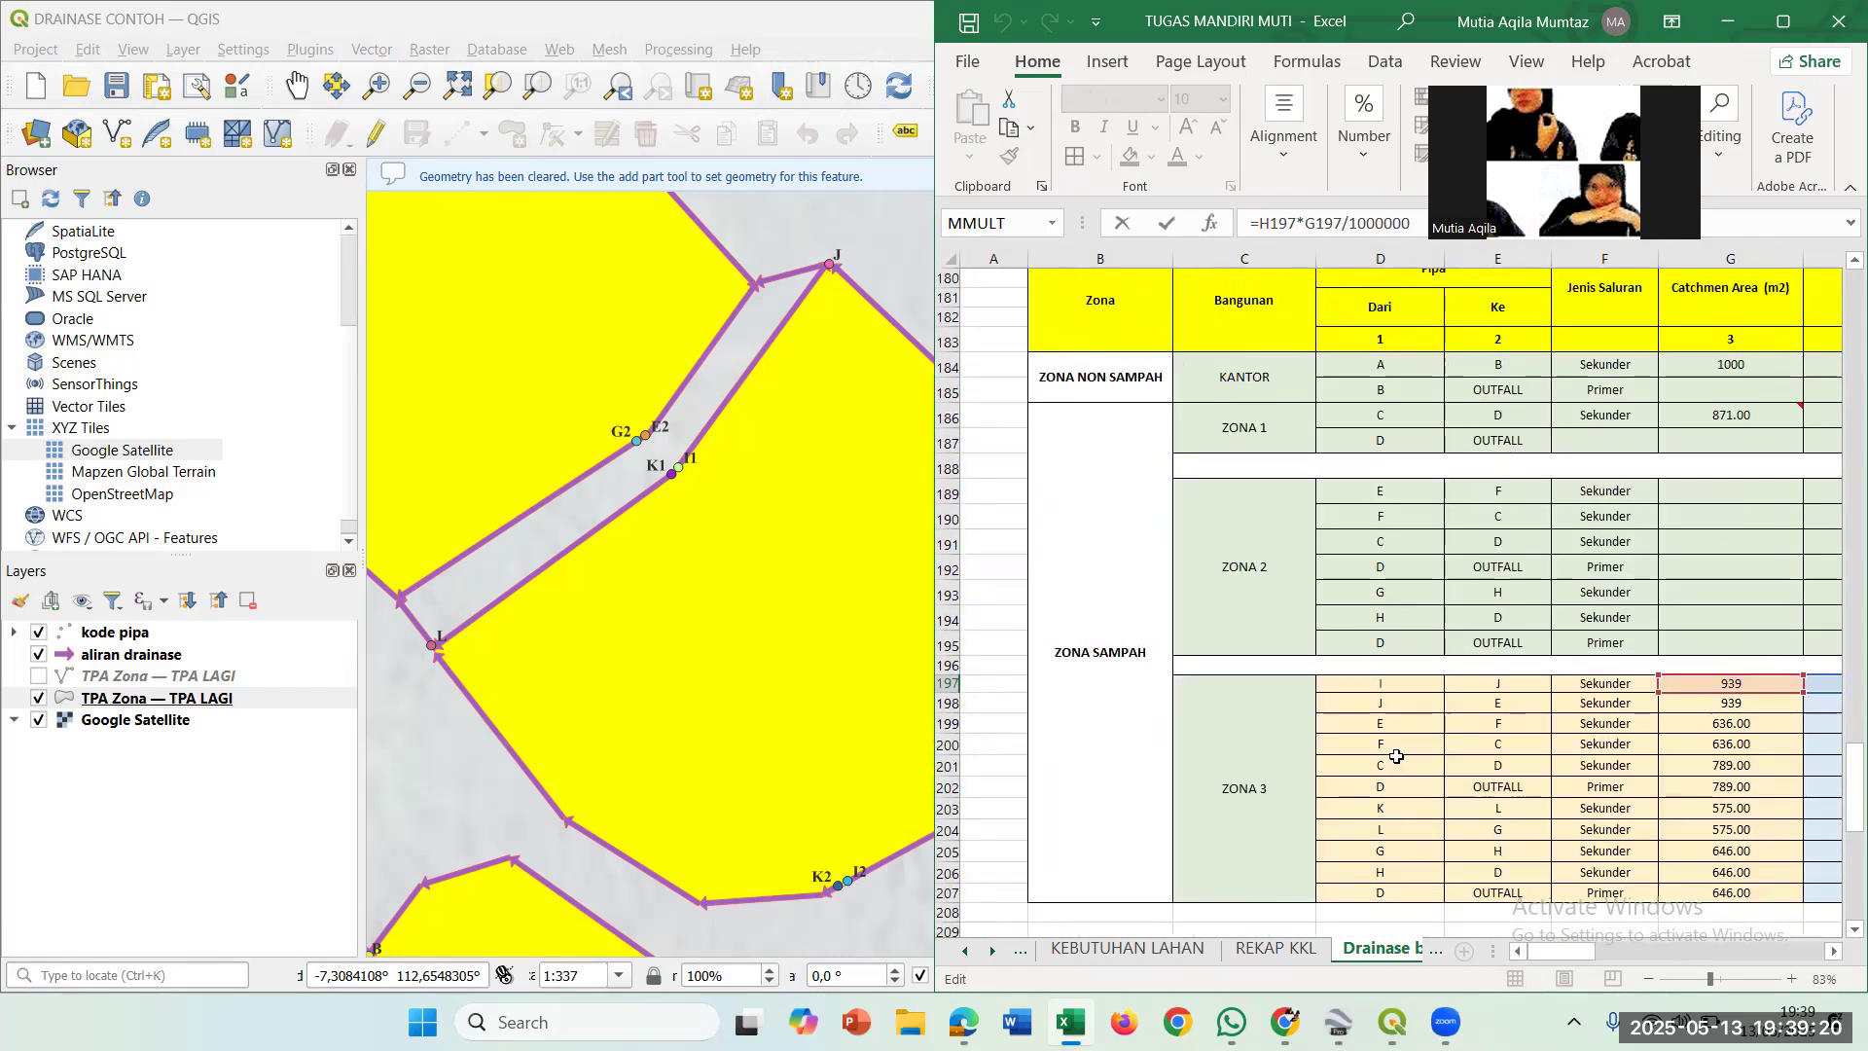
scroll(1397, 756, "right", 3)
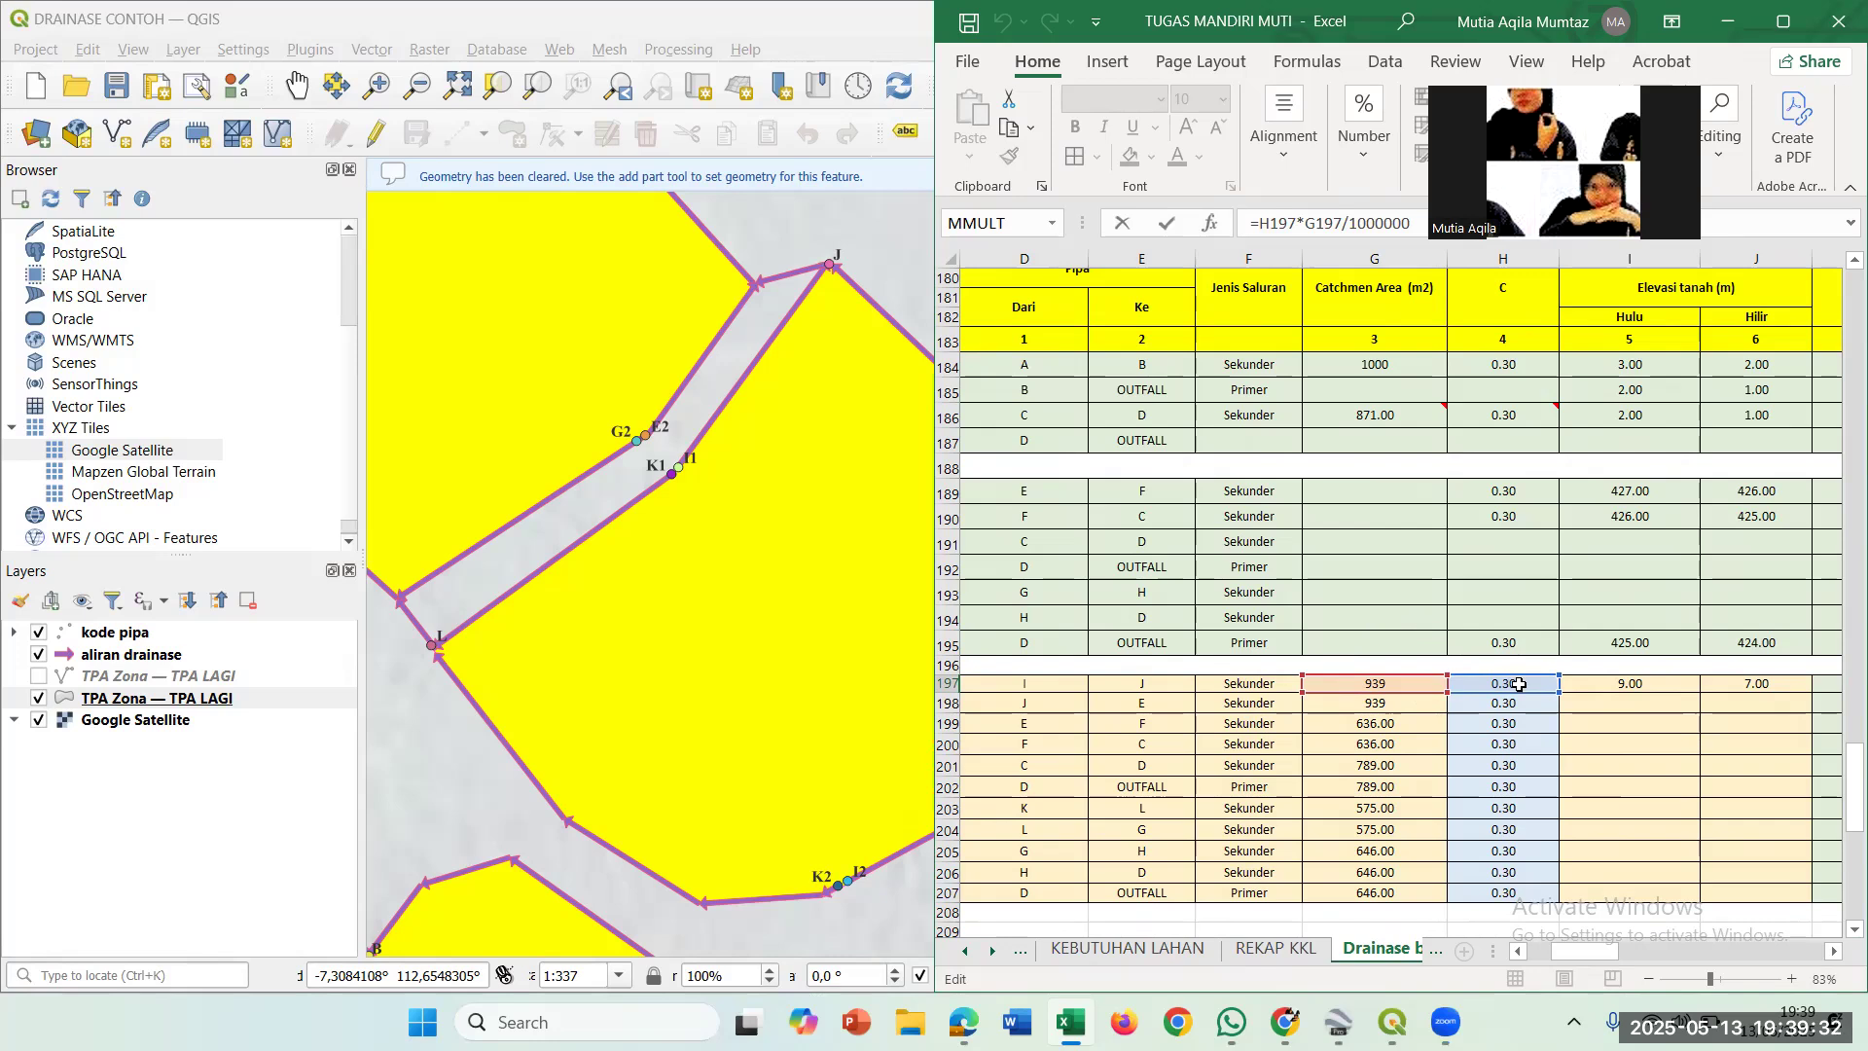
scroll(1516, 682, "right", 10)
scroll(1519, 684, "right", 5)
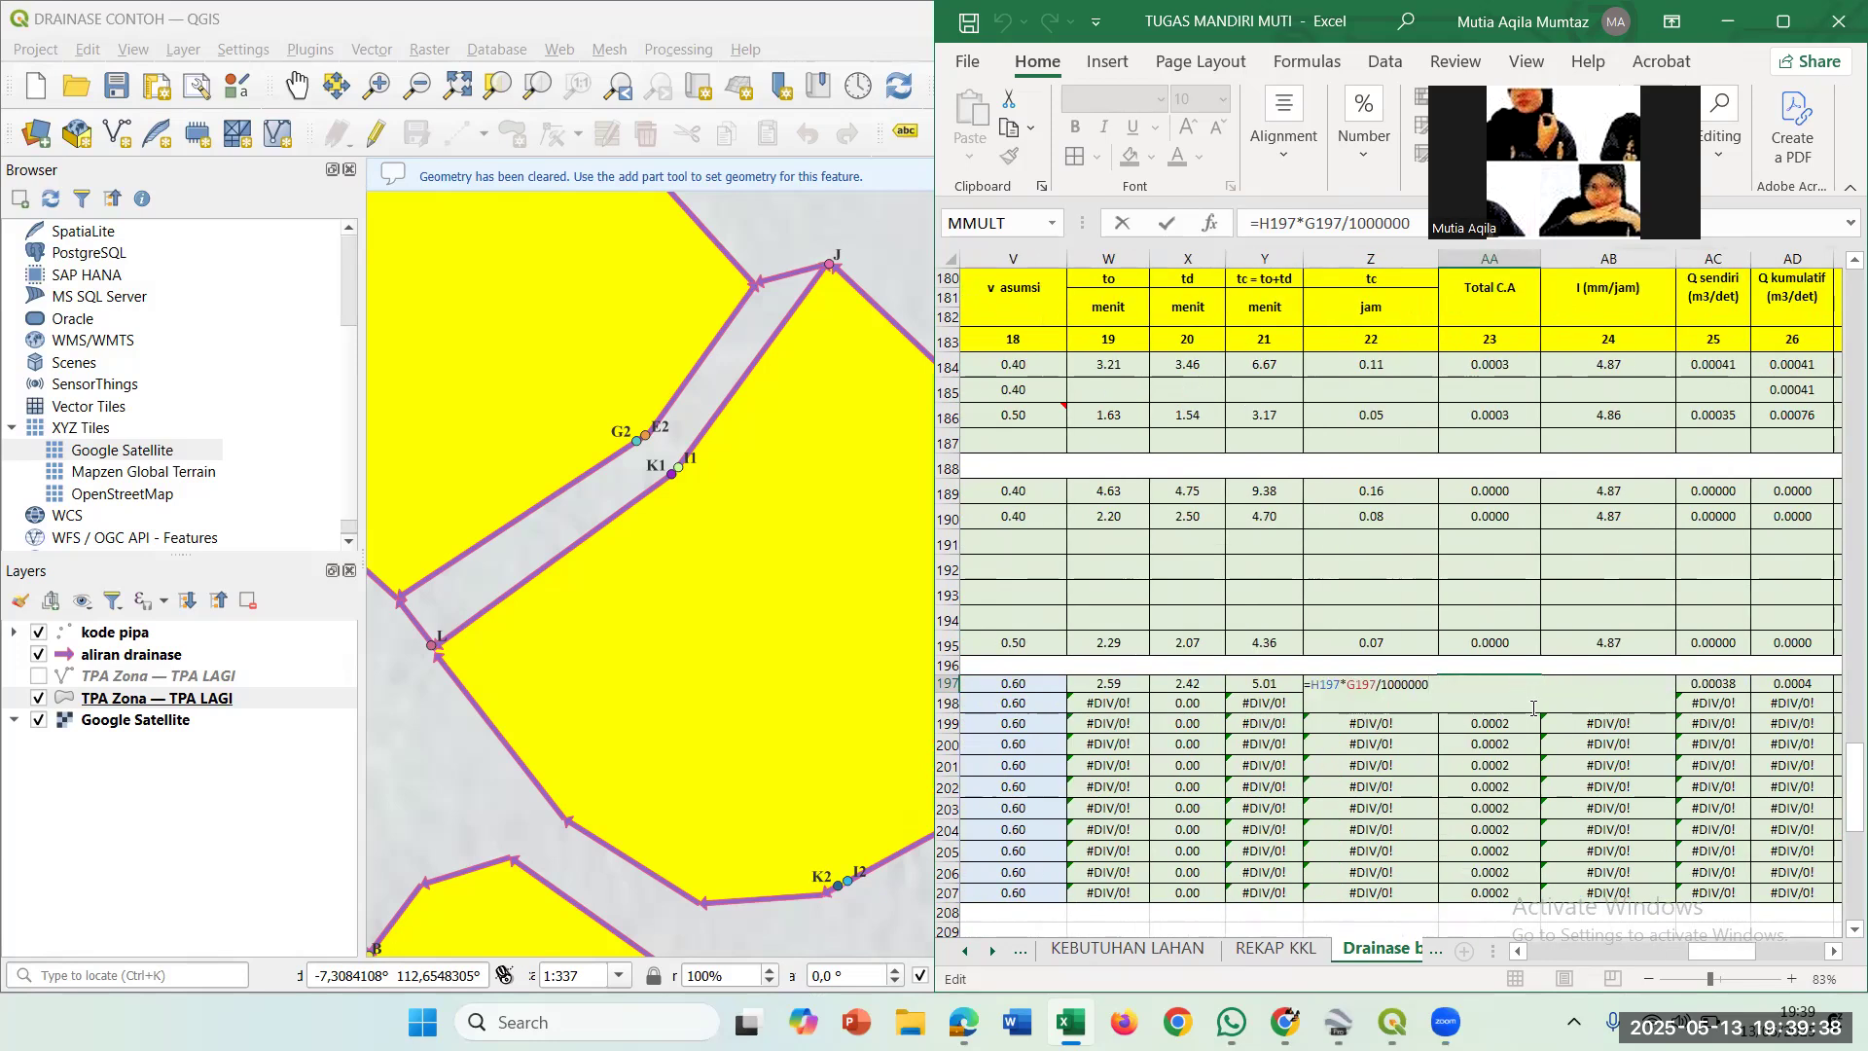
key("Tab")
Open the I (mm/jam) formula of the pipe from I to J and find the tc cell it uses.
left_click(1578, 685)
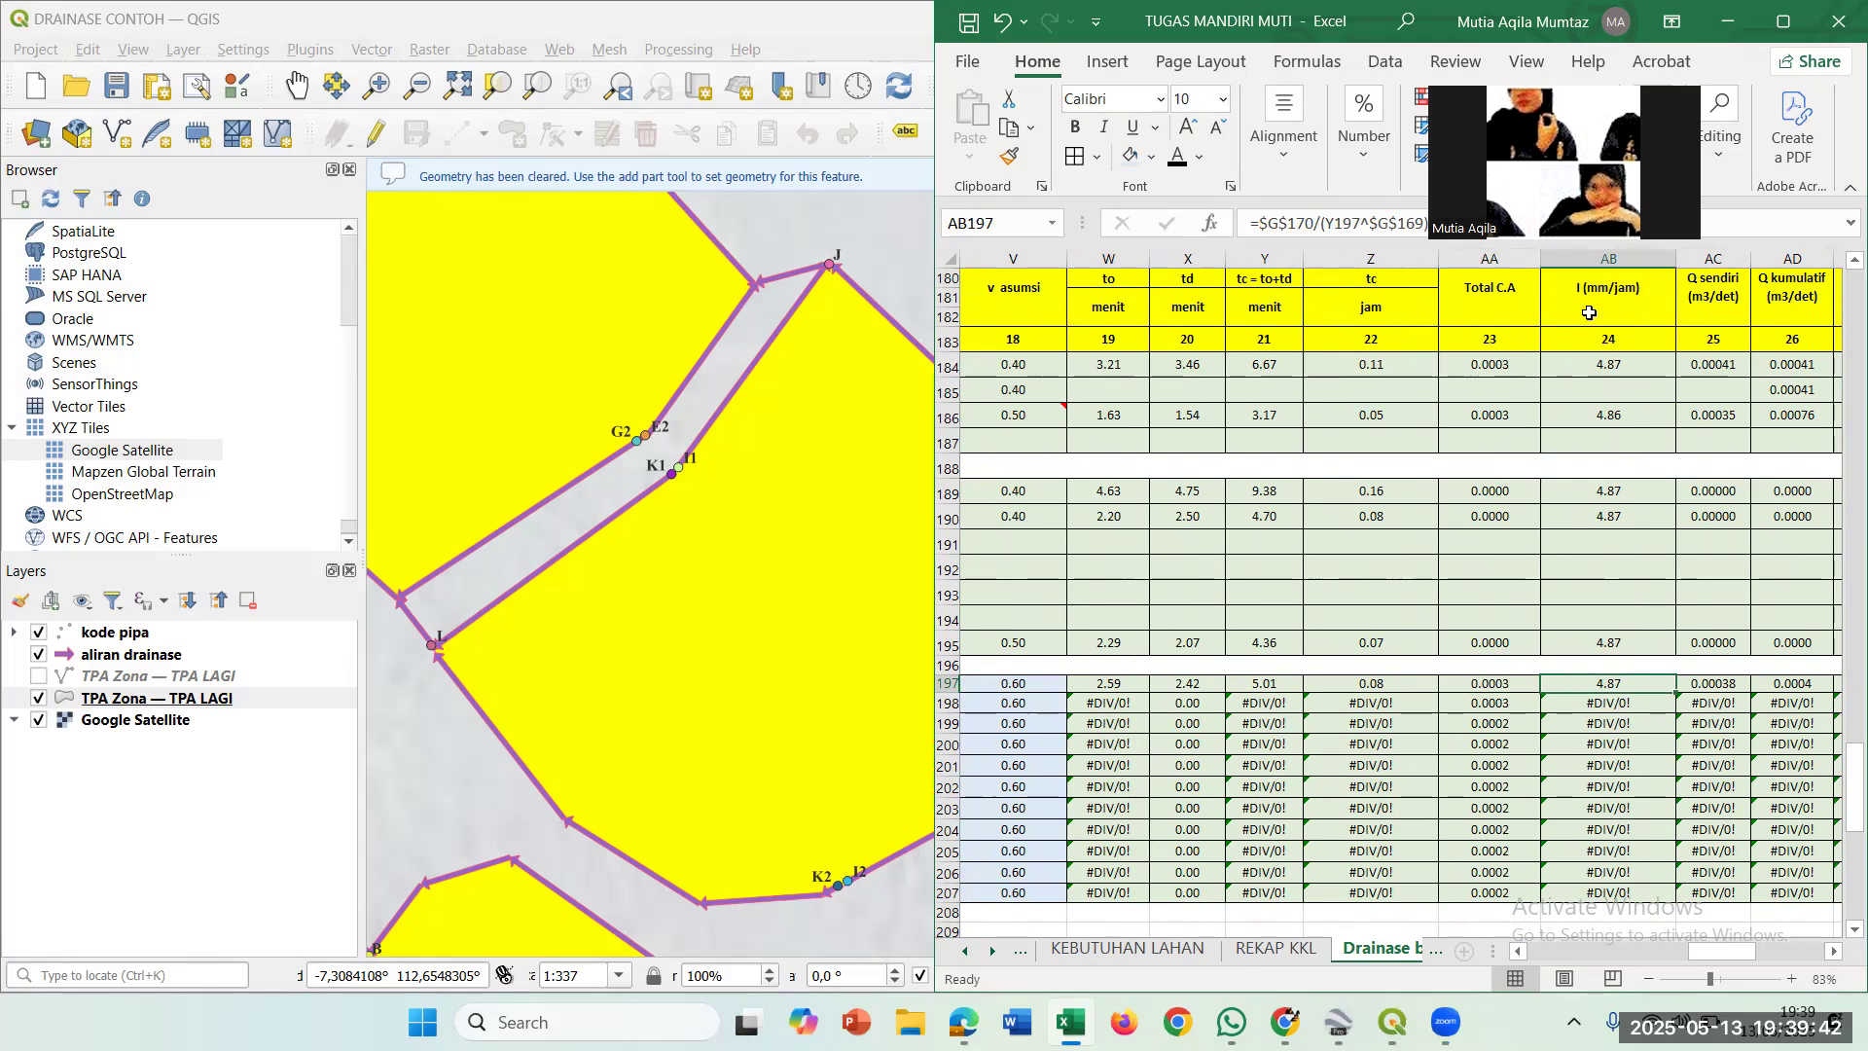
scroll(1530, 423, "up", 1)
scroll(1530, 423, "right", 2)
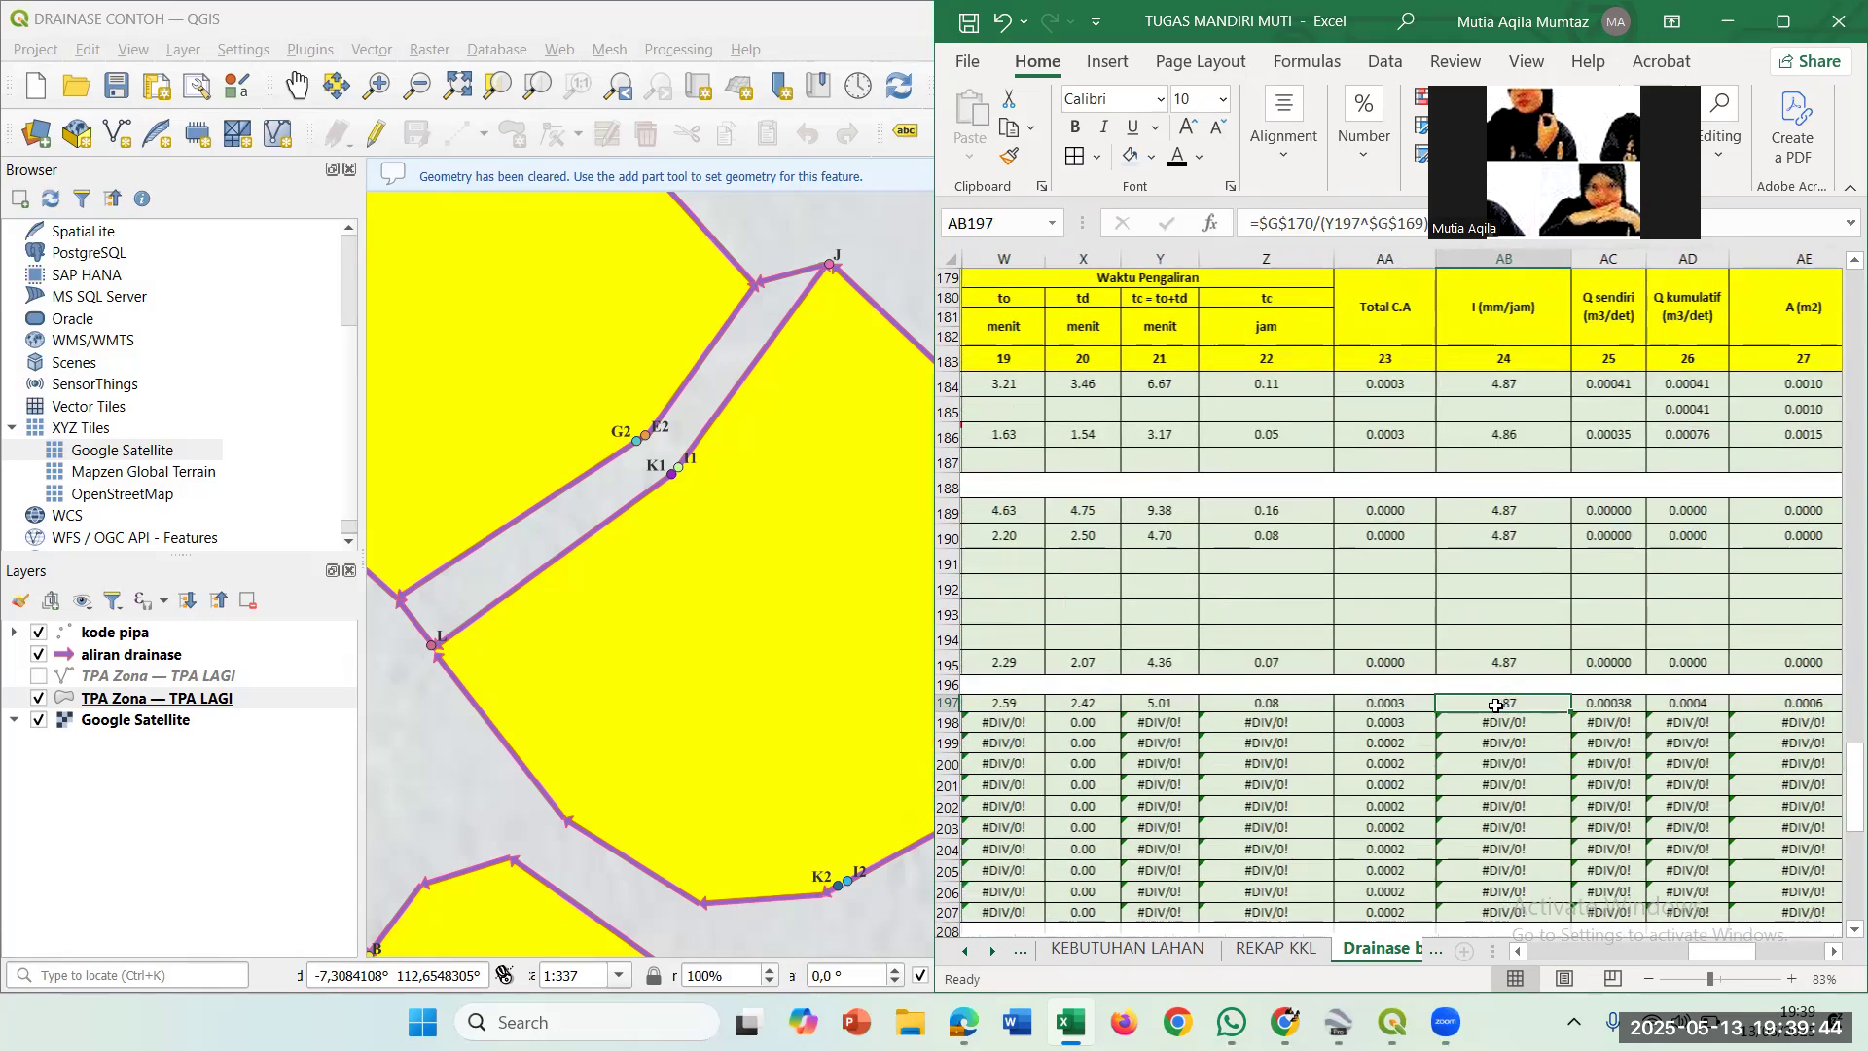
scroll(1497, 706, "right", 1)
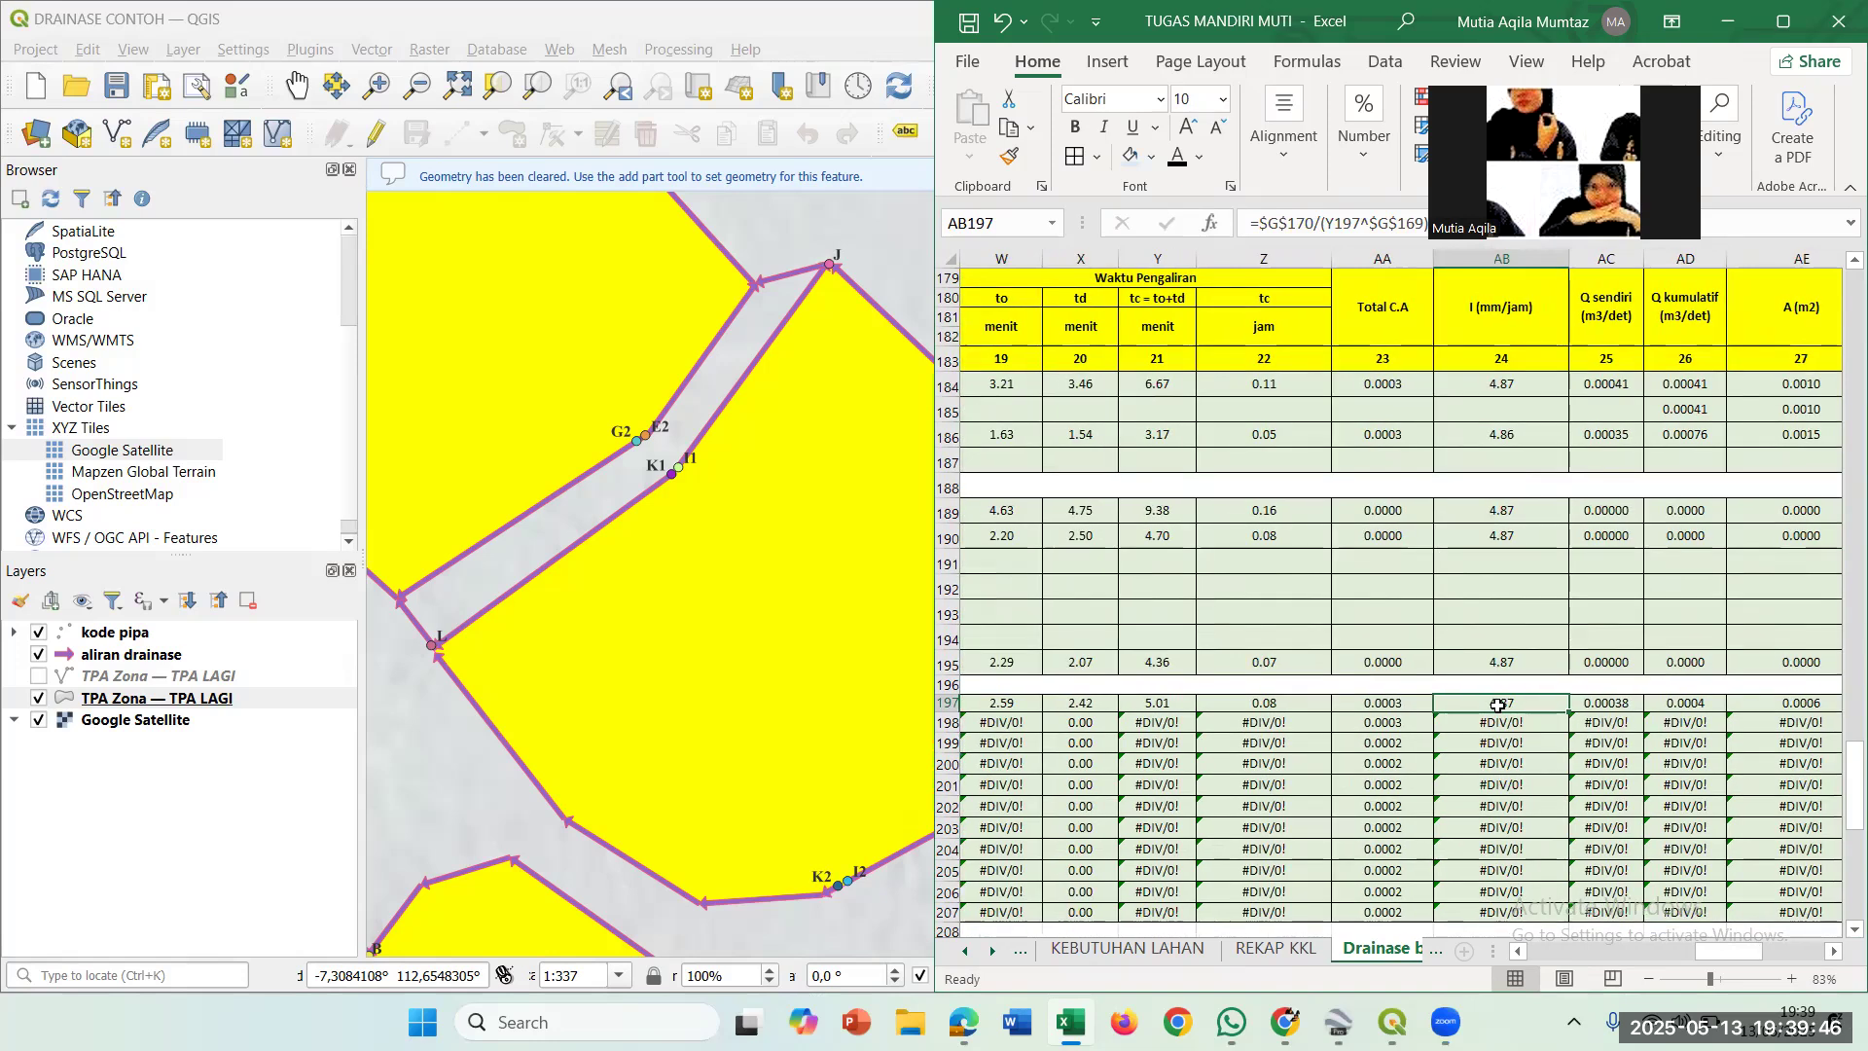
double_click(1498, 706)
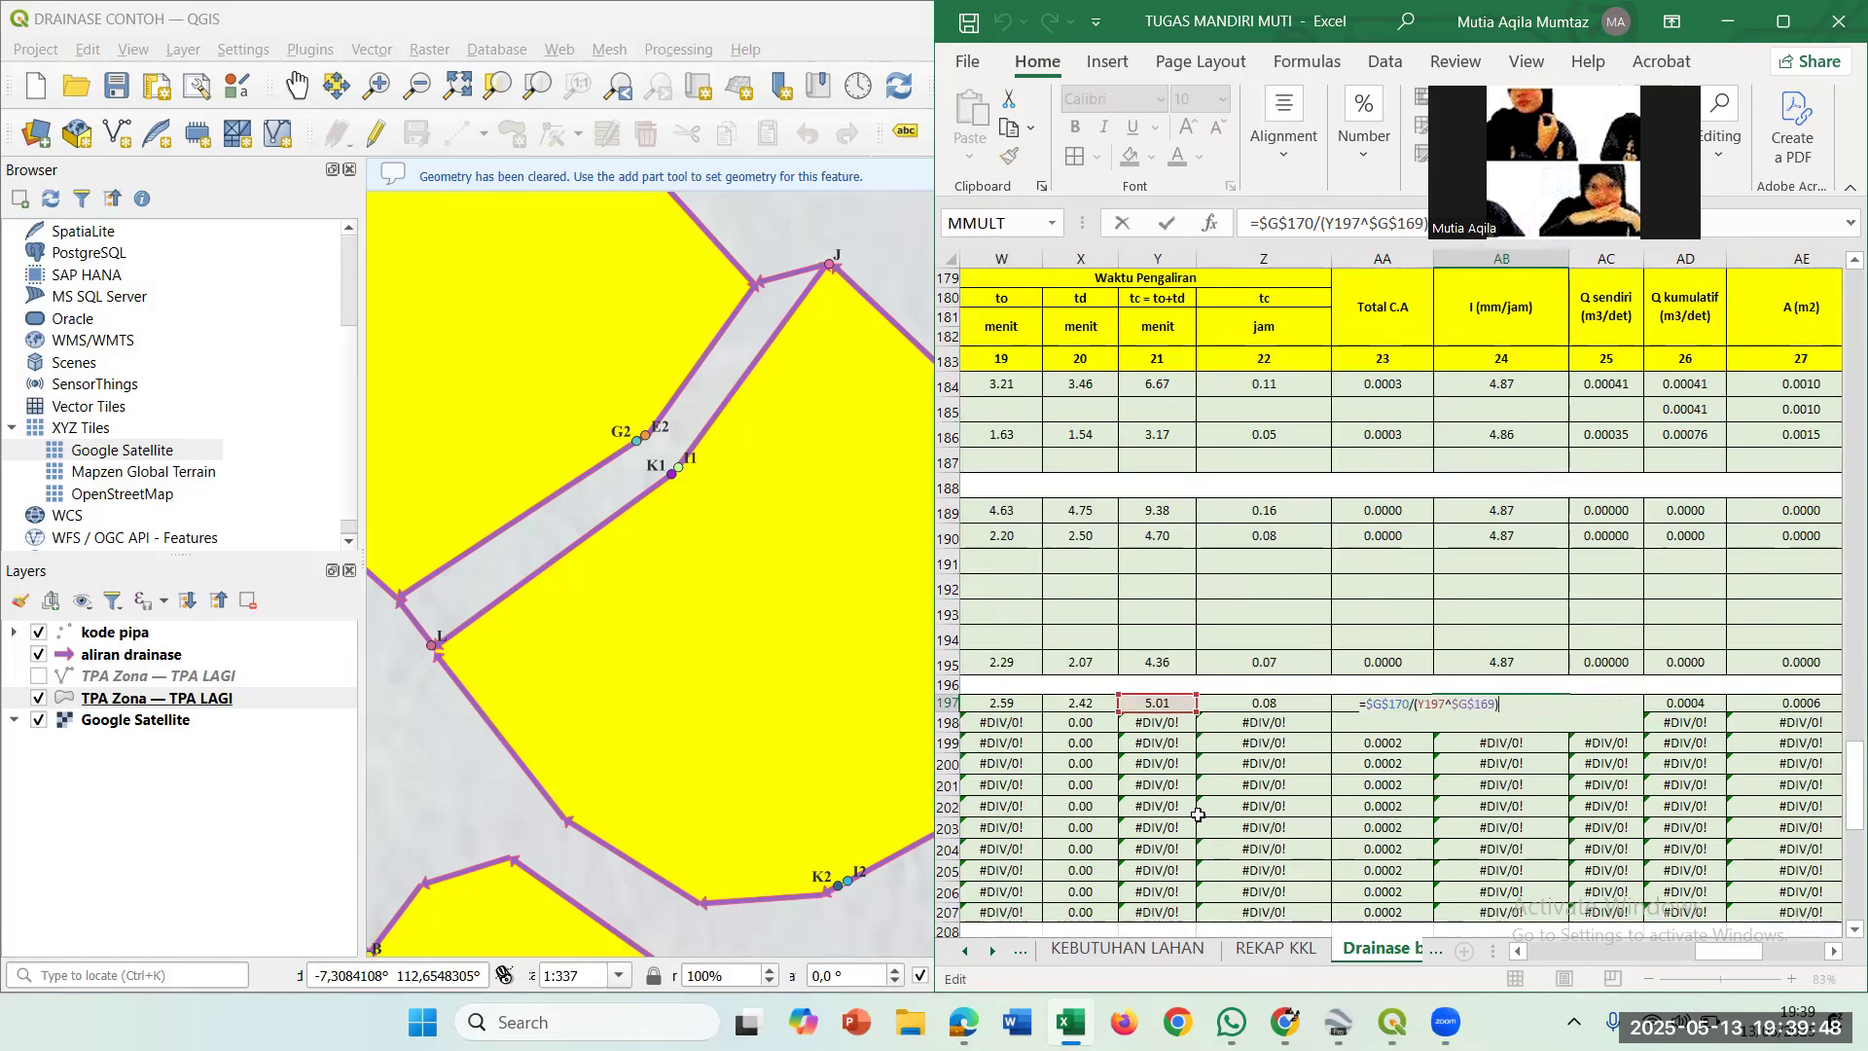
scroll(1199, 816, "left", 4)
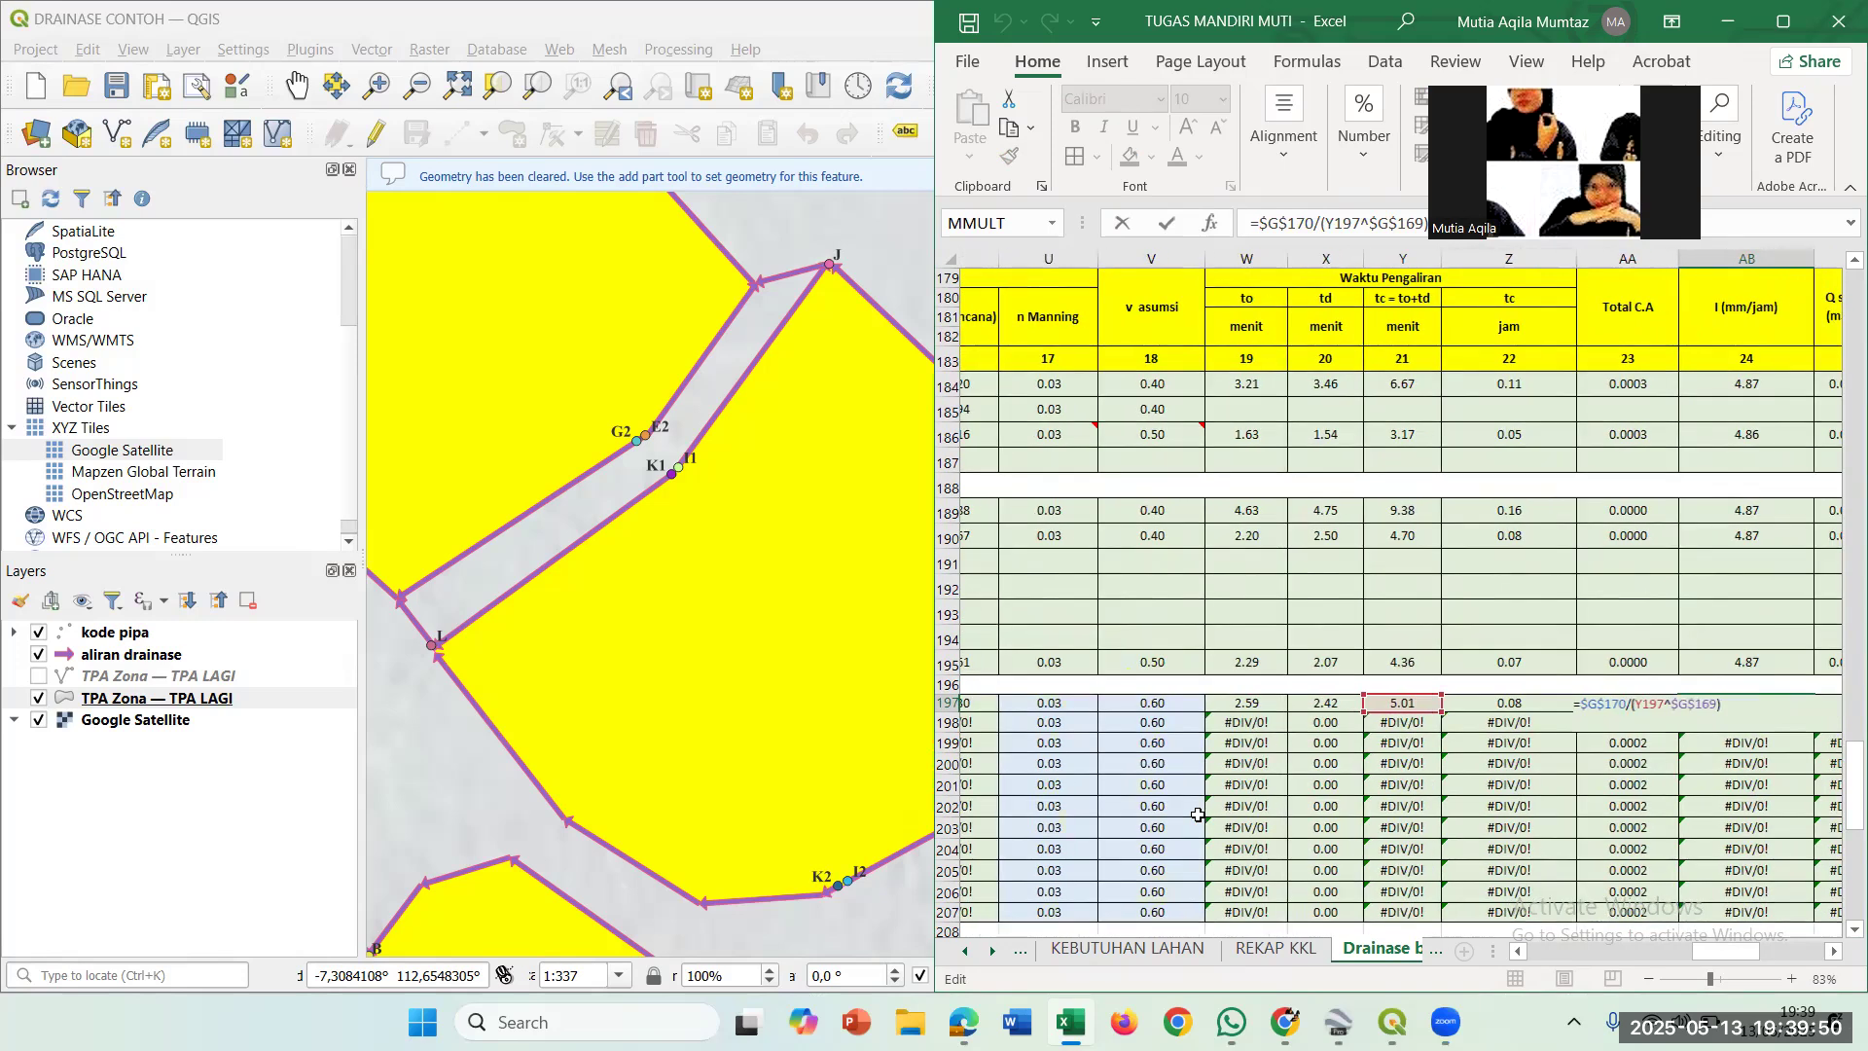
Search the row of the pipe from I to J for the cells referenced by the open I (mm/jam) formula.
scroll(1198, 815, "left", 12)
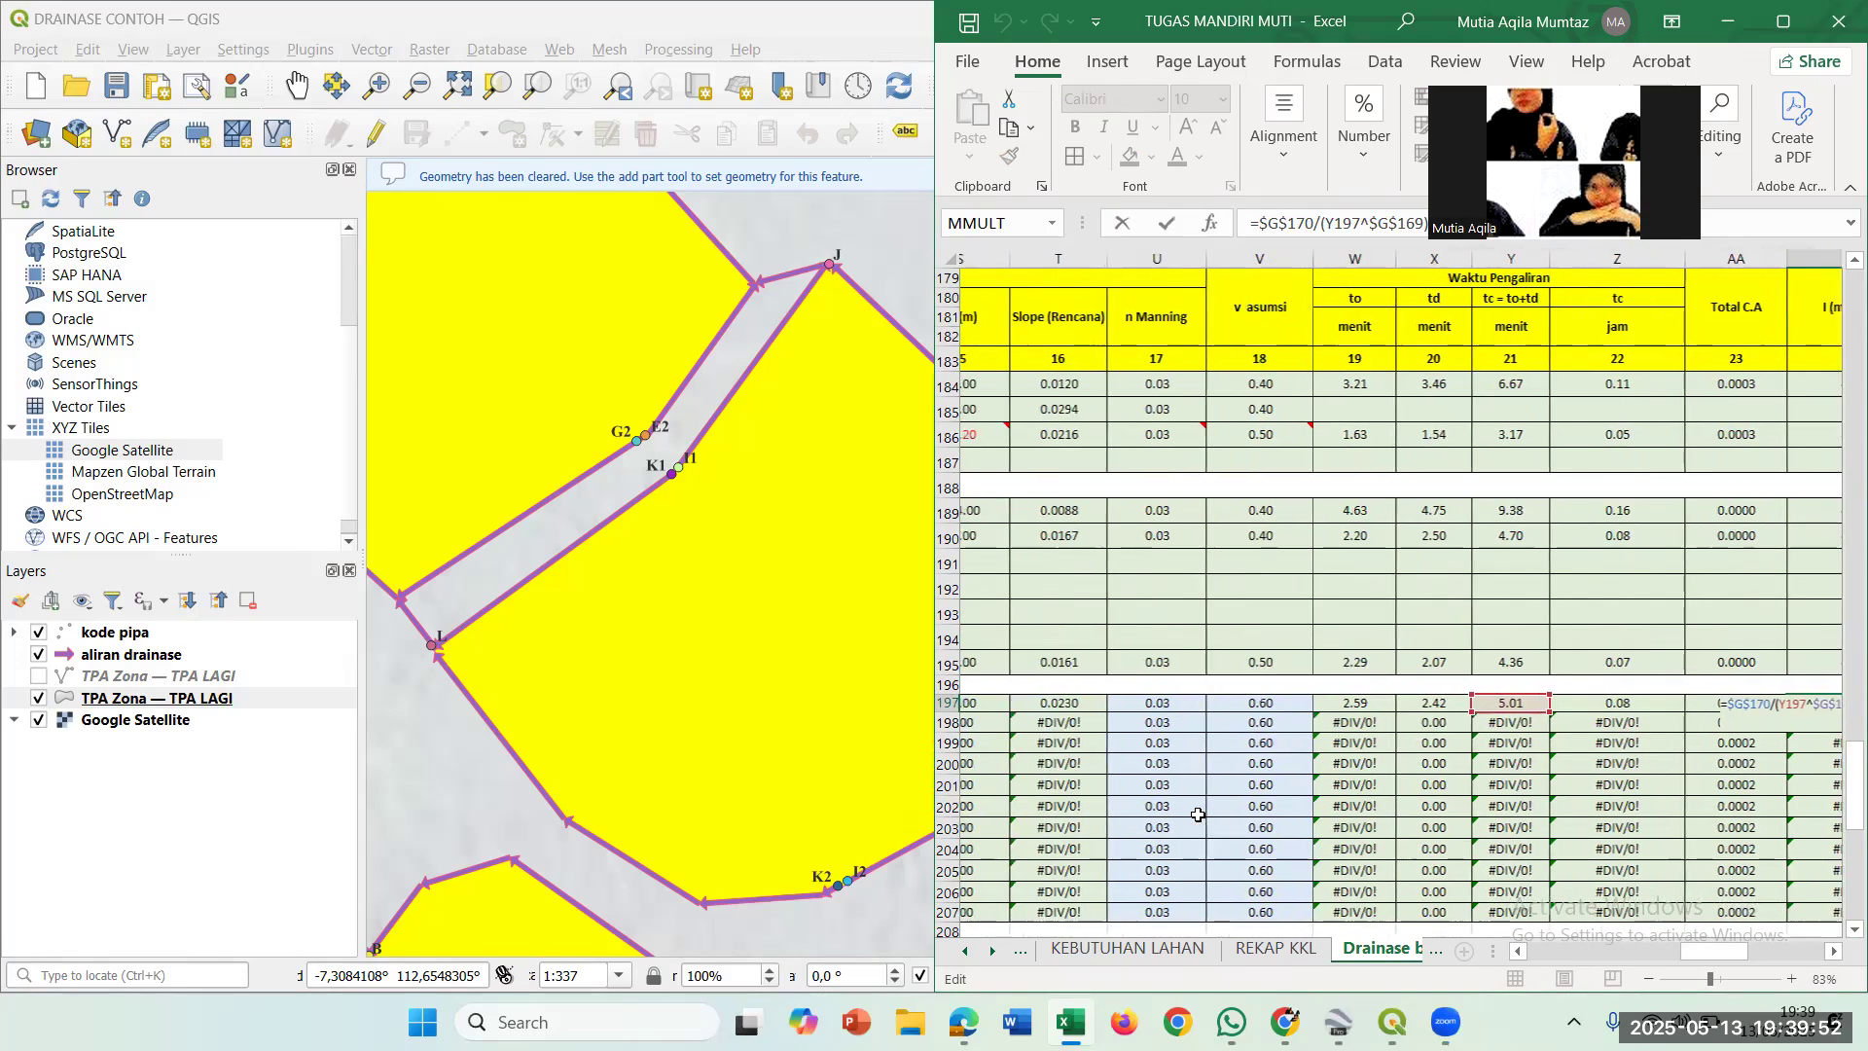
scroll(1199, 815, "left", 4)
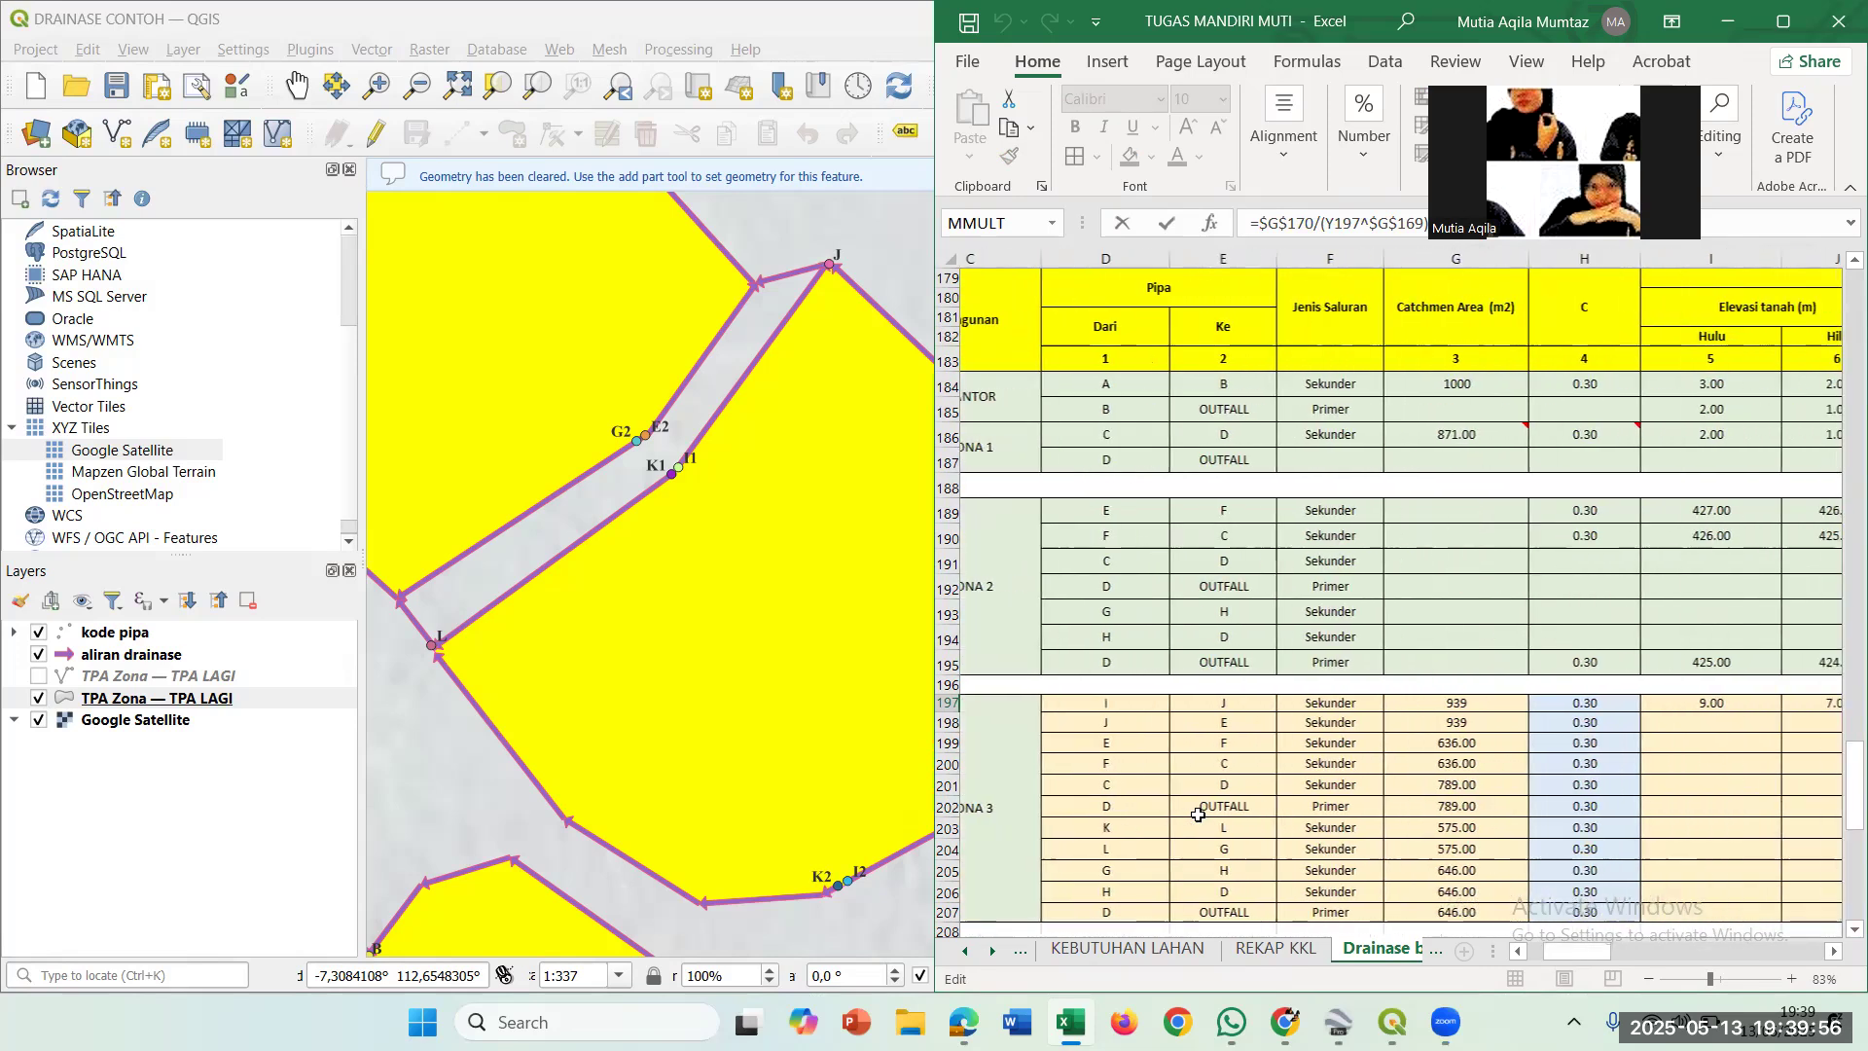
scroll(1598, 750, "right", 2)
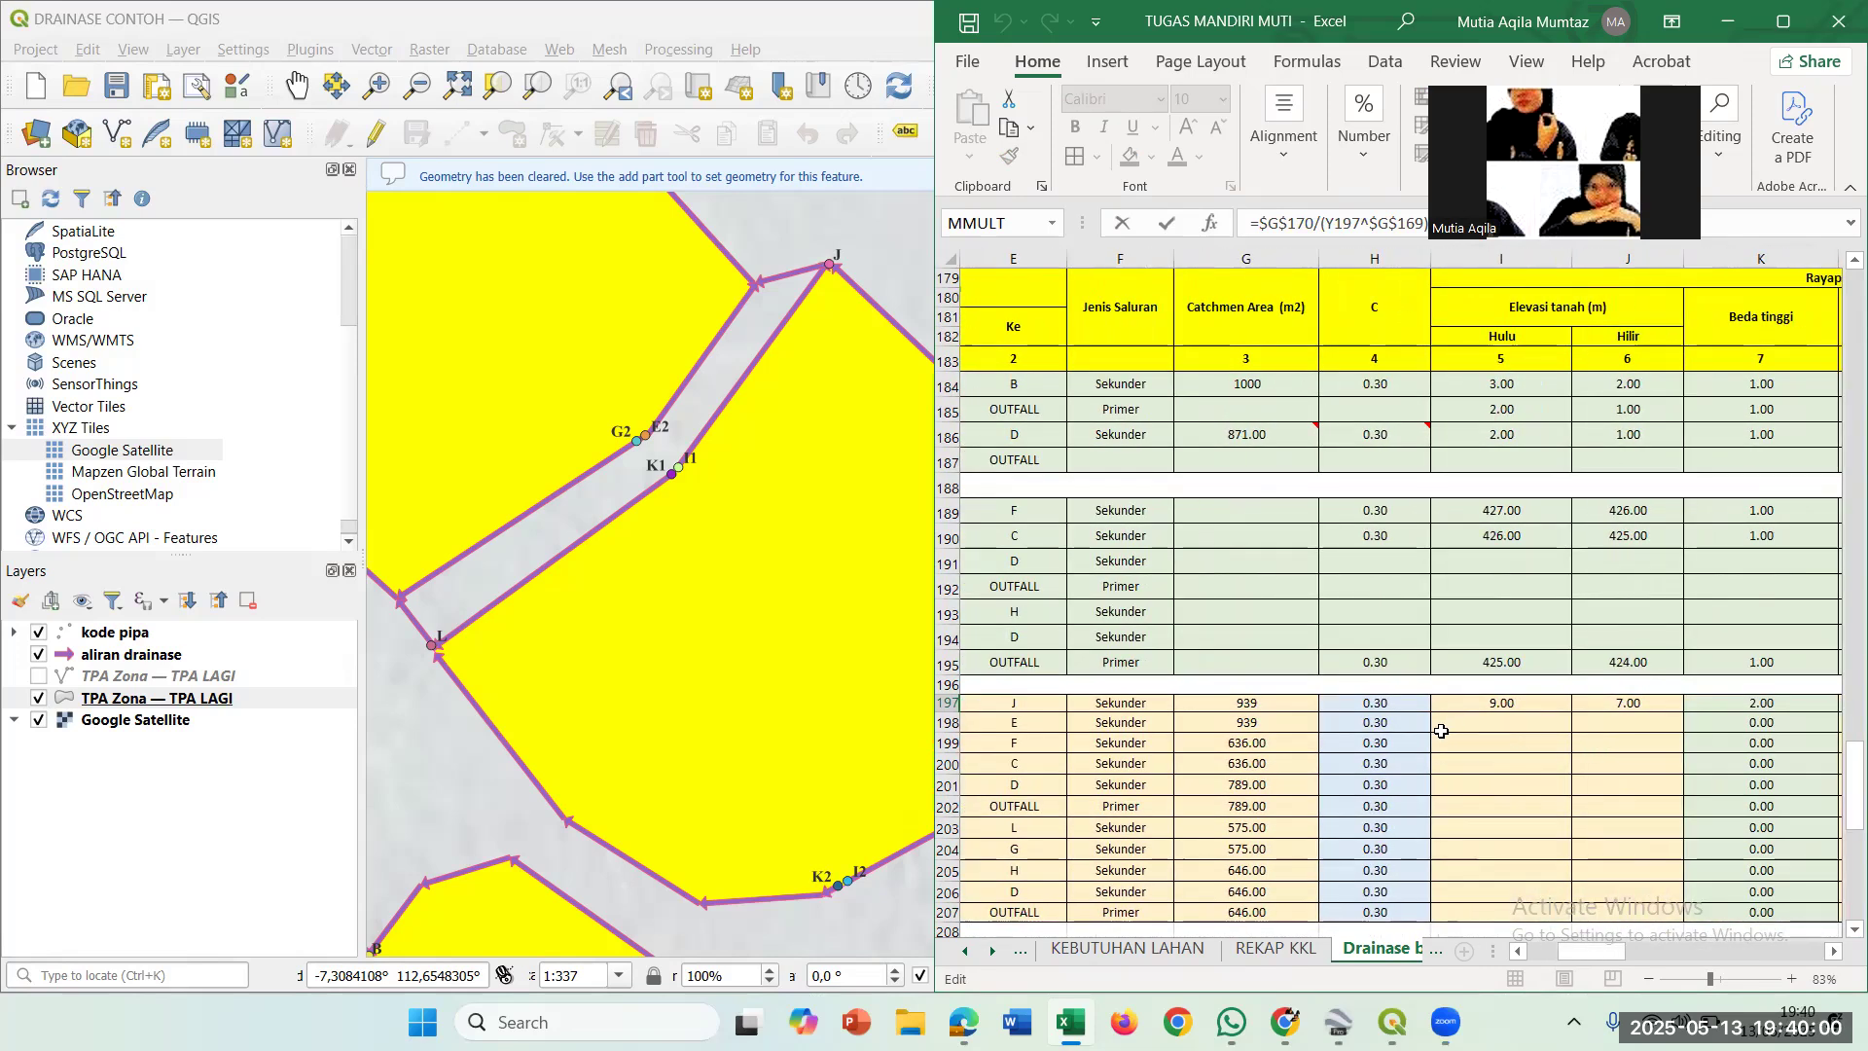
scroll(1545, 699, "right", 2)
scroll(1546, 697, "right", 8)
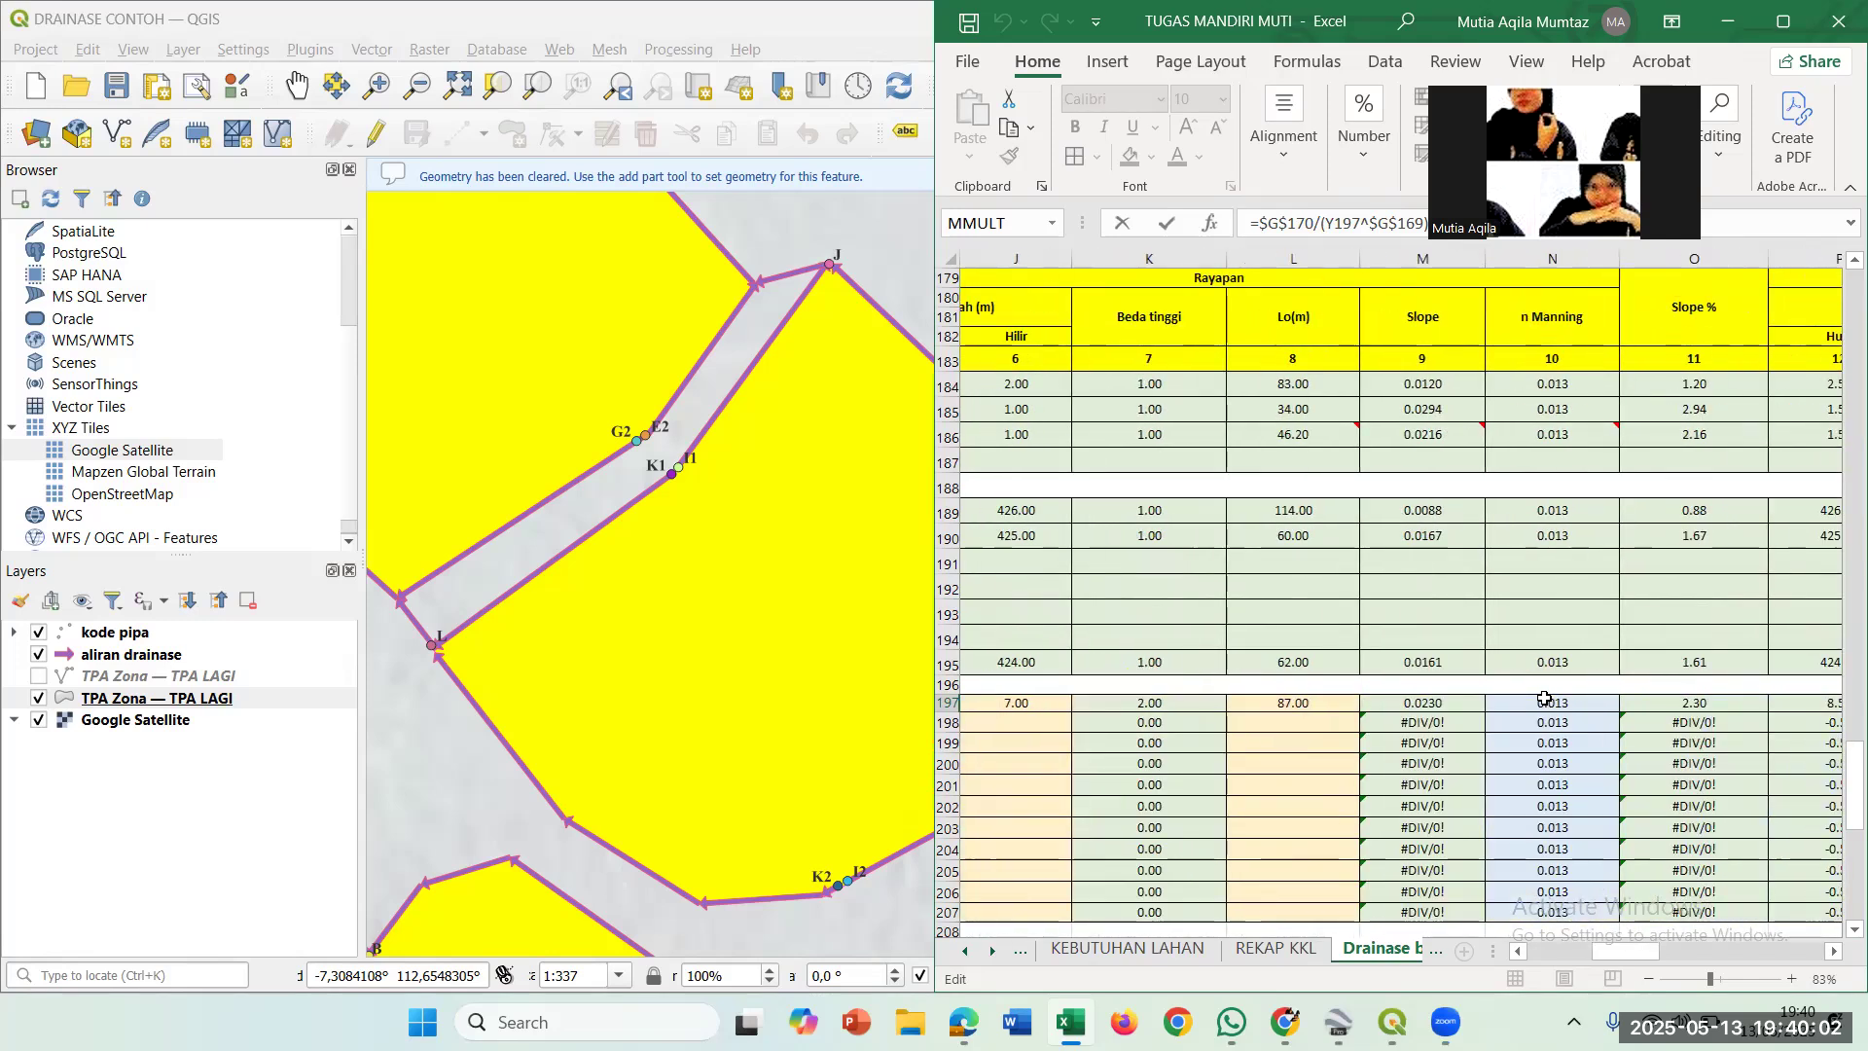
scroll(1546, 698, "right", 4)
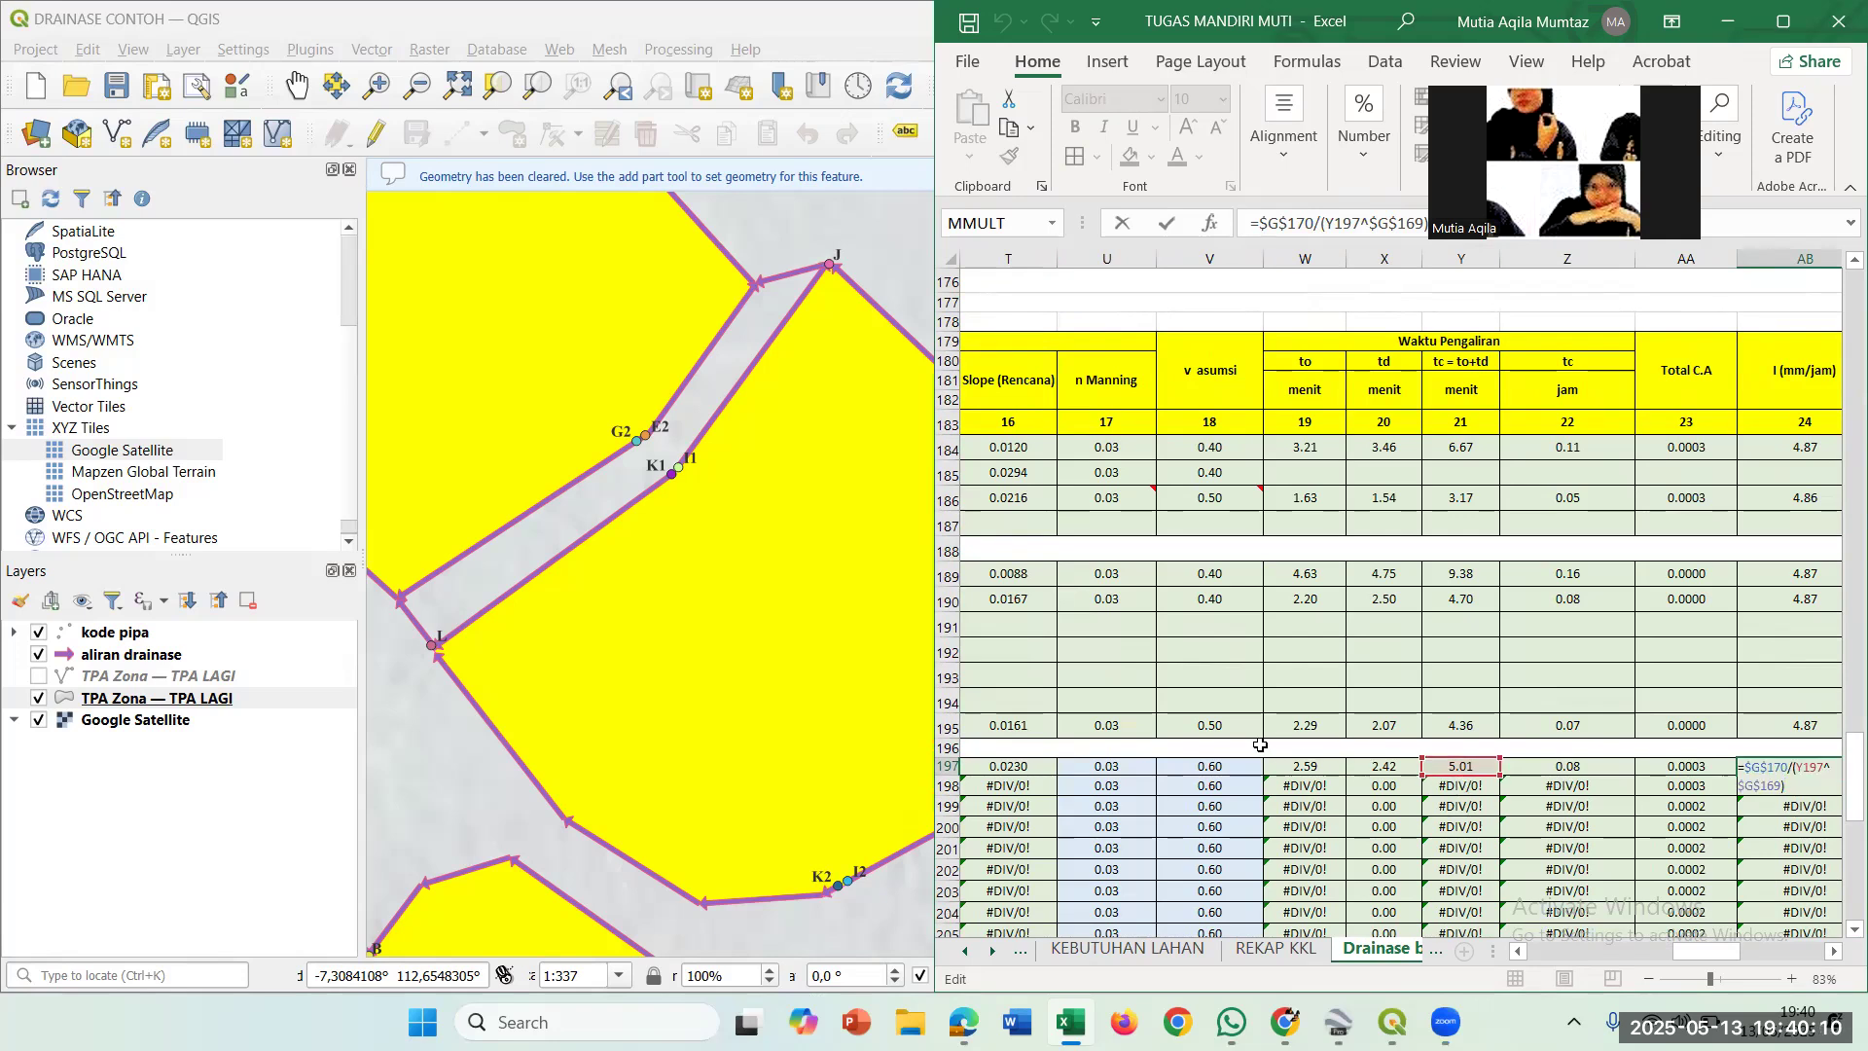
Trace the G170 and G169 references of the I (mm/jam) formula to the Sherman table above the planning table, and close the formula.
scroll(1182, 581, "up", 1)
scroll(1182, 581, "up", 9)
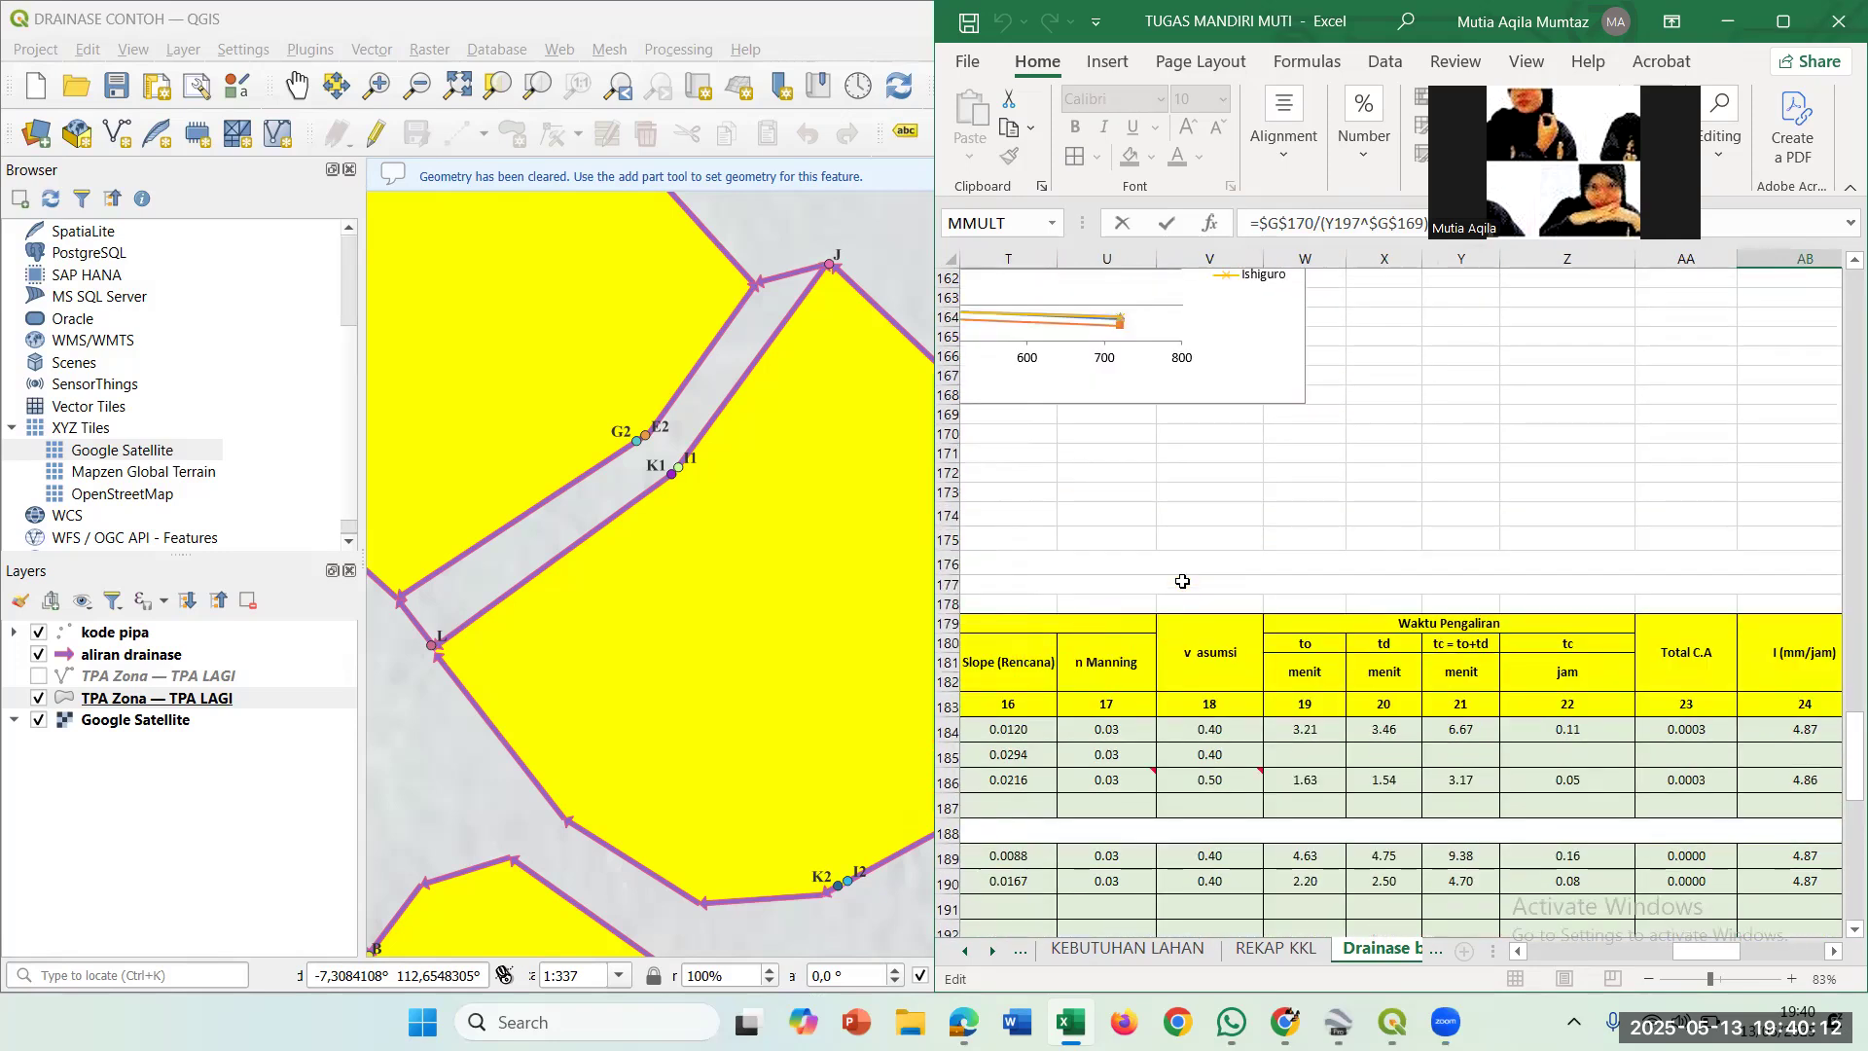
scroll(1183, 581, "left", 3)
scroll(1182, 581, "left", 1)
scroll(1182, 581, "down", 2)
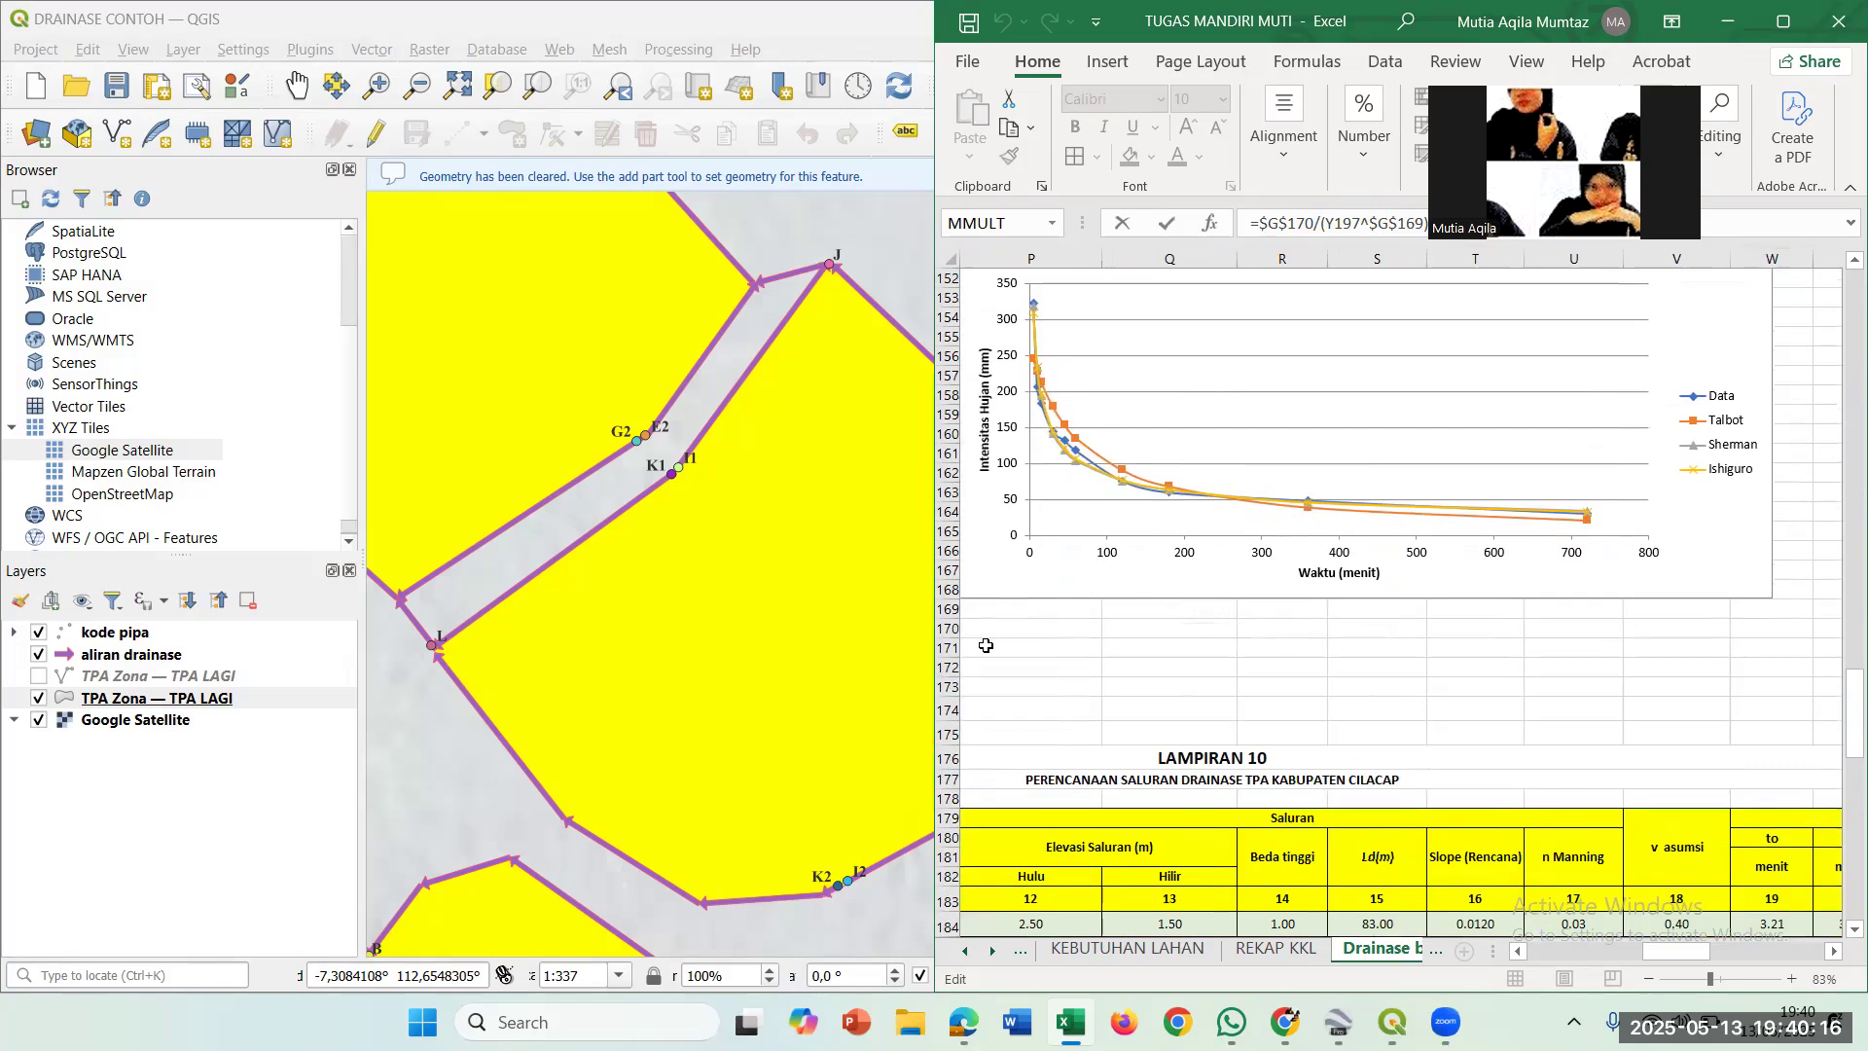
scroll(1183, 581, "left", 2)
scroll(986, 645, "left", 3)
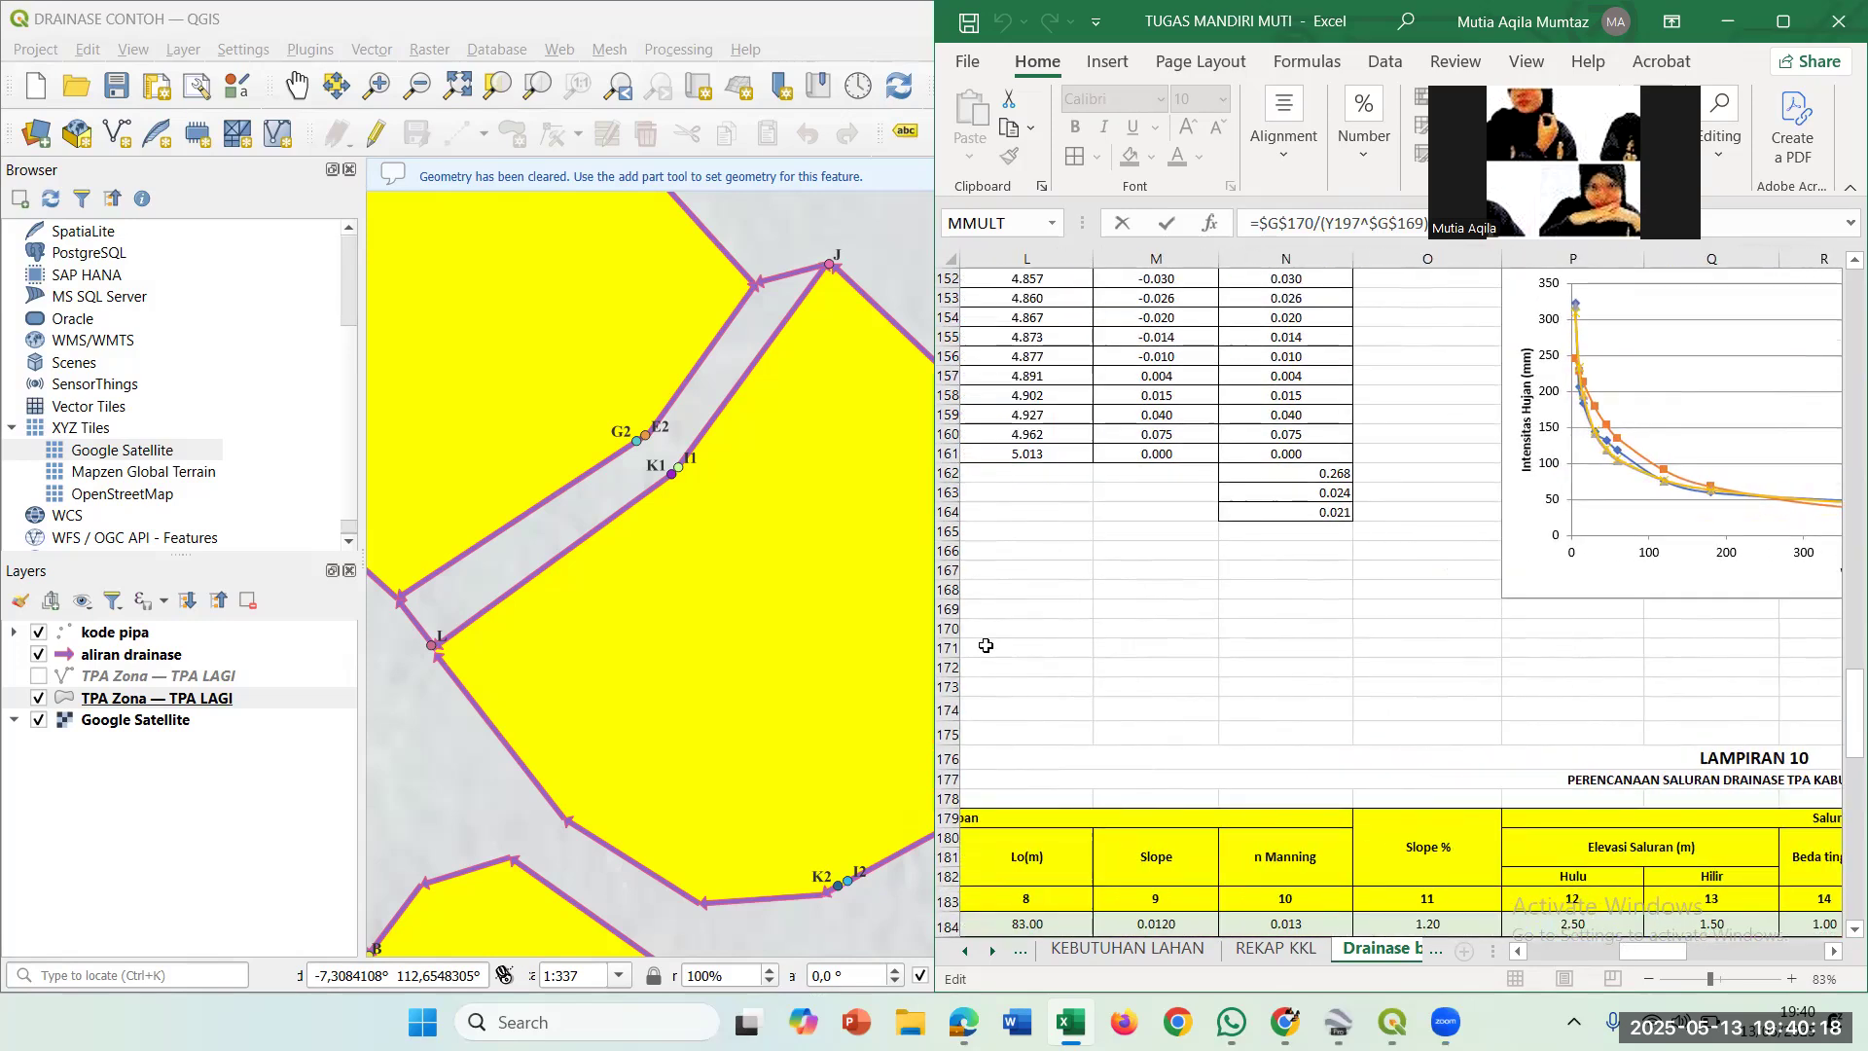
scroll(1052, 645, "left", 6)
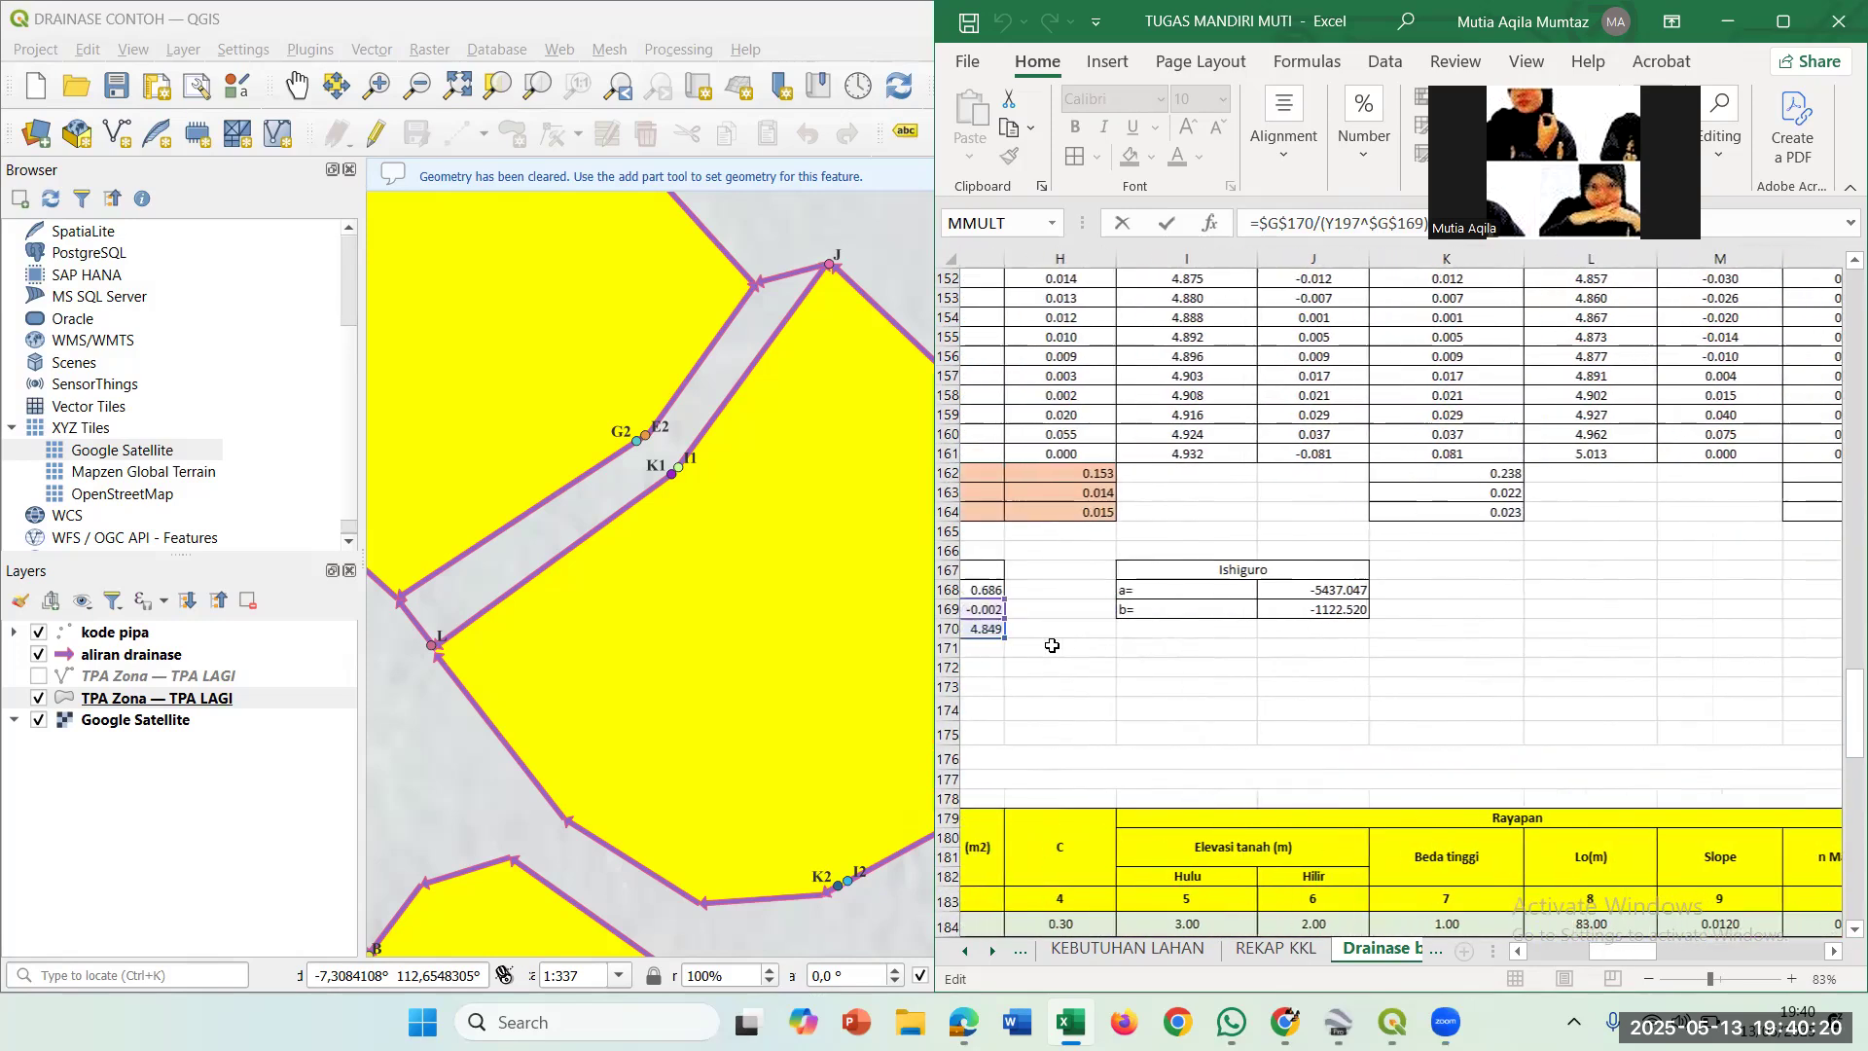
scroll(1067, 645, "left", 1)
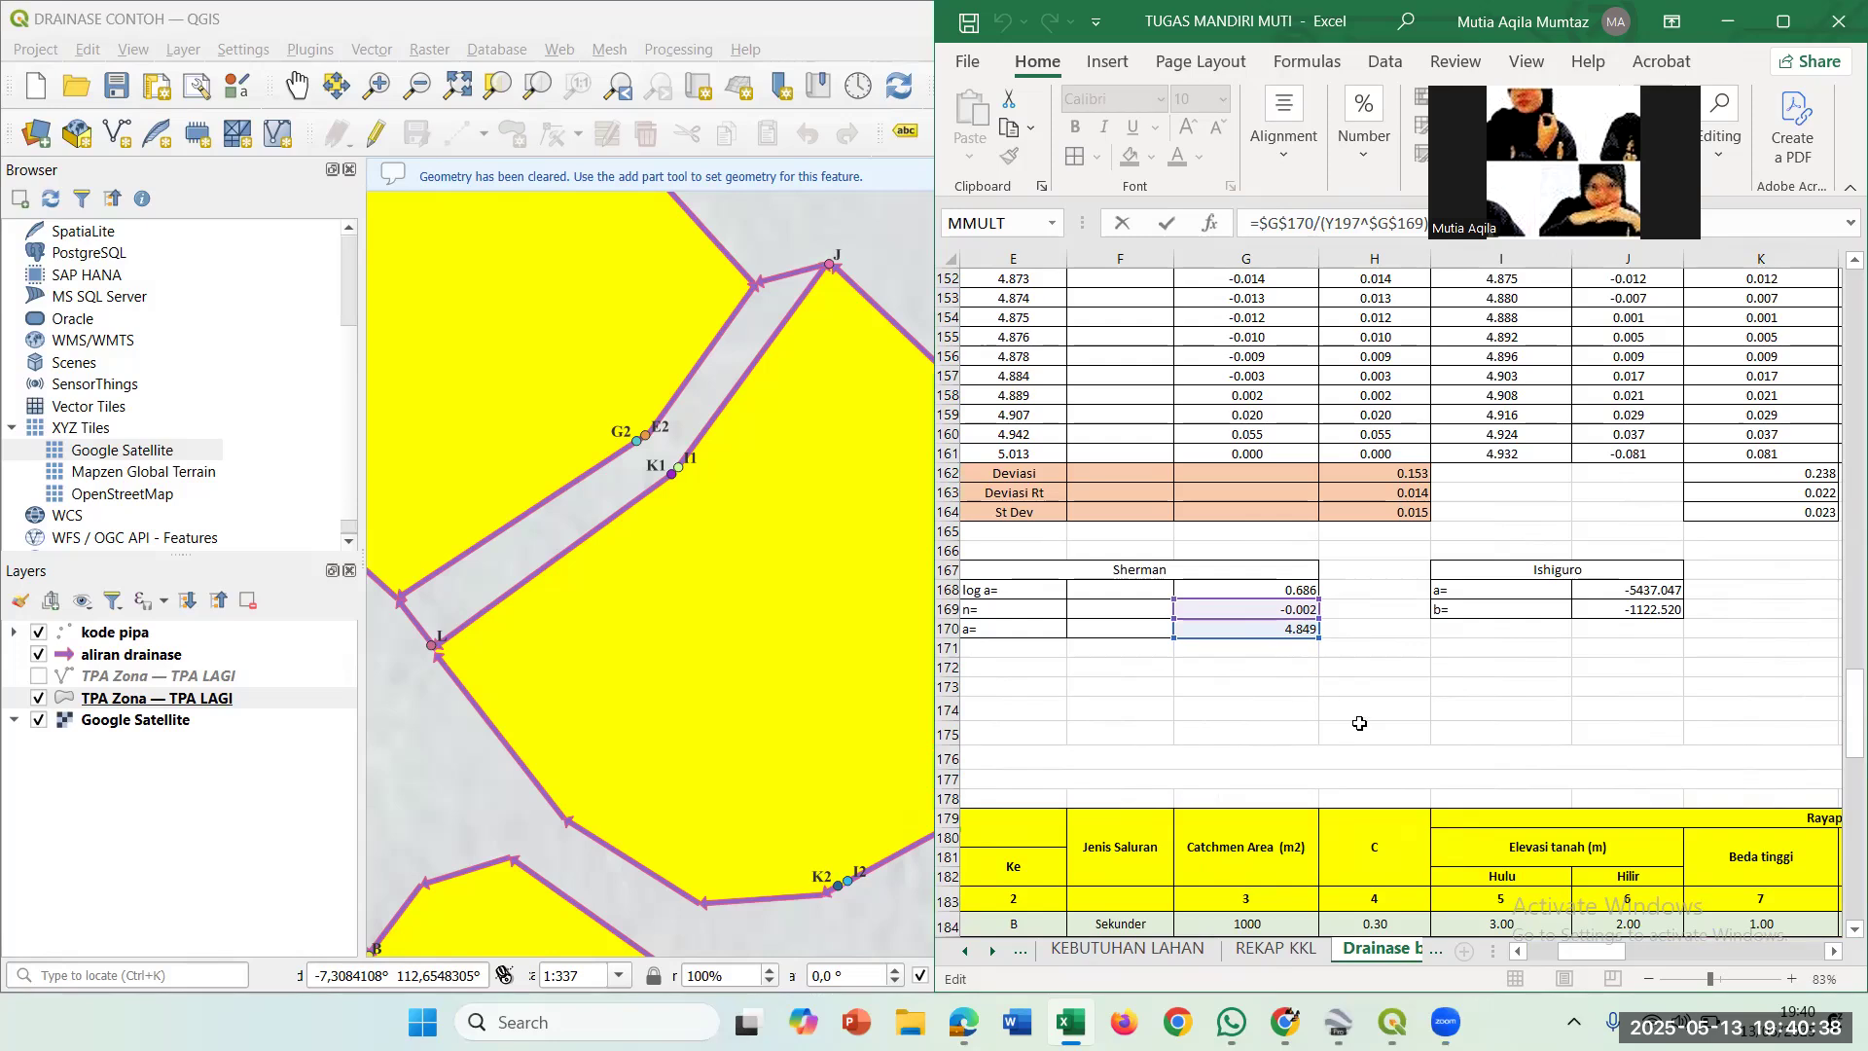
scroll(1359, 724, "right", 5)
scroll(1359, 723, "down", 7)
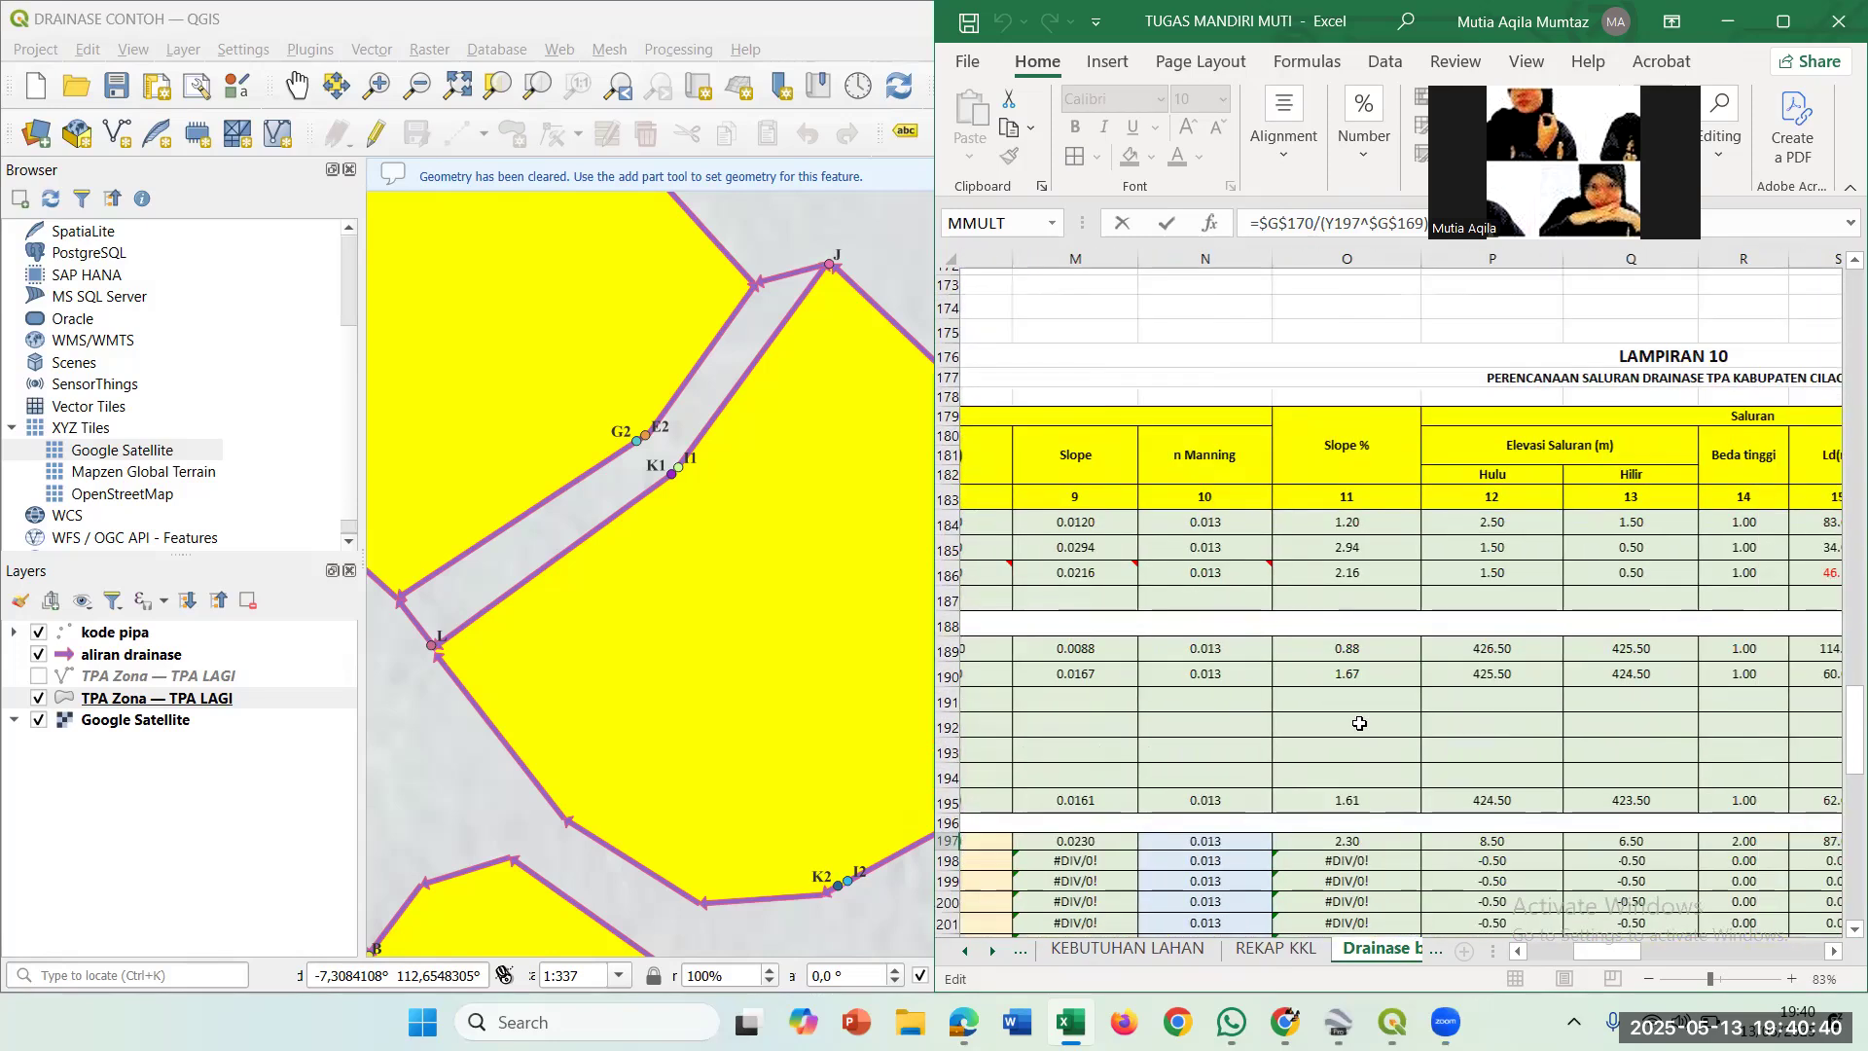
scroll(1359, 723, "down", 1)
scroll(1359, 723, "right", 4)
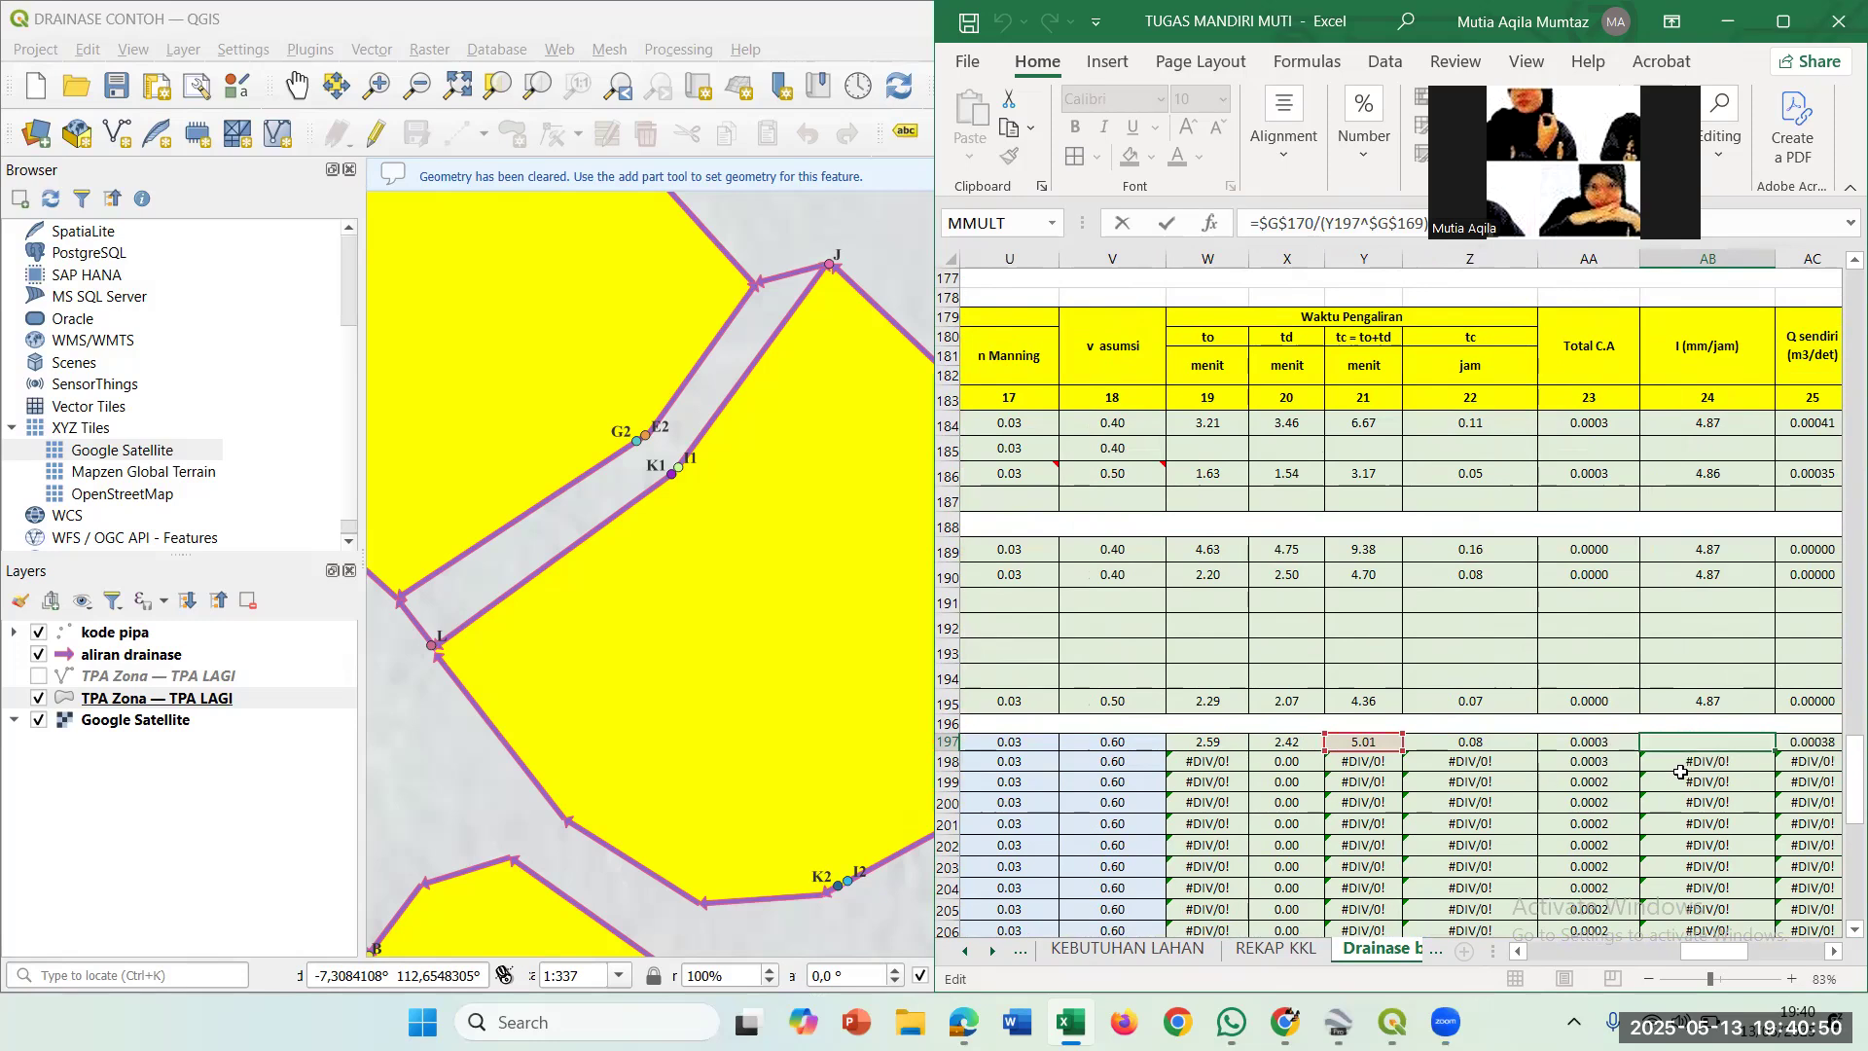
scroll(1680, 772, "right", 2)
key("Return")
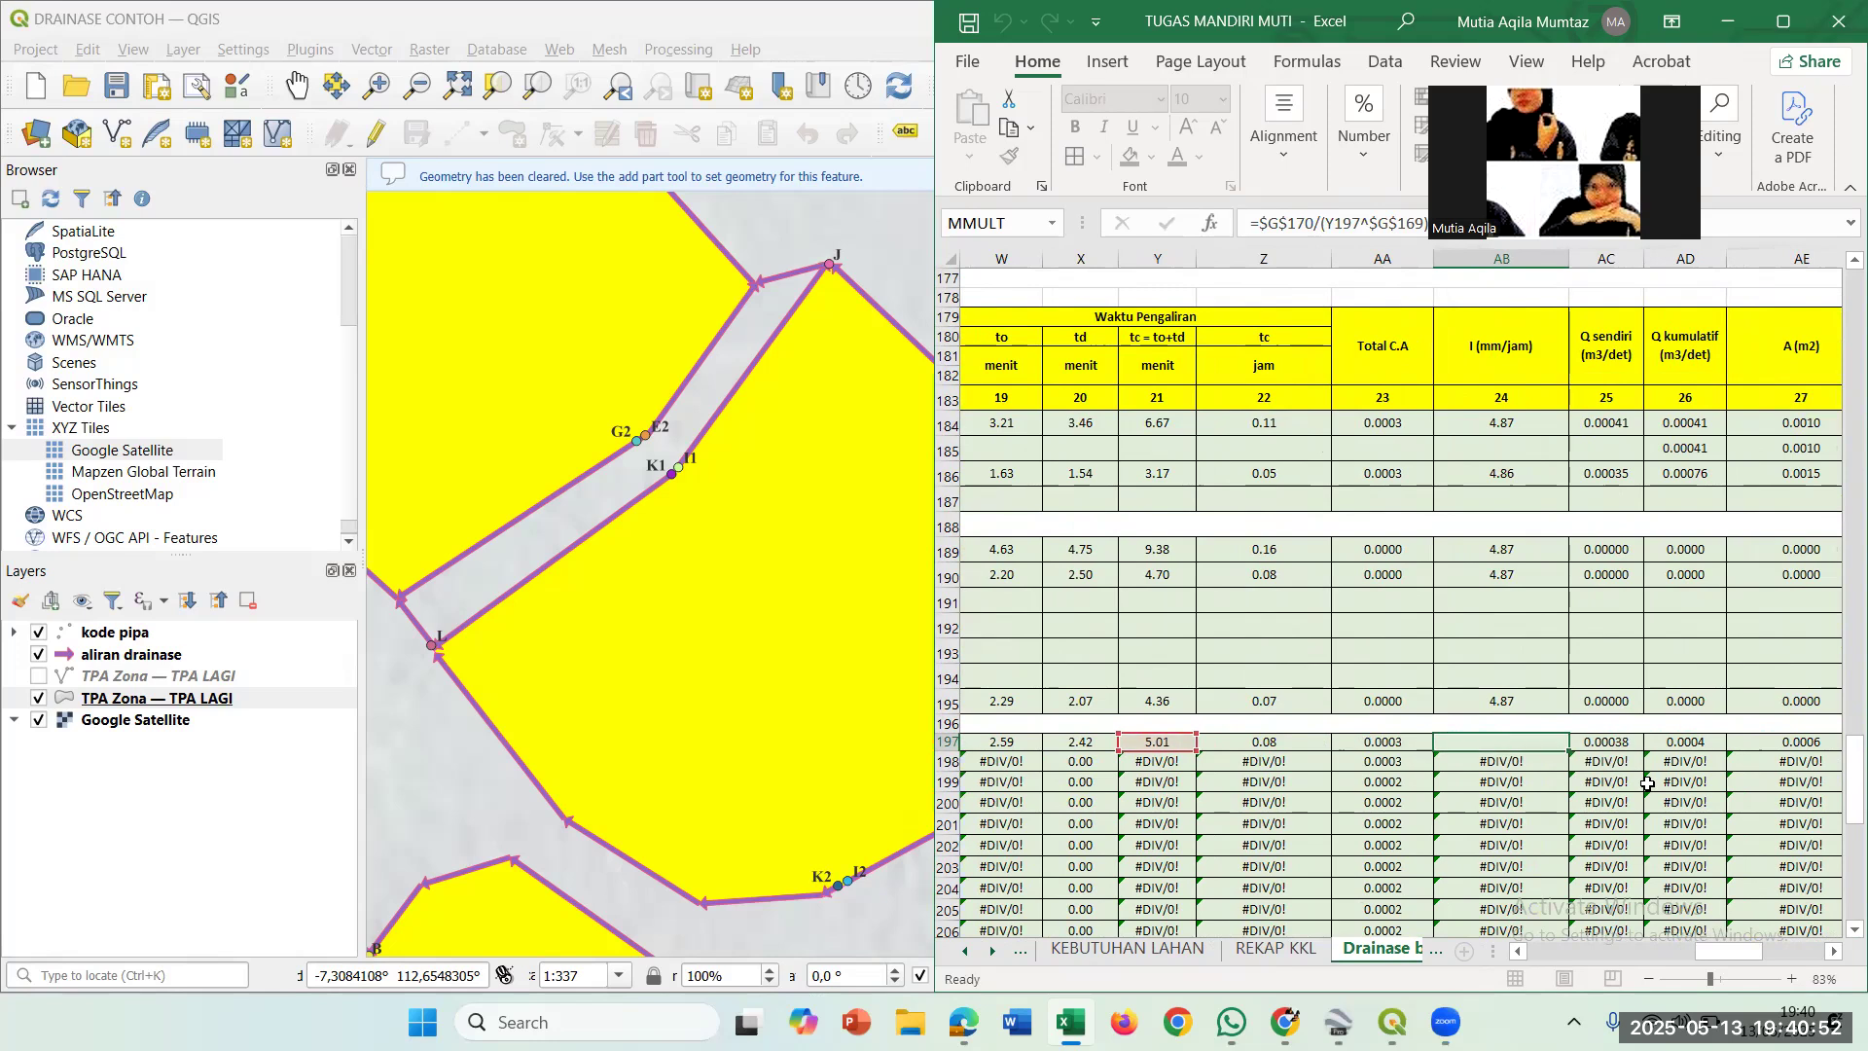
Inspect the Q sendiri (m3/det) formula of the pipe from I to J and its references to Total C.A and I.
left_click(1611, 742)
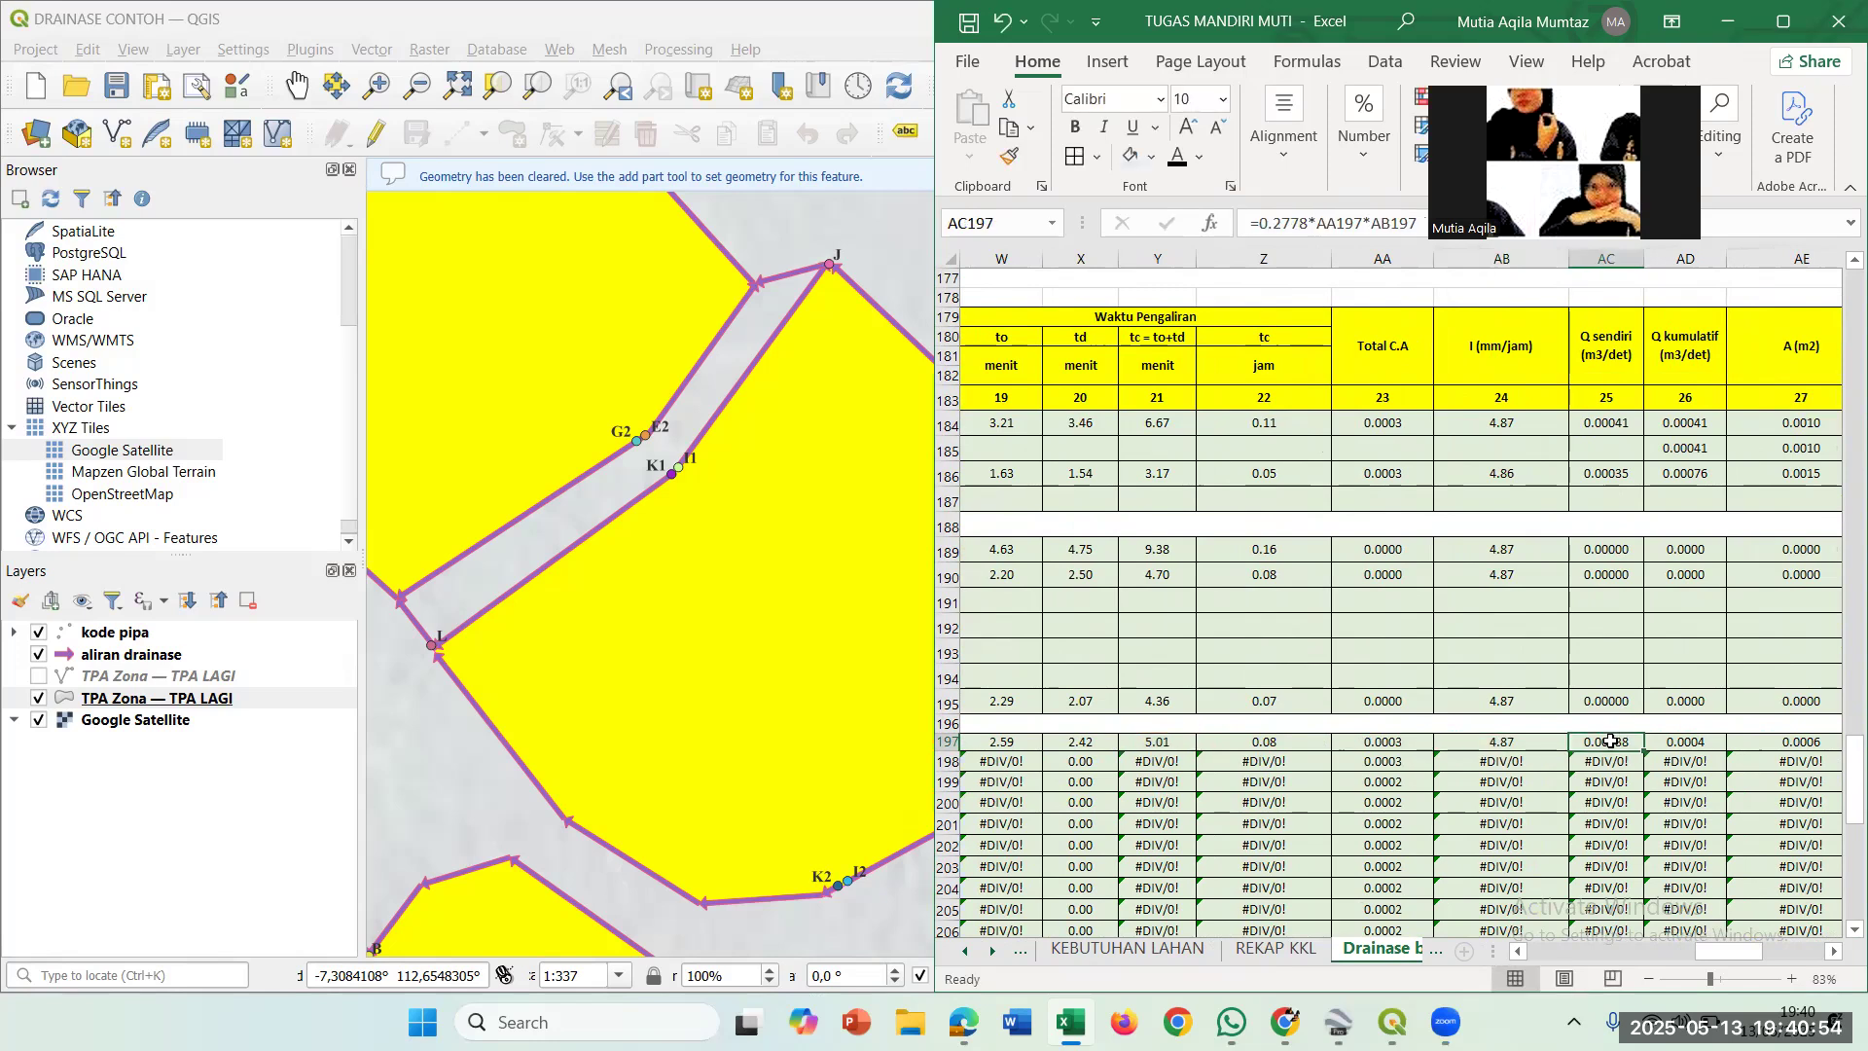
scroll(1610, 741, "right", 1)
scroll(1606, 734, "down", 1)
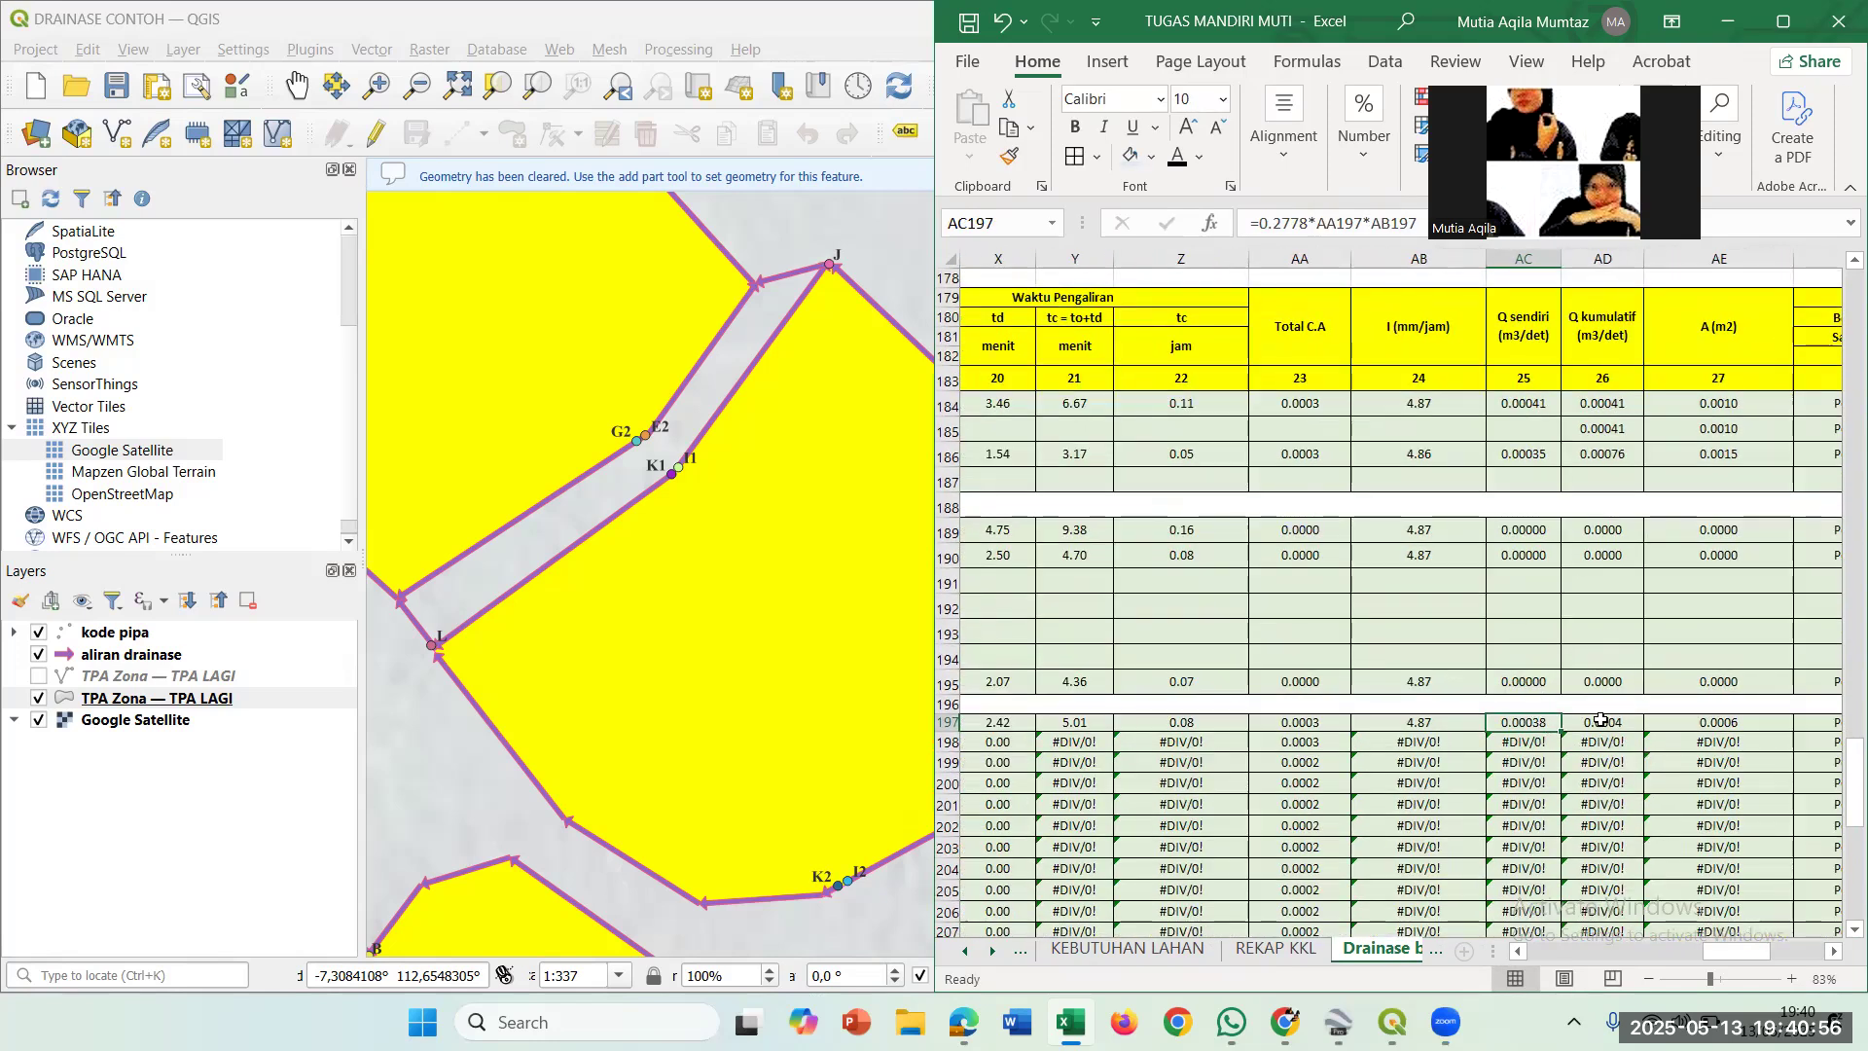
double_click(1527, 724)
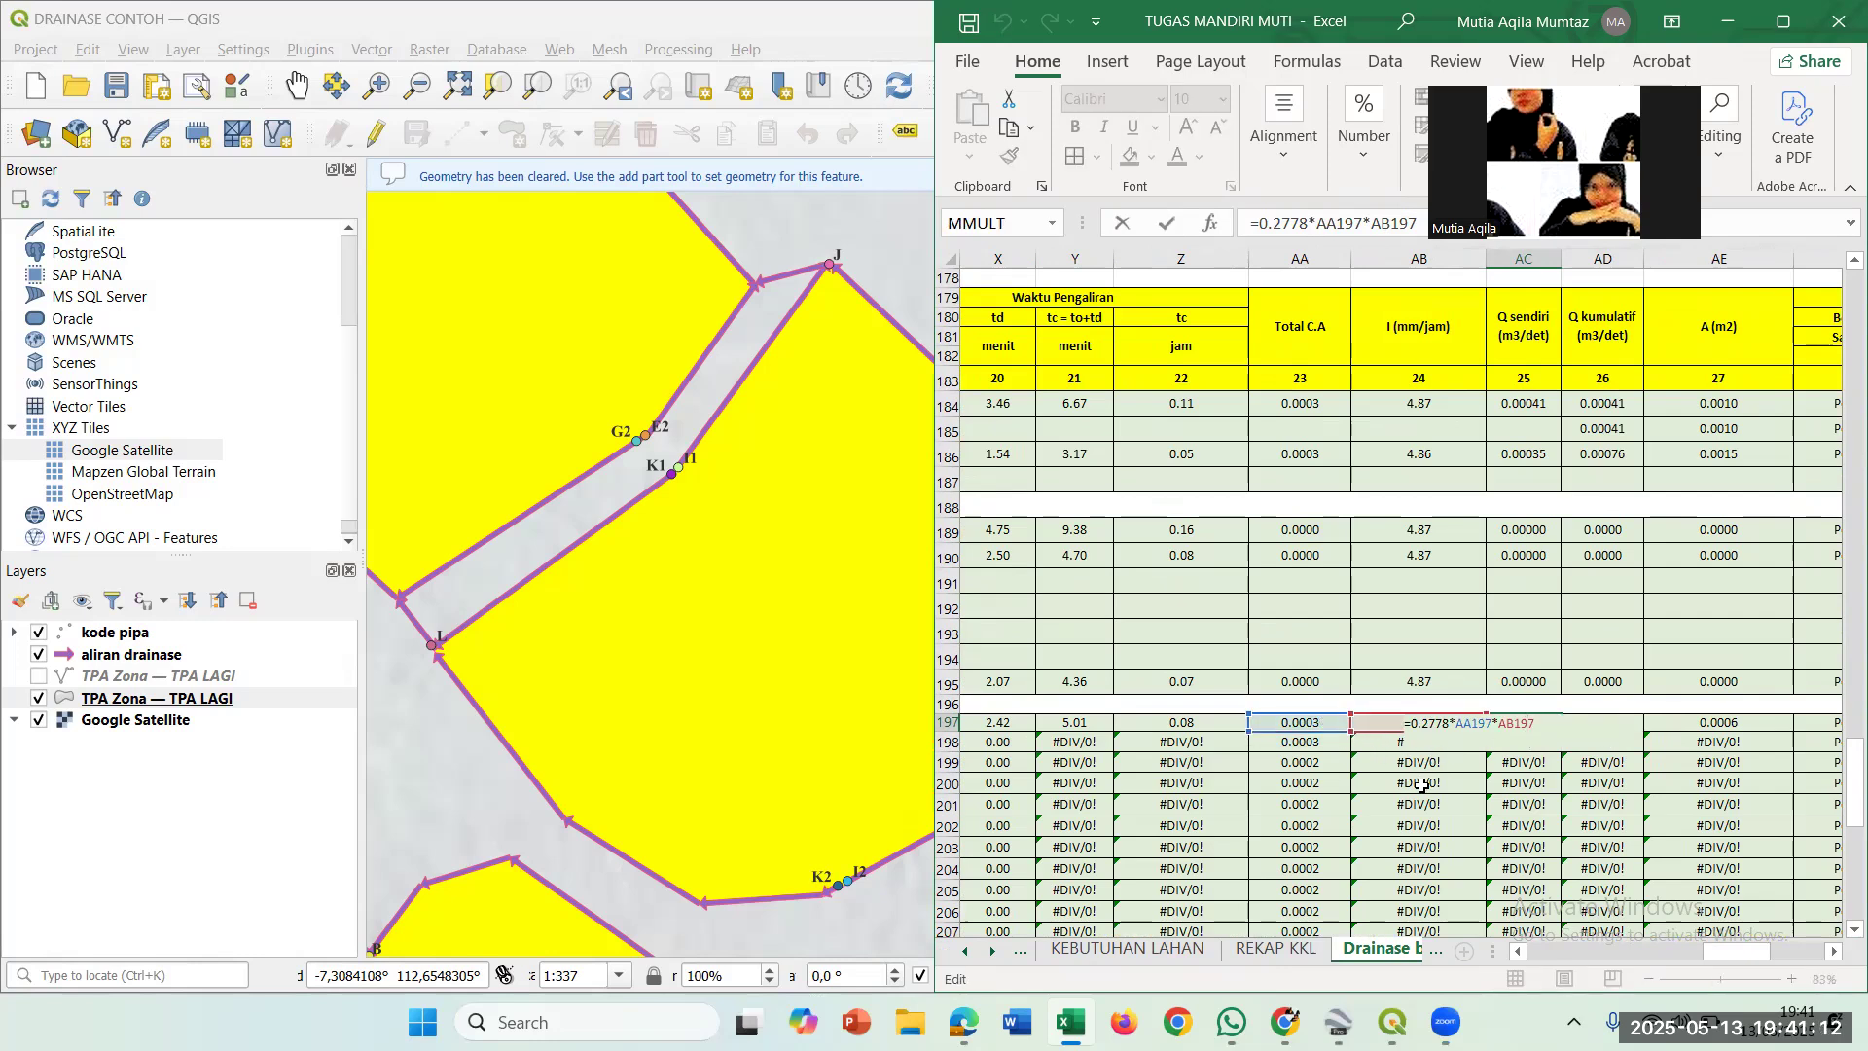
key("ctrl+Return")
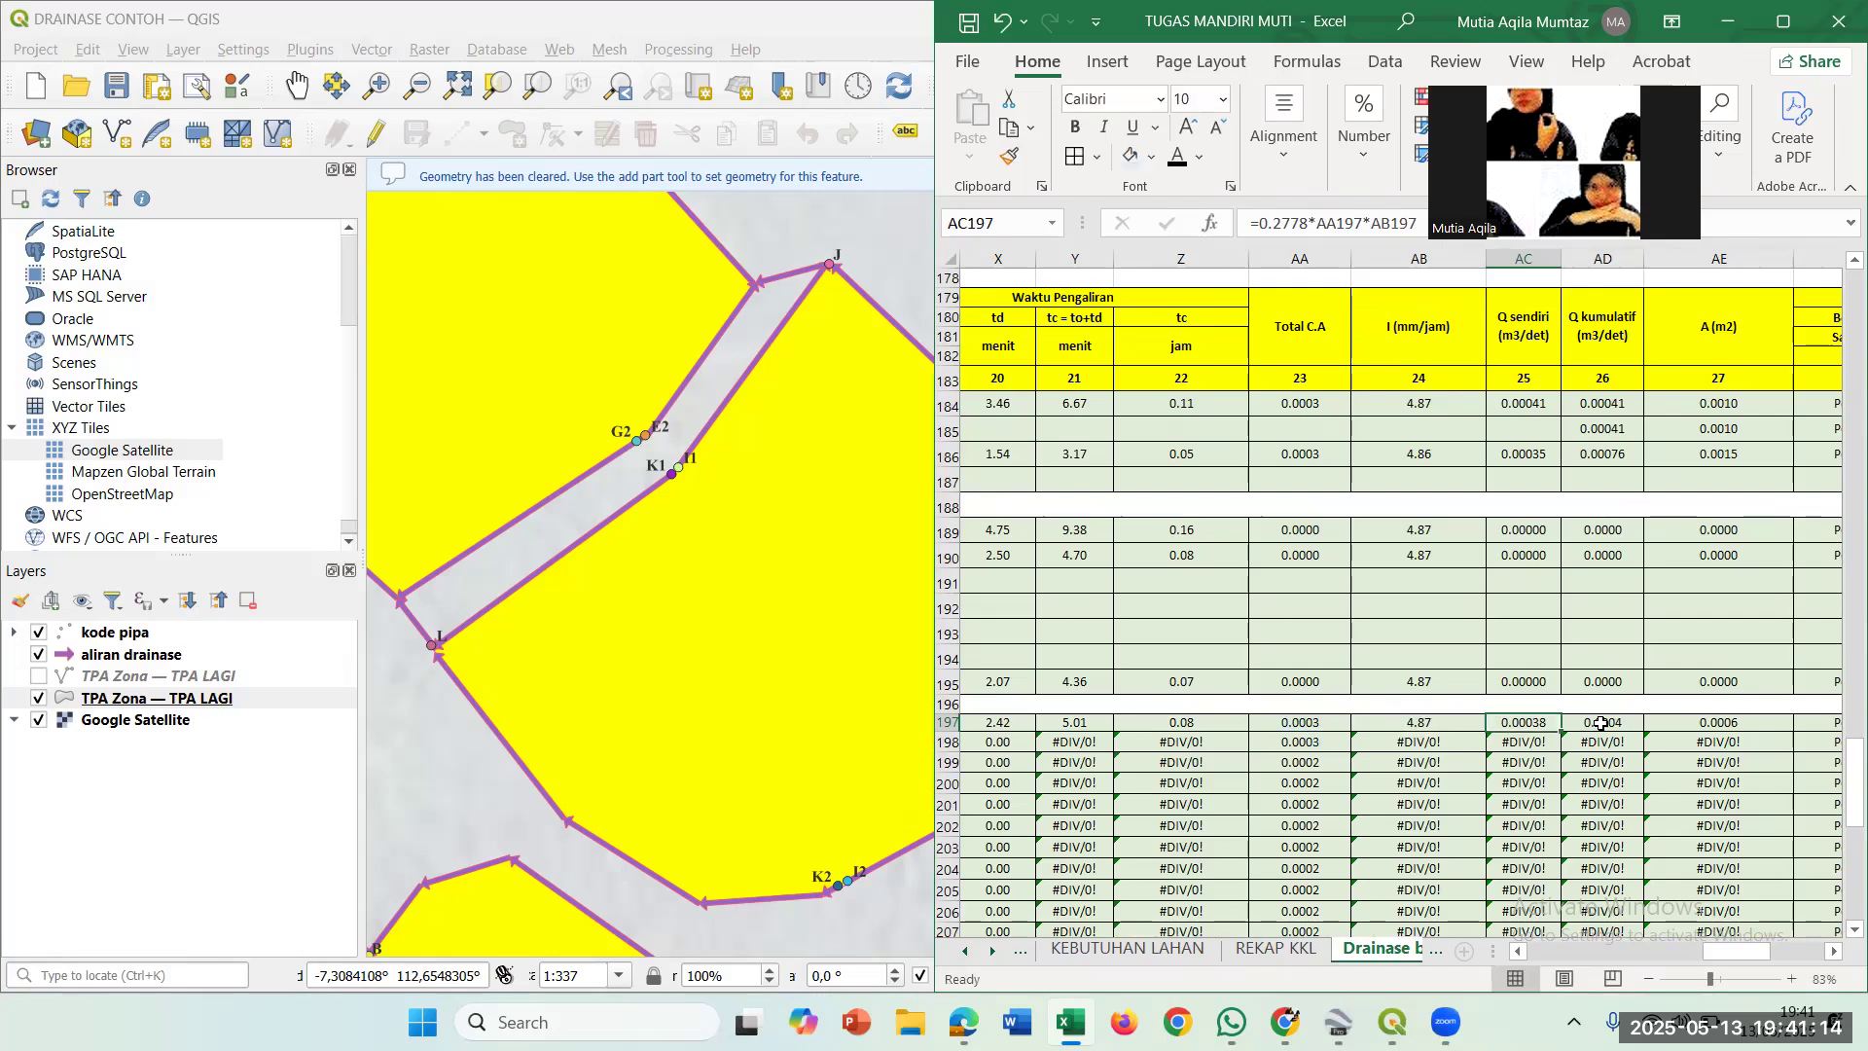
Compare the Q kumulatif (m3/det) formulas of the pipe from I to J and the following pipe from J to E.
left_click(1600, 723)
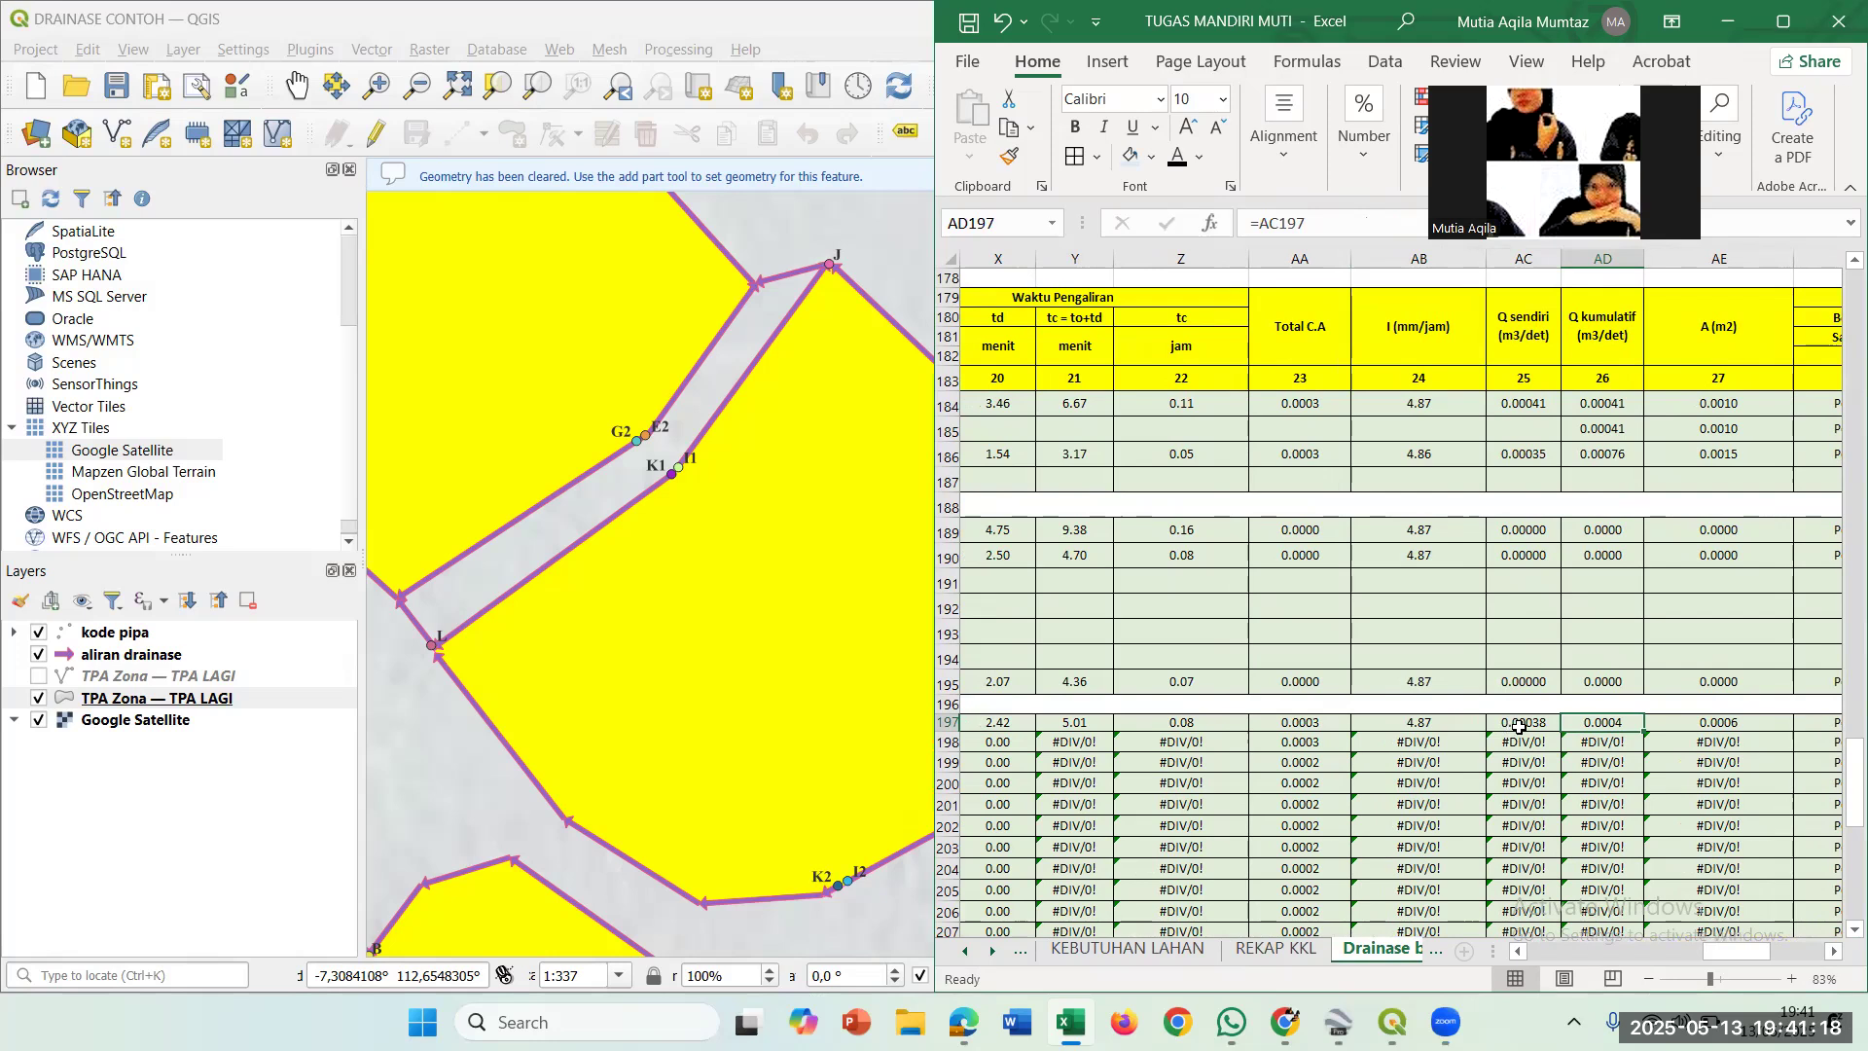
double_click(1591, 723)
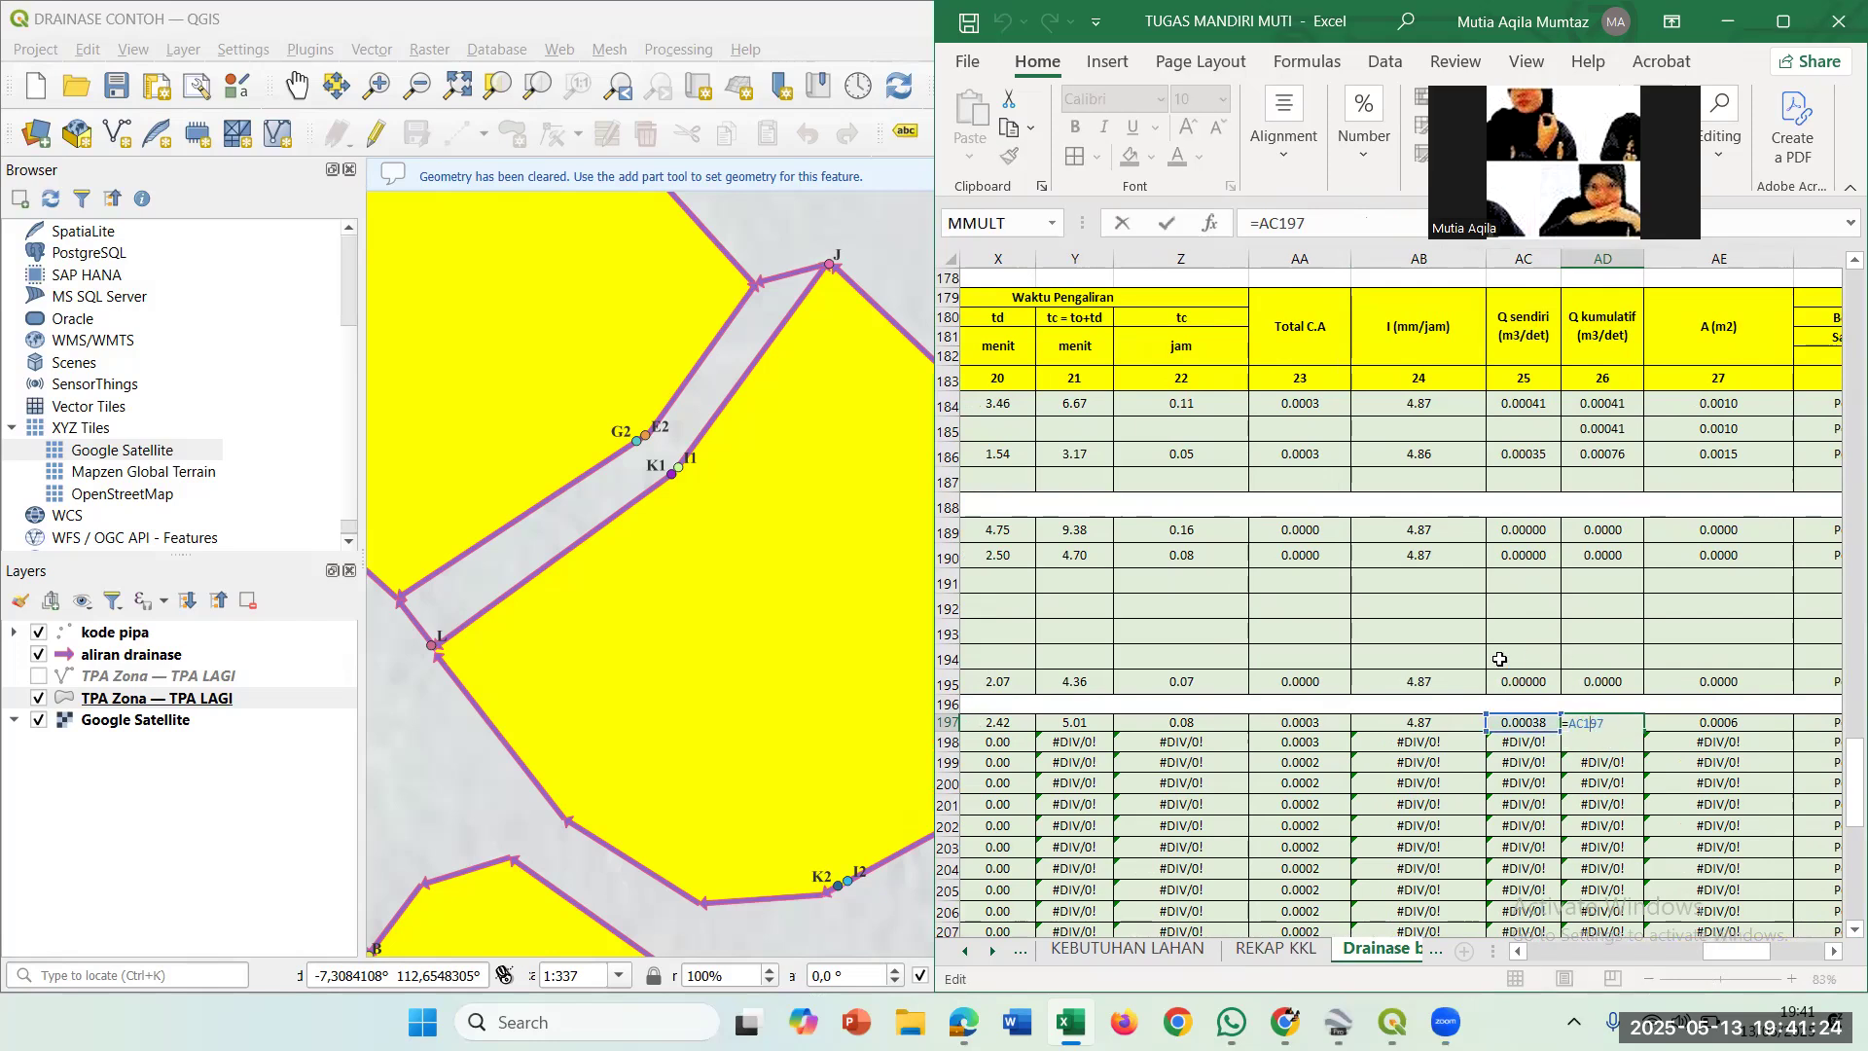
key("ctrl+Return")
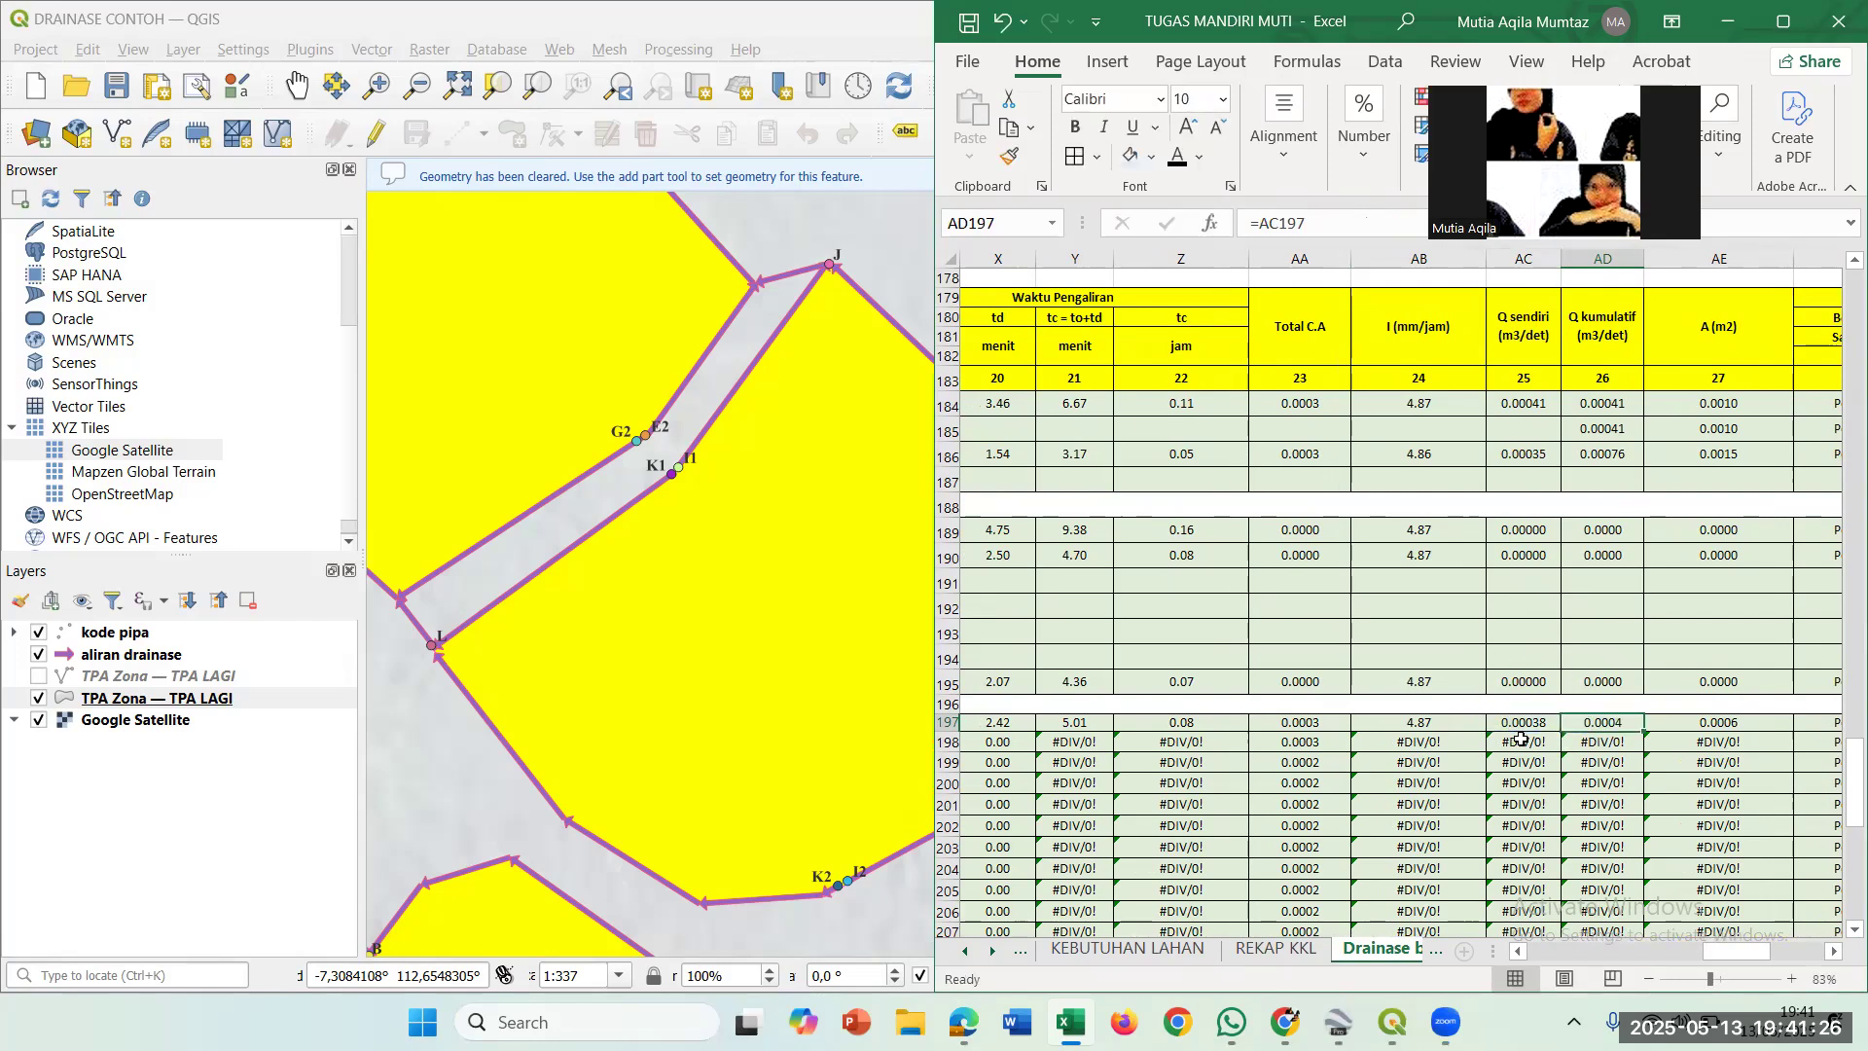
left_click(1599, 746)
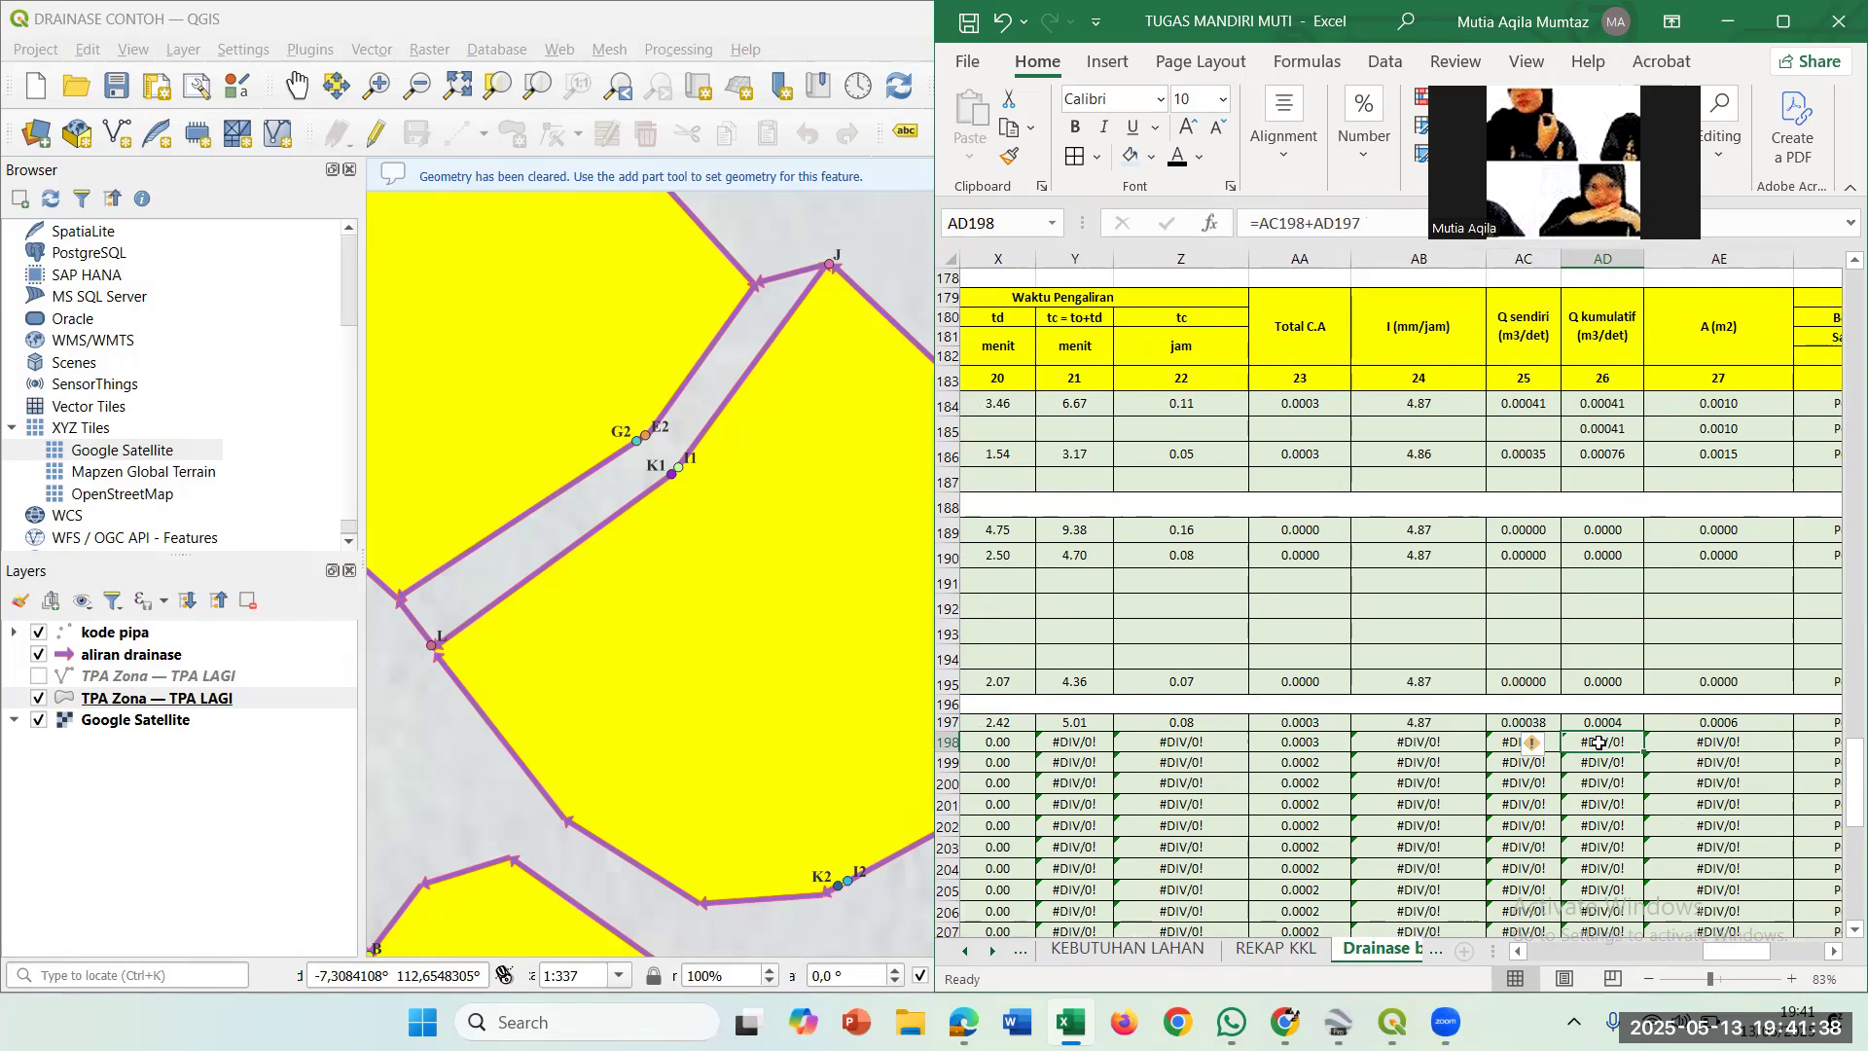
double_click(1598, 743)
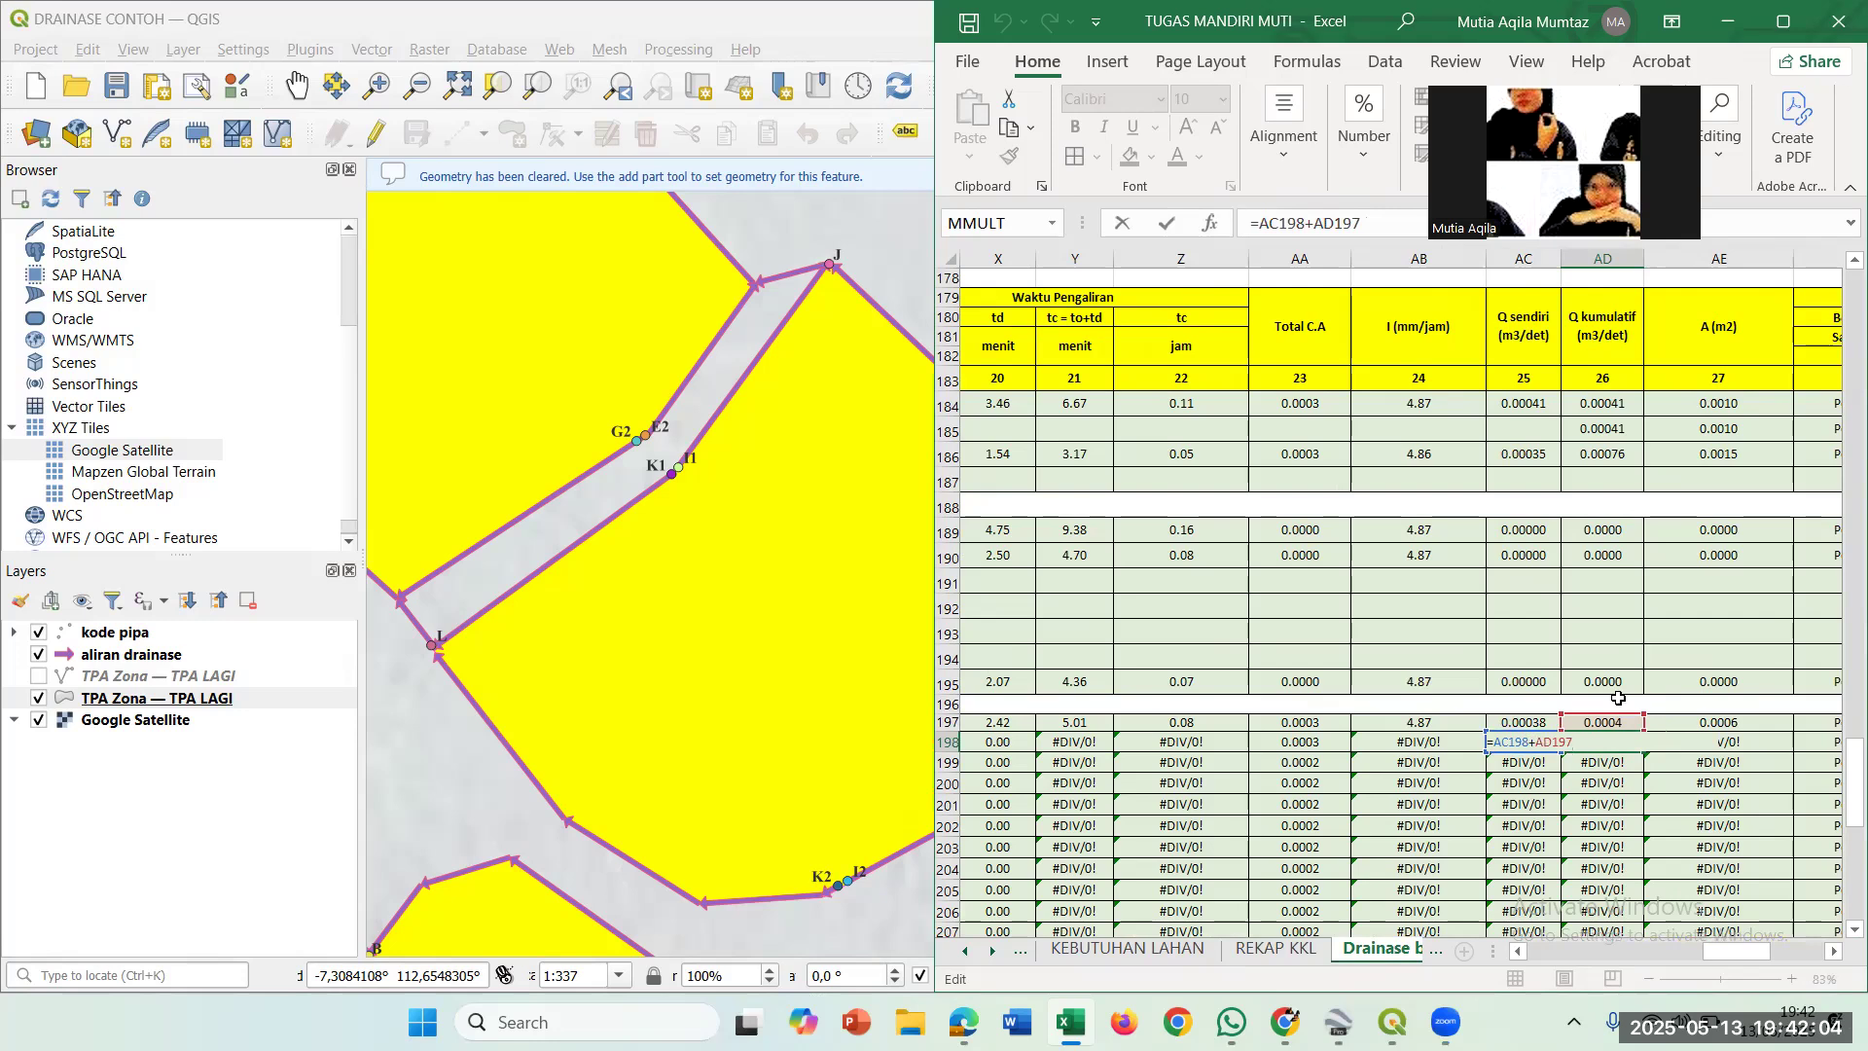
key("ctrl+Return")
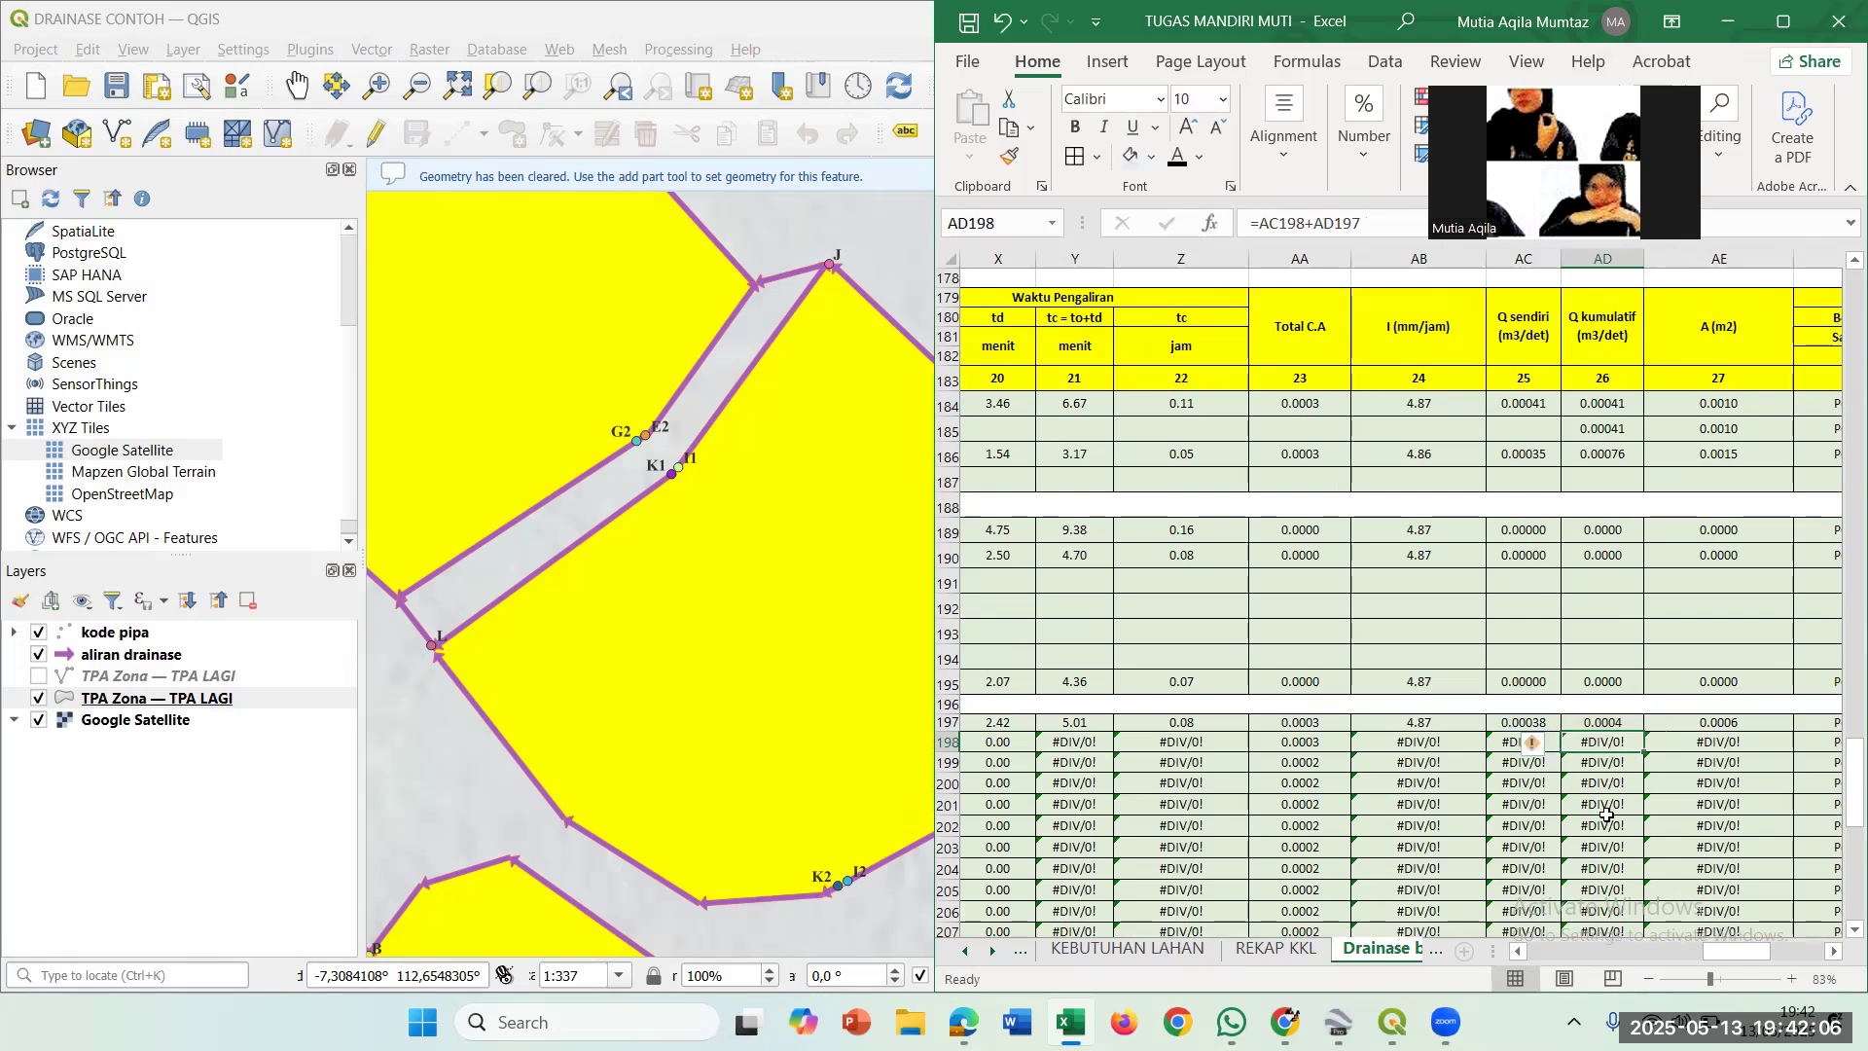
Inspect the A (m2) formula of the pipe from I to J and trace it to the Q kumulatif and v asumsi cells.
scroll(1653, 849, "right", 2)
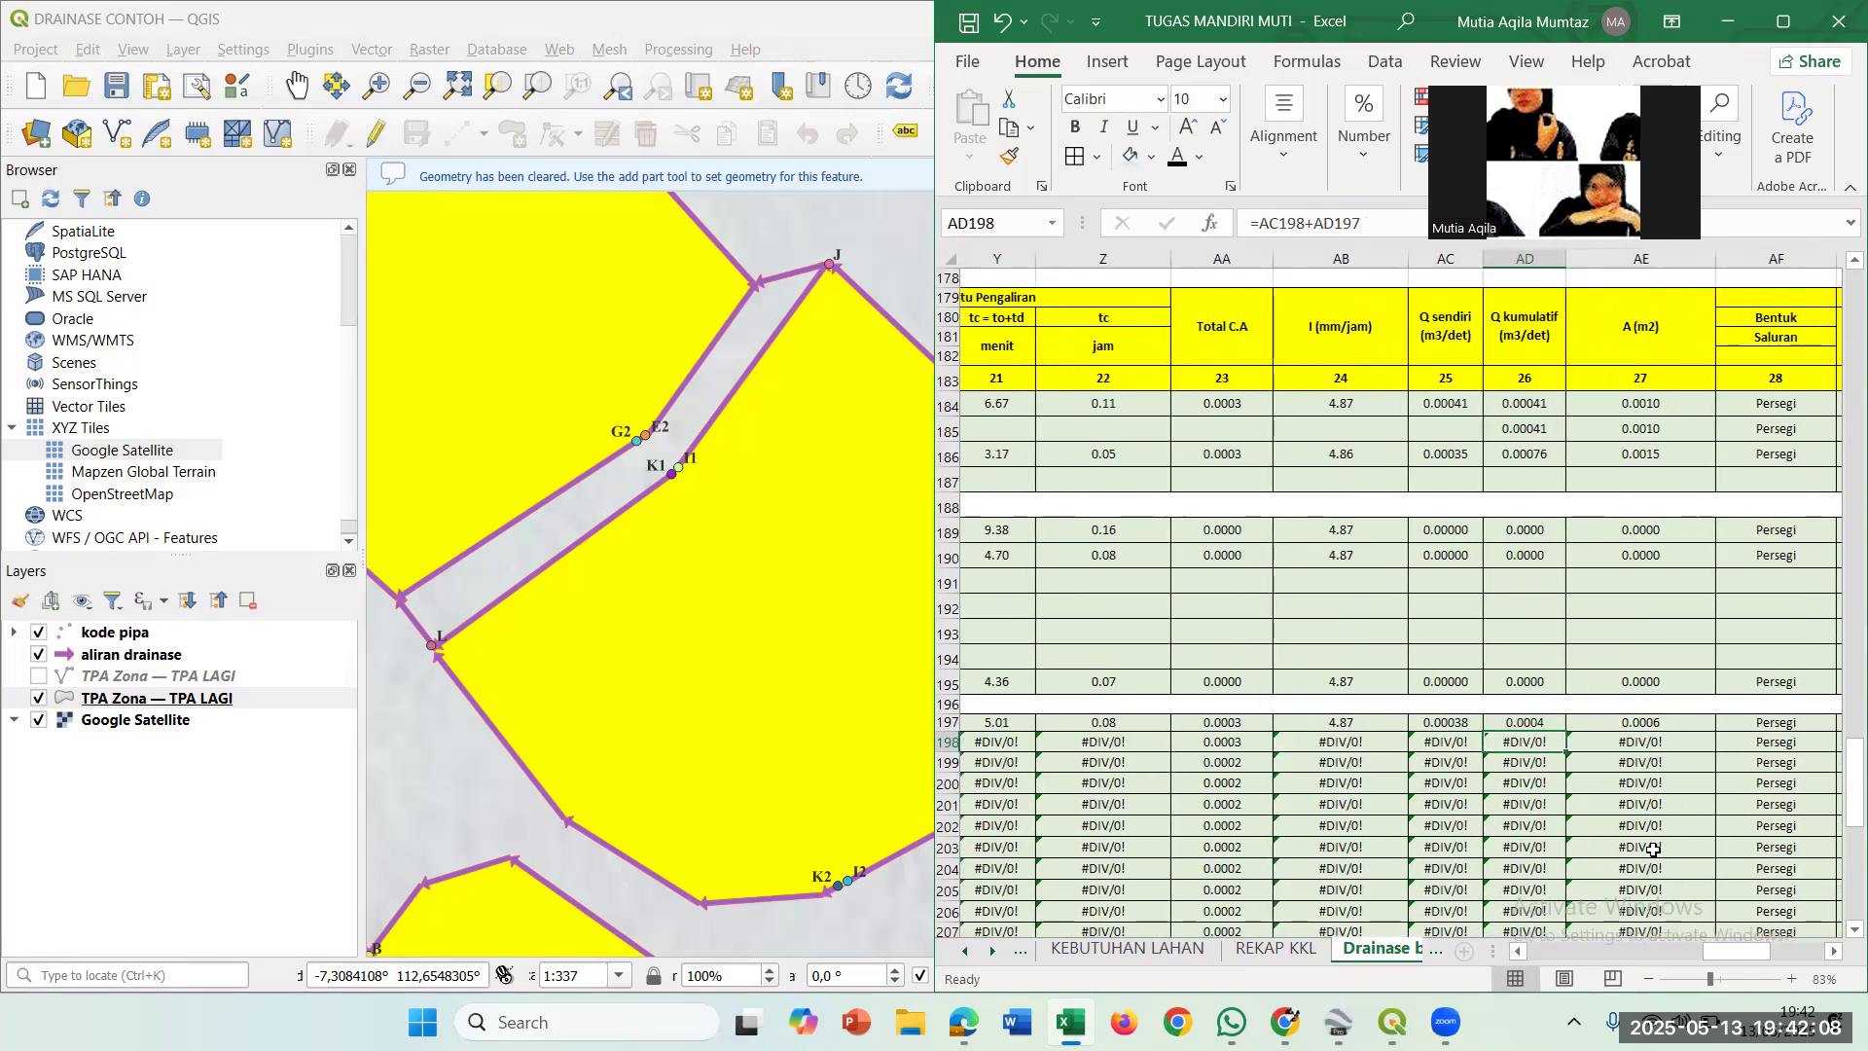
left_click(1627, 723)
double_click(1627, 723)
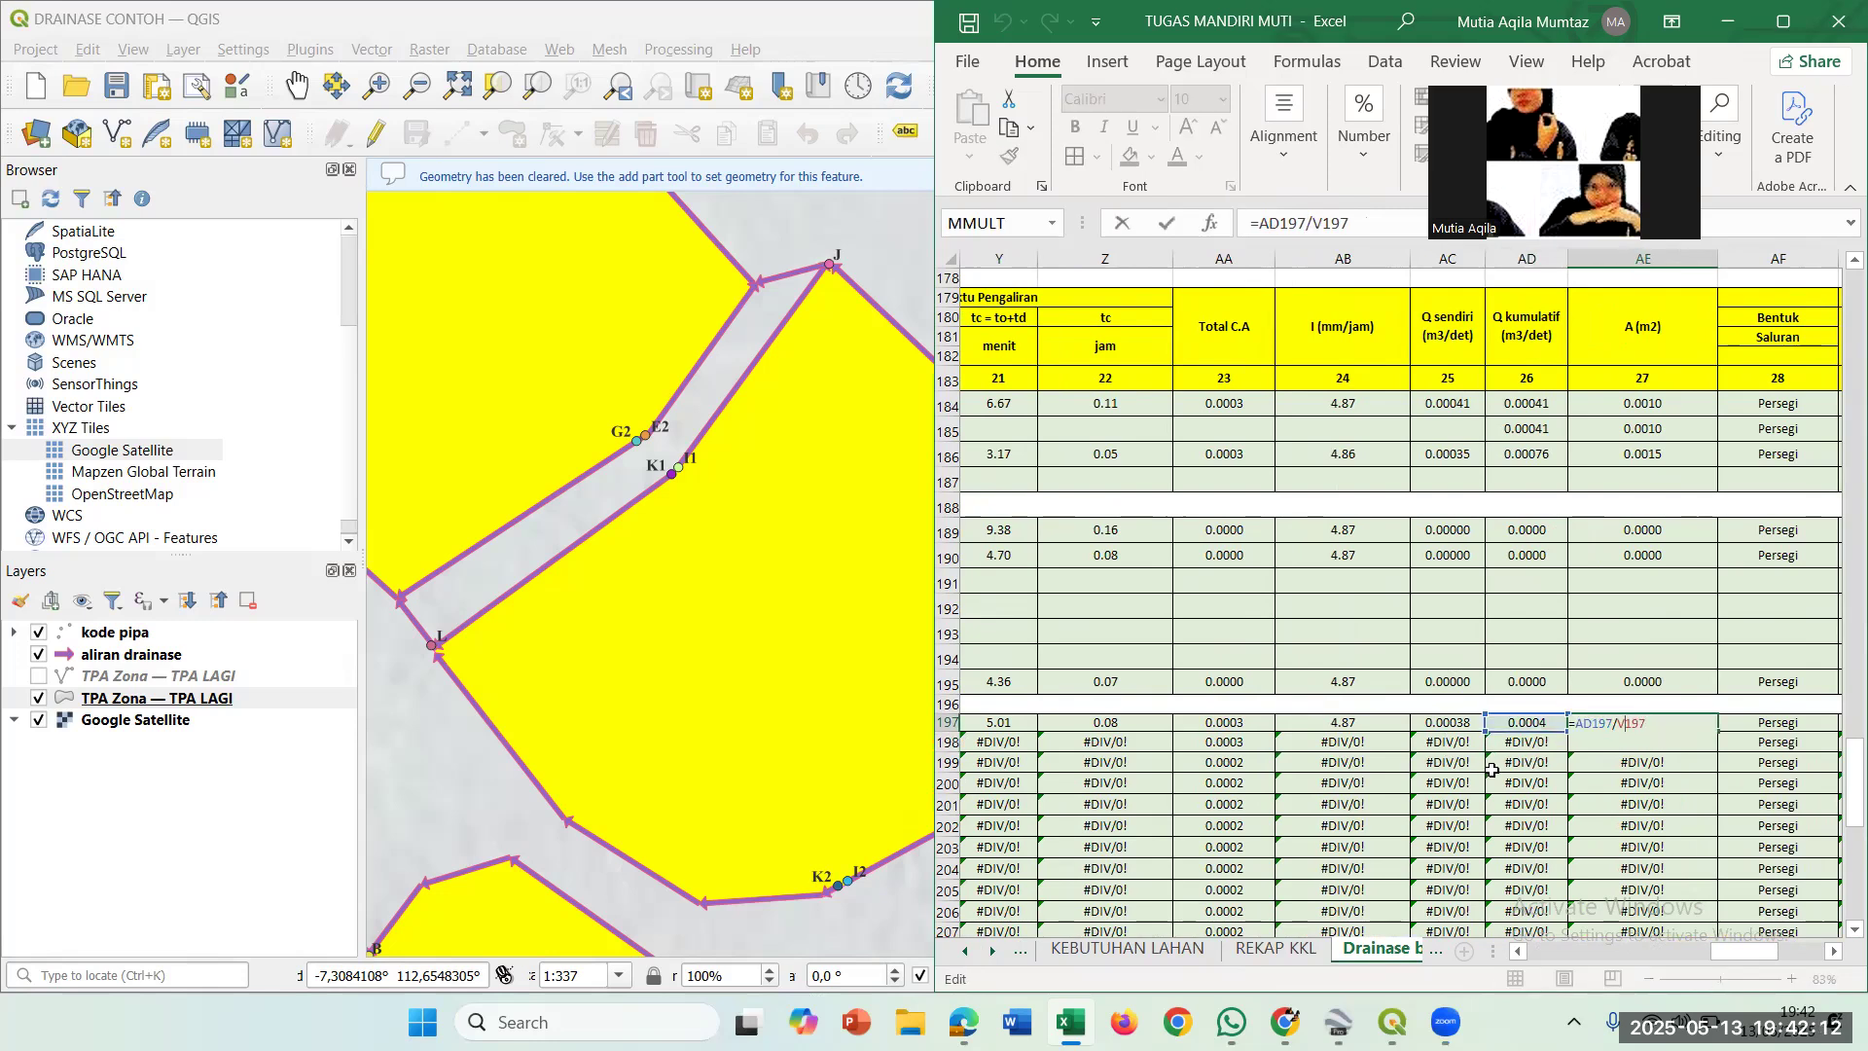
scroll(1279, 820, "left", 6)
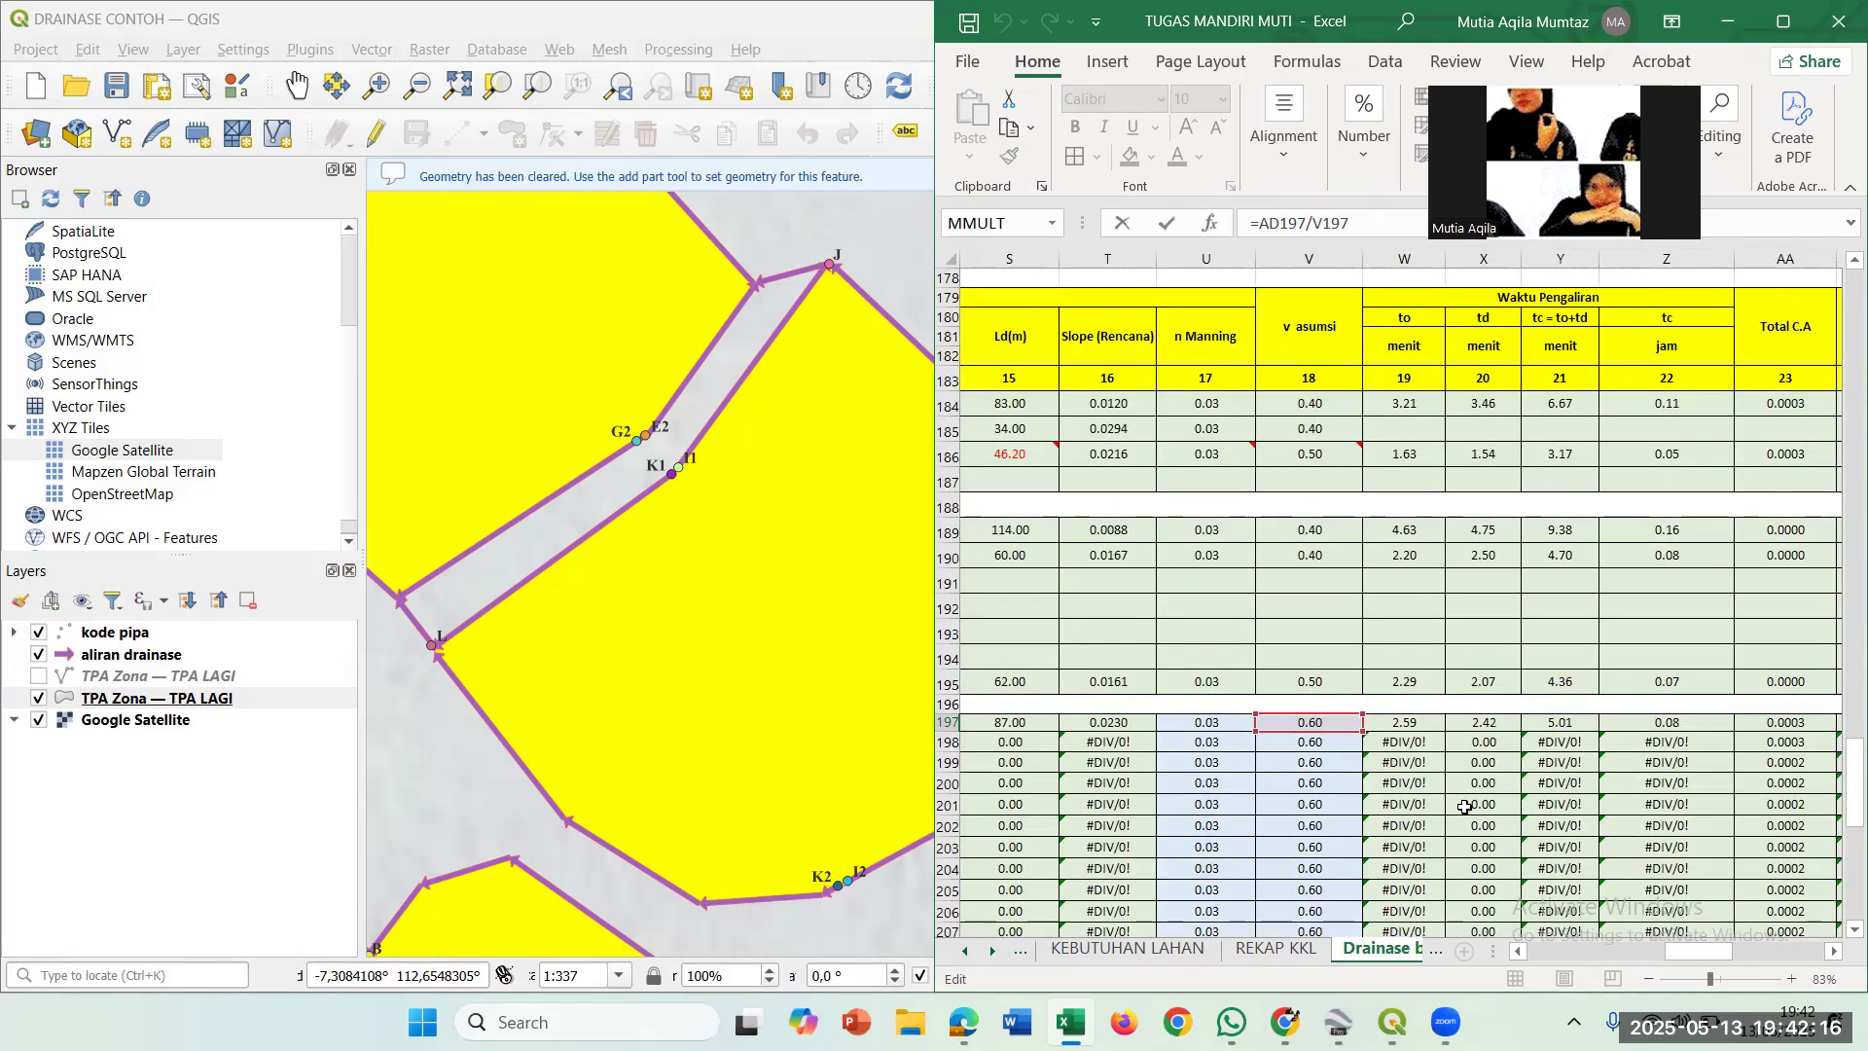
scroll(1464, 807, "right", 1)
scroll(1465, 806, "right", 6)
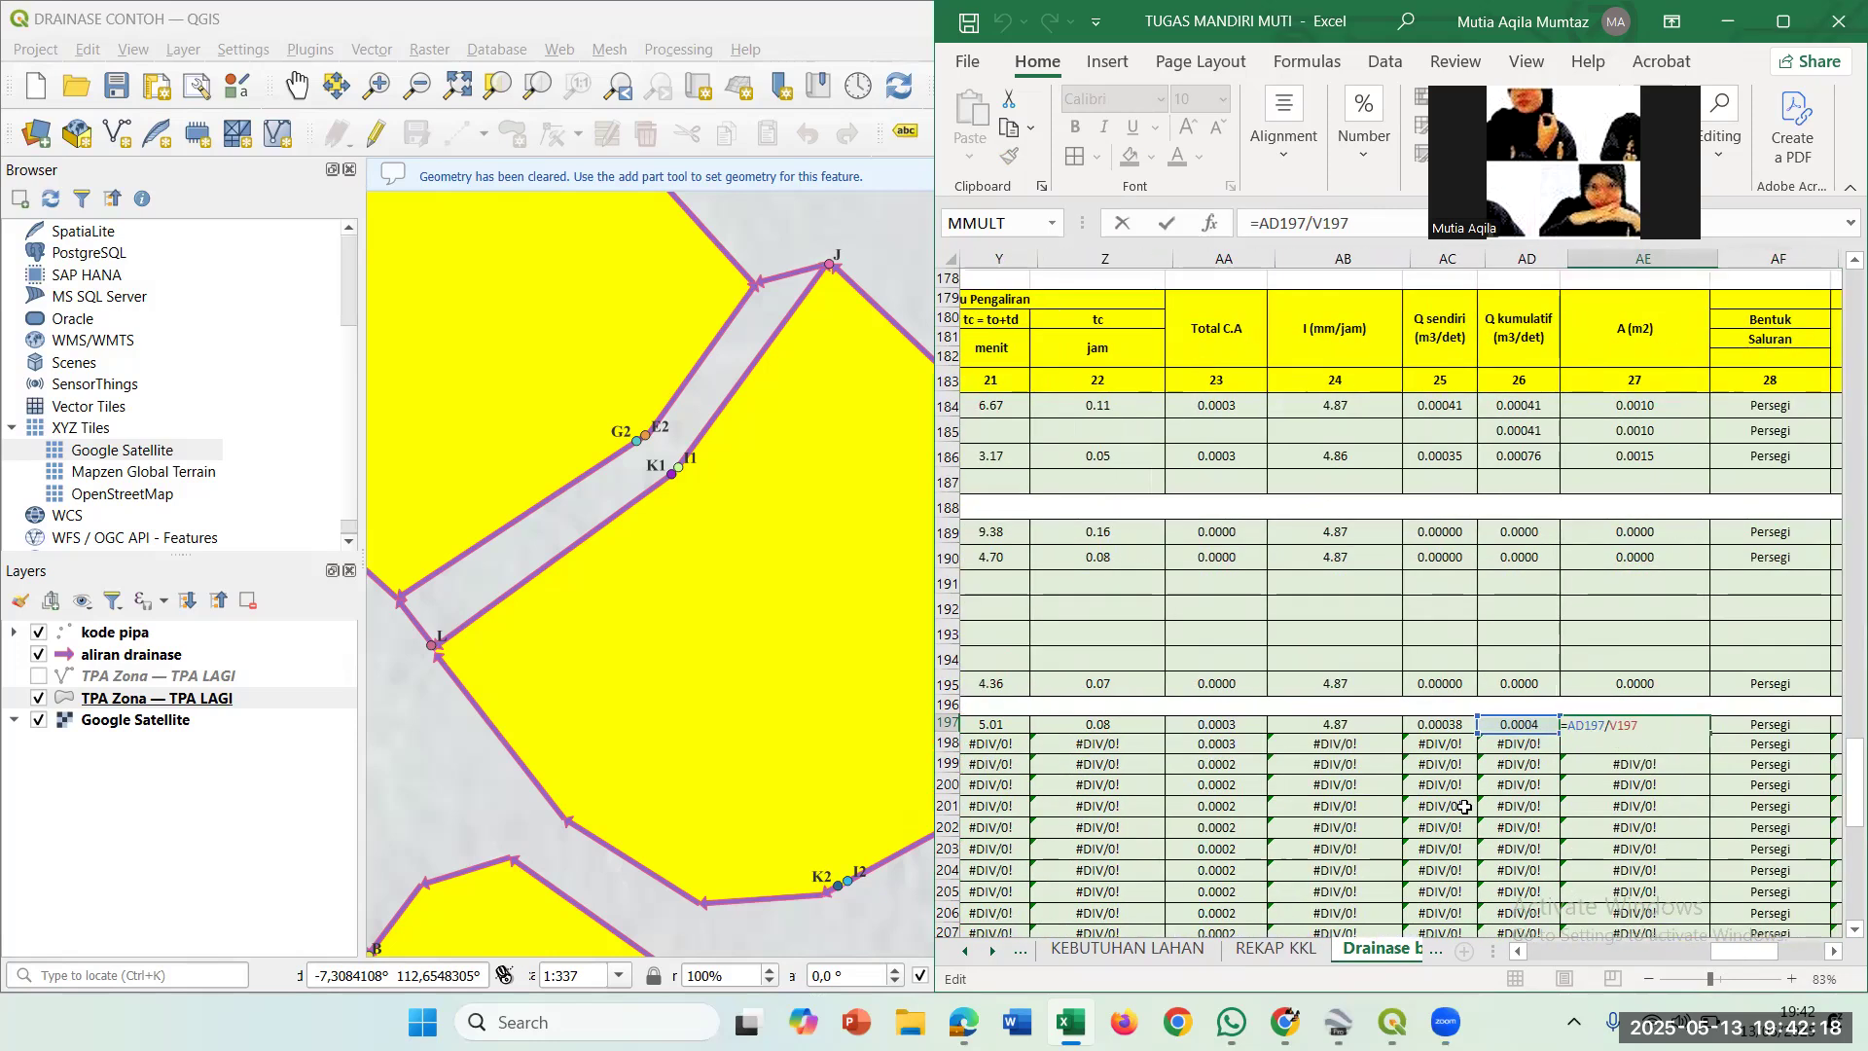
key("Return")
Check the Bentuk Saluran entry for the pipe from I to J.
left_click(1725, 743)
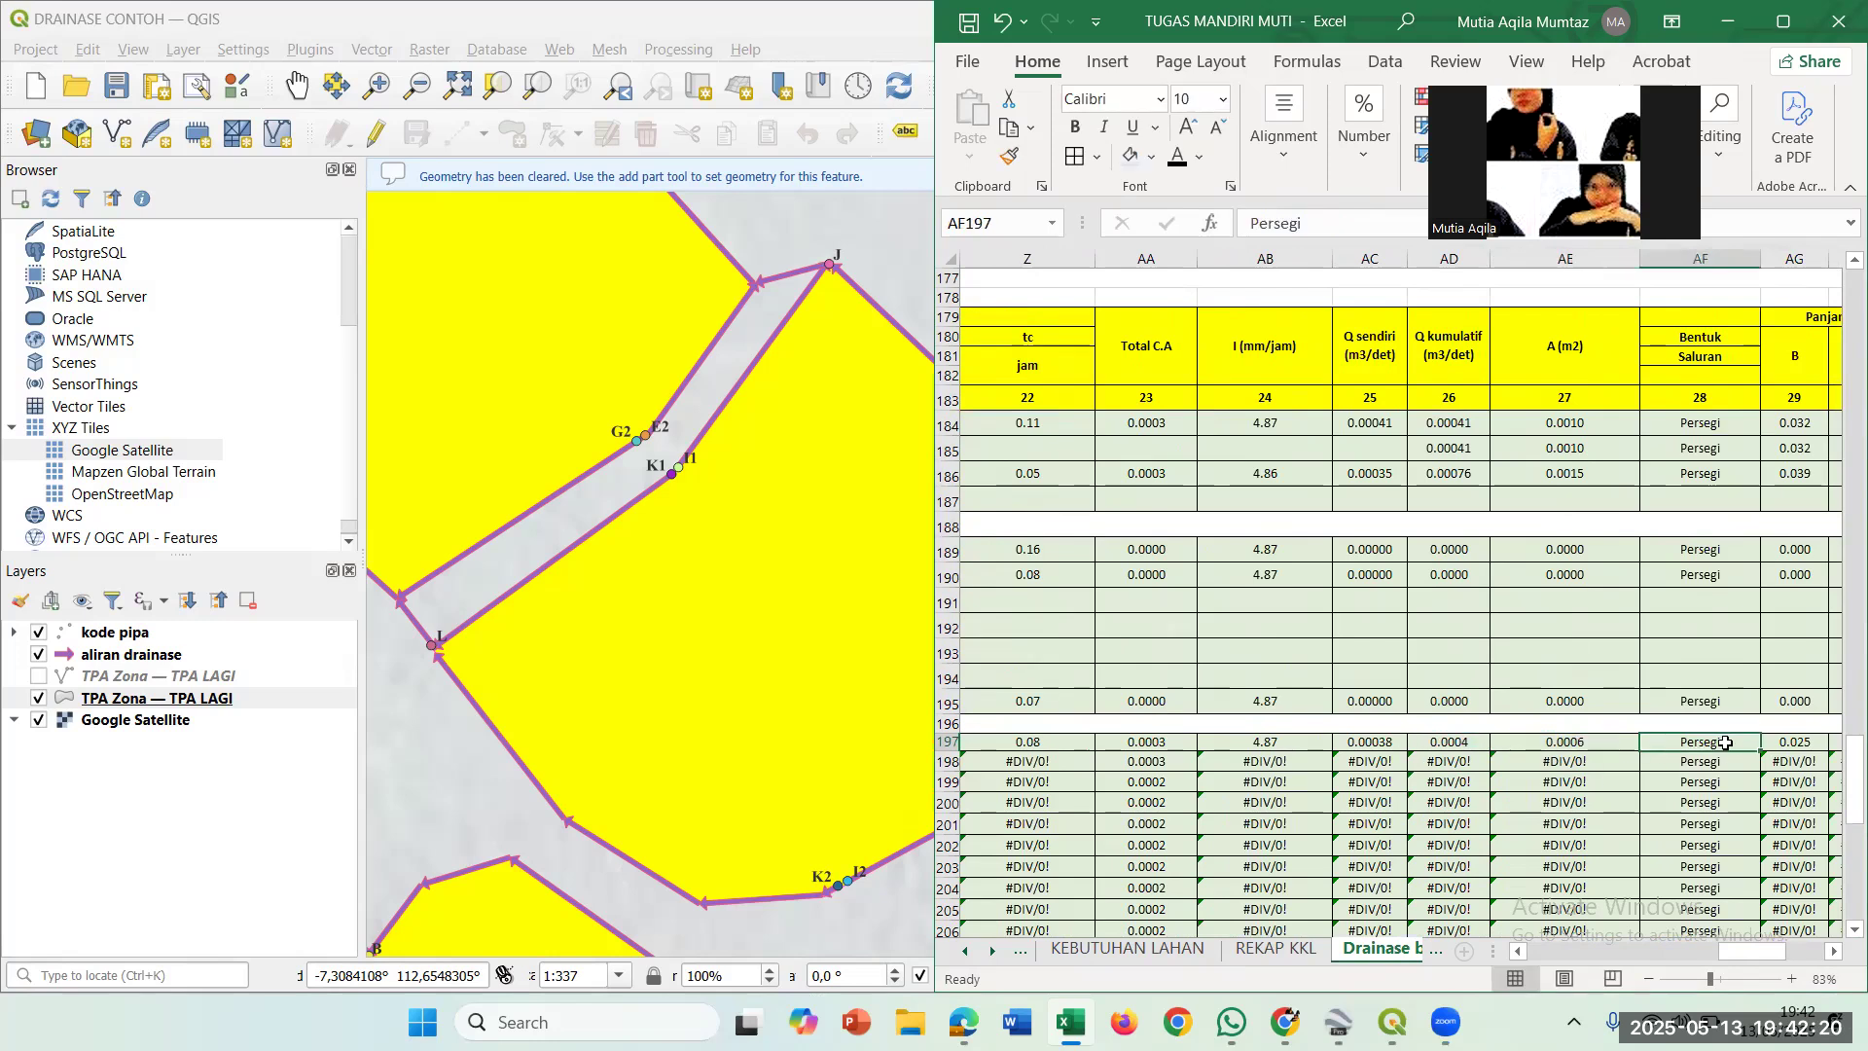
scroll(1725, 742, "right", 1)
scroll(1725, 743, "right", 1)
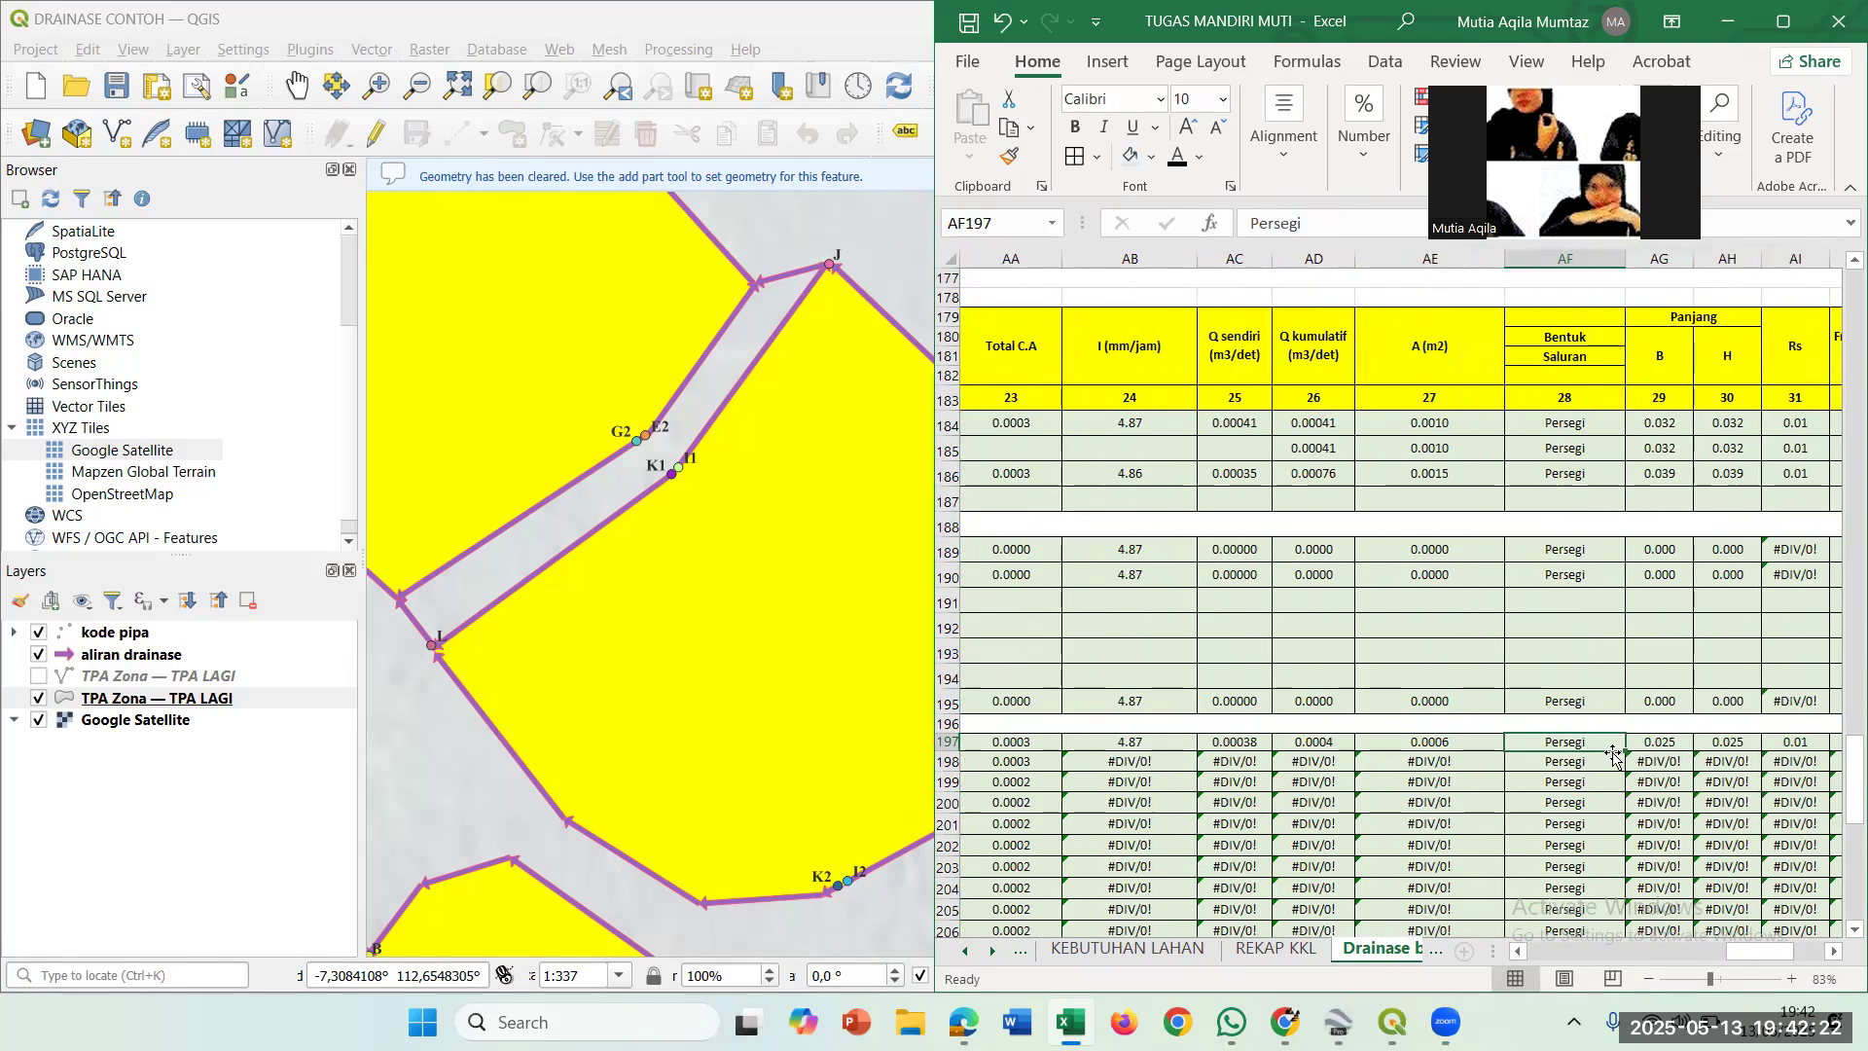
Inspect the Panjang B and H formulas of the pipe from I to J and the cells they reference.
scroll(1568, 786, "right", 3)
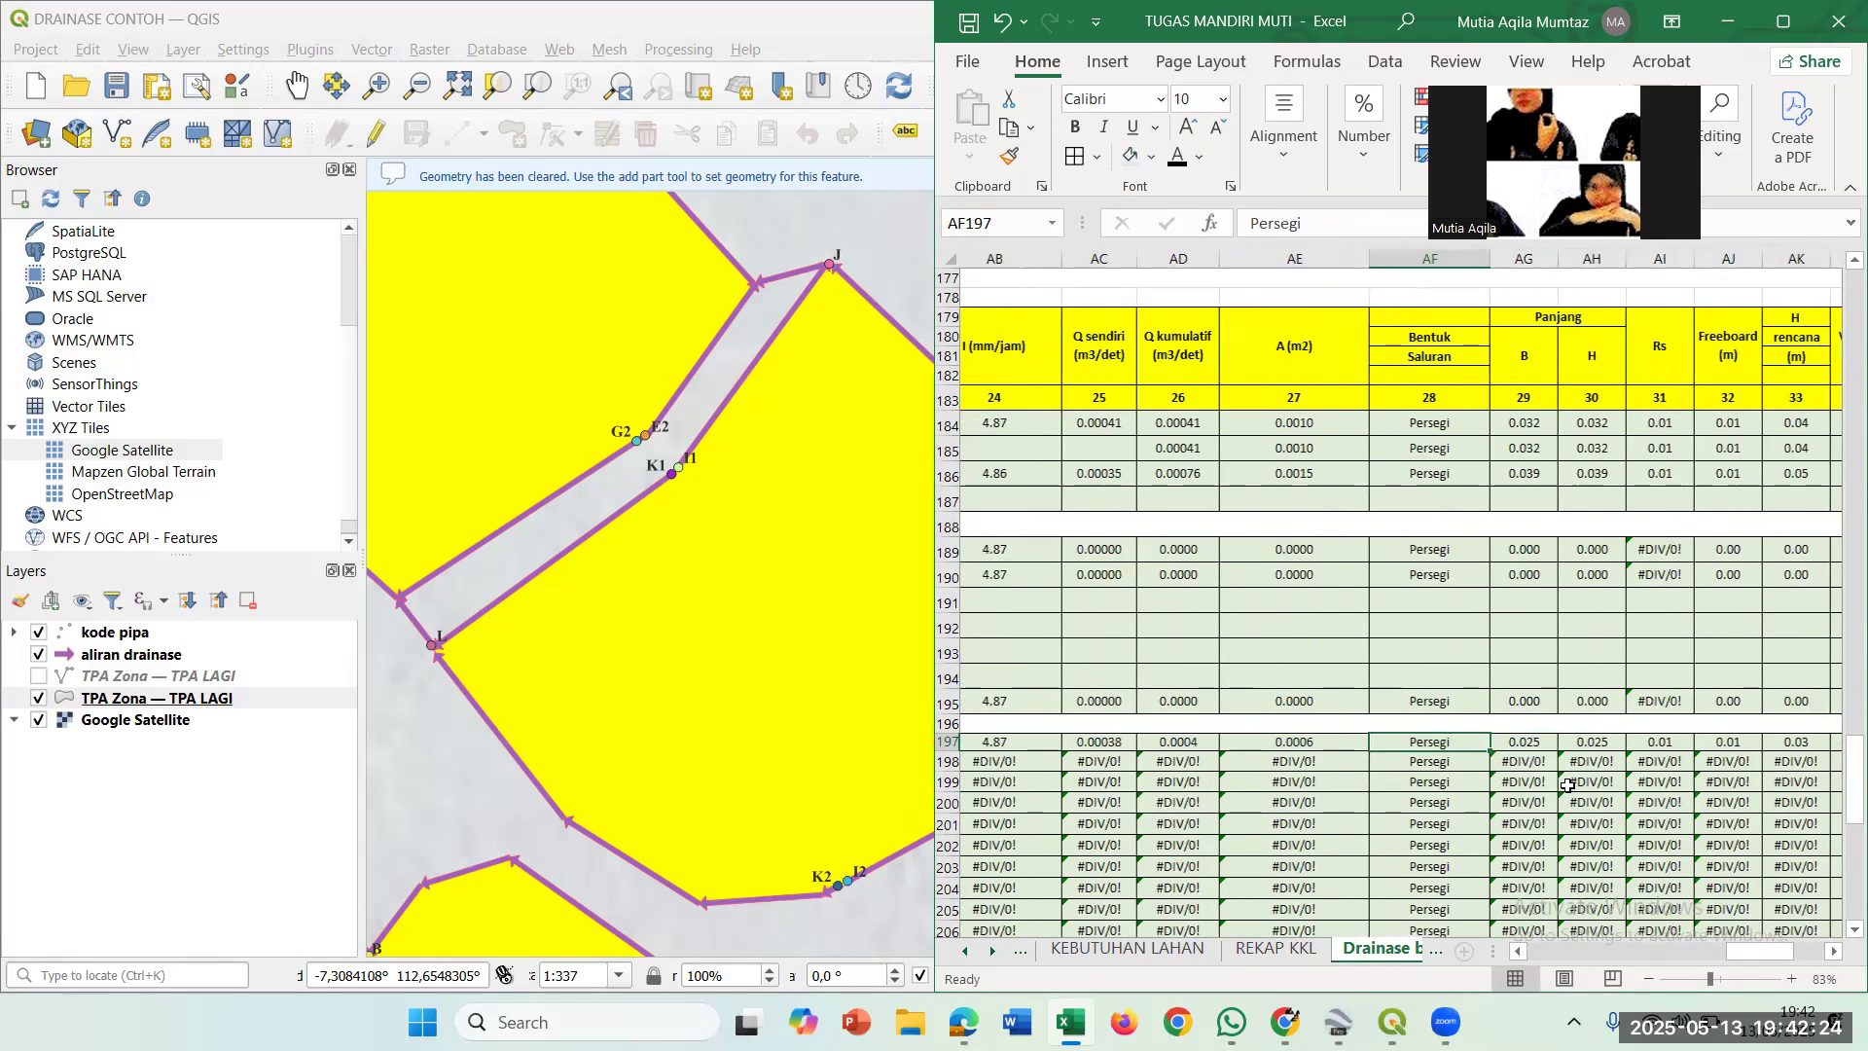
scroll(1568, 785, "right", 1)
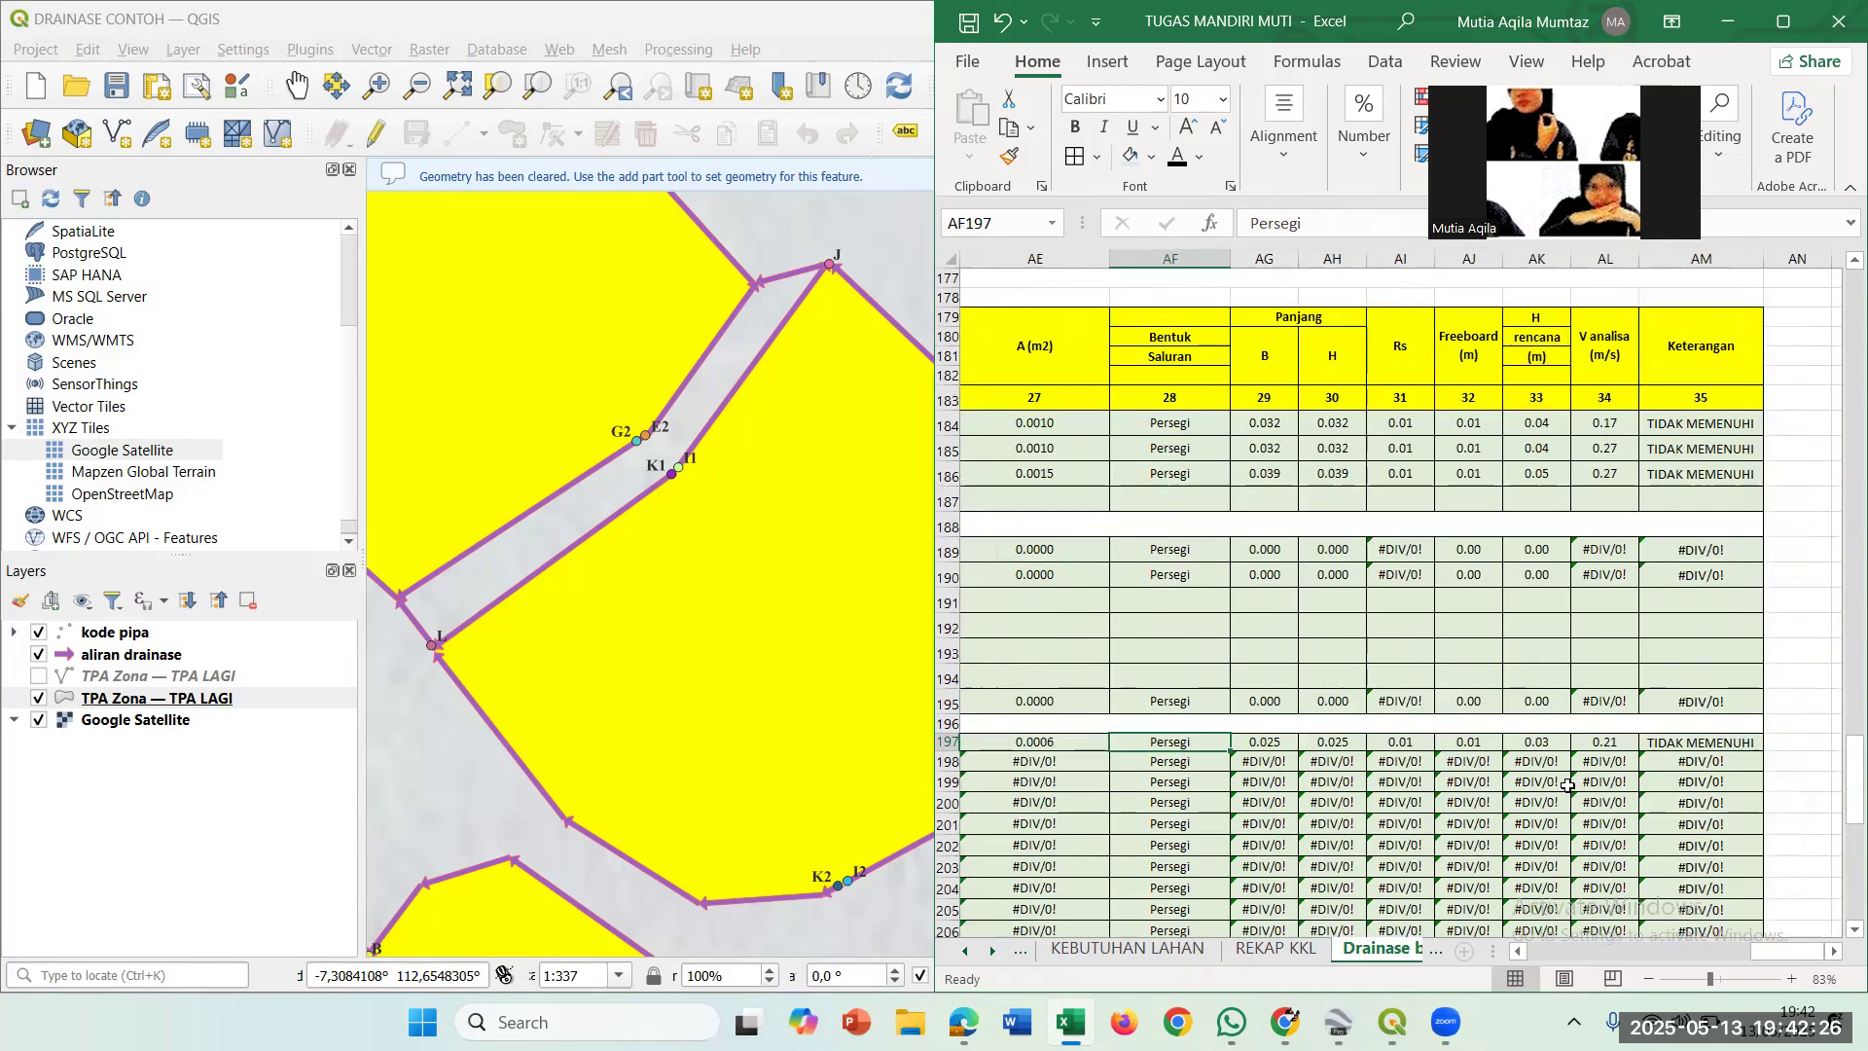
left_click(1272, 740)
left_click(1355, 745)
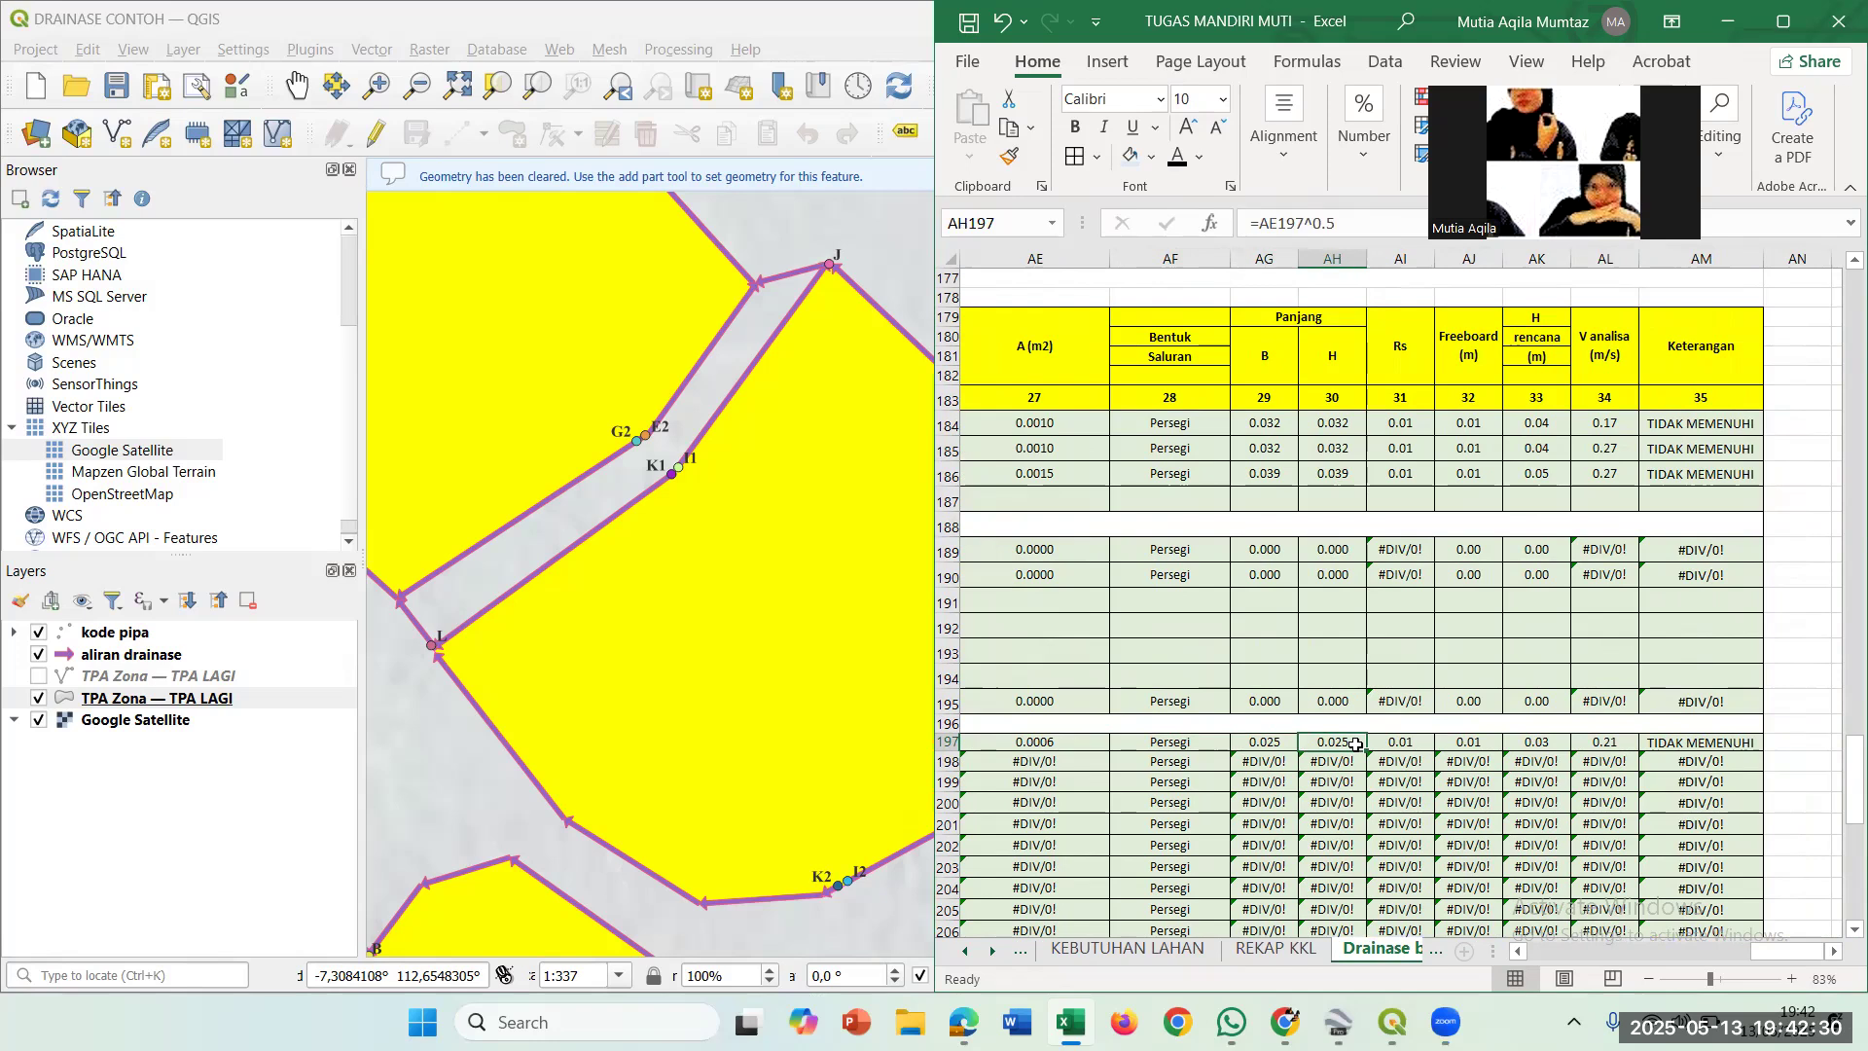
left_click(1255, 743)
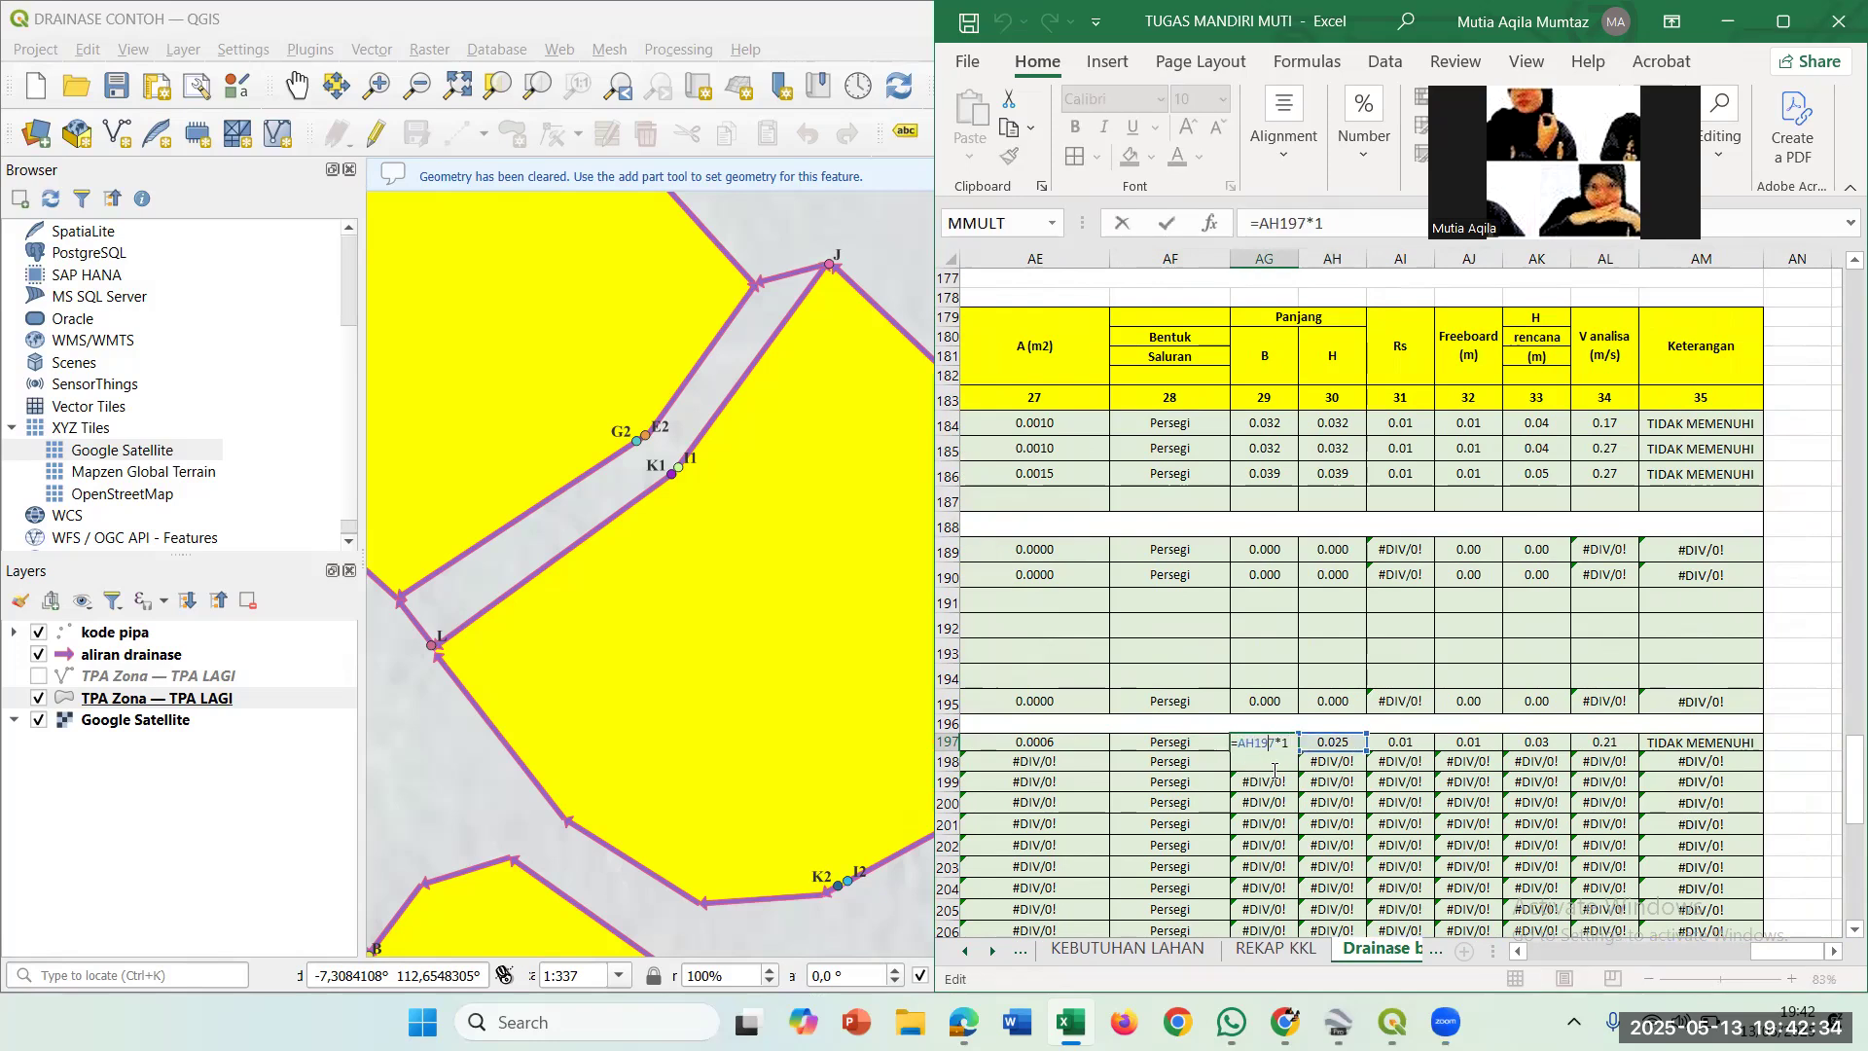
left_click(1334, 741)
double_click(1333, 741)
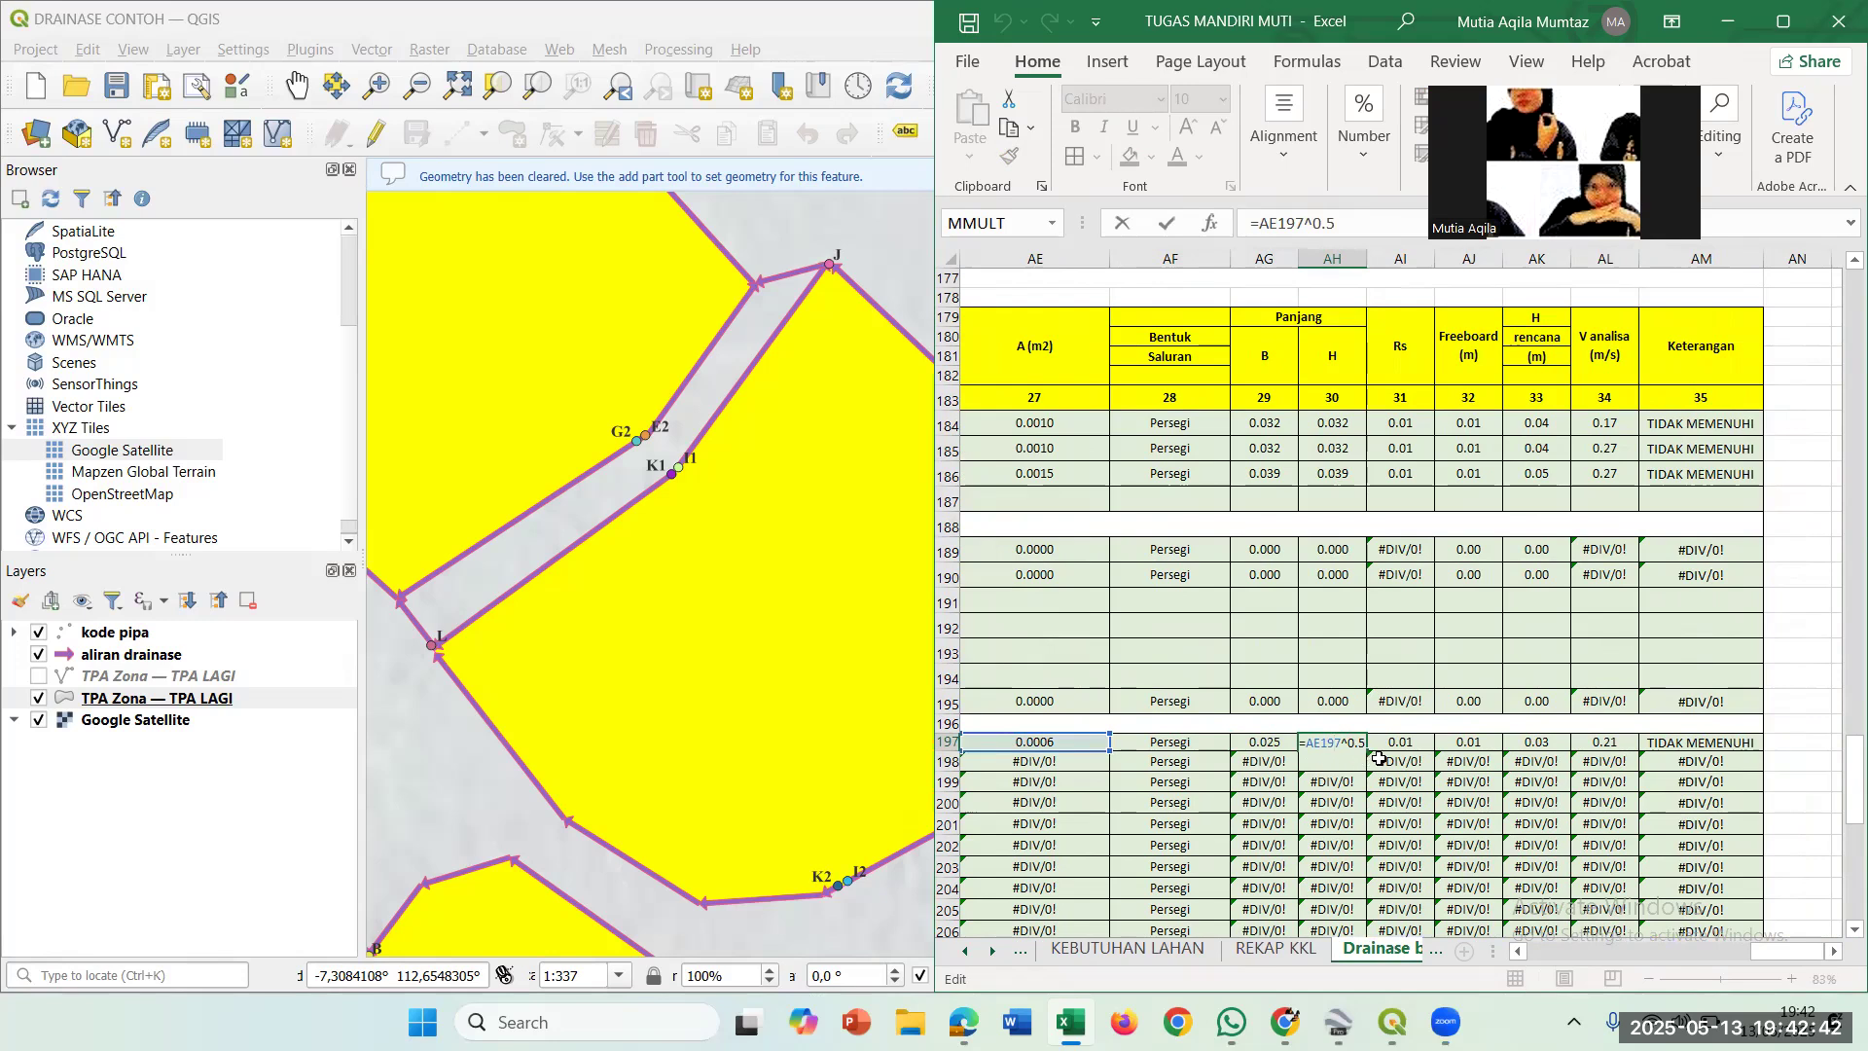
key("ctrl+Return")
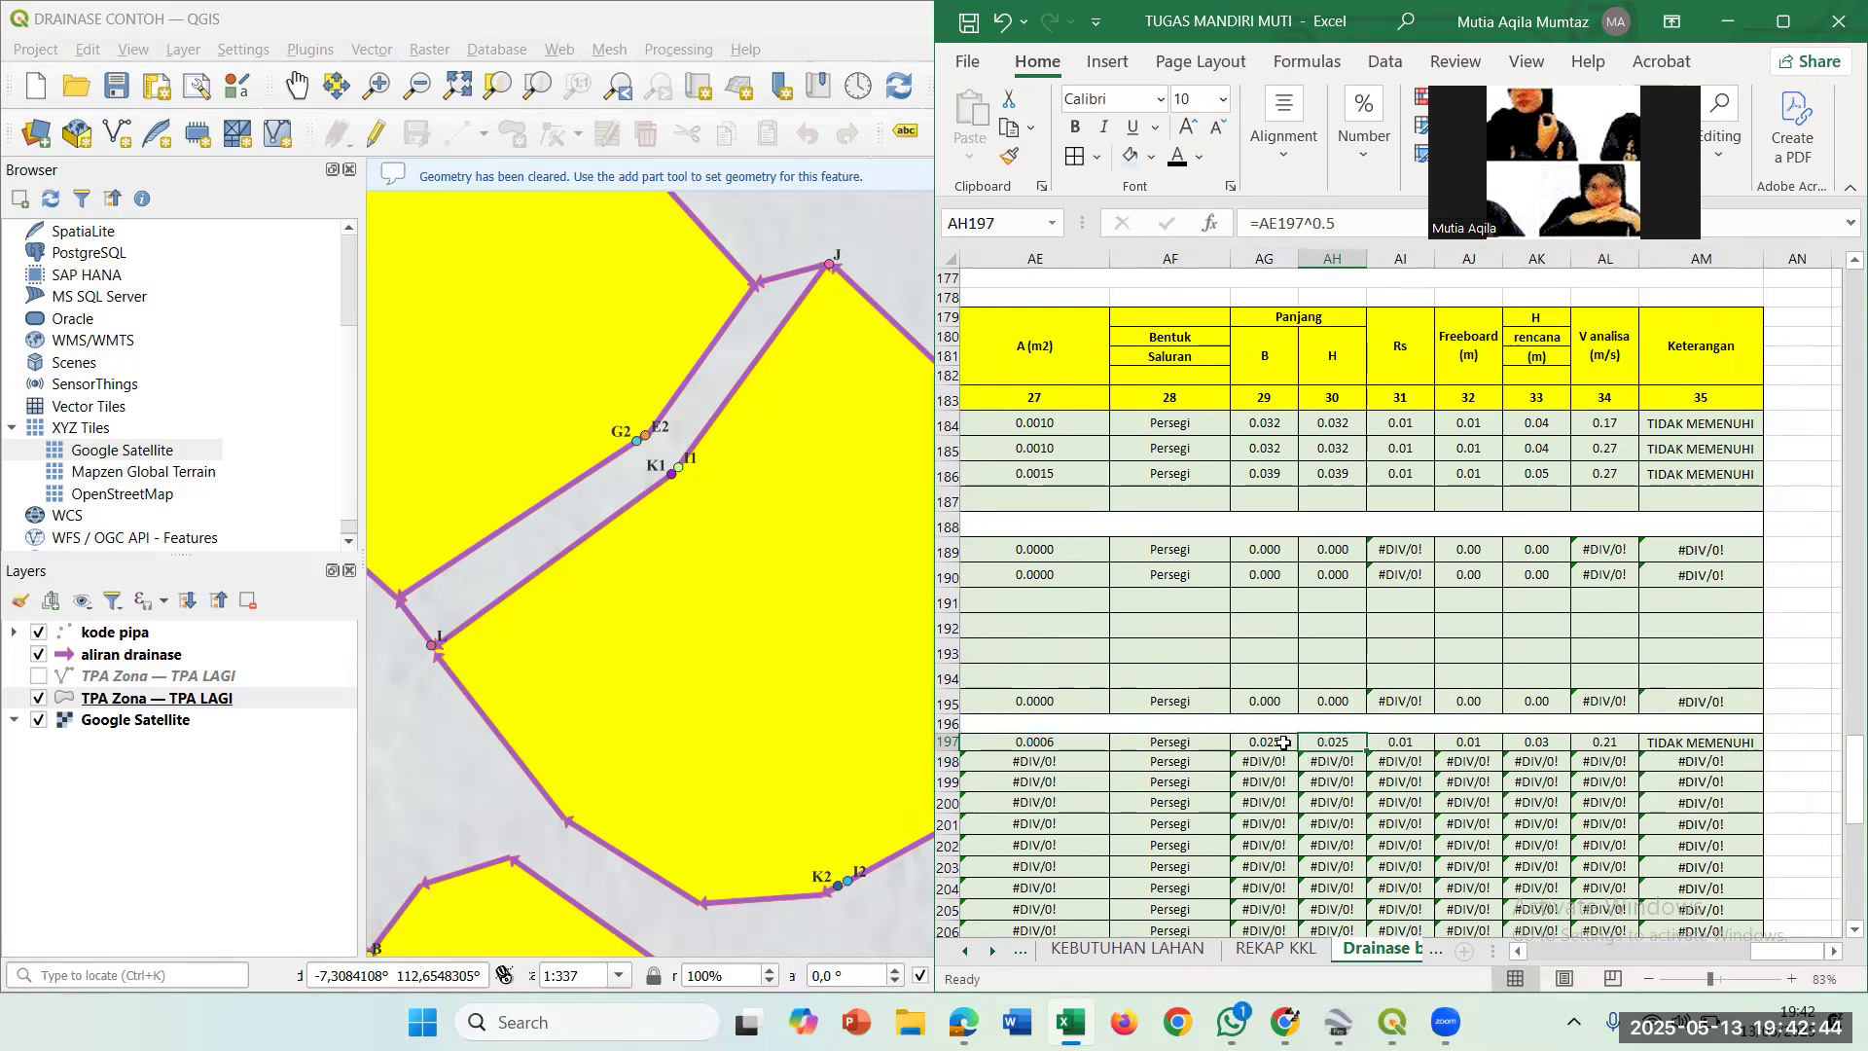
Compare the Panjang B formulas of the pipe from I to J and the following pipe from J to E.
left_click(1280, 742)
double_click(1280, 742)
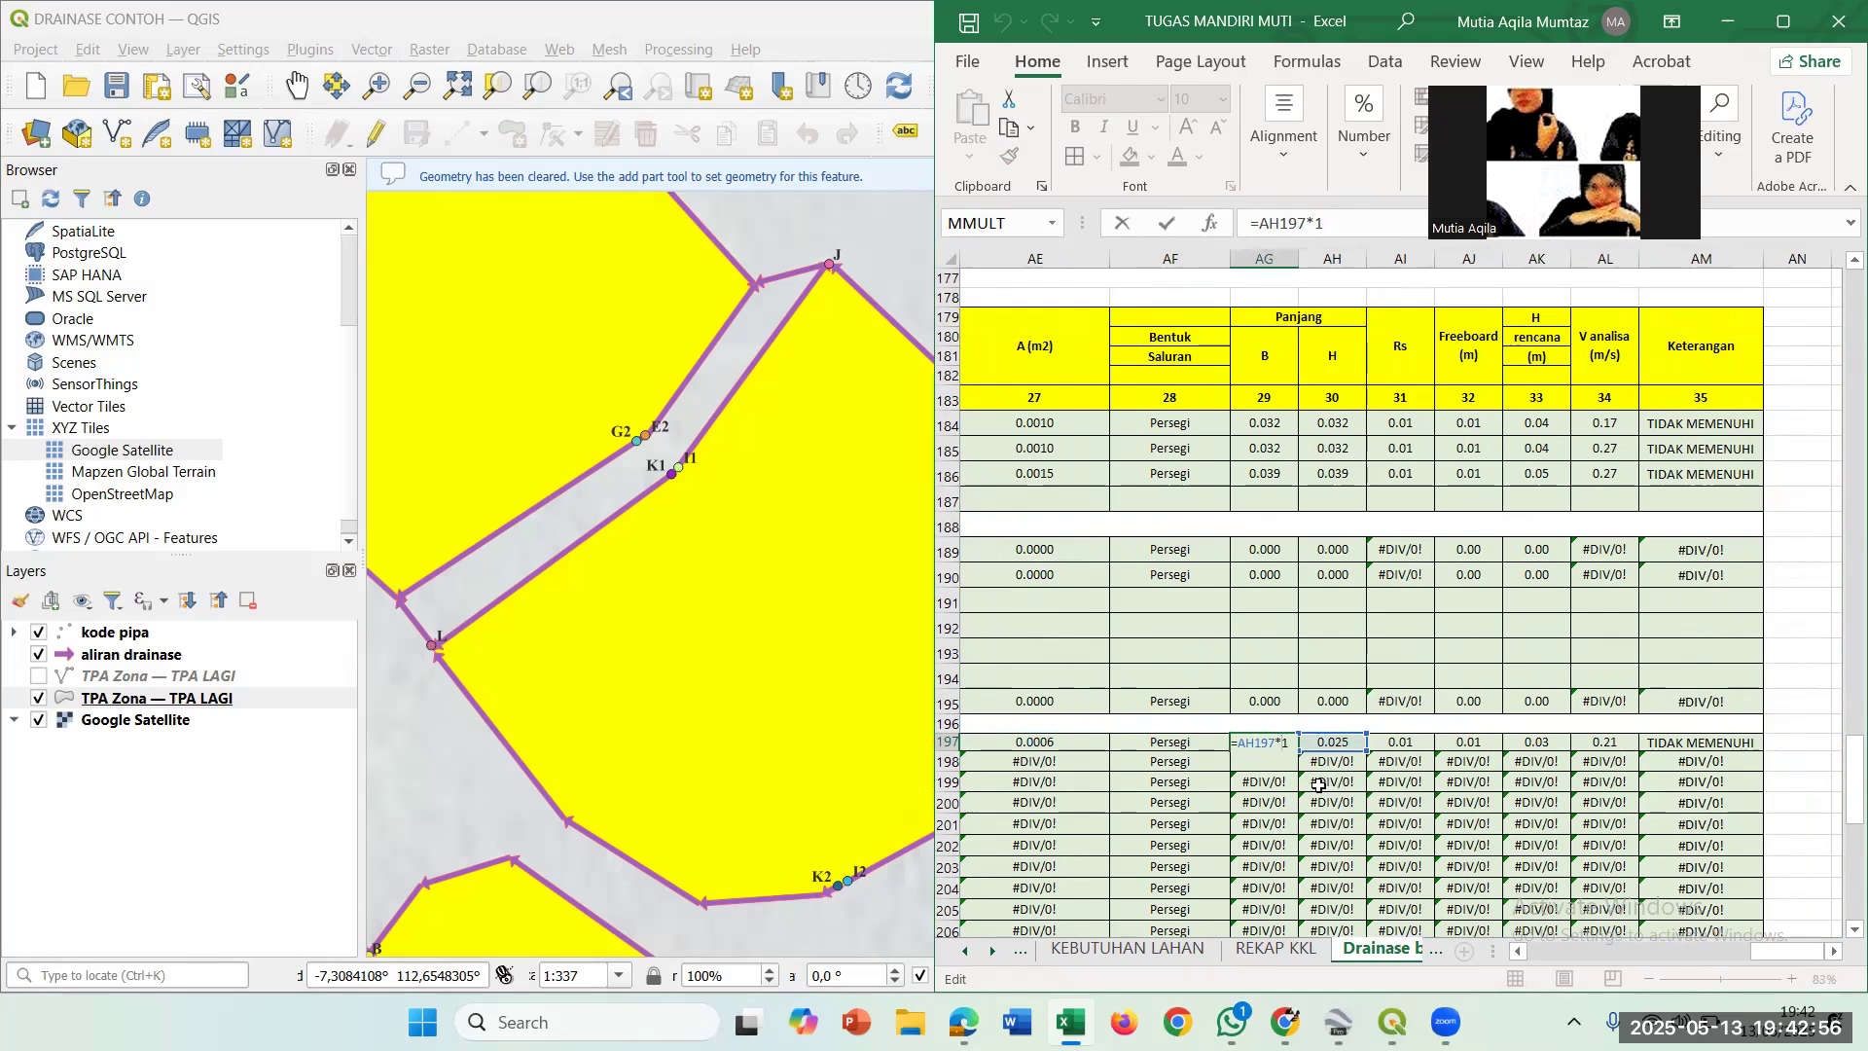
key("Return")
type("=AH198*1")
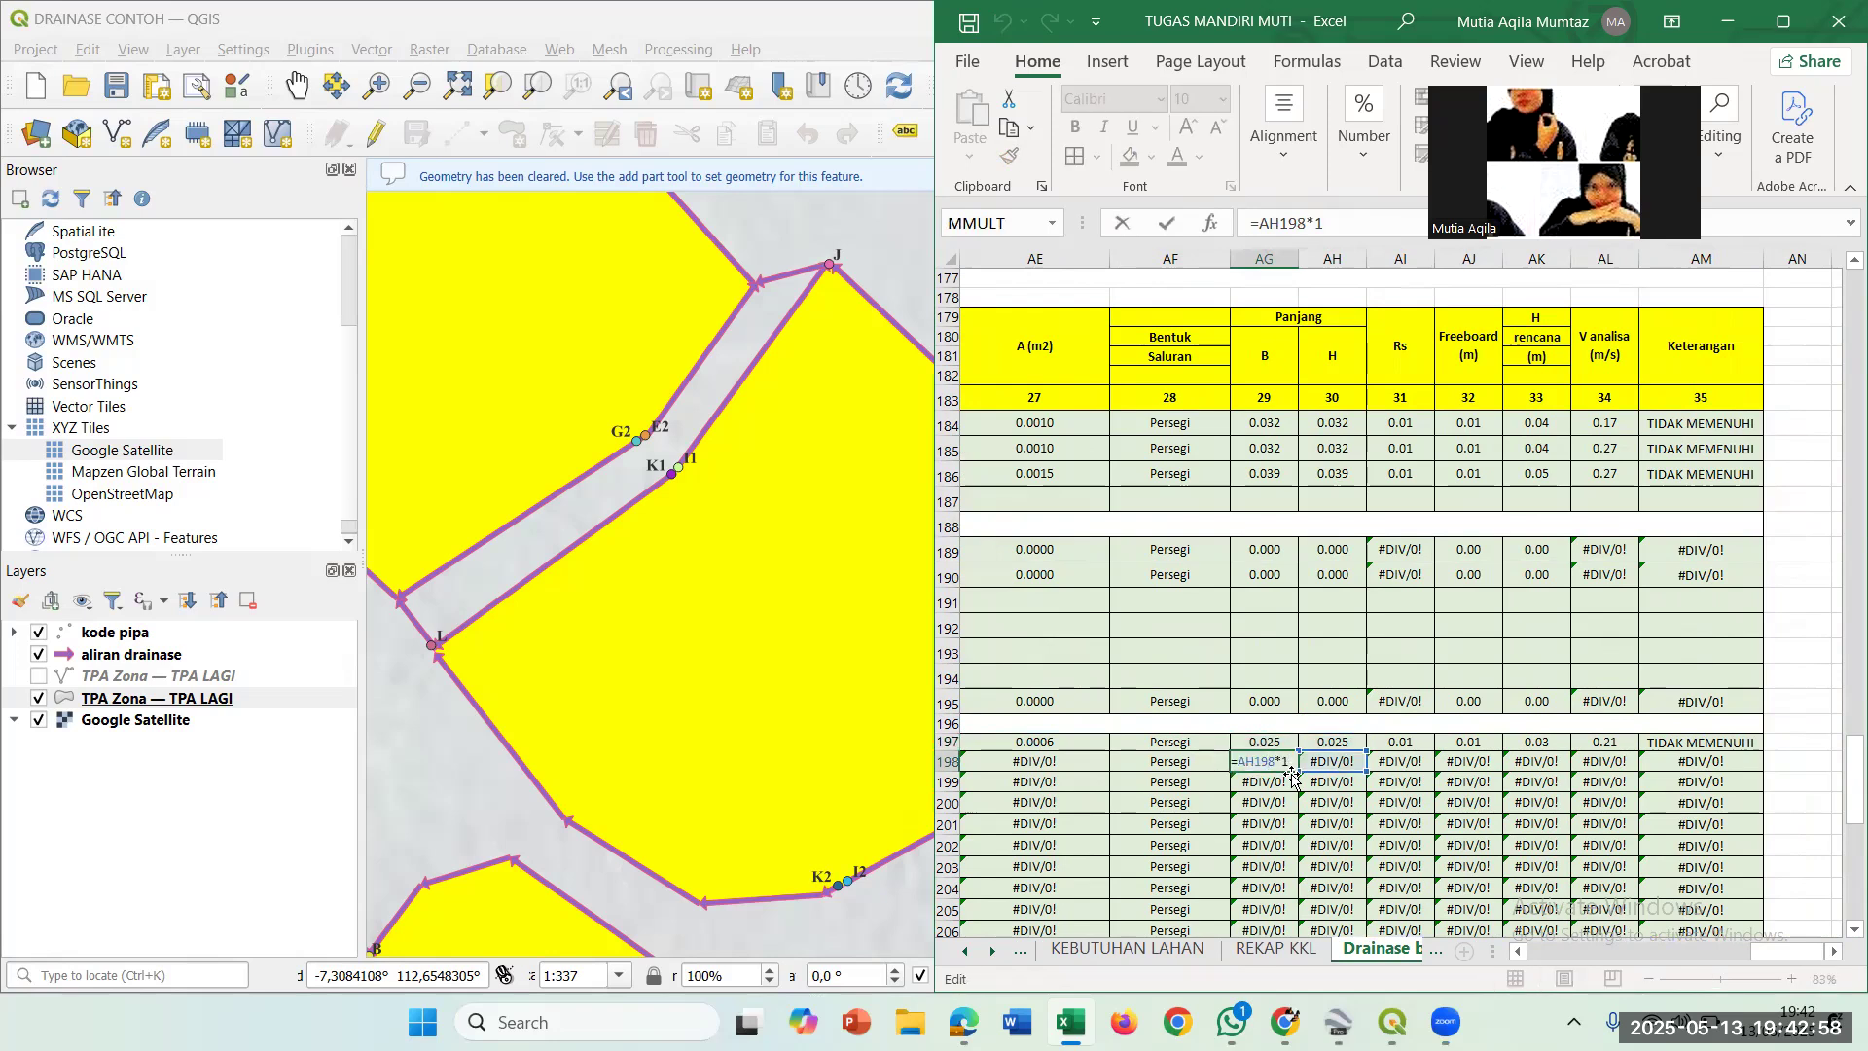
key("ctrl+Return")
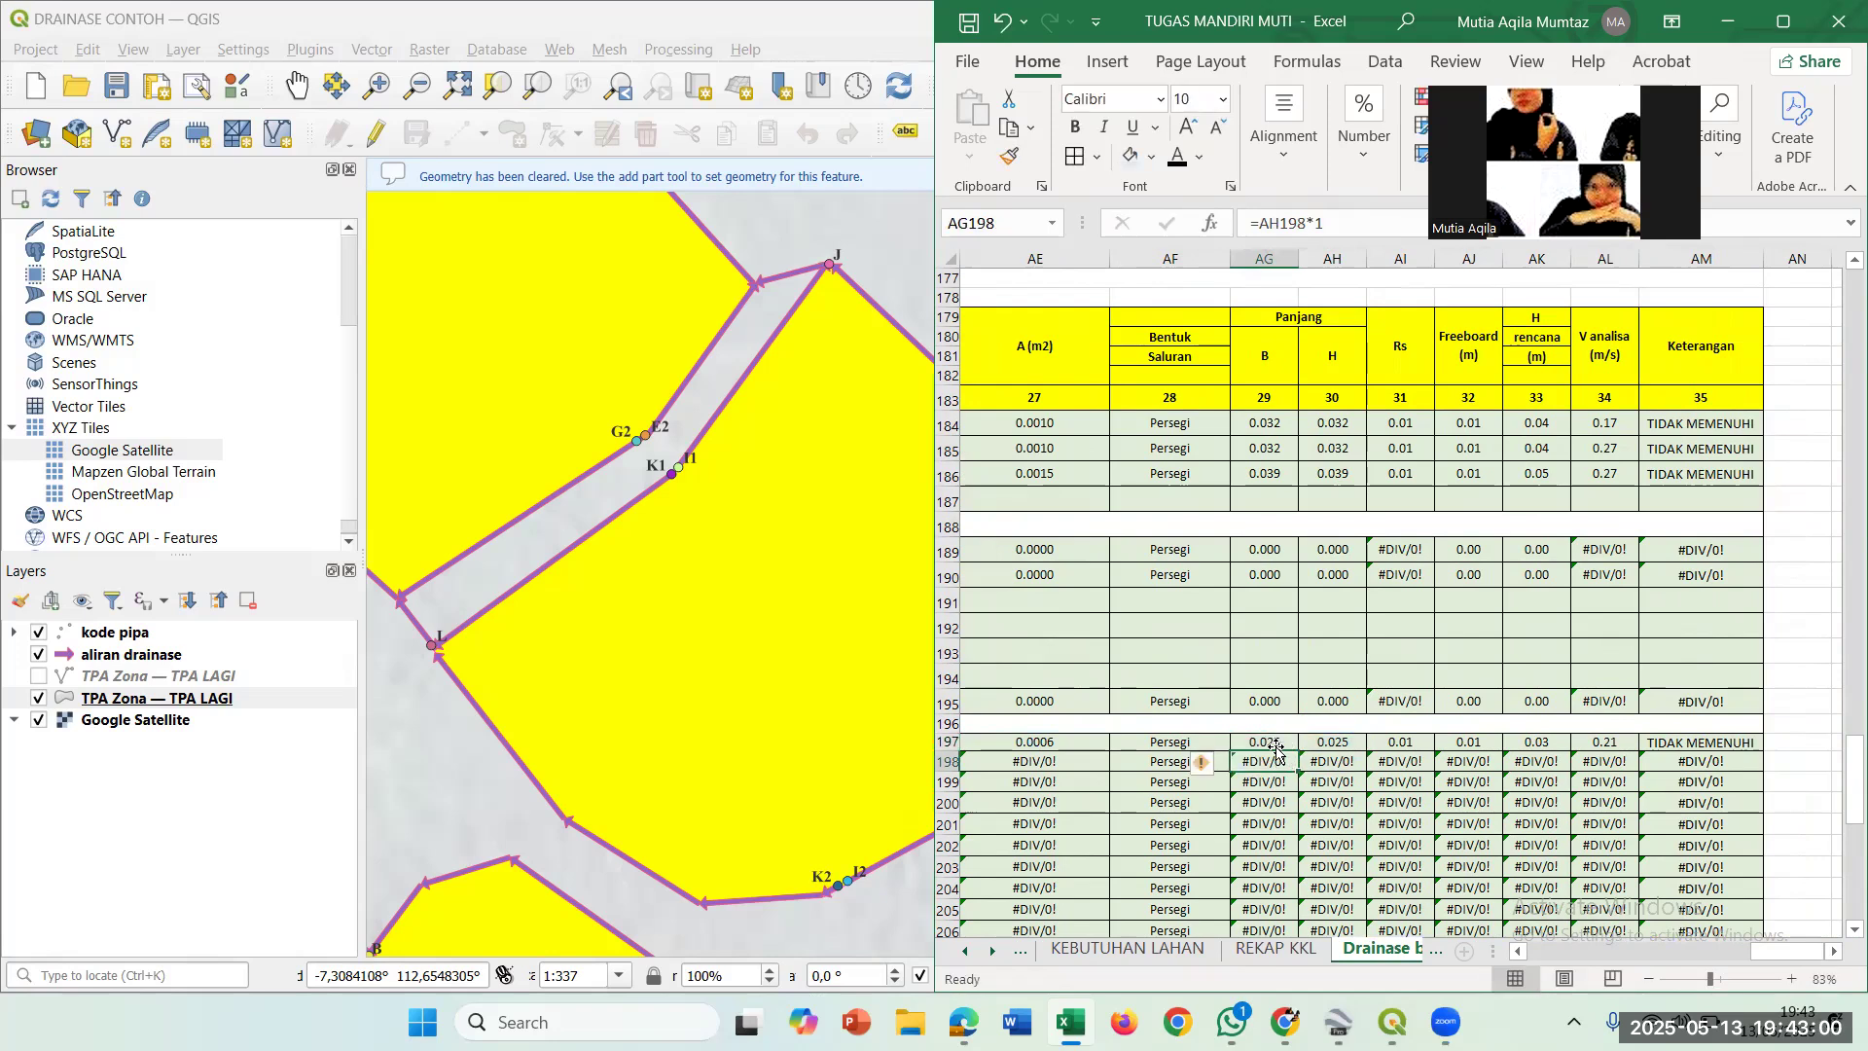
left_click(1277, 742)
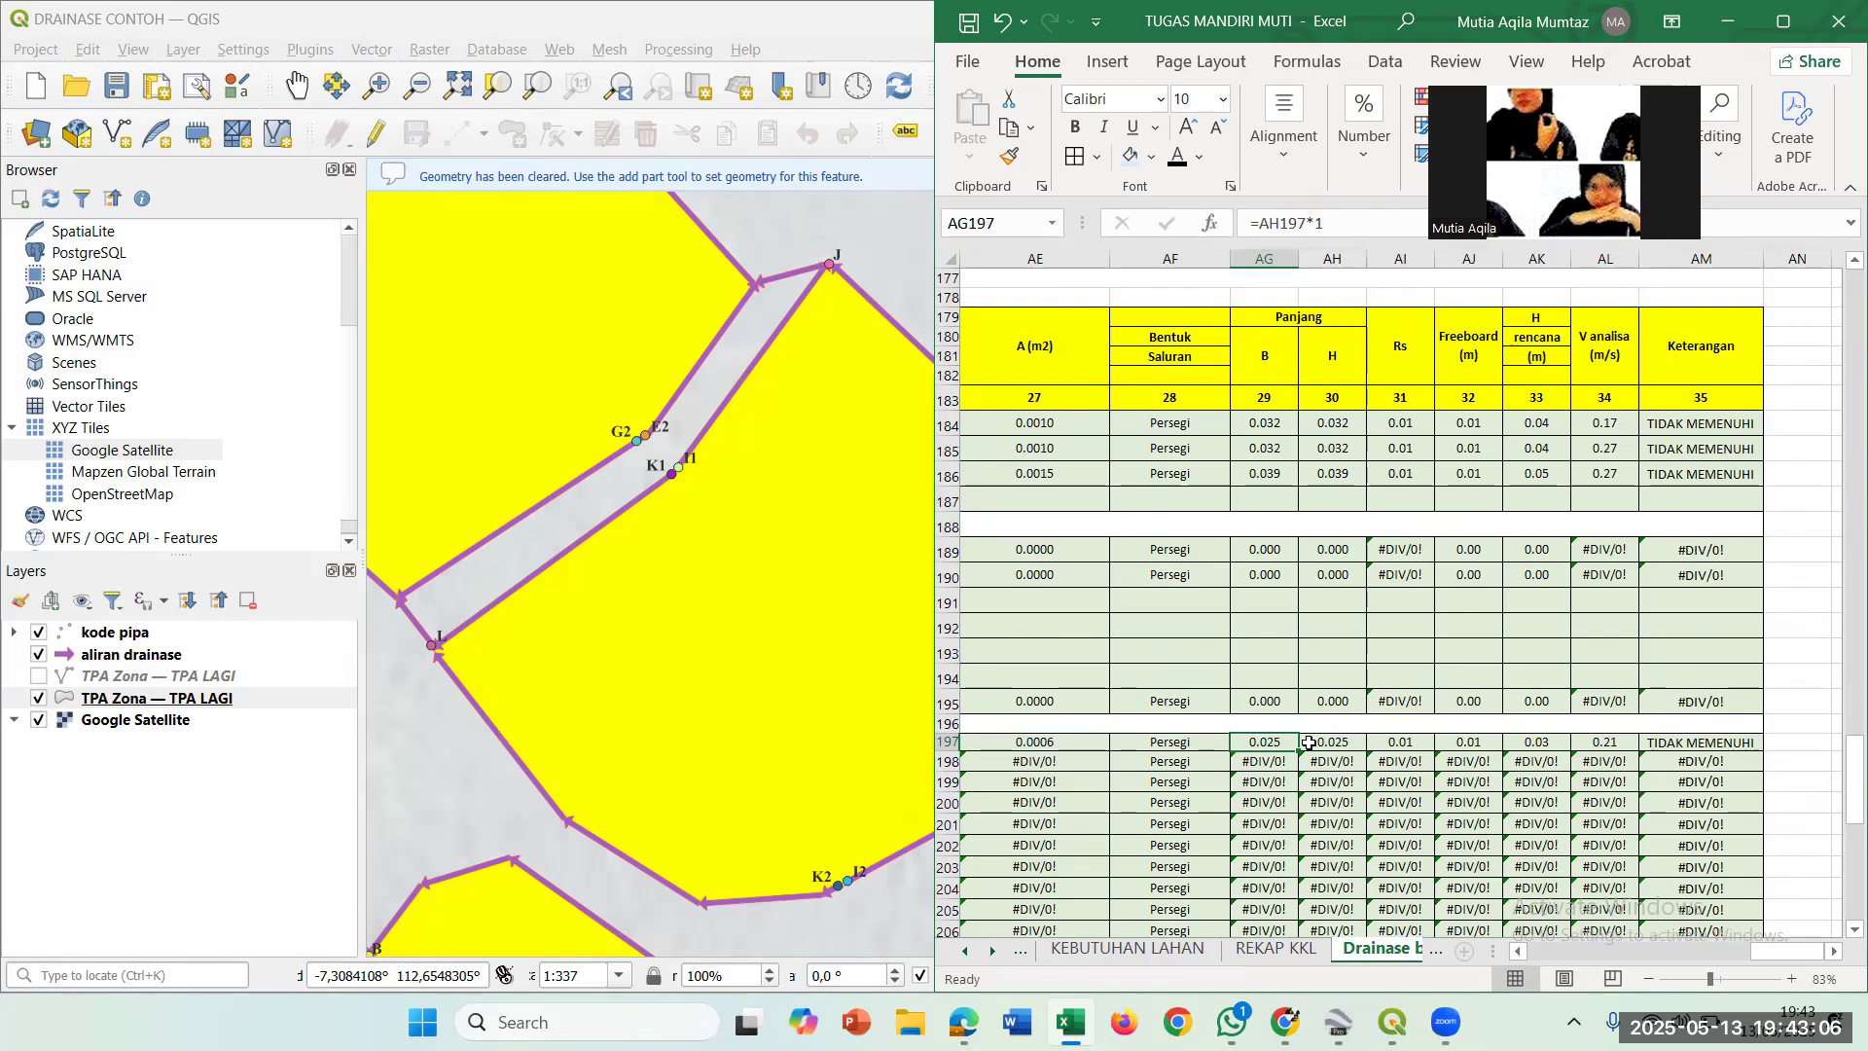
Inspect the Rs formula of the pipe from I to J and the Panjang B and H cells it references.
left_click(1418, 745)
double_click(1417, 744)
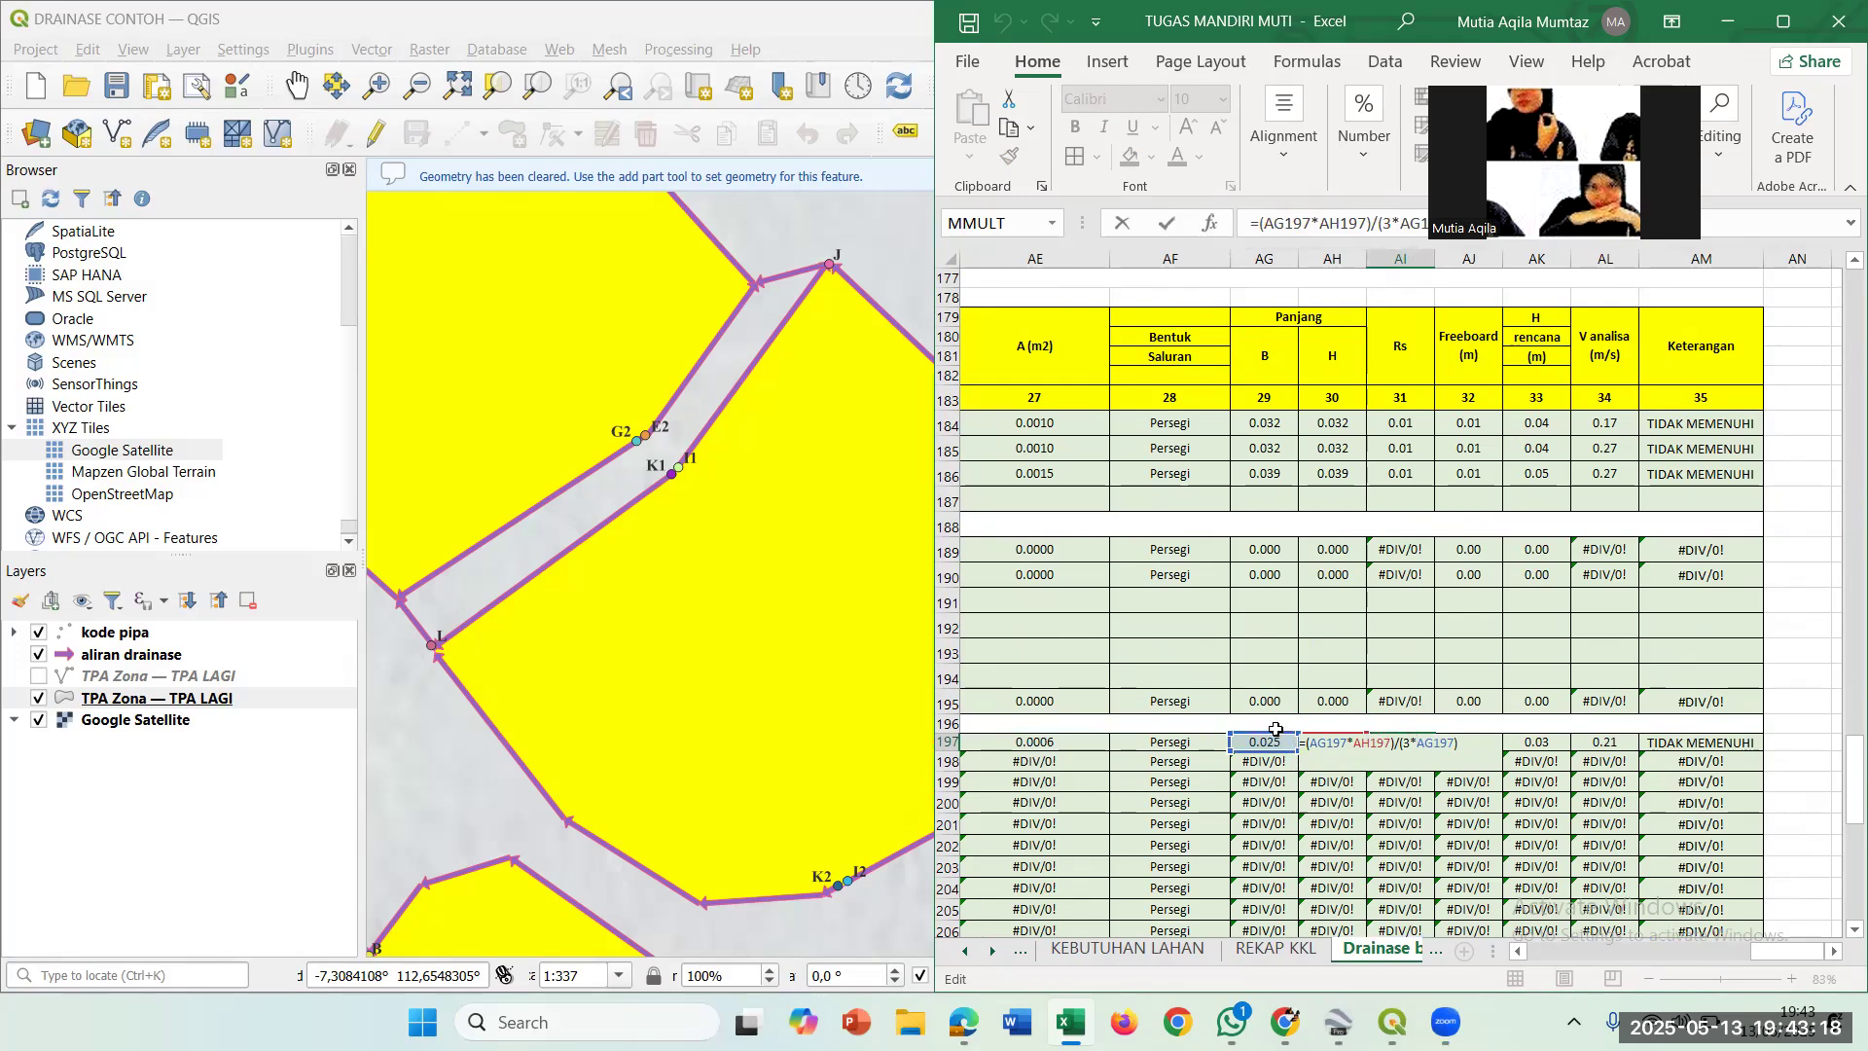
key("Escape")
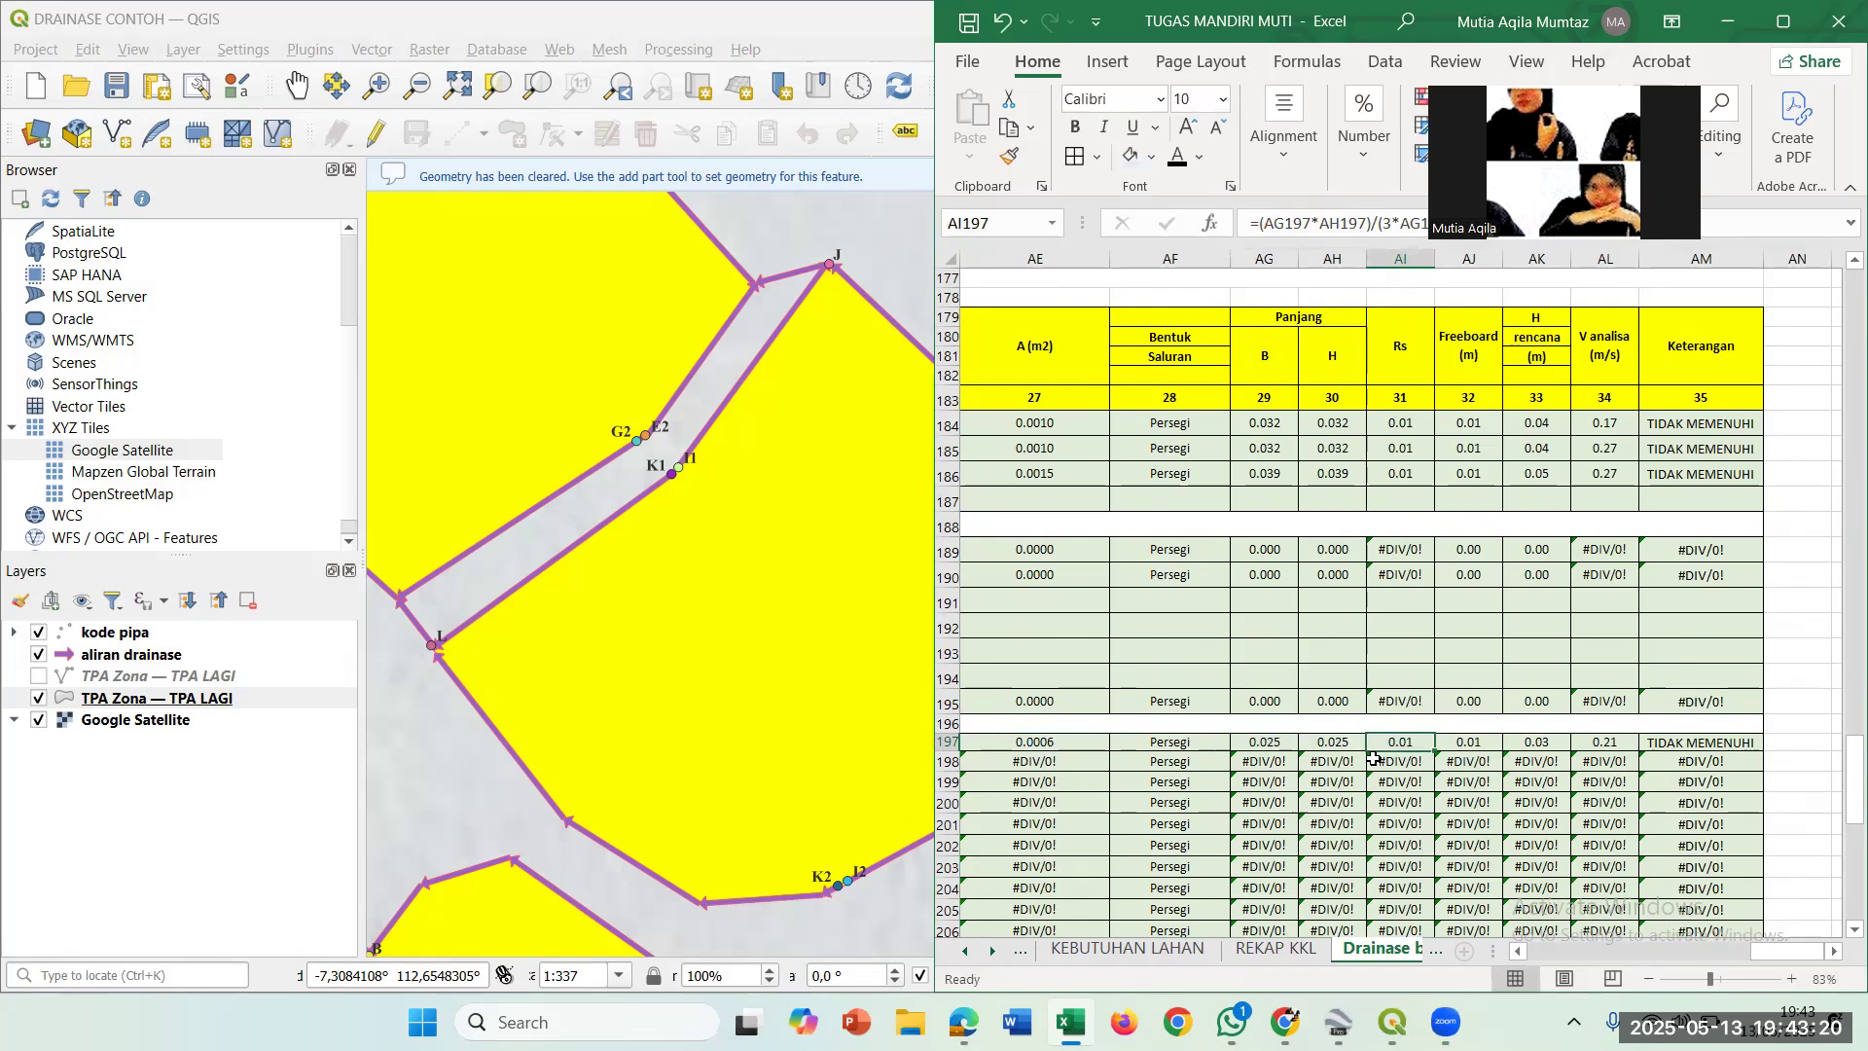
Inspect the Freeboard (m) and H rencana (m) formulas of the pipe from I to J.
left_click(1466, 742)
double_click(1466, 743)
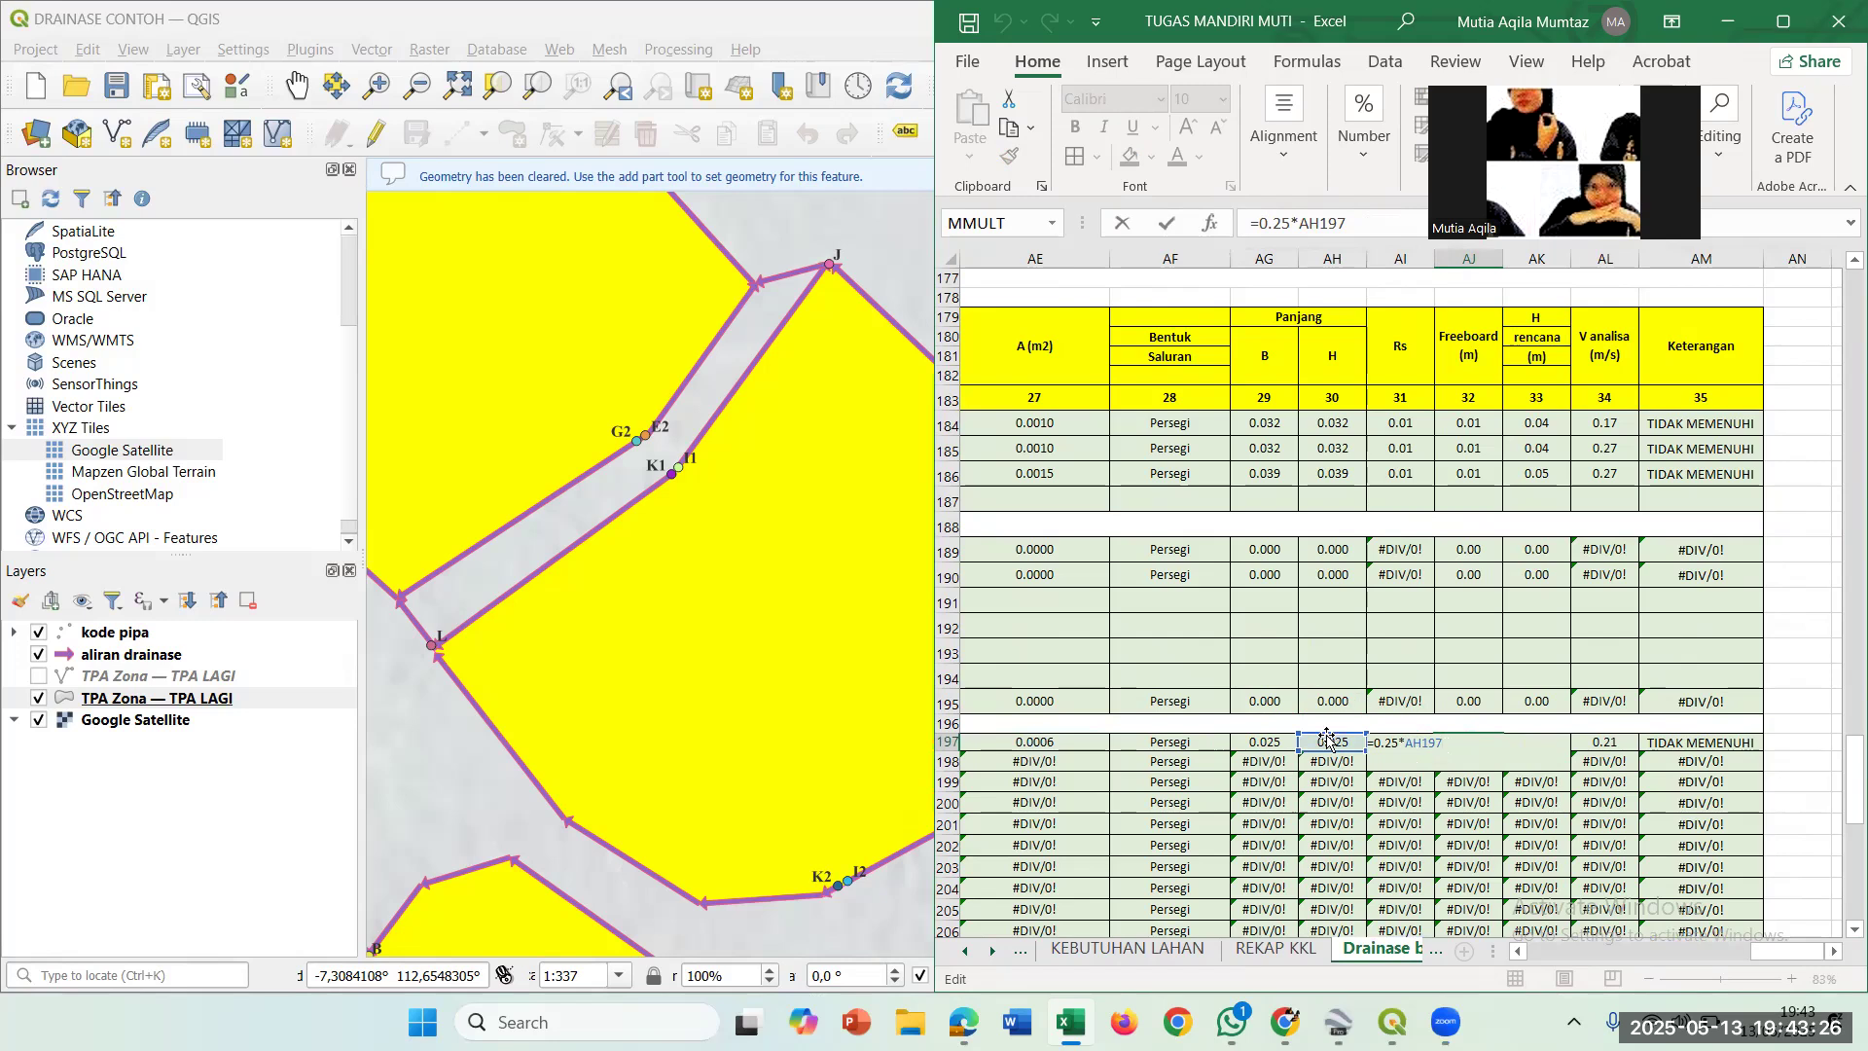
key("ctrl+Return")
left_click(1548, 745)
double_click(1548, 745)
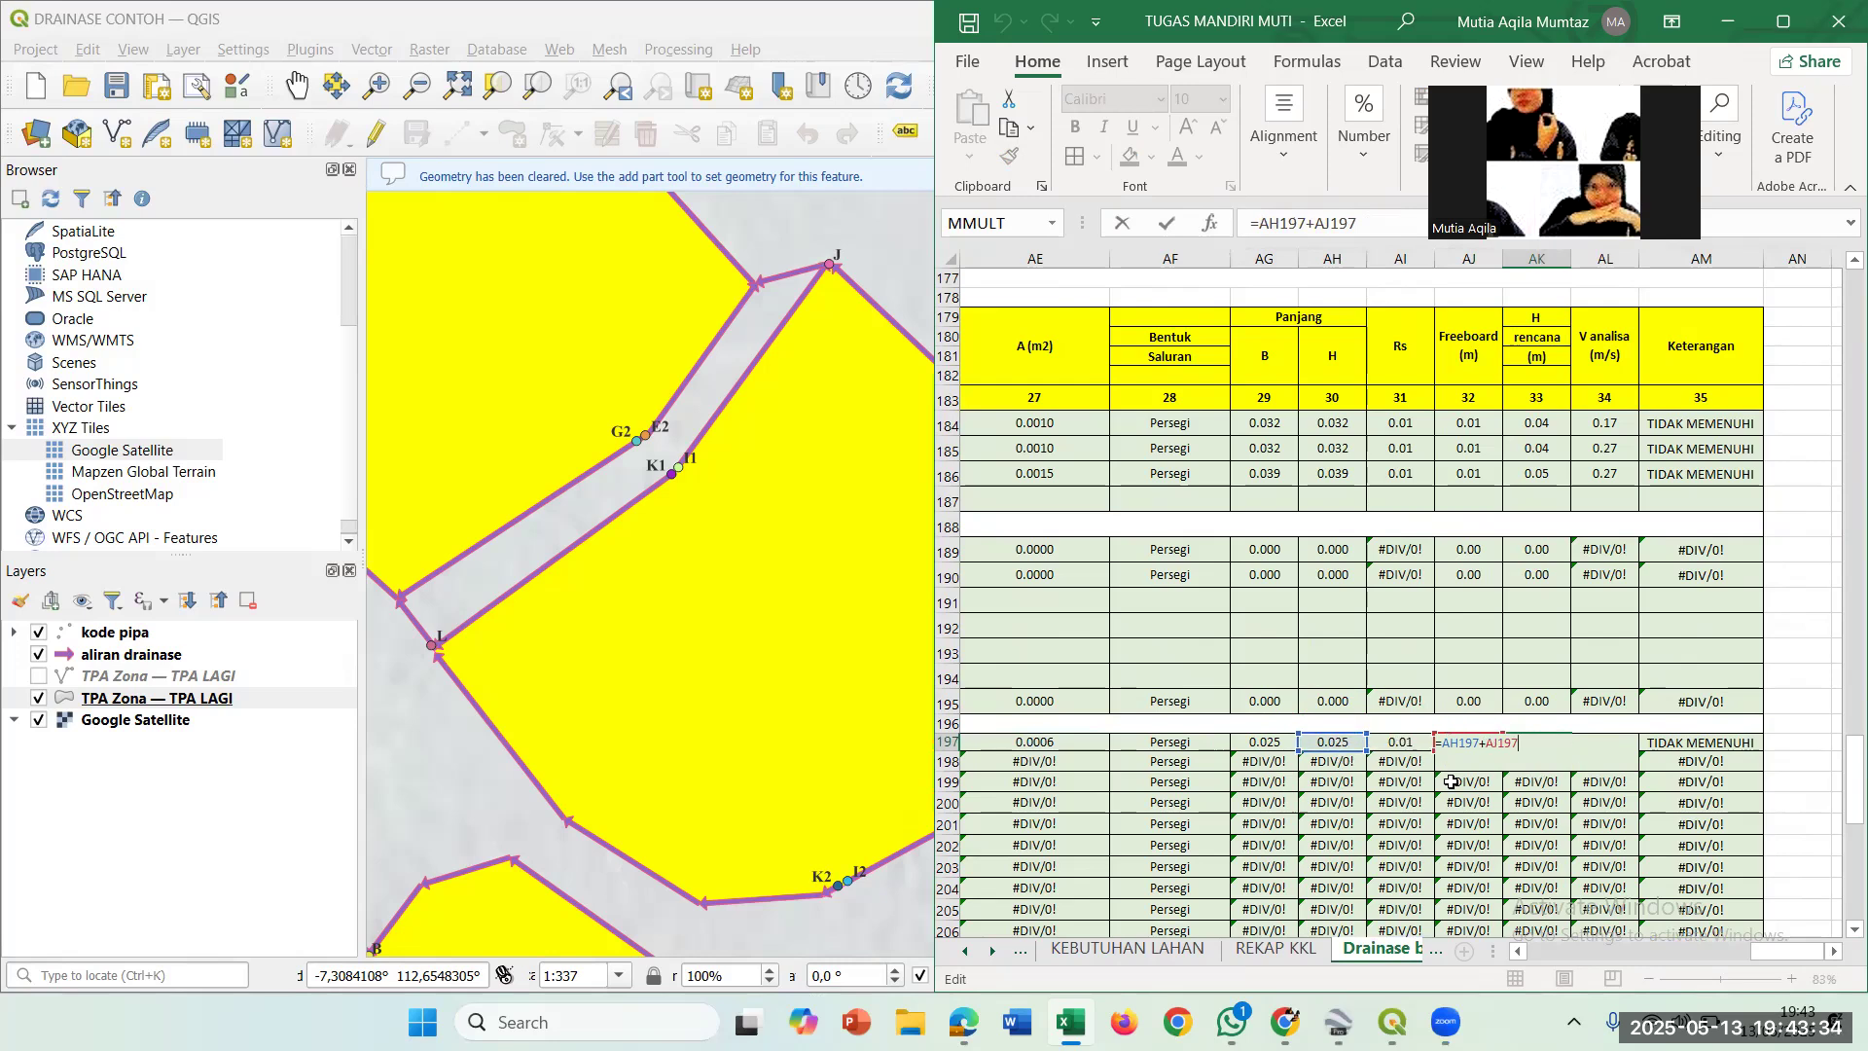
key("Escape")
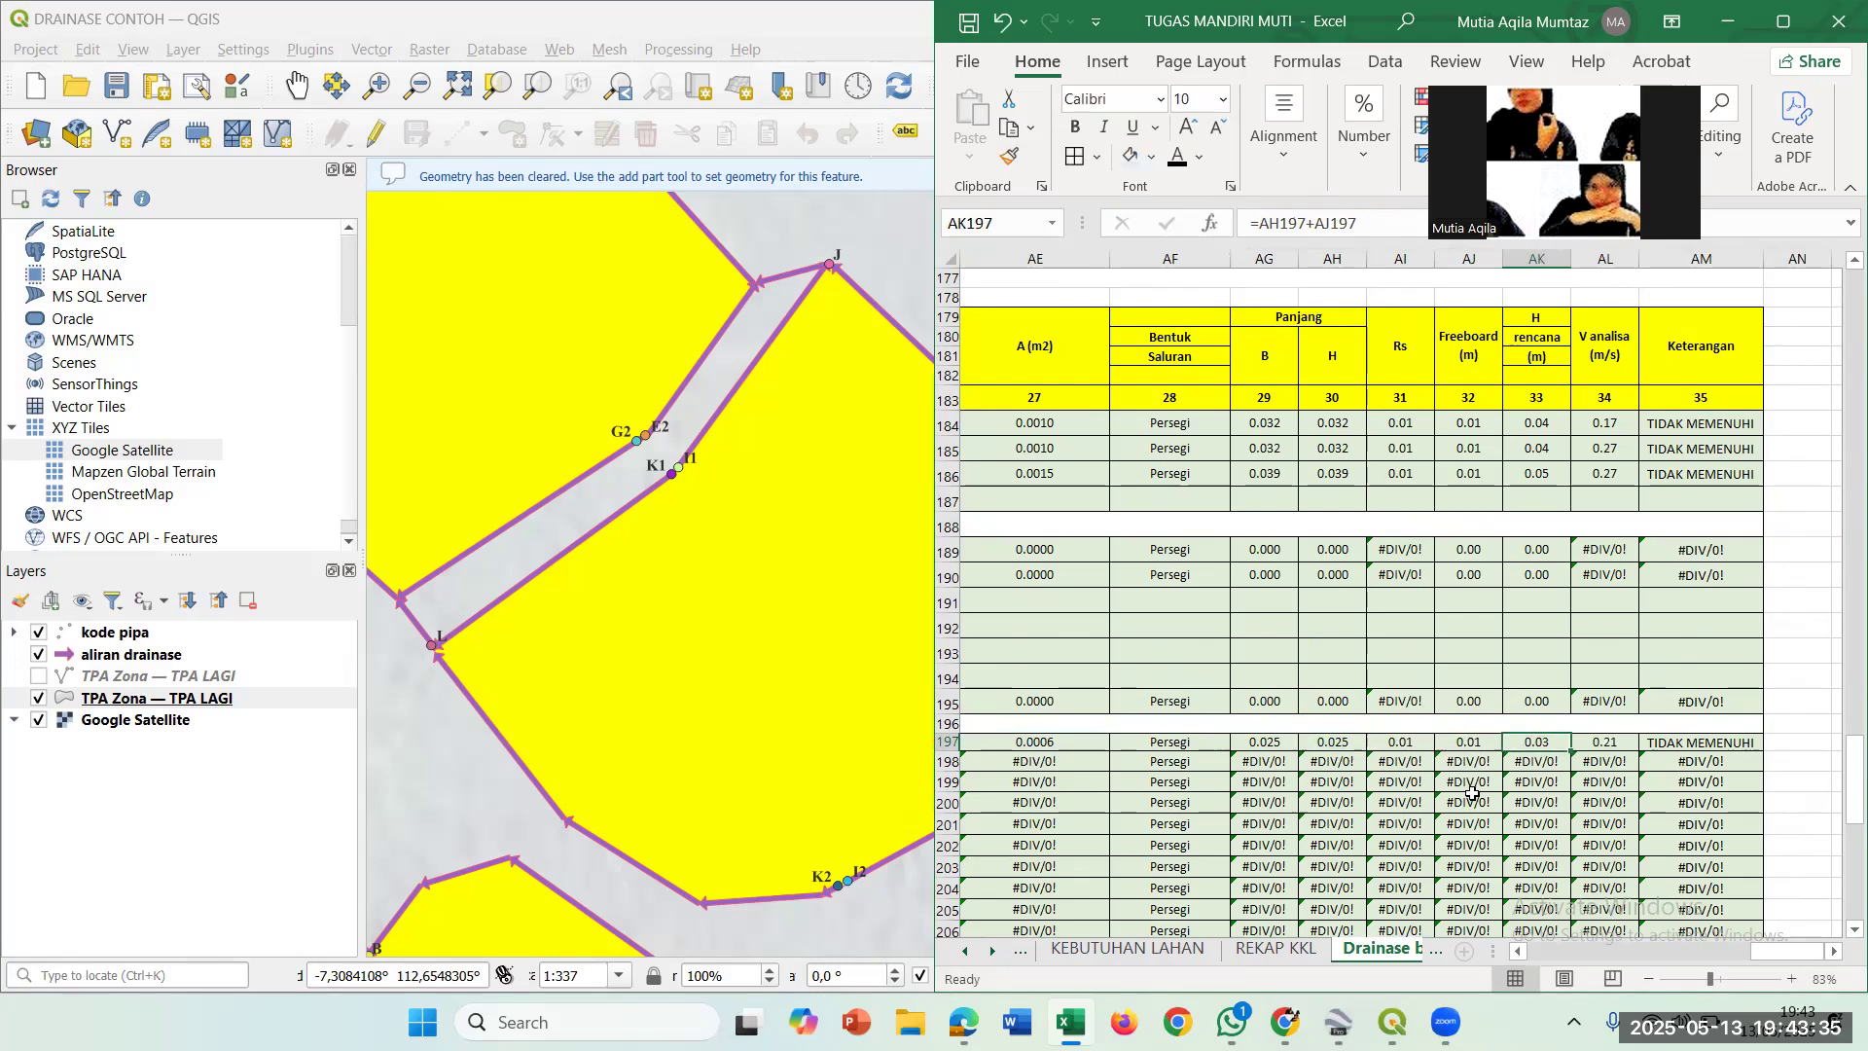
Inspect the V analisa (m/s) formula of the pipe from I to J and trace it to the n Manning, Rs and Slope (Rencana) cells.
left_click(1615, 743)
double_click(1618, 741)
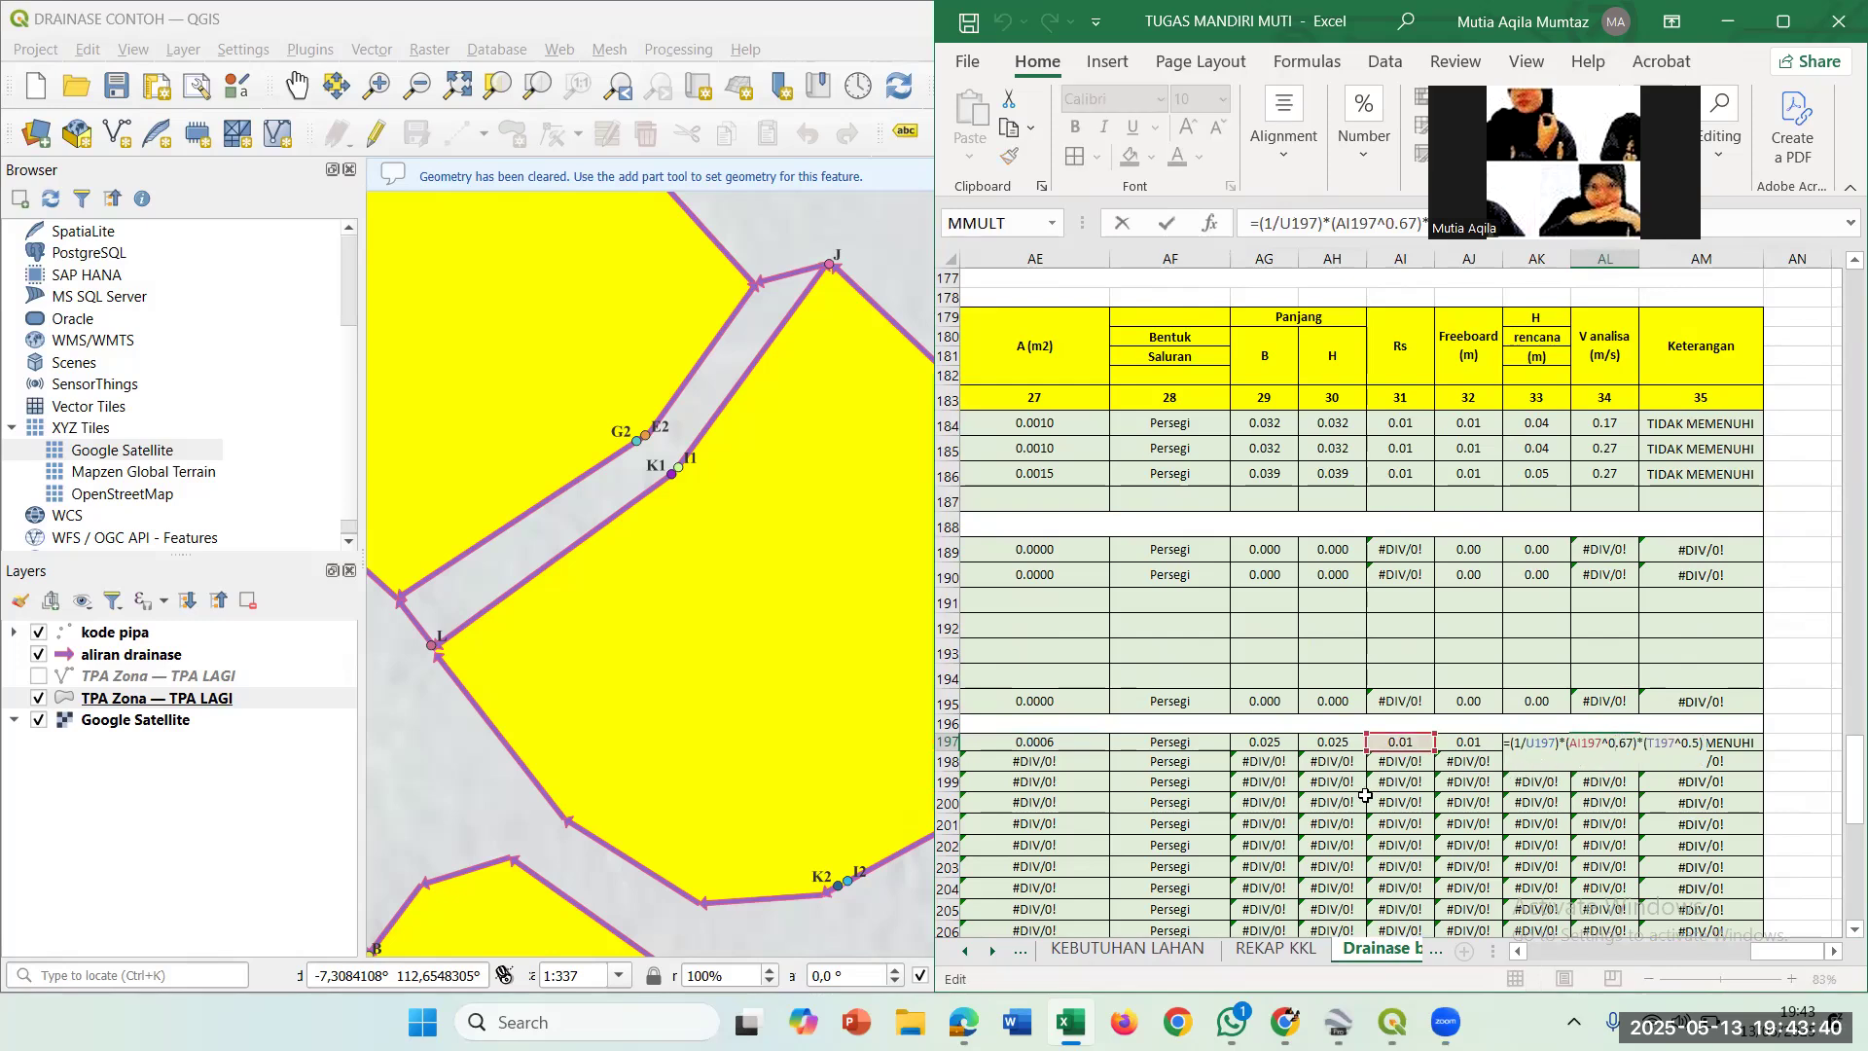
scroll(1195, 828, "left", 3)
scroll(1195, 828, "left", 6)
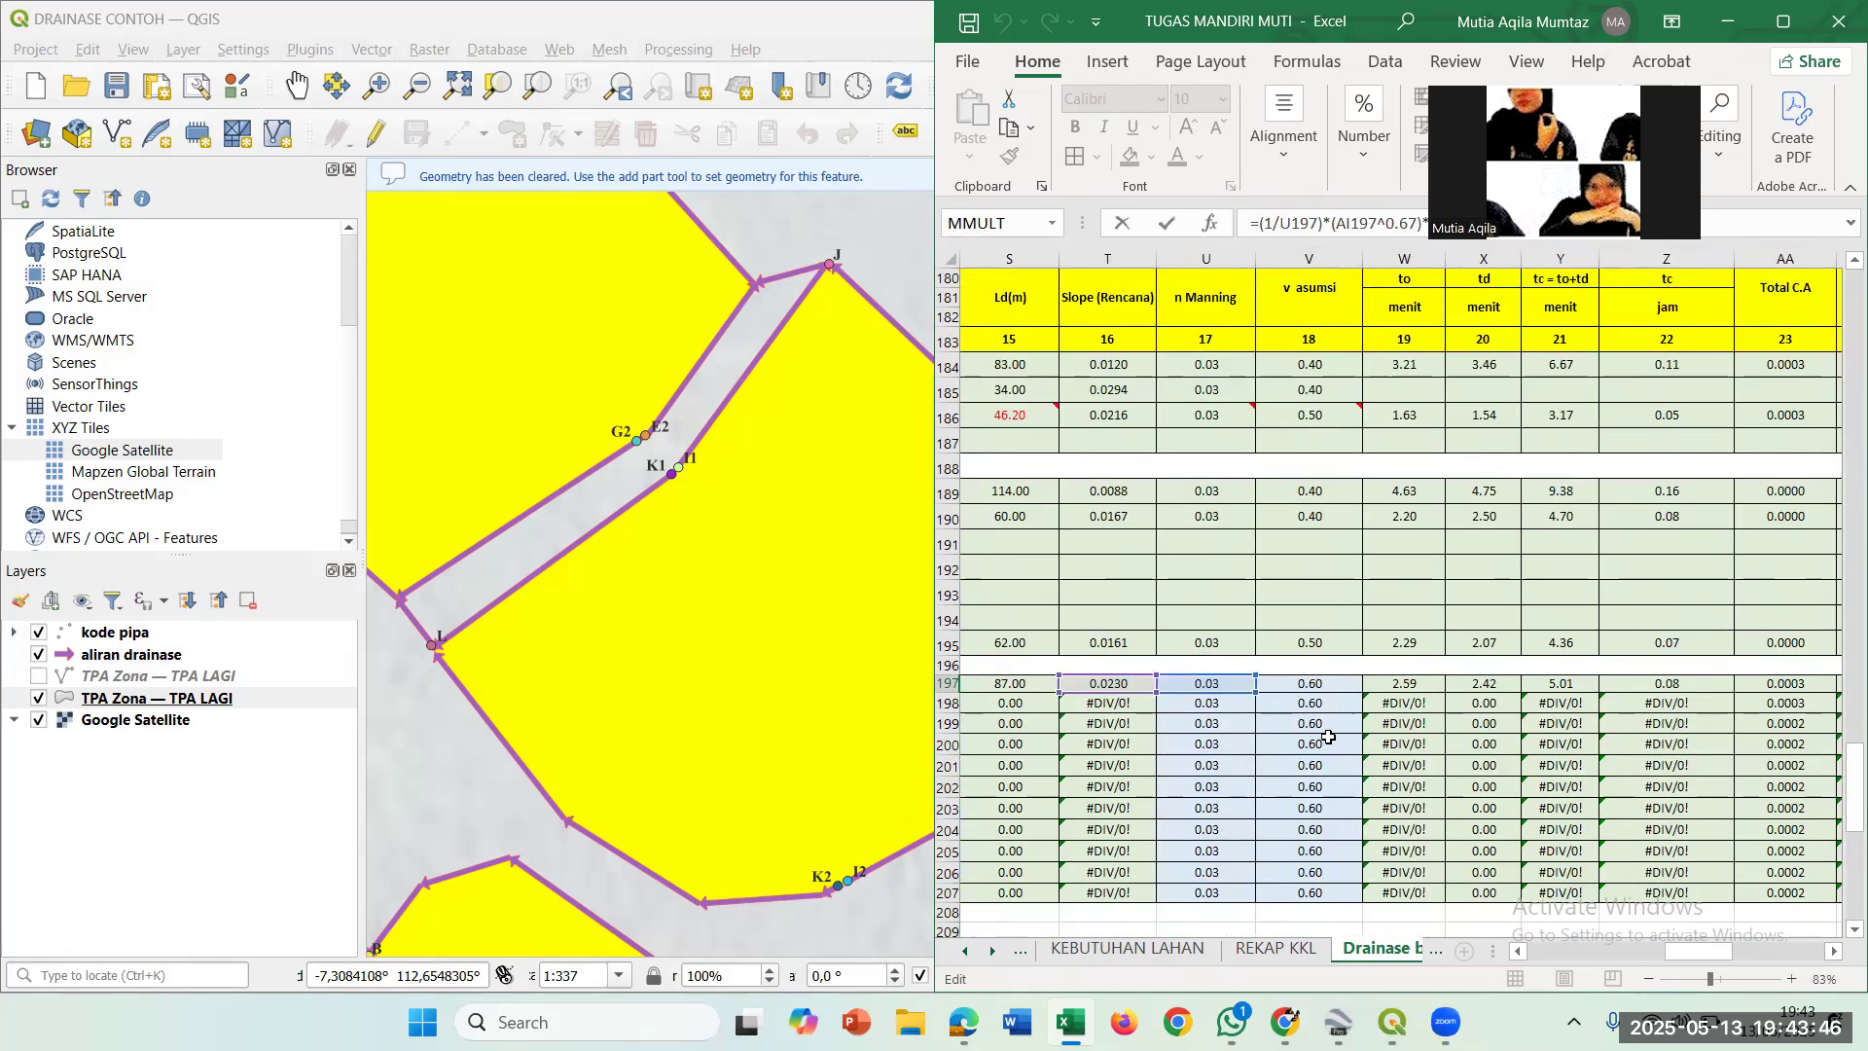
scroll(1328, 736, "right", 6)
scroll(1328, 737, "right", 4)
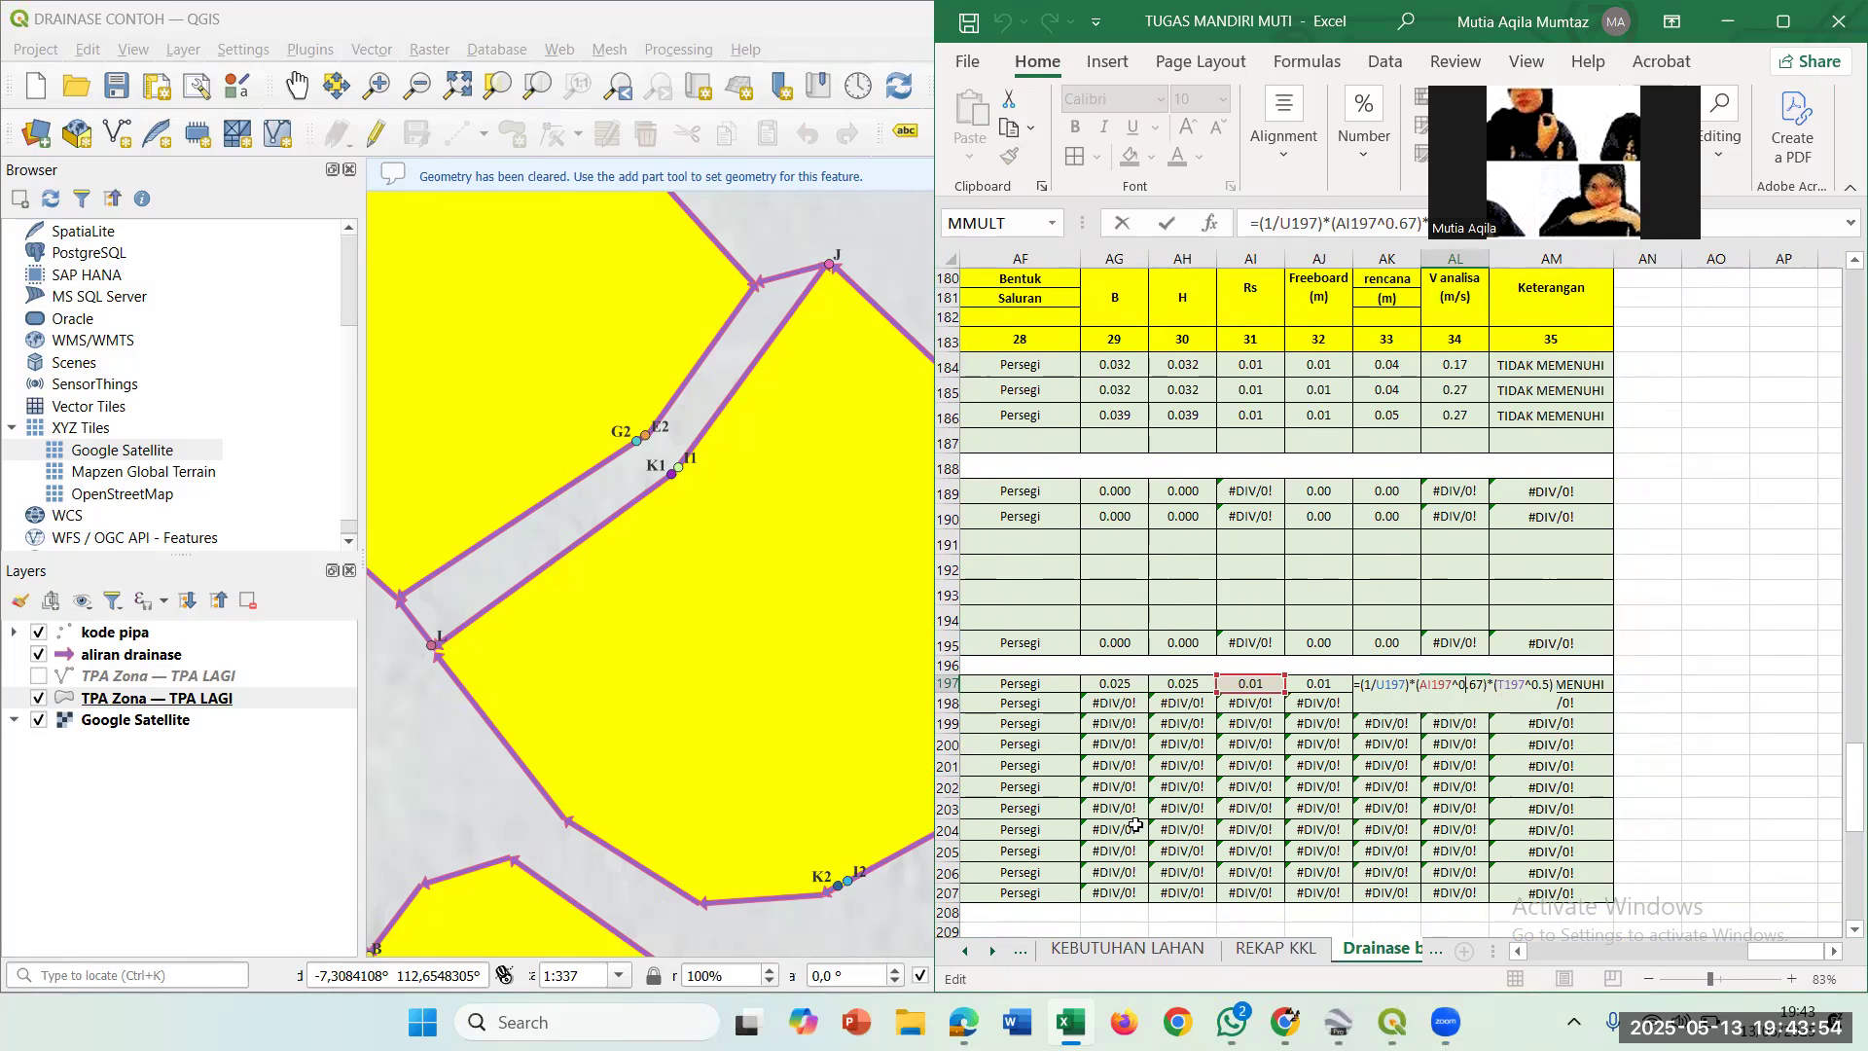
scroll(1136, 825, "left", 3)
scroll(1135, 825, "left", 6)
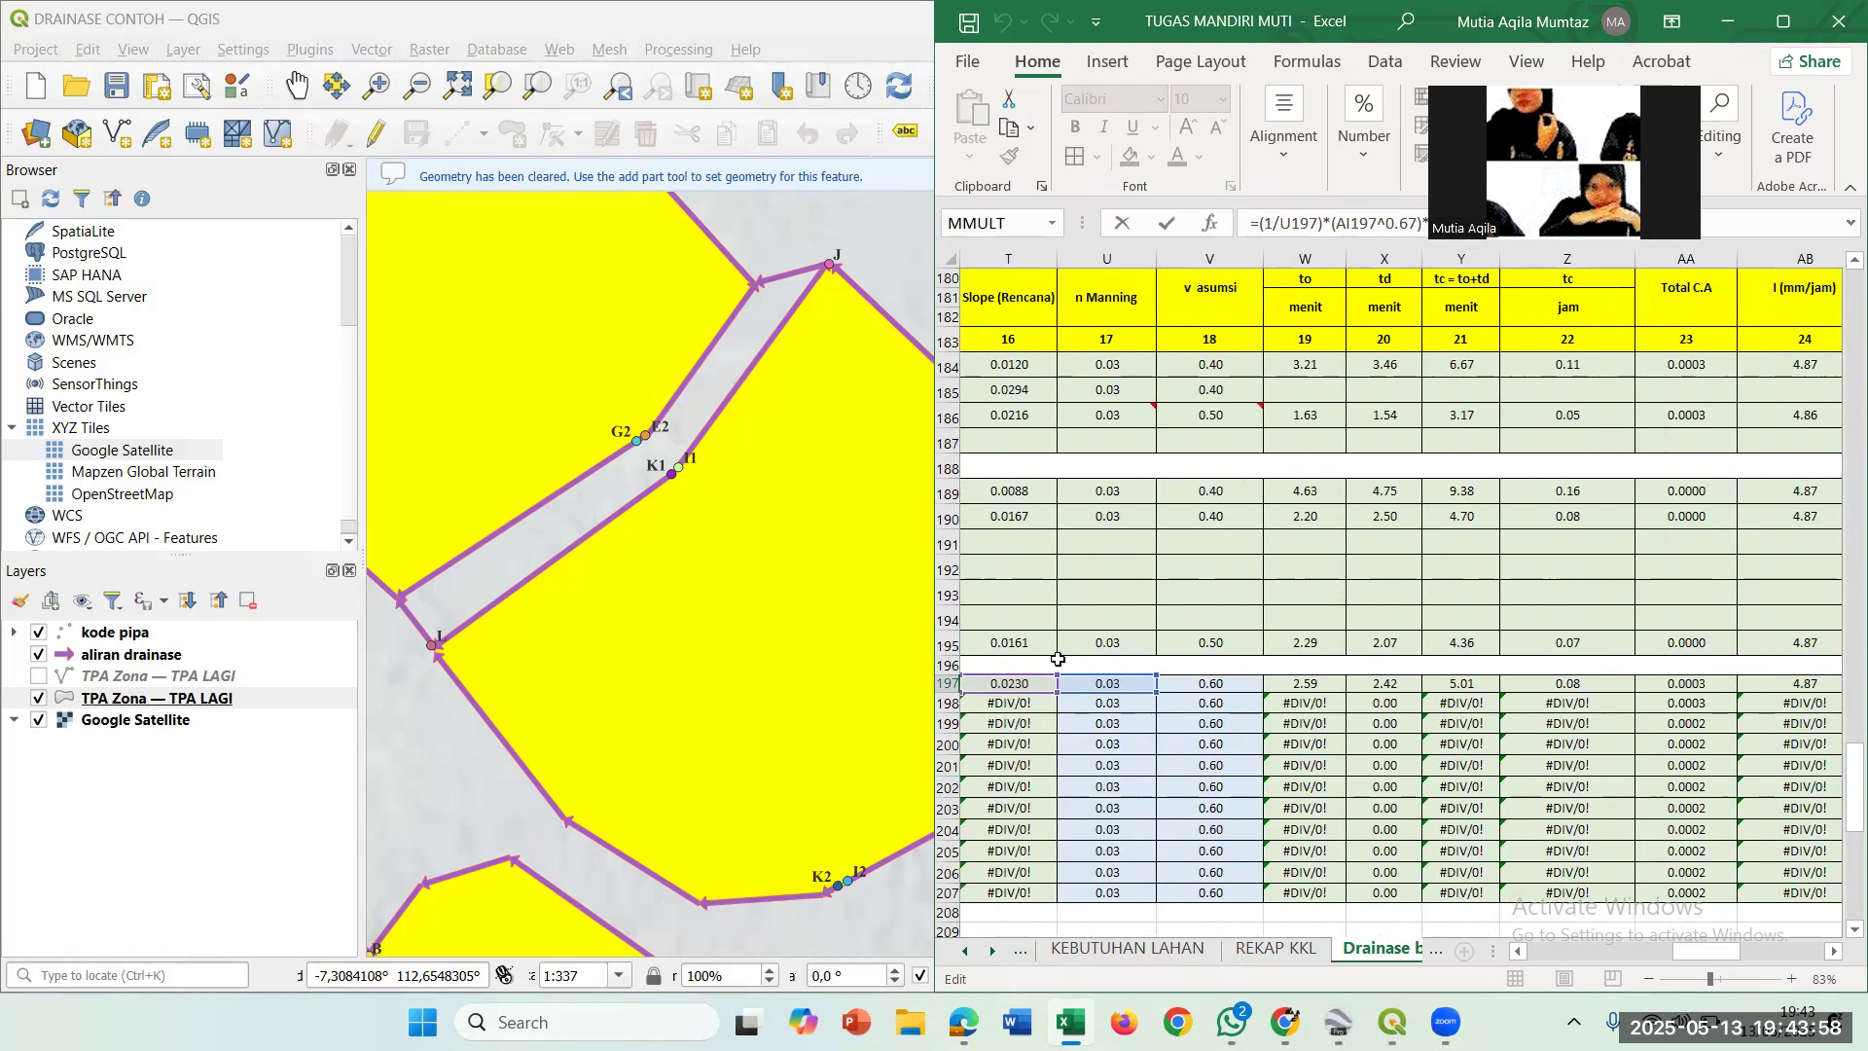
scroll(1266, 765, "right", 8)
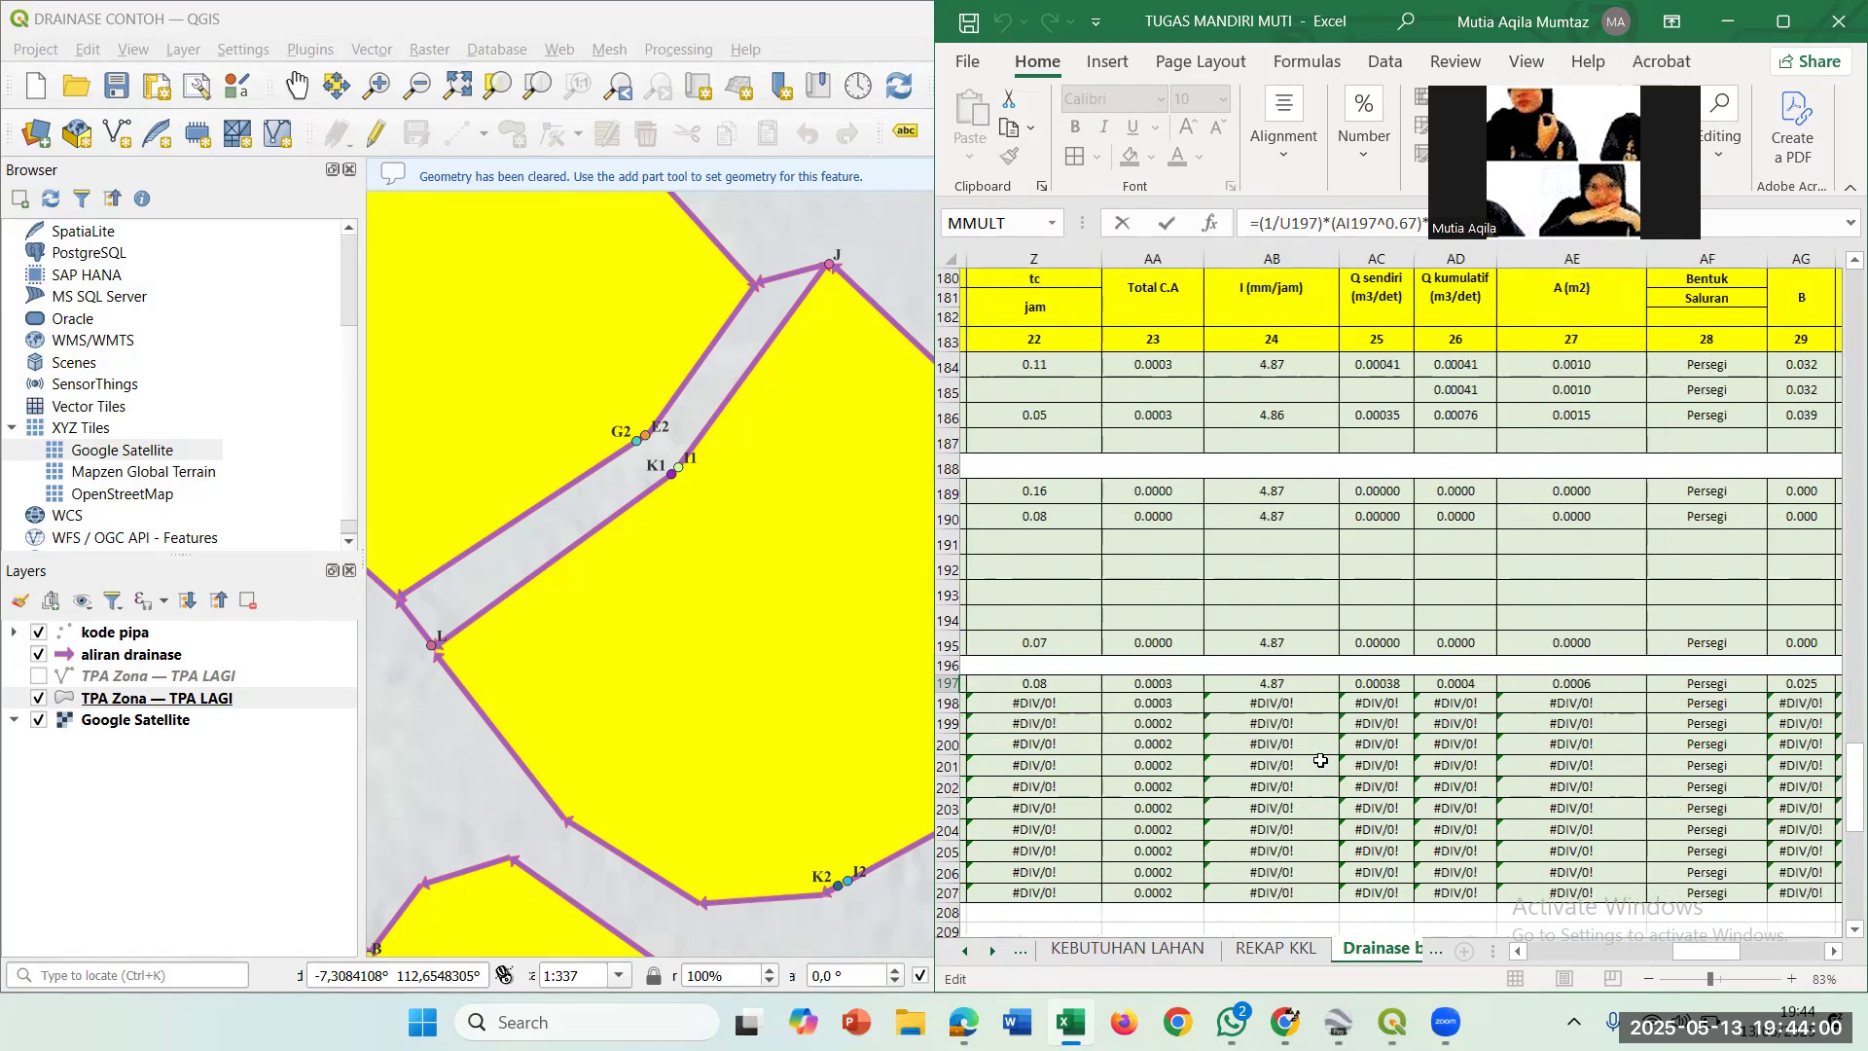
scroll(1321, 761, "right", 1)
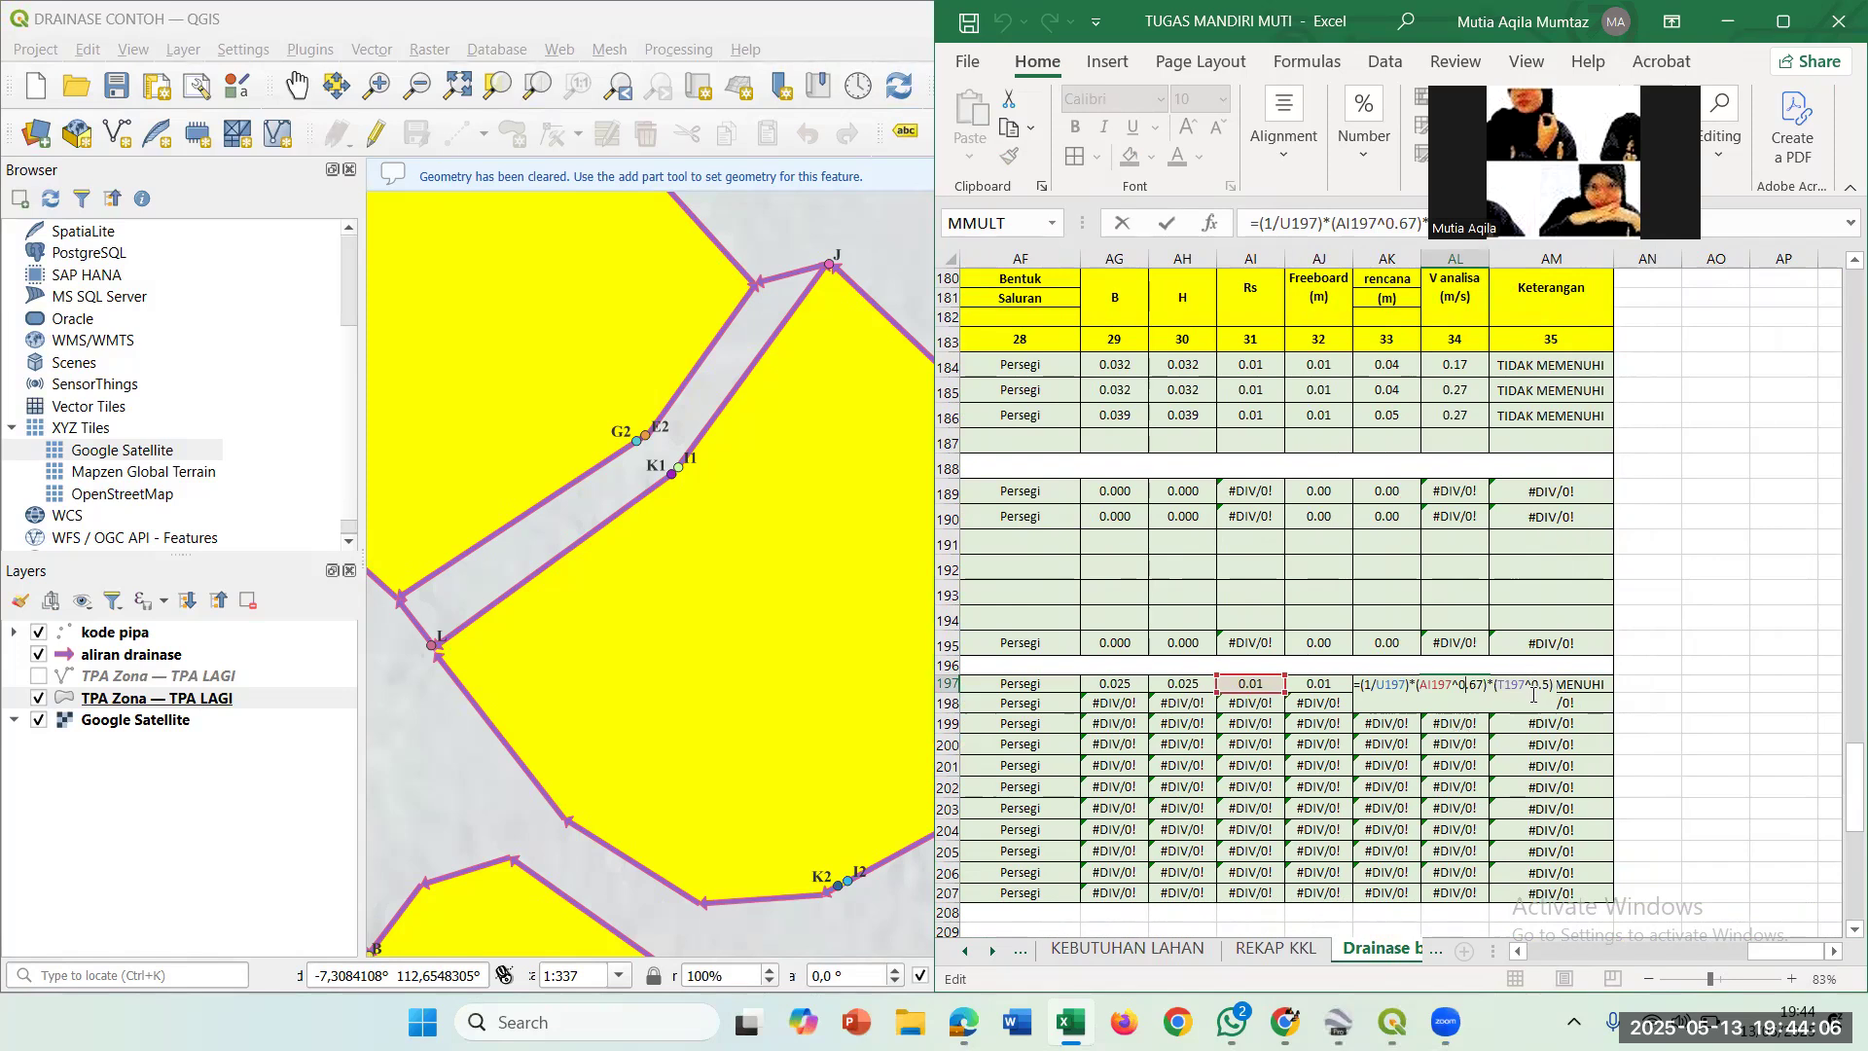
key("Escape")
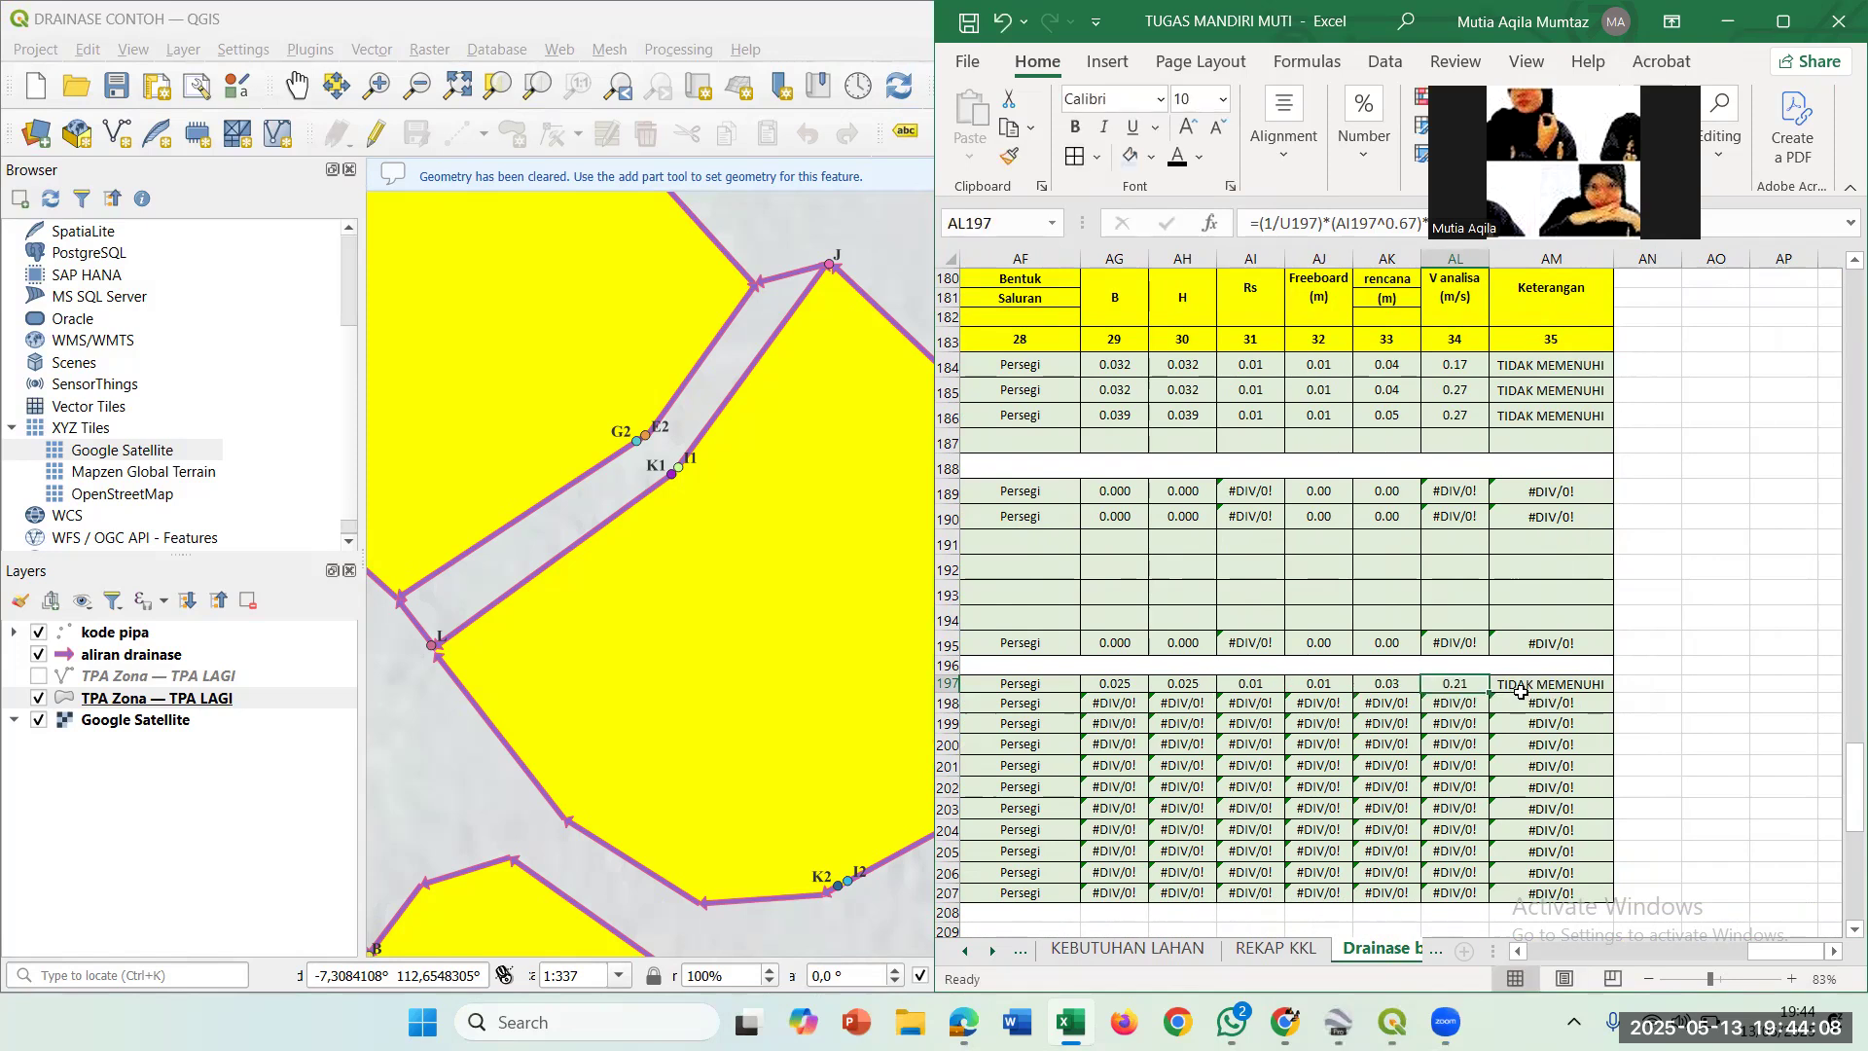
Inspect the Keterangan IF formula of the pipe from I to J and the V analisa cell it tests against 0.3.
scroll(1489, 692, "up", 1)
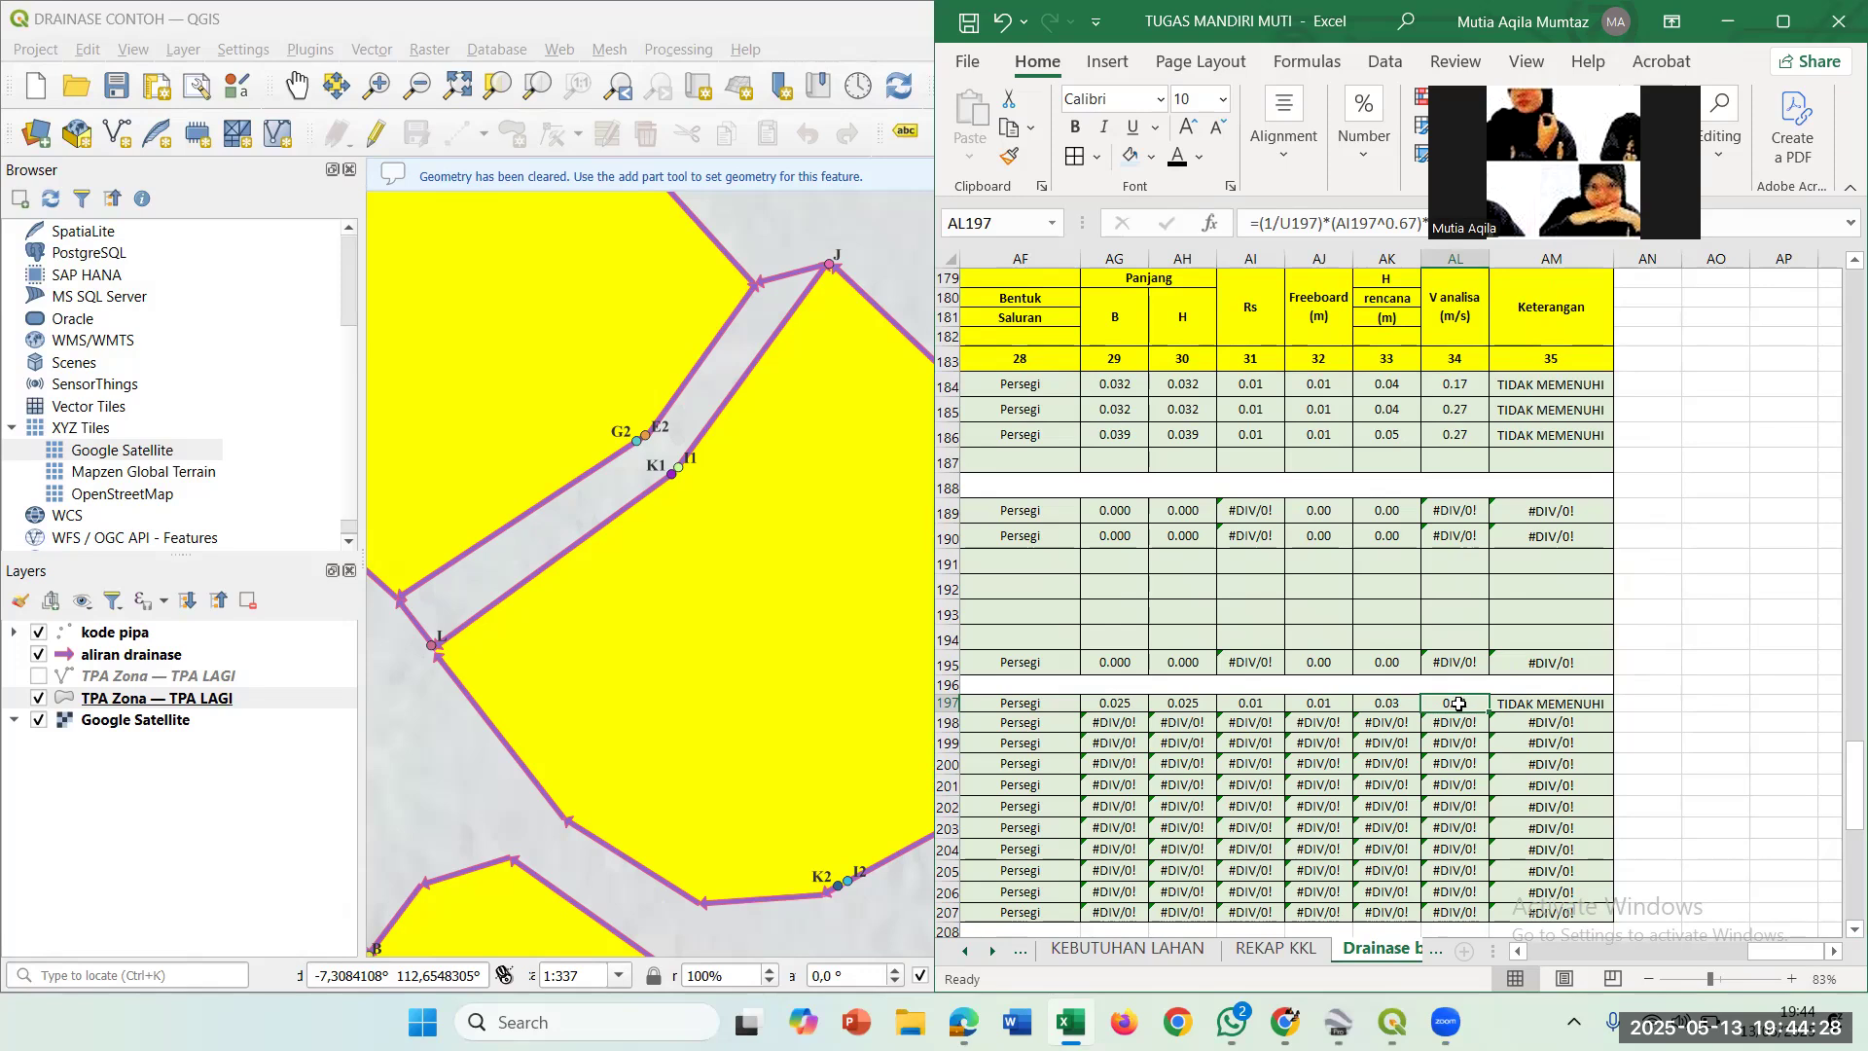
left_click(1527, 705)
double_click(1527, 706)
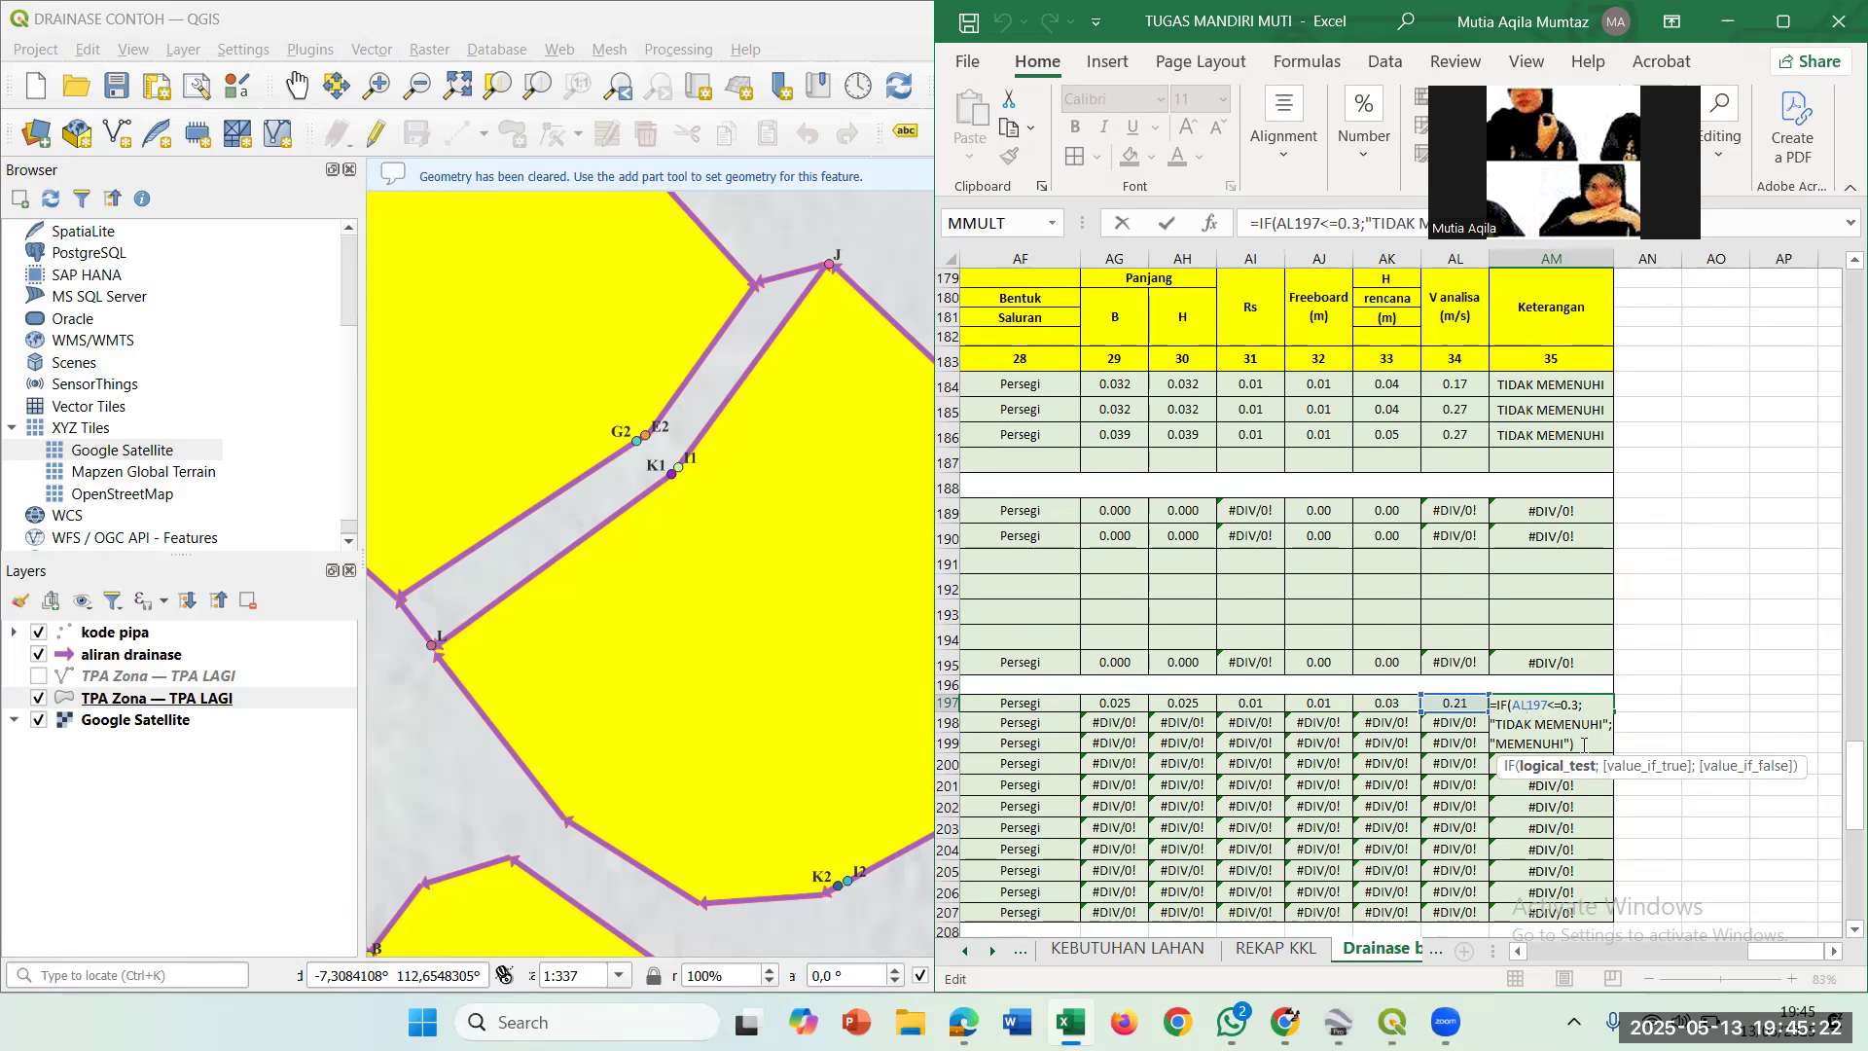
key("Return")
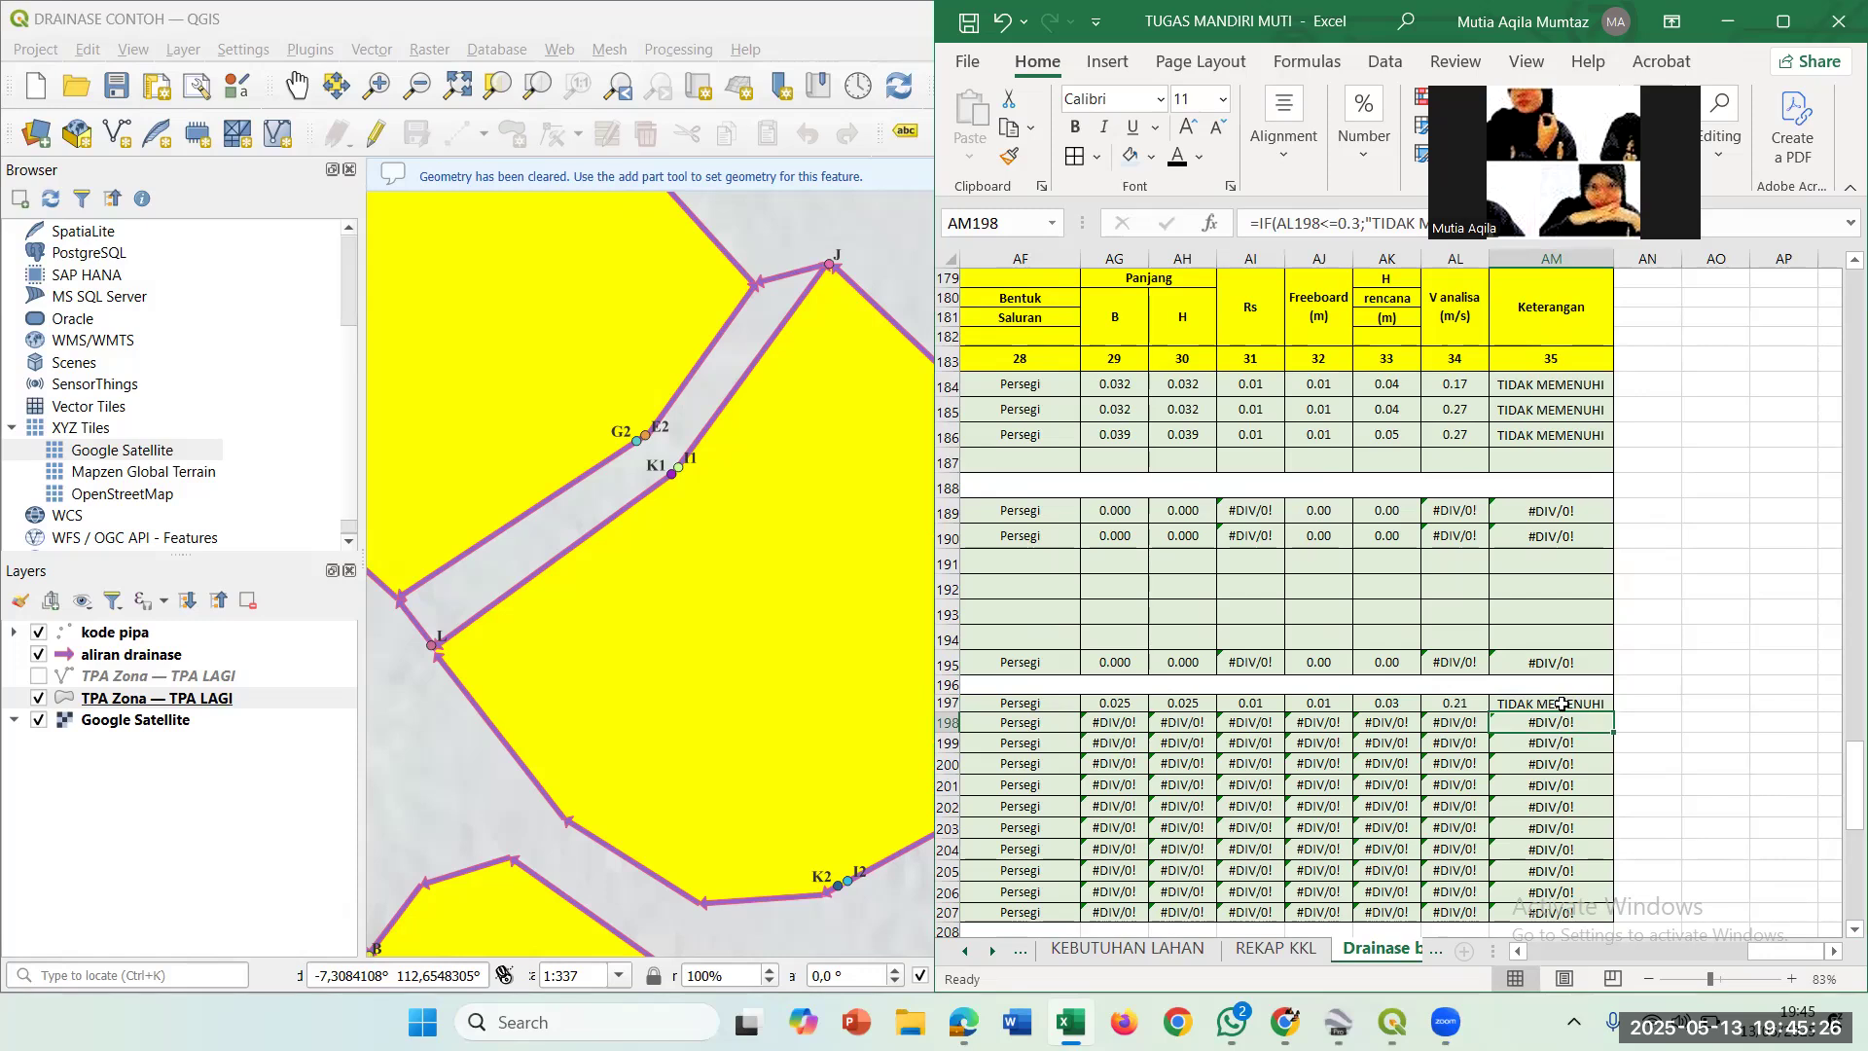
left_click(1471, 702)
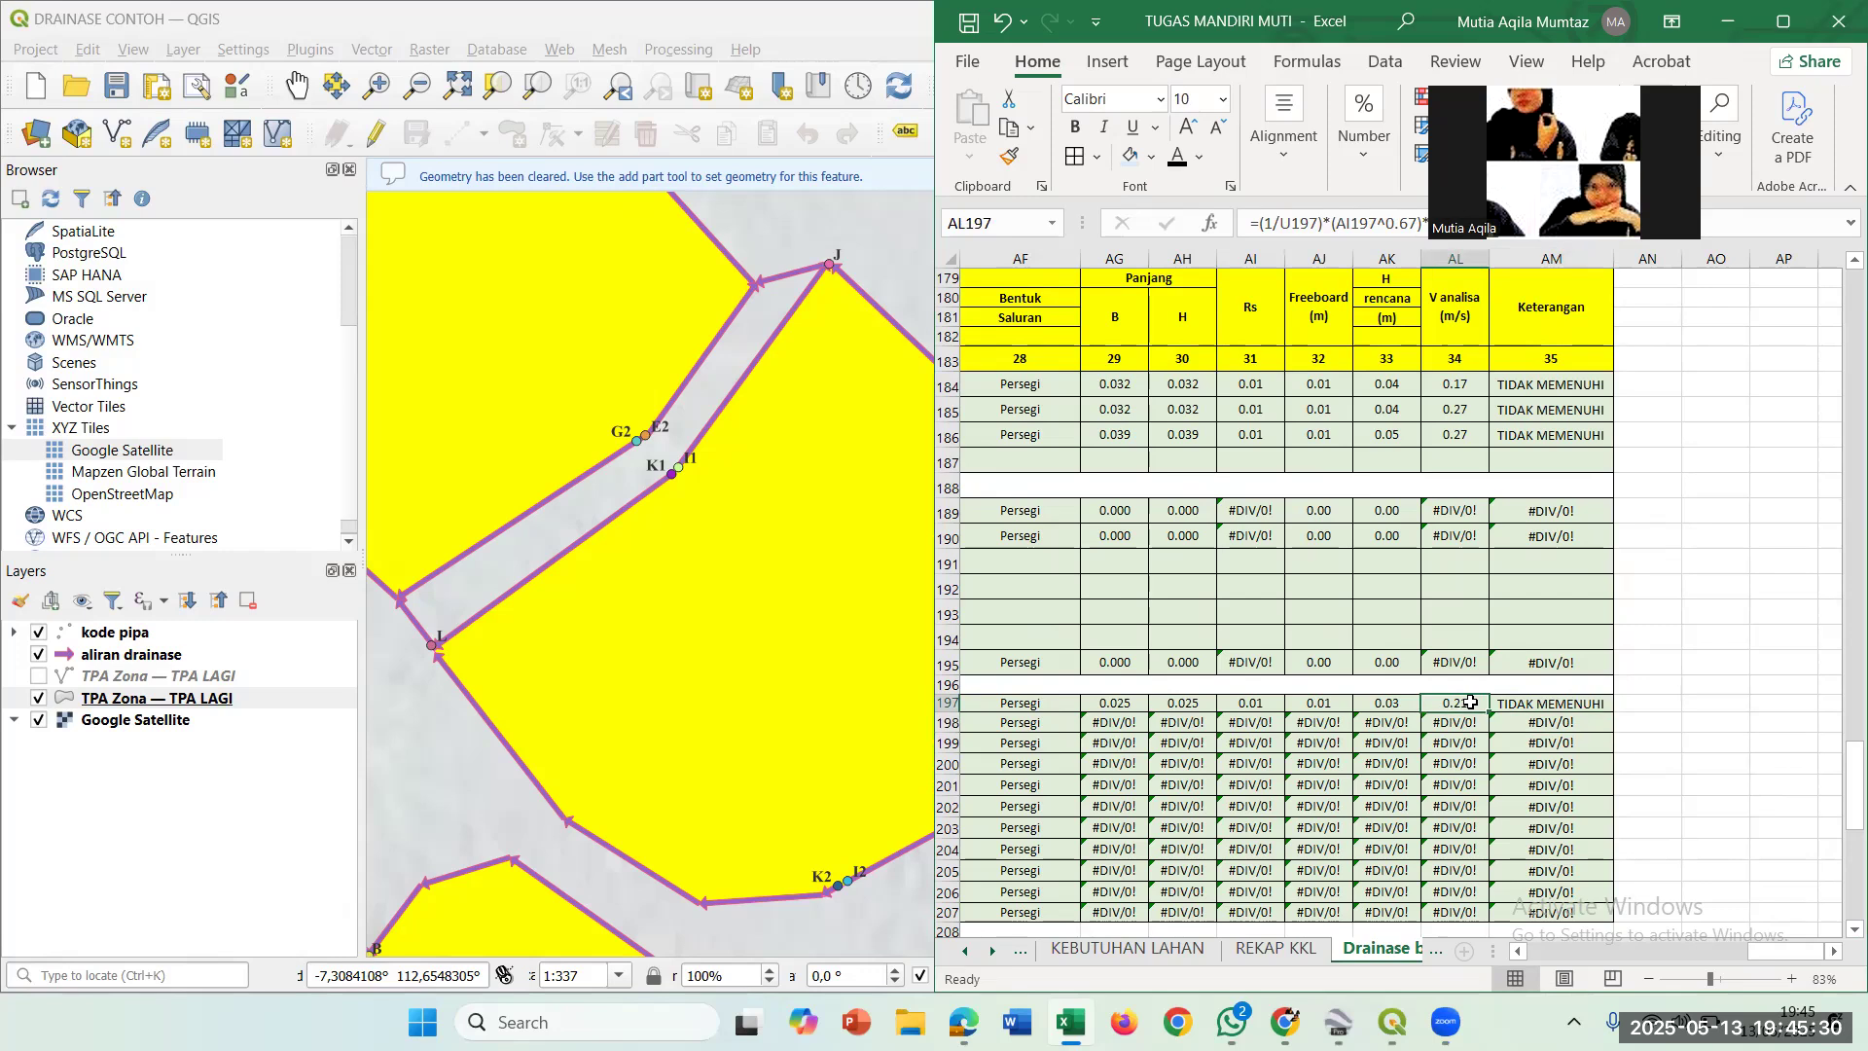
left_click(1573, 702)
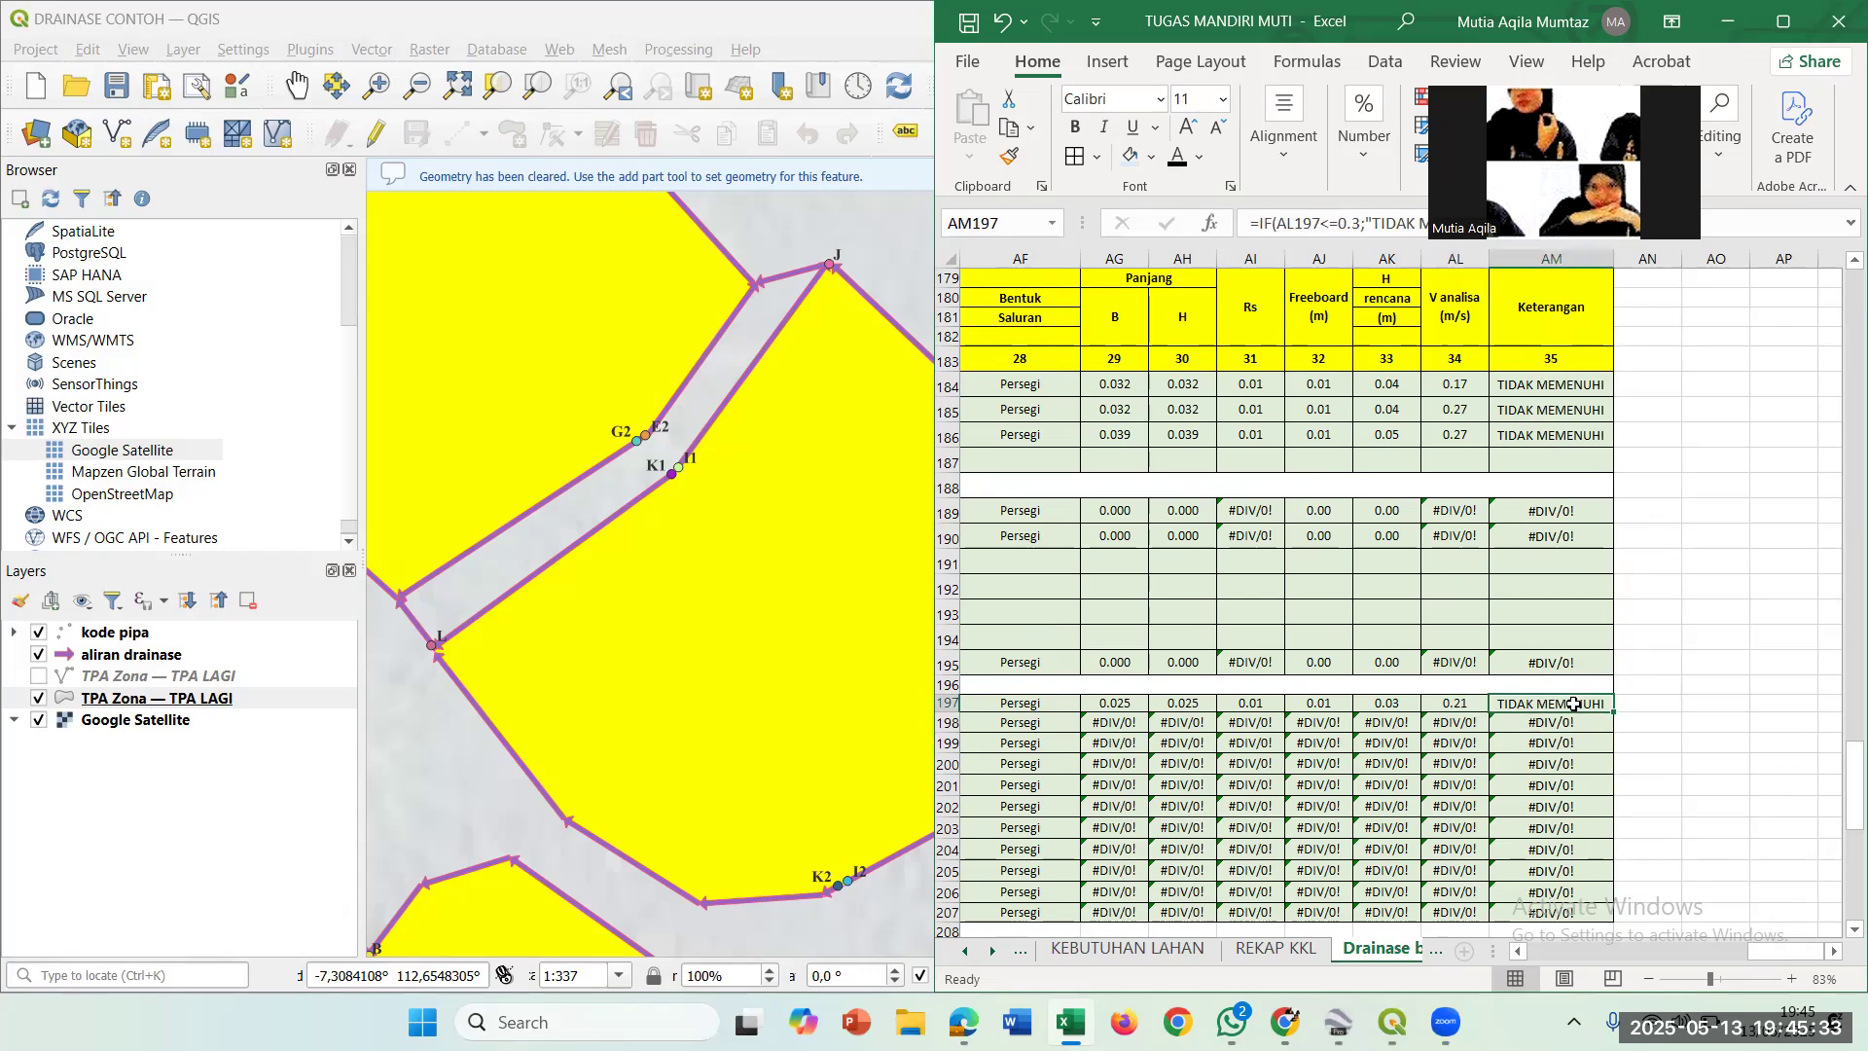
left_click(1690, 707)
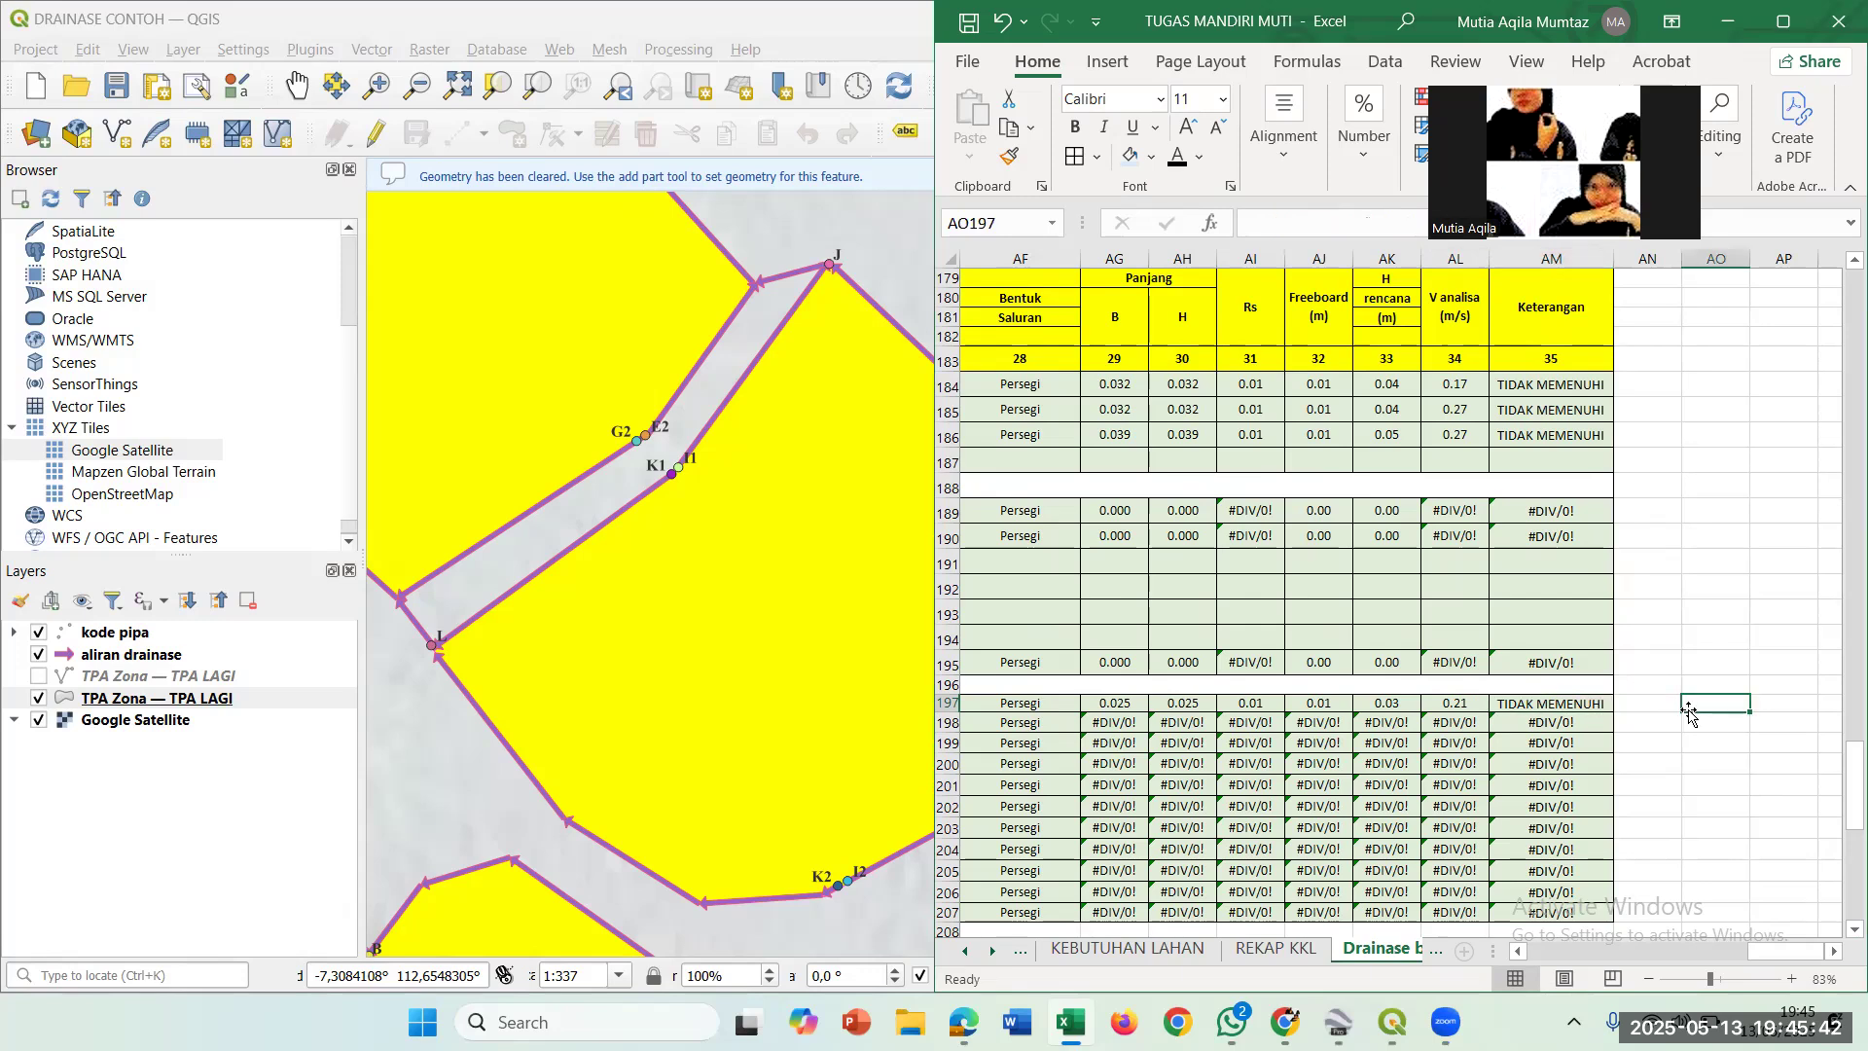
Look back across the ZONA 3 rows from the V analisa column to the Pipa and Catchmen Area columns.
scroll(1408, 624, "left", 6)
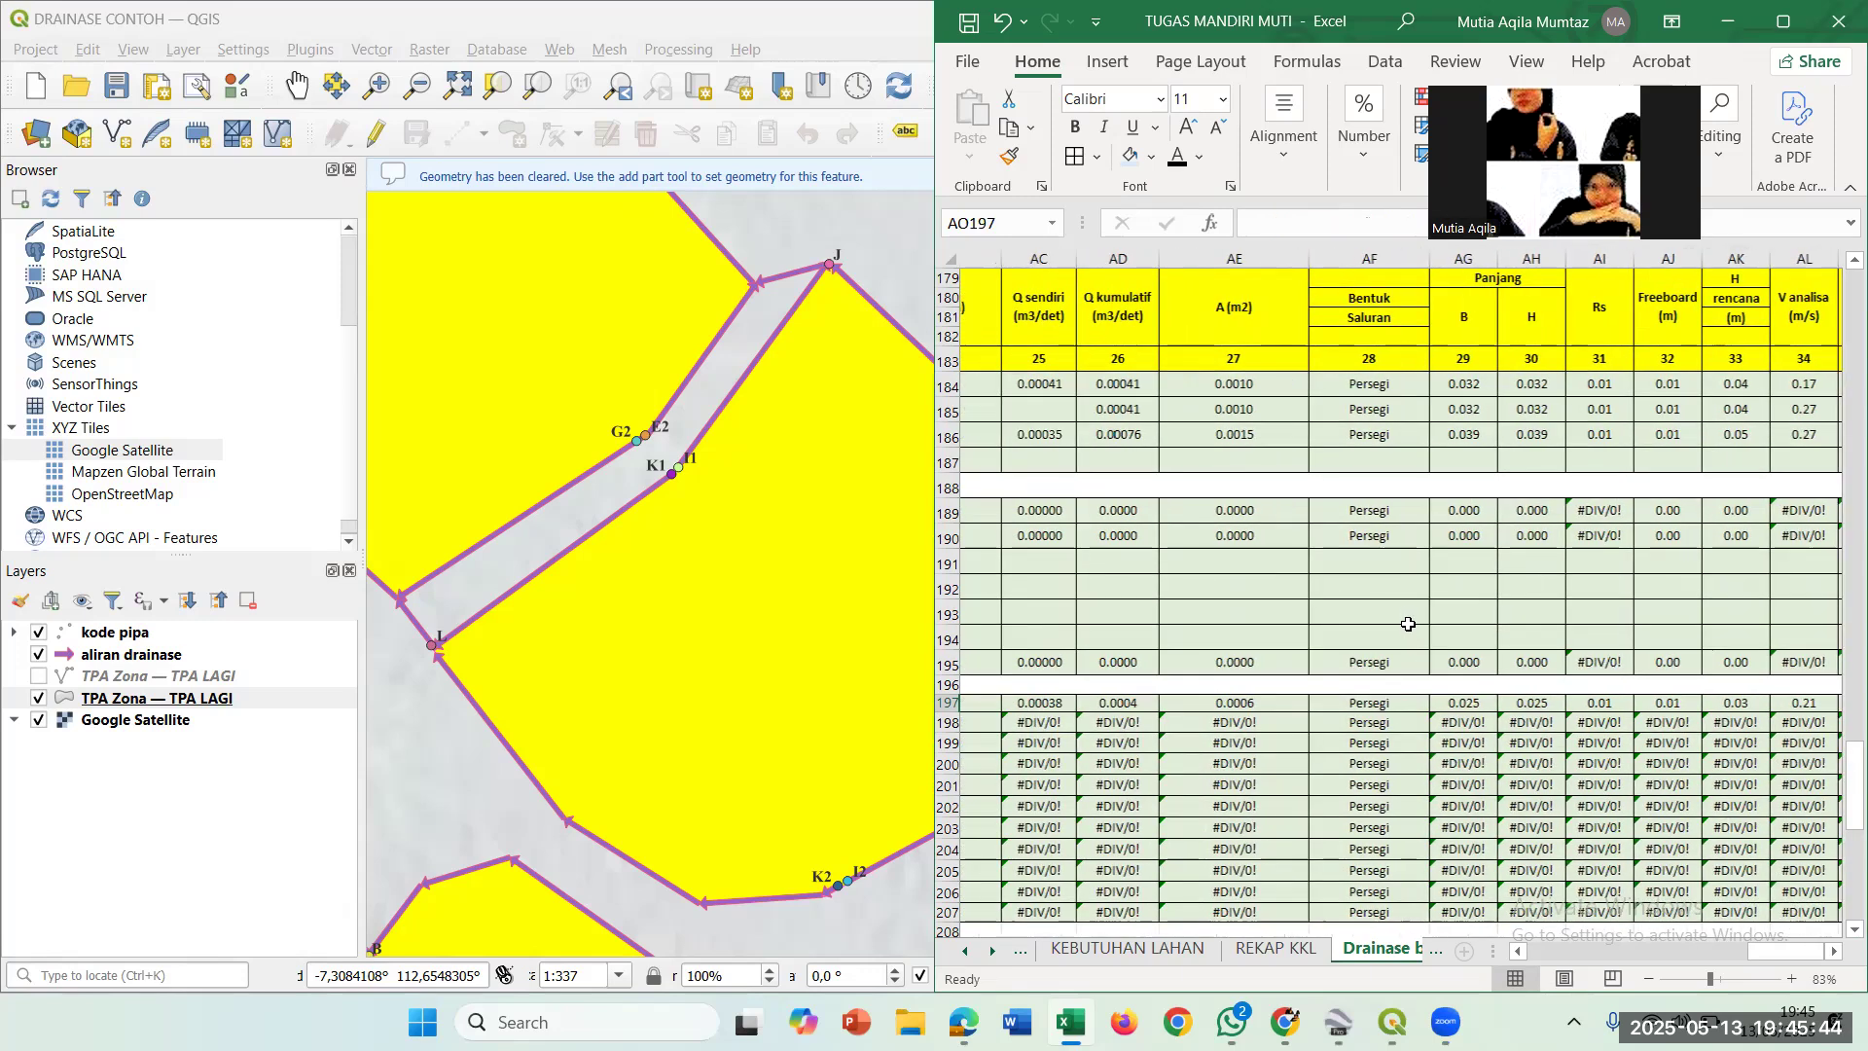
scroll(1408, 624, "left", 6)
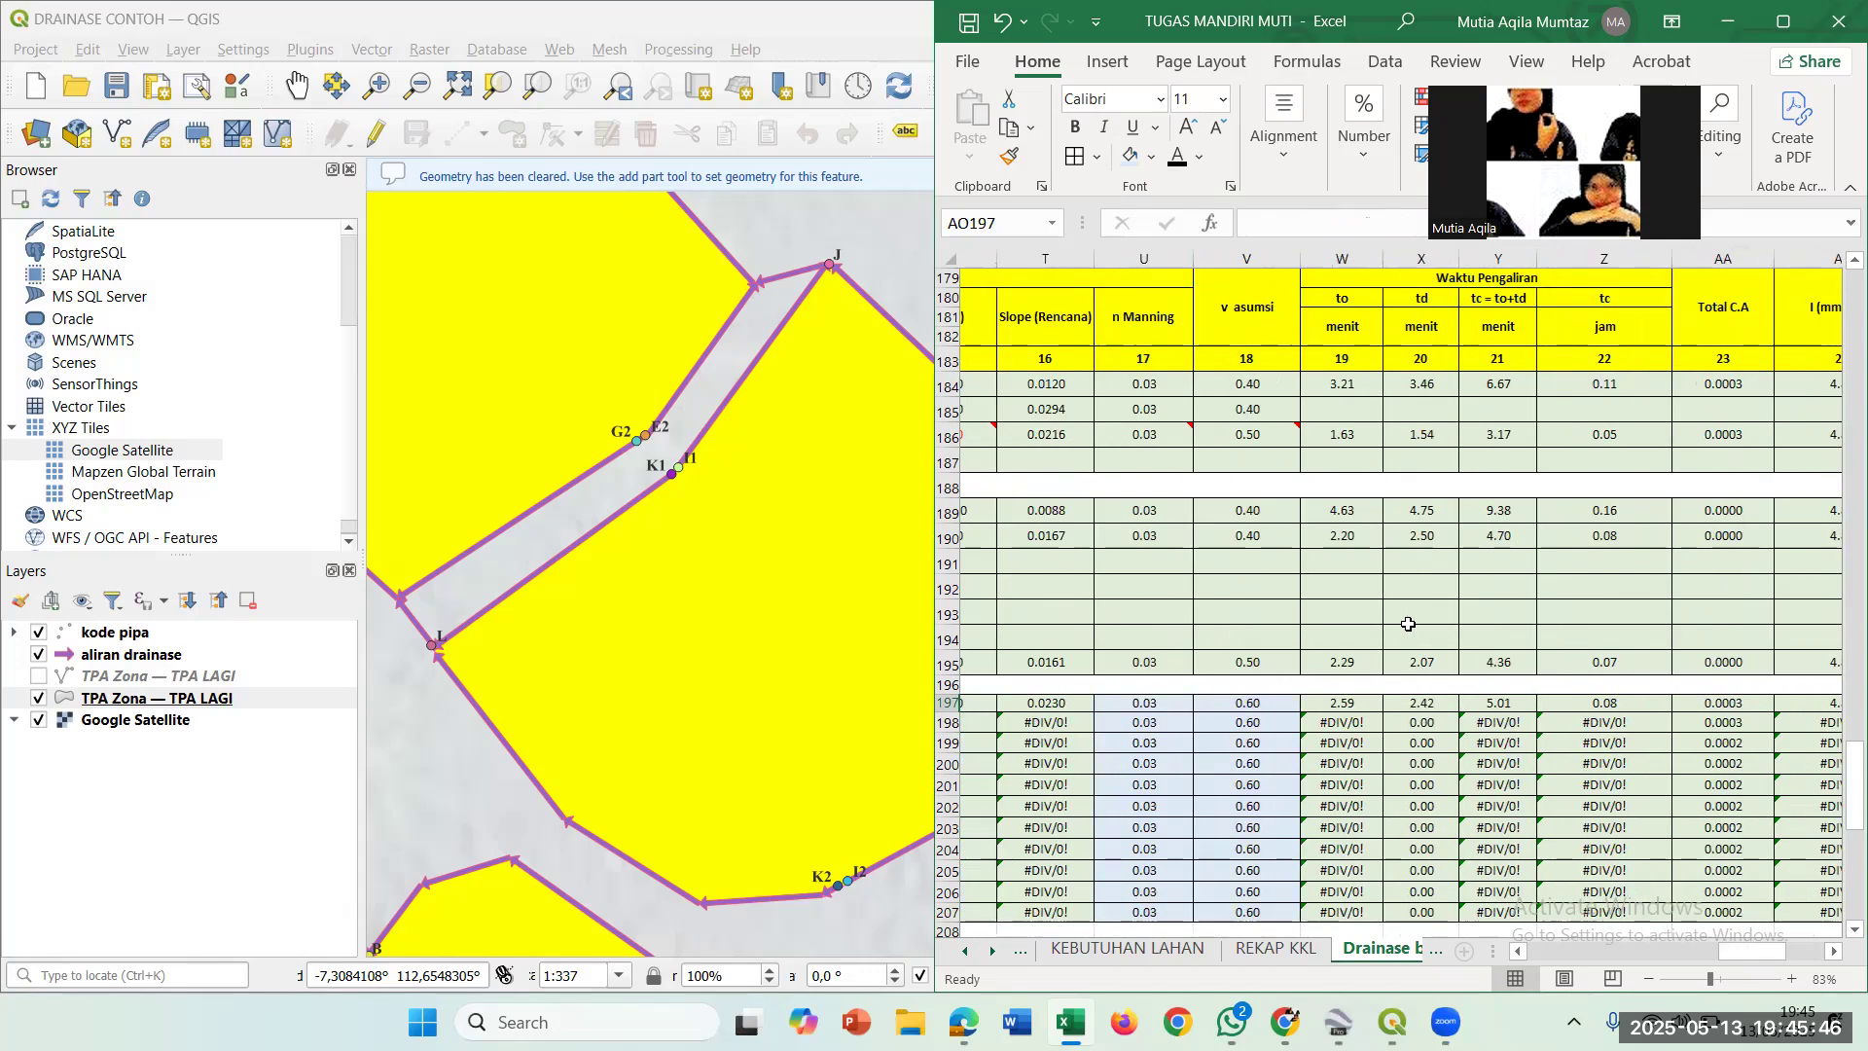
scroll(1408, 624, "left", 3)
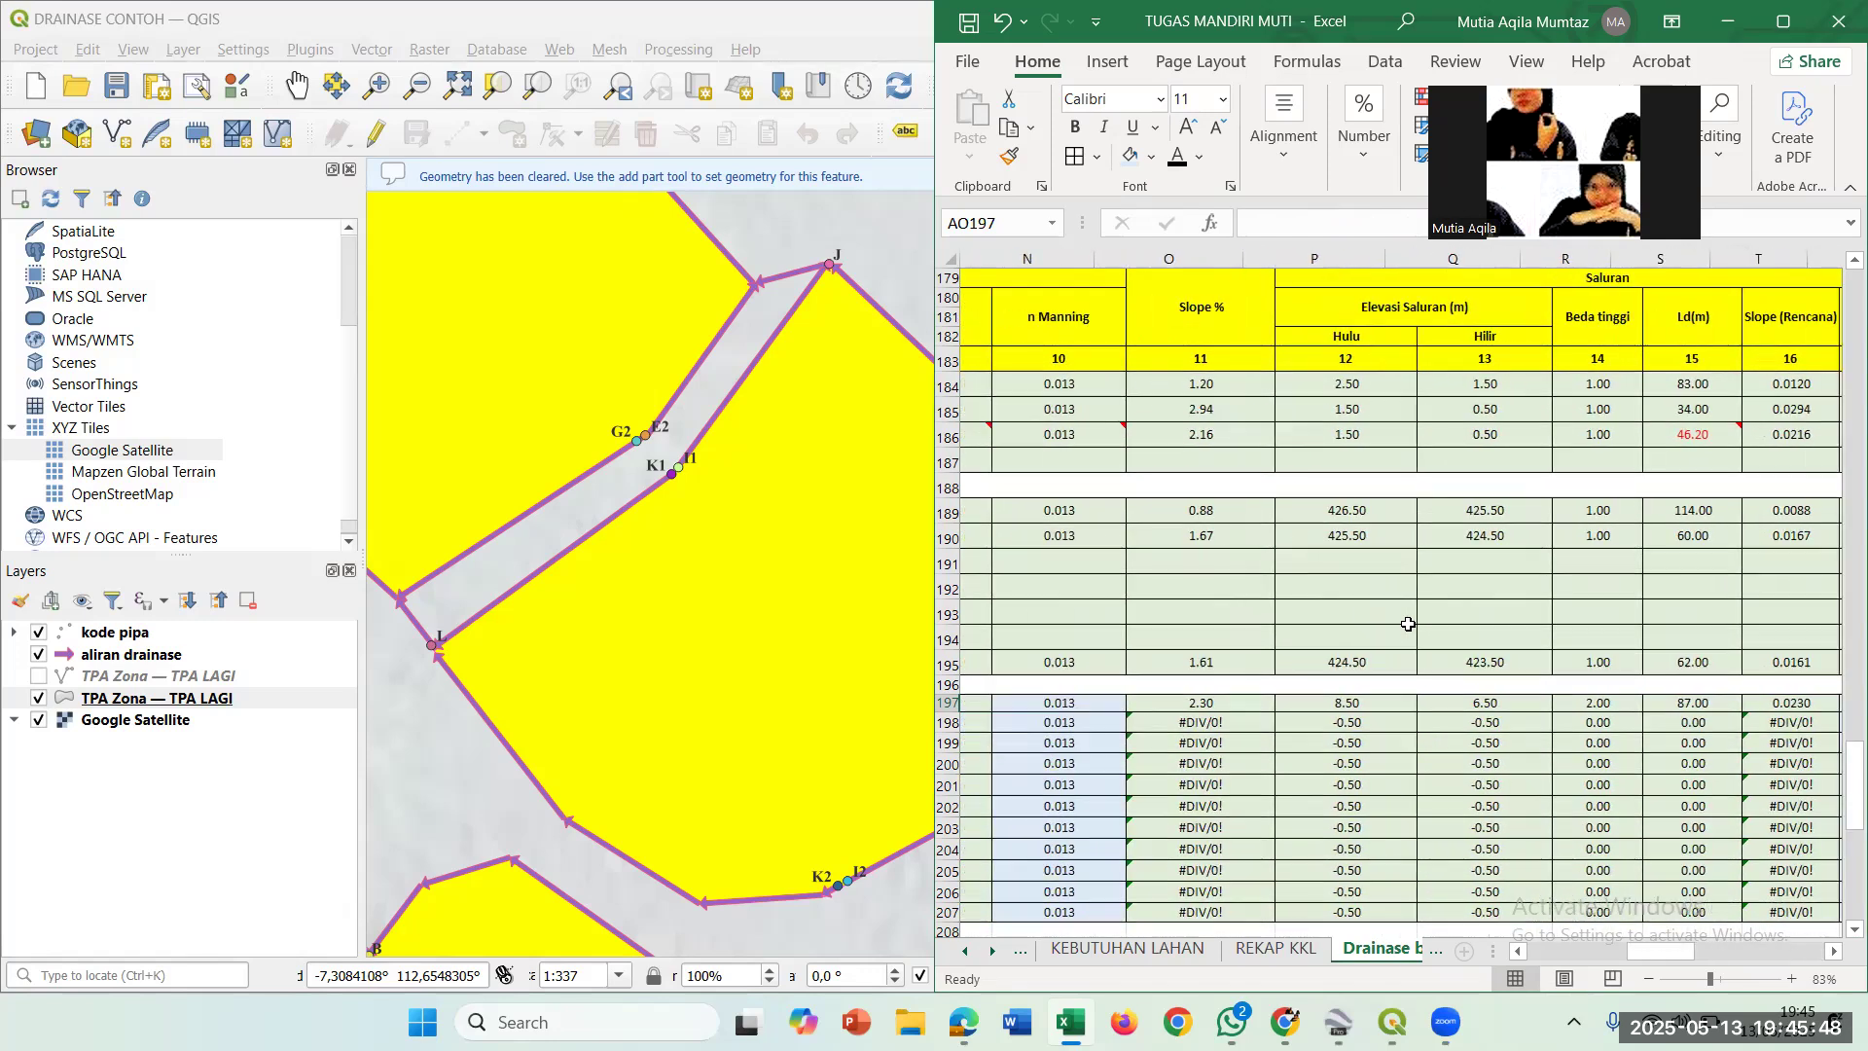
scroll(1408, 624, "left", 4)
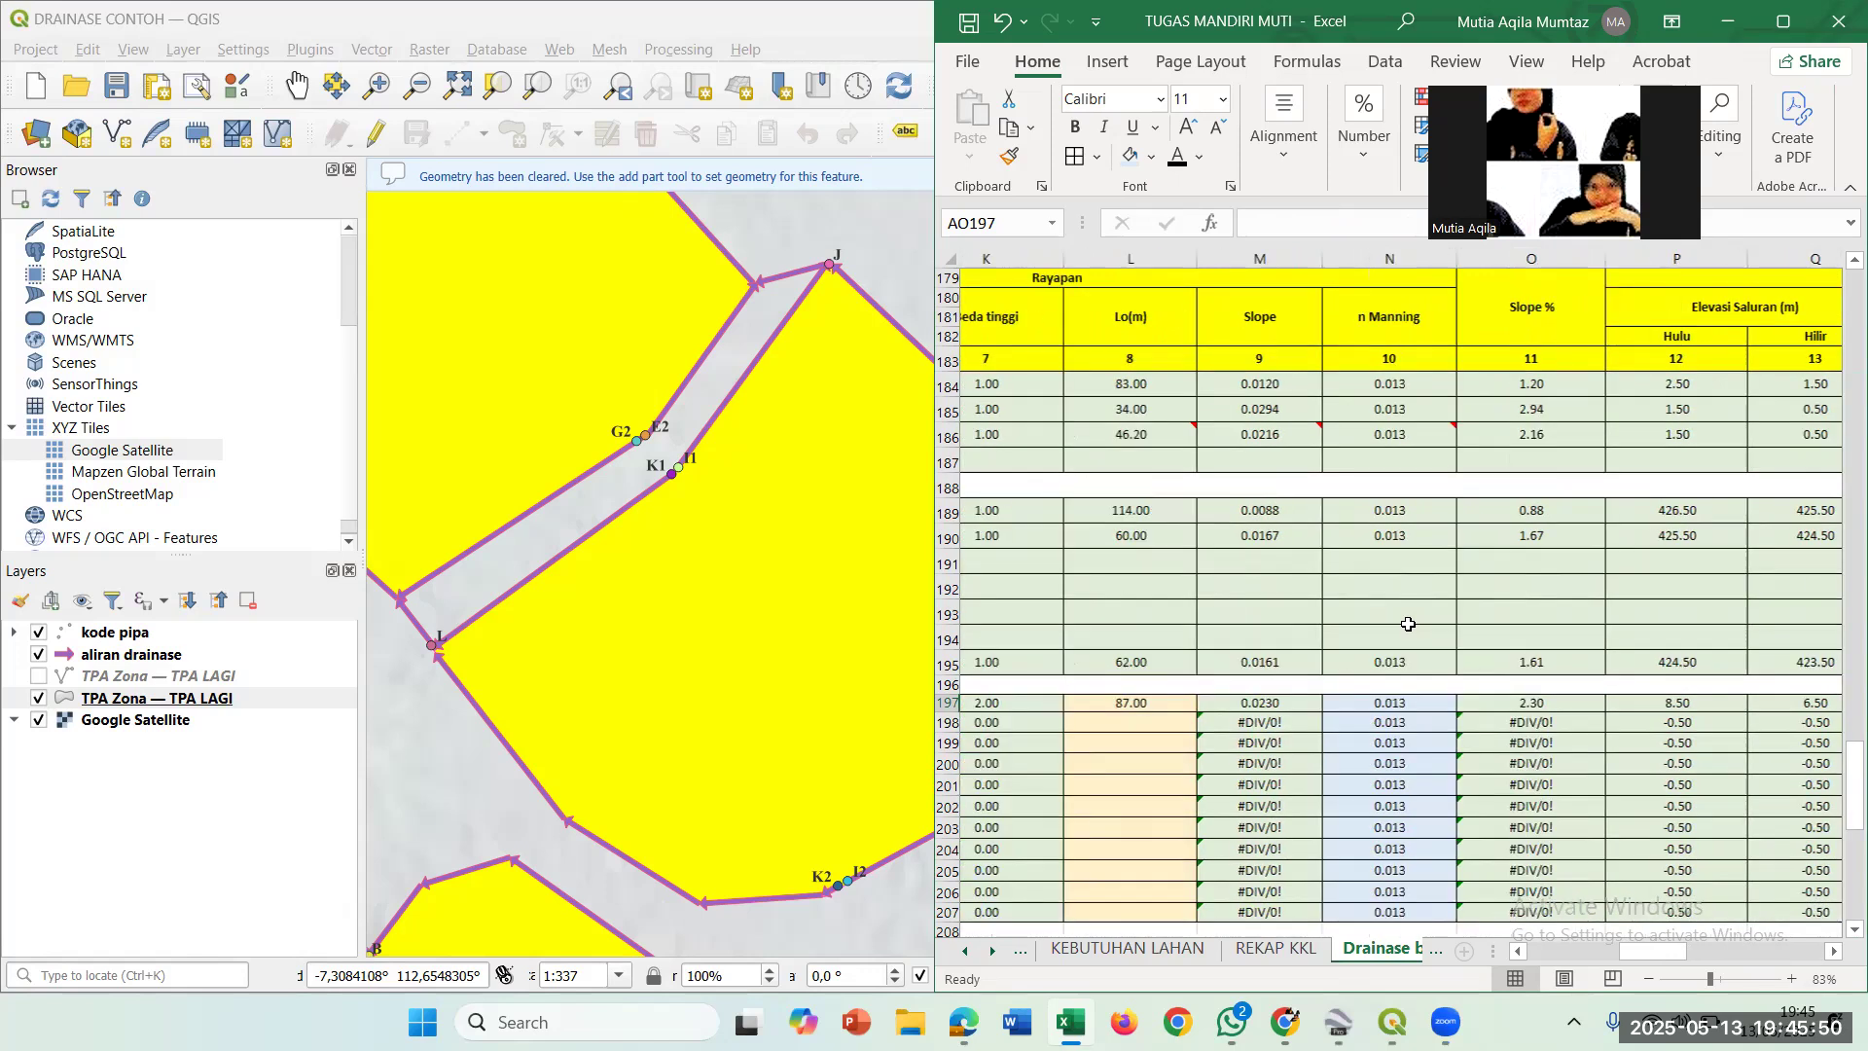
scroll(1408, 623, "left", 6)
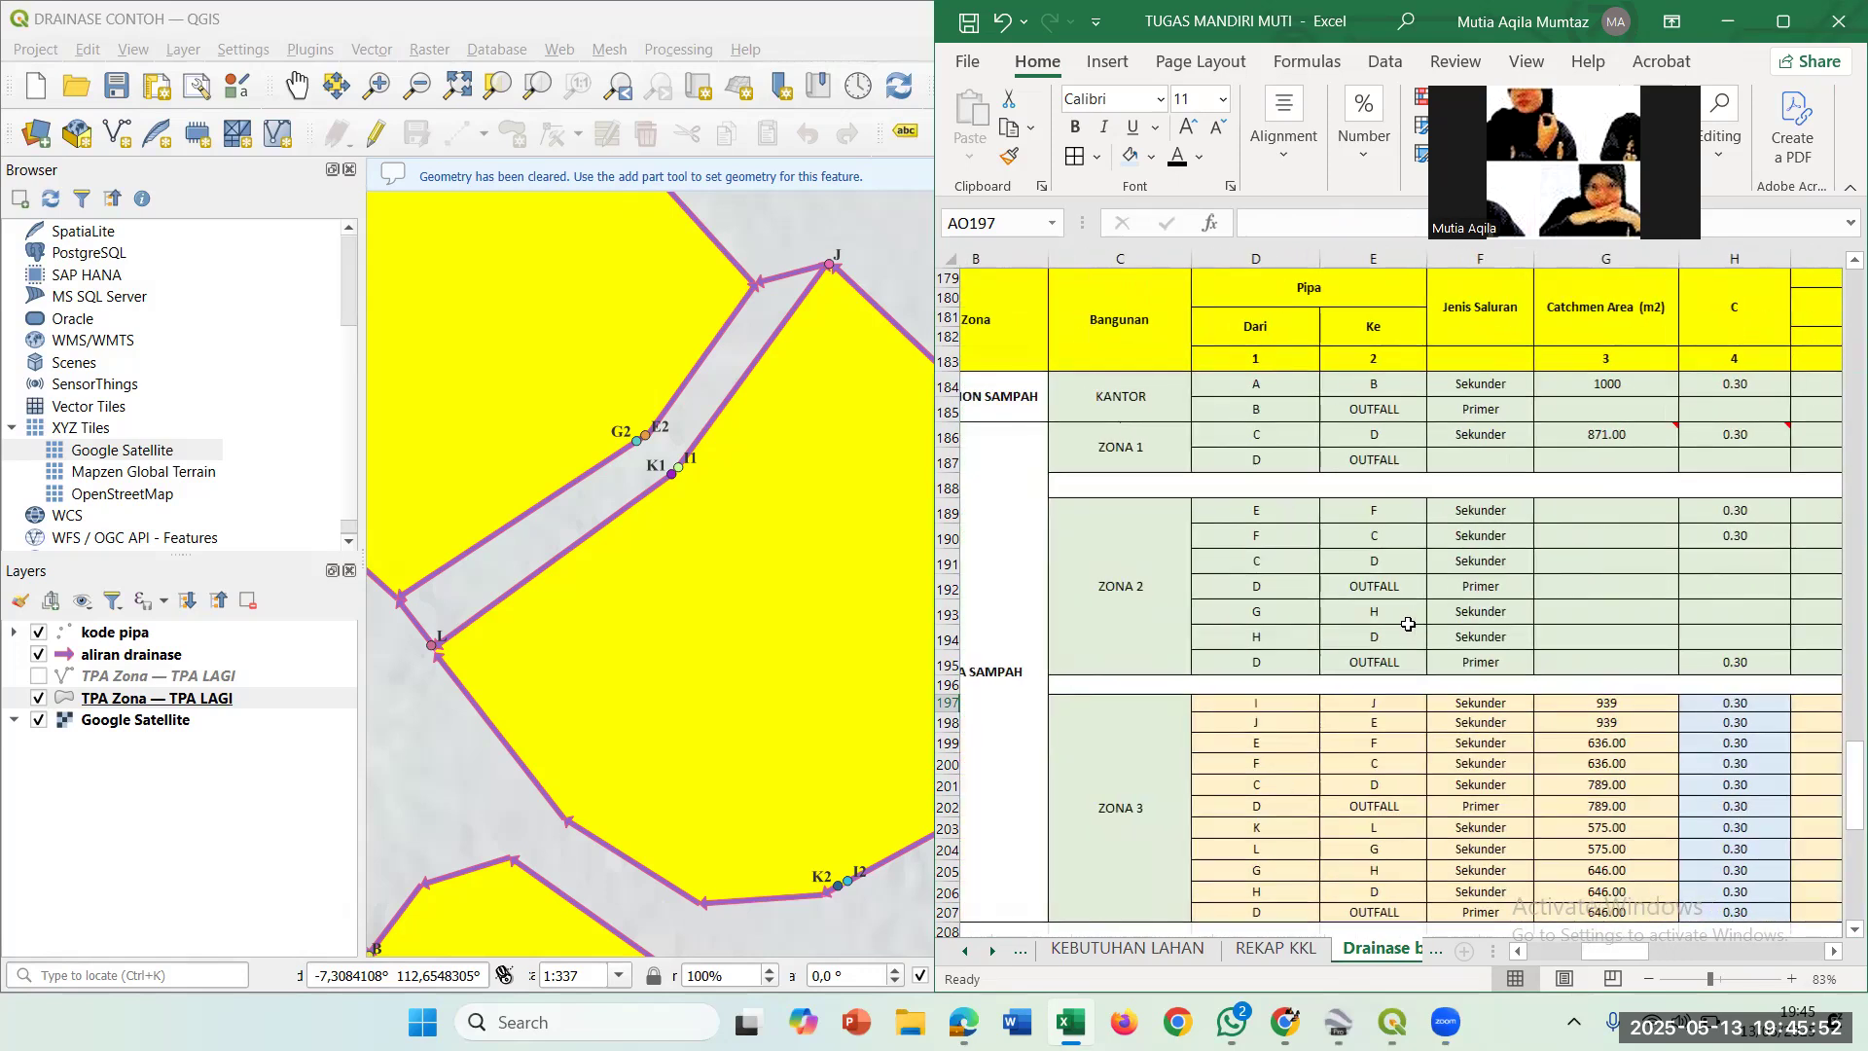